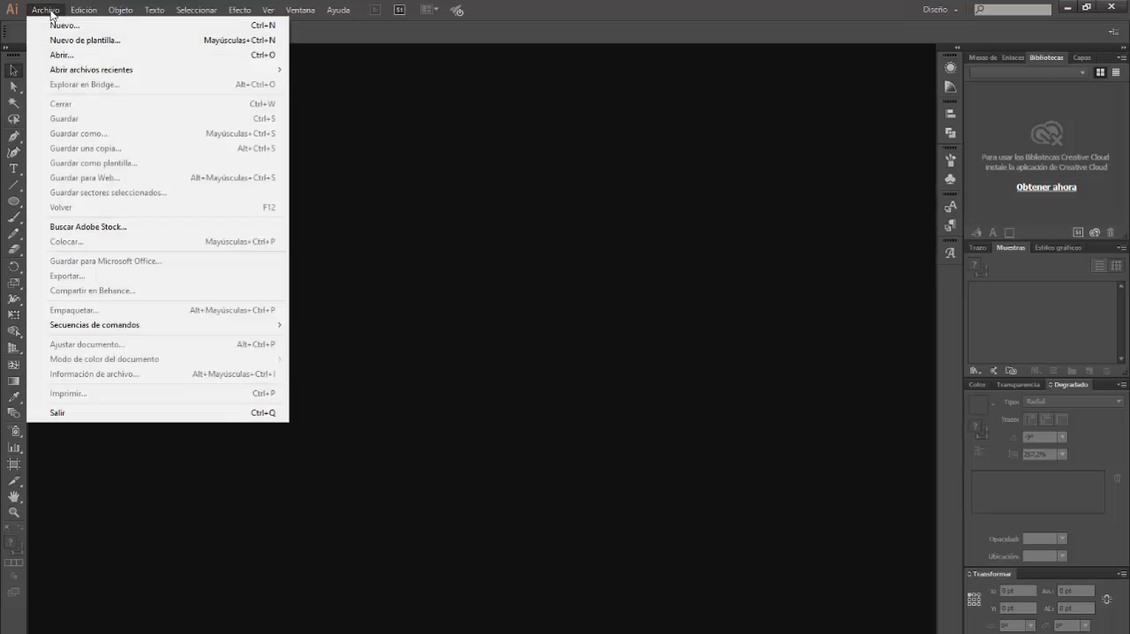
# Create a new RGB document 1300 px wide and 750 px high
pyautogui.click(55, 25)
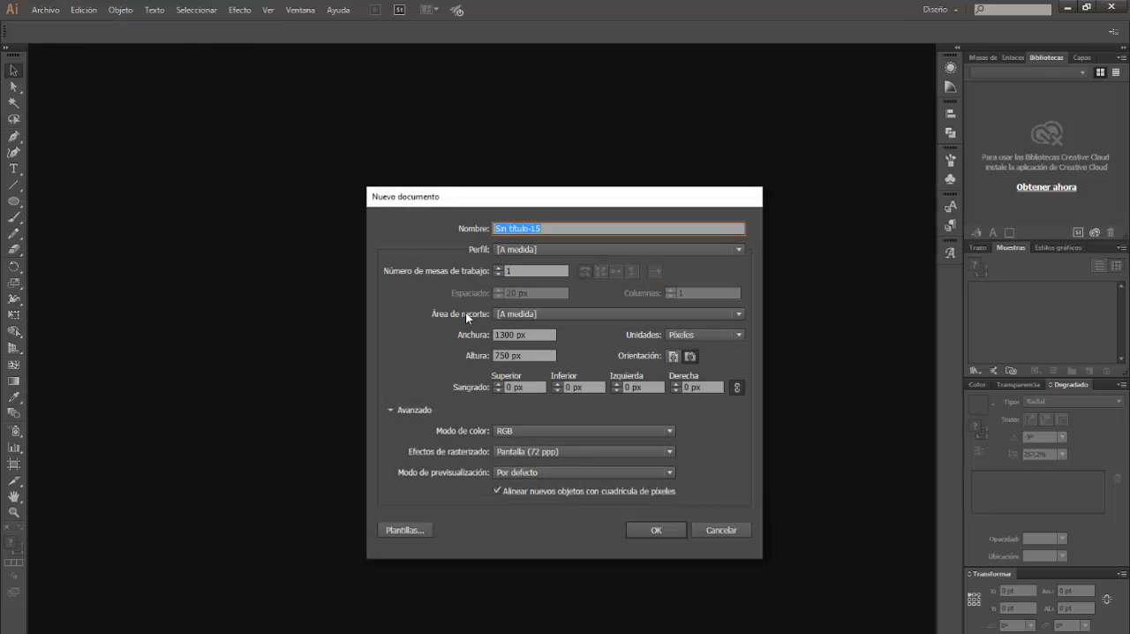
pyautogui.click(510, 339)
pyautogui.doubleClick(507, 335)
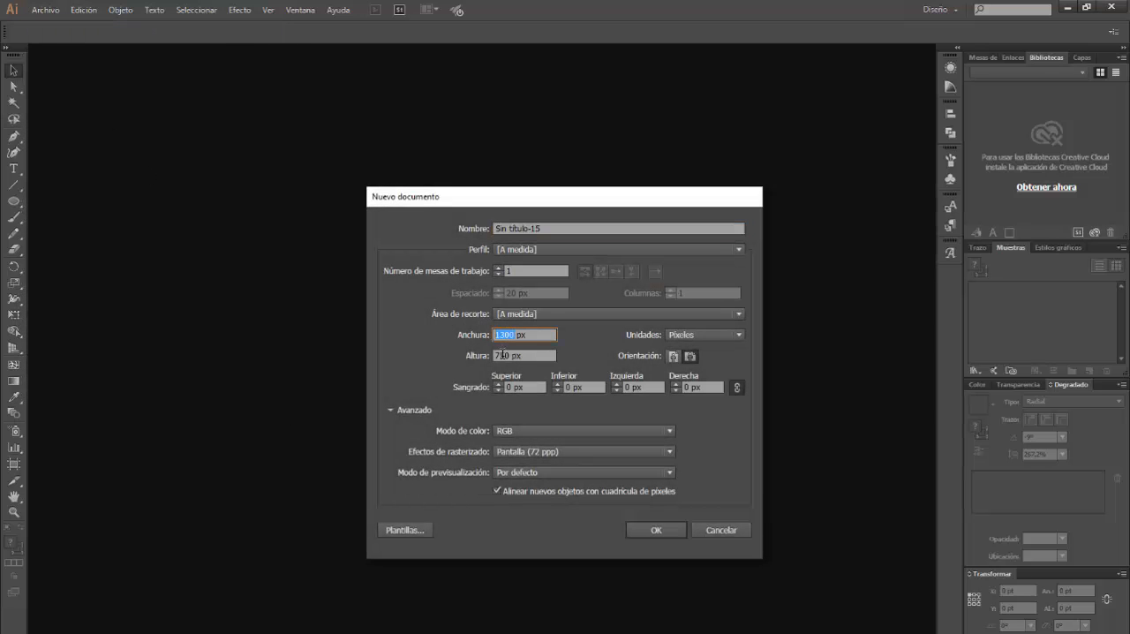
pyautogui.doubleClick(508, 355)
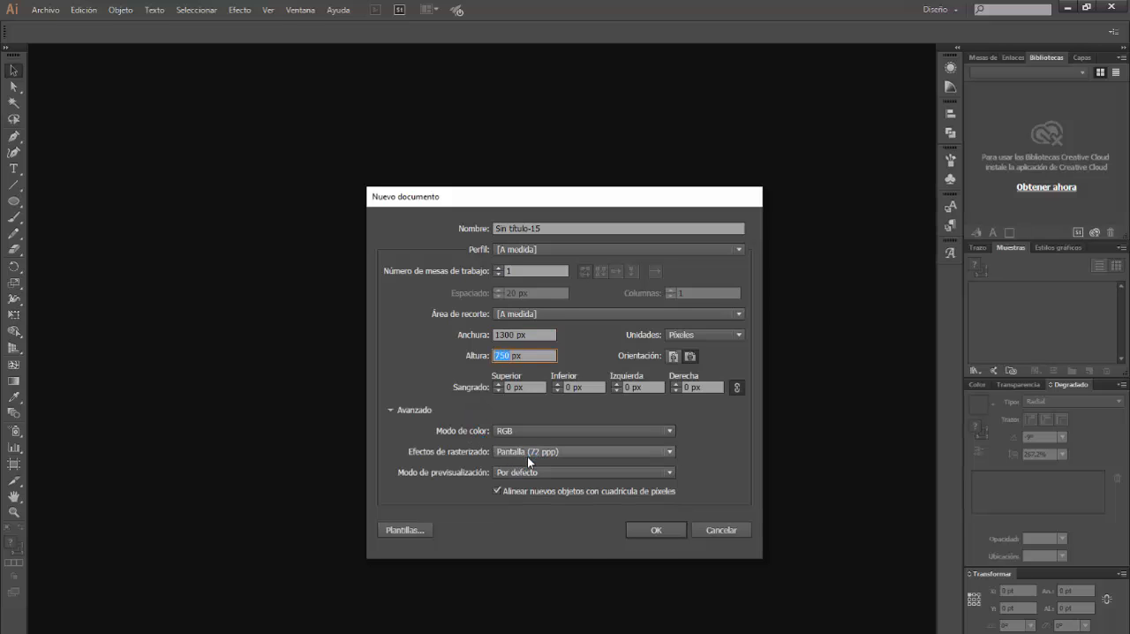
pyautogui.click(659, 528)
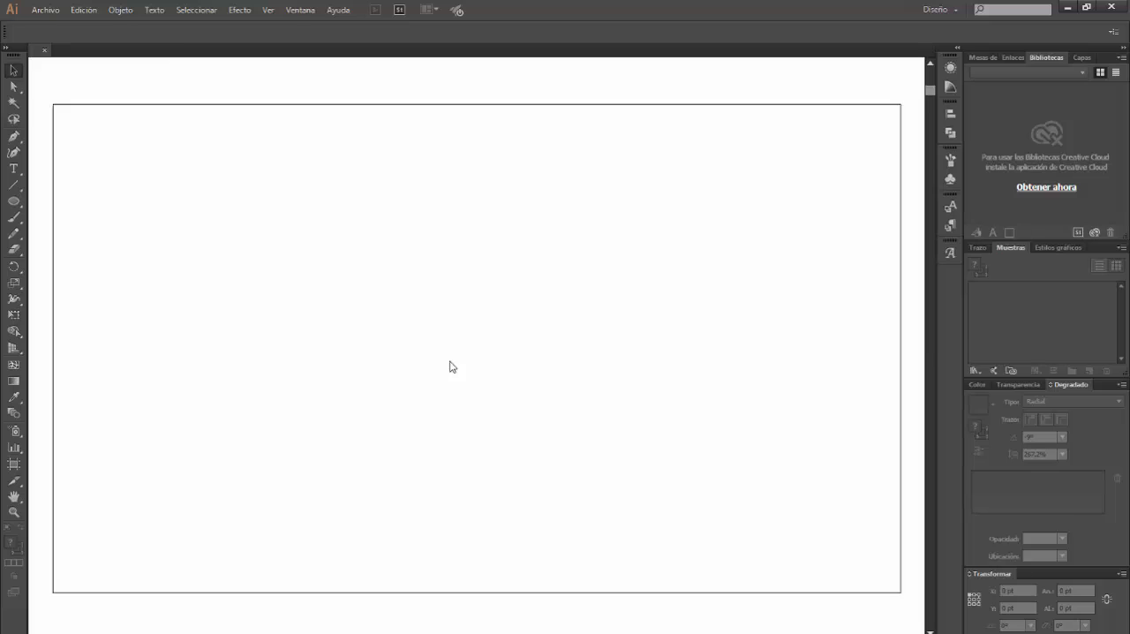
# Set the keyboard increment to 1 px in the general preferences
pyautogui.click(78, 9)
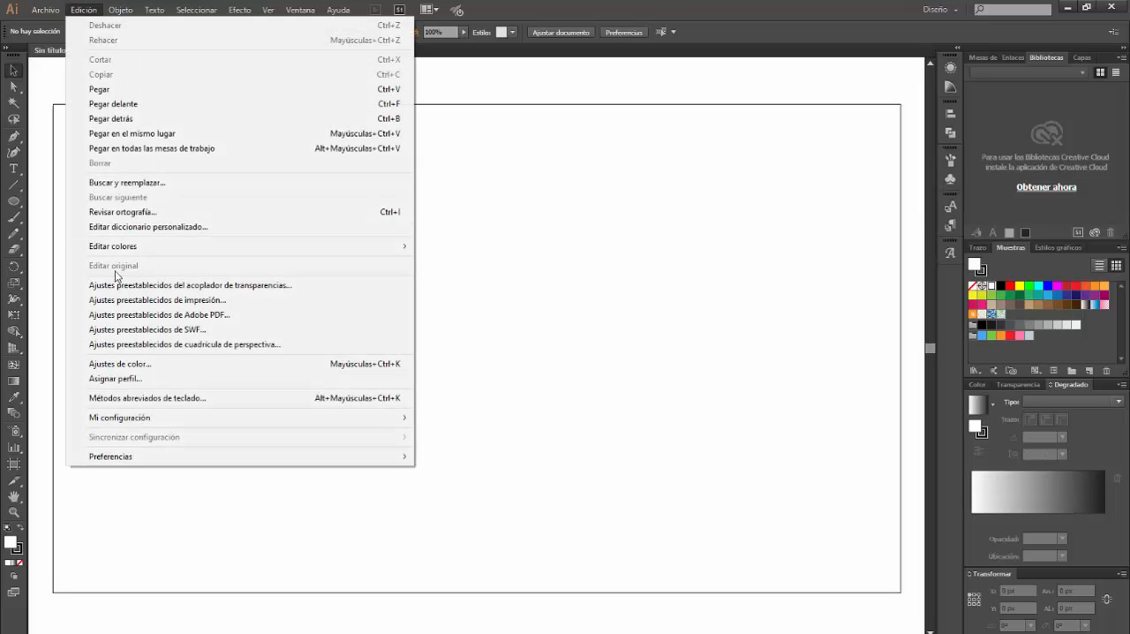
pyautogui.moveTo(183, 453)
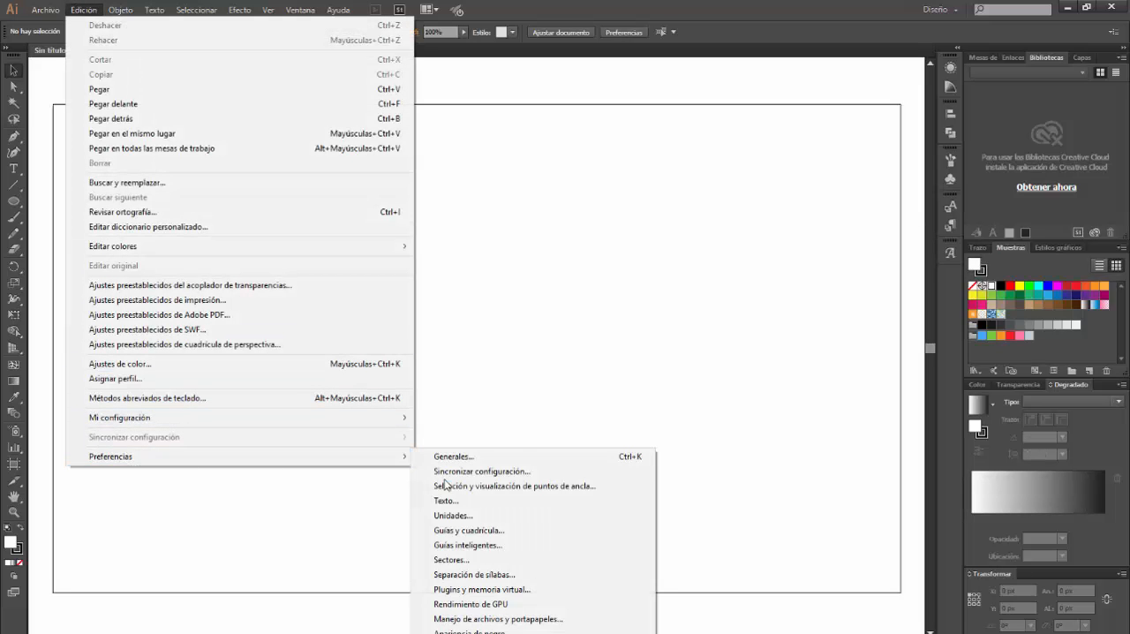
pyautogui.click(470, 456)
pyautogui.click(581, 202)
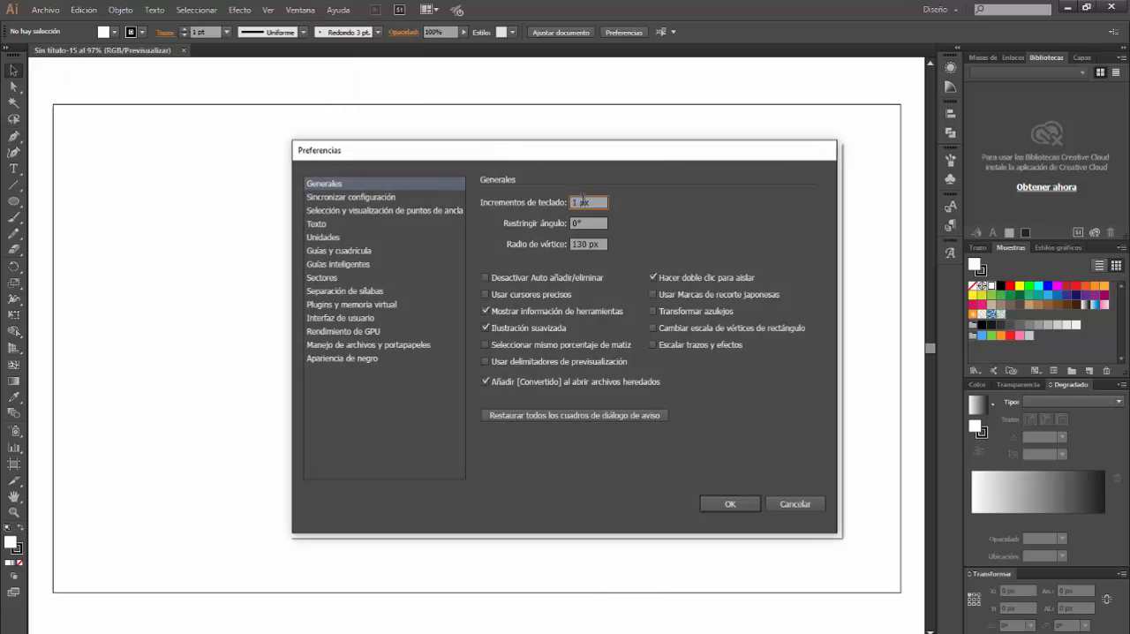
pyautogui.doubleClick(595, 202)
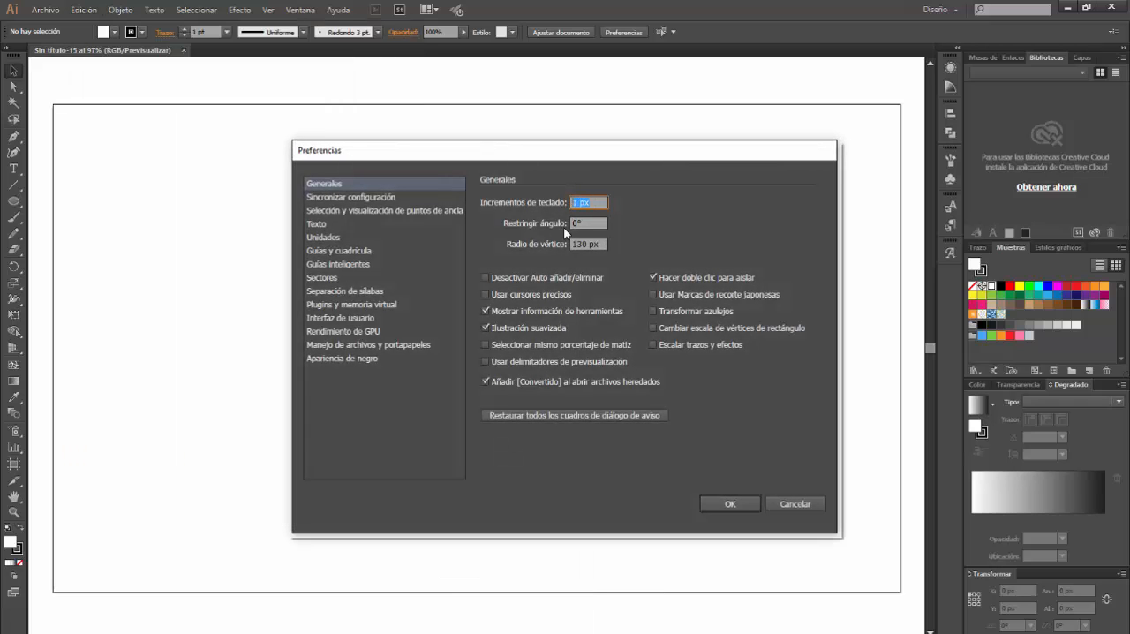
pyautogui.click(729, 504)
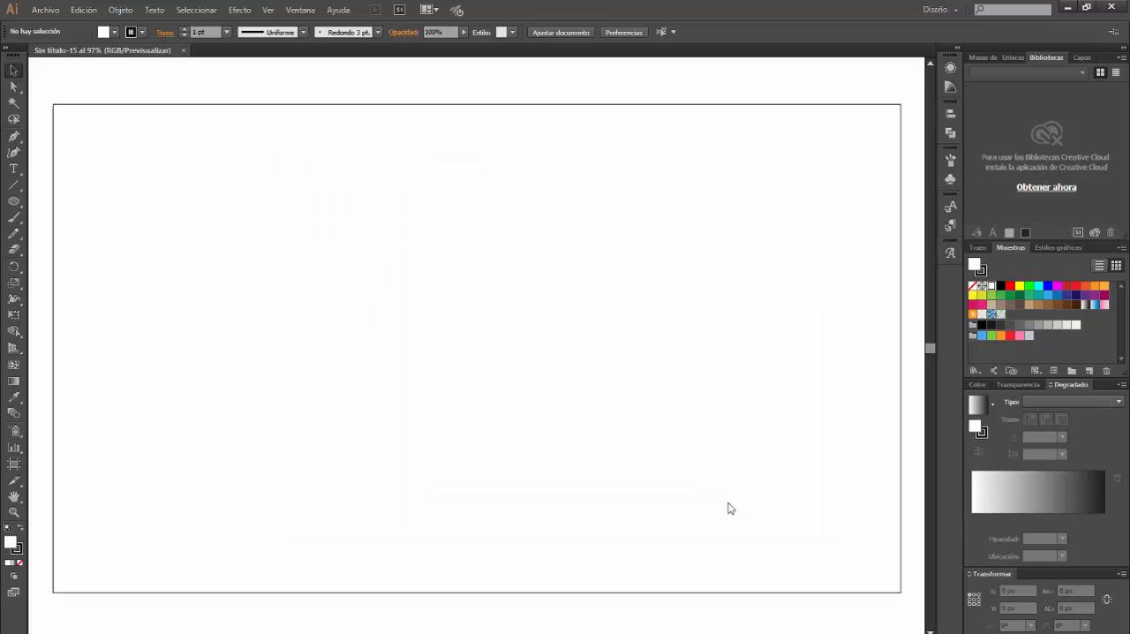
# Create a rounded rectangle 250 px wide and 650 px high with a 130 px corner radius
pyautogui.moveTo(13, 202); pyautogui.dragTo(69, 222)
pyautogui.click(404, 203)
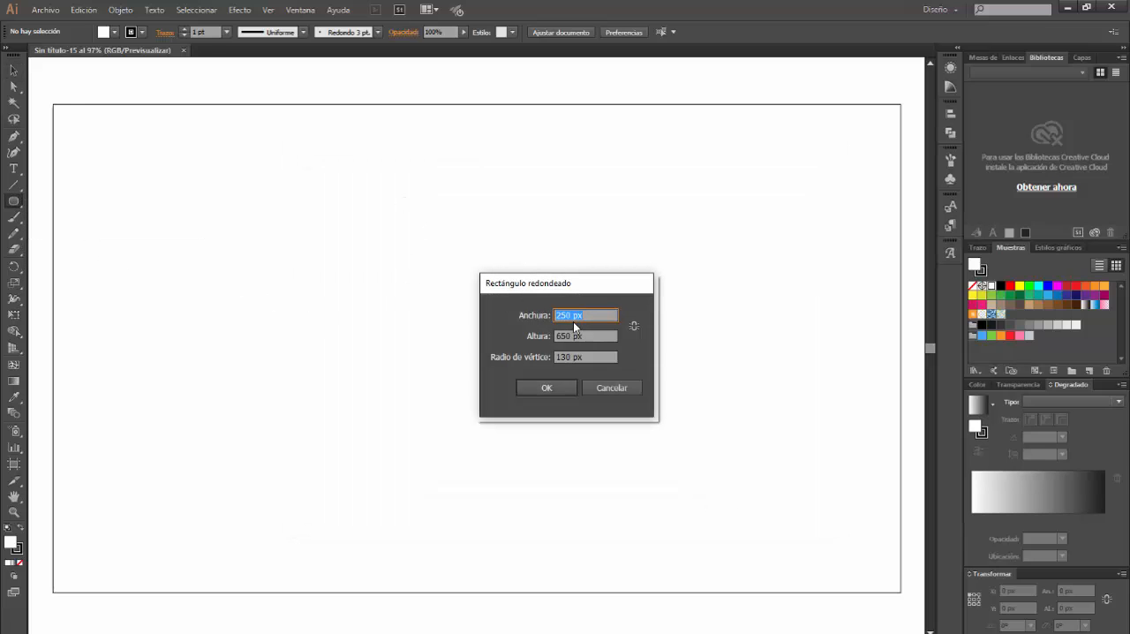
pyautogui.moveTo(575, 316); pyautogui.dragTo(536, 356)
pyautogui.click(548, 389)
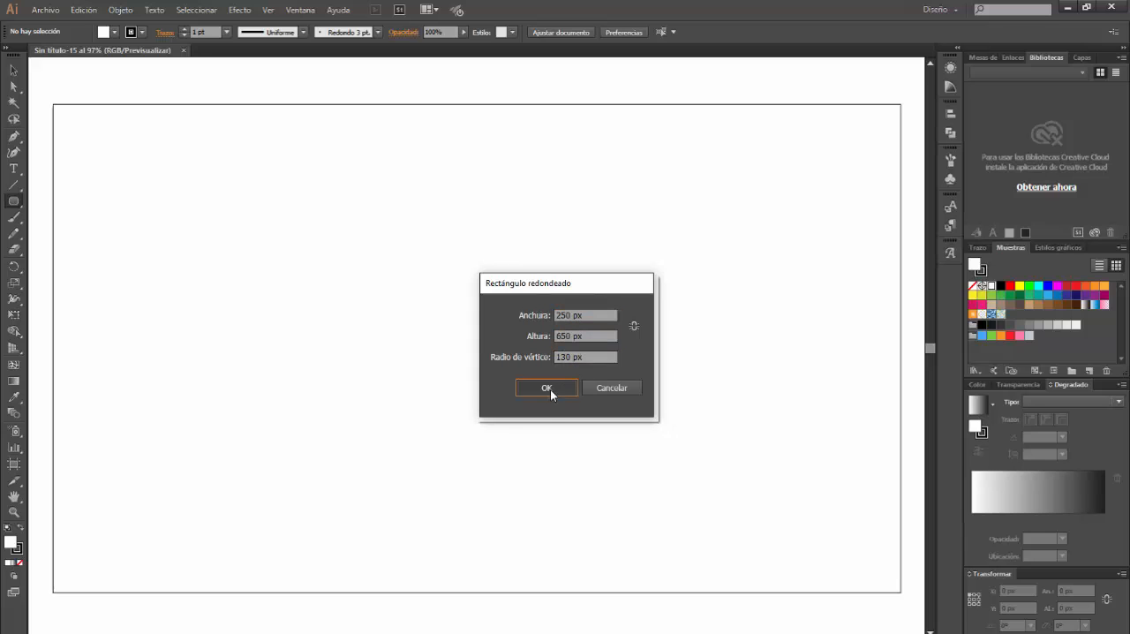
# Centre the rounded rectangle horizontally and vertically on the artboard
pyautogui.click(13, 70)
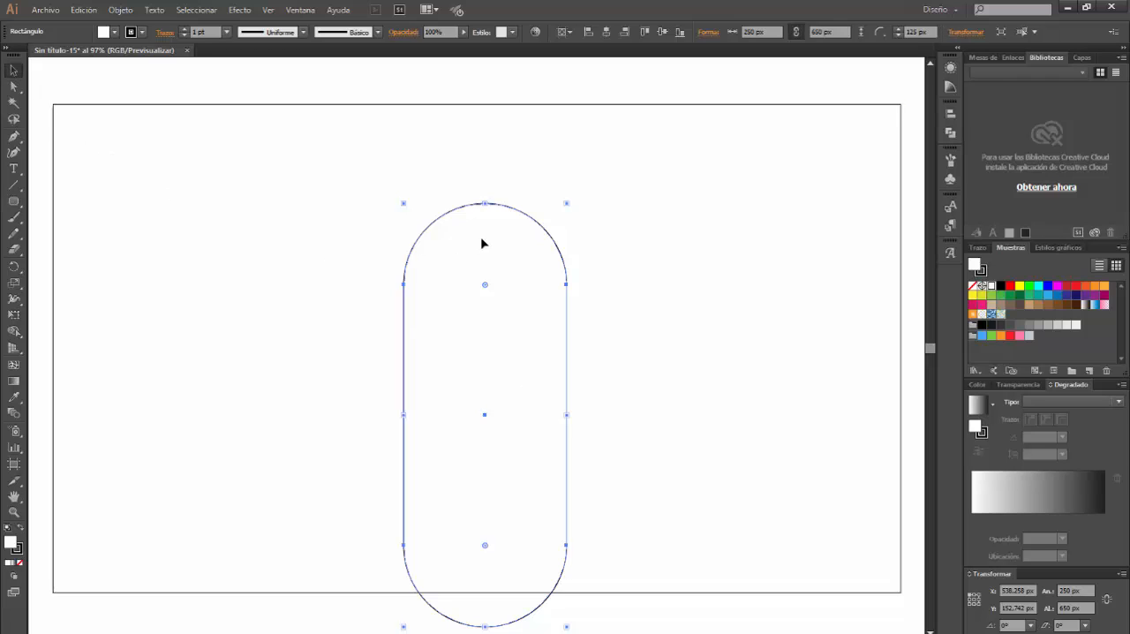
pyautogui.click(607, 32)
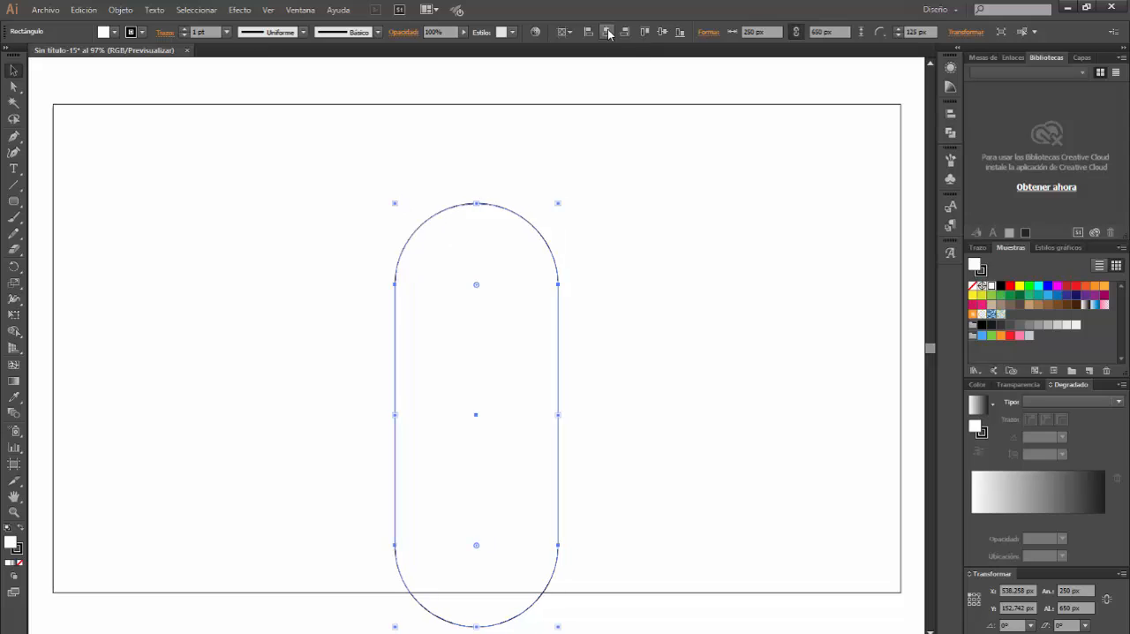
pyautogui.click(668, 33)
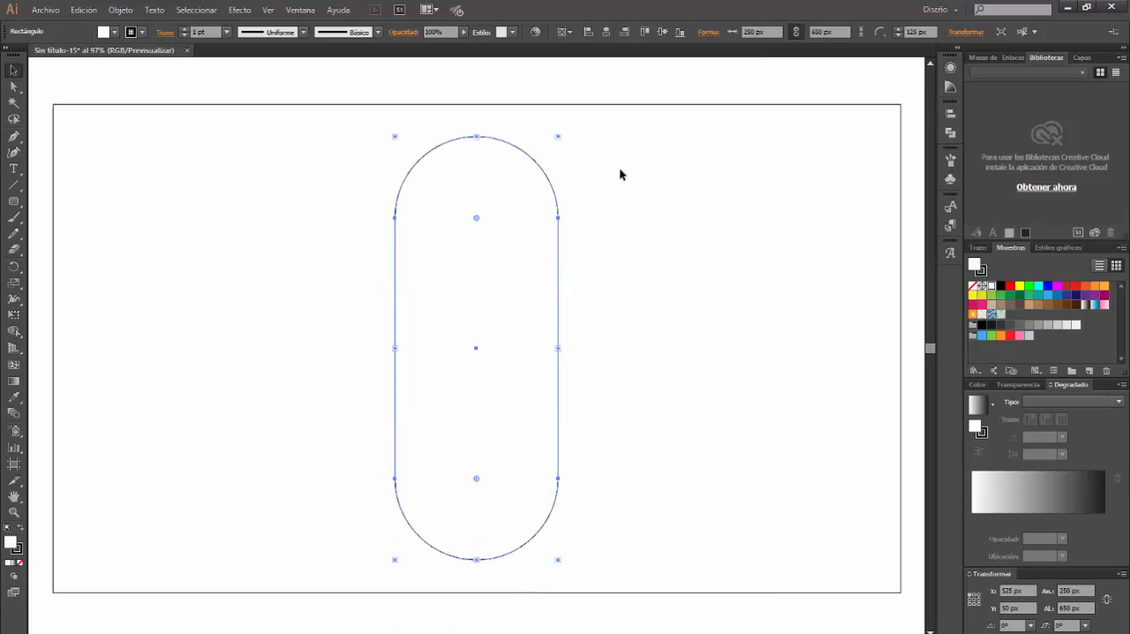
# Delete the rounded rectangle's lowest anchor point and join the two open endpoints with a straight segment
pyautogui.click(14, 87)
pyautogui.moveTo(517, 586); pyautogui.dragTo(450, 549)
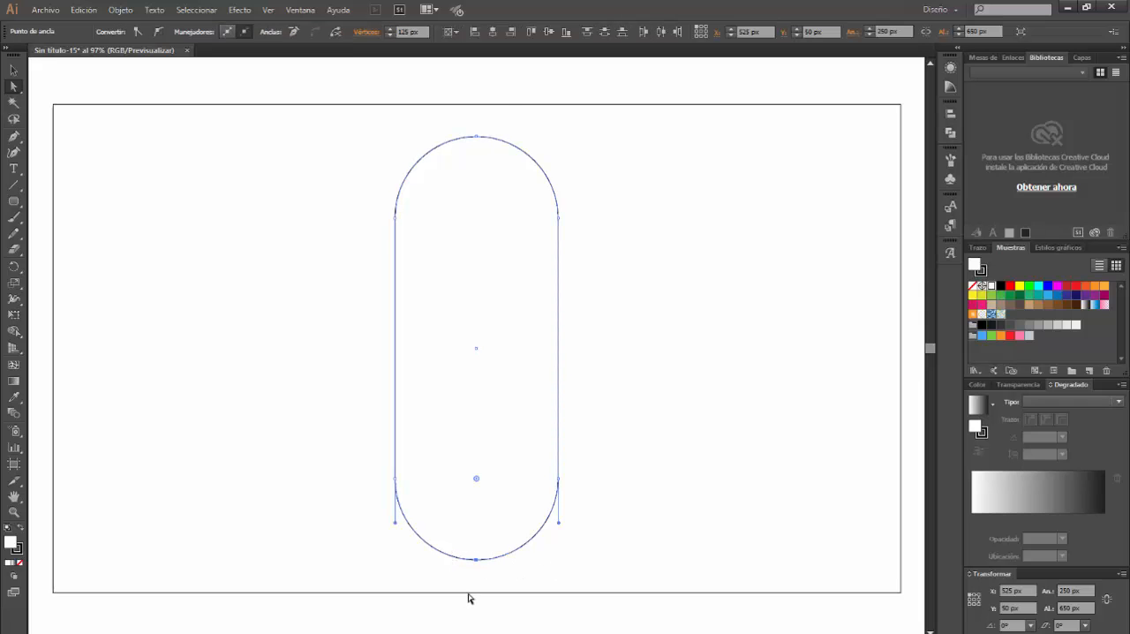
pyautogui.press('Delete')
pyautogui.click(395, 478)
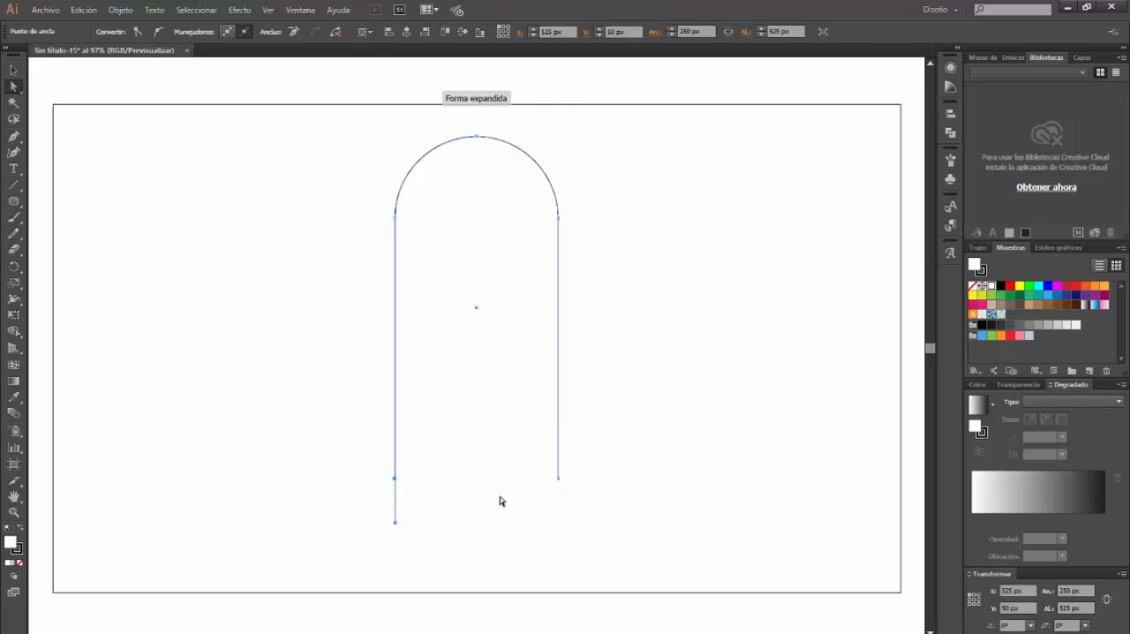
pyautogui.keyDown('shift'); pyautogui.click(560, 479); pyautogui.keyUp('shift')
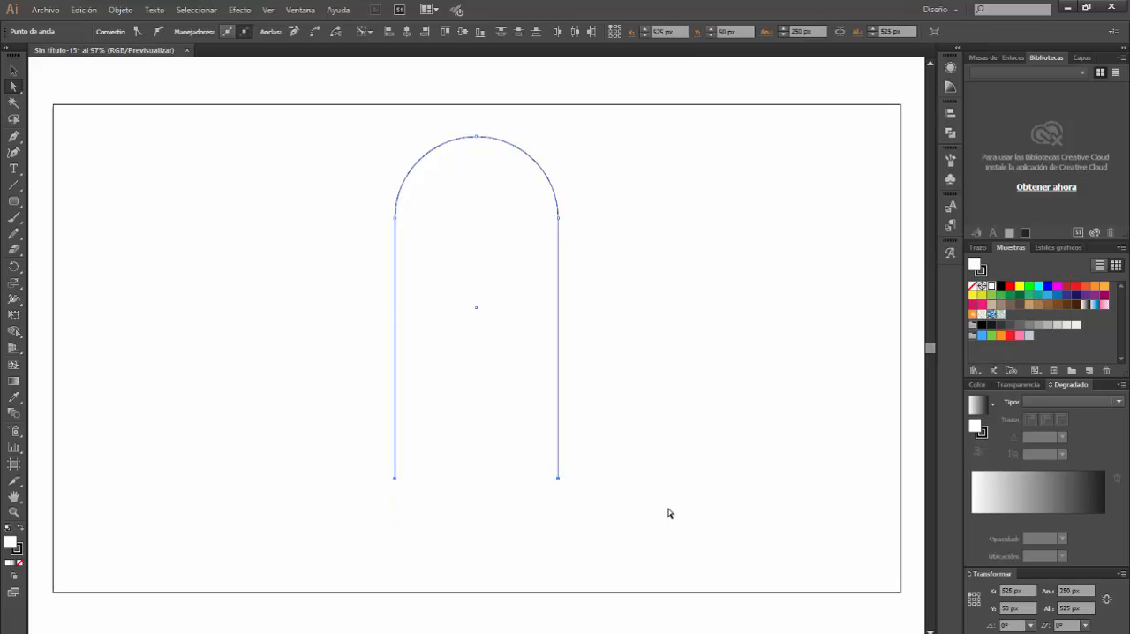
pyautogui.hotkey('ctrl', 'j')
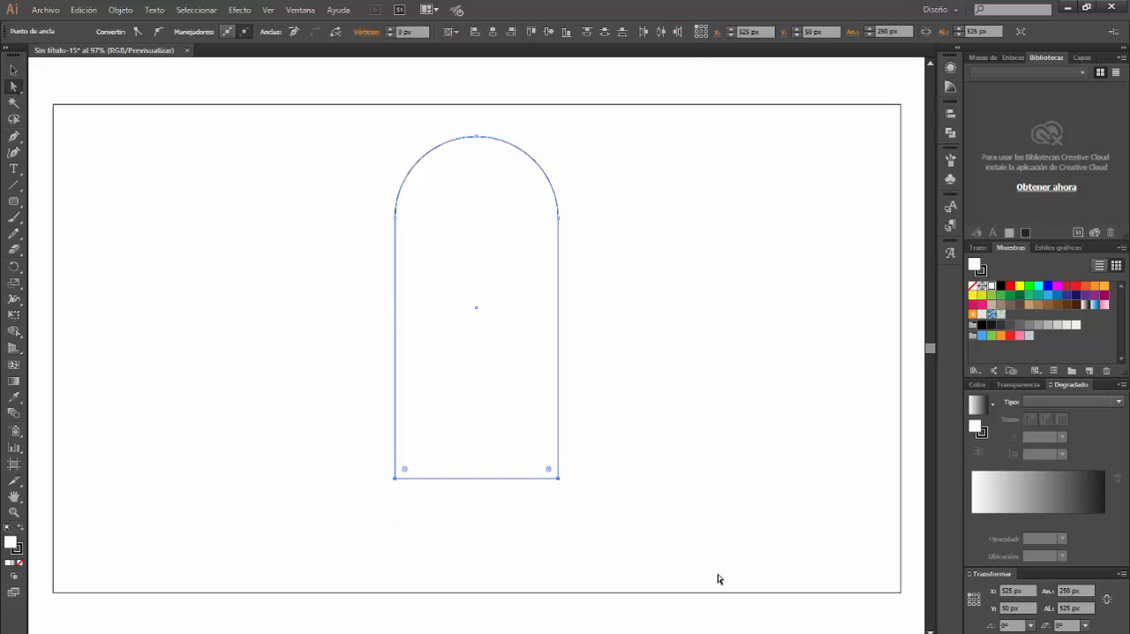
# Create an ellipse 250 px wide and 80 px high
pyautogui.click(18, 201)
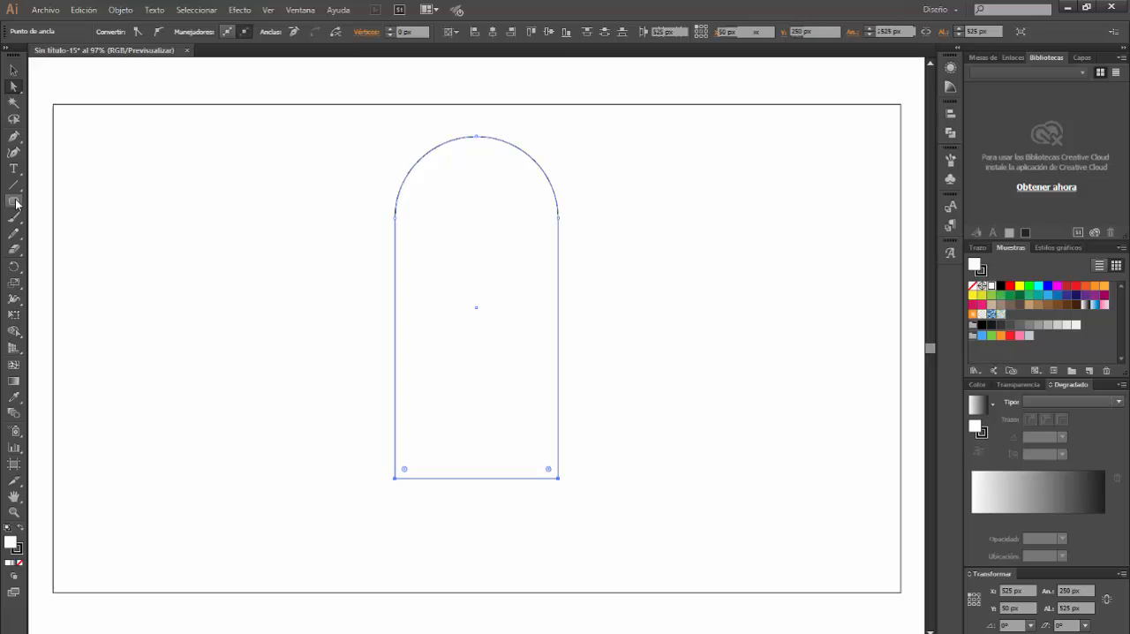
pyautogui.click(58, 233)
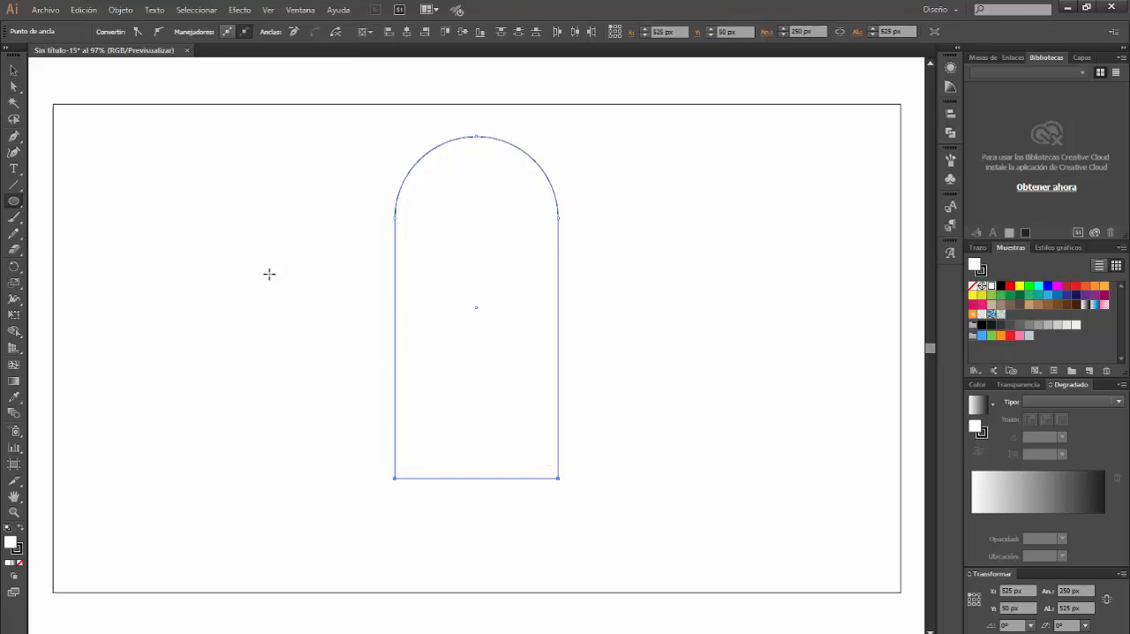
pyautogui.click(239, 274)
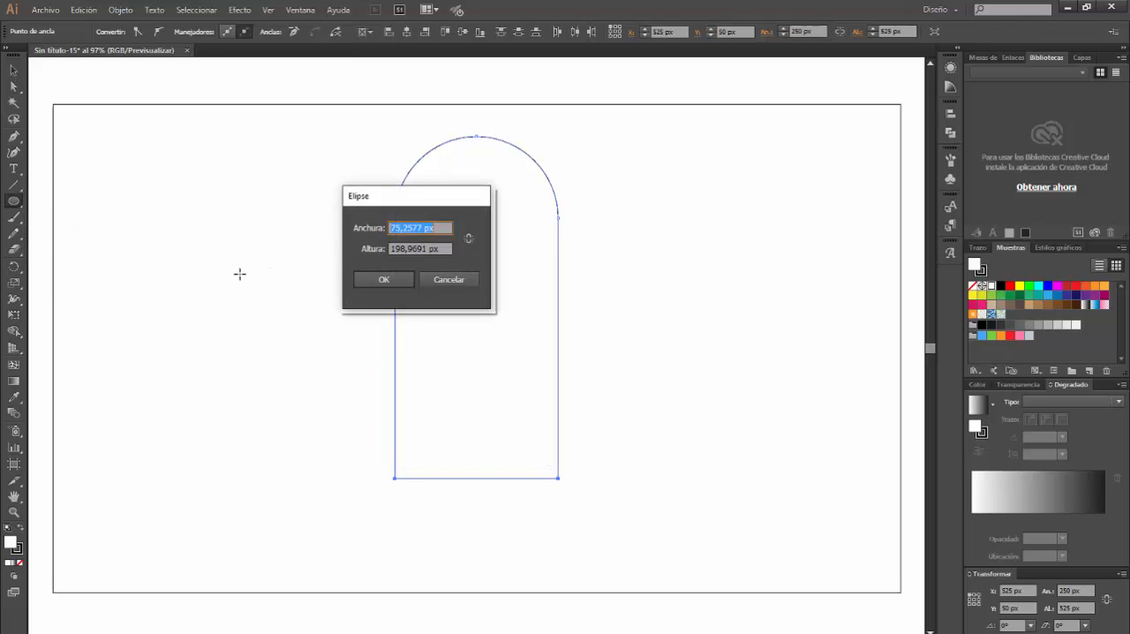
pyautogui.doubleClick(423, 228)
pyautogui.write('250px')
pyautogui.press('Tab')
pyautogui.write('80')
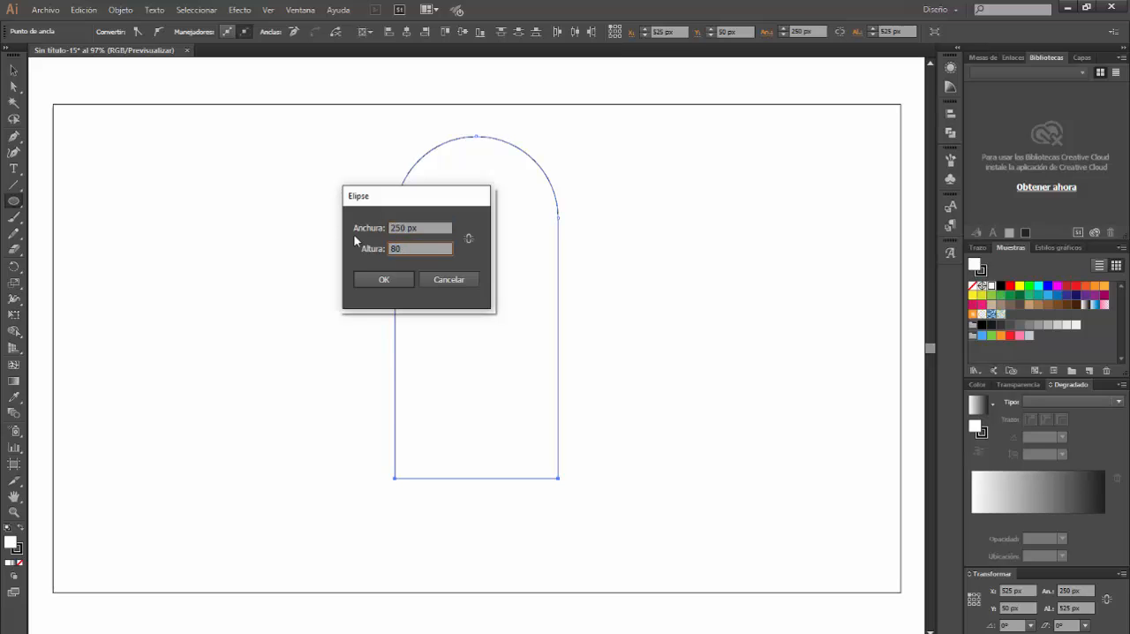
pyautogui.press('Return')
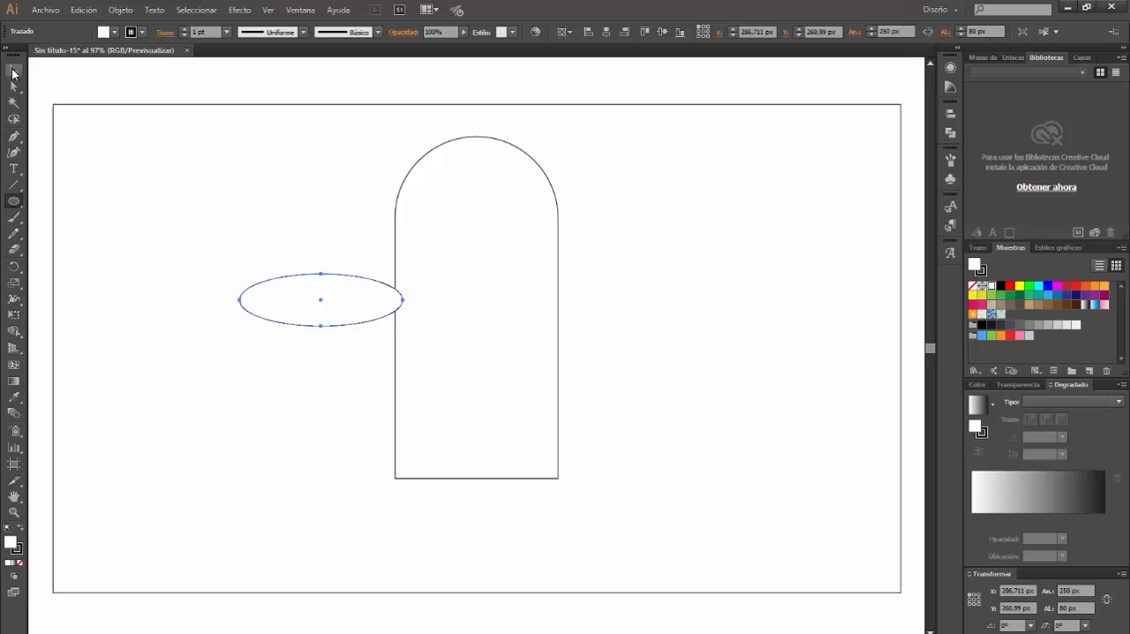
# Centre the ellipse horizontally on the artboard and move it down so its middle lies on the arch's base line
pyautogui.click(11, 72)
pyautogui.click(606, 31)
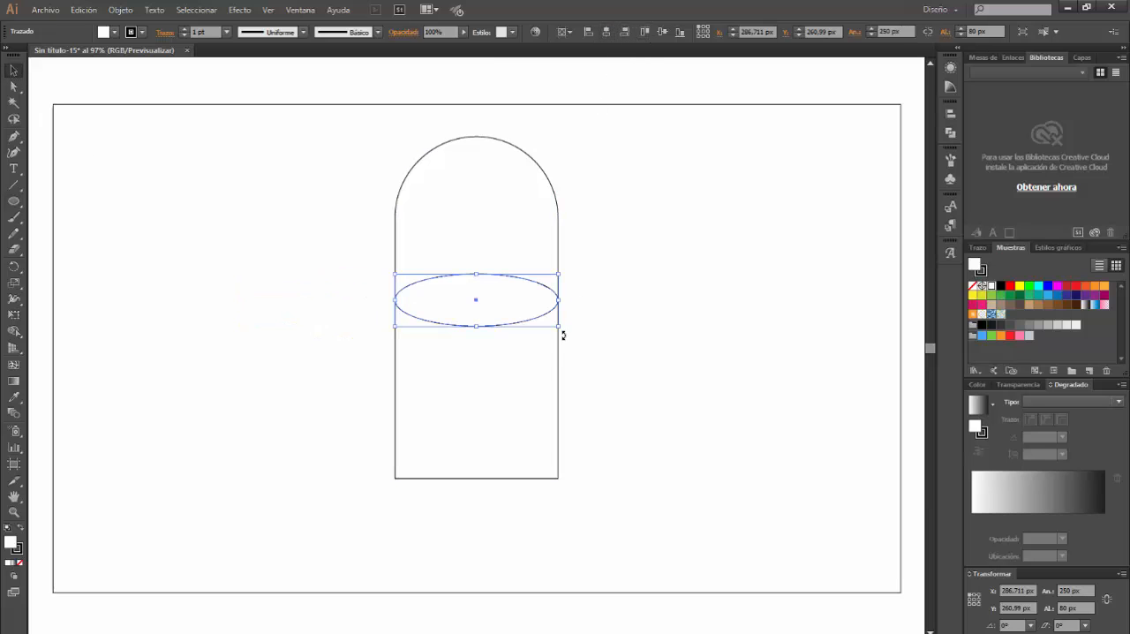
pyautogui.moveTo(497, 325); pyautogui.dragTo(488, 503)
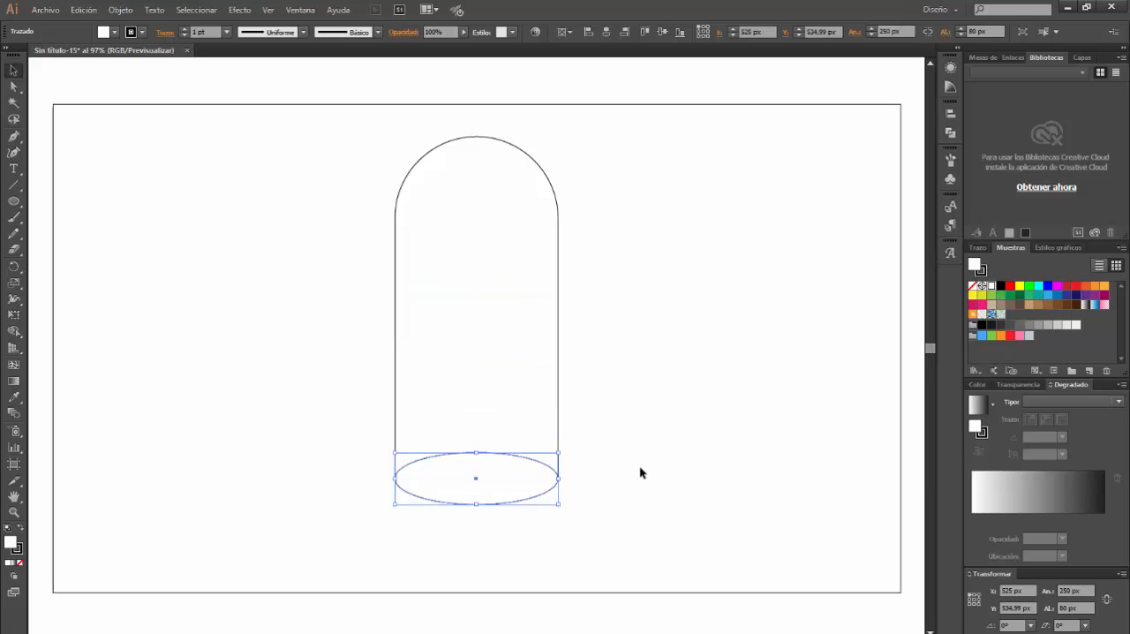
# Duplicate the ellipse at the arch's base in place, with the copy in front
pyautogui.click(639, 466)
pyautogui.click(554, 492)
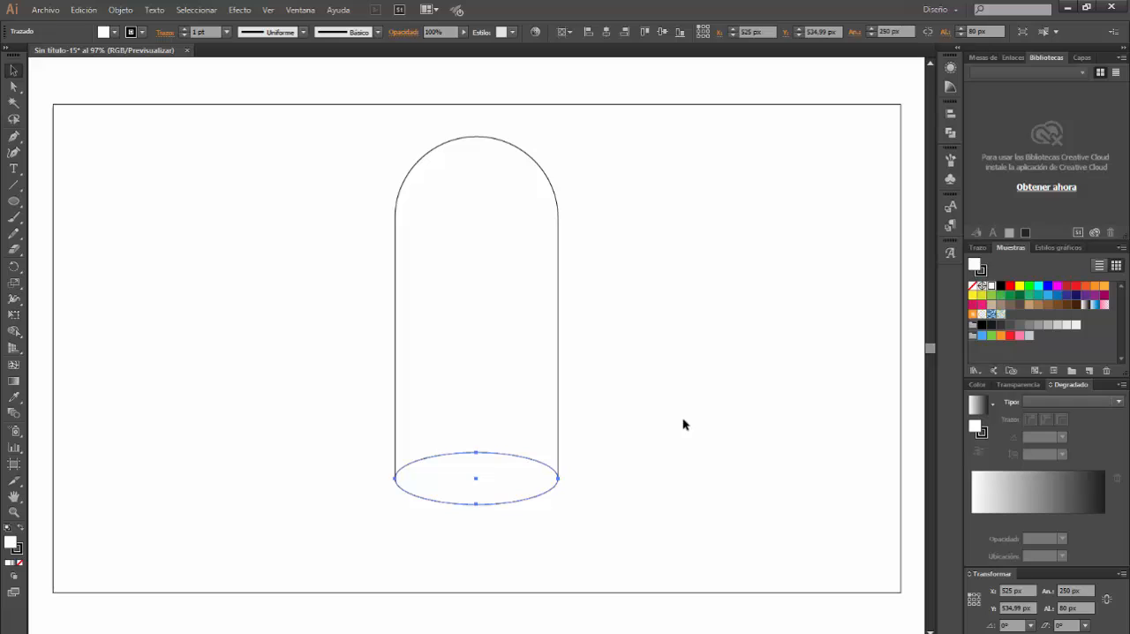
pyautogui.hotkey('ctrl', 'f')
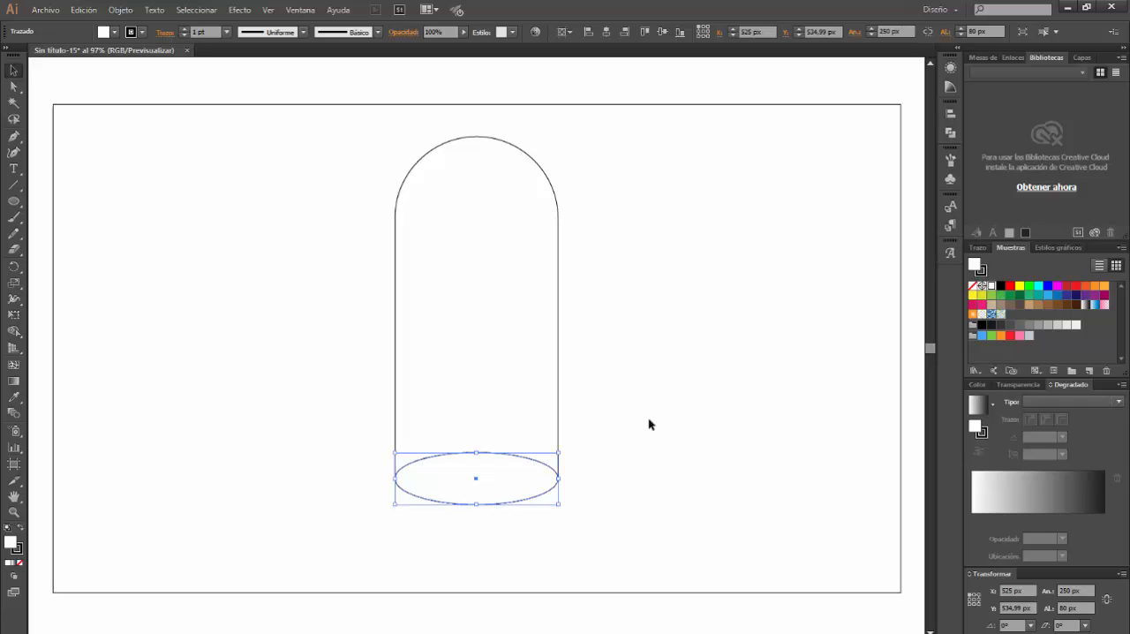
# Unite the front ellipse and the arch shape into a single shape with the Pathfinder
pyautogui.click(609, 404)
pyautogui.click(543, 463)
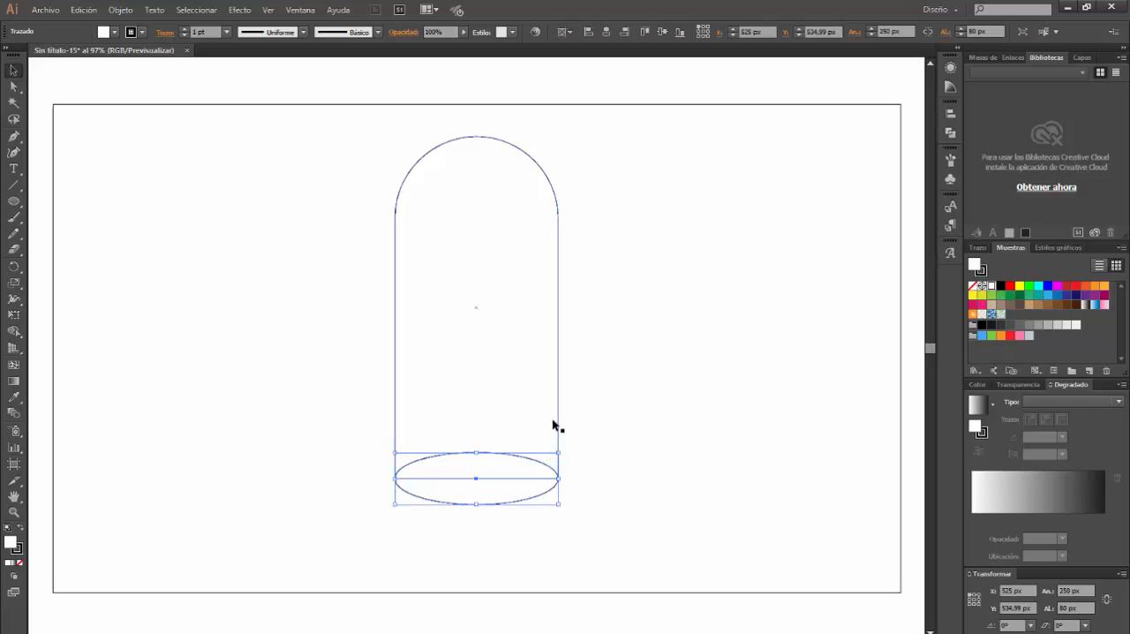
pyautogui.keyDown('shift'); pyautogui.click(557, 412); pyautogui.keyUp('shift')
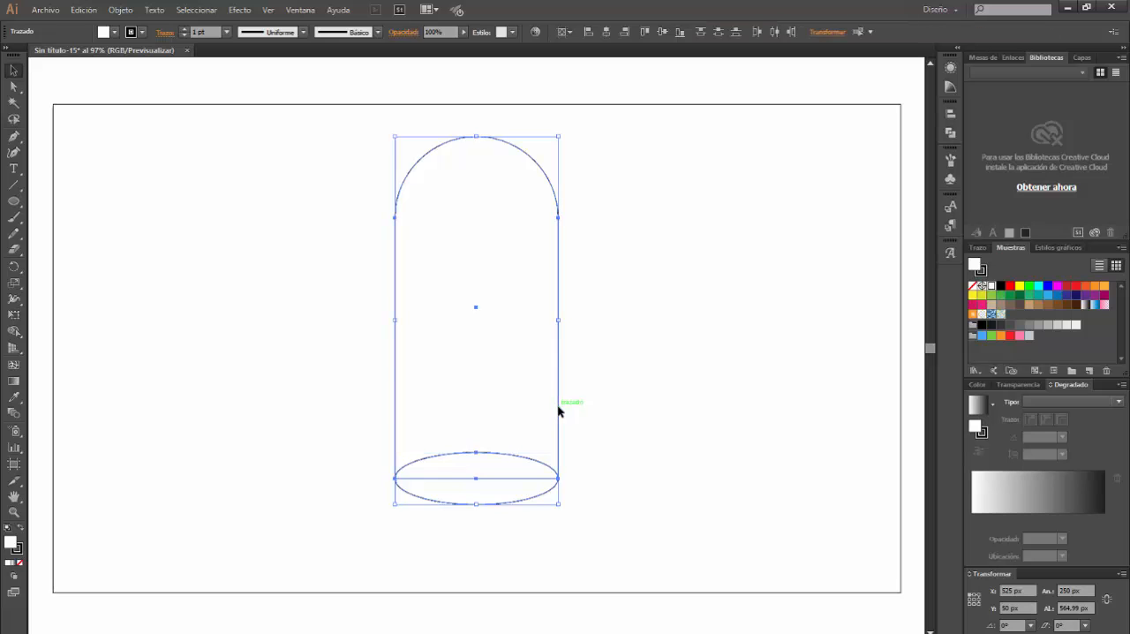
pyautogui.click(300, 10)
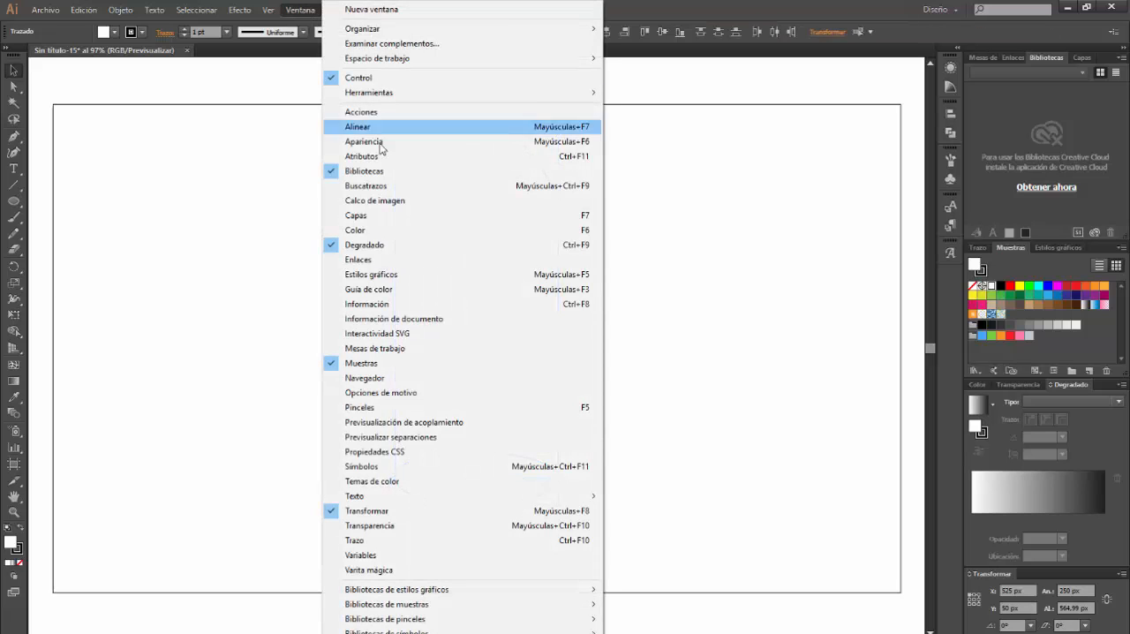
pyautogui.click(378, 186)
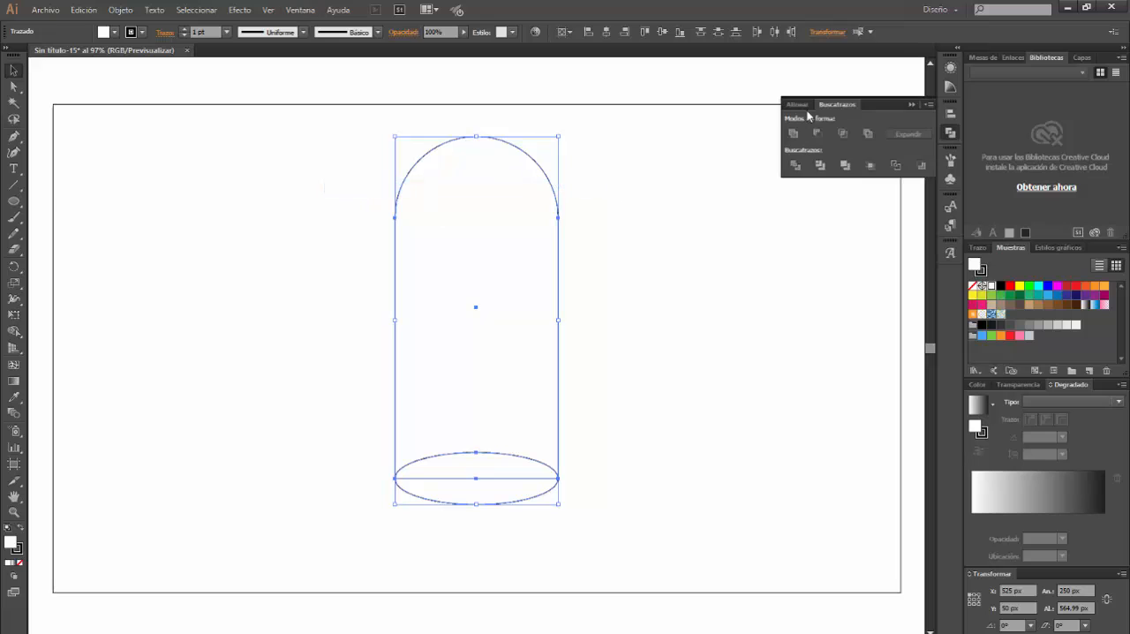
pyautogui.click(793, 133)
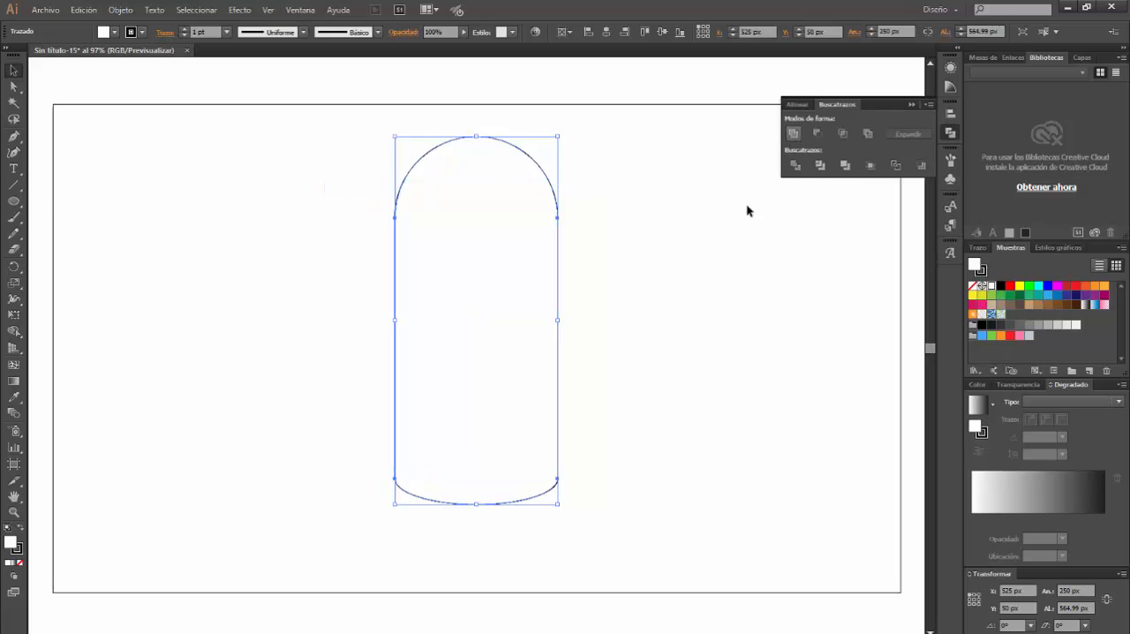
# Select the remaining ellipse behind the united shape and nudge it down 7 px
pyautogui.click(624, 408)
pyautogui.rightClick(542, 490)
pyautogui.moveTo(594, 466)
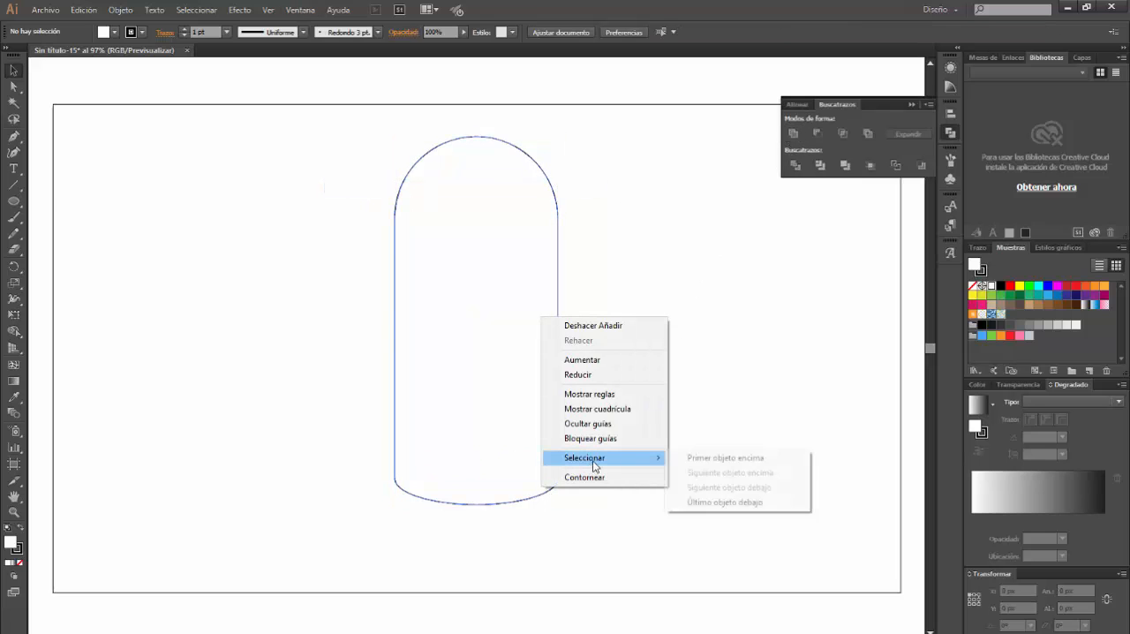
pyautogui.click(711, 503)
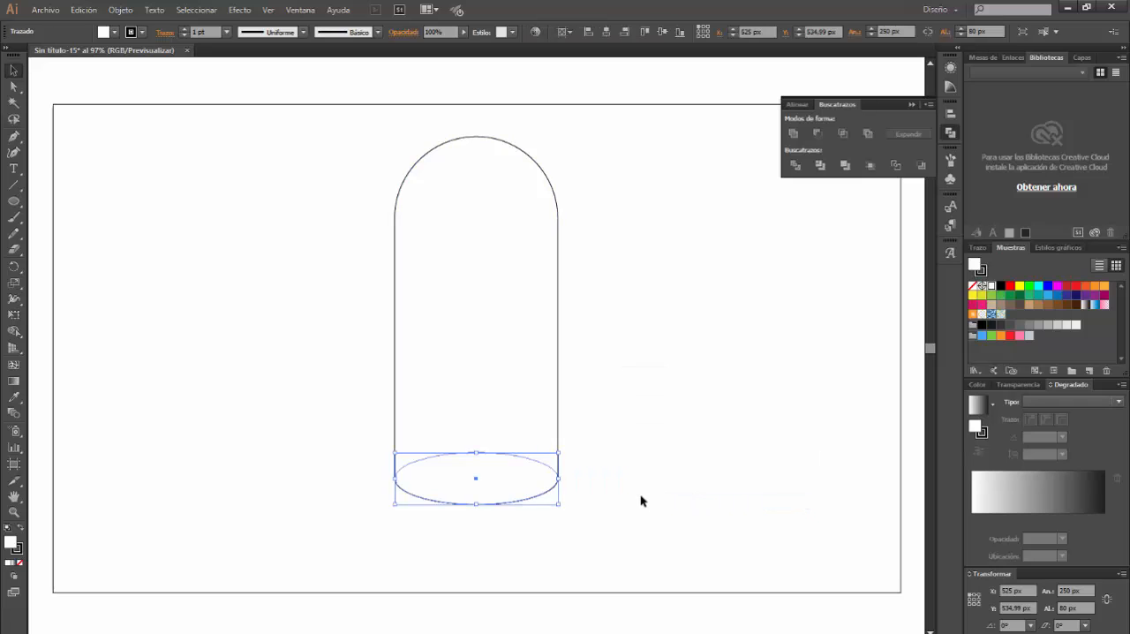
pyautogui.press('Down')
pyautogui.press('Down')
pyautogui.press('Down')
pyautogui.press('Down')
pyautogui.press('Down')
pyautogui.press('Down')
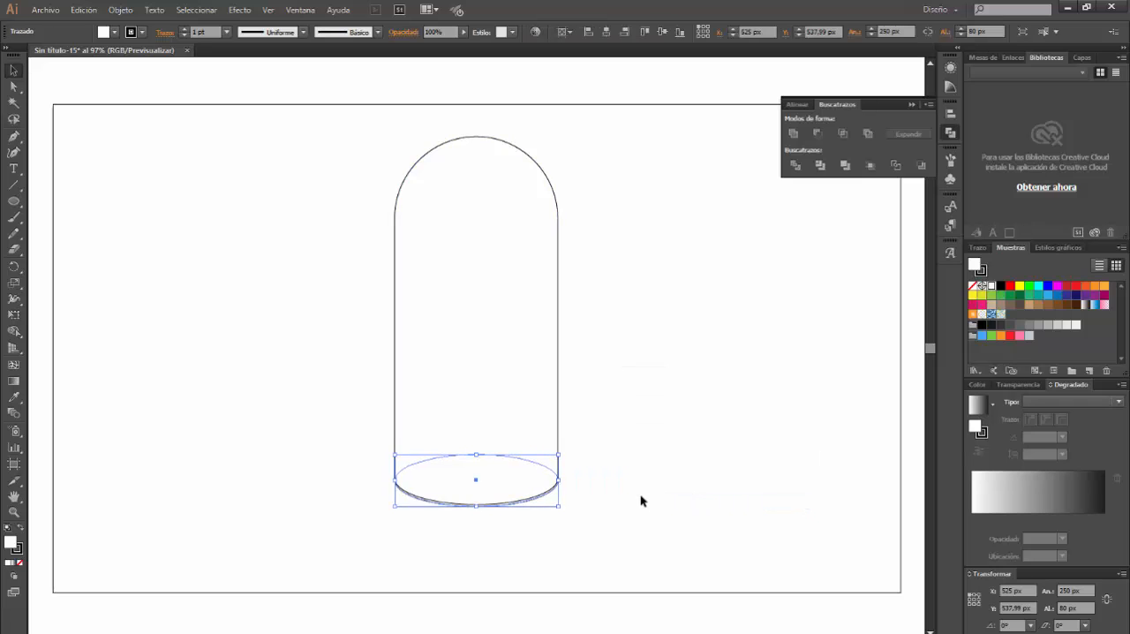
pyautogui.press('Down')
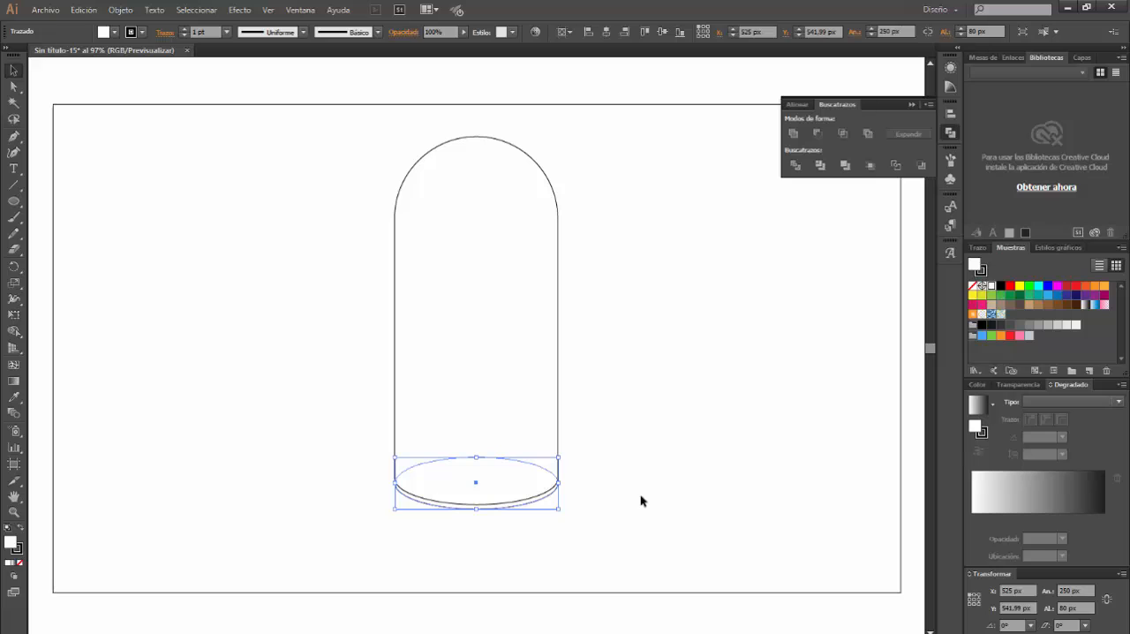
# Fill the selected base ellipse with dark grey RGB 51, 51, 51 and remove its stroke
pyautogui.doubleClick(973, 266)
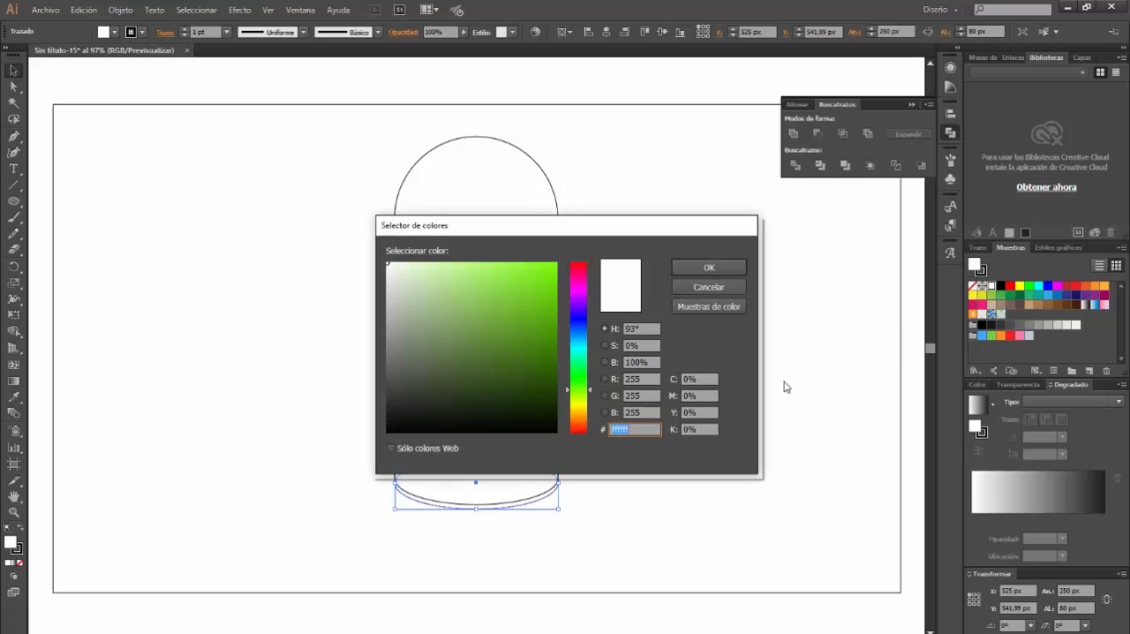
pyautogui.click(641, 379)
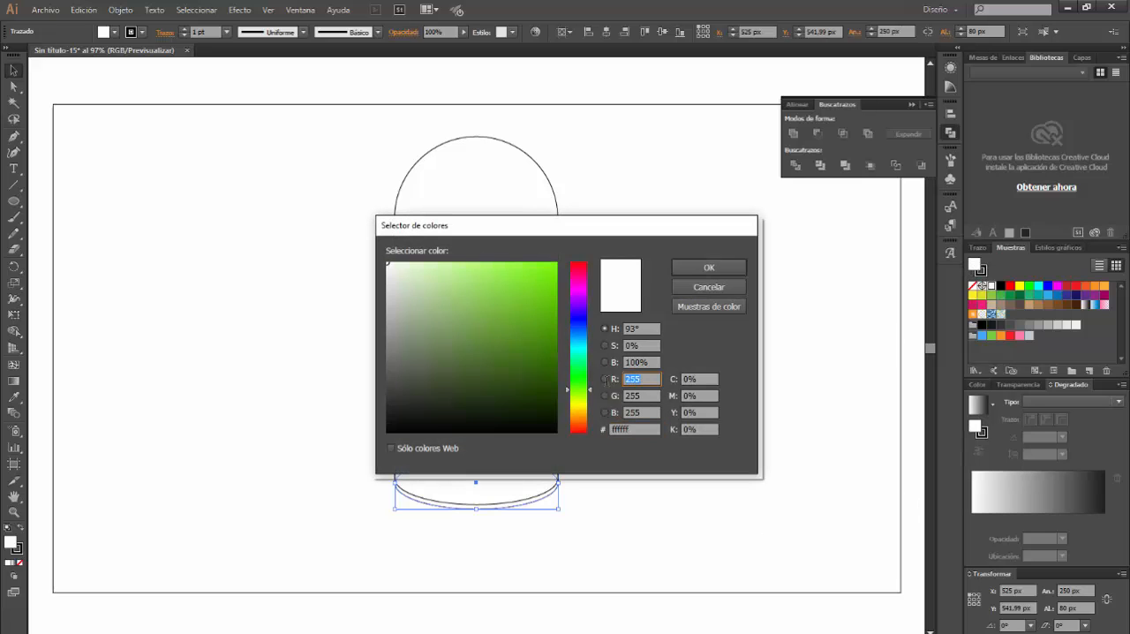
pyautogui.write('51')
pyautogui.press('Tab')
pyautogui.write('51')
pyautogui.press('Tab')
pyautogui.write('51')
pyautogui.press('Return')
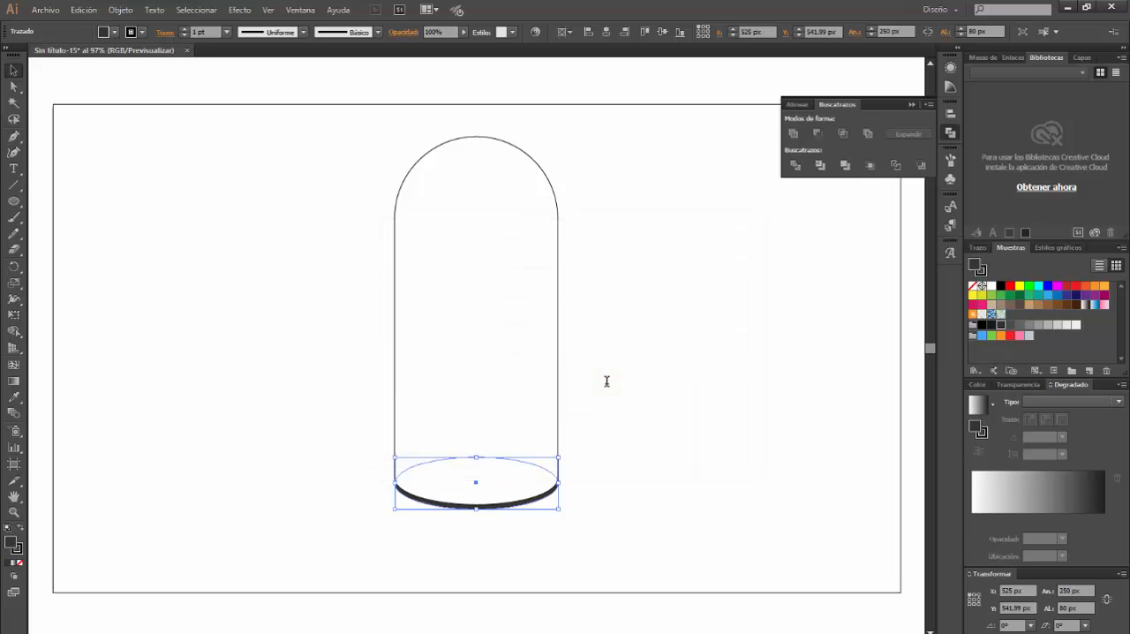
pyautogui.click(974, 286)
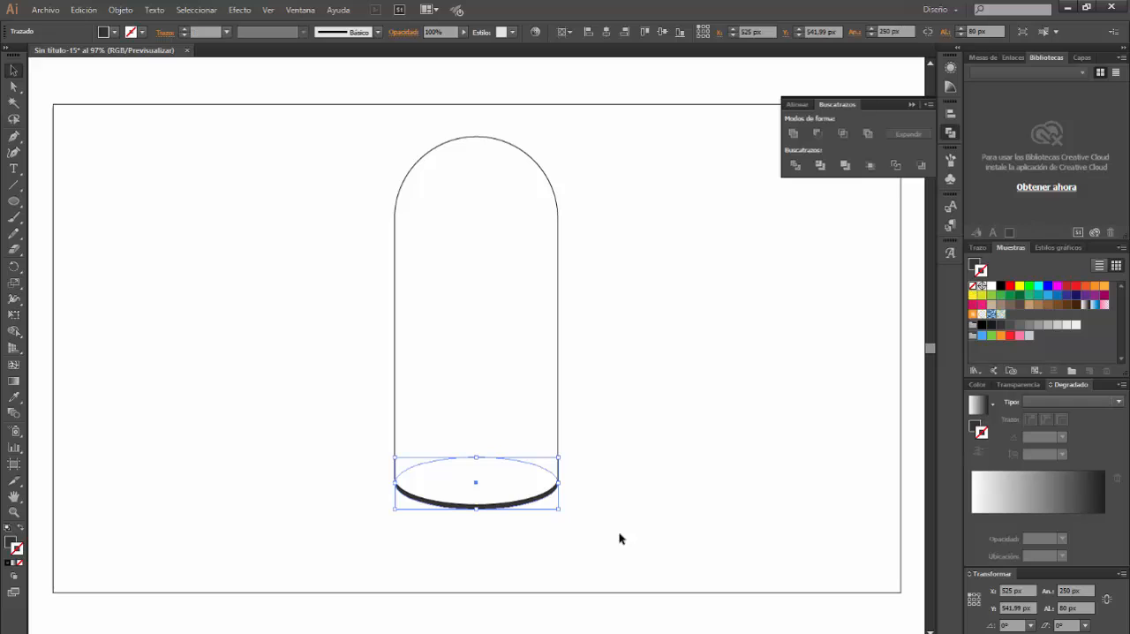
# Duplicate the dark base ellipse in place in front and nudge the copy up 3 px
pyautogui.press('a')
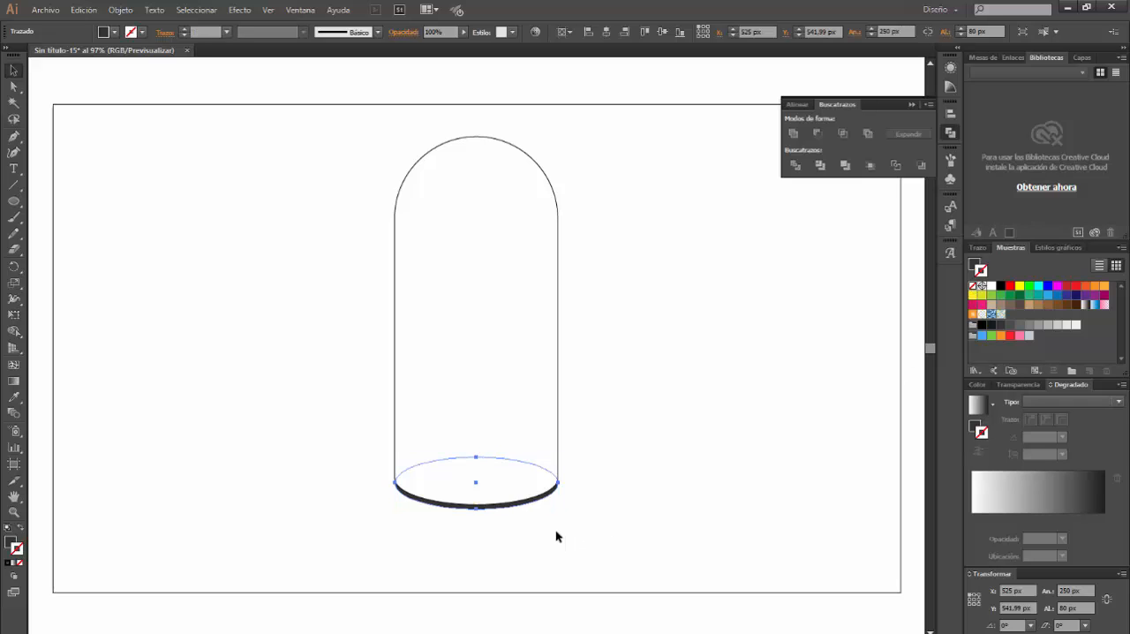
pyautogui.press('v')
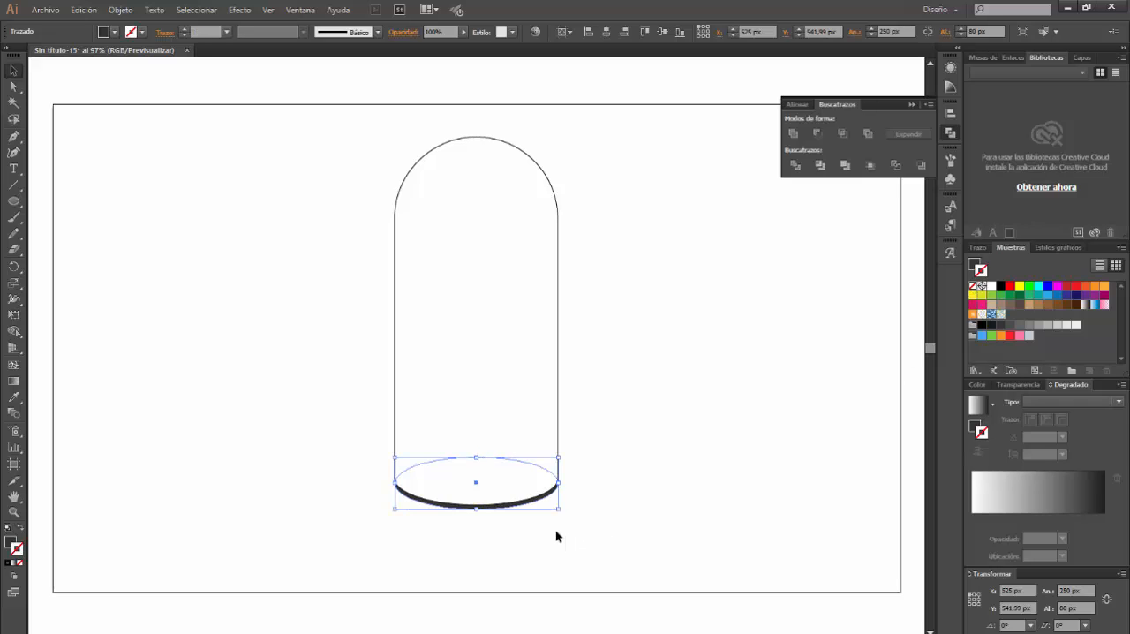
pyautogui.press('Up')
pyautogui.press('Up')
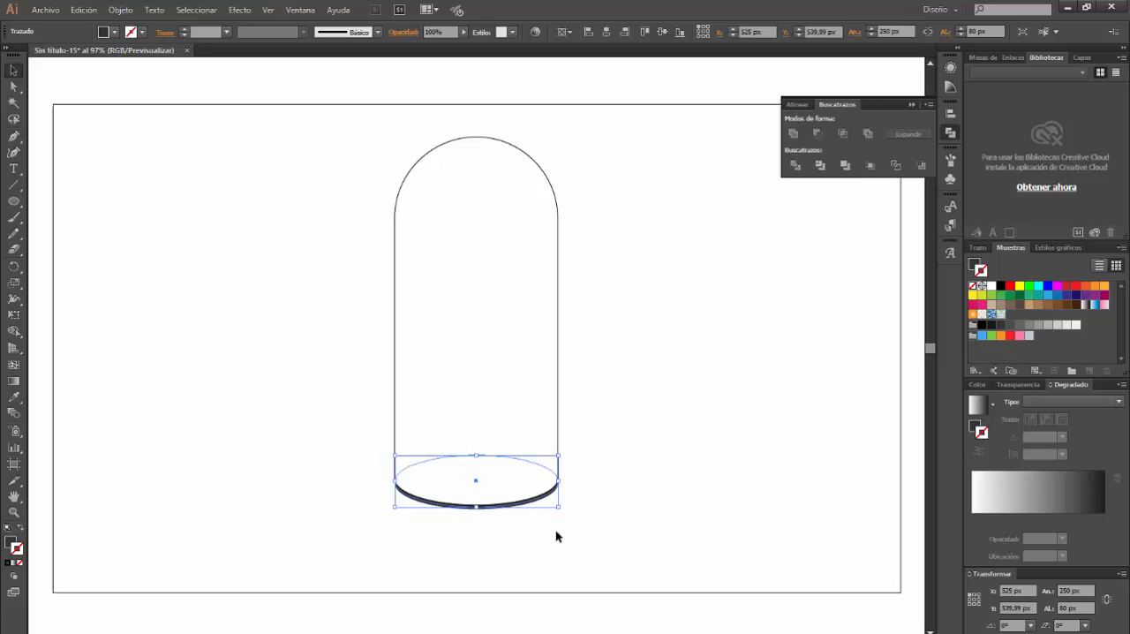
# Duplicate the raised ellipse 4 px higher and subtract that front copy from it with the Pathfinder to leave a thin crescent
pyautogui.press('a')
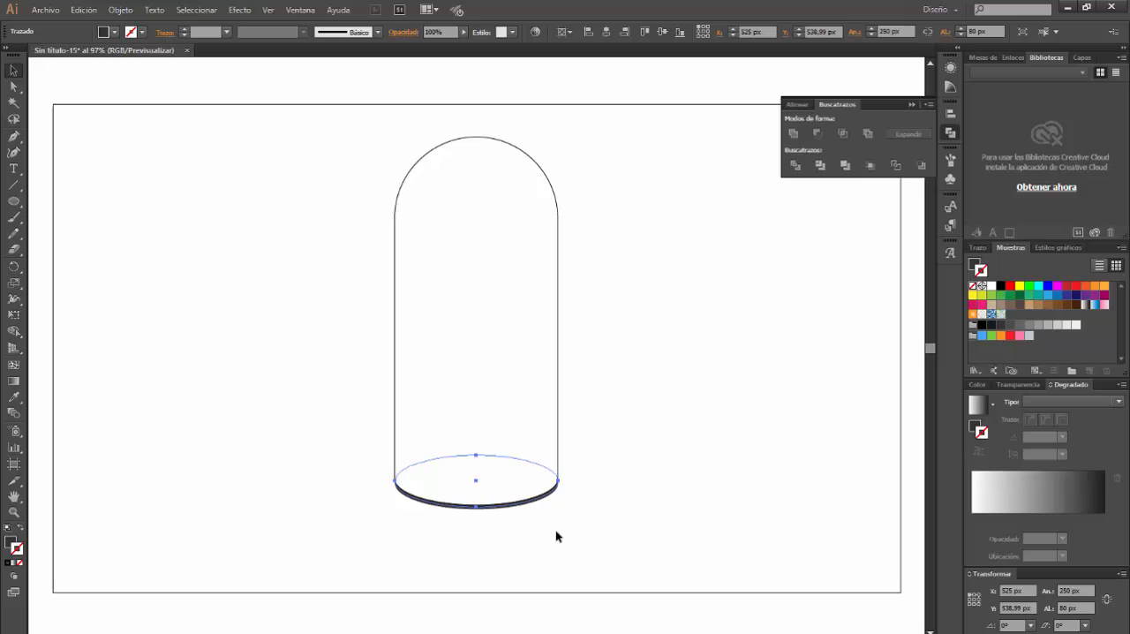
pyautogui.press('v')
pyautogui.press('Up')
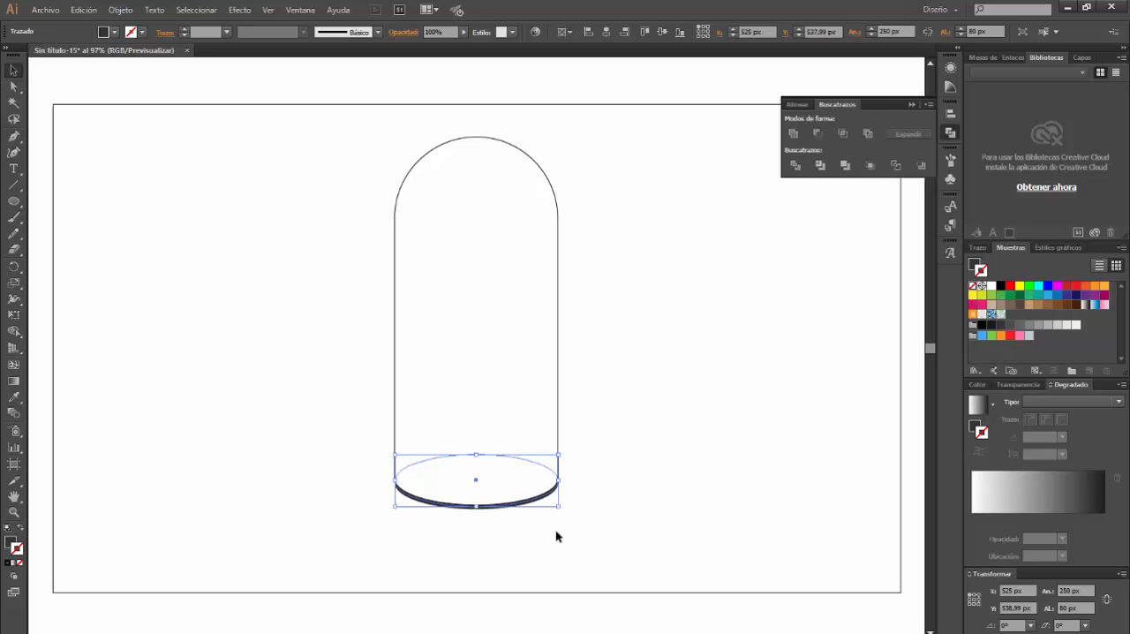
pyautogui.press('Up')
pyautogui.press('Up')
pyautogui.press('Up')
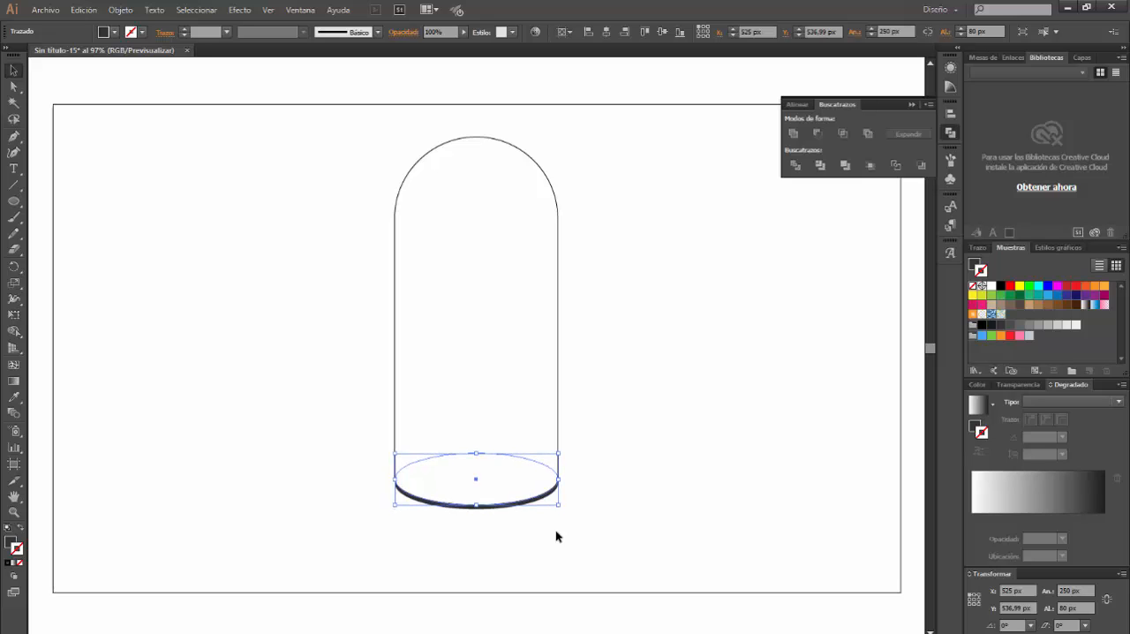
pyautogui.keyDown('shift'); pyautogui.click(488, 509); pyautogui.keyUp('shift')
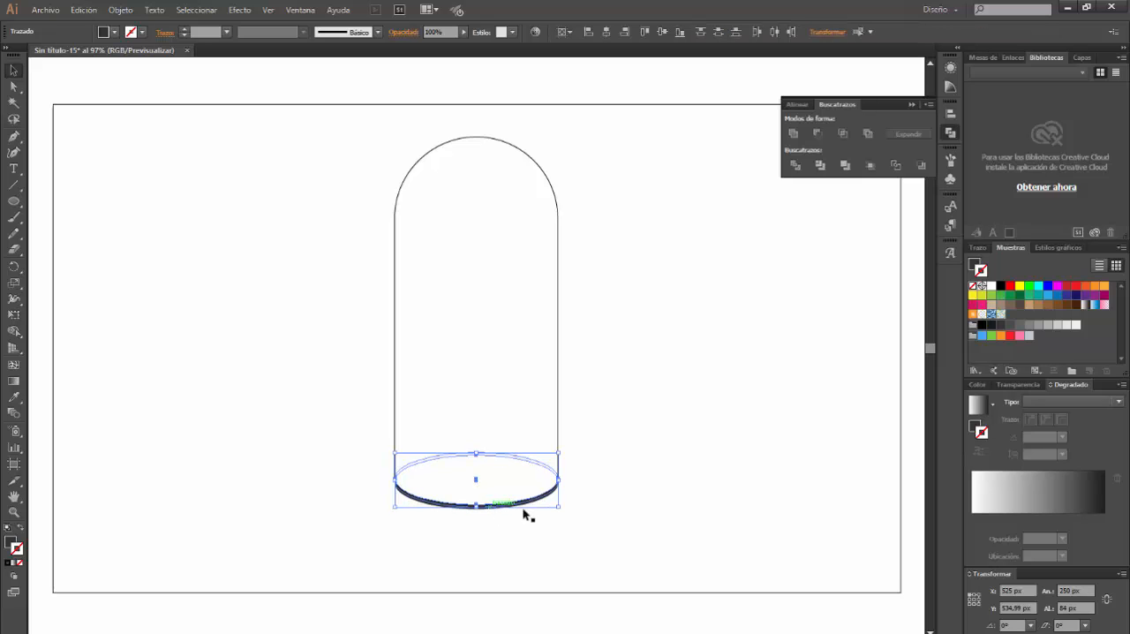
pyautogui.click(817, 133)
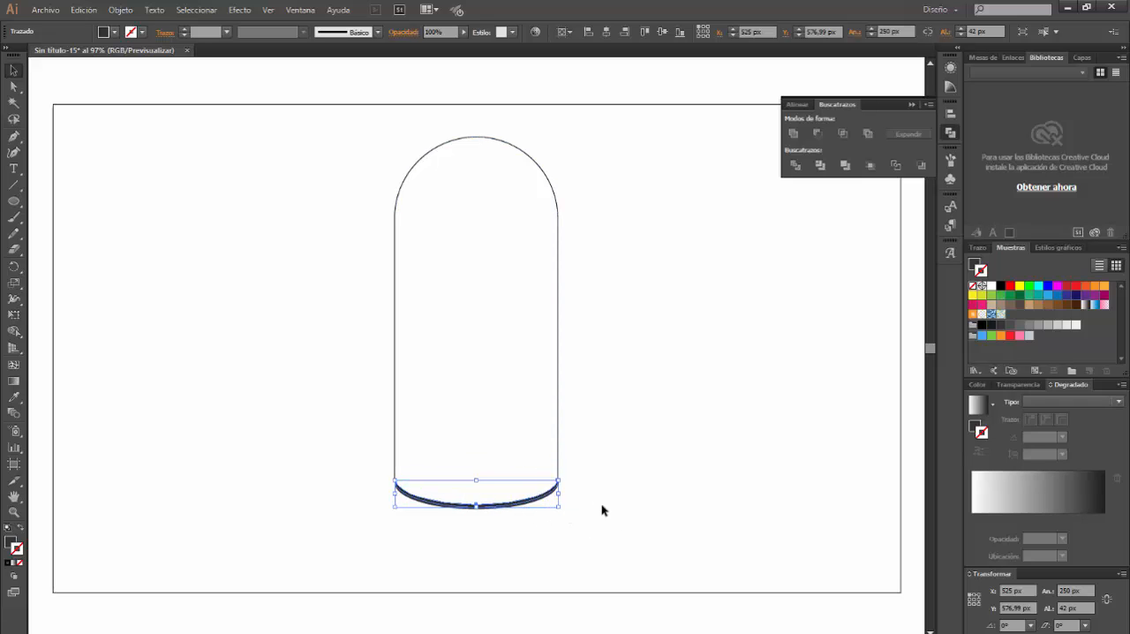
# Apply a linear gradient to the crescent's stroke and add four intermediate stops at about 17%, 34%, 65% and 85%
pyautogui.click(1043, 400)
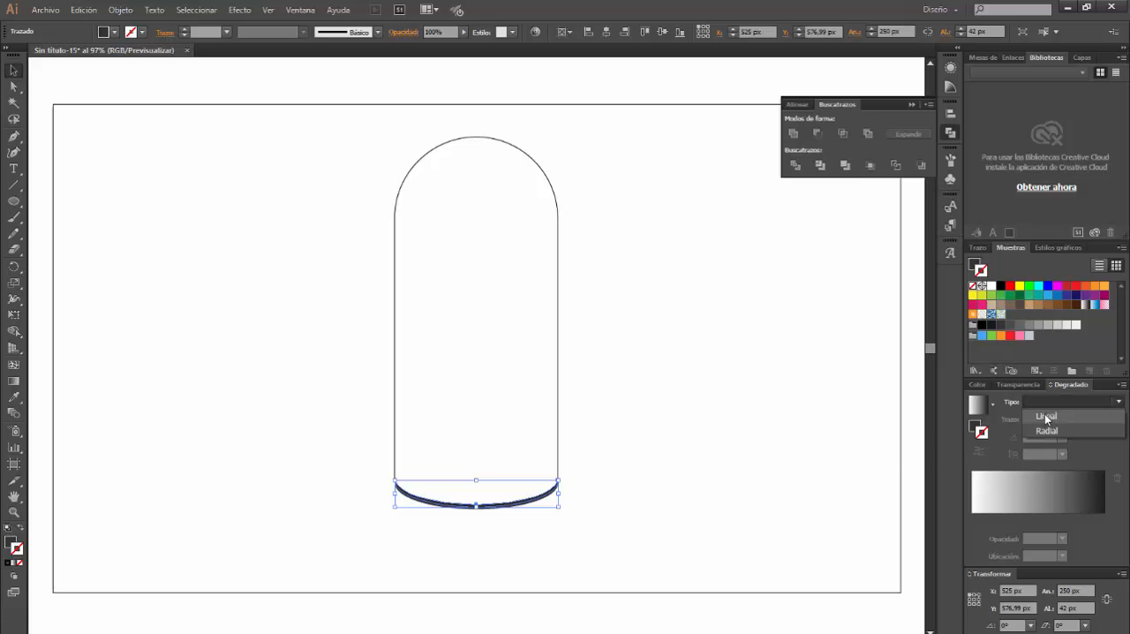
pyautogui.click(1045, 416)
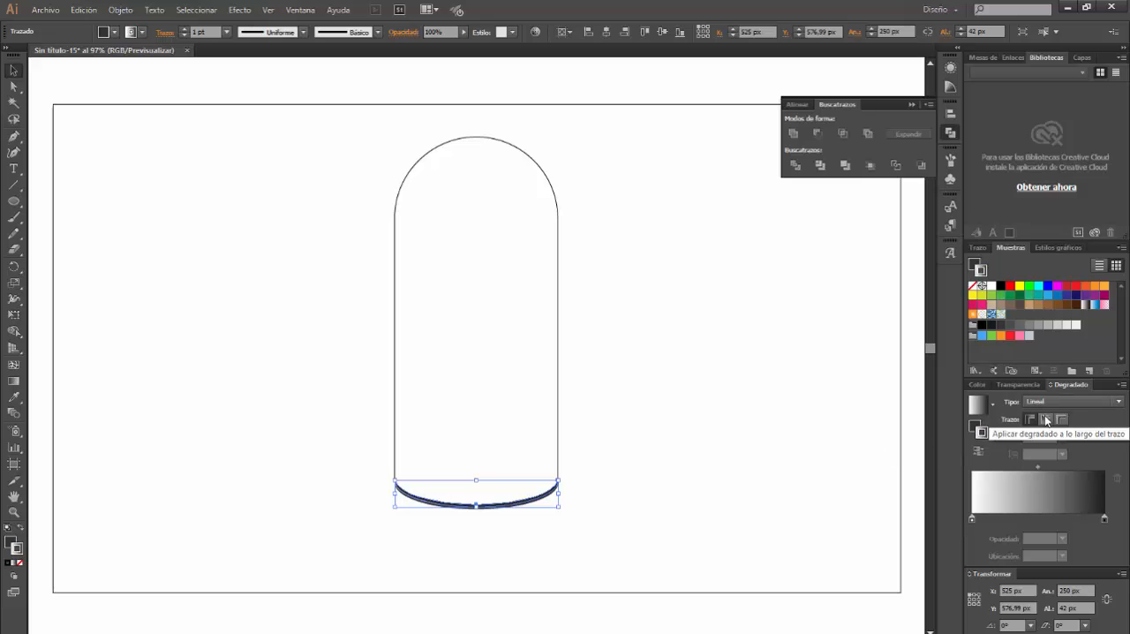
pyautogui.click(995, 521)
pyautogui.click(1017, 521)
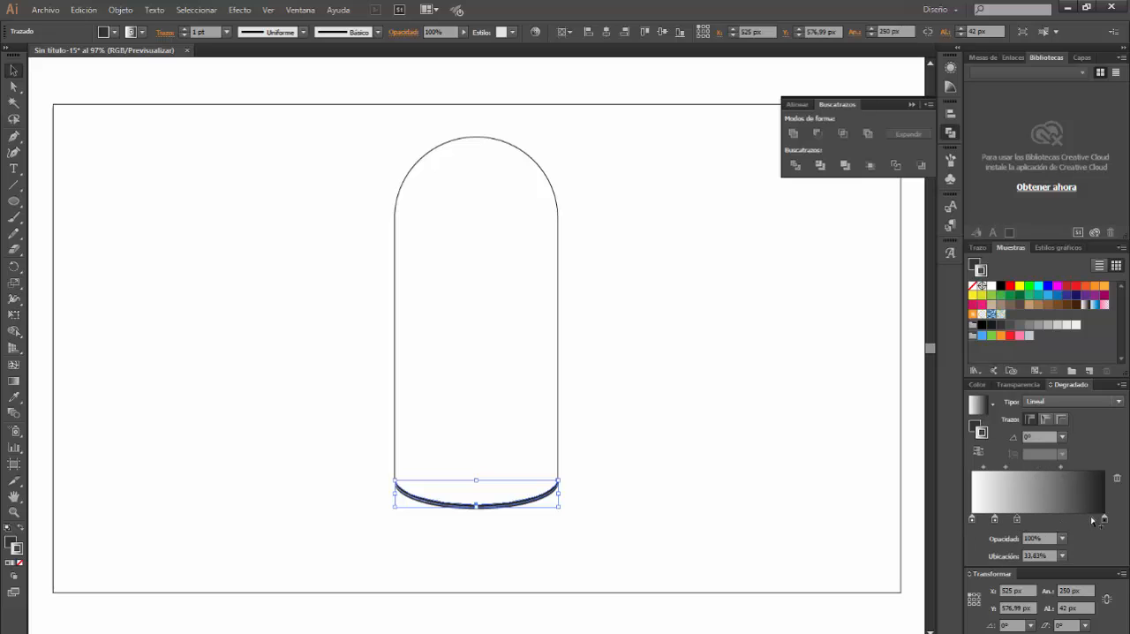
pyautogui.click(1085, 521)
pyautogui.click(1059, 521)
# Switch the gradient's first stop at 0% to RGB mode and set its colour to 75, 75, 75
pyautogui.click(971, 518)
pyautogui.doubleClick(971, 518)
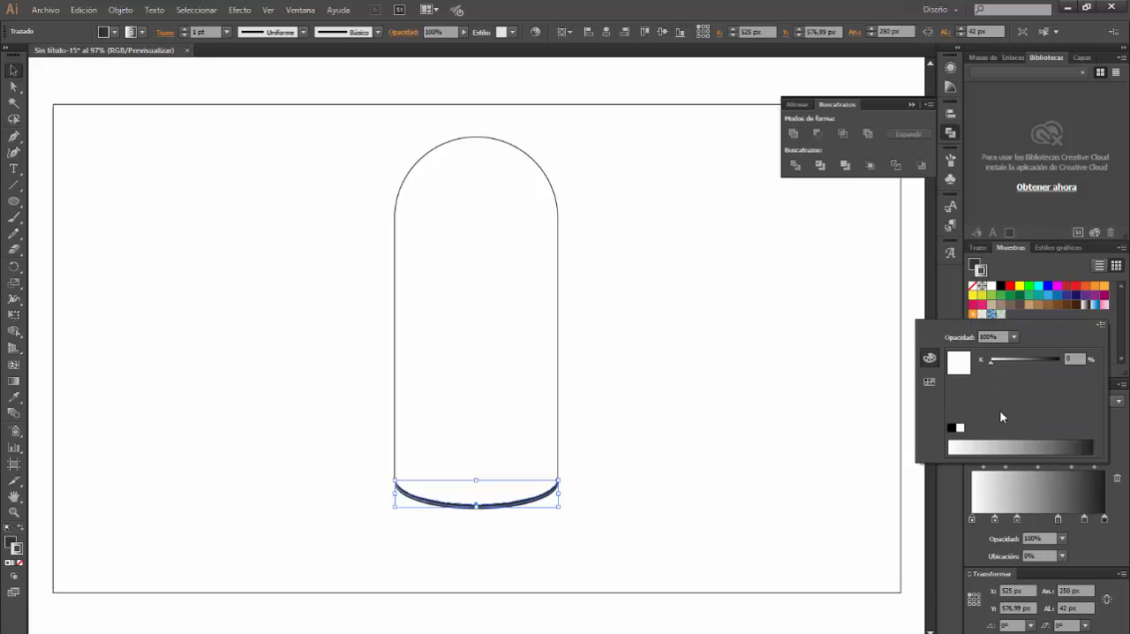
pyautogui.click(1100, 327)
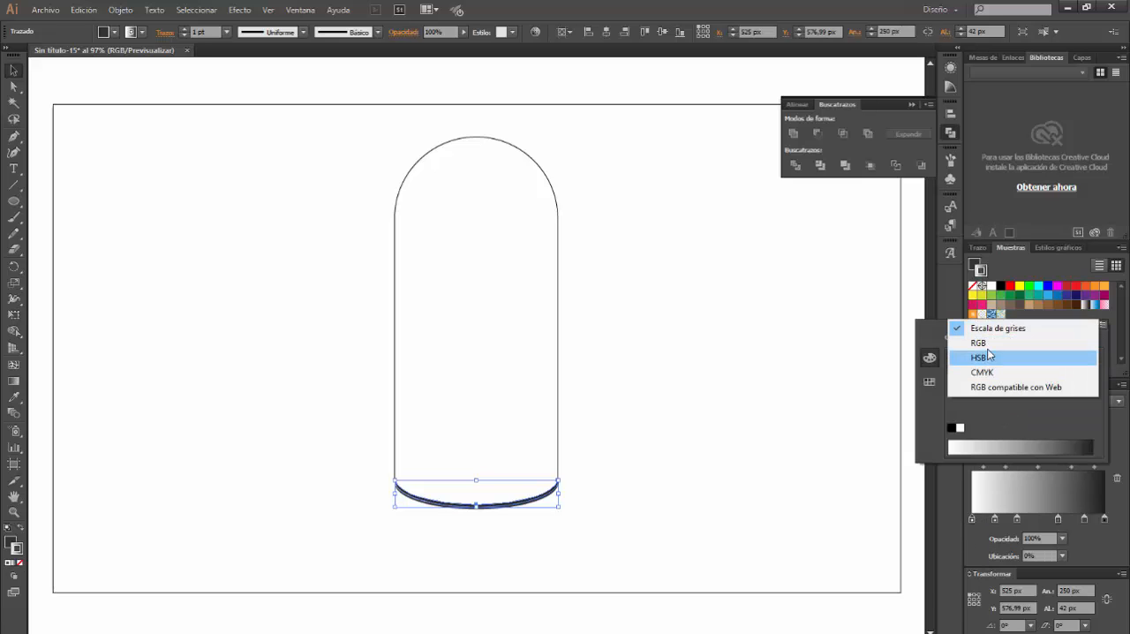
pyautogui.click(993, 343)
pyautogui.doubleClick(1079, 357)
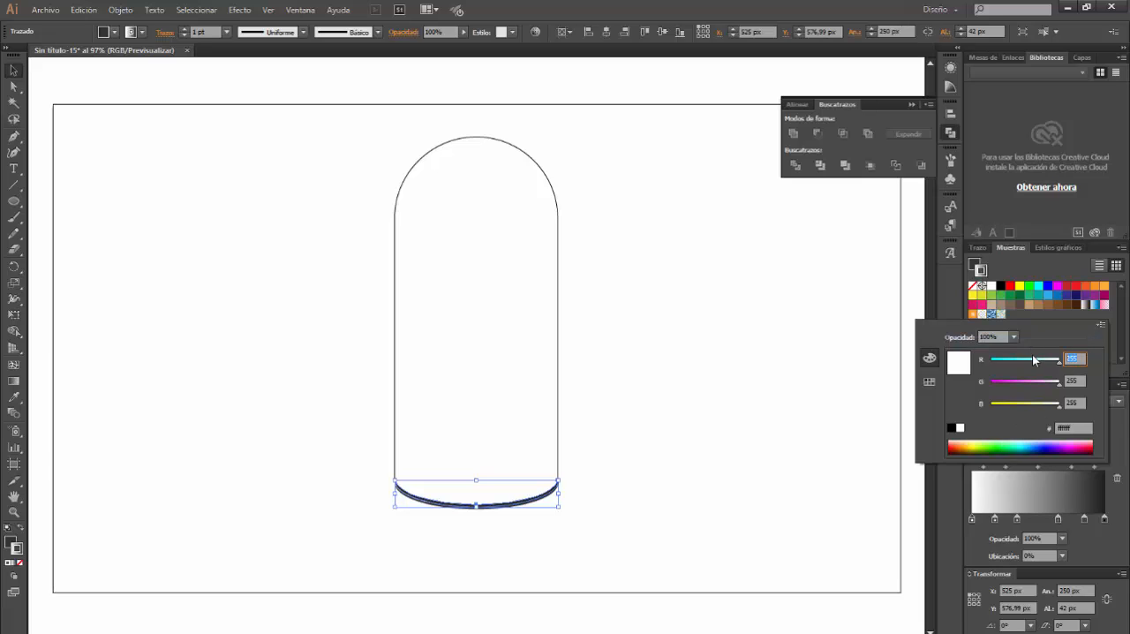
pyautogui.write('75')
pyautogui.press('Tab')
pyautogui.write('75')
pyautogui.press('Tab')
pyautogui.write('75')
pyautogui.press('Escape')
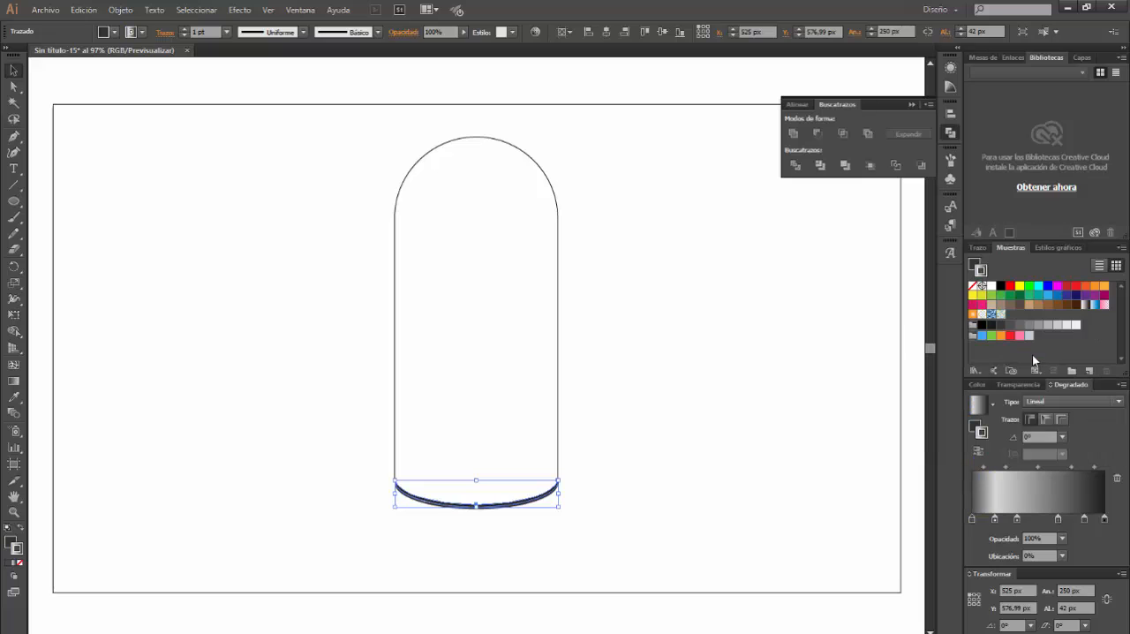
# Set the gradient stop at about 17% to RGB 99, 99, 99
pyautogui.doubleClick(995, 519)
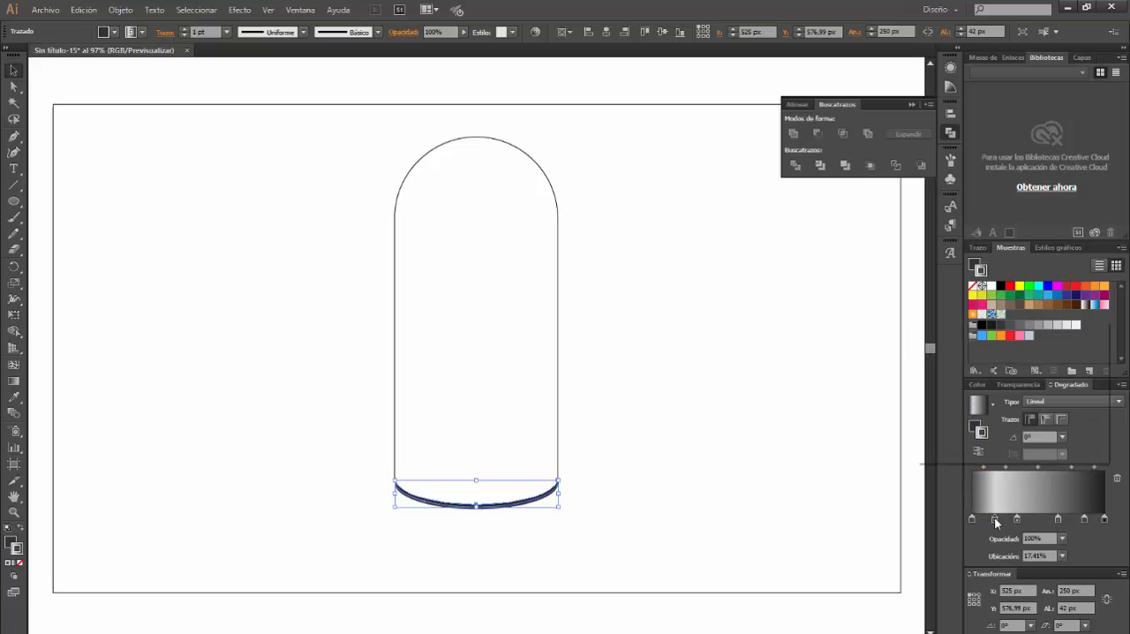
pyautogui.doubleClick(1073, 357)
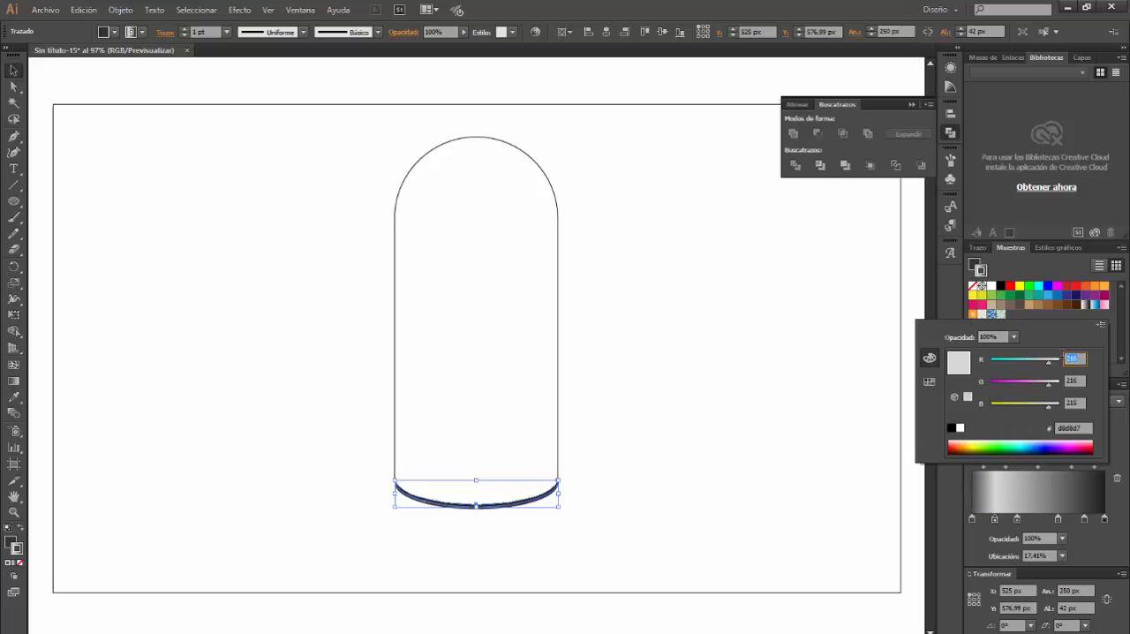
pyautogui.write('99')
pyautogui.press('Tab')
pyautogui.write('99')
pyautogui.press('Tab')
pyautogui.write('99')
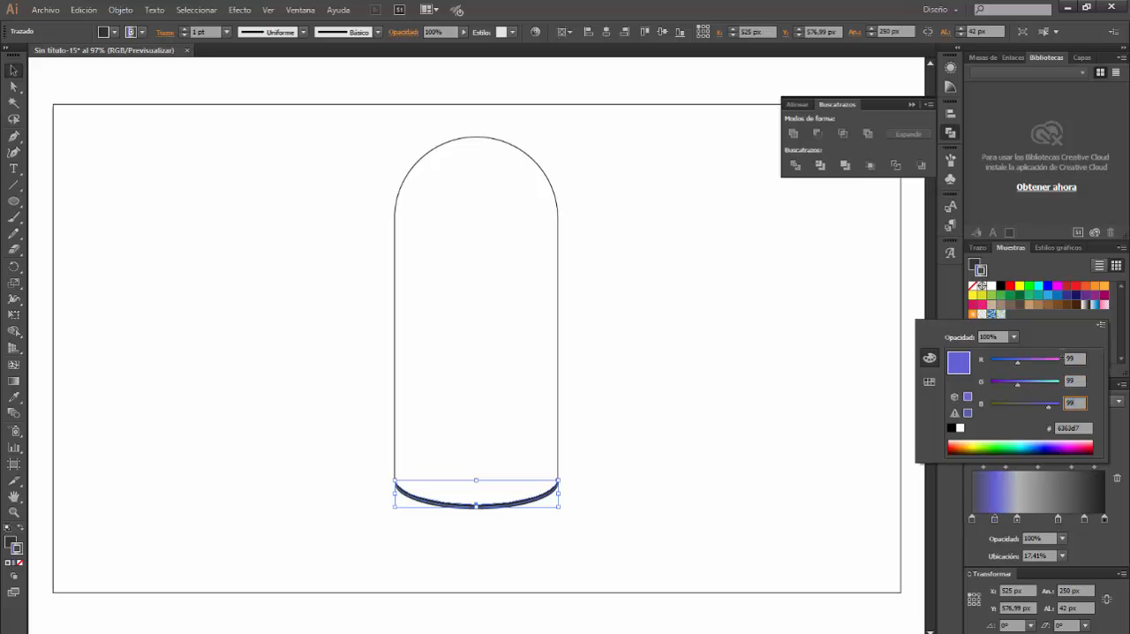
pyautogui.press('Escape')
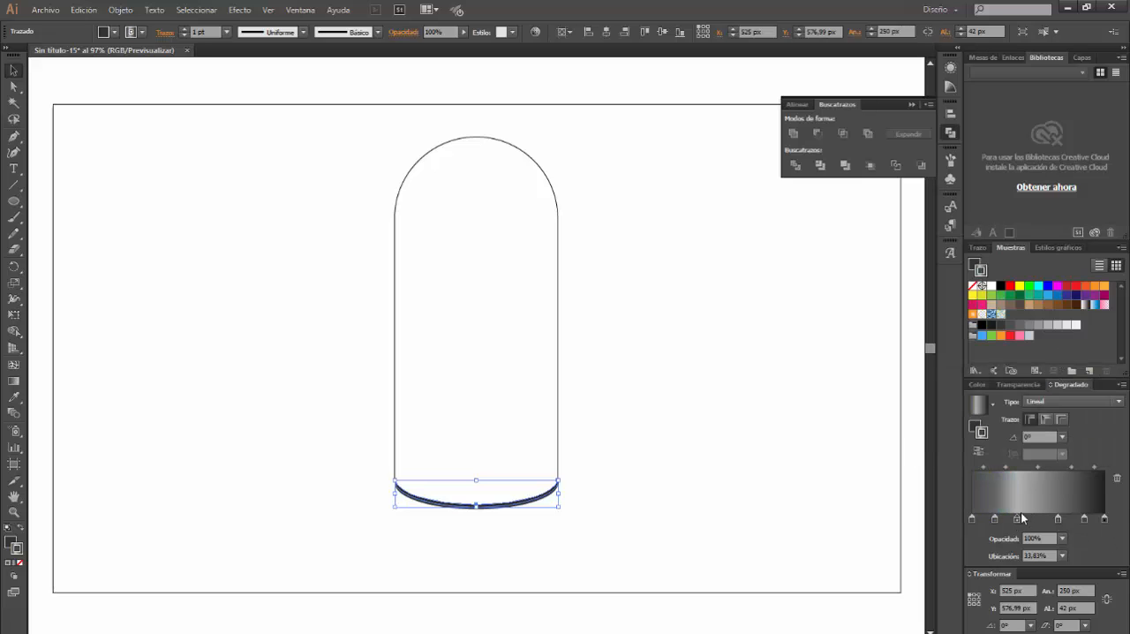
# Set the gradient stop at about 34% to RGB 161, 161, 161
pyautogui.doubleClick(1018, 518)
pyautogui.doubleClick(1073, 357)
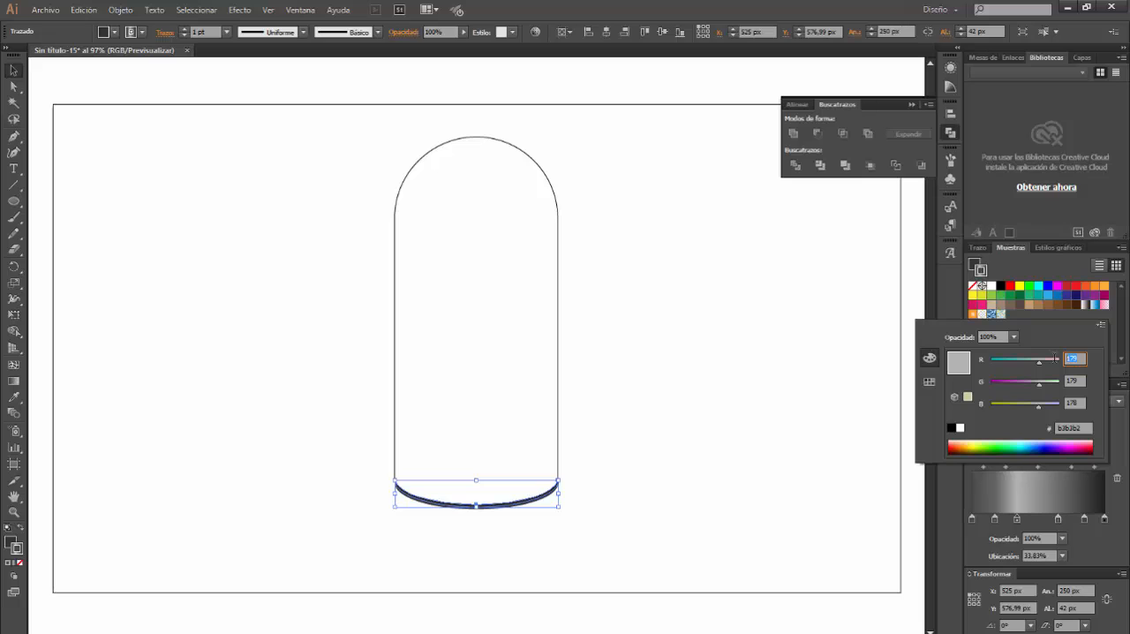
pyautogui.write('161')
pyautogui.press('Tab')
pyautogui.write('161')
pyautogui.press('Tab')
pyautogui.write('16')
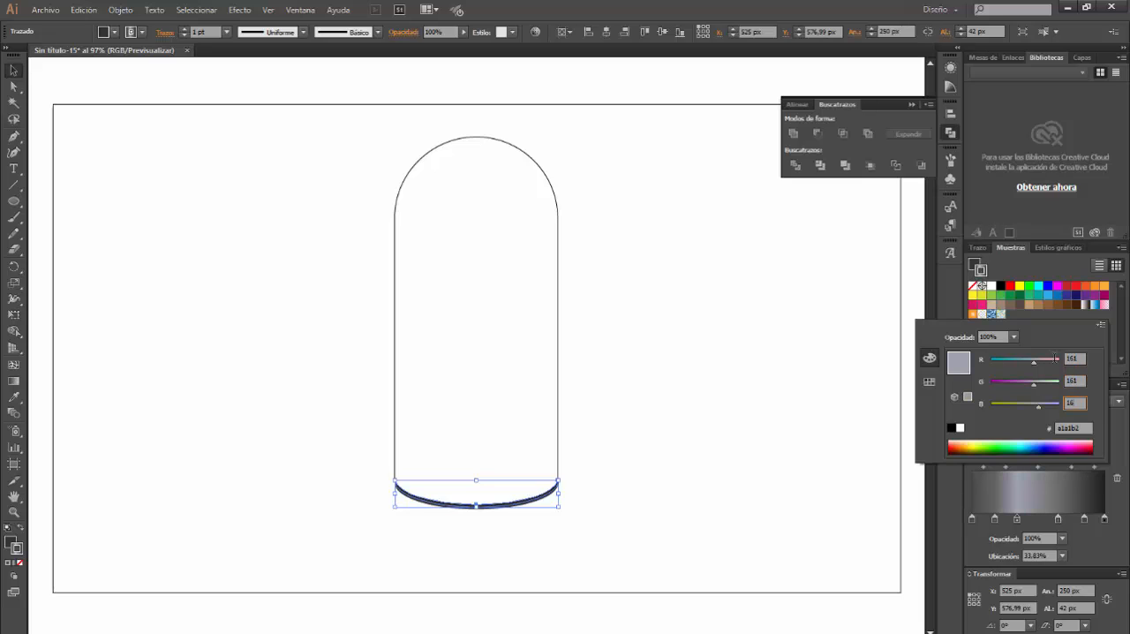
pyautogui.press('Return')
# Set the gradient stop at about 65% to RGB 94, 94, 94
pyautogui.doubleClick(1058, 519)
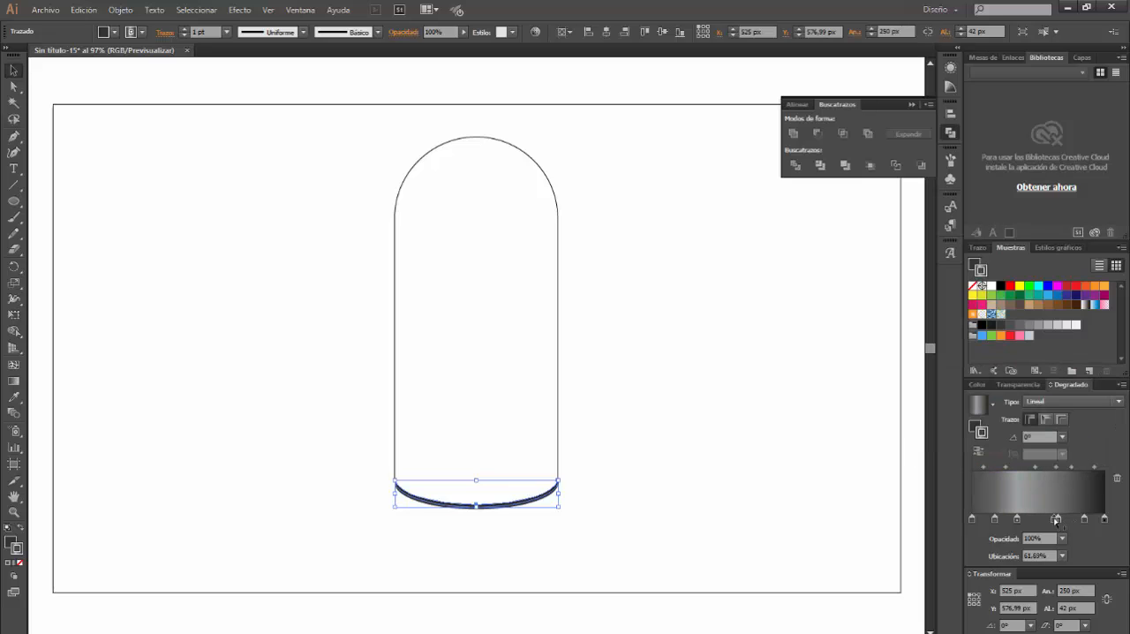
pyautogui.click(1060, 537)
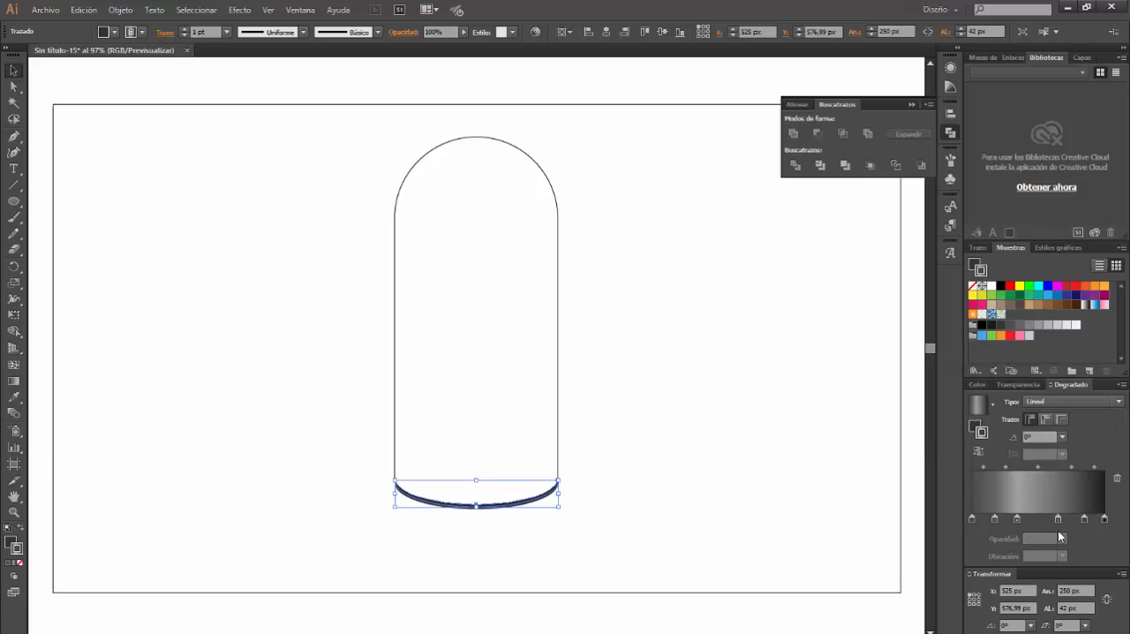
pyautogui.doubleClick(1058, 519)
pyautogui.click(1073, 358)
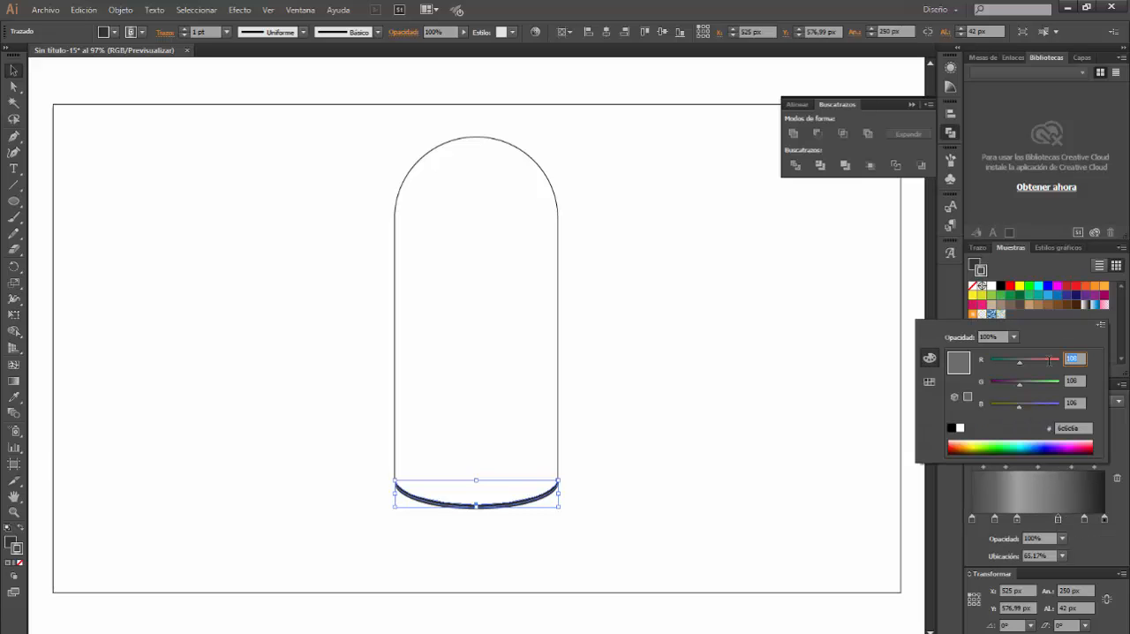
pyautogui.press('Tab')
pyautogui.write('94')
pyautogui.press('Tab')
pyautogui.write('94')
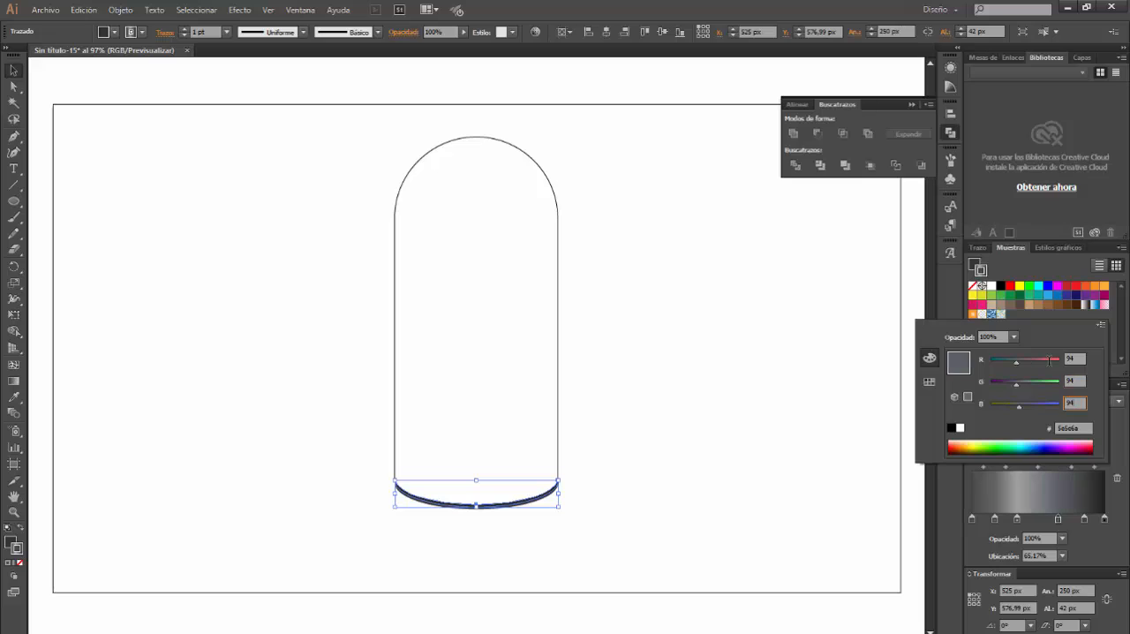
pyautogui.press('Return')
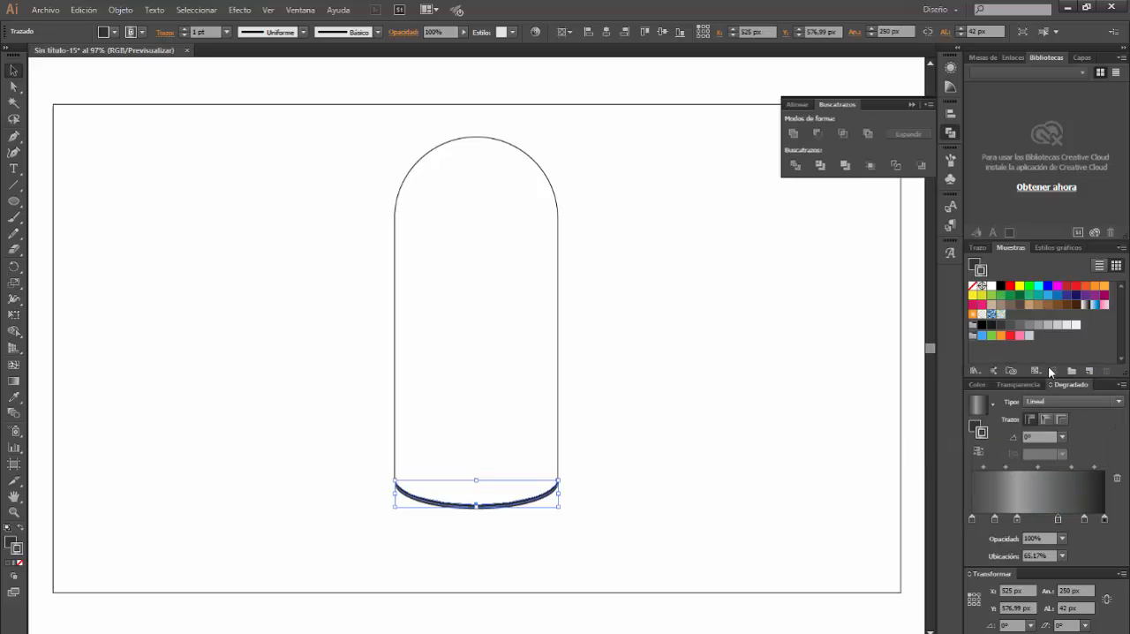
# Set the gradient stop at about 85% to RGB 155, 155, 155
pyautogui.doubleClick(1085, 520)
pyautogui.doubleClick(1072, 358)
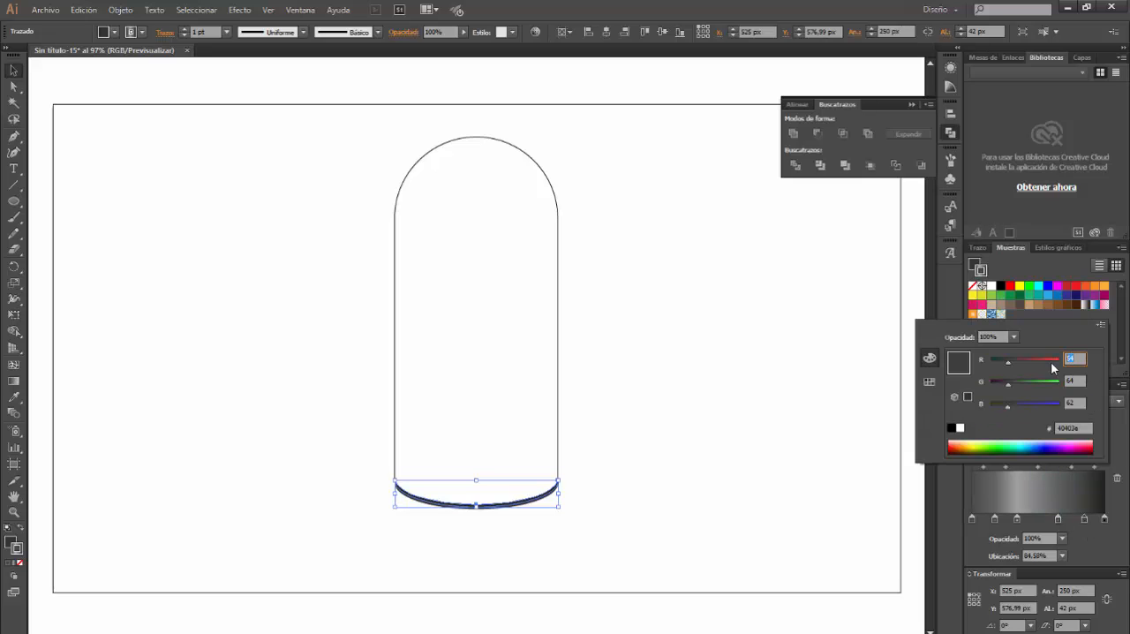
pyautogui.write('155')
pyautogui.press('Tab')
pyautogui.write('155')
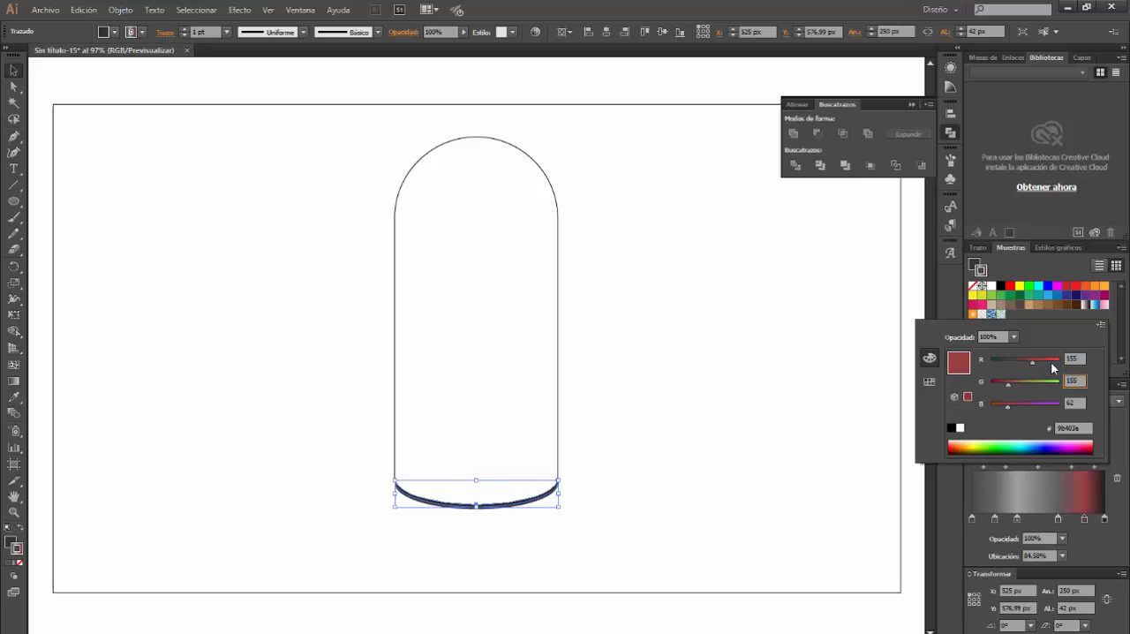
pyautogui.press('Tab')
pyautogui.write('15')
pyautogui.press('Return')
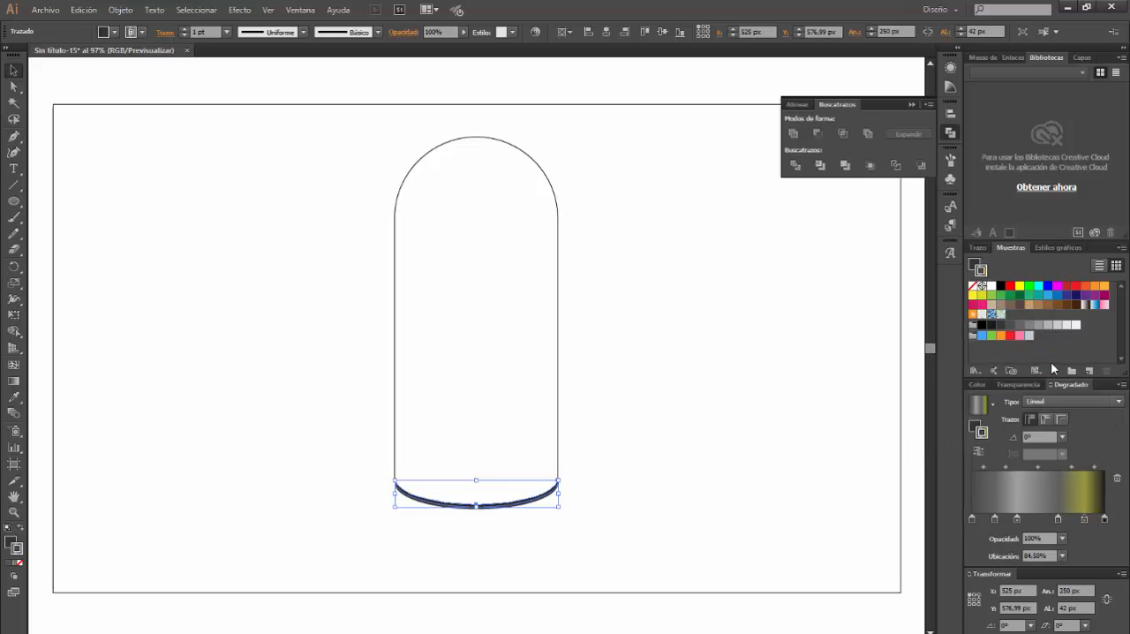
# Set the gradient stop at 100% to RGB 75, 75, 75
pyautogui.doubleClick(1104, 518)
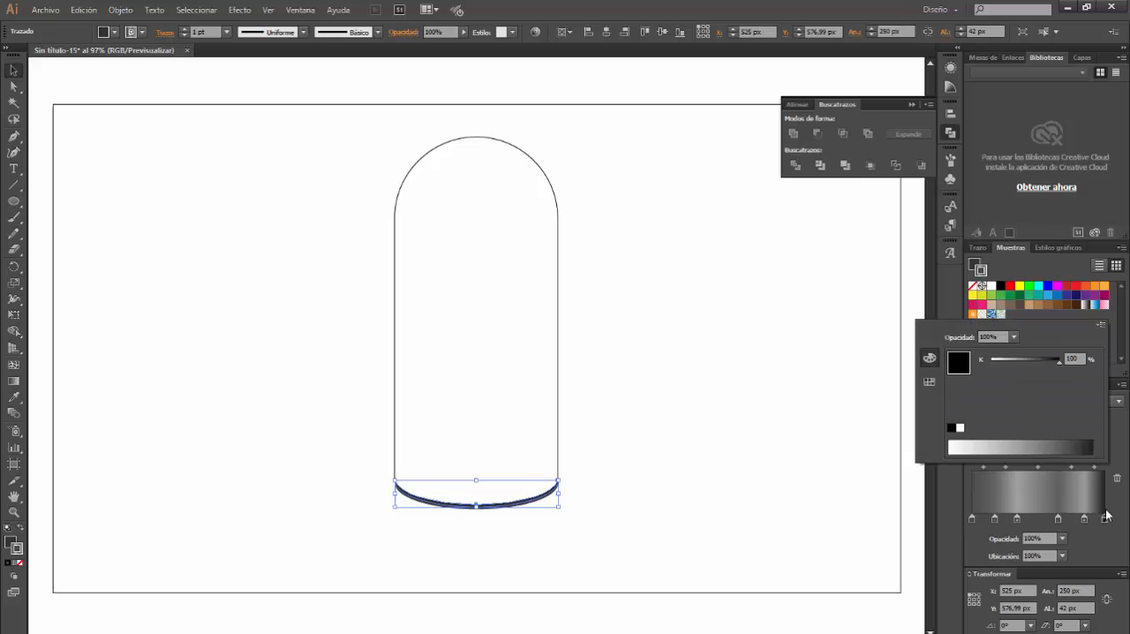
pyautogui.click(1099, 325)
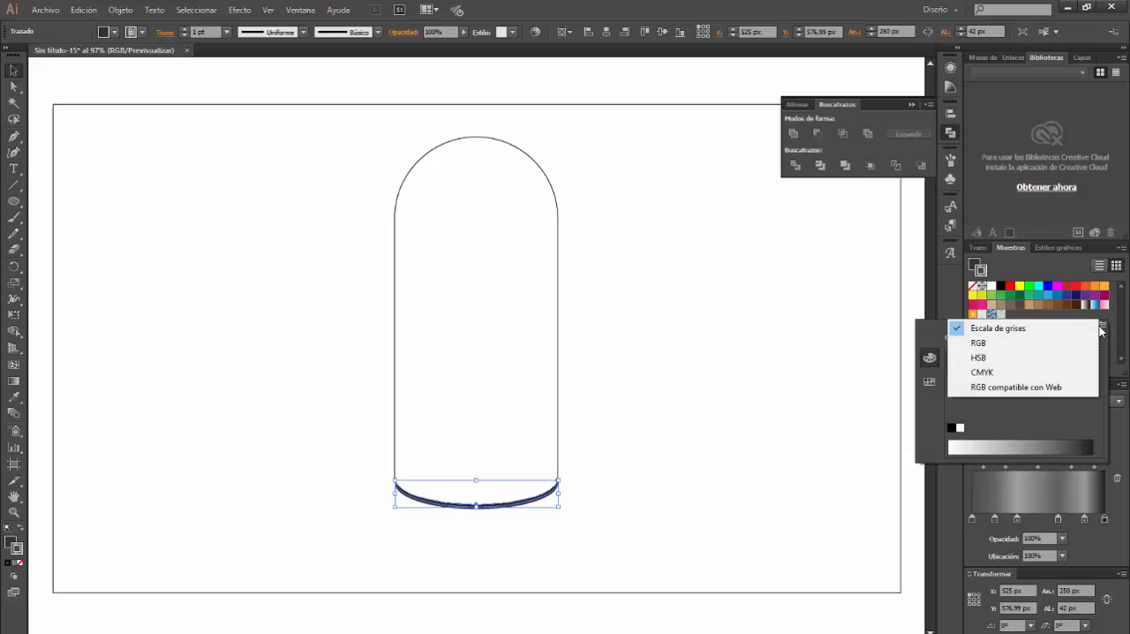
pyautogui.click(1015, 345)
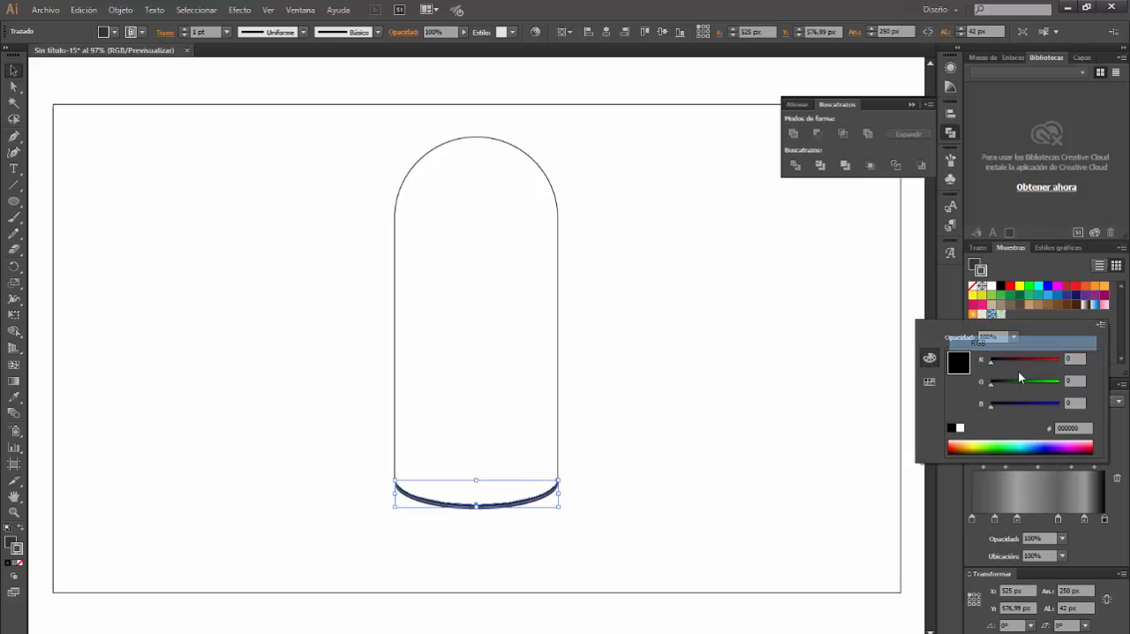
pyautogui.click(1072, 359)
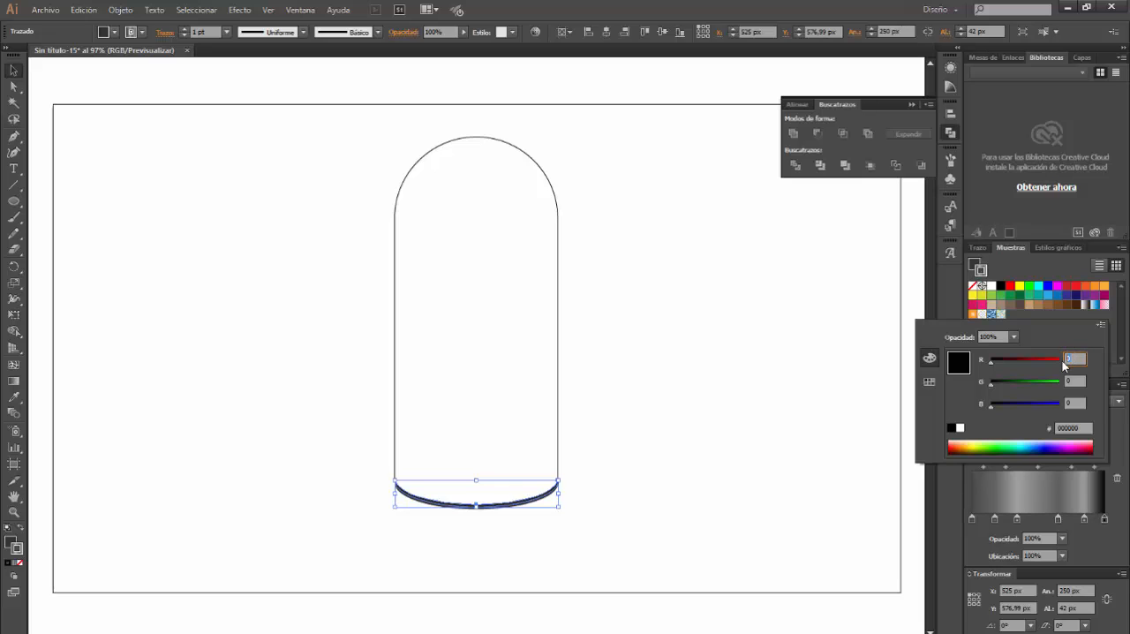
pyautogui.write('75')
pyautogui.press('Tab')
pyautogui.write('75')
pyautogui.press('Tab')
pyautogui.write('75')
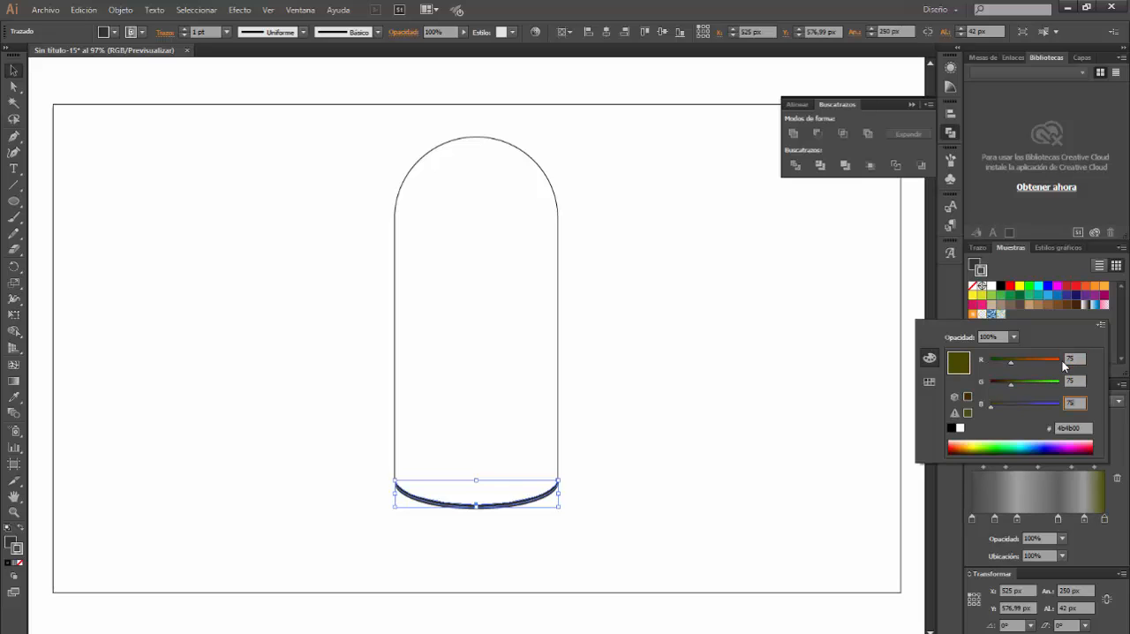
pyautogui.press('Return')
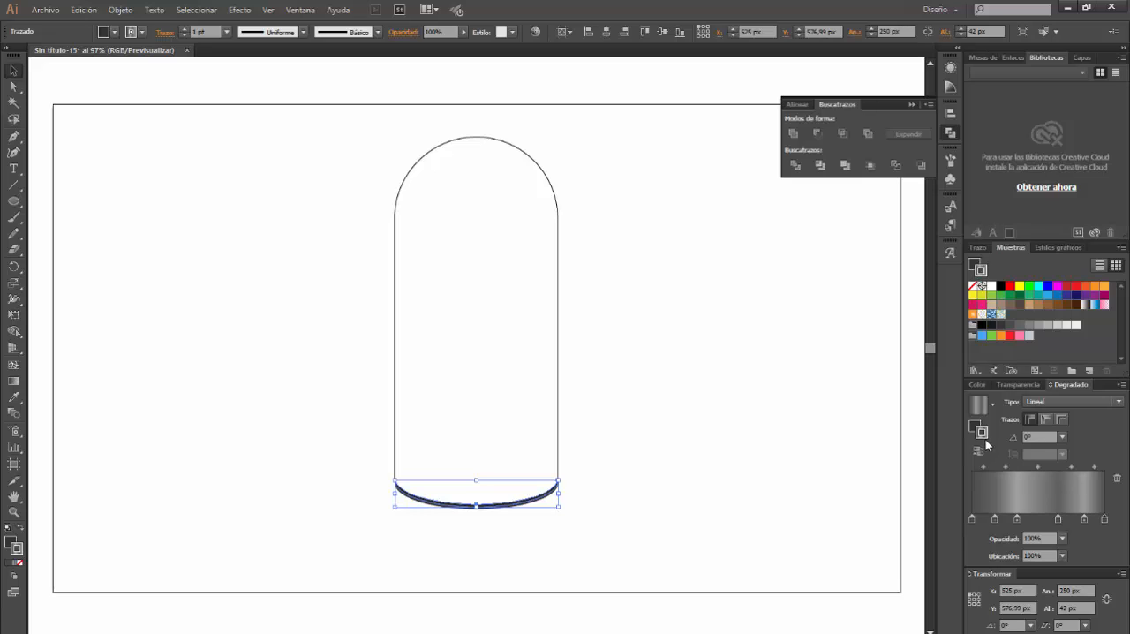
# Remove the stroke from the curved base rim and fill it with the grey linear gradient
pyautogui.click(974, 287)
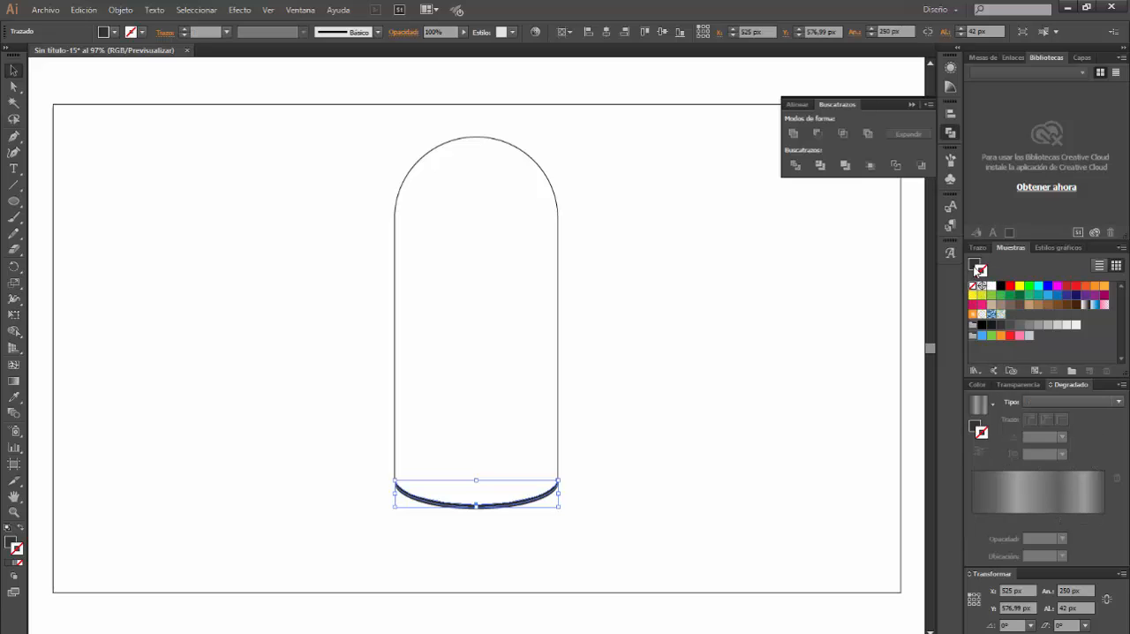
pyautogui.click(976, 425)
pyautogui.click(1043, 399)
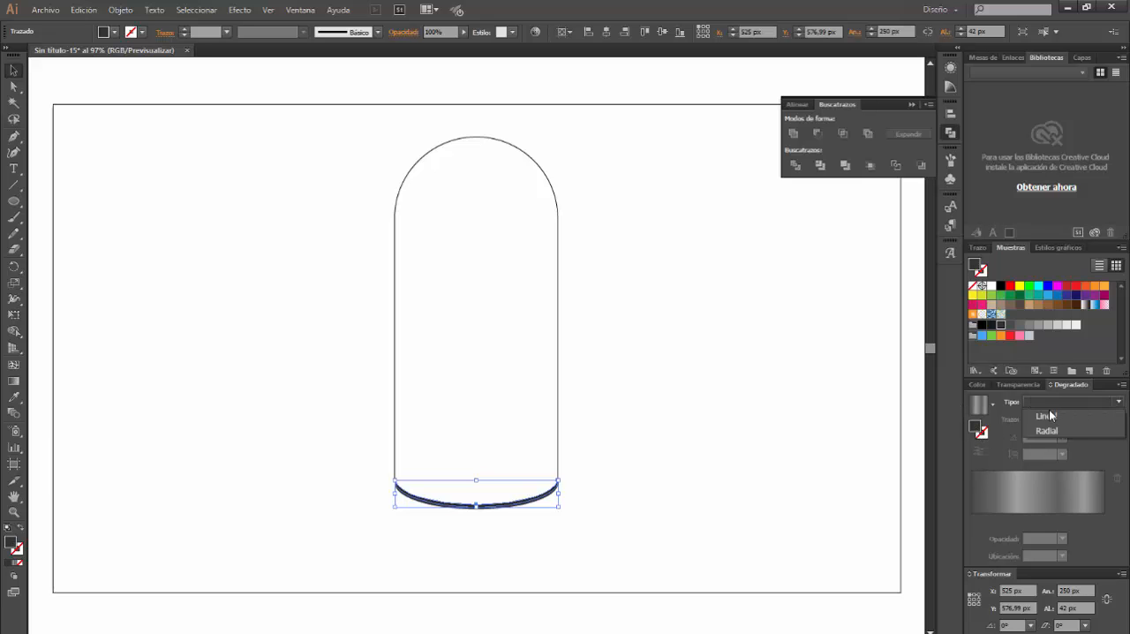
pyautogui.click(1049, 416)
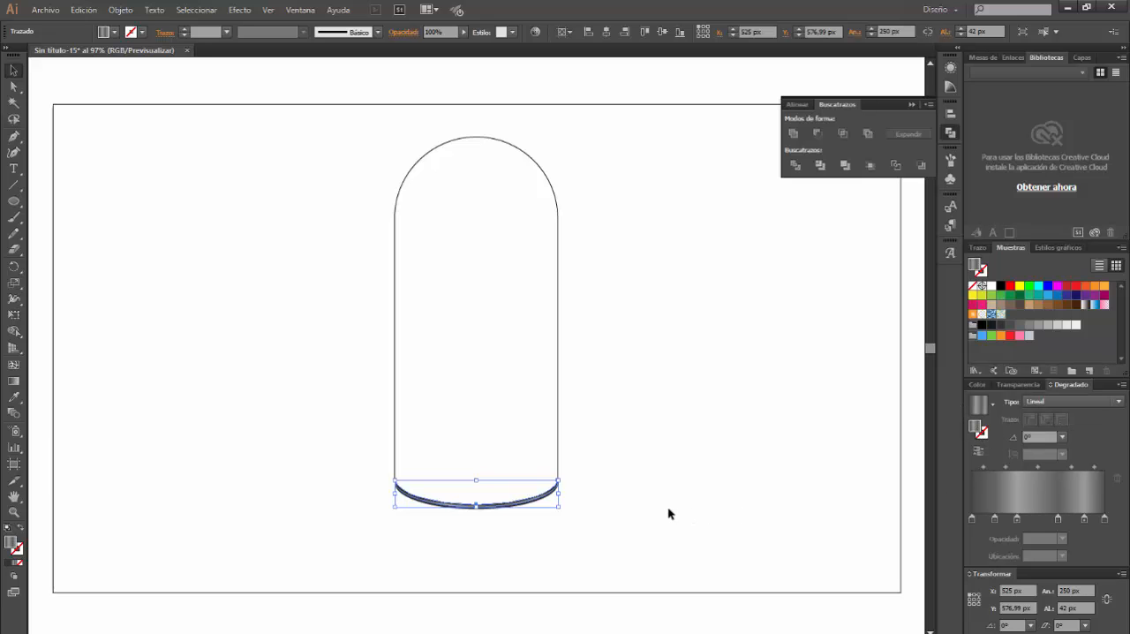
pyautogui.click(571, 559)
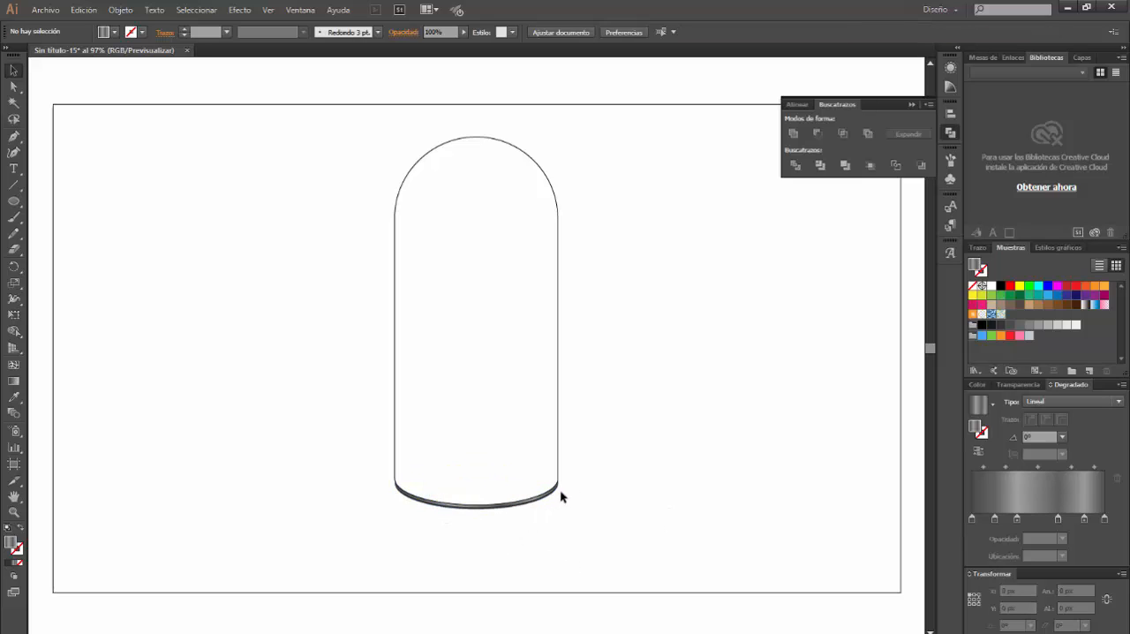
# Fill the domed body with the same grey linear gradient
pyautogui.click(558, 339)
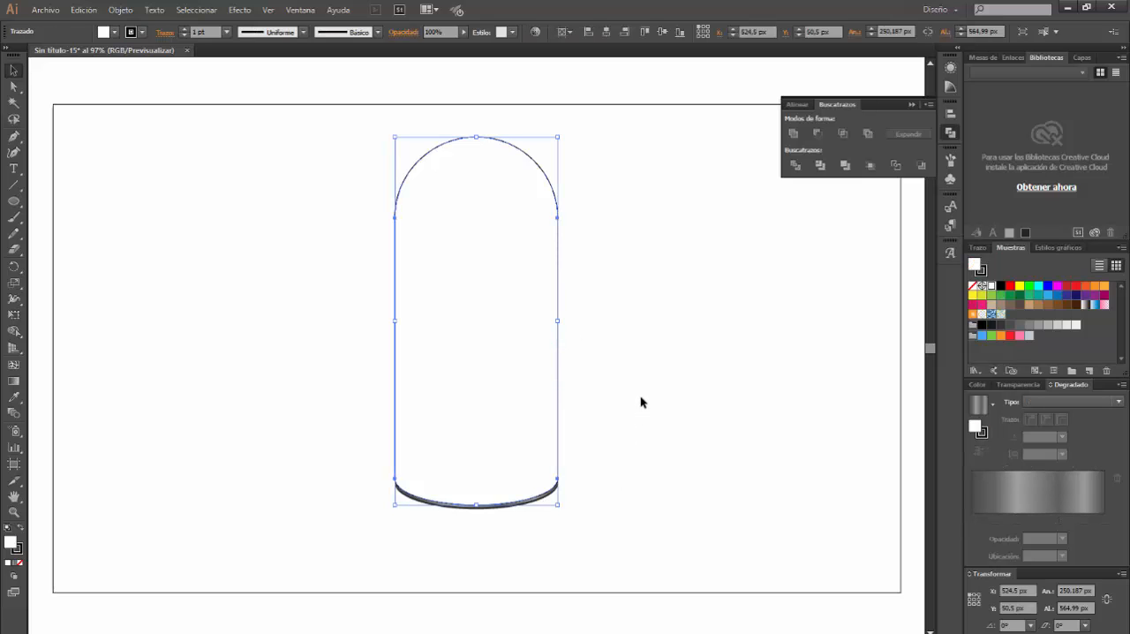
pyautogui.click(1046, 399)
pyautogui.click(1047, 412)
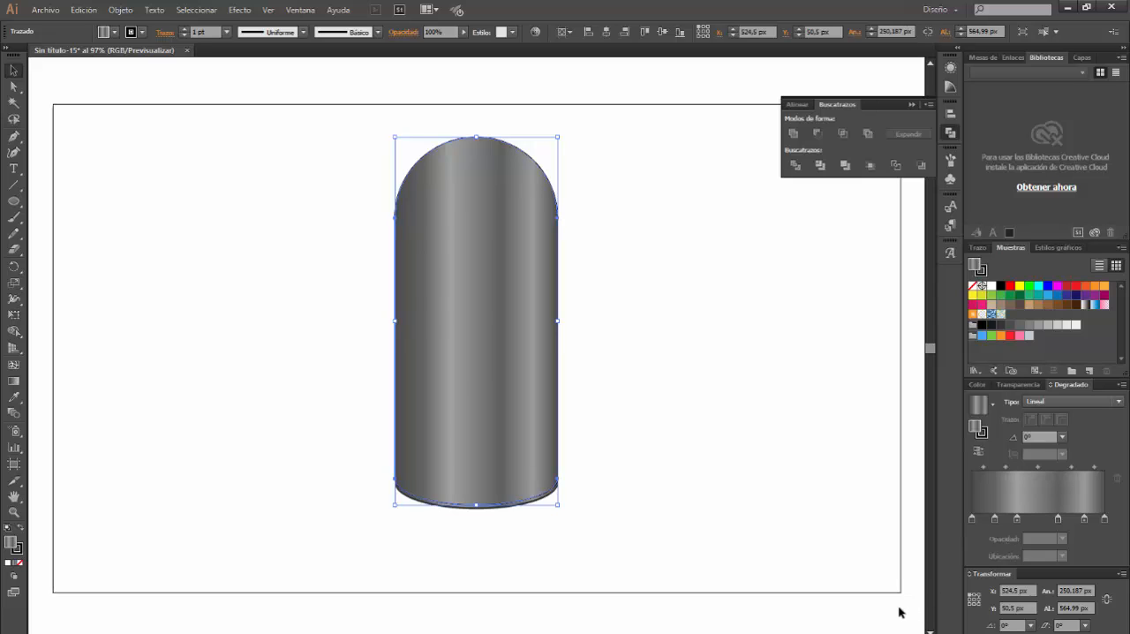
# Set the body's gradient stop at 0% to RGB 59, 151, 69
pyautogui.doubleClick(971, 519)
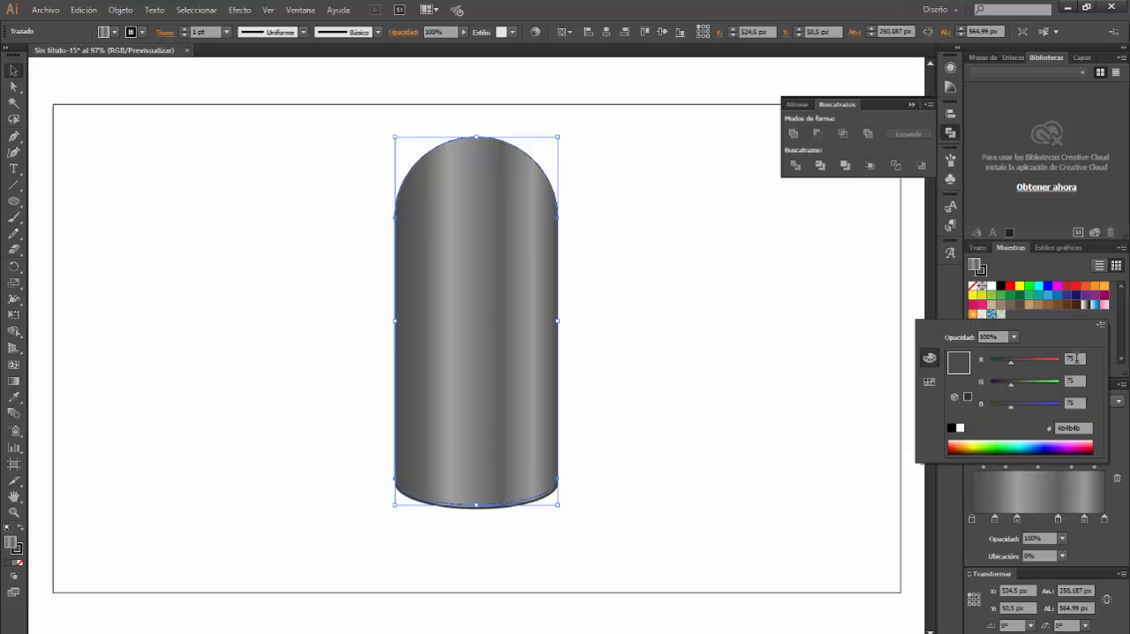
pyautogui.doubleClick(1076, 359)
pyautogui.write('59')
pyautogui.press('Tab')
pyautogui.write('151')
pyautogui.press('Tab')
pyautogui.write('69')
pyautogui.press('Return')
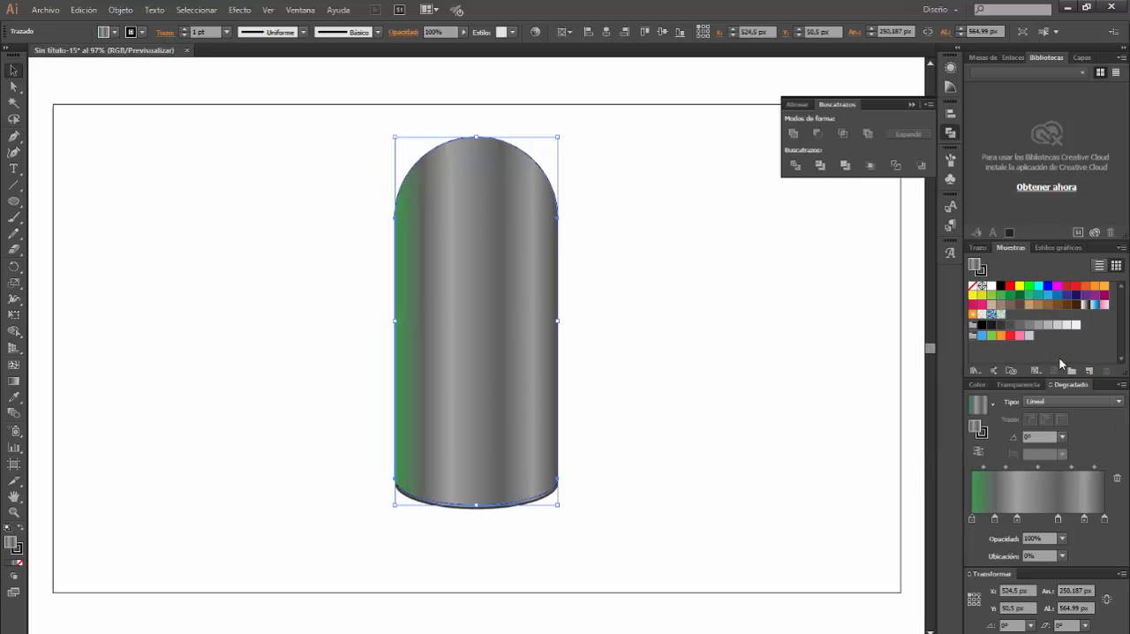
# Set the body's gradient stop at about 17% to RGB 138, 199, 89
pyautogui.doubleClick(995, 519)
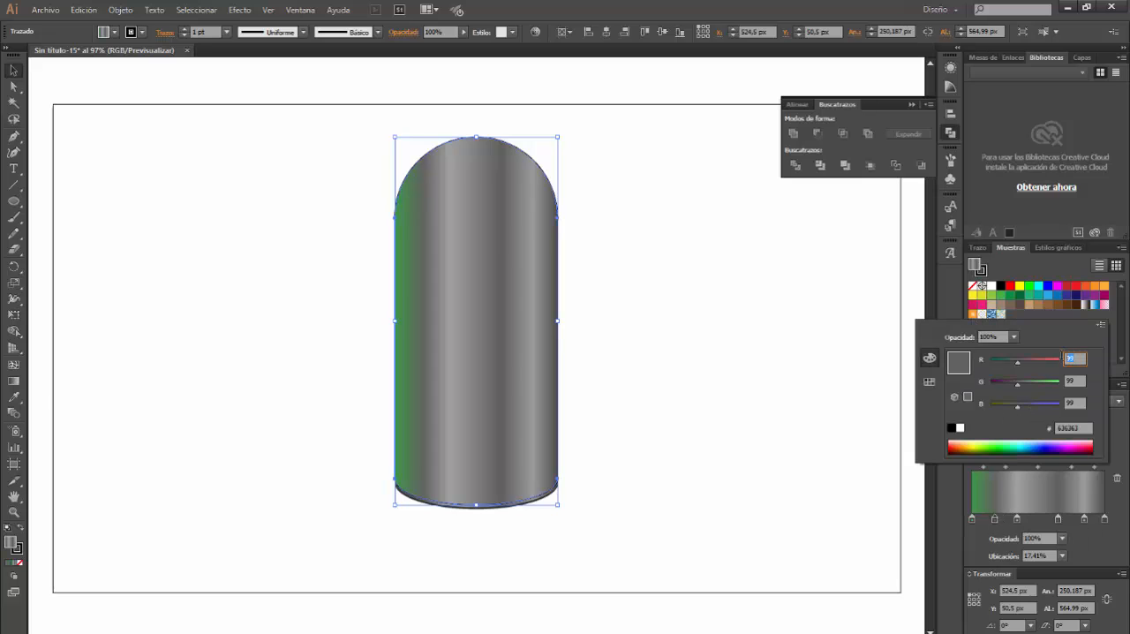
pyautogui.write('138')
pyautogui.press('Tab')
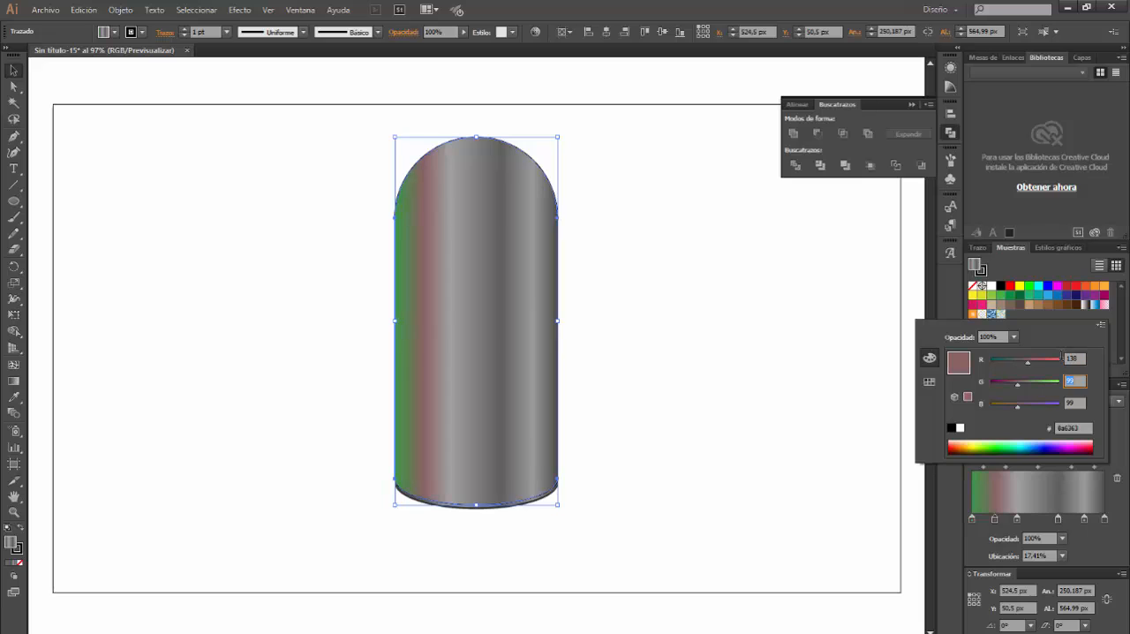
pyautogui.write('199')
pyautogui.press('Tab')
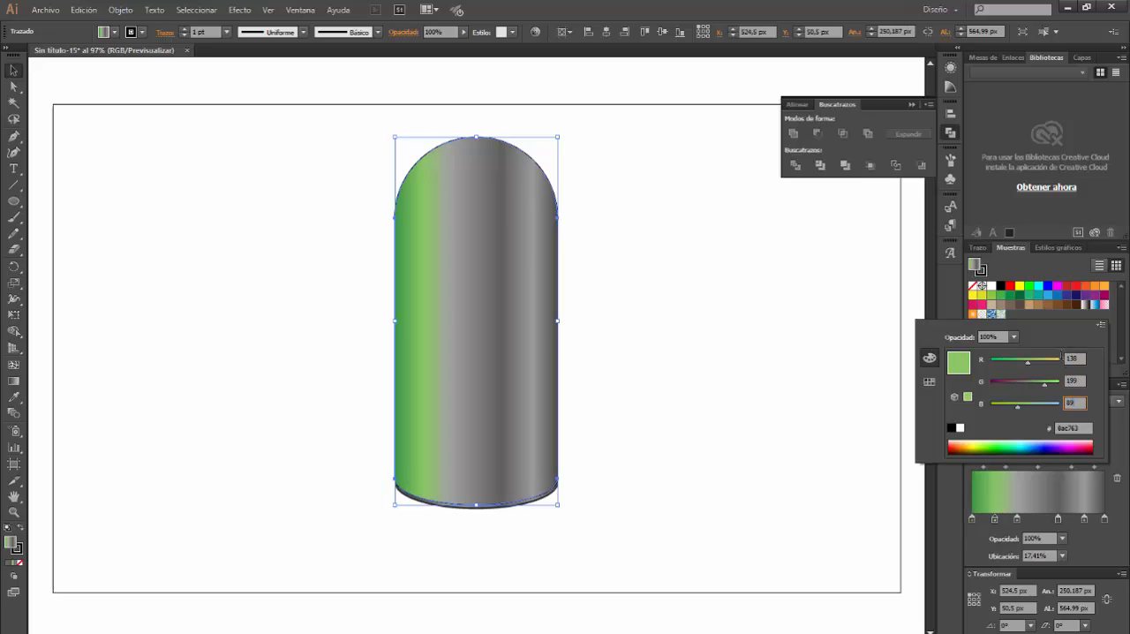
pyautogui.write('89')
pyautogui.press('Return')
# Set the body's gradient stop at about 34% to RGB 151, 202, 84
pyautogui.click(1017, 519)
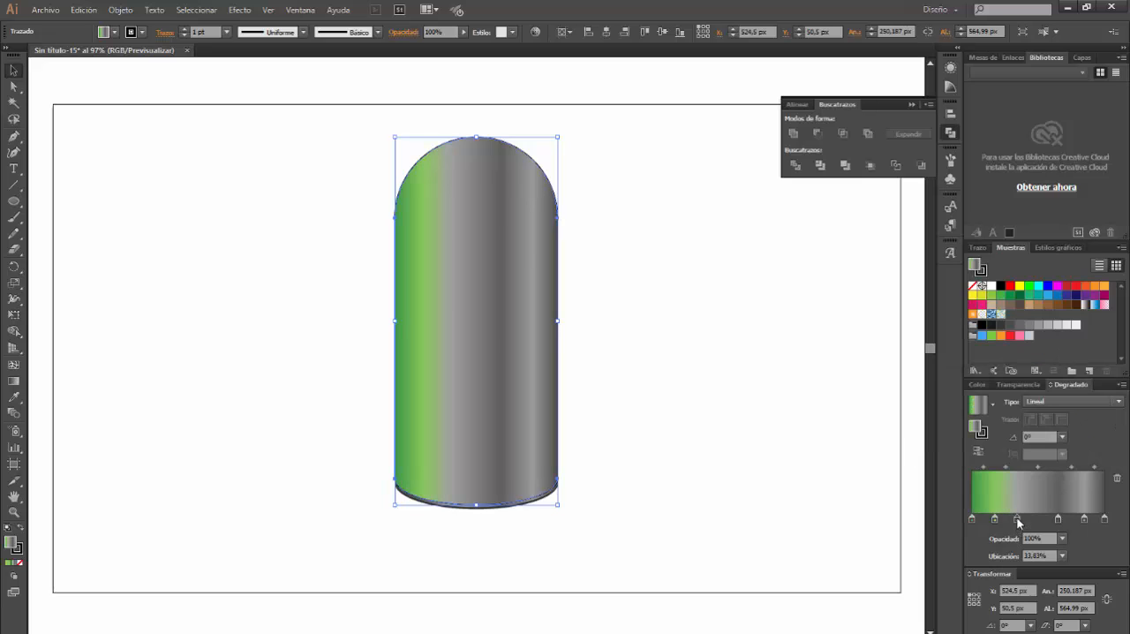
pyautogui.doubleClick(1017, 519)
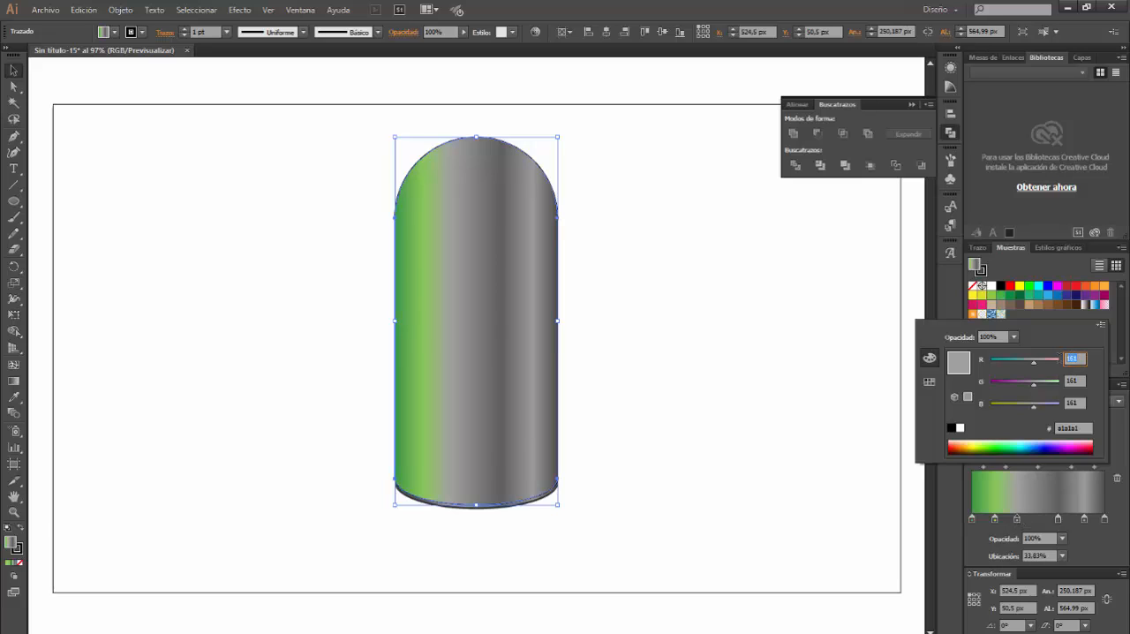
pyautogui.write('151')
pyautogui.press('Tab')
pyautogui.write('202')
pyautogui.press('Tab')
pyautogui.write('84')
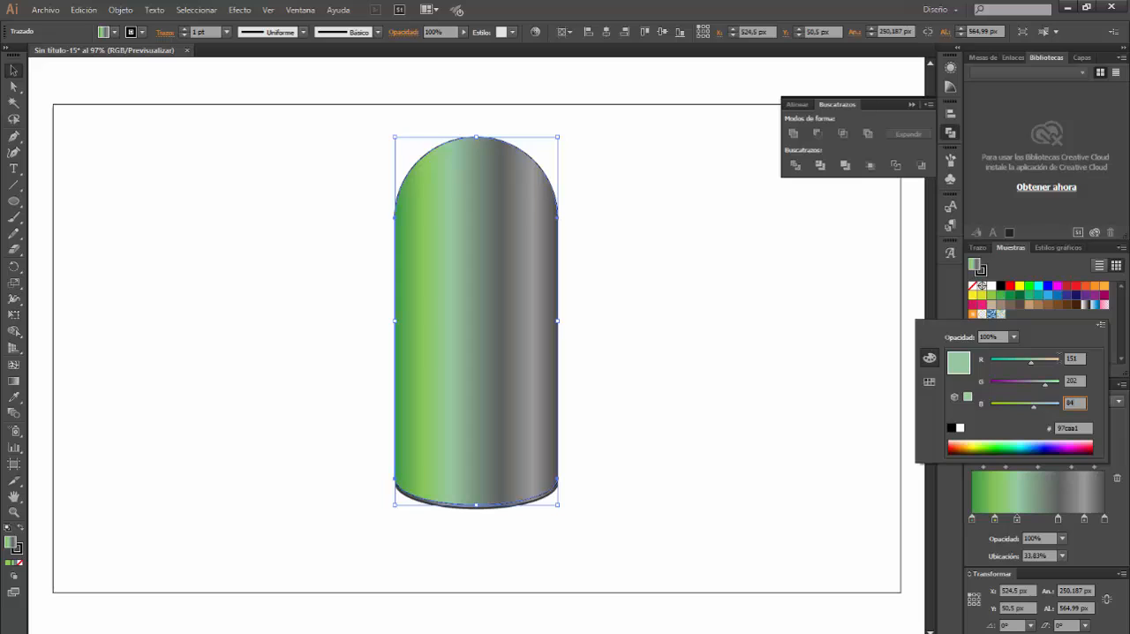
pyautogui.press('Return')
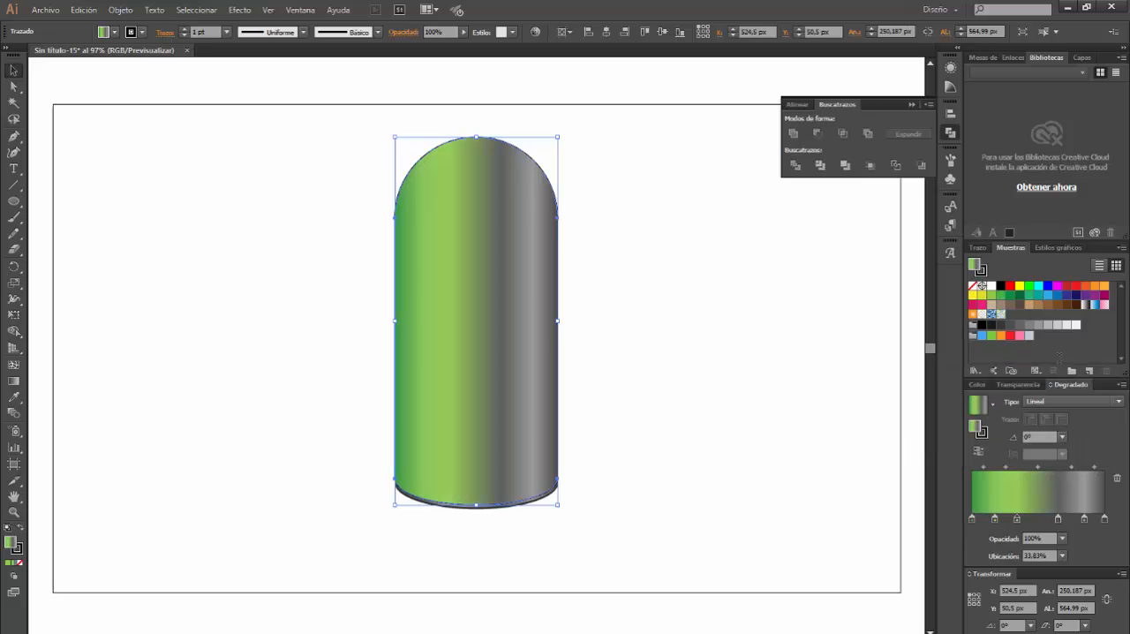
# Set the body's gradient stop at about 65% to a light green with red 182 and green 220
pyautogui.doubleClick(1059, 521)
pyautogui.click(1070, 359)
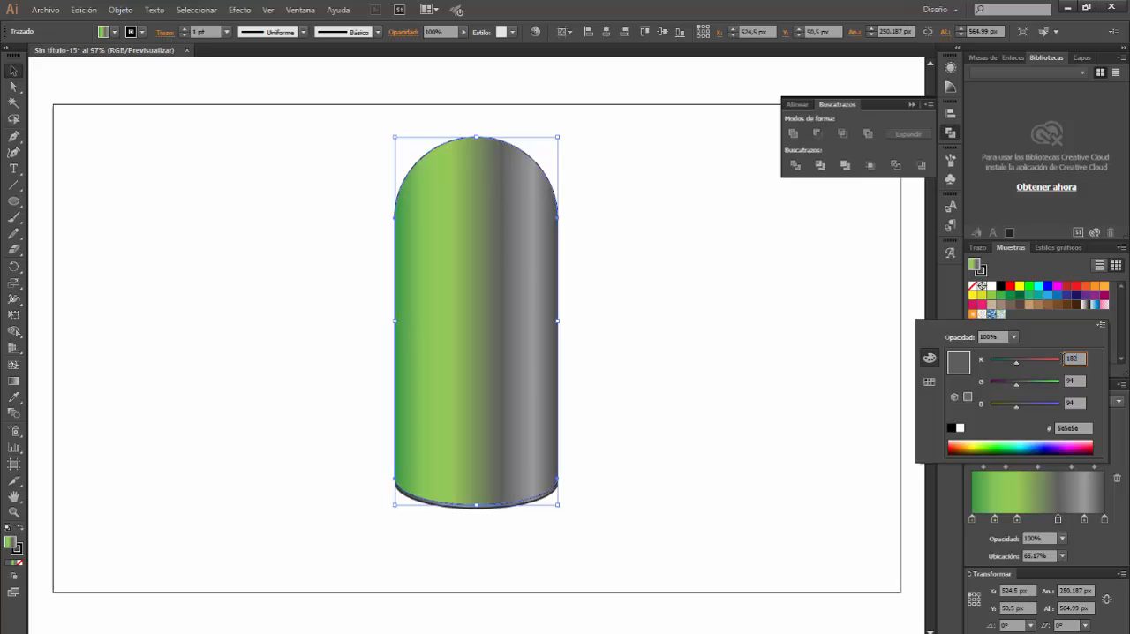
pyautogui.write('182')
pyautogui.press('Tab')
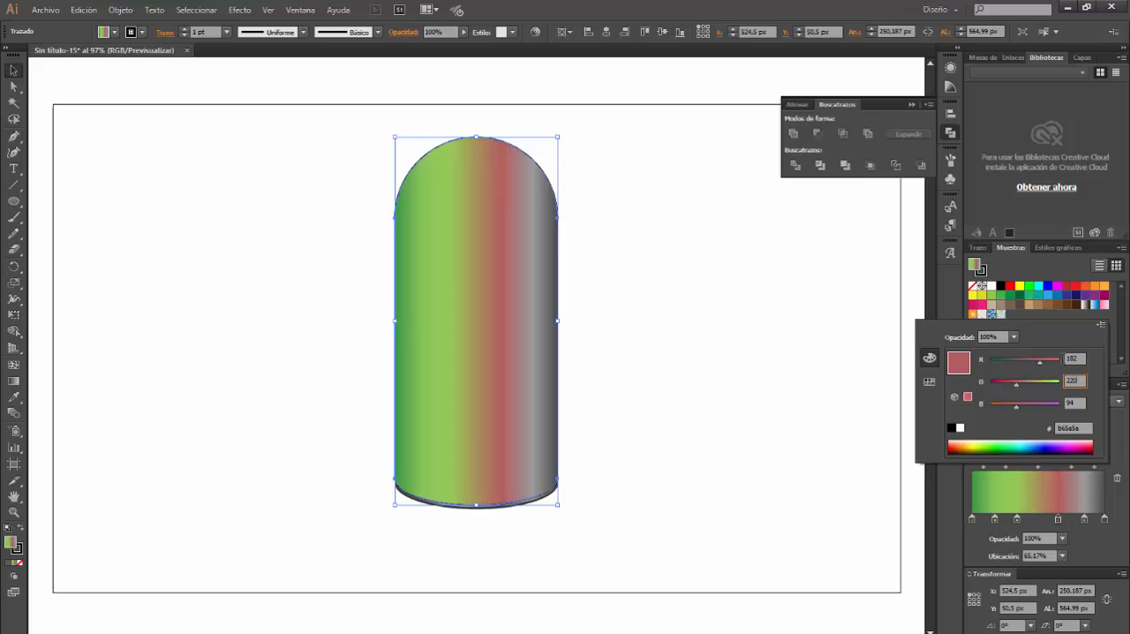
pyautogui.press('Tab')
pyautogui.press('Return')
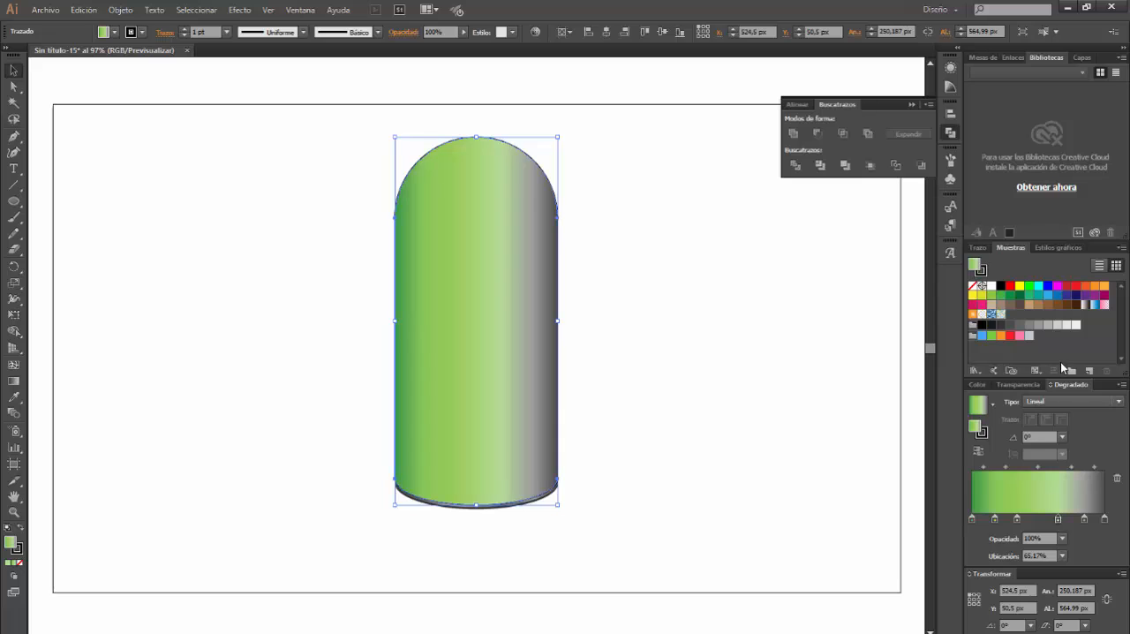
# Set the body's gradient stop at about 85% to RGB 151, 202, 84
pyautogui.doubleClick(1085, 519)
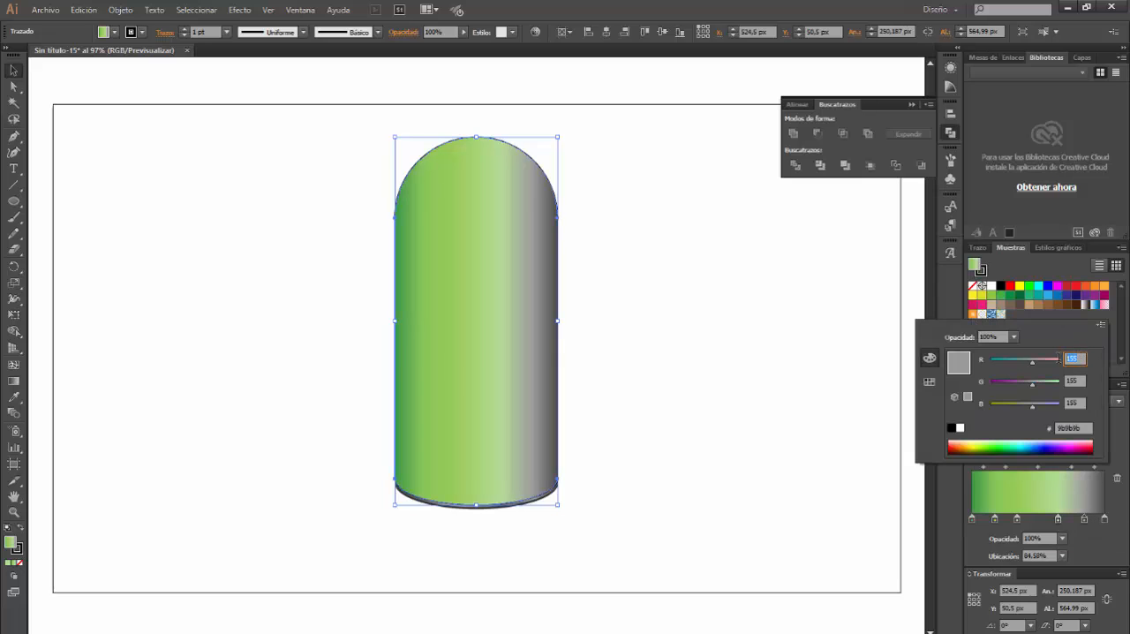
pyautogui.write('151')
pyautogui.press('Tab')
pyautogui.press('Tab')
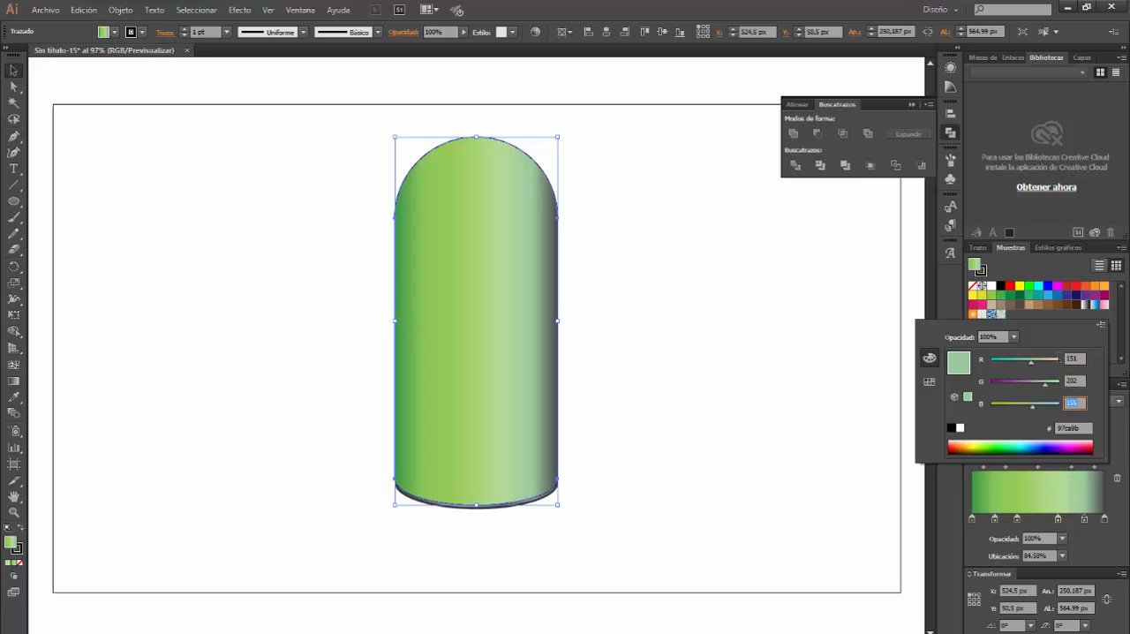
pyautogui.write('84')
pyautogui.press('Return')
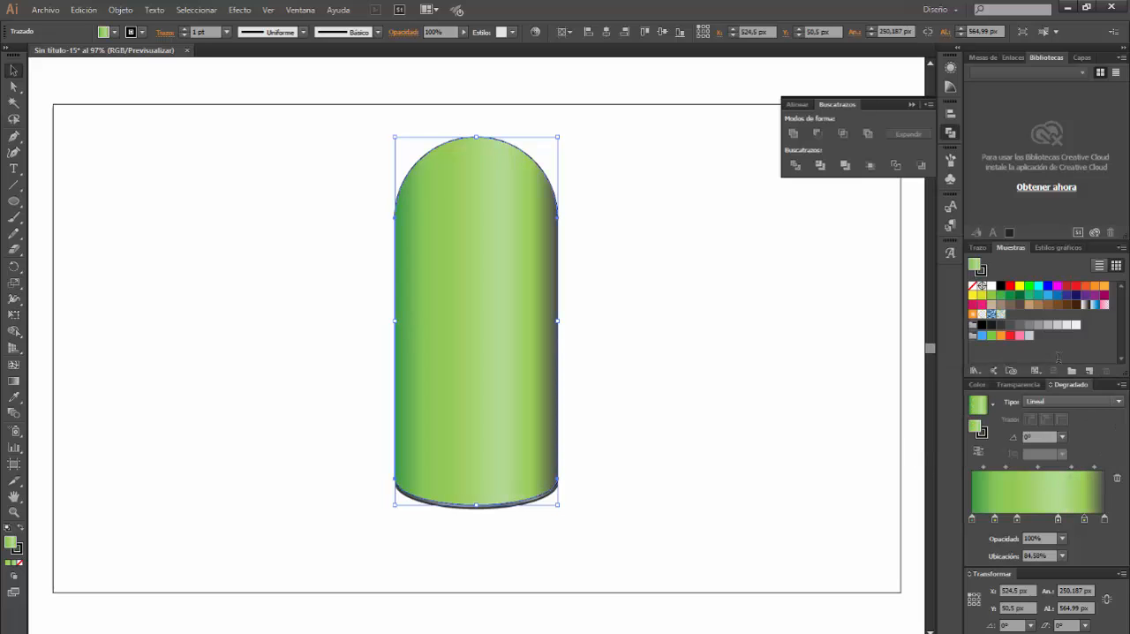
# Set the body's gradient stop at 100% to RGB 118, 171, 76
pyautogui.click(1105, 519)
pyautogui.doubleClick(1104, 519)
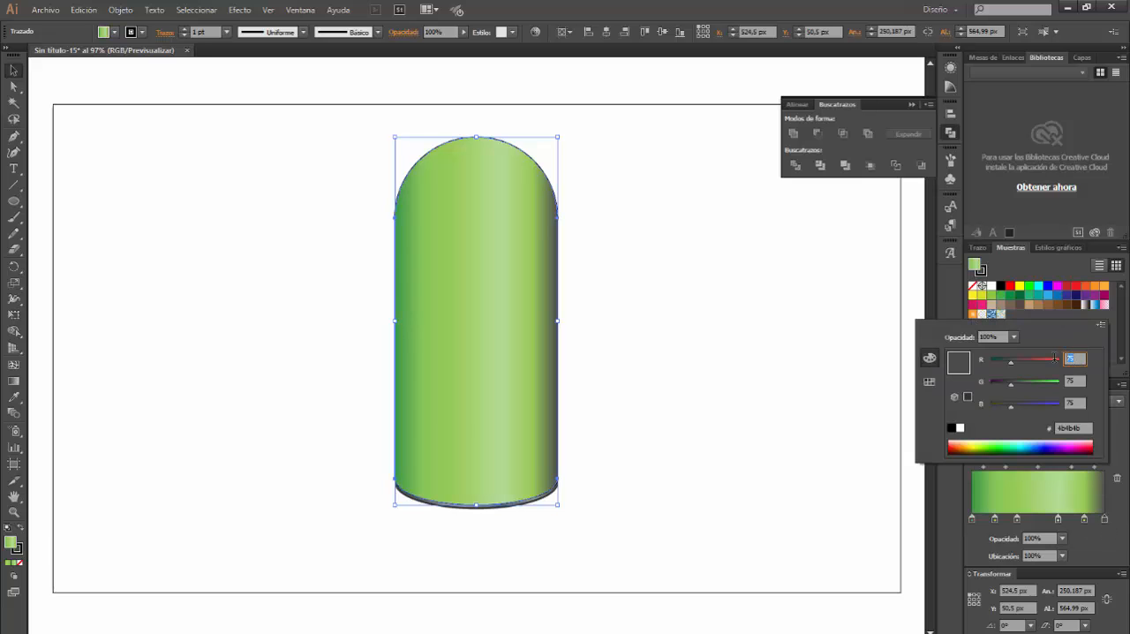
pyautogui.write('118')
pyautogui.press('Tab')
pyautogui.write('171')
pyautogui.press('Tab')
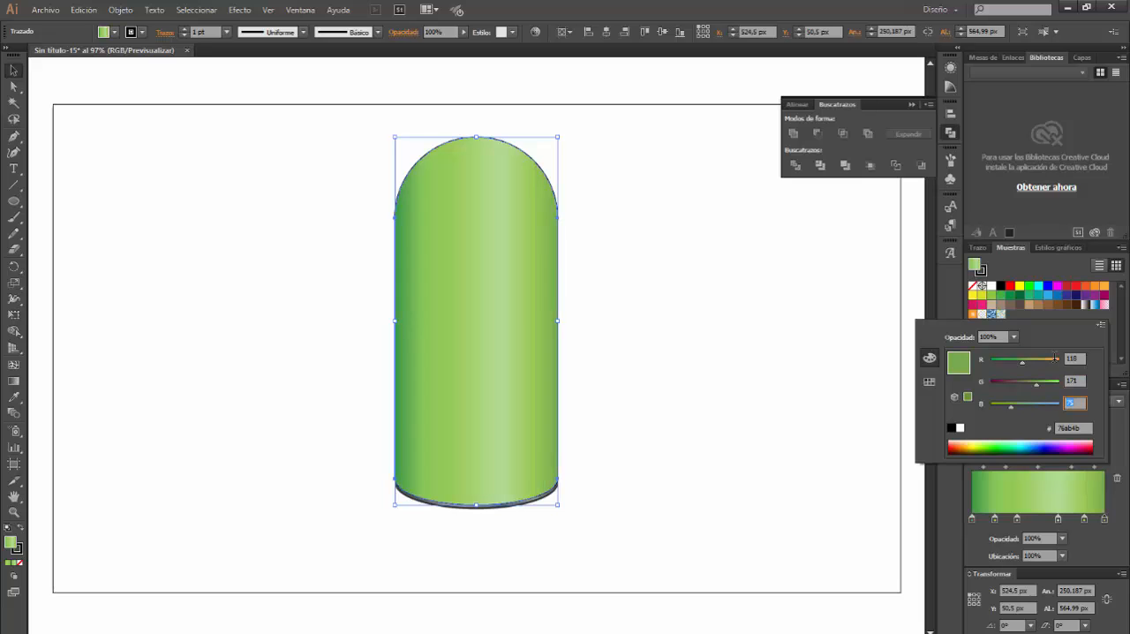
pyautogui.write('76')
pyautogui.press('Return')
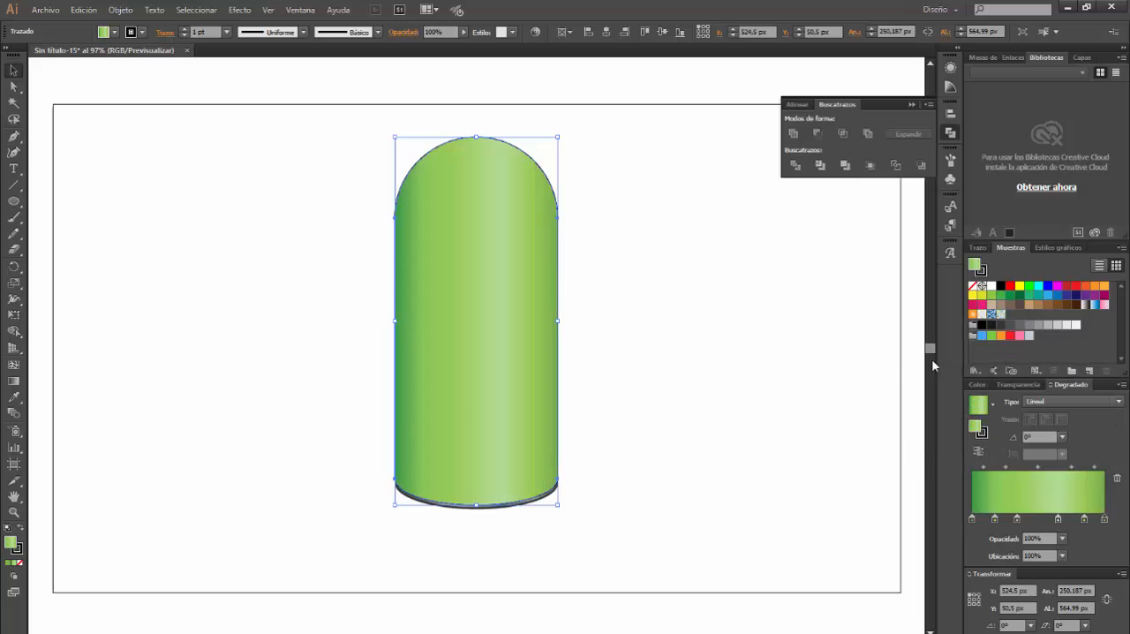
# Remove the stroke from the green domed body and deselect it
pyautogui.click(980, 270)
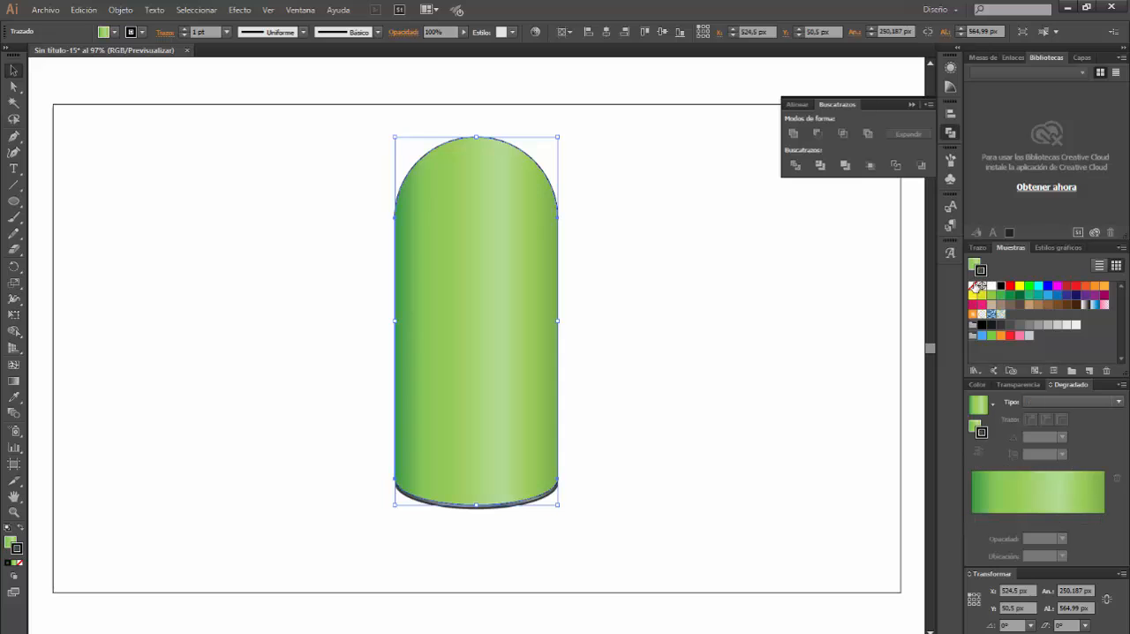
pyautogui.click(974, 285)
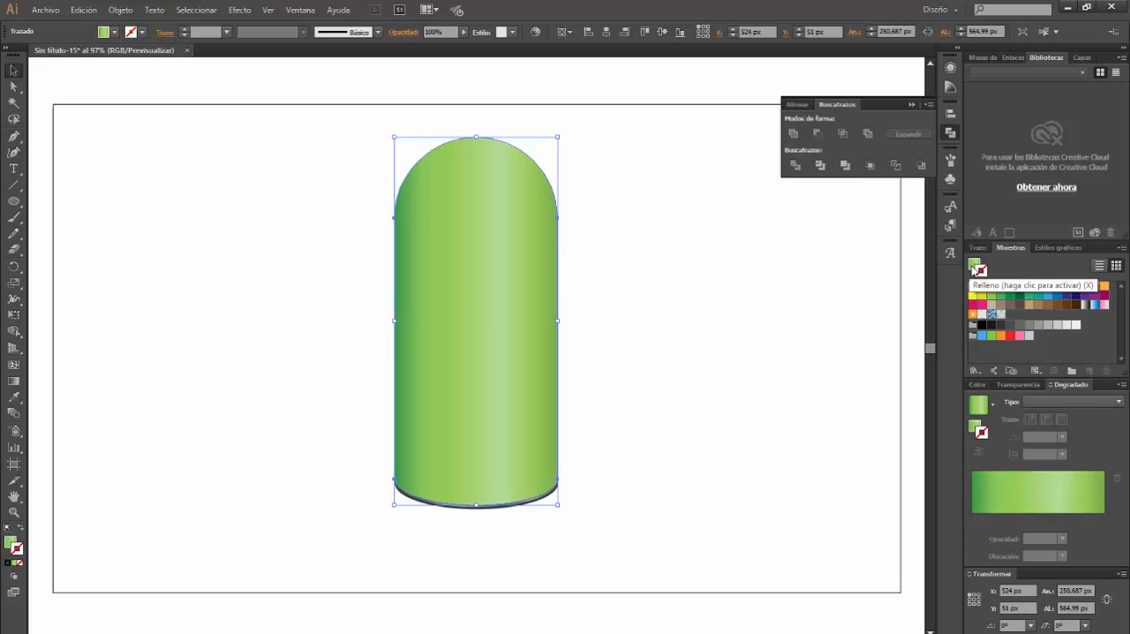
pyautogui.click(975, 265)
pyautogui.click(647, 267)
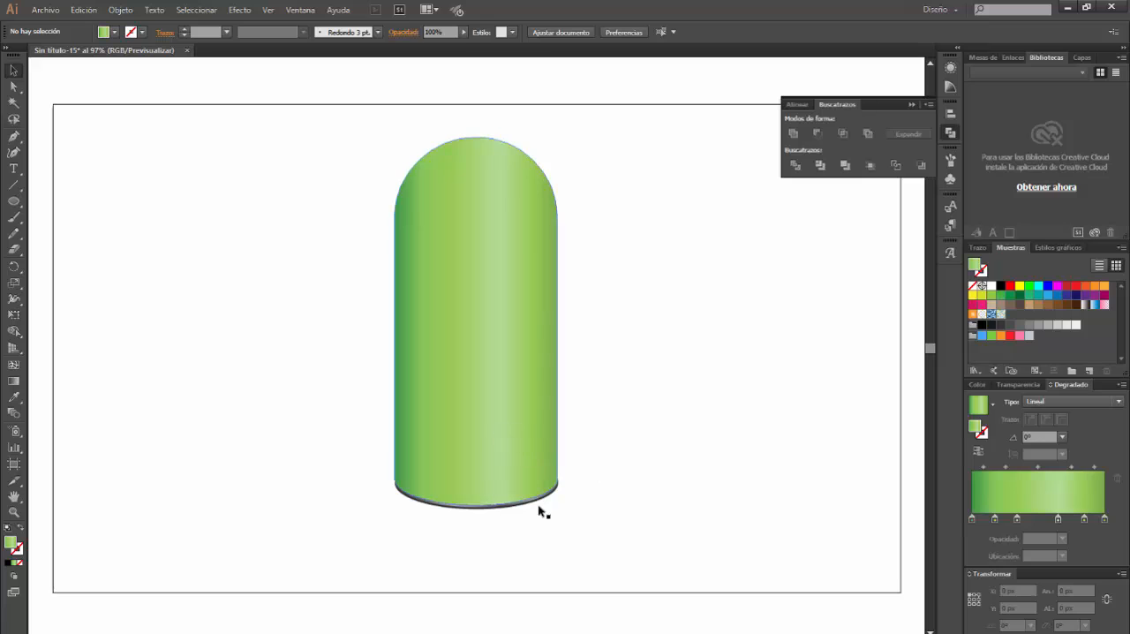
# Align the green body and the base rim on their horizontal centres, and select only the body
pyautogui.moveTo(386, 116); pyautogui.dragTo(625, 538)
pyautogui.click(607, 32)
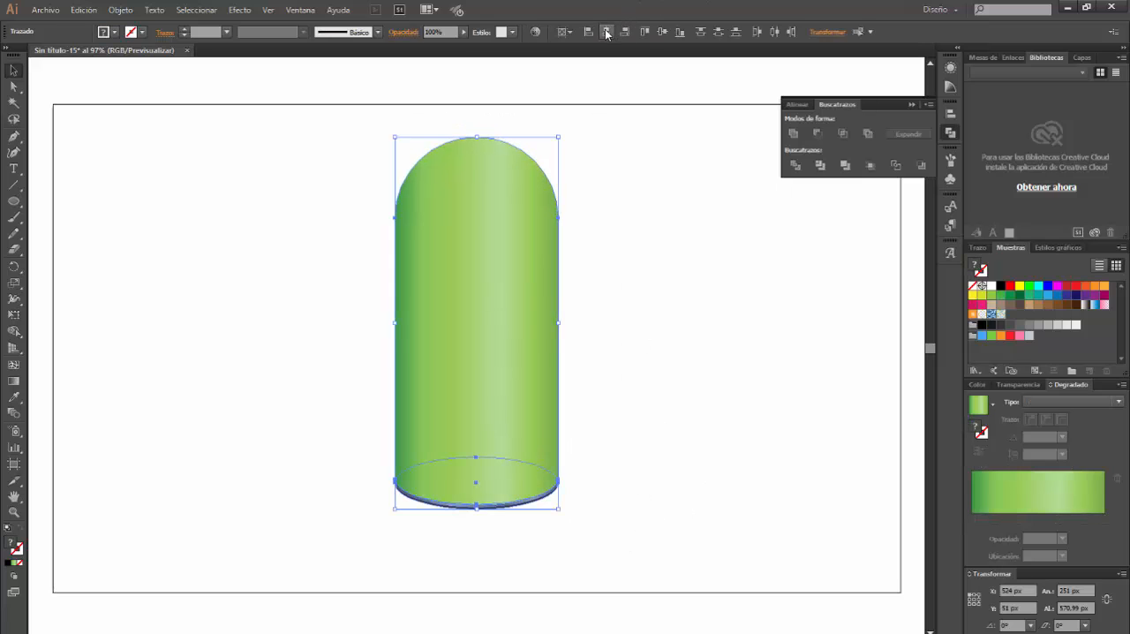
pyautogui.click(660, 422)
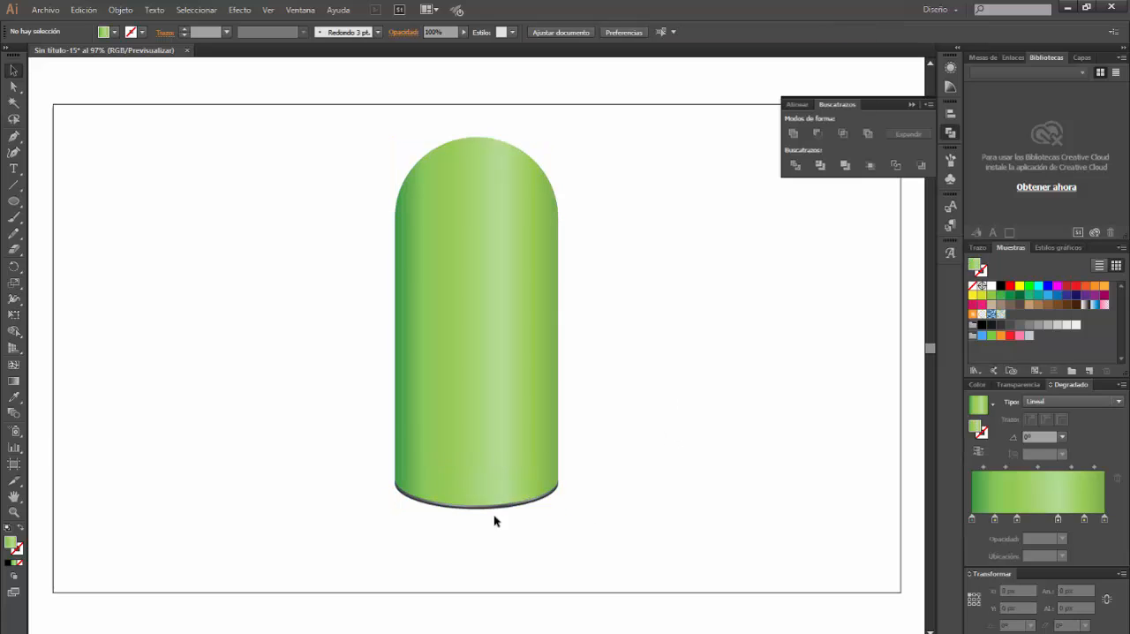
pyautogui.click(495, 372)
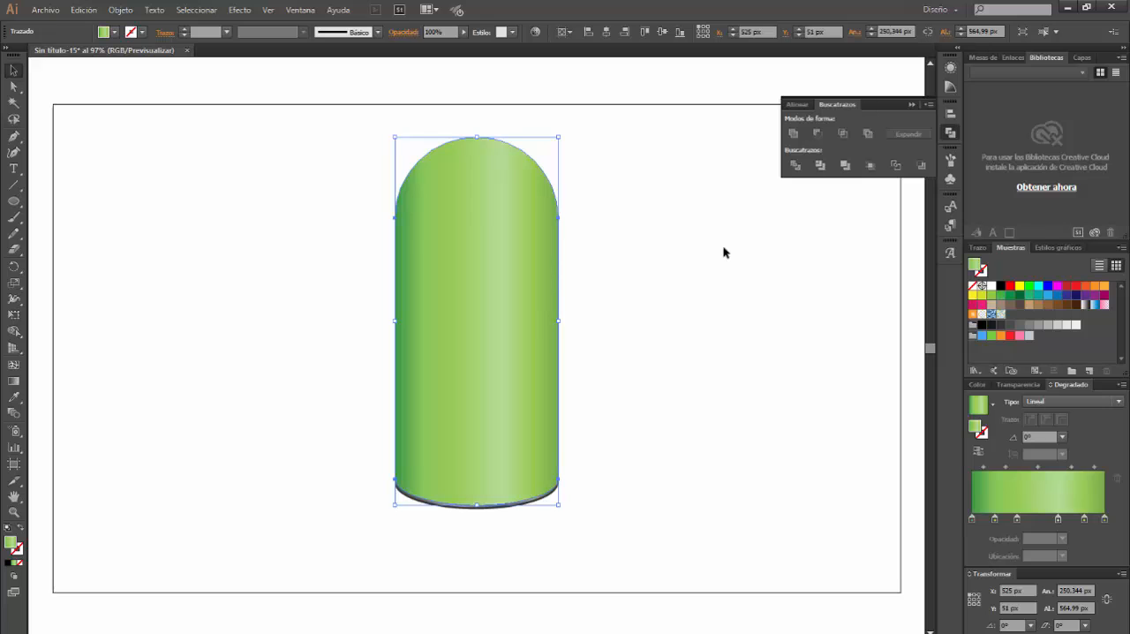
# Show the body's appearance attributes and duplicate its green gradient fill
pyautogui.click(300, 10)
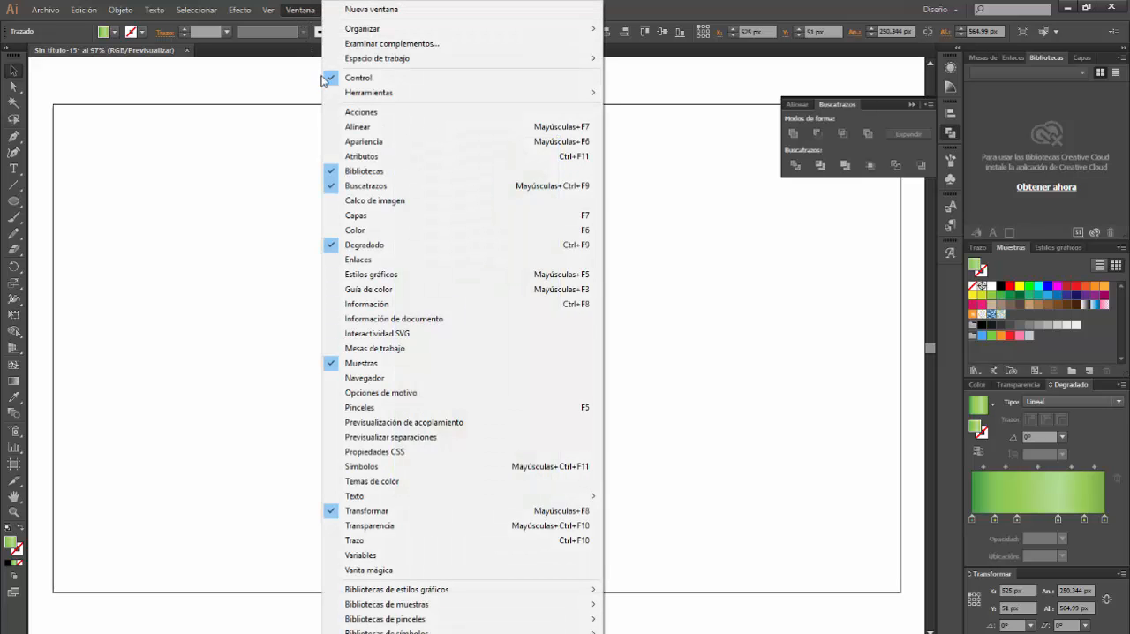
pyautogui.click(362, 141)
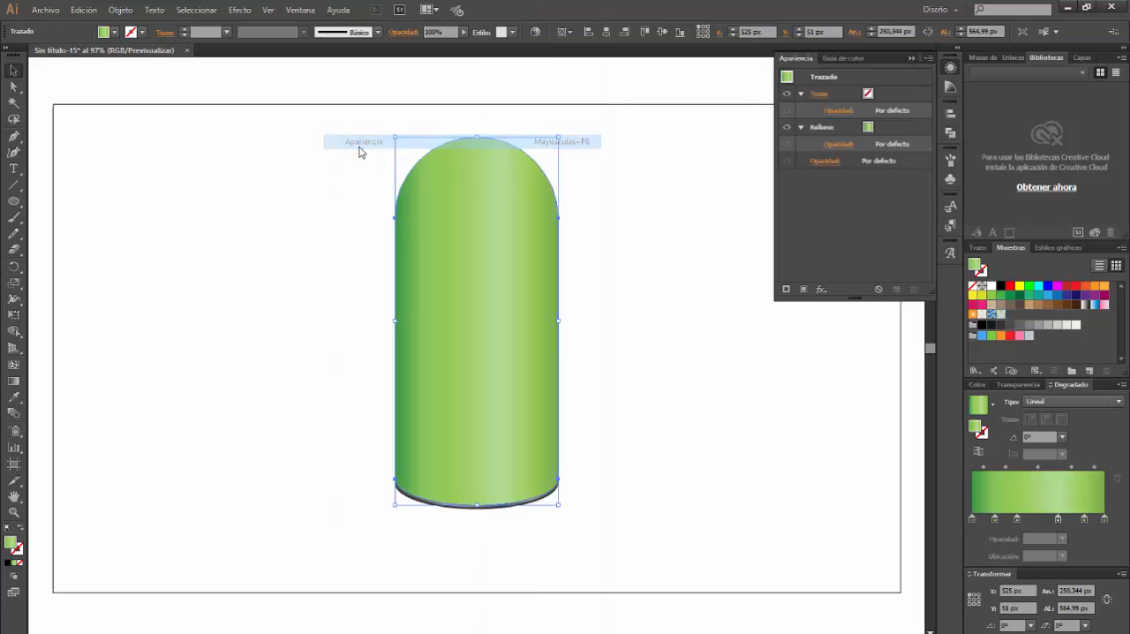
pyautogui.click(897, 131)
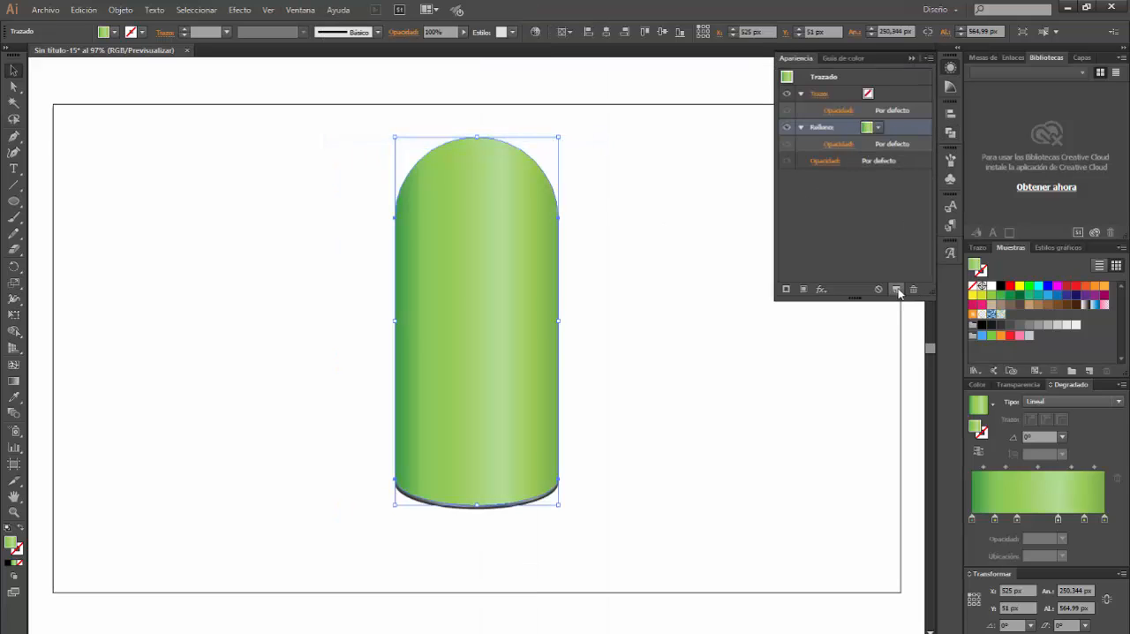
pyautogui.click(897, 289)
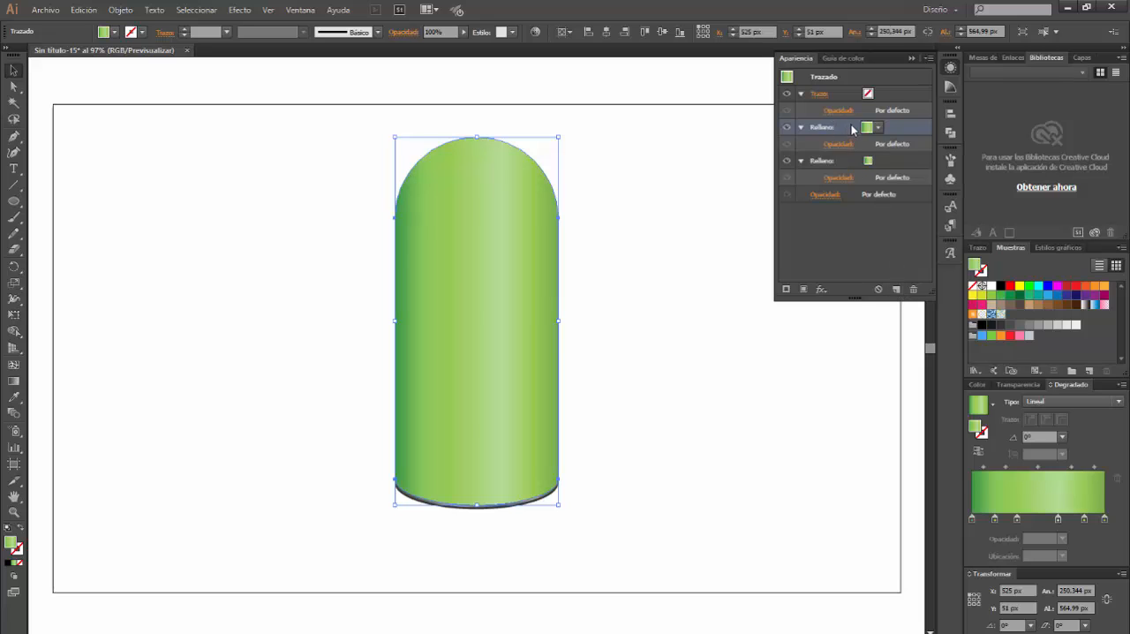
# Apply the Texturizar effect to the upper gradient fill with Arenisca texture, 100% scale, relief 4 and Superior light
pyautogui.click(239, 10)
pyautogui.moveTo(288, 290)
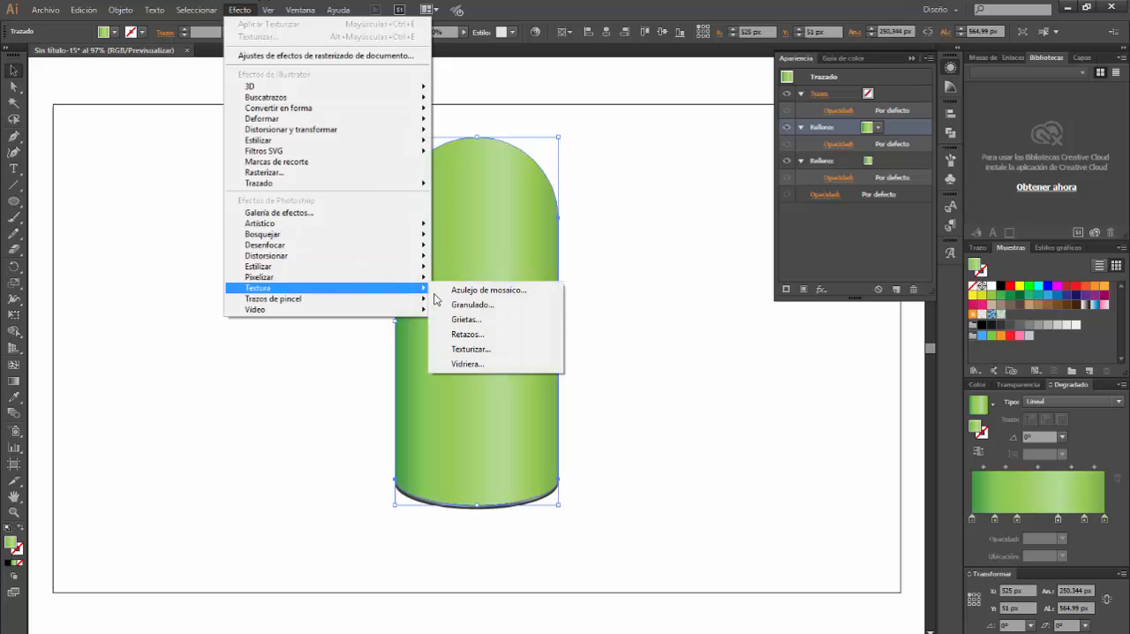
pyautogui.click(504, 350)
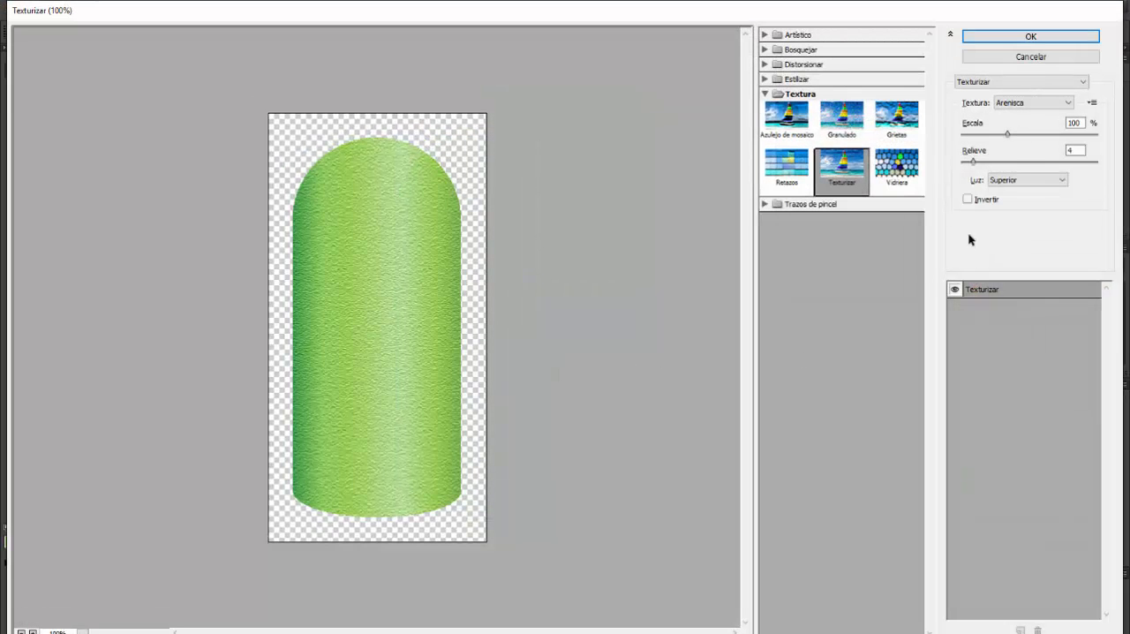
pyautogui.click(1039, 103)
pyautogui.click(1015, 139)
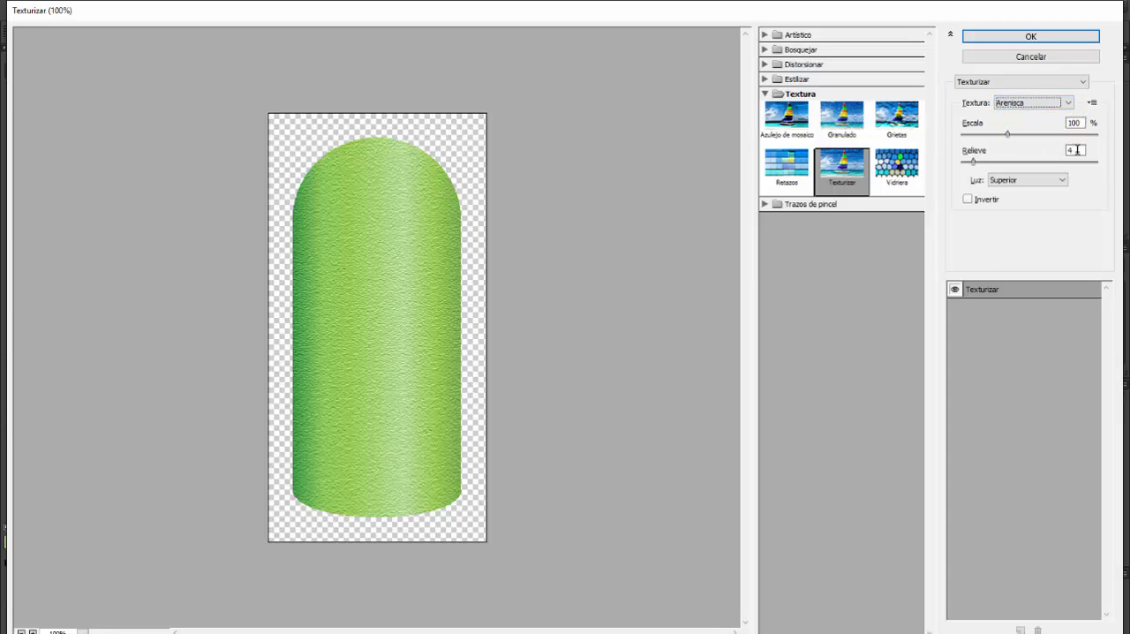
pyautogui.click(1030, 37)
# Set the textured fill's blend mode to Multiplicar at 40% opacity and deselect the body
pyautogui.click(840, 162)
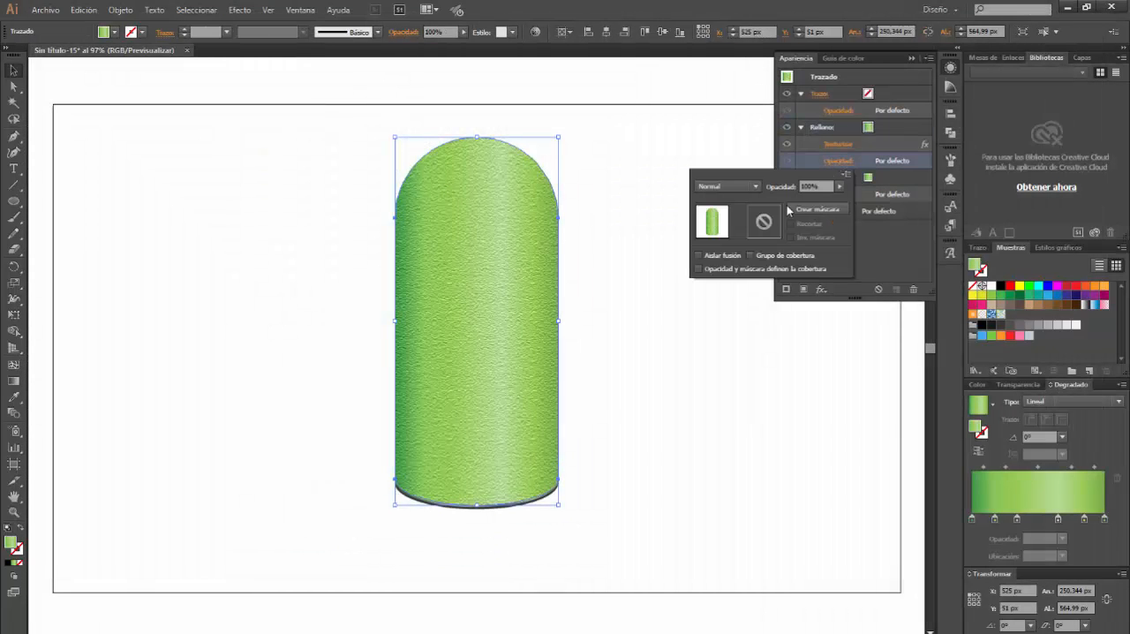
pyautogui.click(726, 186)
pyautogui.click(725, 234)
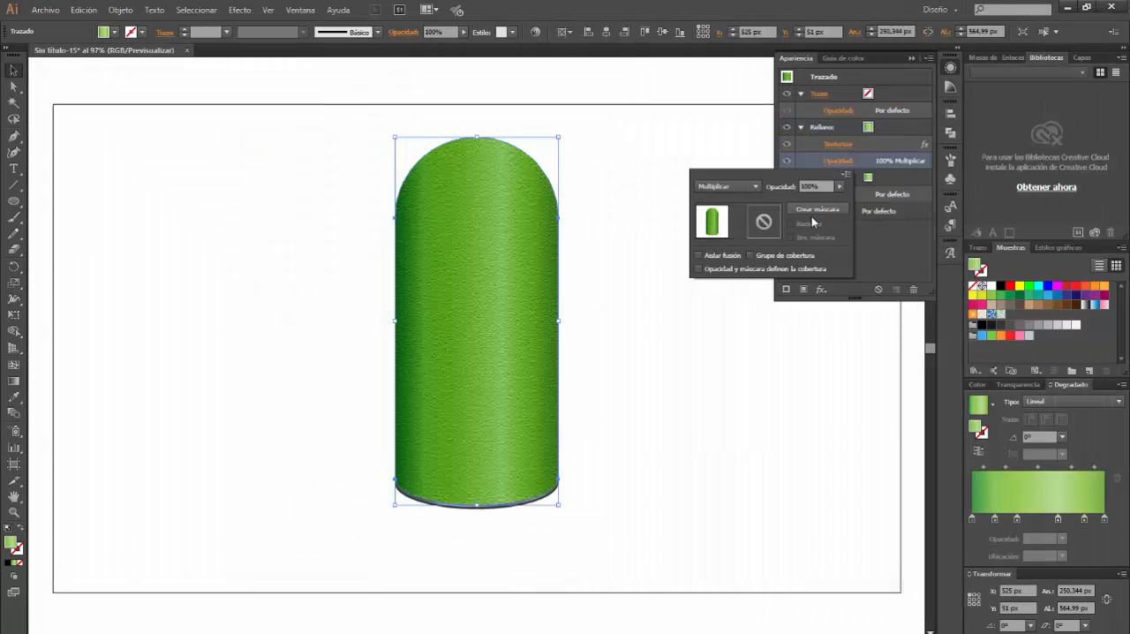
pyautogui.click(808, 186)
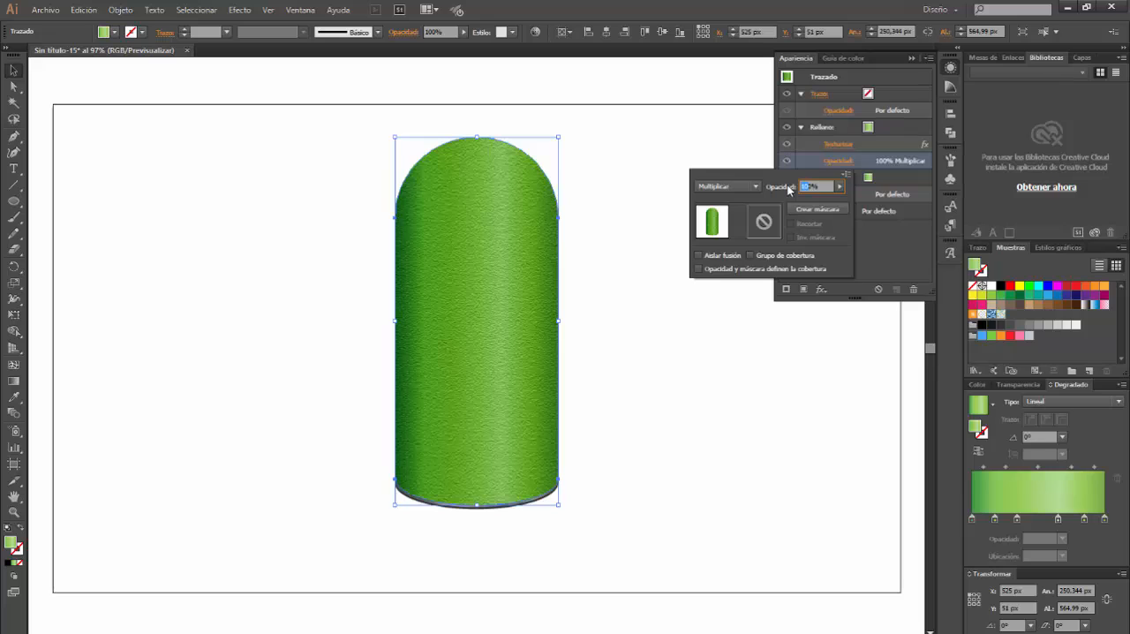
pyautogui.press('Return')
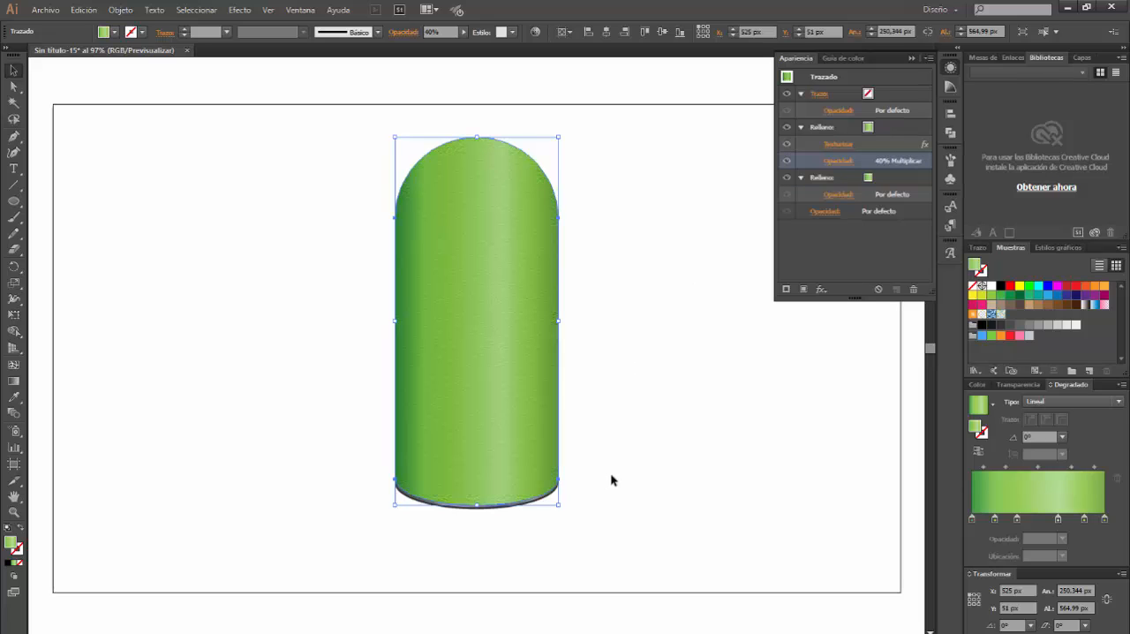
pyautogui.click(646, 484)
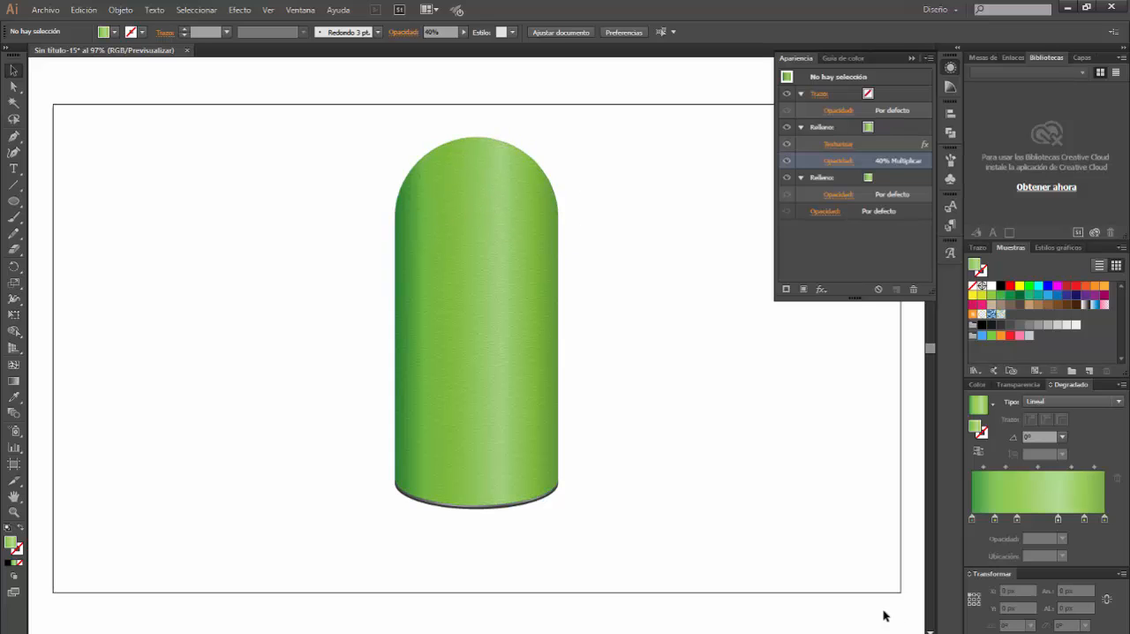
# Copy the textured green body and paste the duplicate in front at the same position
pyautogui.click(451, 232)
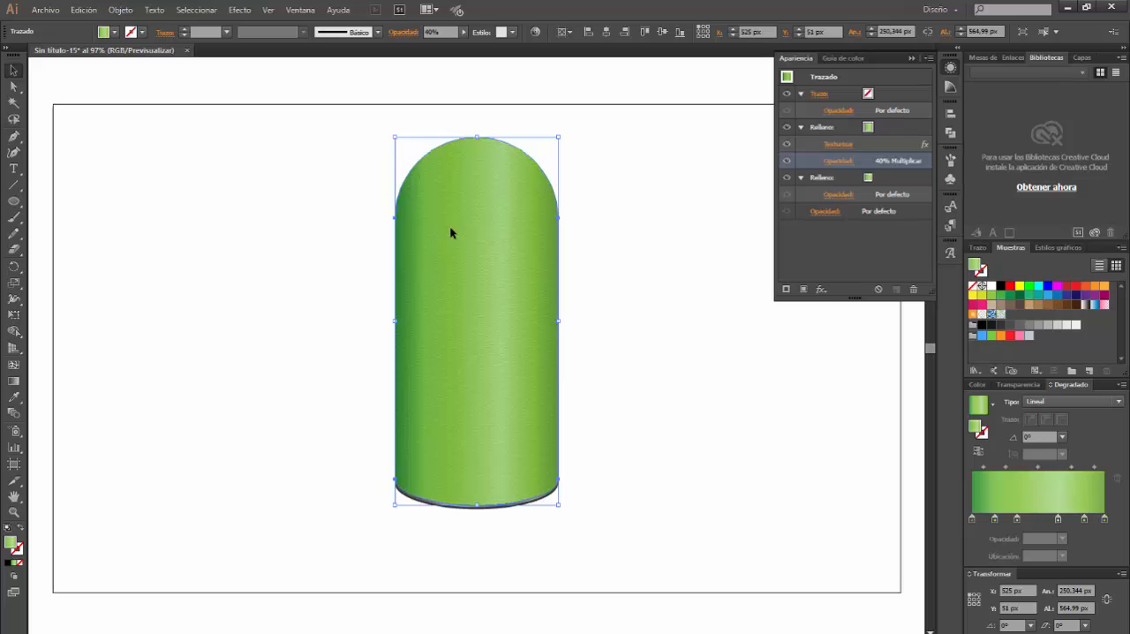
pyautogui.hotkey('ctrl', 'c')
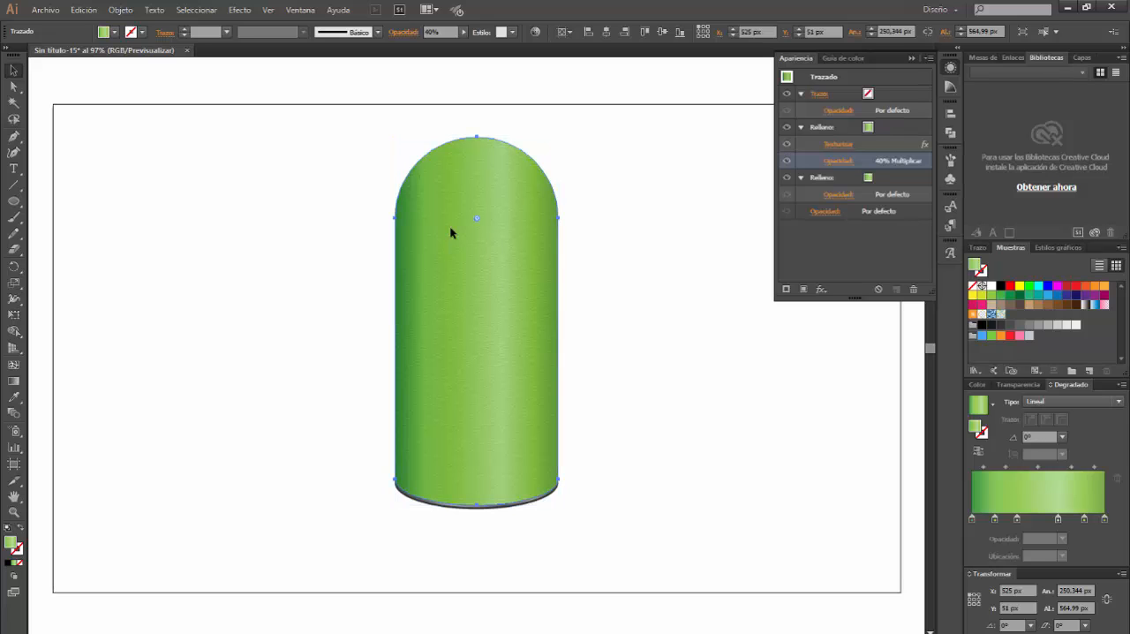
pyautogui.hotkey('ctrl', 'f')
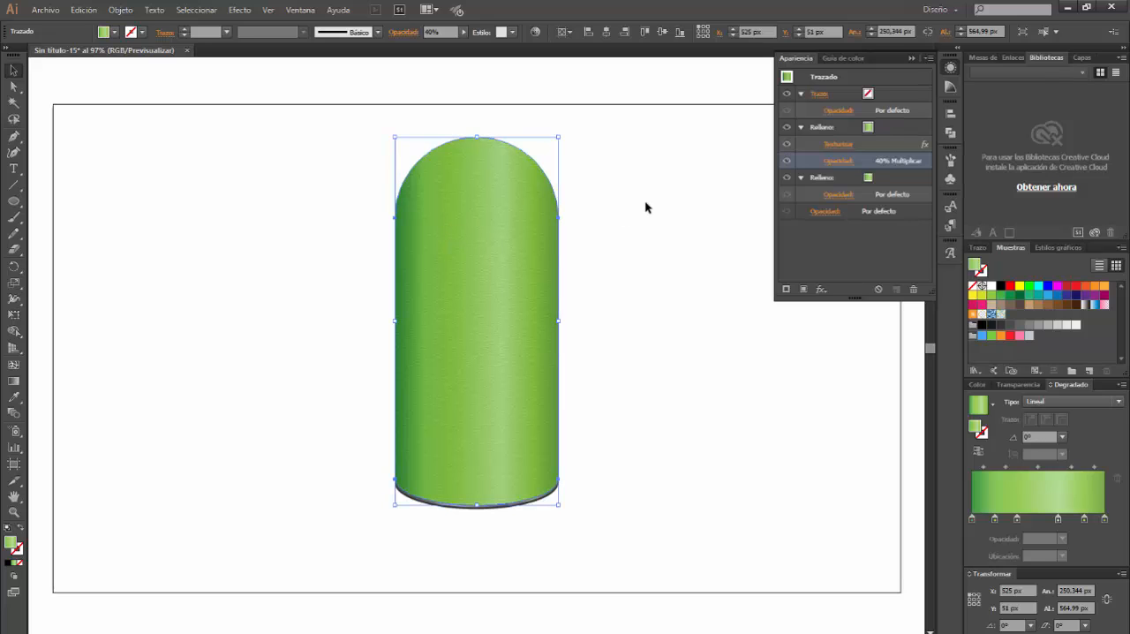
pyautogui.click(633, 221)
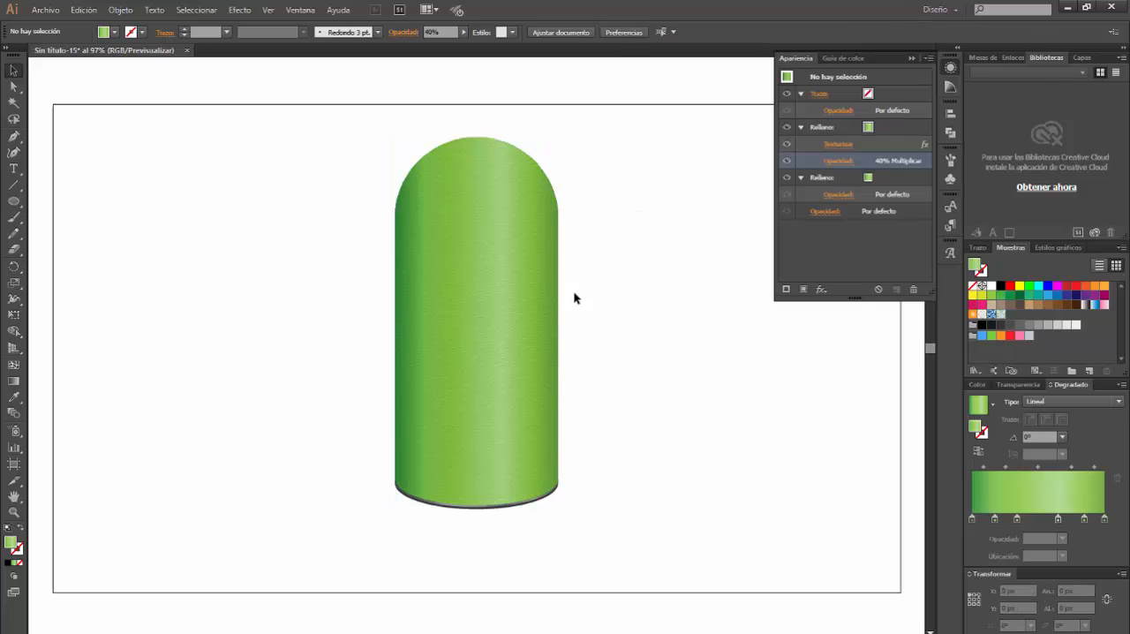
# Delete both gradient fills from the front copy of the body and give it a 1 pt black stroke
pyautogui.click(491, 258)
pyautogui.click(899, 131)
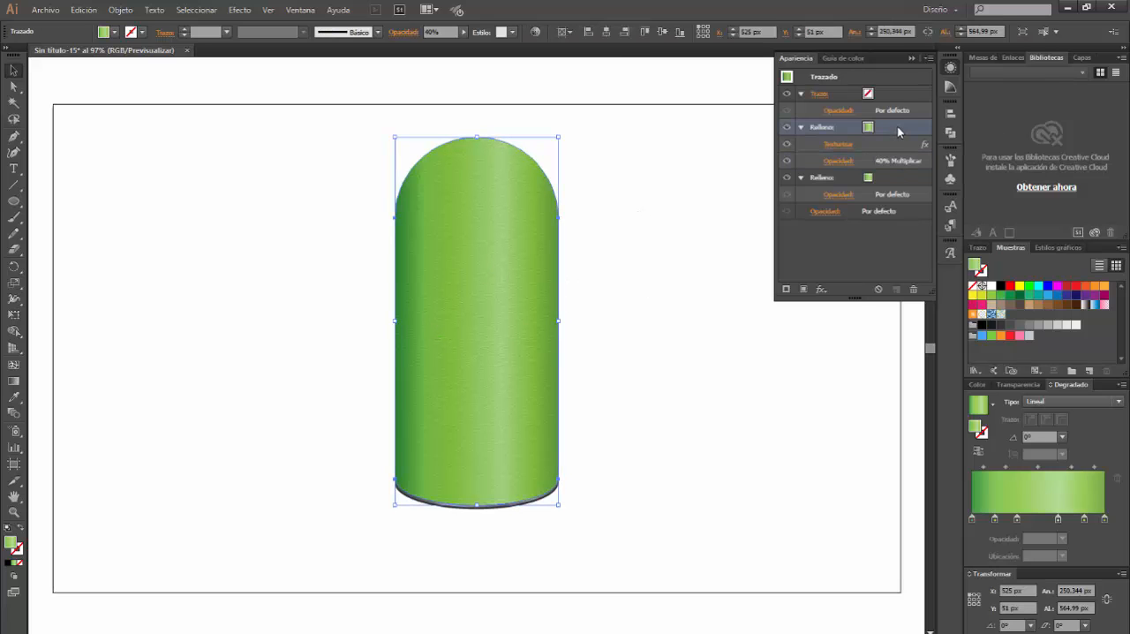
pyautogui.click(913, 288)
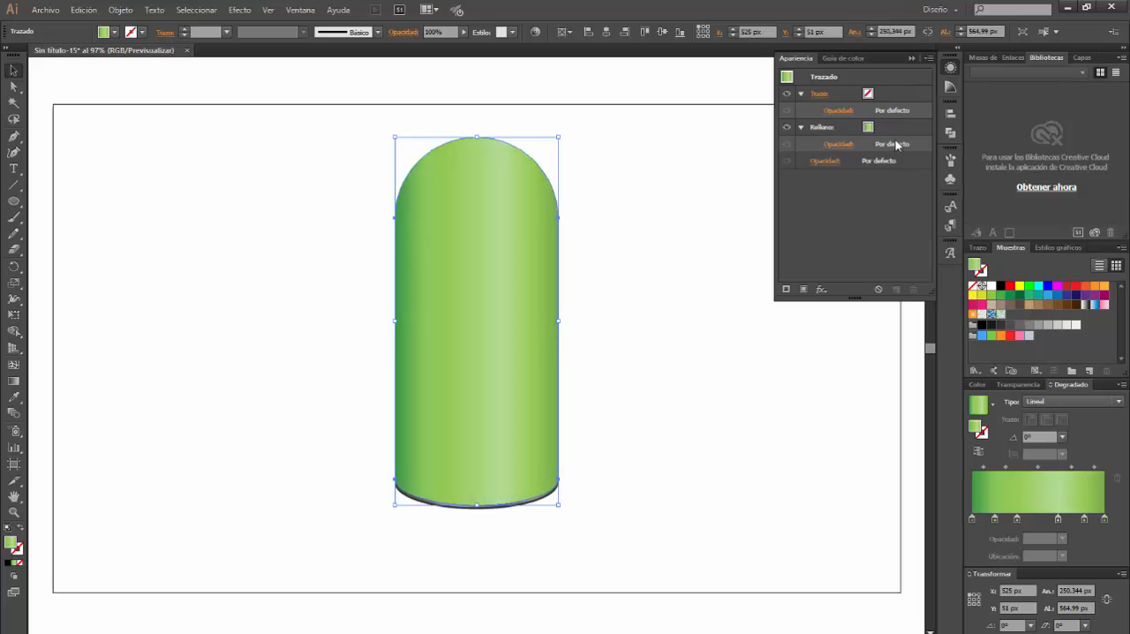
pyautogui.click(899, 139)
pyautogui.click(913, 289)
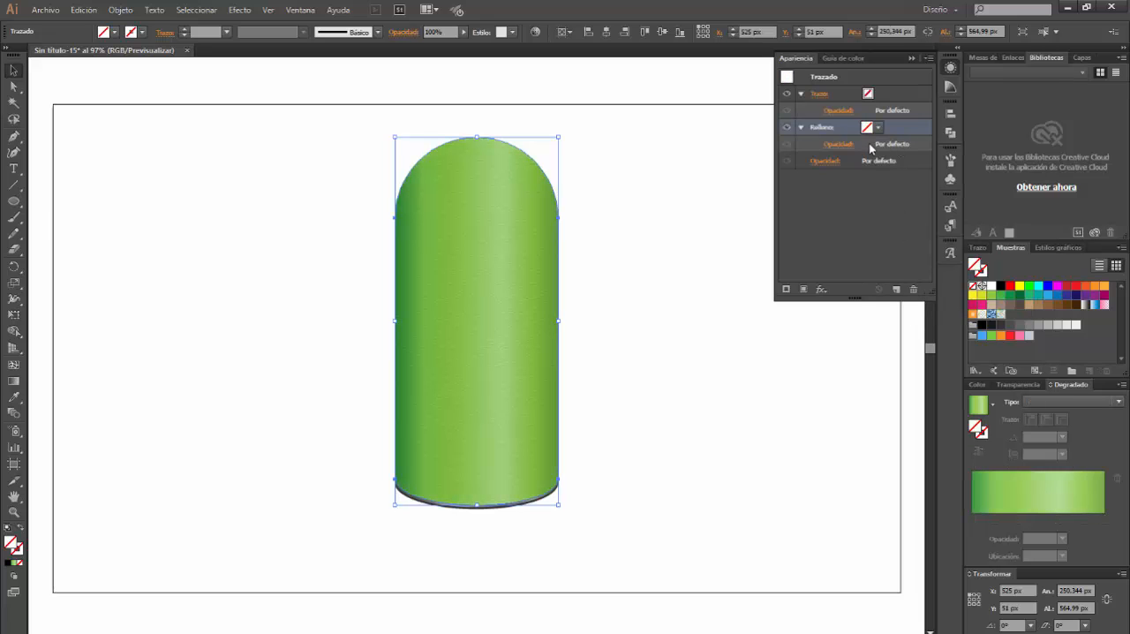
pyautogui.click(983, 275)
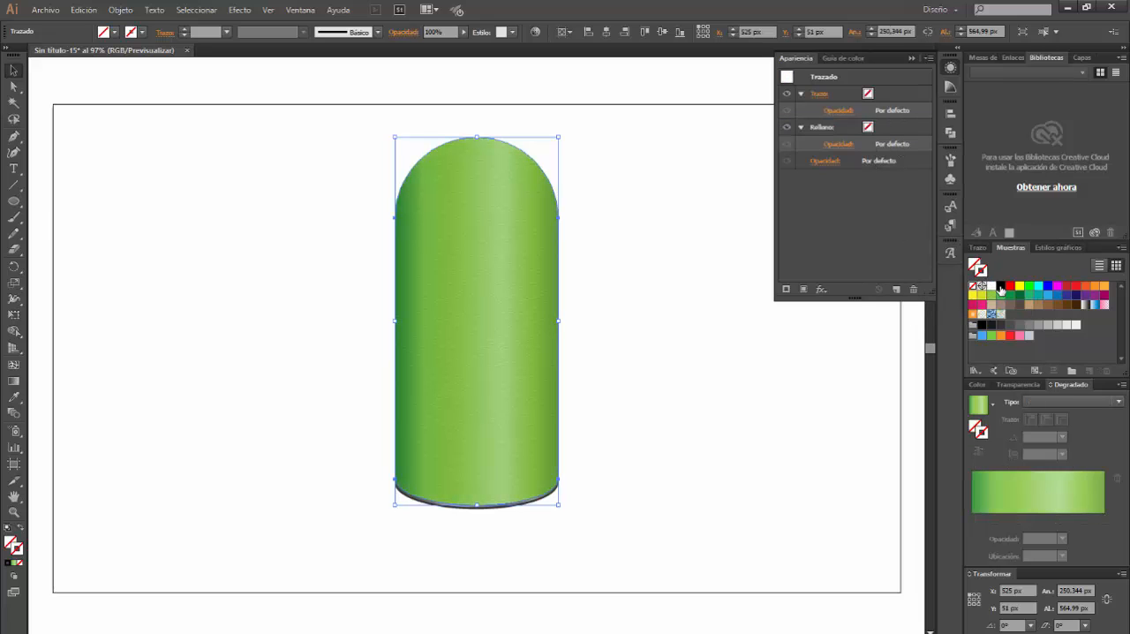
pyautogui.click(1000, 287)
pyautogui.click(637, 289)
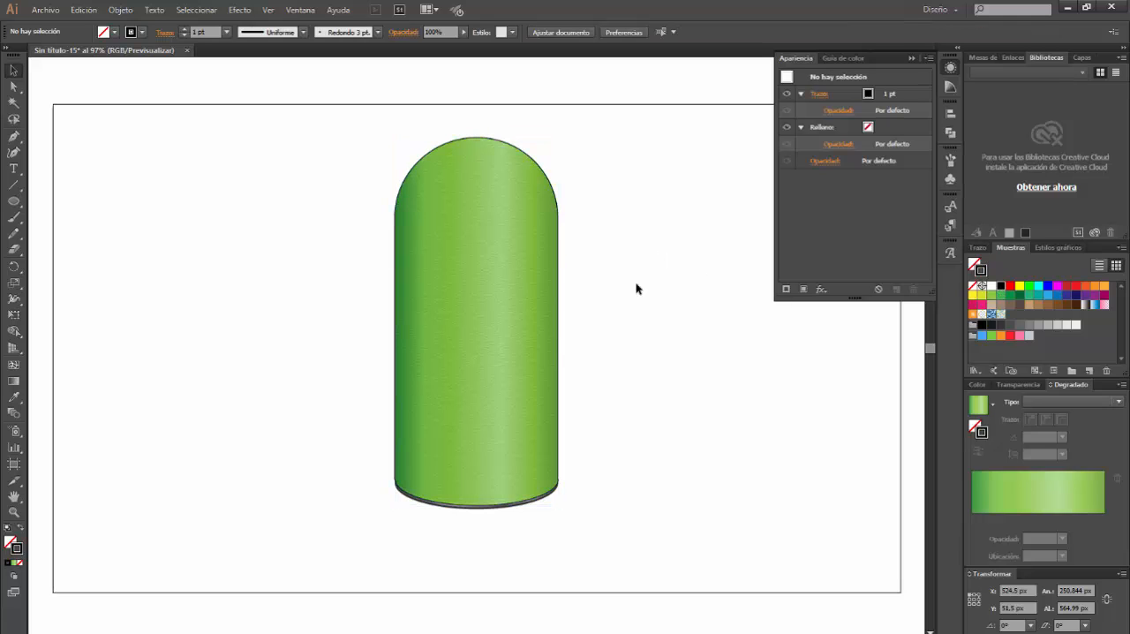
# Create a 282 × 265 px ellipse and place it horizontally centred over the body's domed top
pyautogui.click(14, 203)
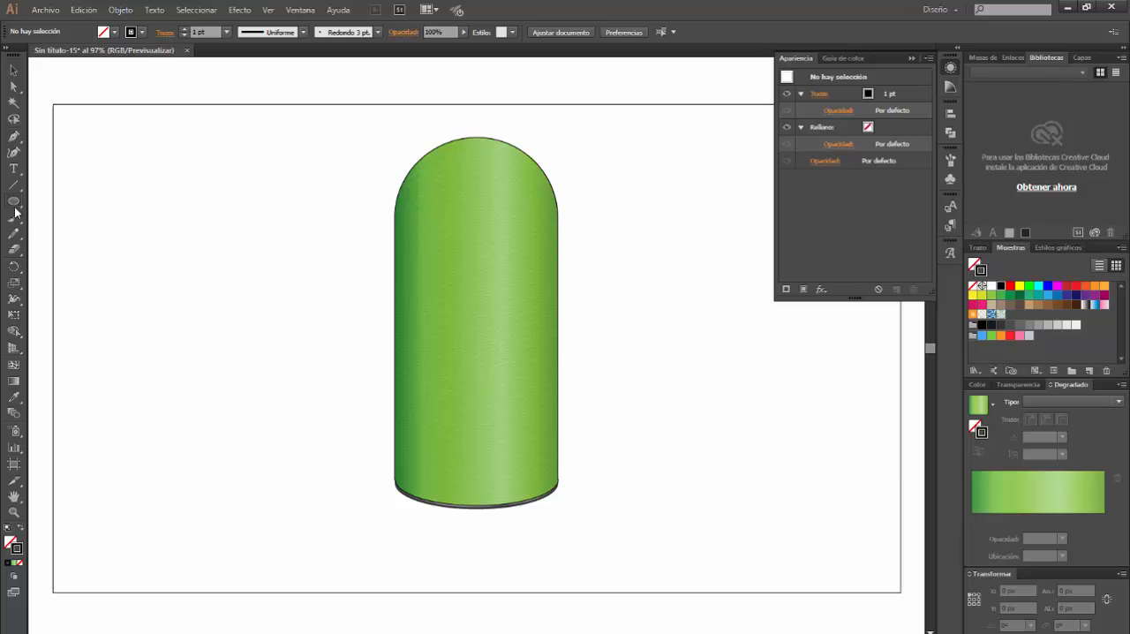
pyautogui.click(218, 260)
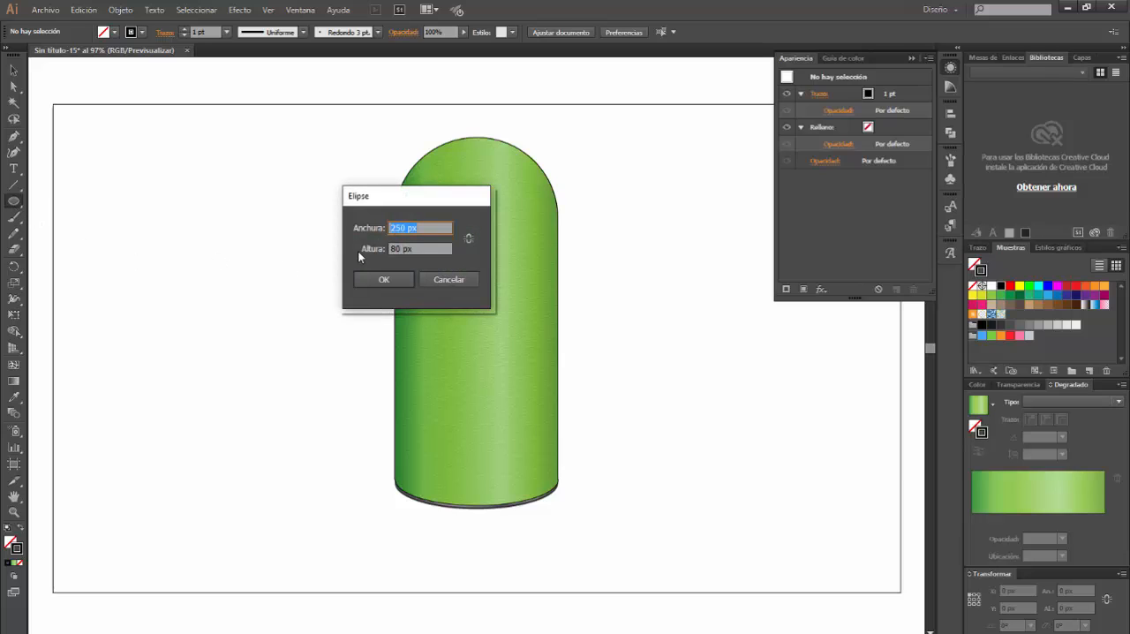
pyautogui.click(406, 228)
pyautogui.moveTo(406, 228); pyautogui.dragTo(395, 228)
pyautogui.click(408, 228)
pyautogui.write('232')
pyautogui.click(397, 249)
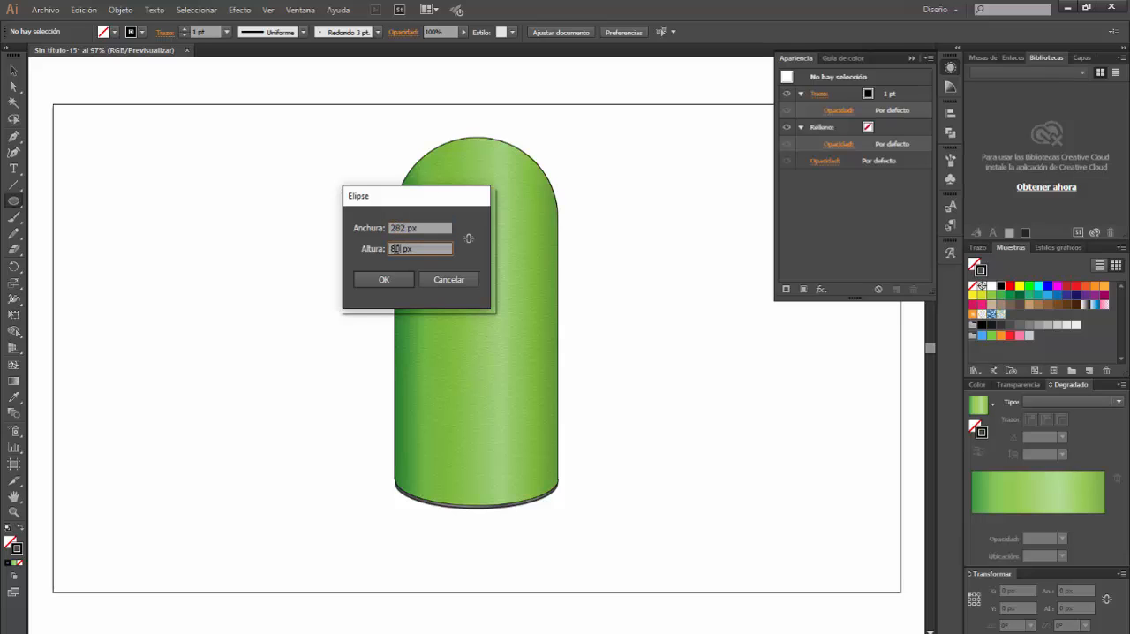
pyautogui.write('265')
pyautogui.press('Return')
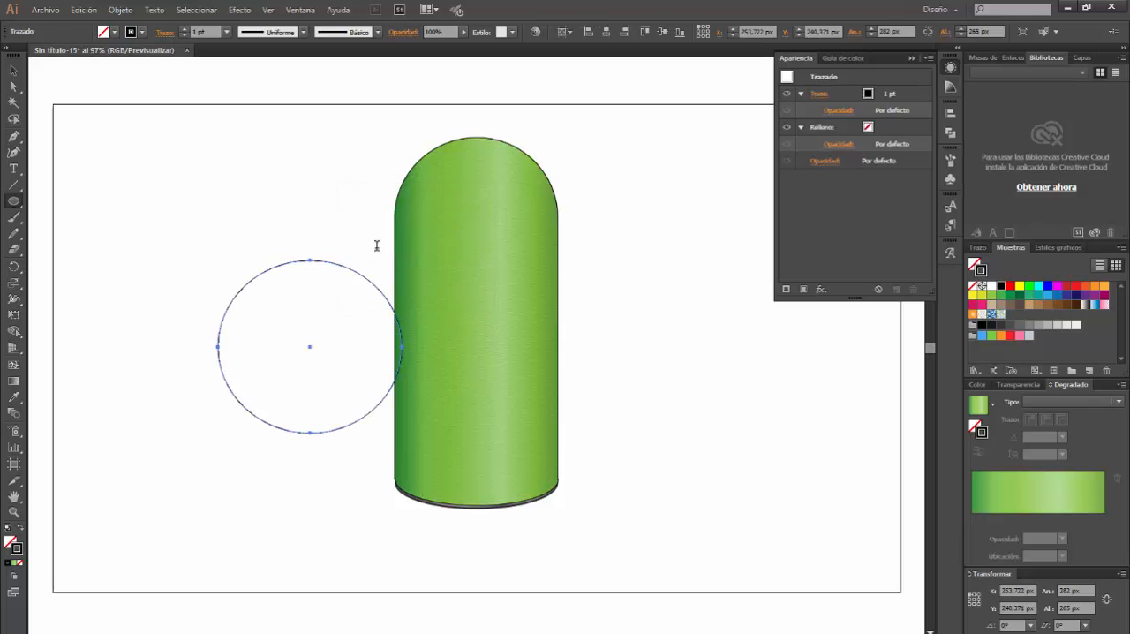
pyautogui.click(13, 70)
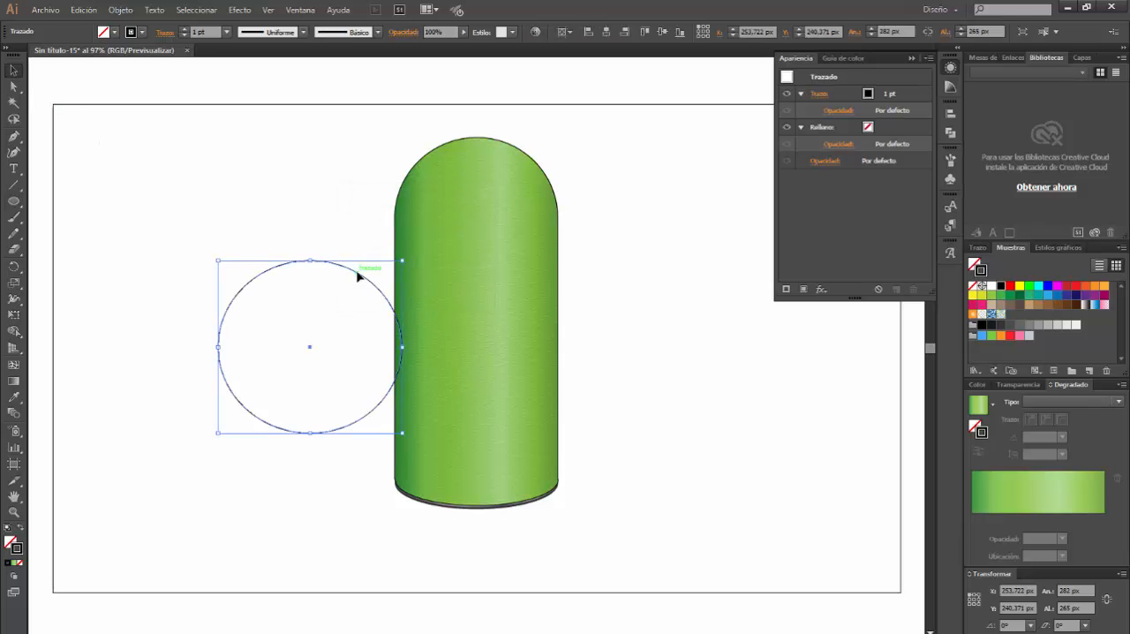
pyautogui.moveTo(357, 276); pyautogui.dragTo(529, 101)
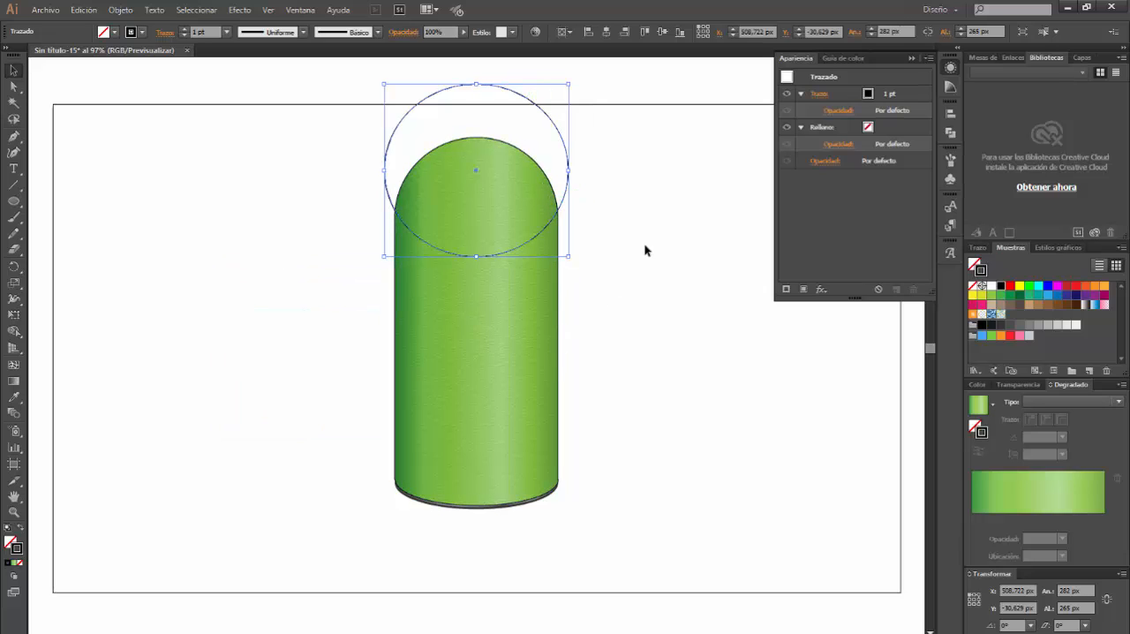
# Intersect the ellipse with the body's outline copy, and give the resulting cap shape a blue fill with no stroke
pyautogui.keyDown('shift'); pyautogui.click(557, 309); pyautogui.keyUp('shift')
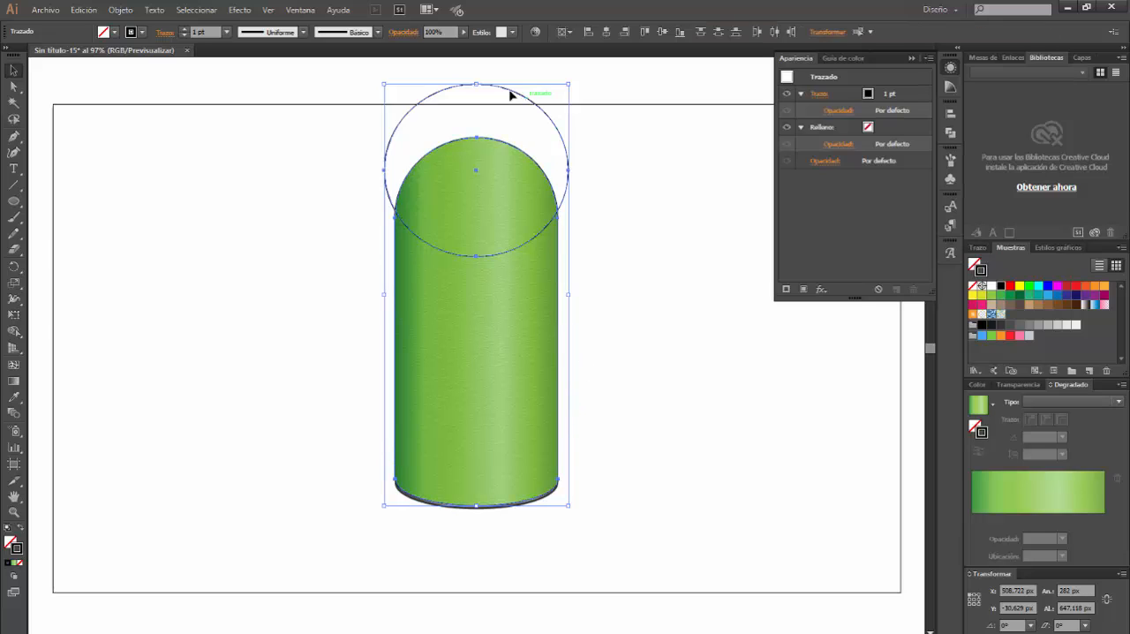
pyautogui.click(300, 9)
pyautogui.click(358, 186)
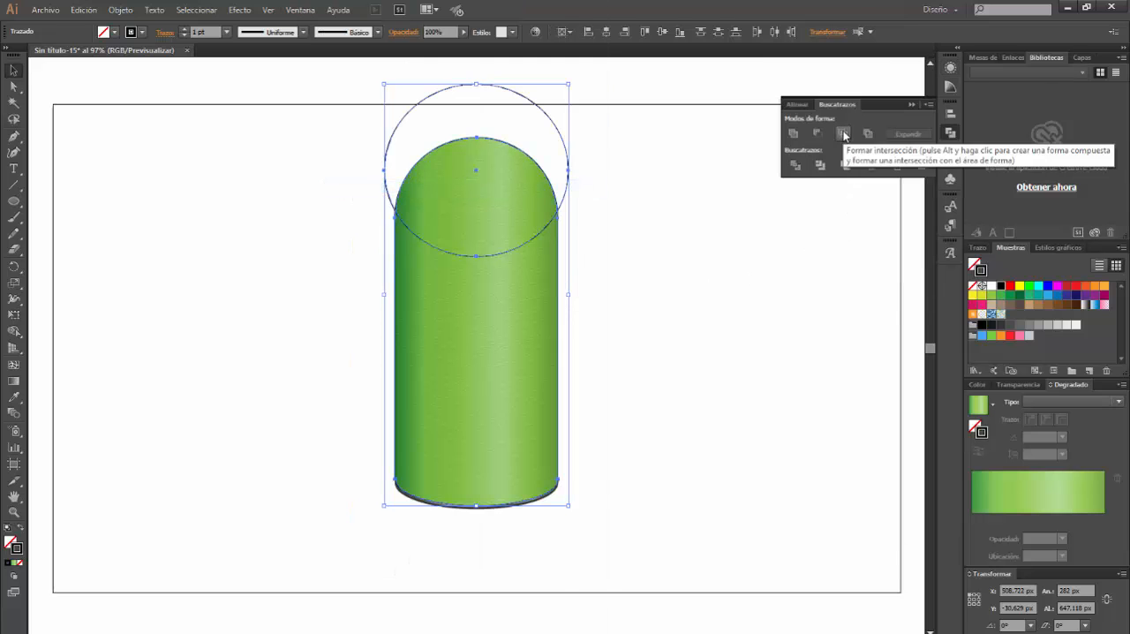
pyautogui.click(844, 134)
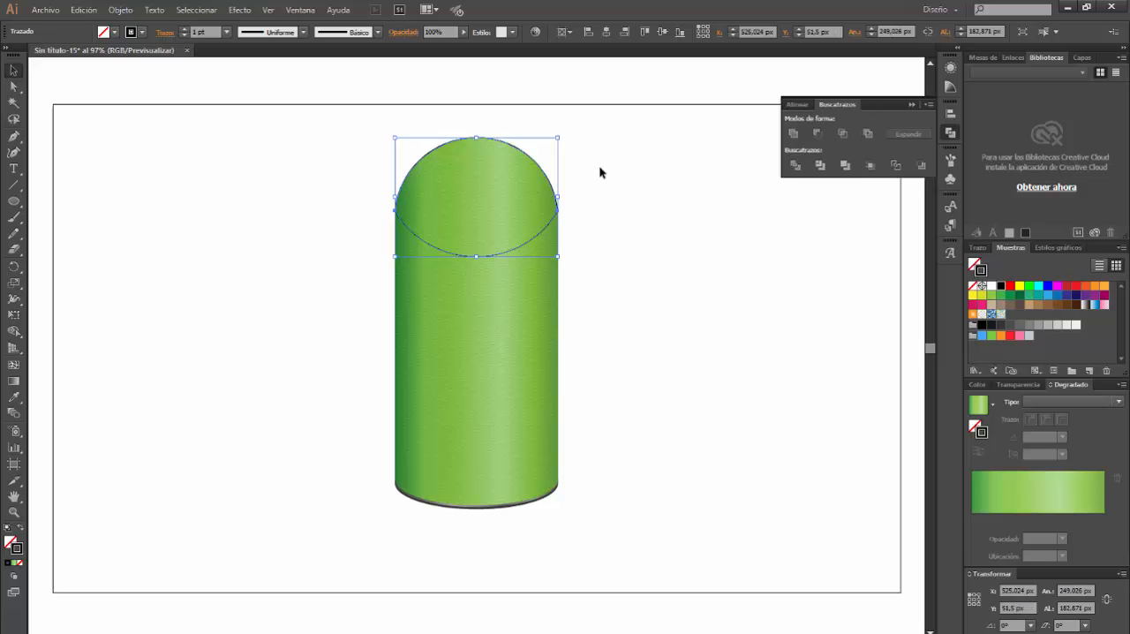
pyautogui.click(973, 286)
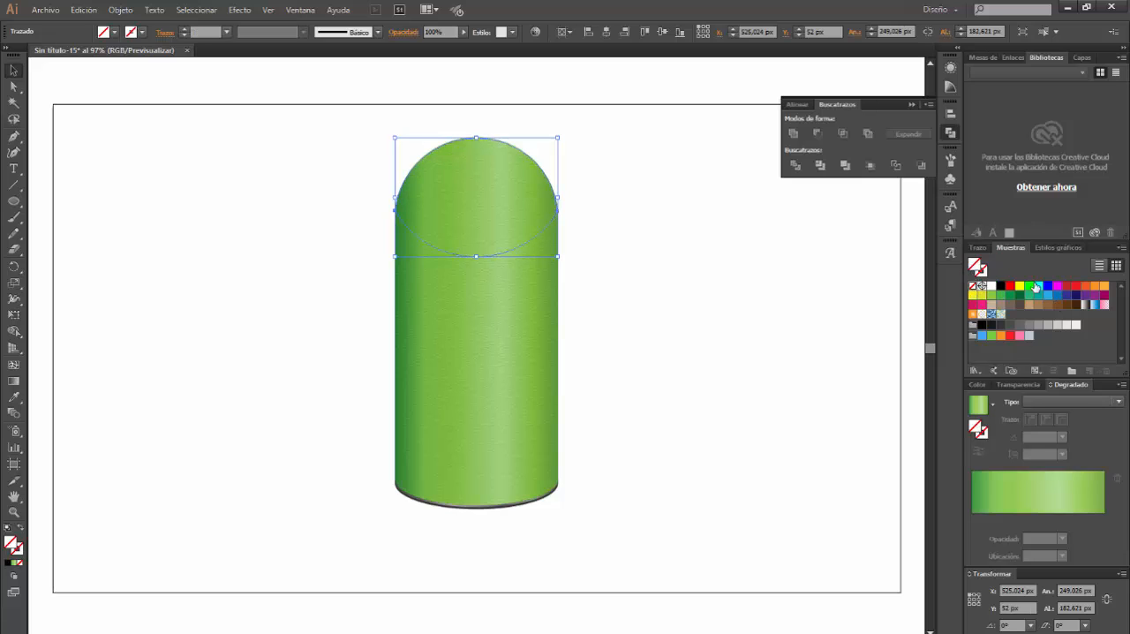
pyautogui.click(1049, 287)
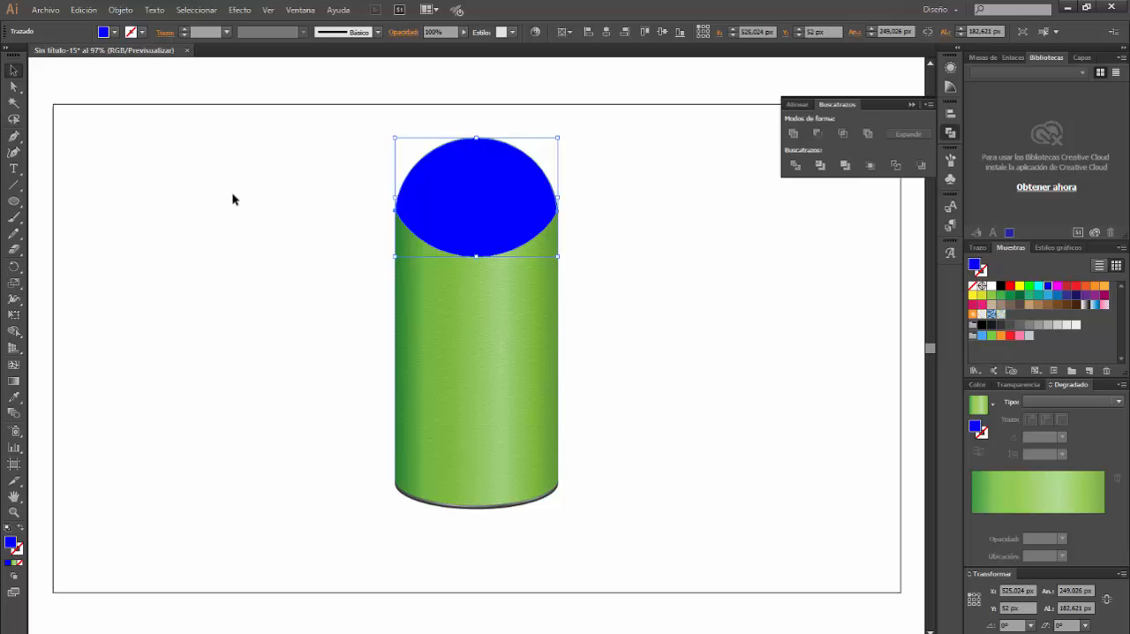
# Convert the blue cap into a gradient mesh with 5 rows, 7 columns and Plana appearance, ready for direct selection
pyautogui.click(120, 9)
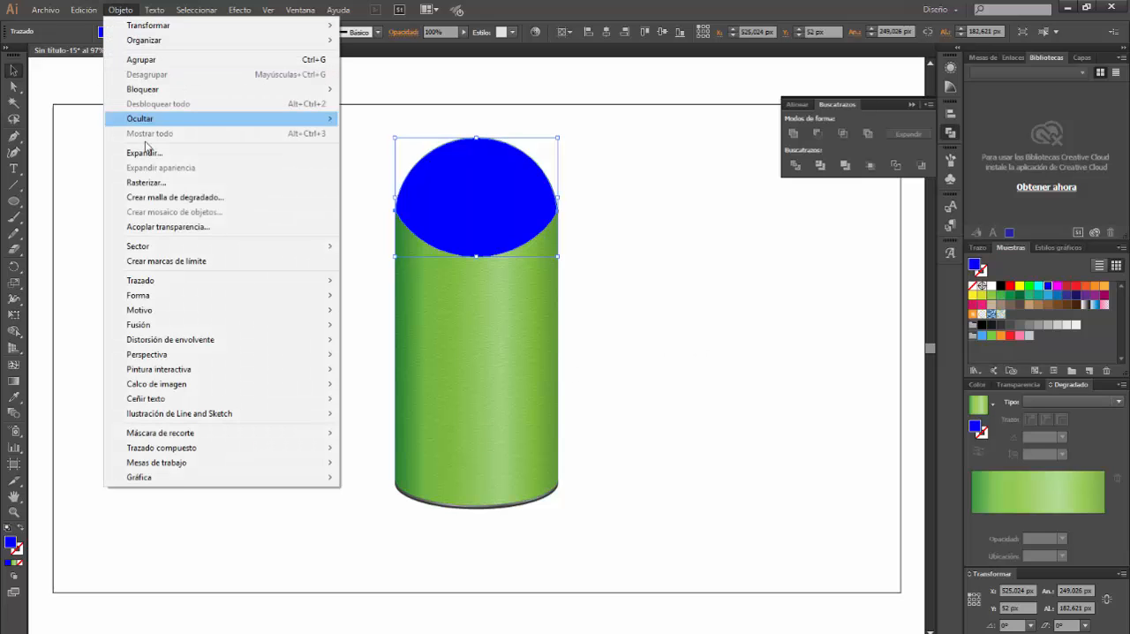
pyautogui.click(173, 196)
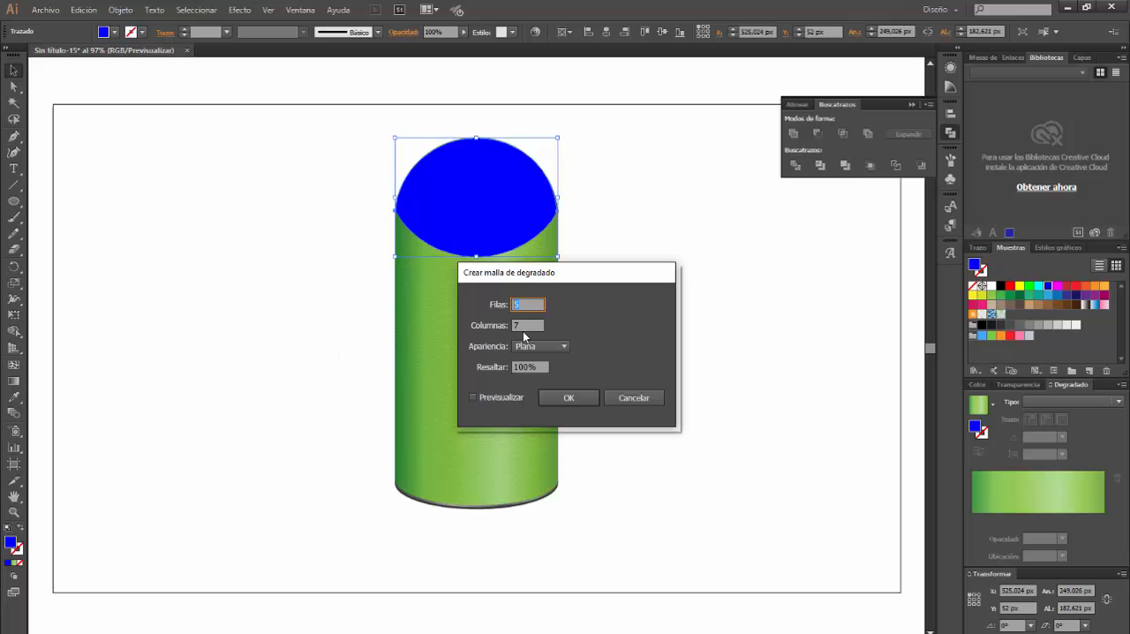
pyautogui.click(528, 325)
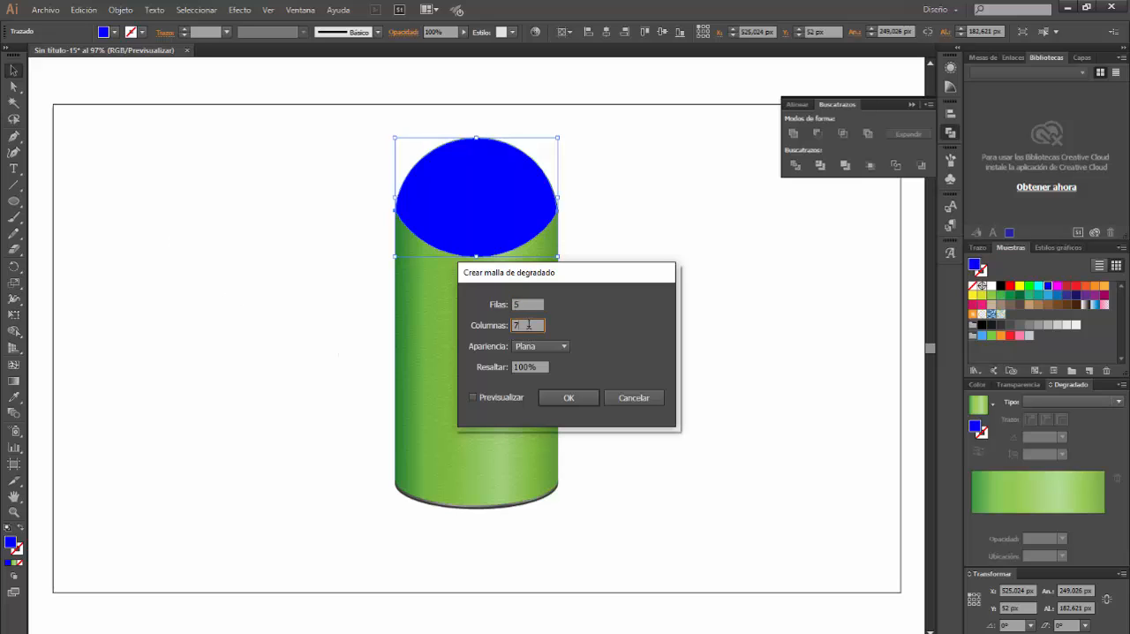
pyautogui.click(574, 401)
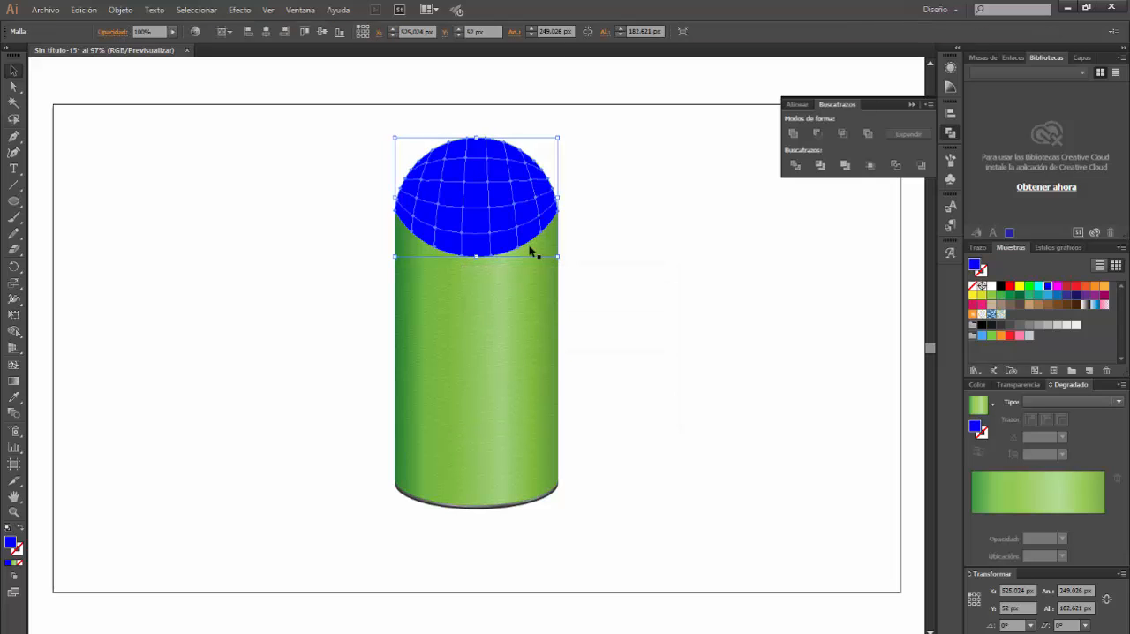
pyautogui.click(14, 86)
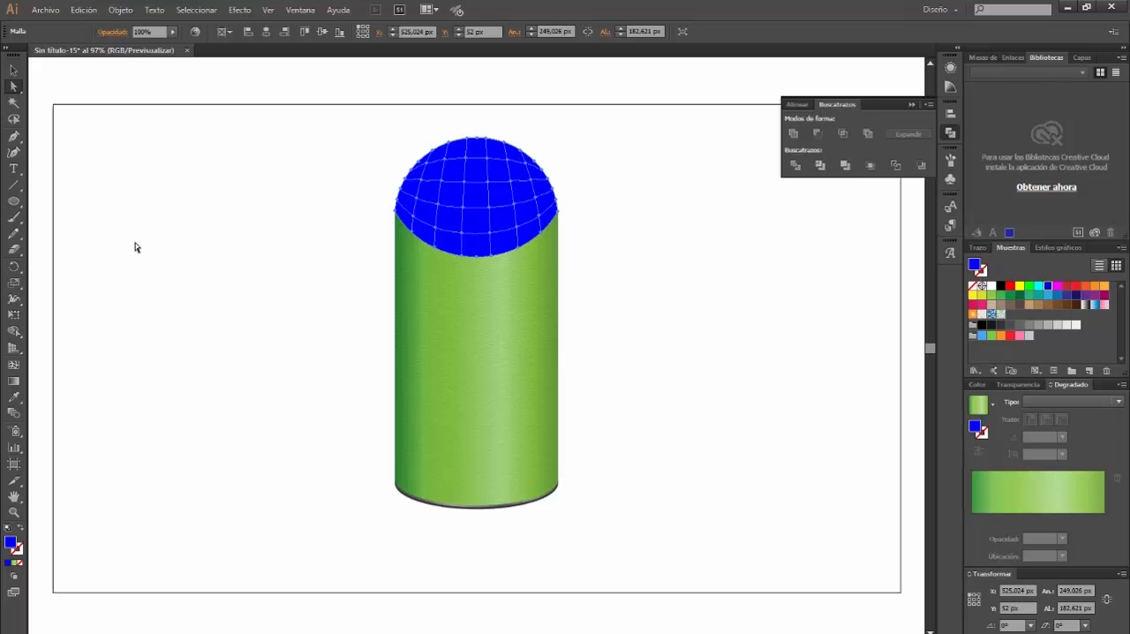
# Recolour the mesh points along the cap's upper rim and top rows, down to both sides, with RGB 59, 151, 69
pyautogui.click(402, 189)
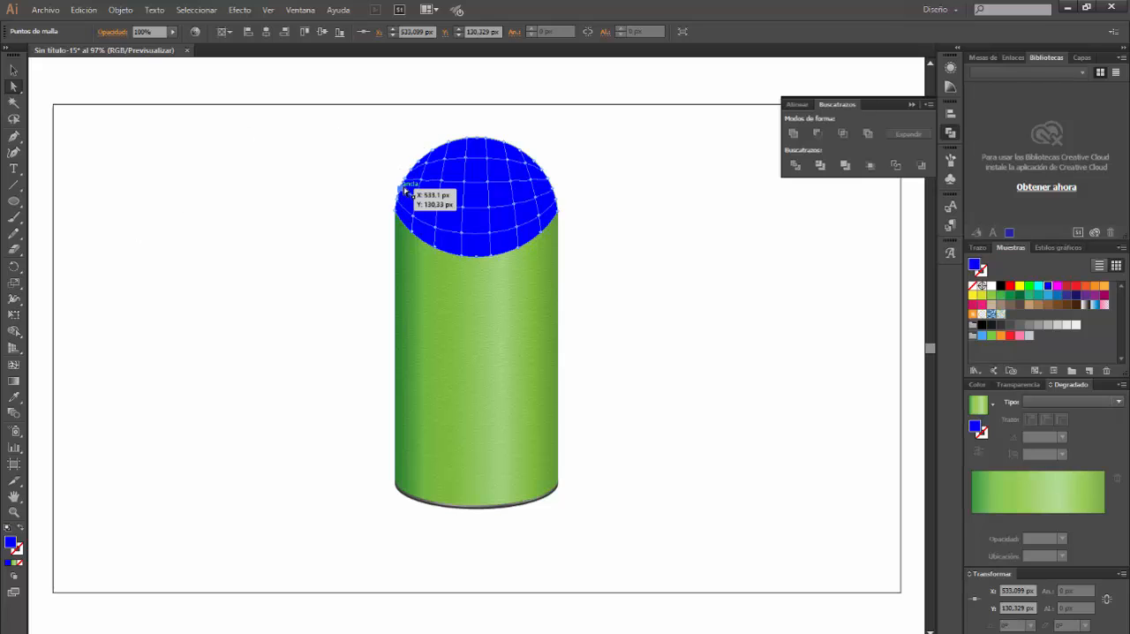
pyautogui.keyDown('shift'); pyautogui.click(407, 176); pyautogui.keyUp('shift')
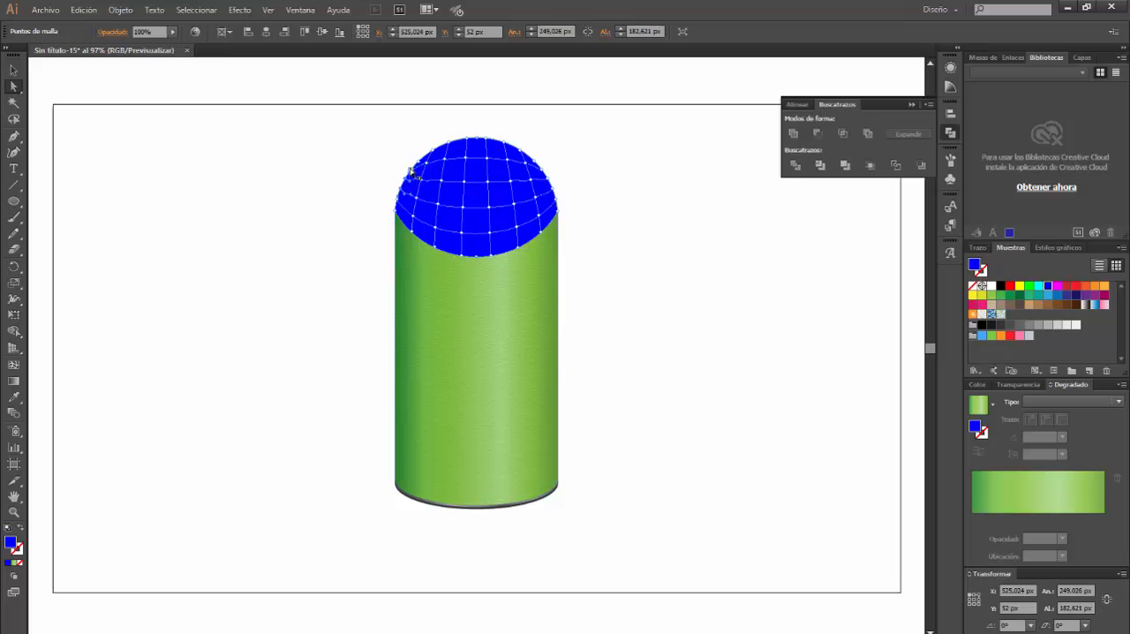
pyautogui.keyDown('shift'); pyautogui.click(411, 170); pyautogui.keyUp('shift')
pyautogui.keyDown('shift'); pyautogui.click(421, 164); pyautogui.keyUp('shift')
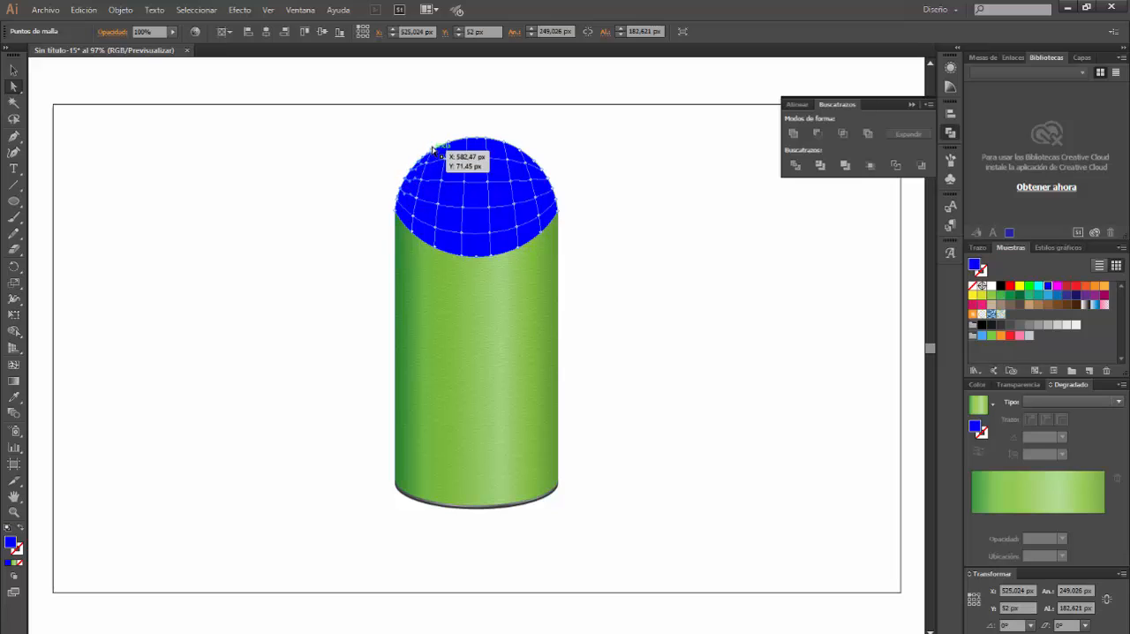
pyautogui.keyDown('shift'); pyautogui.click(433, 151); pyautogui.keyUp('shift')
pyautogui.keyDown('shift'); pyautogui.click(451, 145); pyautogui.keyUp('shift')
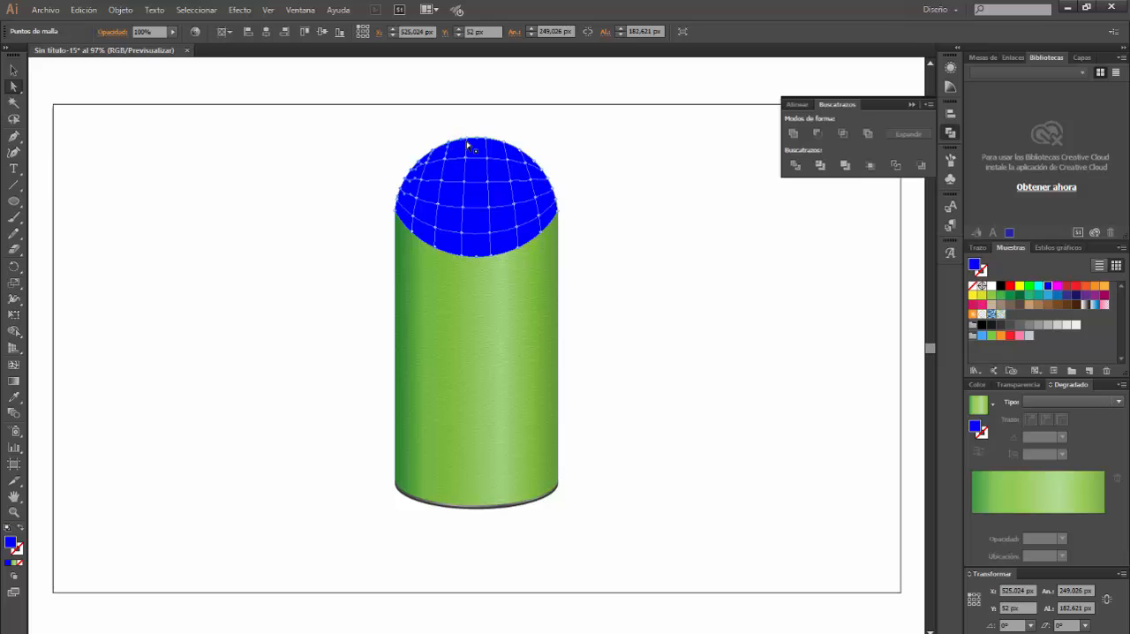
pyautogui.keyDown('shift'); pyautogui.click(468, 143); pyautogui.keyUp('shift')
pyautogui.keyDown('shift'); pyautogui.click(487, 144); pyautogui.keyUp('shift')
pyautogui.keyDown('shift'); pyautogui.click(506, 148); pyautogui.keyUp('shift')
pyautogui.keyDown('shift'); pyautogui.click(521, 154); pyautogui.keyUp('shift')
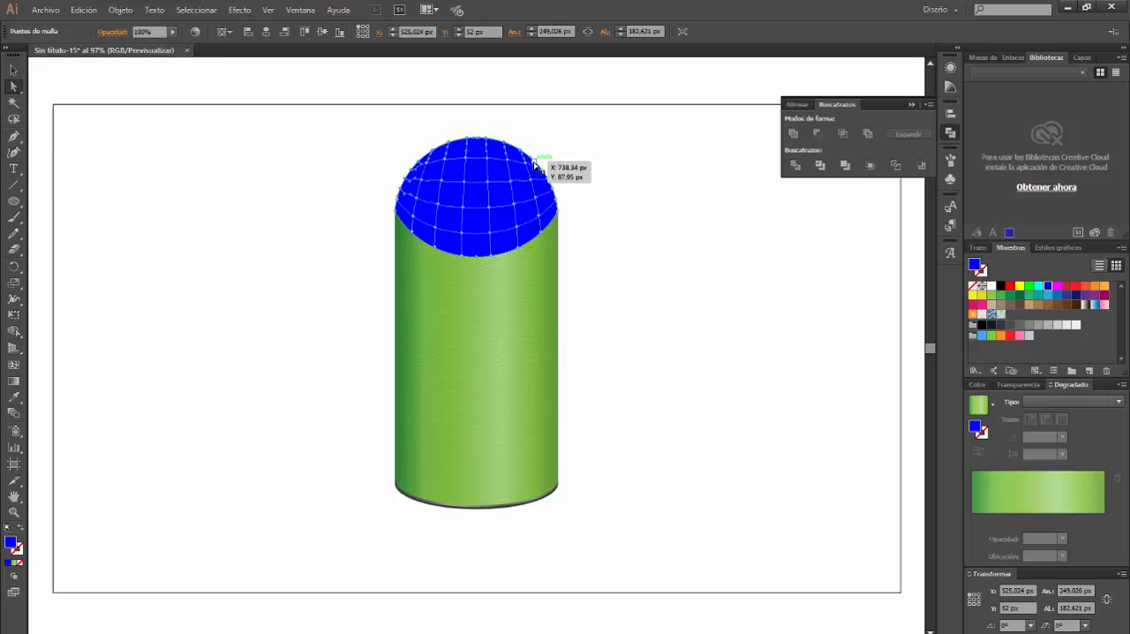
pyautogui.keyDown('shift'); pyautogui.click(535, 161); pyautogui.keyUp('shift')
pyautogui.keyDown('shift'); pyautogui.click(543, 170); pyautogui.keyUp('shift')
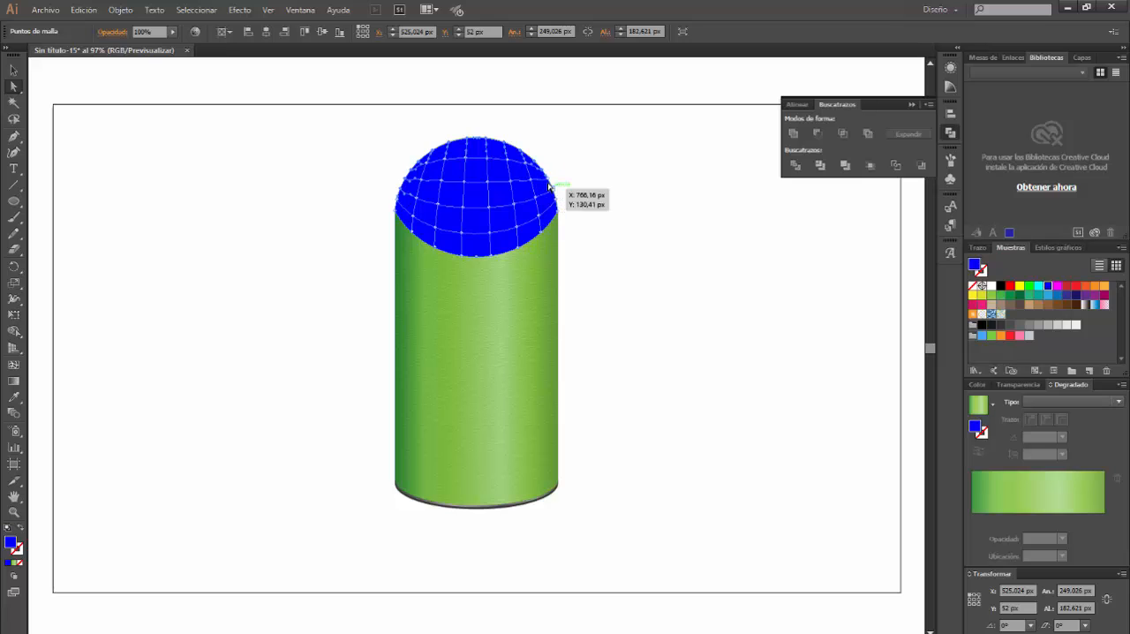
pyautogui.keyDown('shift'); pyautogui.click(548, 180); pyautogui.keyUp('shift')
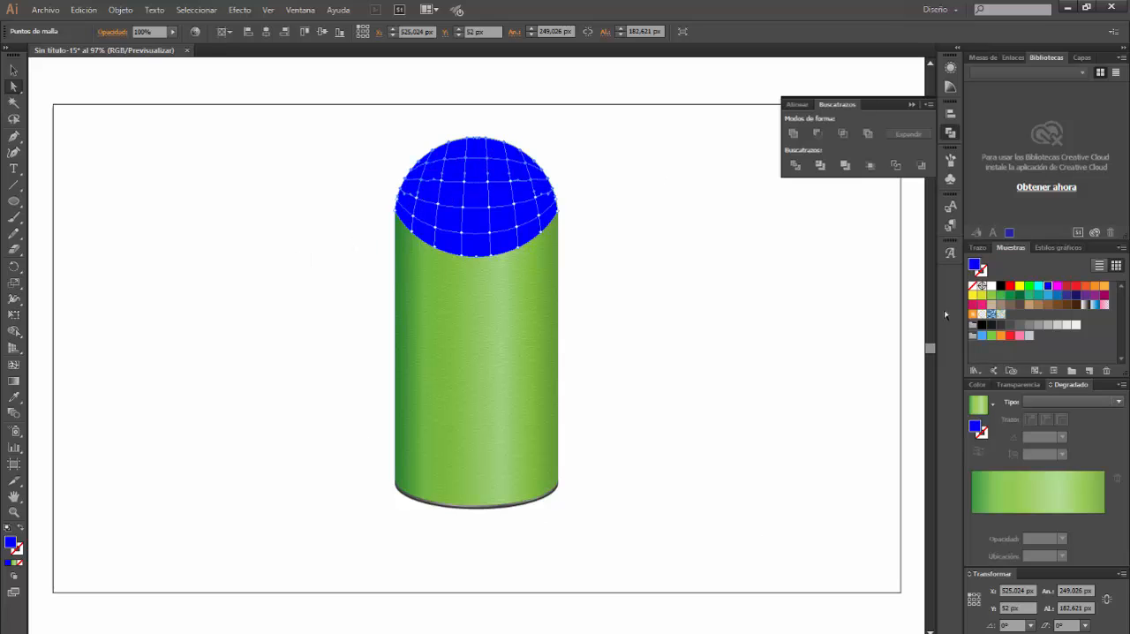
pyautogui.doubleClick(977, 265)
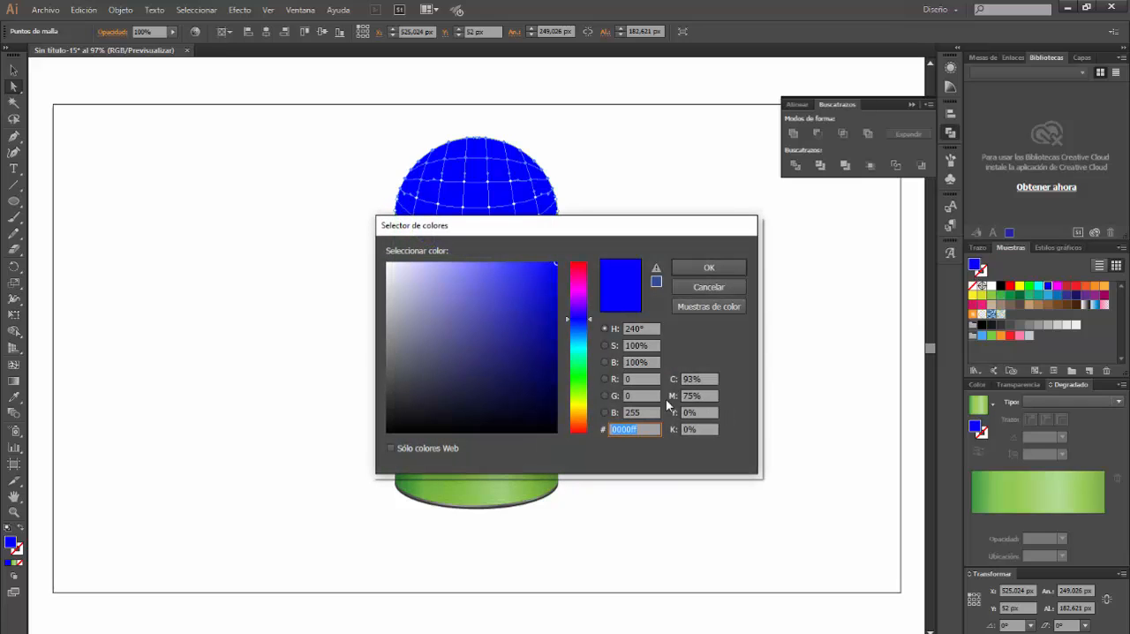
pyautogui.click(628, 379)
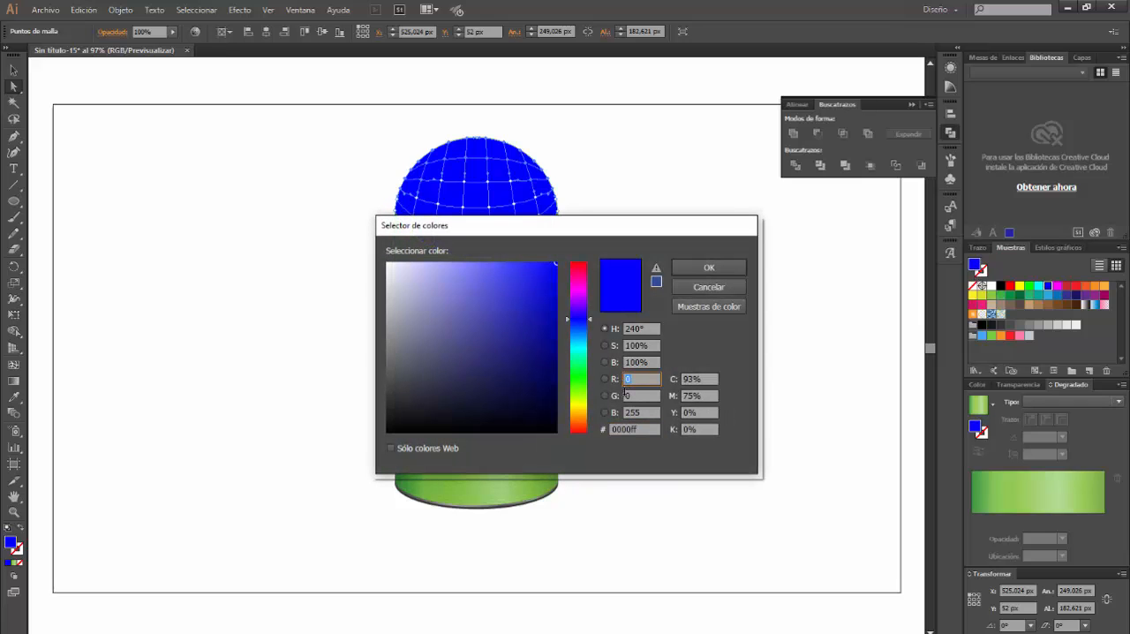
pyautogui.click(624, 395)
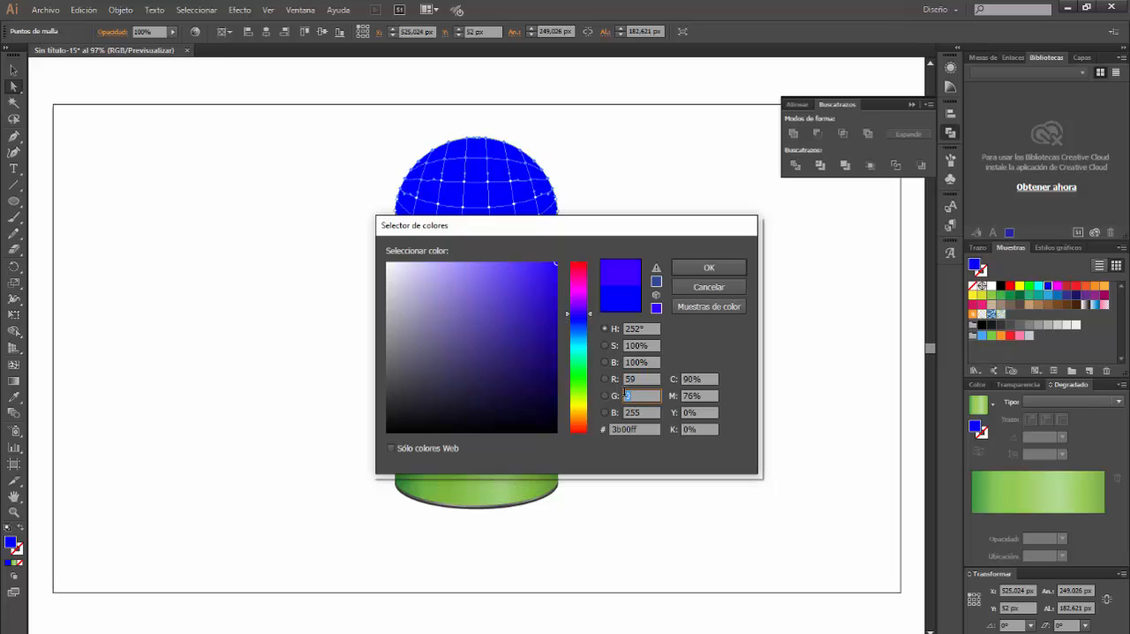
pyautogui.write('151')
pyautogui.press('Tab')
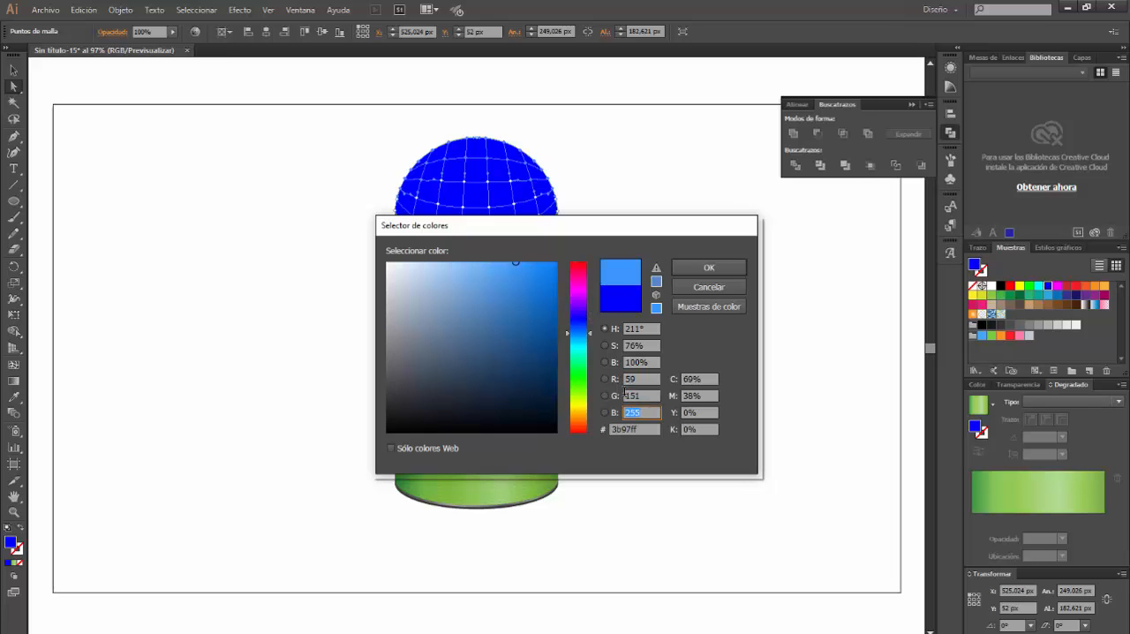
pyautogui.write('69')
pyautogui.press('Return')
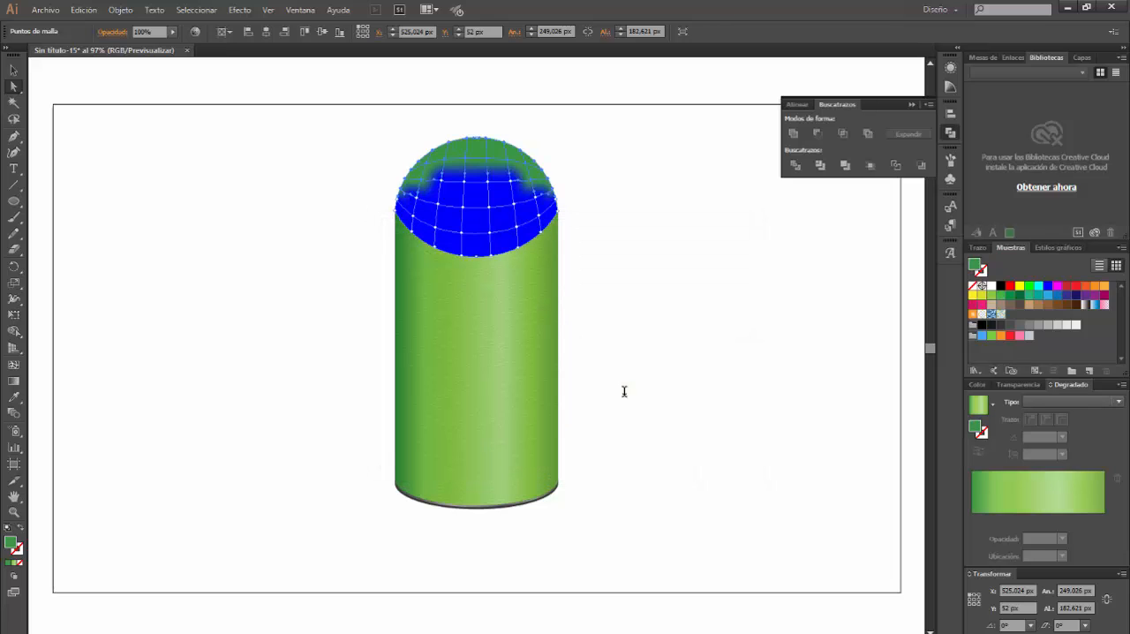
# Recolour the central mesh points of the cap's first still-blue row with RGB 118, 171, 76
pyautogui.click(465, 183)
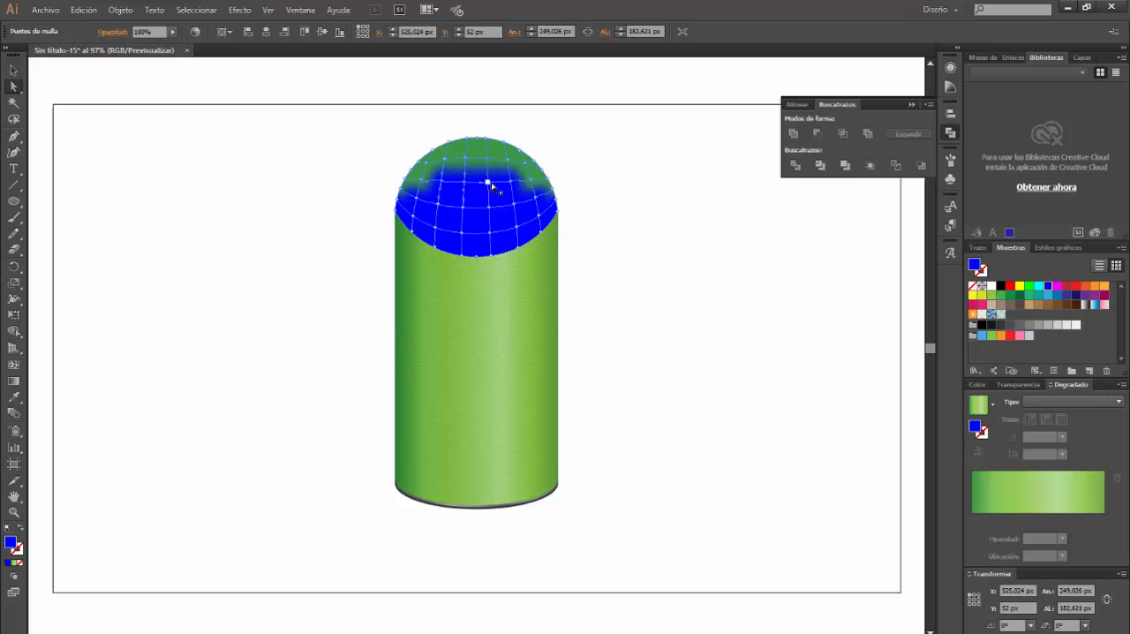
pyautogui.keyDown('shift'); pyautogui.click(488, 182); pyautogui.keyUp('shift')
pyautogui.keyDown('shift'); pyautogui.click(511, 182); pyautogui.keyUp('shift')
pyautogui.doubleClick(974, 266)
pyautogui.doubleClick(632, 378)
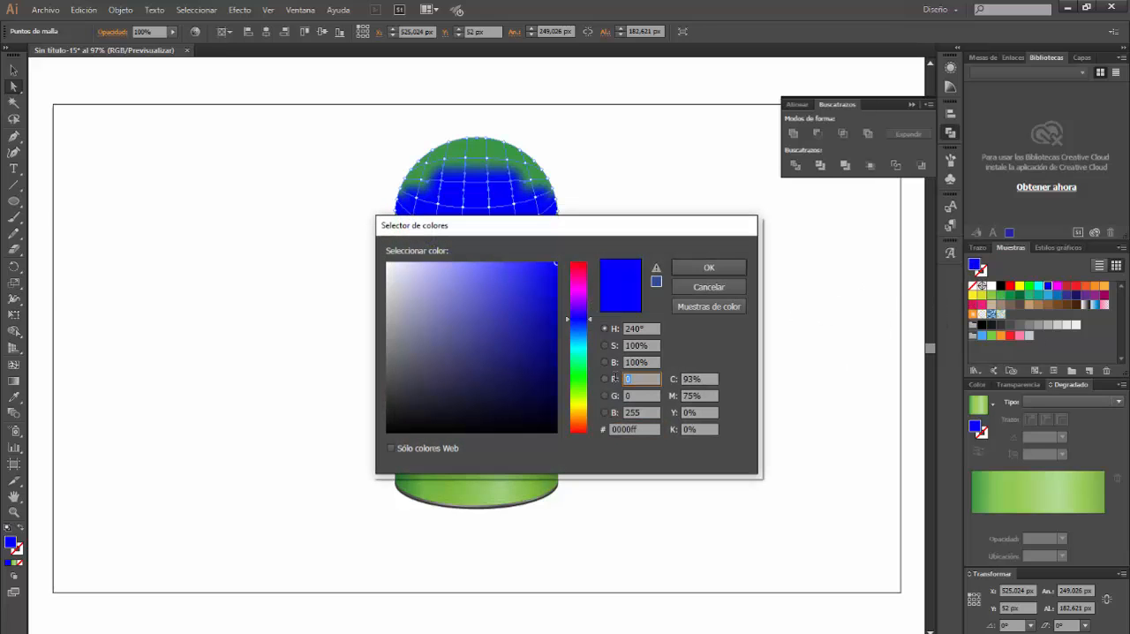
pyautogui.write('118')
pyautogui.press('Tab')
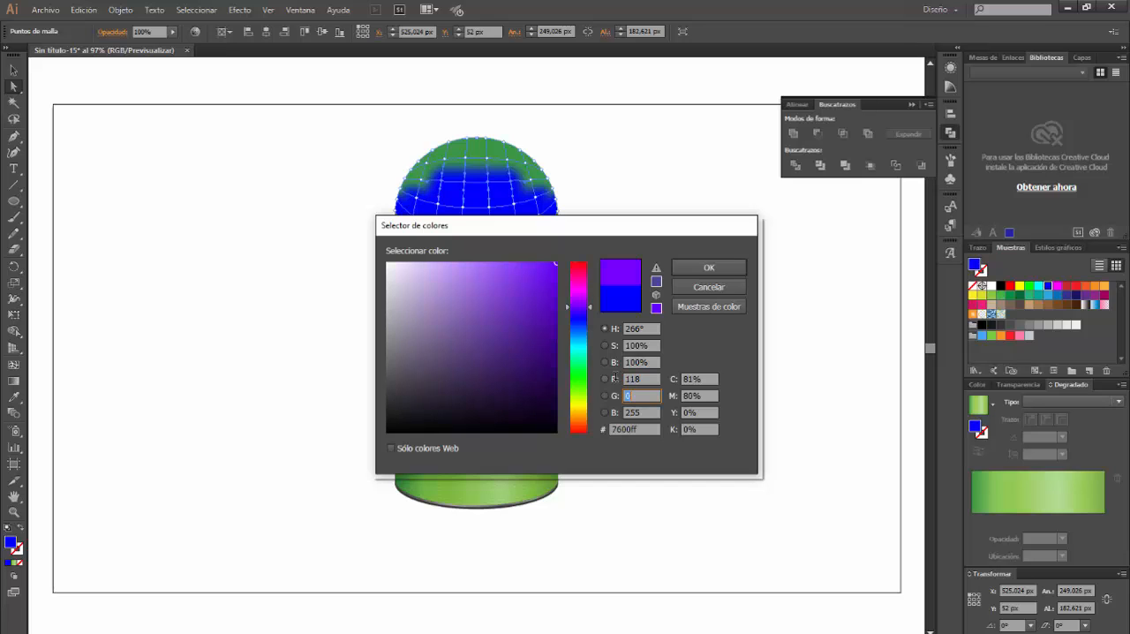
pyautogui.press('Tab')
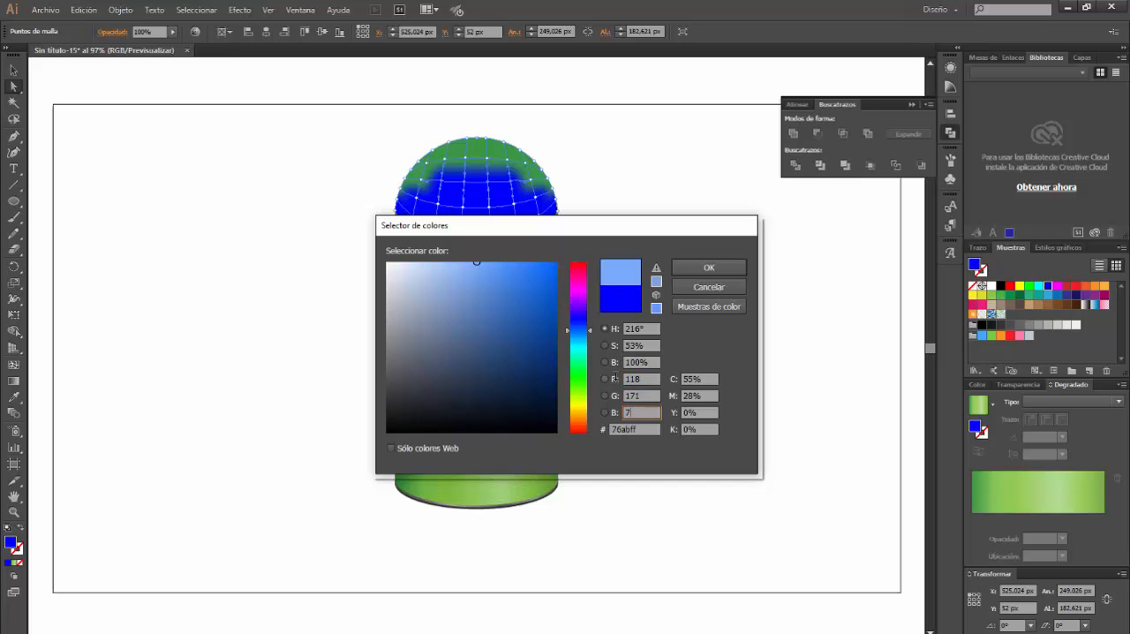
pyautogui.write('76')
pyautogui.press('Return')
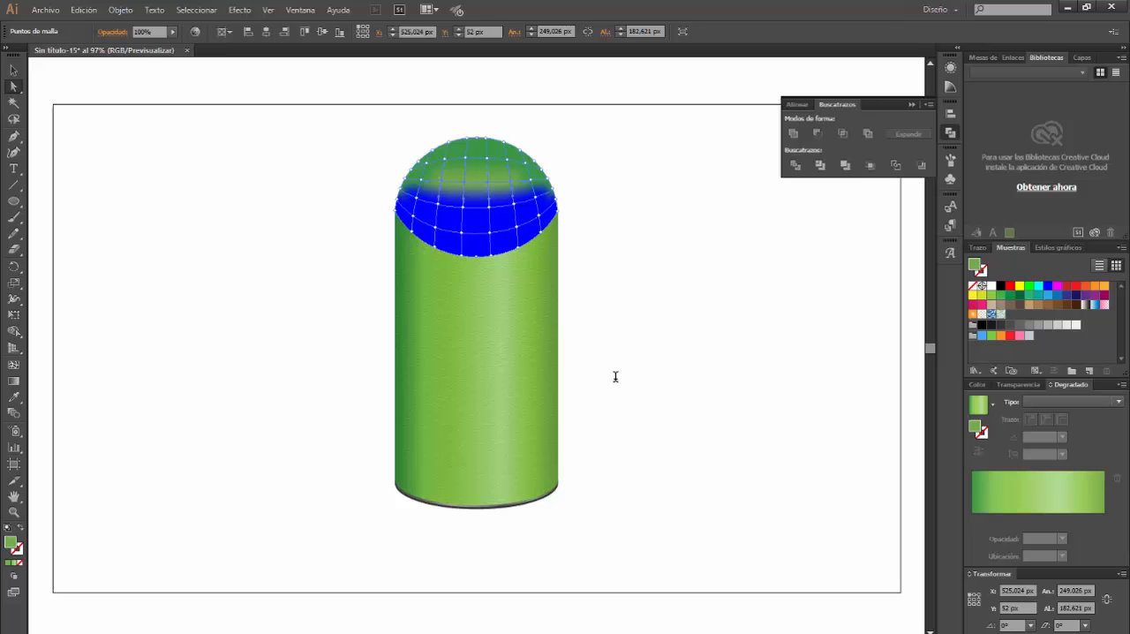
# Recolour the two centre points and the two outer inner points of the cap's next mesh row with RGB 151, 202, 84
pyautogui.click(416, 199)
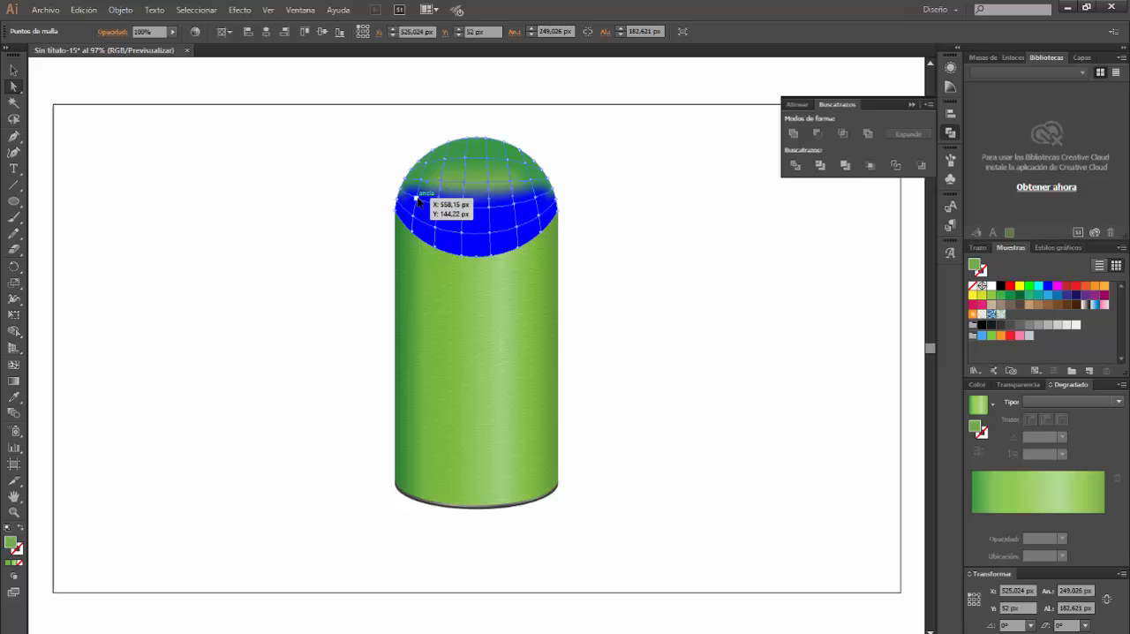
pyautogui.keyDown('shift'); pyautogui.click(463, 209); pyautogui.keyUp('shift')
pyautogui.keyDown('shift'); pyautogui.click(488, 209); pyautogui.keyUp('shift')
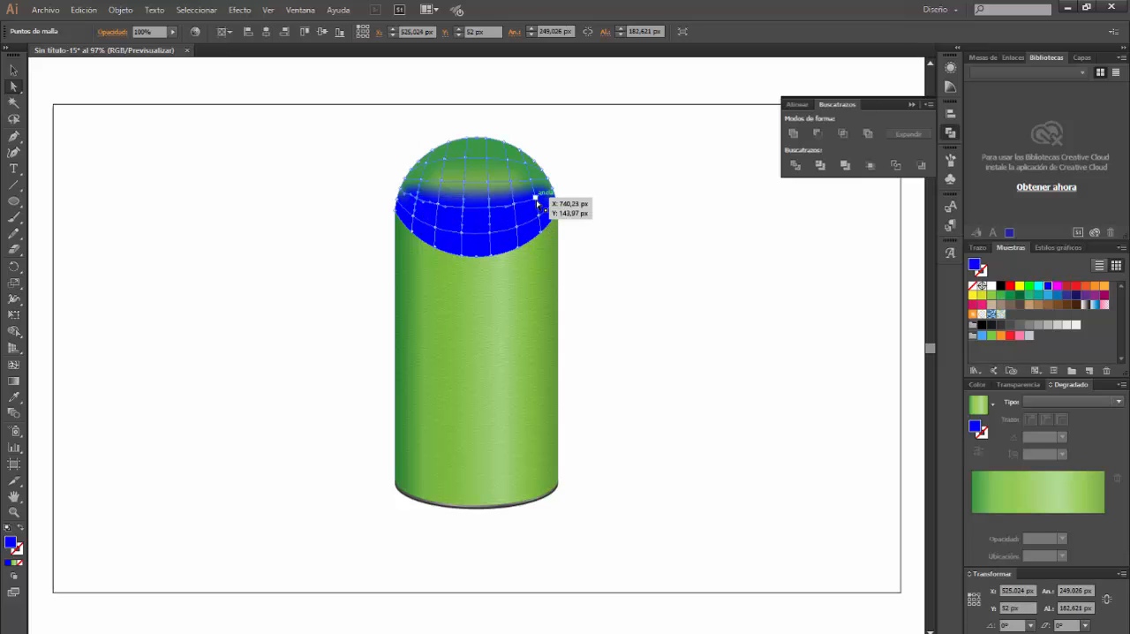
pyautogui.doubleClick(974, 265)
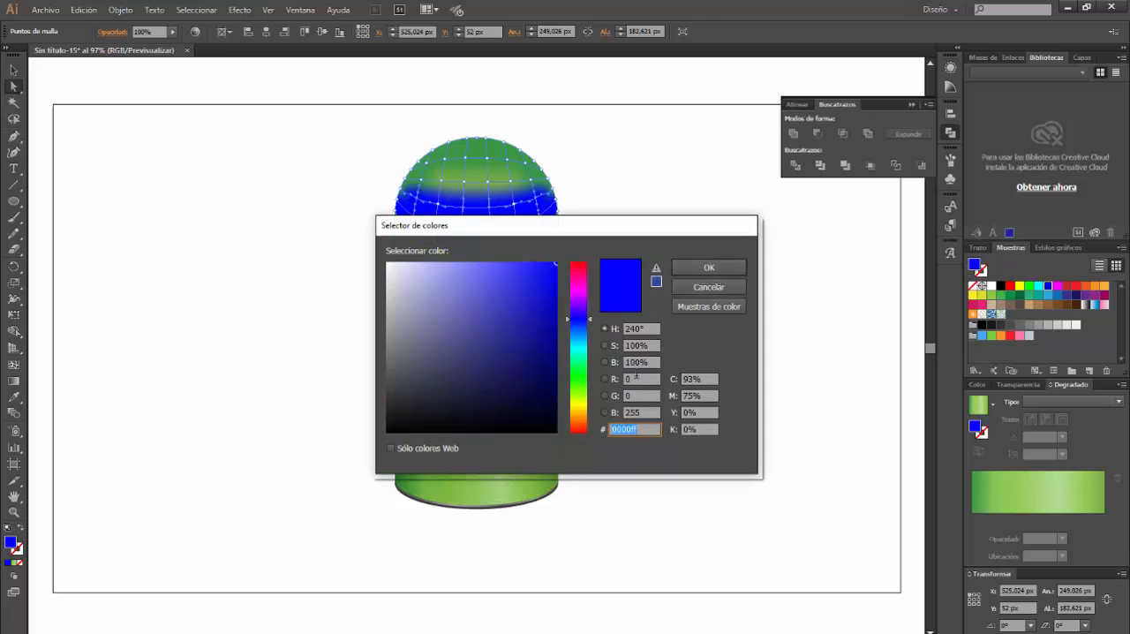
pyautogui.click(635, 378)
pyautogui.write('151')
pyautogui.press('Tab')
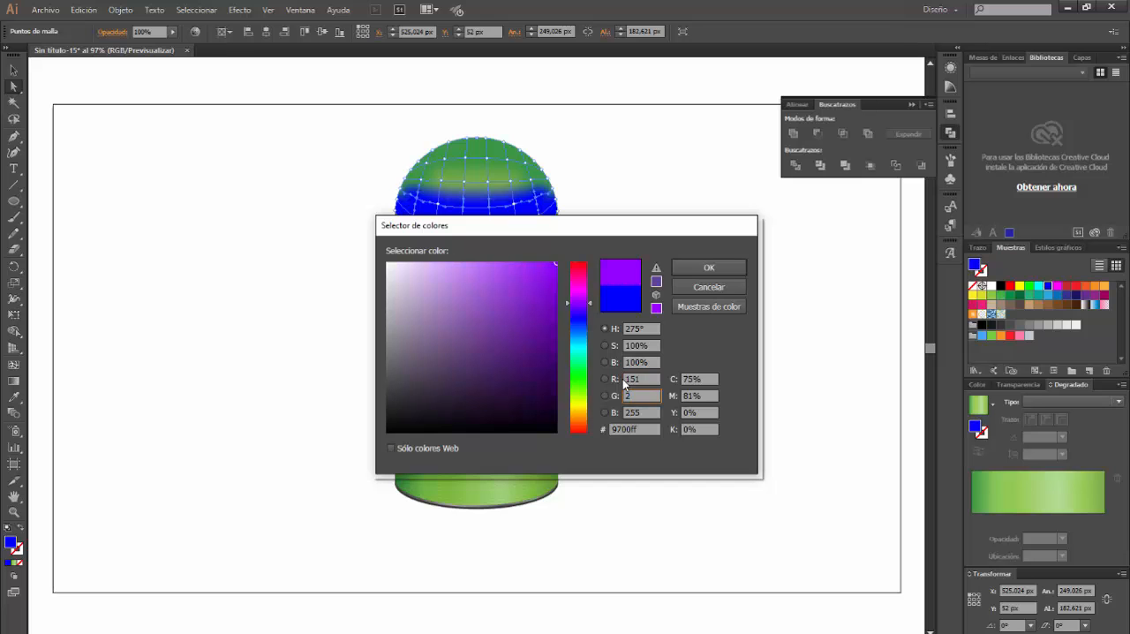
pyautogui.write('202')
pyautogui.press('Tab')
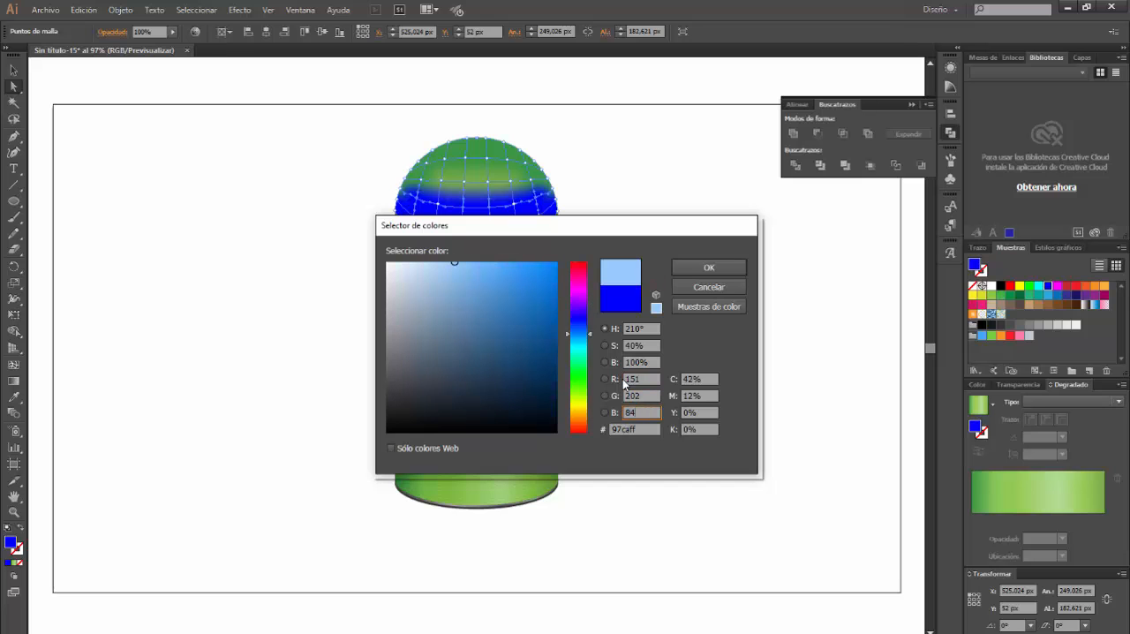
pyautogui.press('Return')
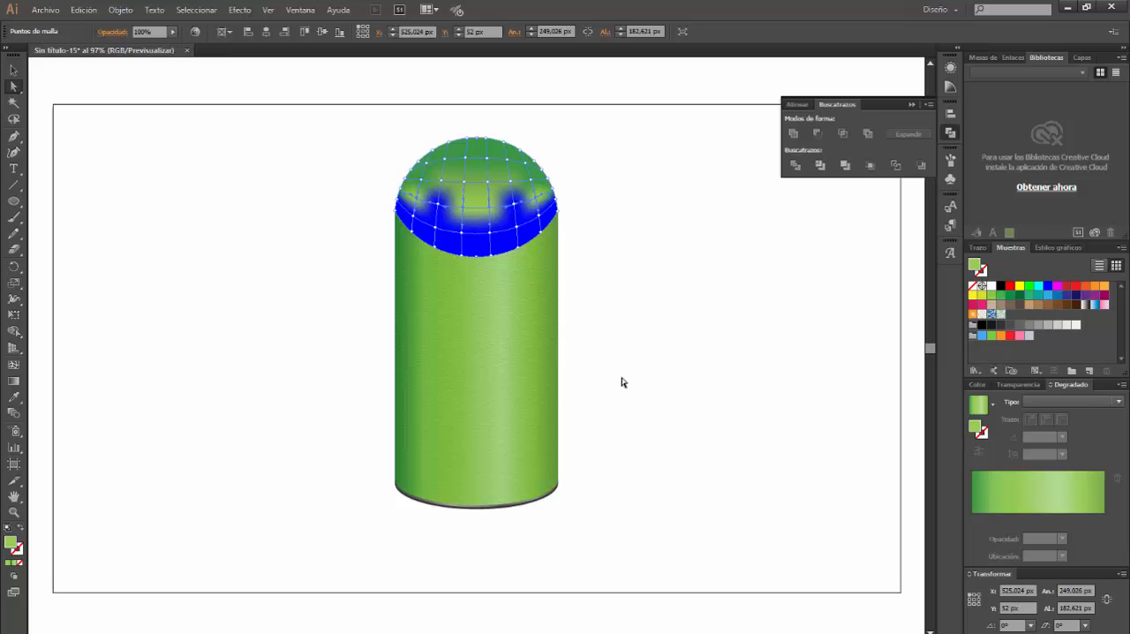
# Recolour the mesh points on the cap's left and right edges at that same row with RGB 138, 199, 89
pyautogui.click(401, 201)
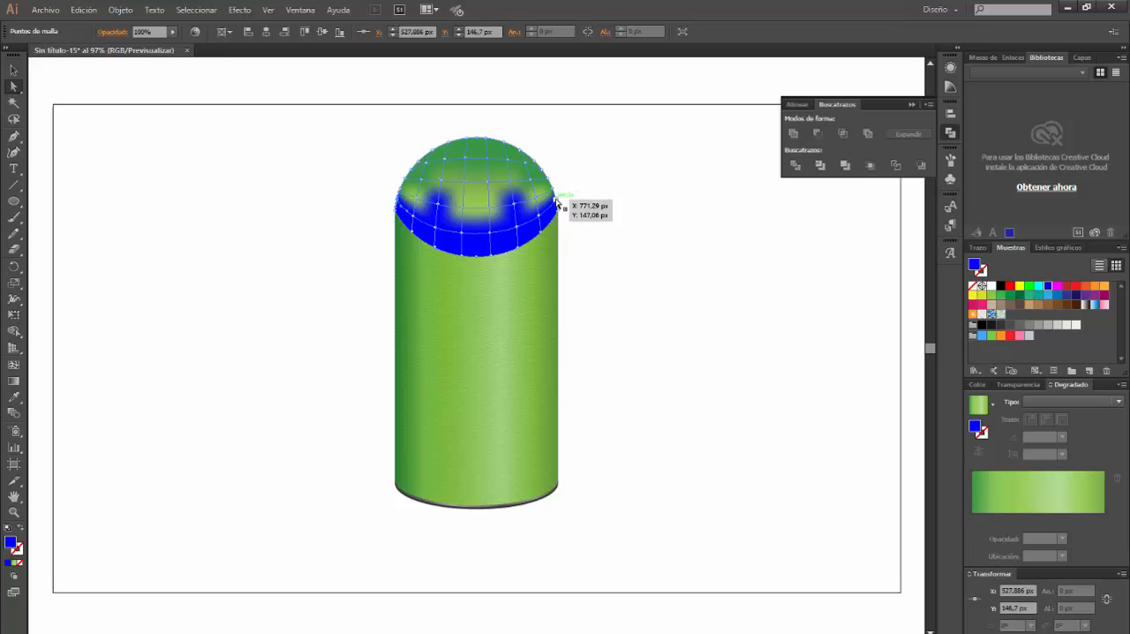
pyautogui.click(556, 203)
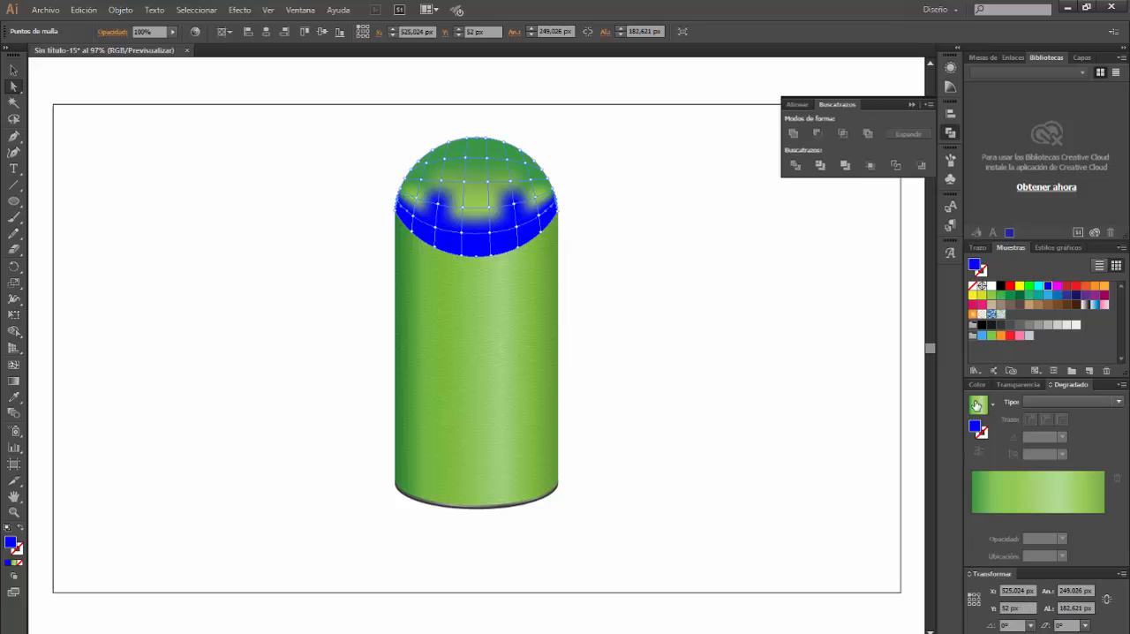
pyautogui.doubleClick(975, 265)
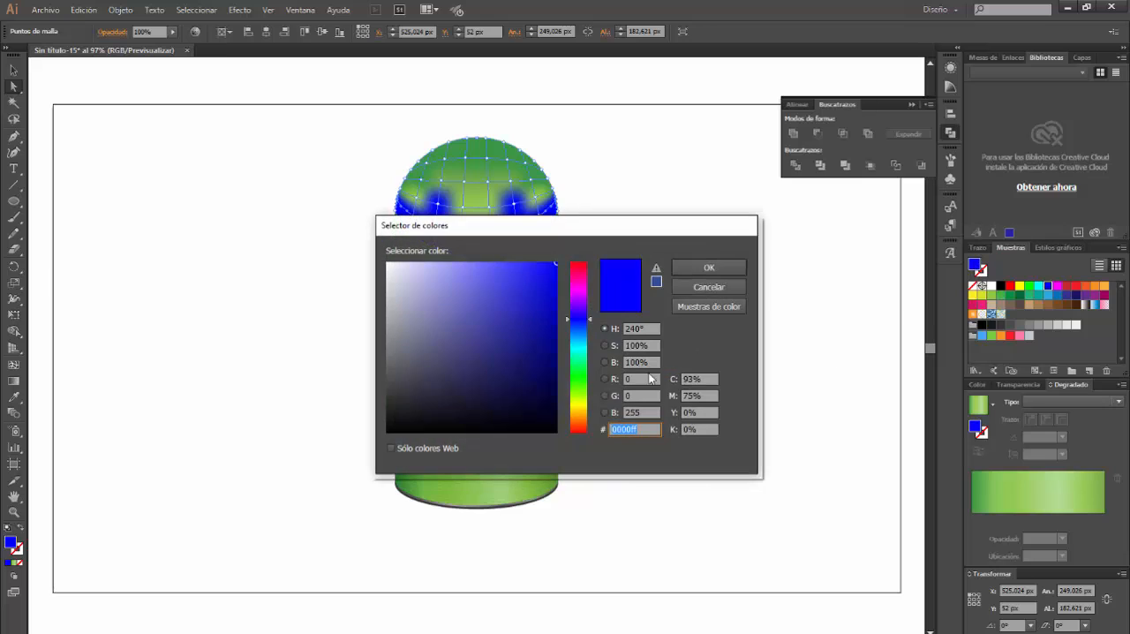
pyautogui.click(637, 379)
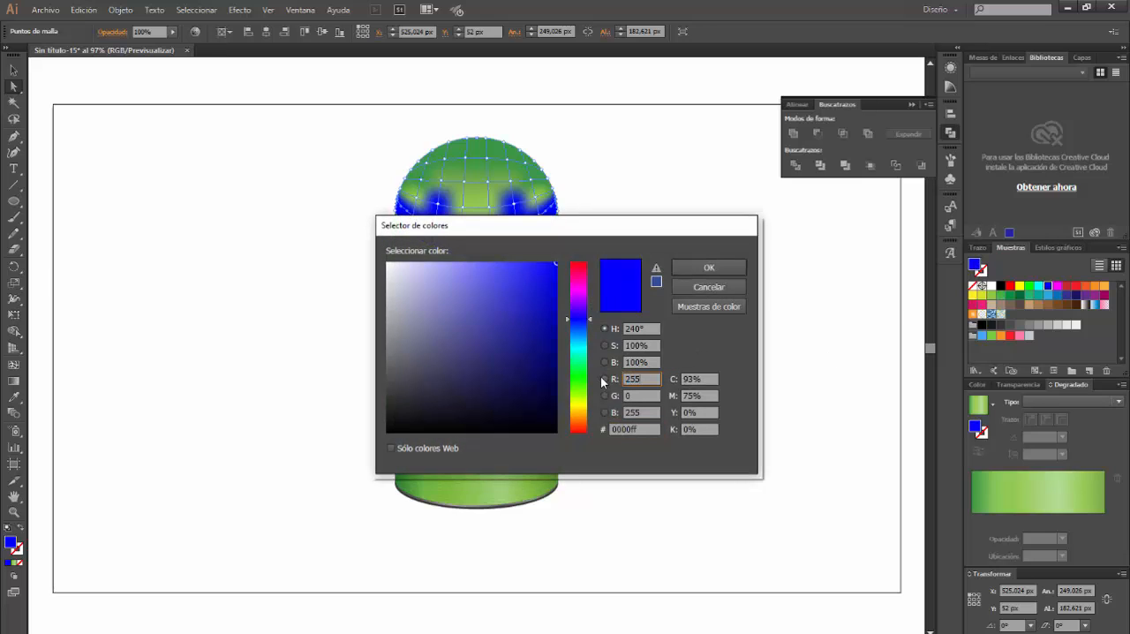
pyautogui.write('255')
pyautogui.press('BackSpace')
pyautogui.press('BackSpace')
pyautogui.press('Tab')
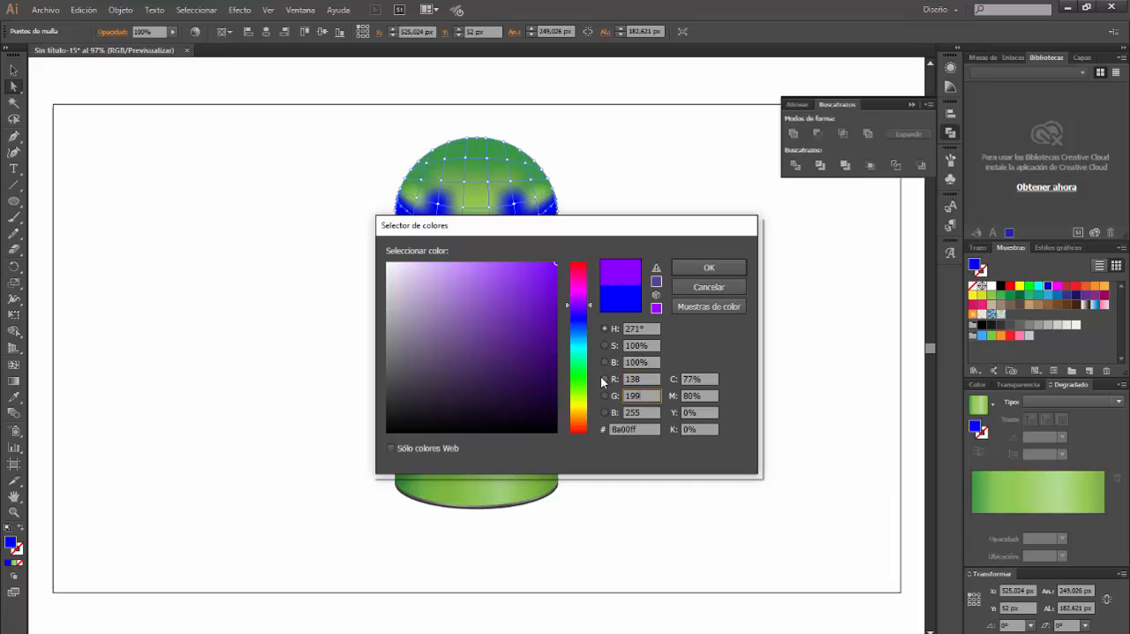
pyautogui.press('Tab')
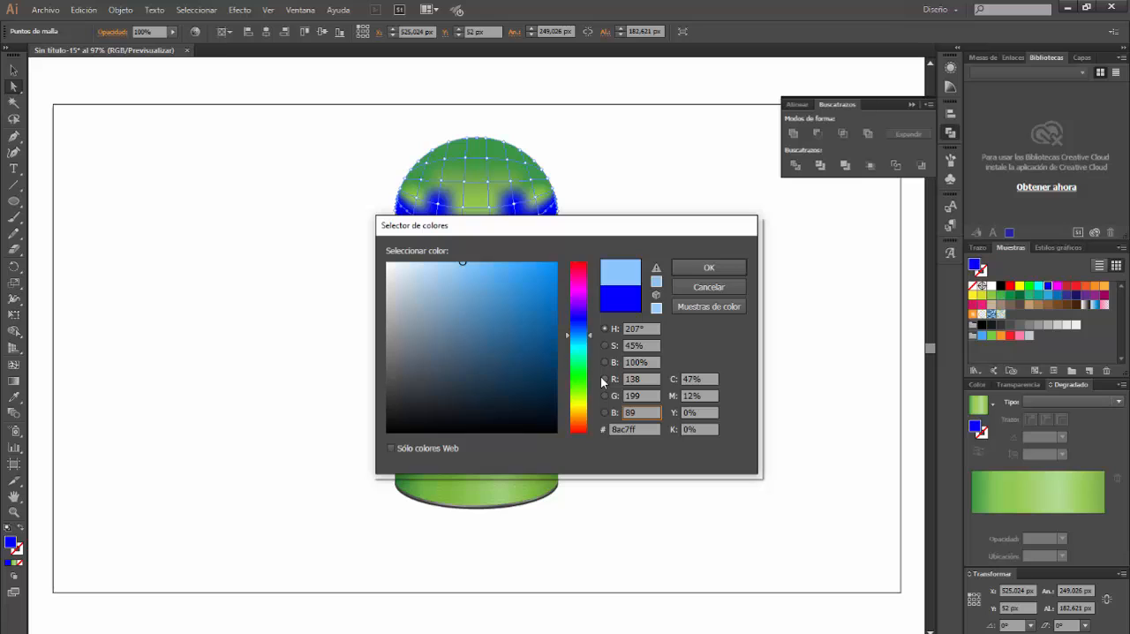
pyautogui.write('0')
pyautogui.press('Return')
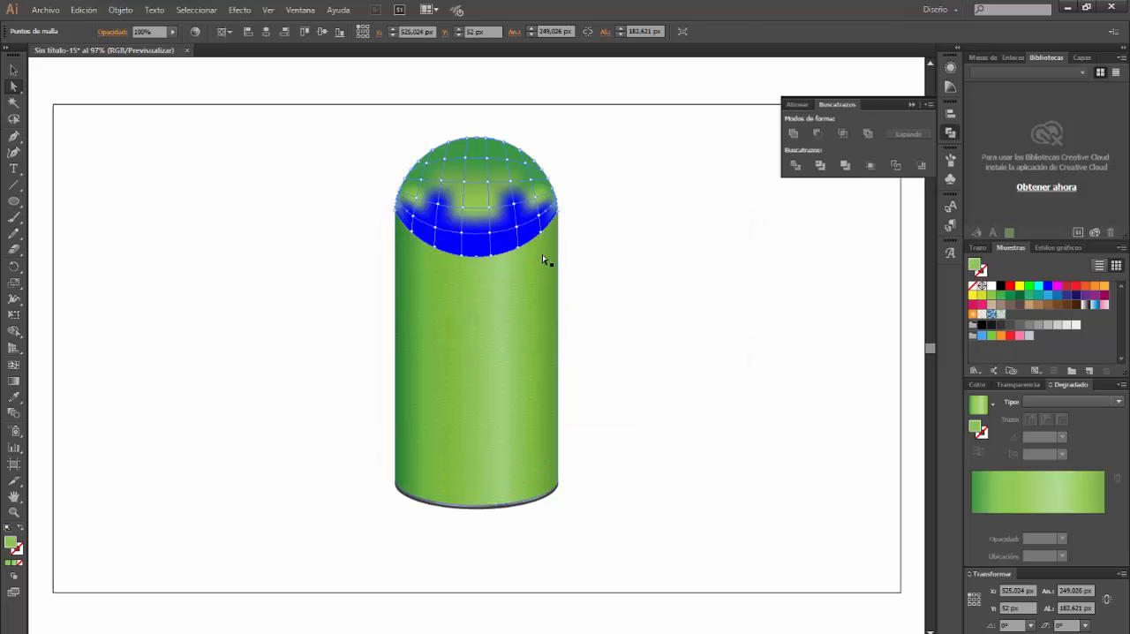
# Recolour all remaining blue mesh points in the cap's lower part, including its bottom edge, with white (ffffff)
pyautogui.click(555, 219)
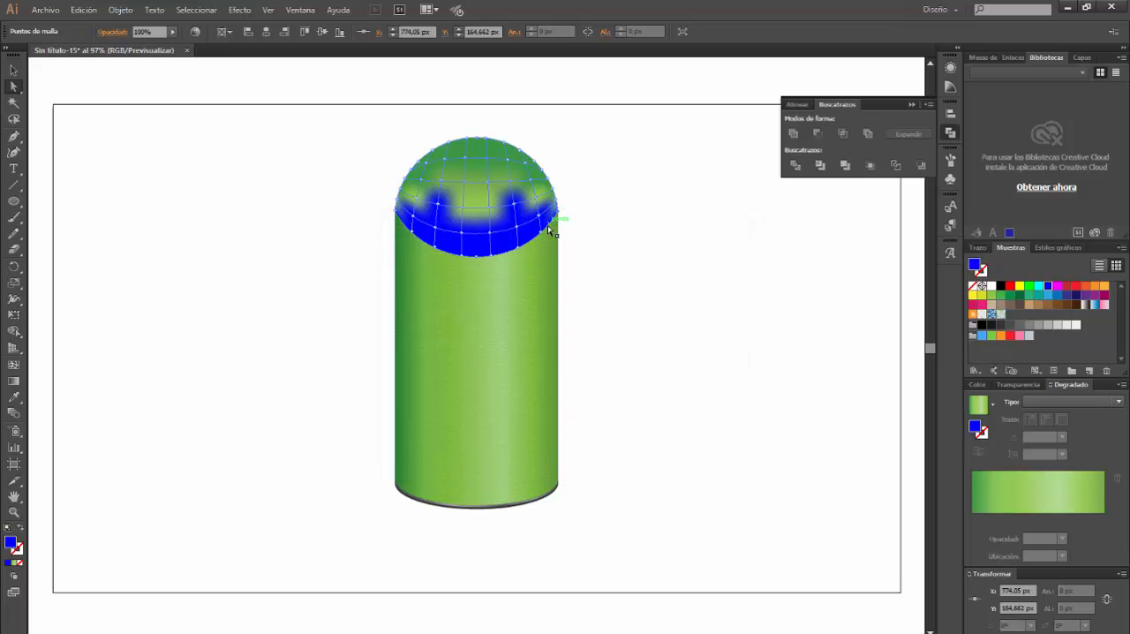
pyautogui.keyDown('shift'); pyautogui.click(541, 231); pyautogui.keyUp('shift')
pyautogui.keyDown('shift'); pyautogui.click(517, 247); pyautogui.keyUp('shift')
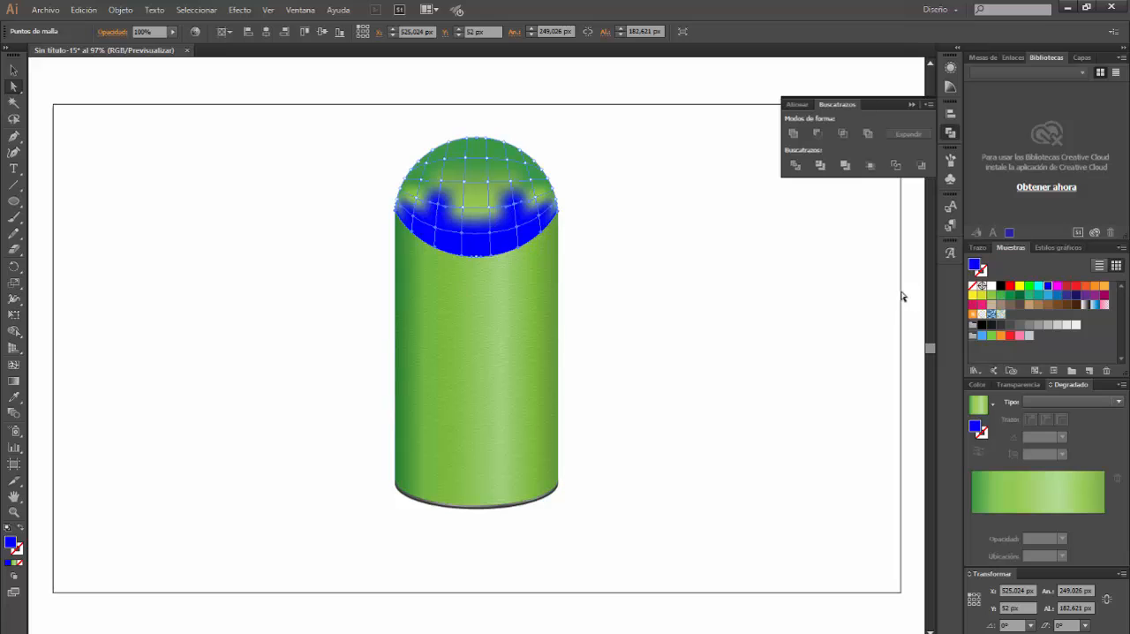
pyautogui.doubleClick(976, 267)
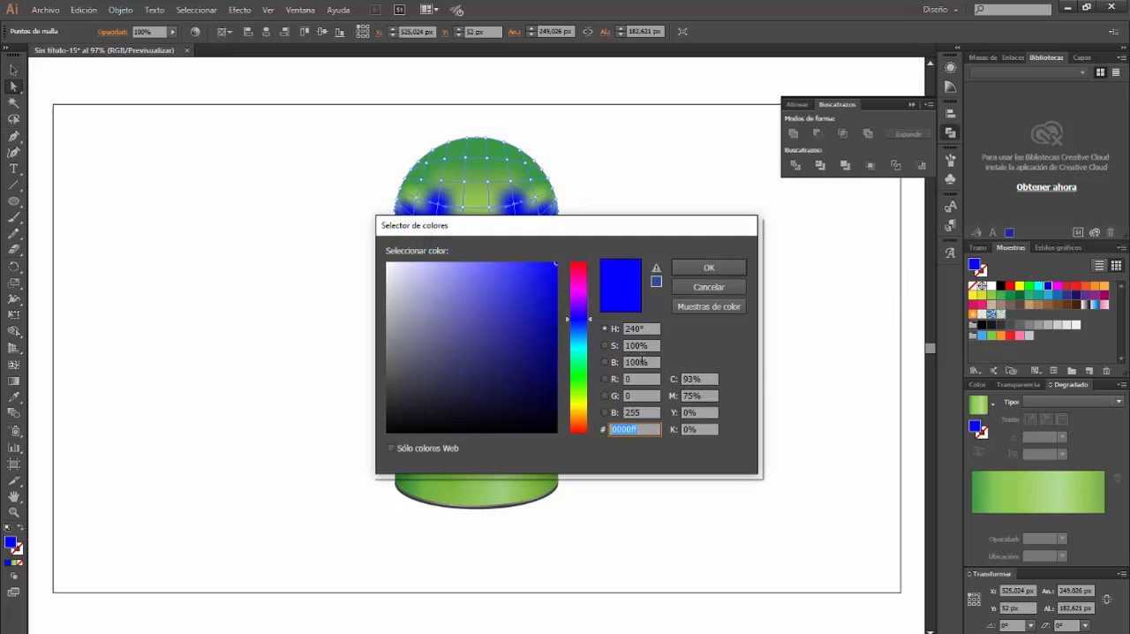
pyautogui.moveTo(404, 272); pyautogui.dragTo(375, 247)
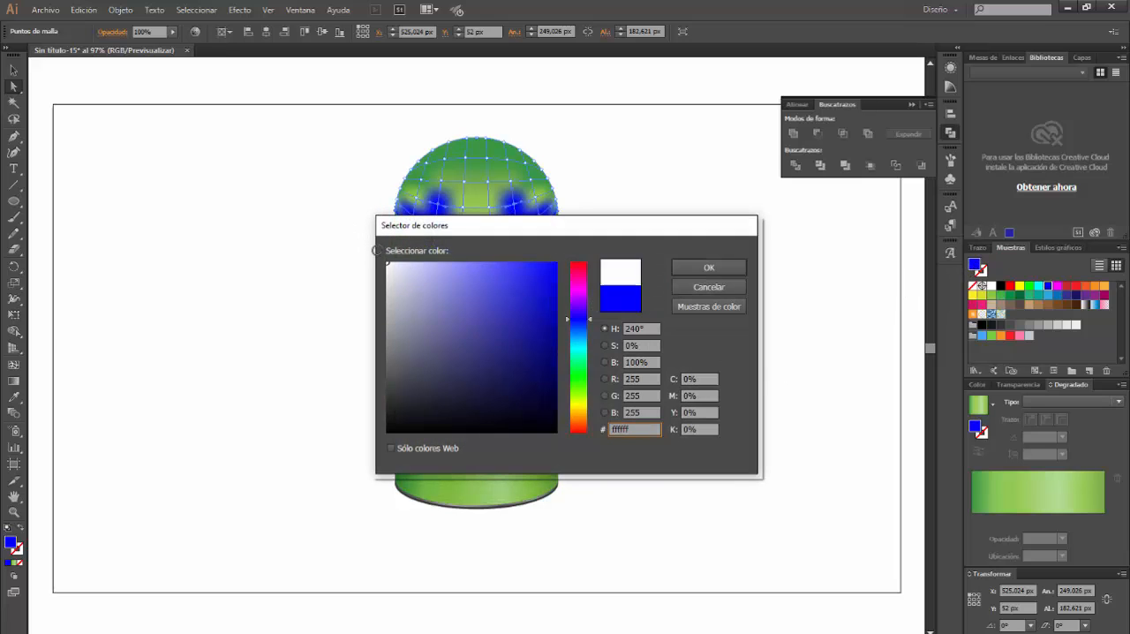
pyautogui.click(726, 268)
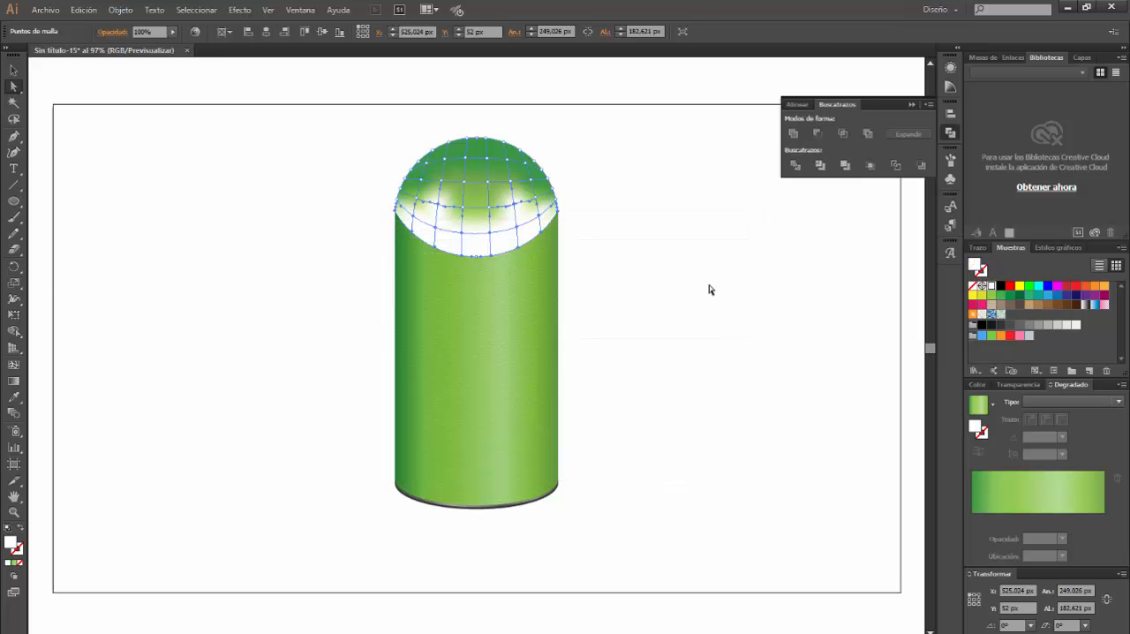
# Set the domed cap mesh's blending mode to Multiplicar with 40% opacity
pyautogui.click(14, 69)
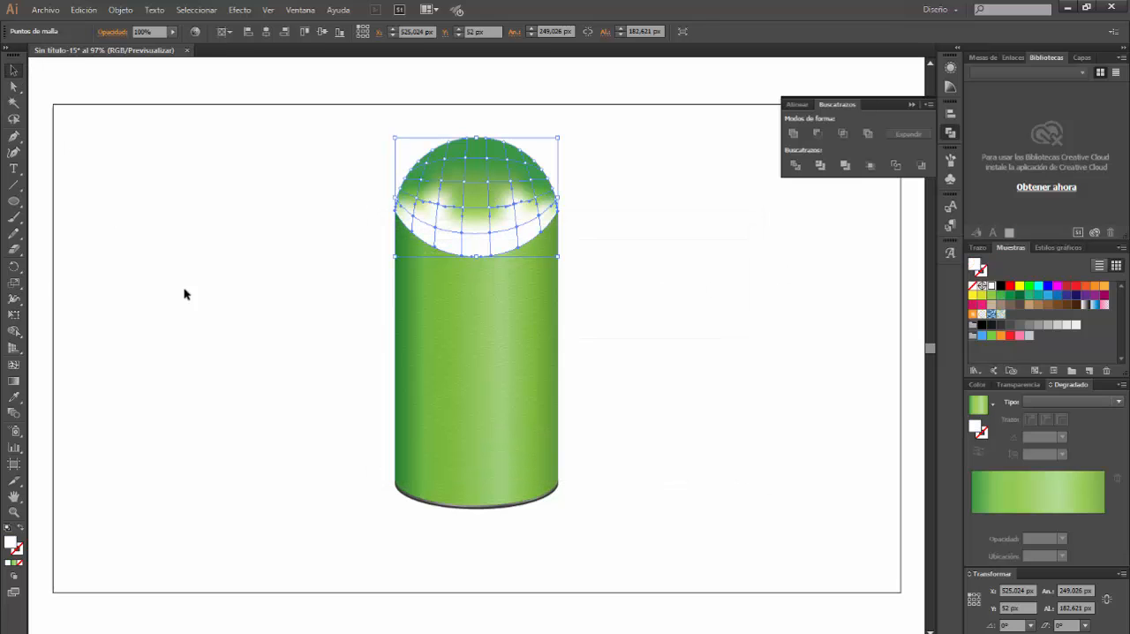
pyautogui.click(194, 304)
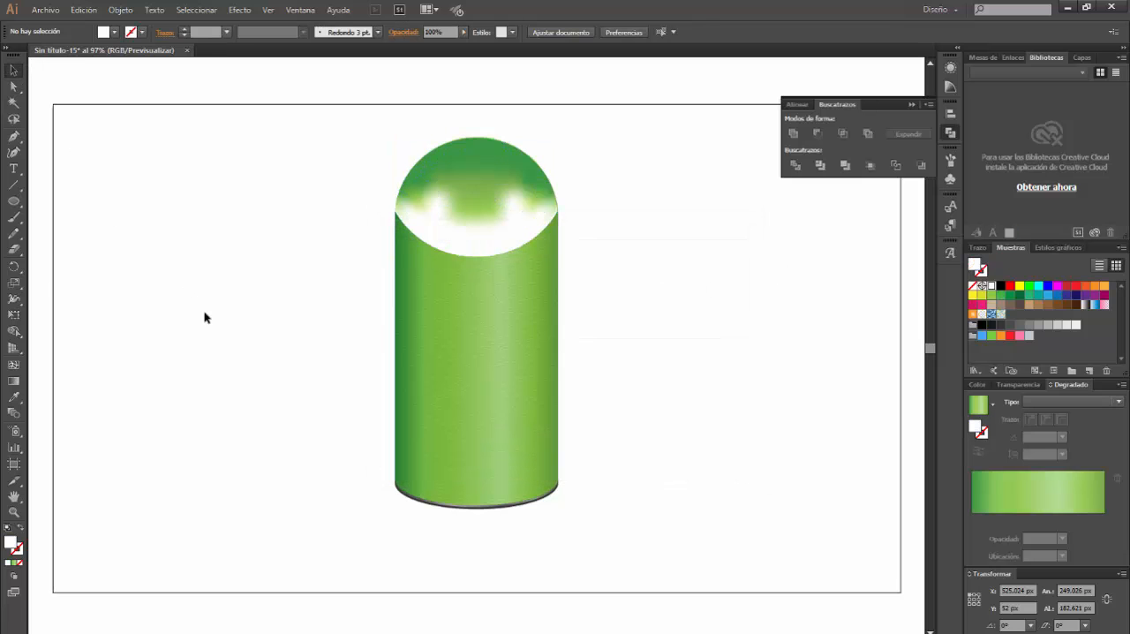
pyautogui.click(506, 195)
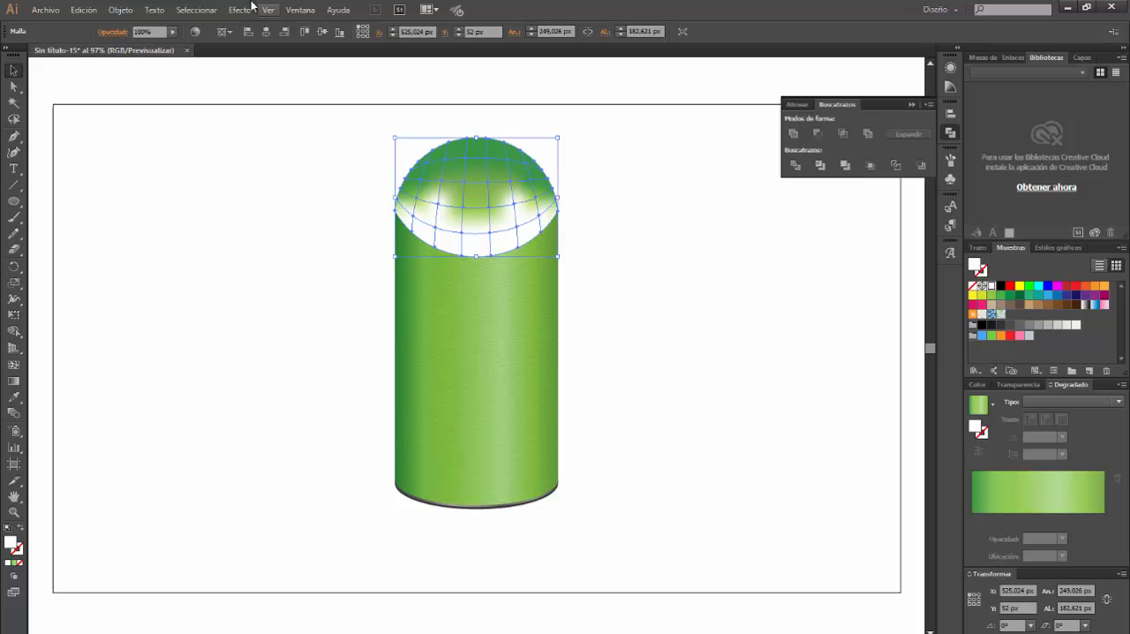
pyautogui.click(300, 10)
pyautogui.click(369, 142)
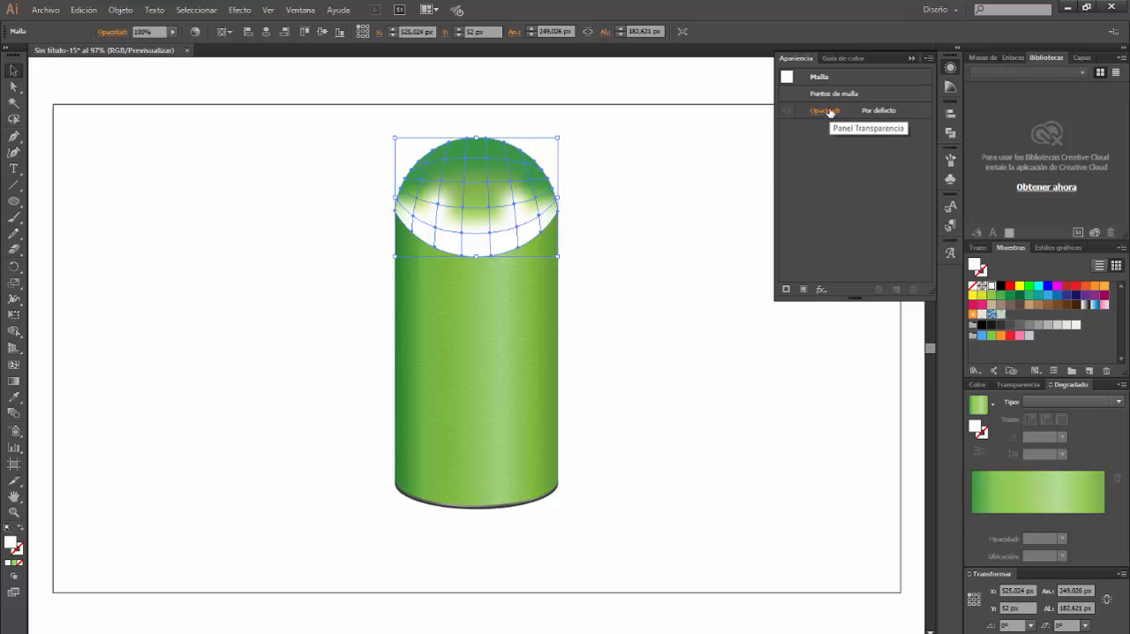
pyautogui.click(828, 111)
pyautogui.click(729, 136)
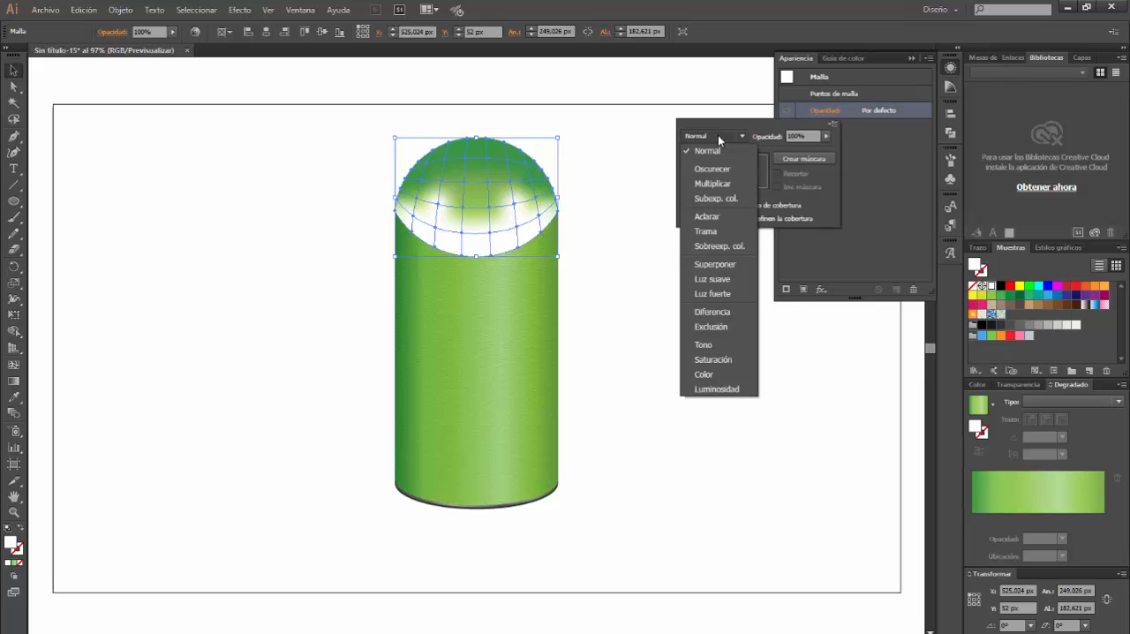
pyautogui.click(712, 183)
pyautogui.click(792, 135)
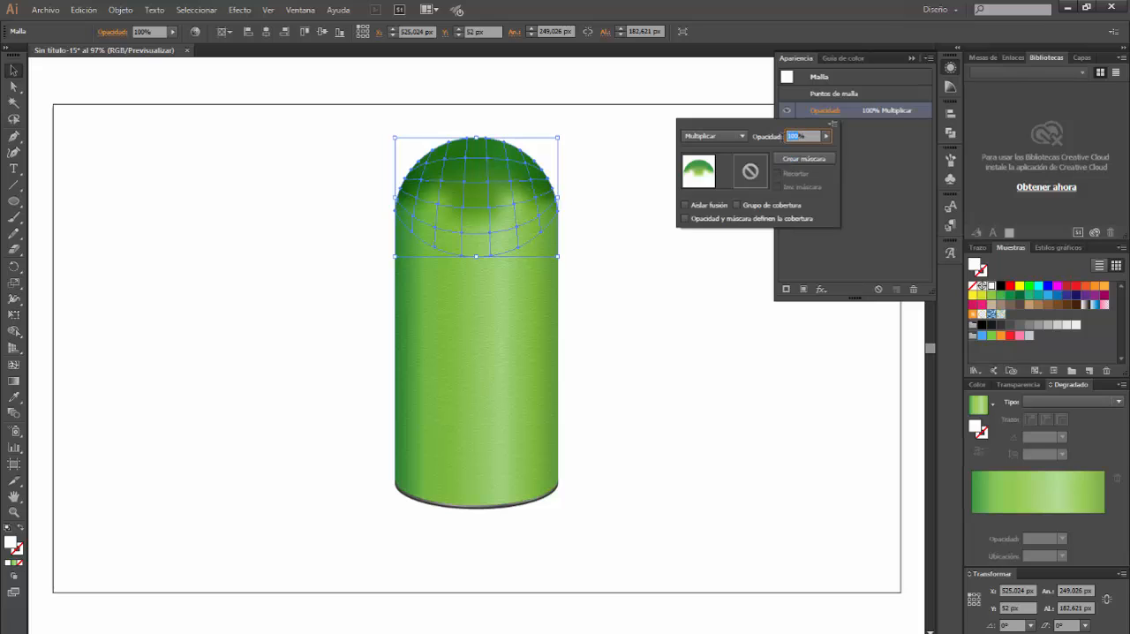
pyautogui.press('Return')
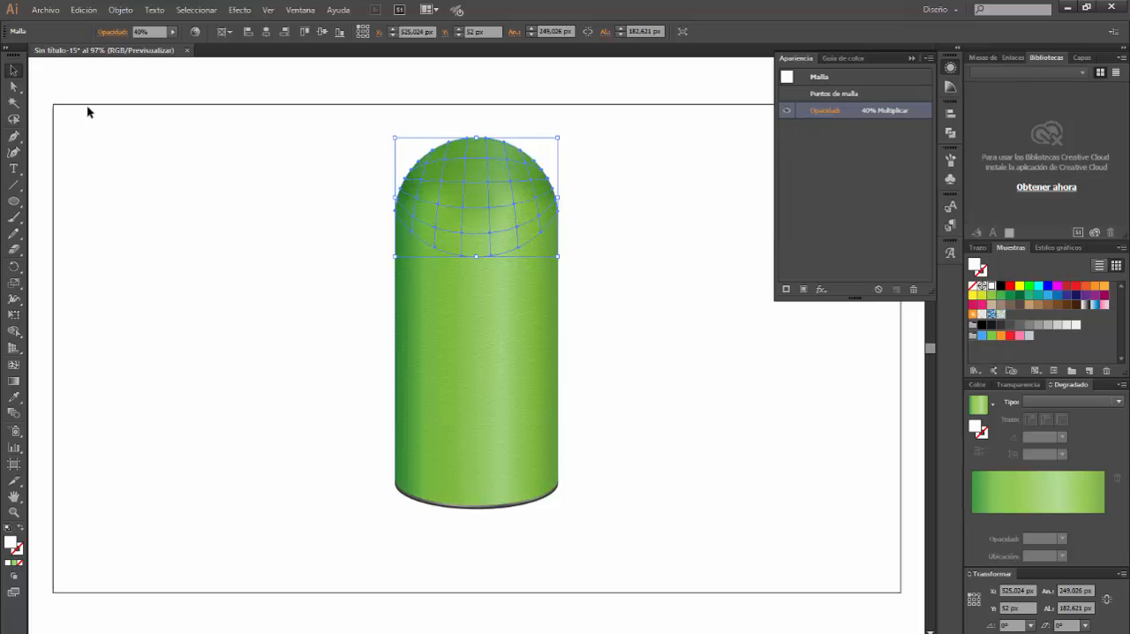
pyautogui.click(173, 195)
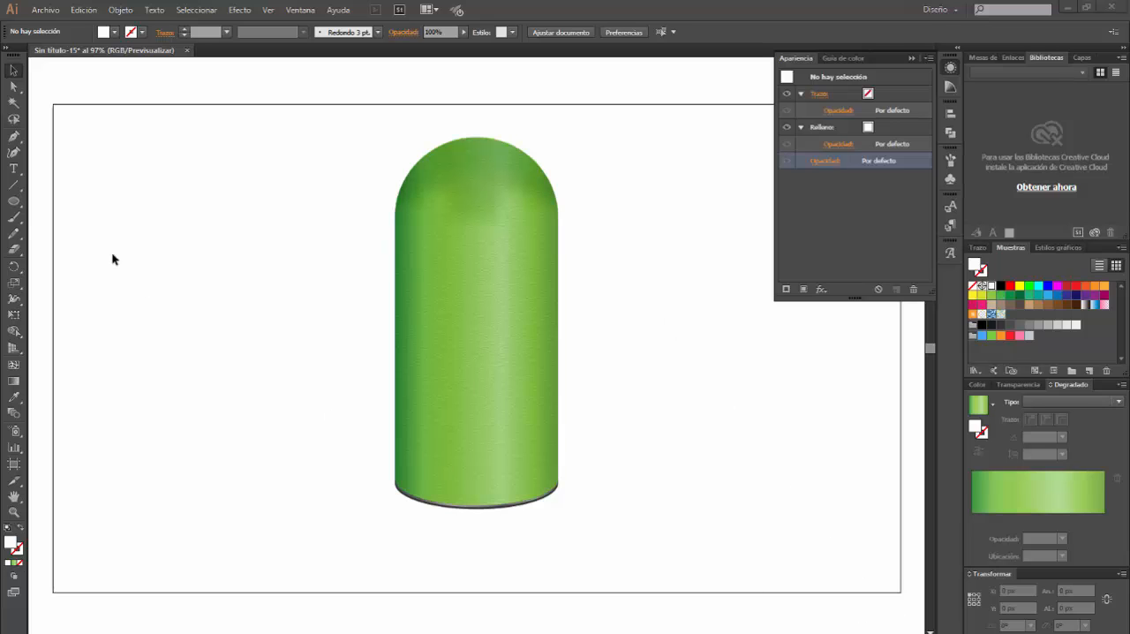
# Draw a narrow upright ellipse about 58 × 153 px at the body's upper left, shift it outward and tilt it slightly clockwise
pyautogui.click(14, 201)
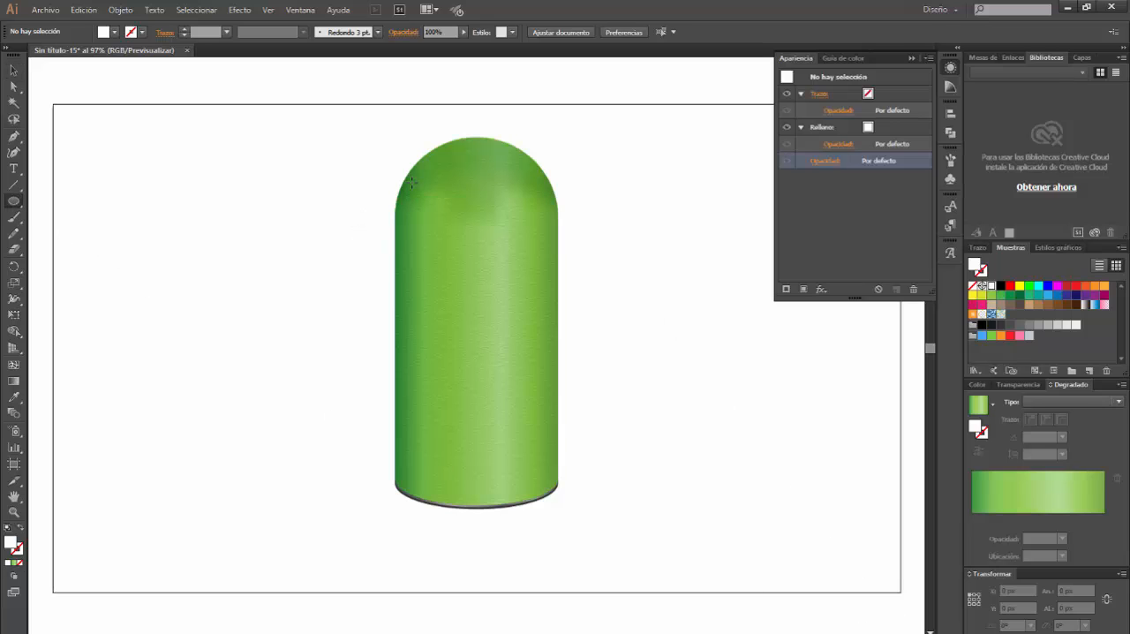
pyautogui.moveTo(411, 182); pyautogui.dragTo(449, 281)
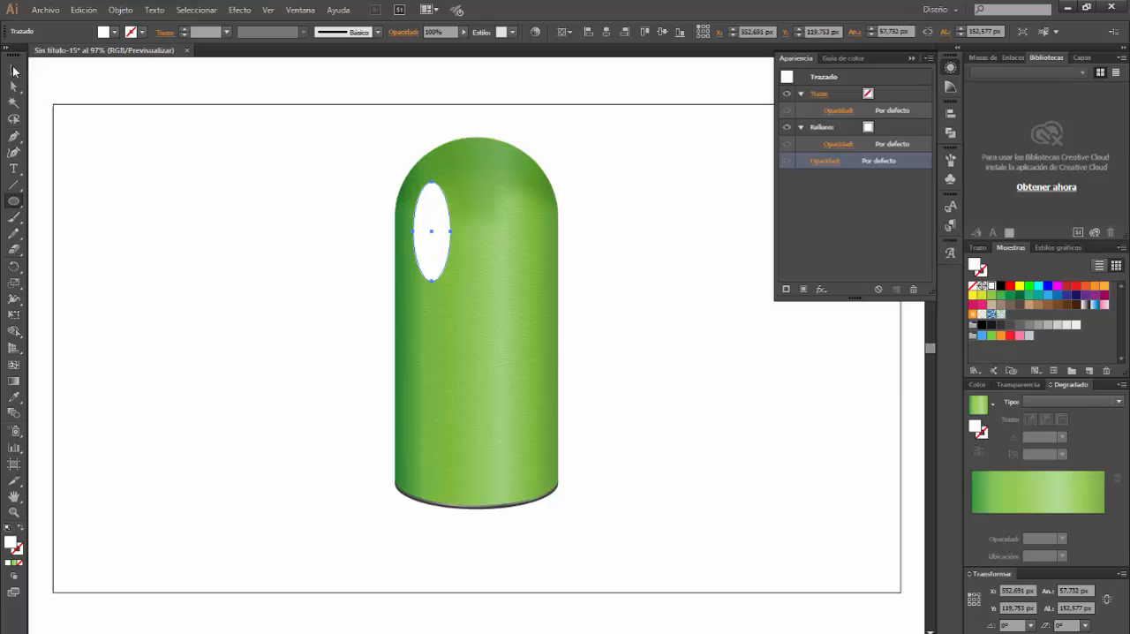
pyautogui.click(13, 70)
pyautogui.moveTo(442, 219); pyautogui.dragTo(452, 176)
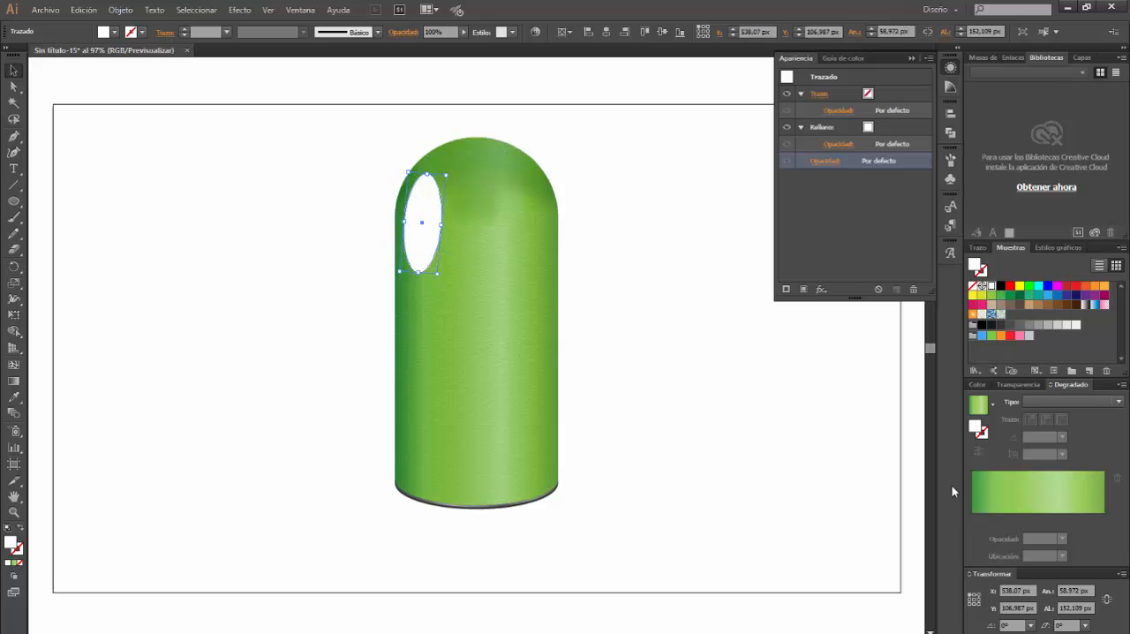
# Fill the ellipse with a two-stop radial gradient from white at the centre to black at the edge
pyautogui.click(1059, 401)
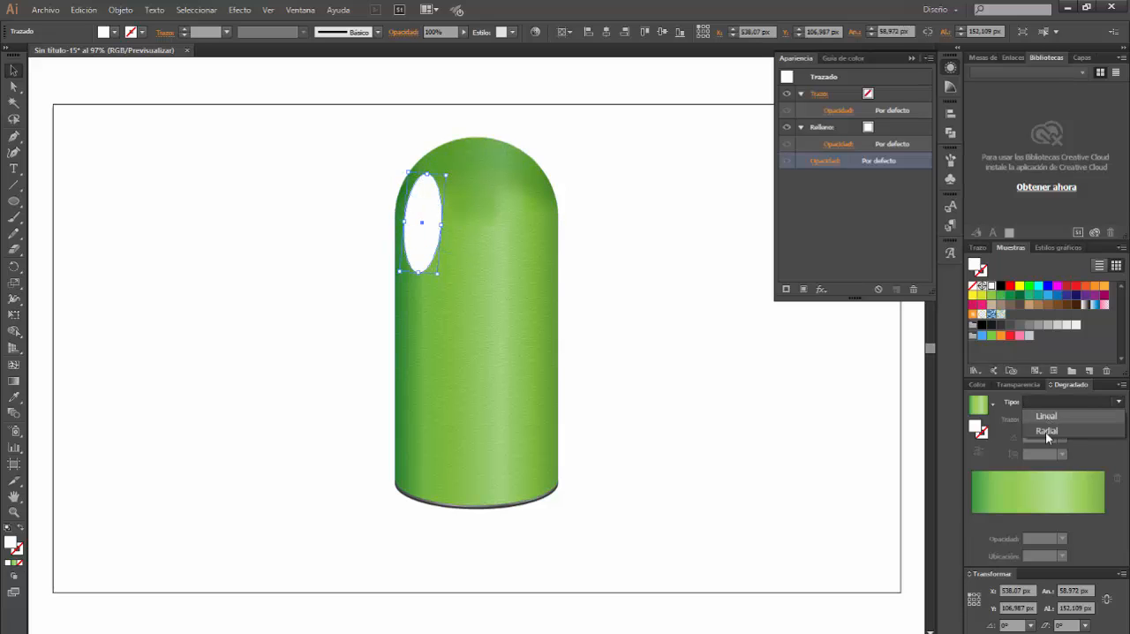
pyautogui.click(1045, 431)
pyautogui.moveTo(997, 520); pyautogui.dragTo(1086, 538)
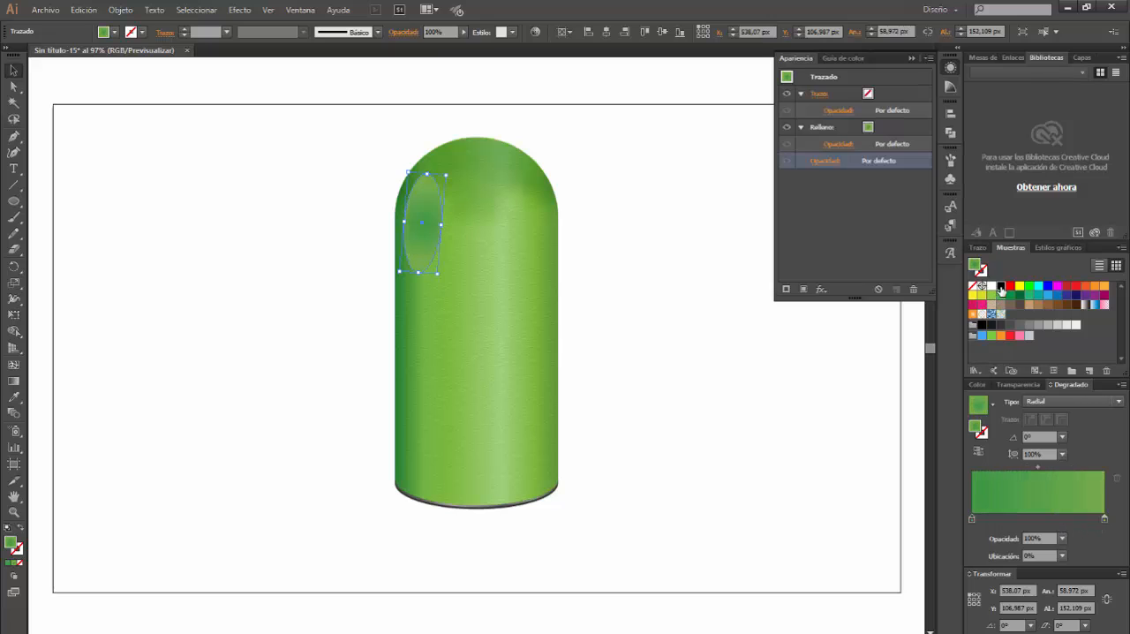
pyautogui.moveTo(1000, 285); pyautogui.dragTo(1105, 522)
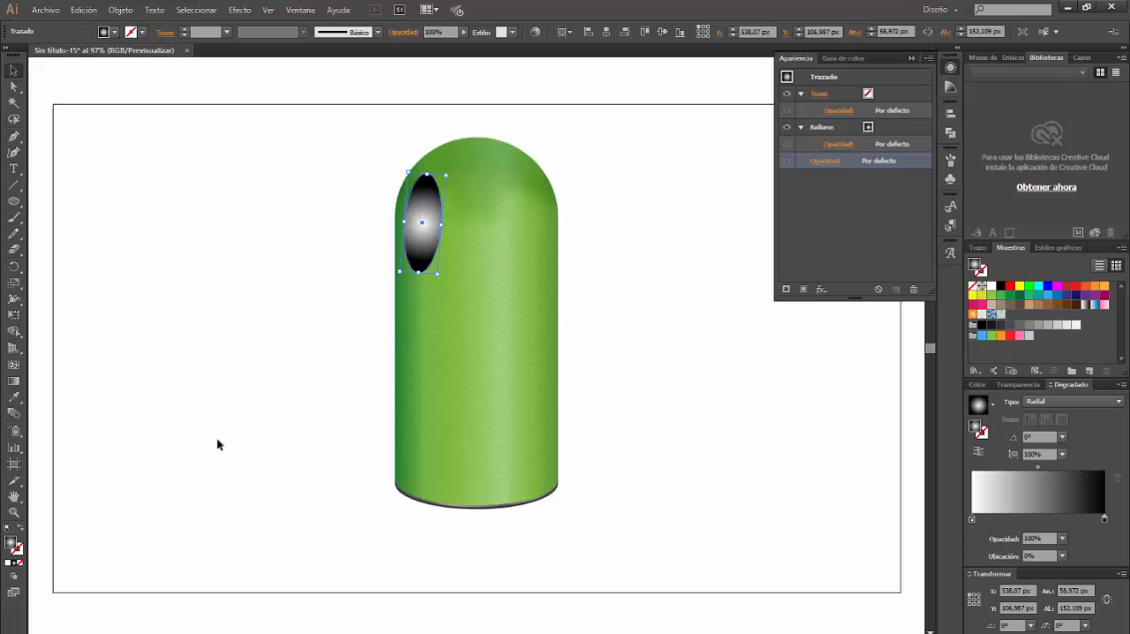
# Fit the radial gradient to the ellipse's outline with an aspect ratio of about 233.5% and an angle of about -5°
pyautogui.click(14, 382)
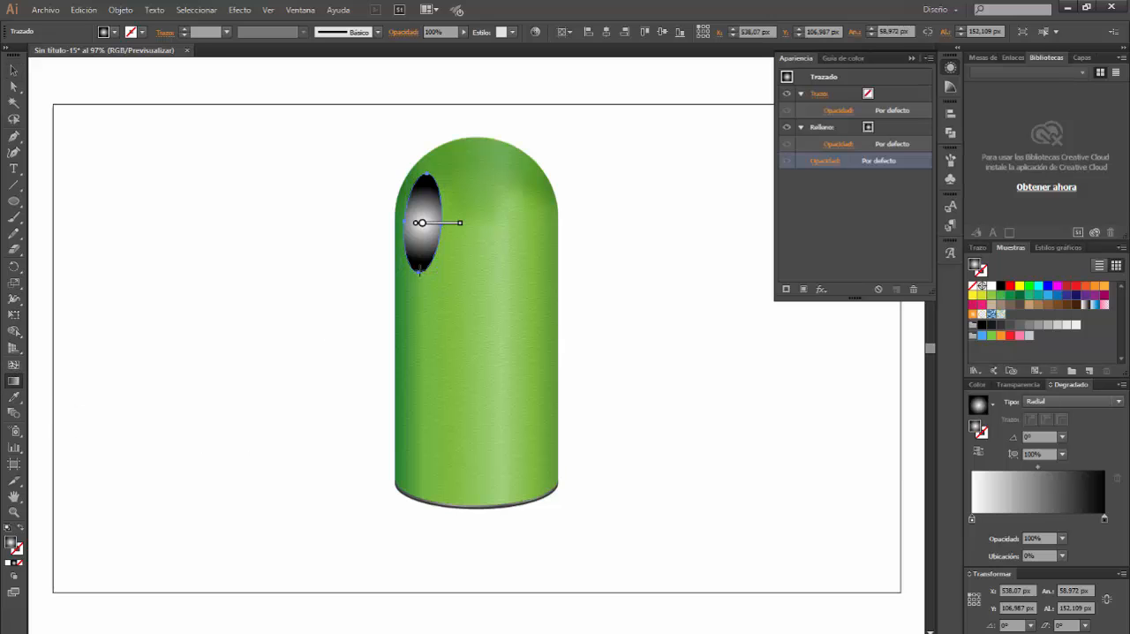
pyautogui.moveTo(460, 224); pyautogui.dragTo(439, 224)
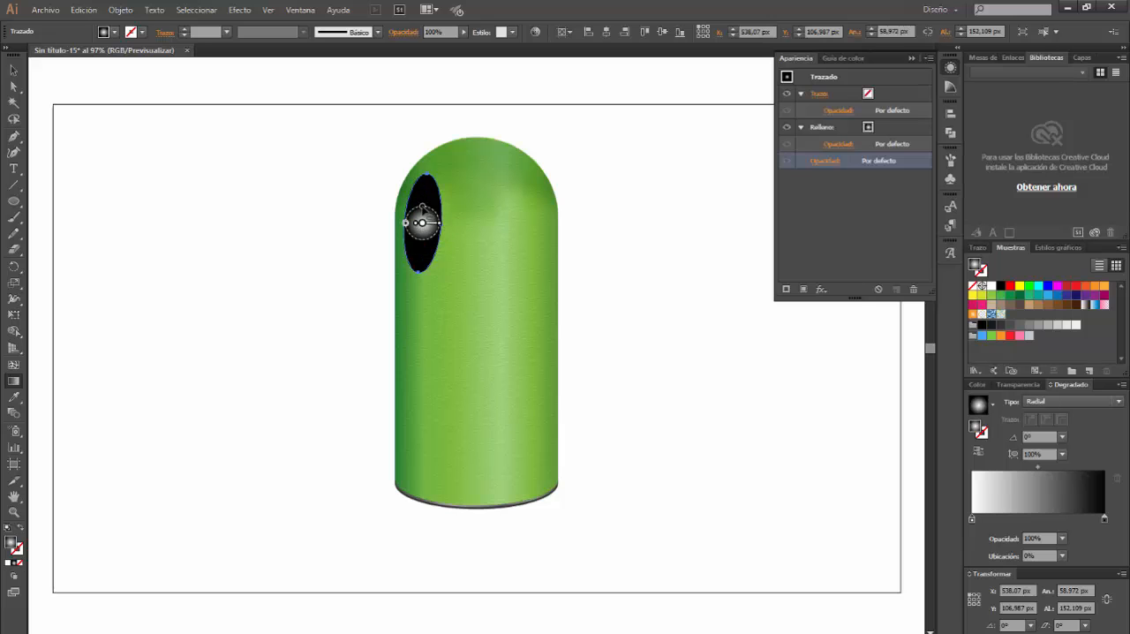
pyautogui.moveTo(424, 206)
pyautogui.mouseDown()
pyautogui.moveTo(428, 183)
pyautogui.moveTo(406, 211)
pyautogui.mouseUp()
pyautogui.press('v')
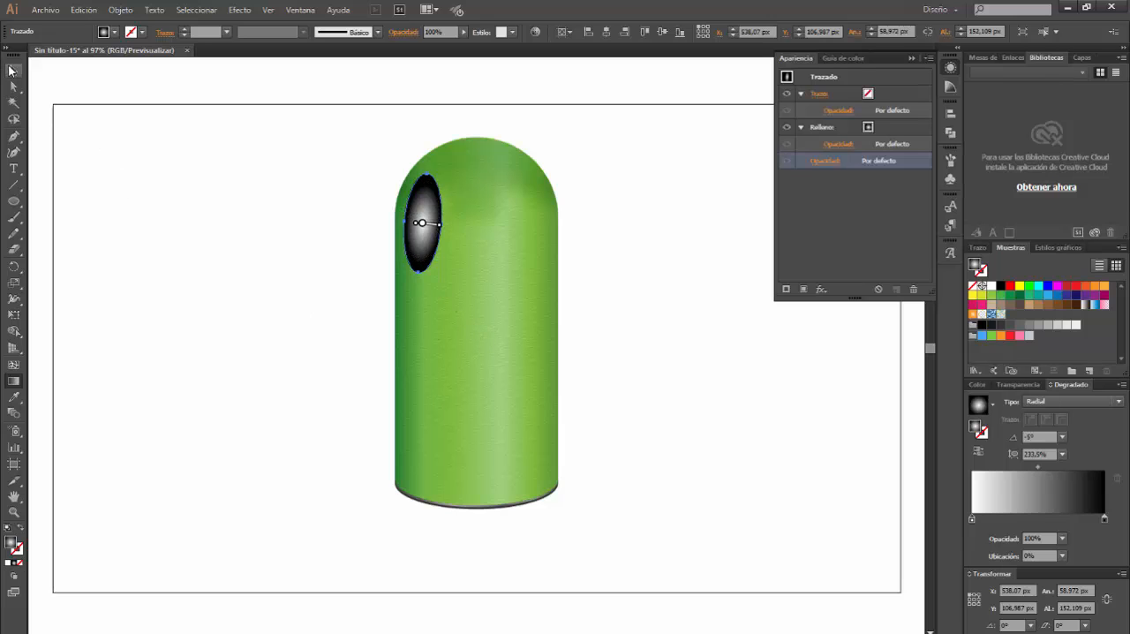
pyautogui.click(270, 250)
# Set the ellipse's fill to the Sobreexp. col. blending mode with 20% opacity
pyautogui.click(422, 261)
pyautogui.click(838, 145)
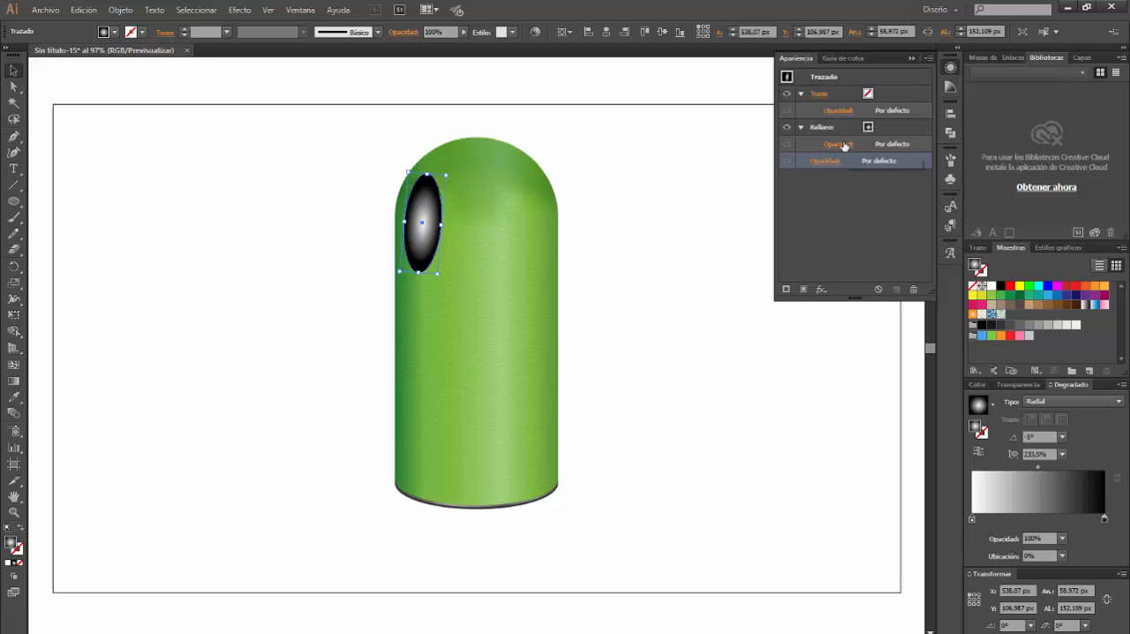
pyautogui.click(757, 168)
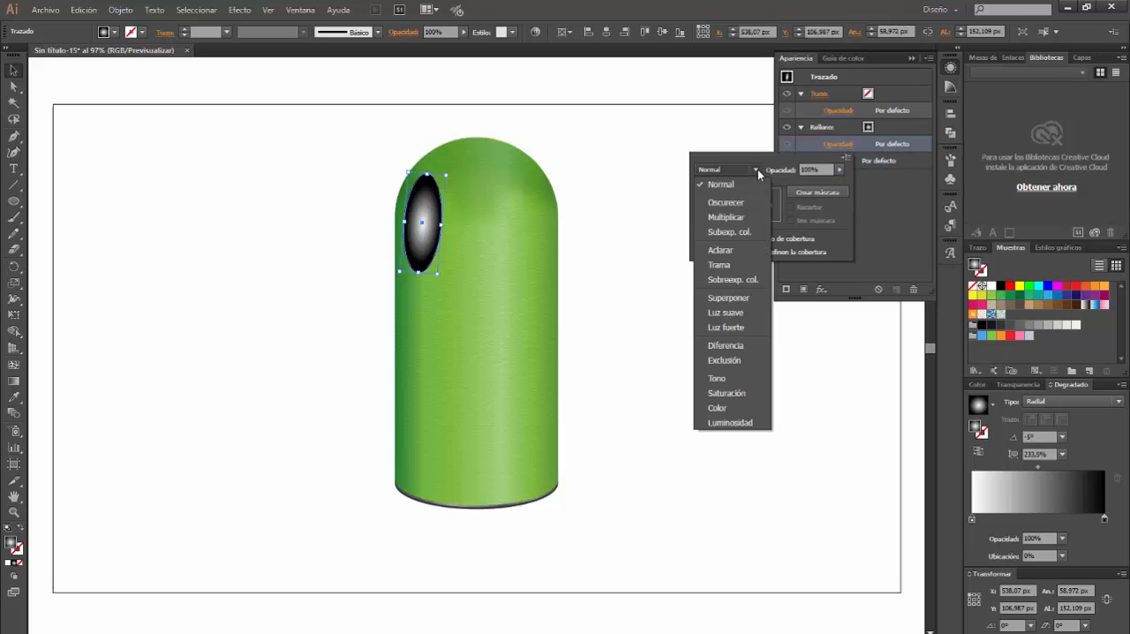
pyautogui.click(727, 284)
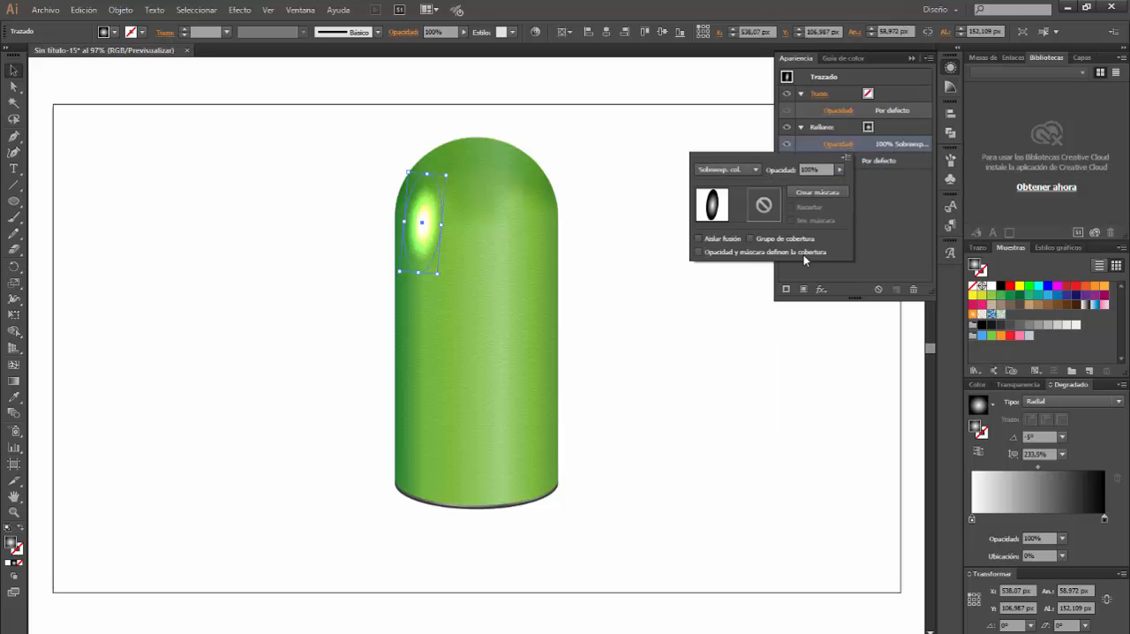
pyautogui.click(809, 168)
pyautogui.press('Return')
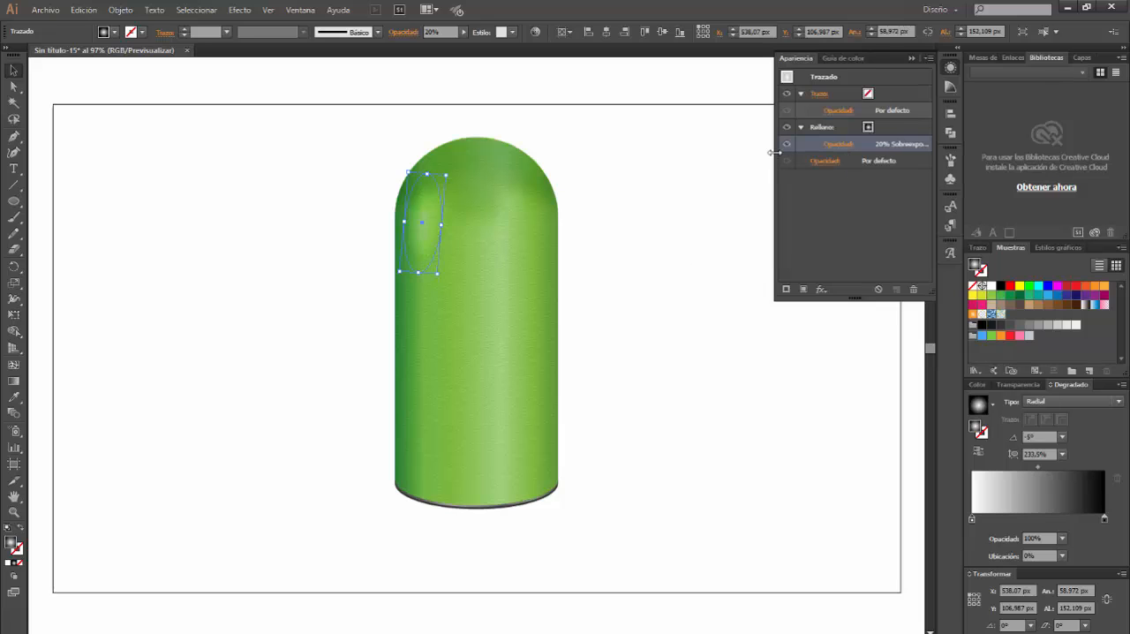
pyautogui.click(195, 341)
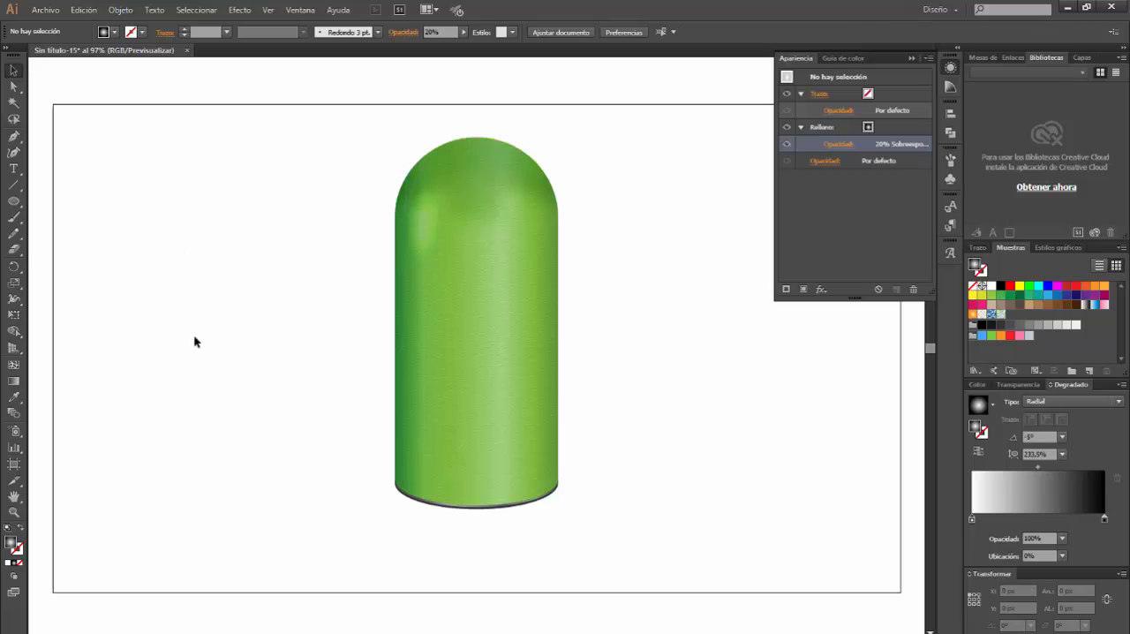
# Draw a second upright ellipse about 59 × 166 px beside the body and remove its fill
pyautogui.click(14, 203)
pyautogui.moveTo(263, 224); pyautogui.dragTo(299, 331)
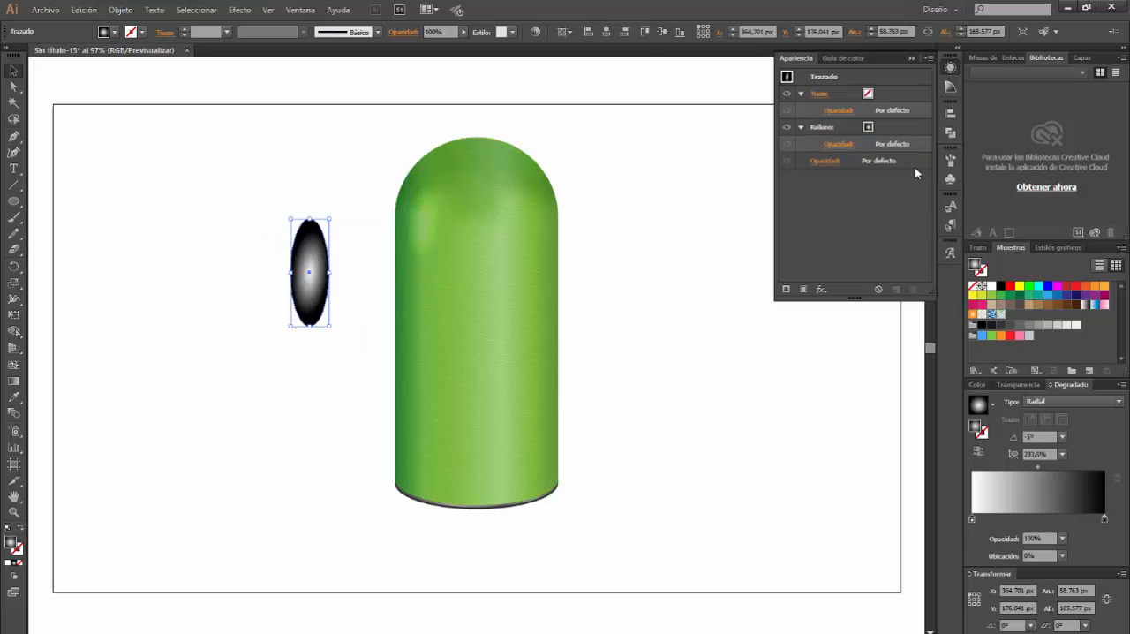
pyautogui.click(901, 126)
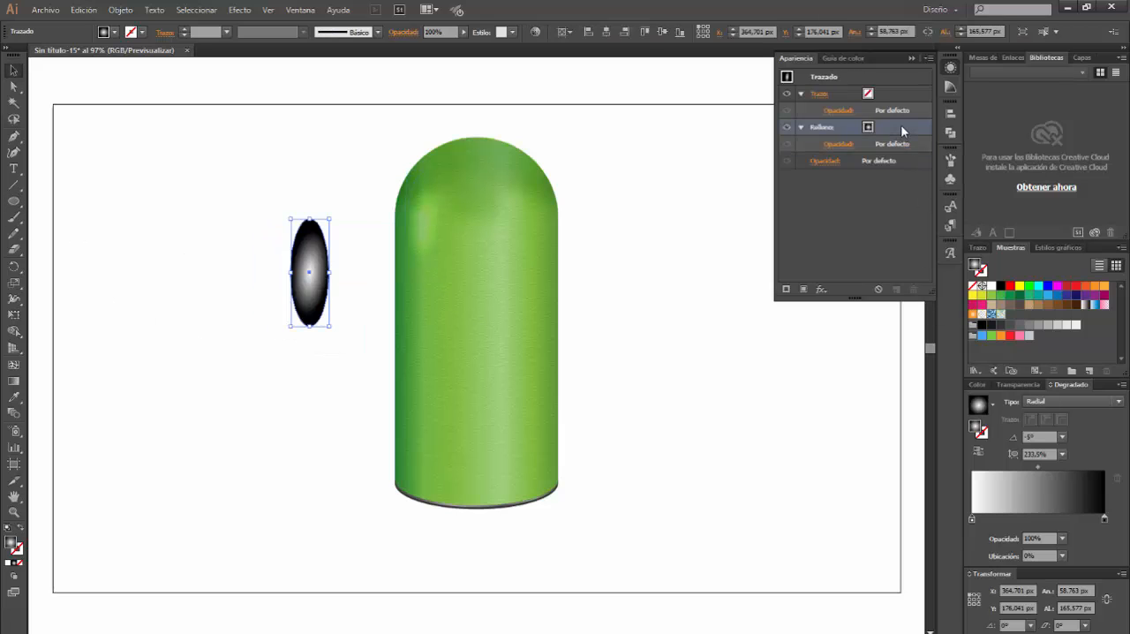
pyautogui.click(914, 290)
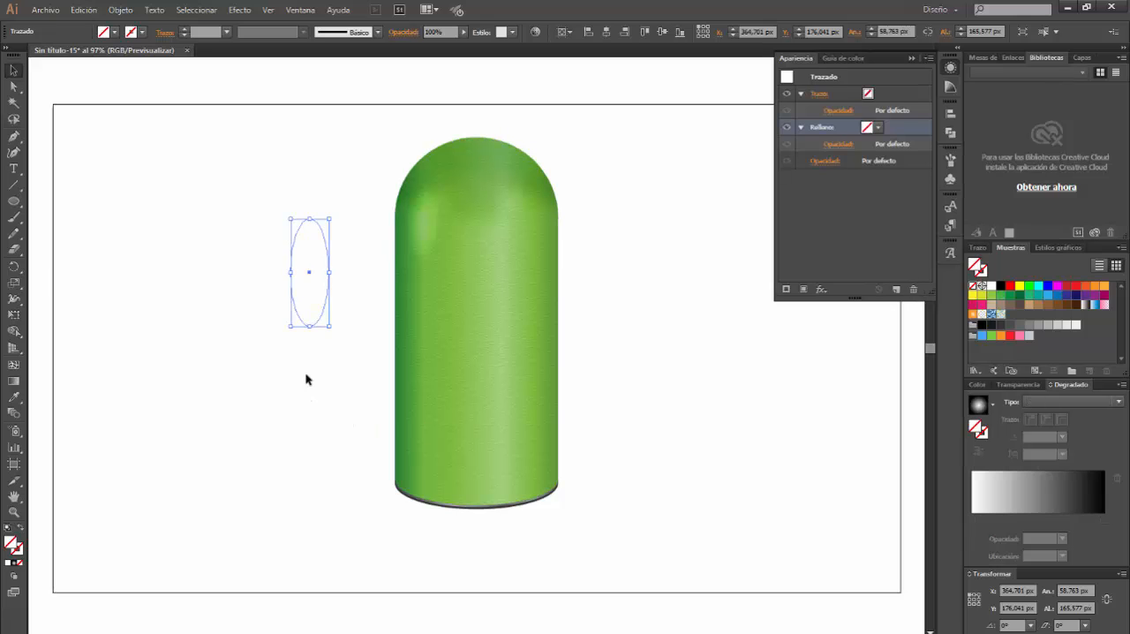
pyautogui.click(306, 380)
# Place the unfilled ellipse over the first highlight, tilt it slightly clockwise and enlarge it to about 77 × 205 px
pyautogui.moveTo(329, 274); pyautogui.dragTo(445, 223)
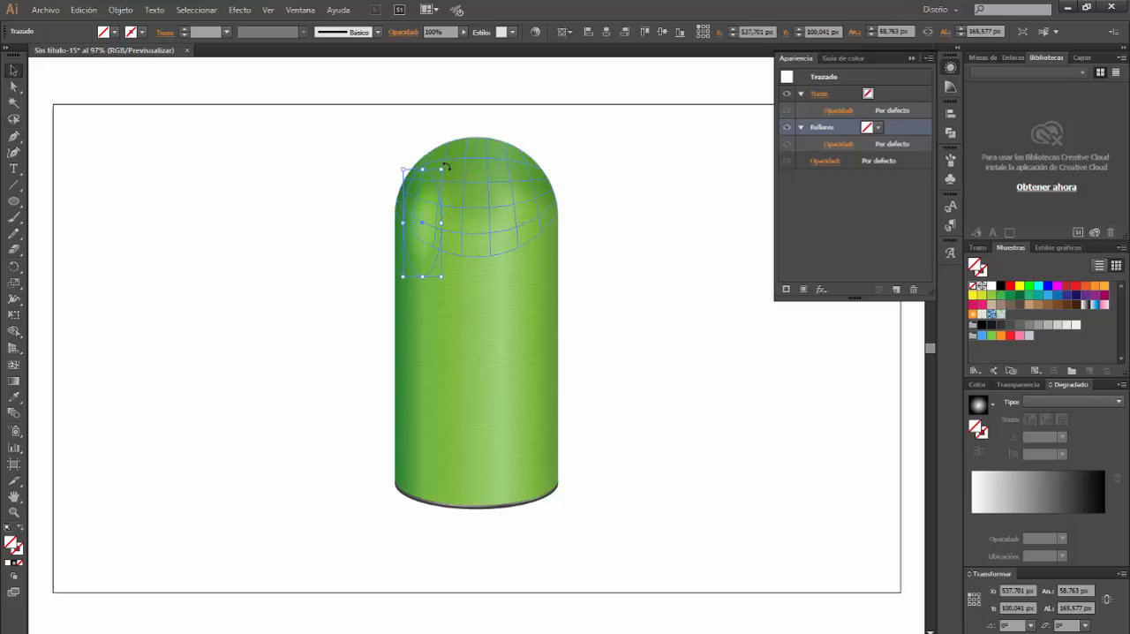
pyautogui.moveTo(445, 166); pyautogui.dragTo(456, 170)
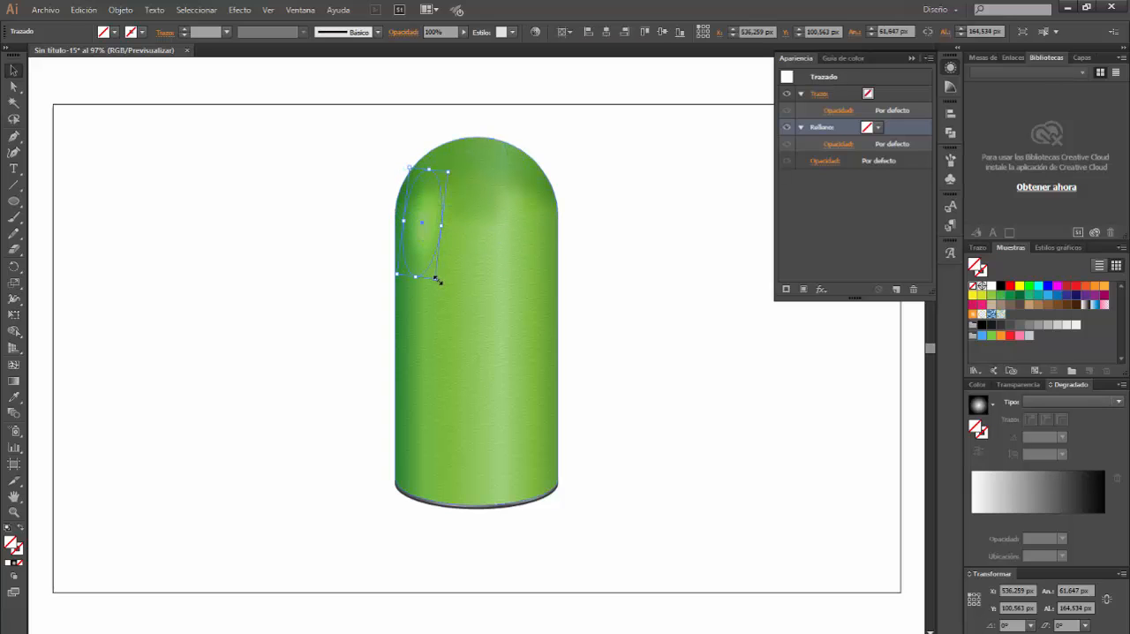
pyautogui.moveTo(436, 279)
pyautogui.mouseDown()
pyautogui.moveTo(448, 306)
pyautogui.moveTo(440, 281)
pyautogui.mouseUp()
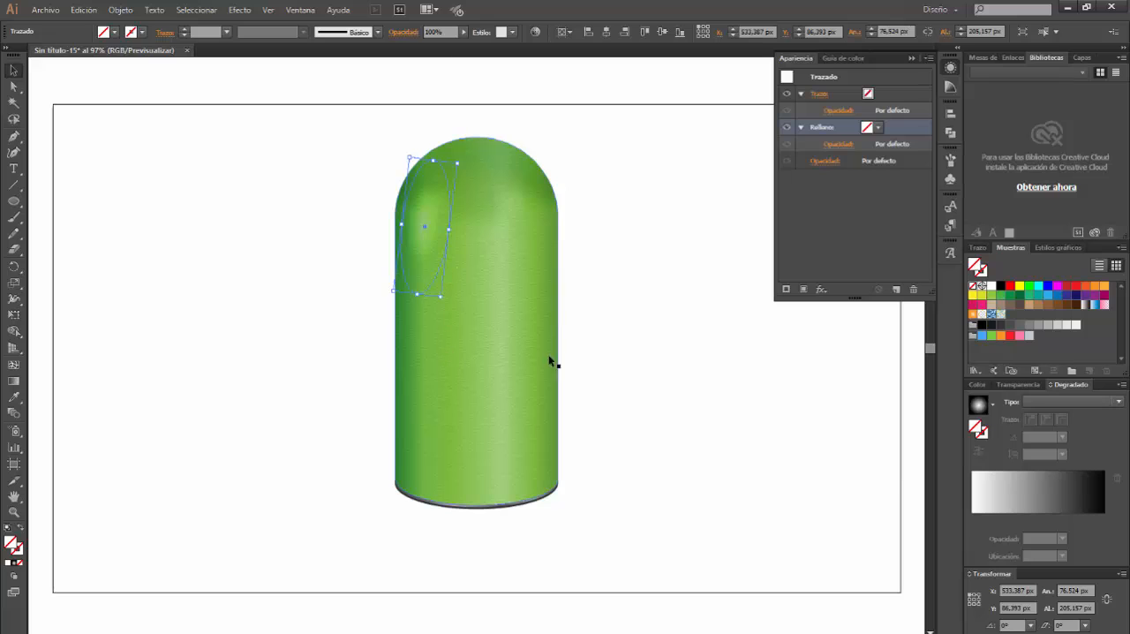
# Fill the larger ellipse with the white-to-black radial gradient, fitted to its outline at about 273% aspect ratio and -8°
pyautogui.click(1060, 402)
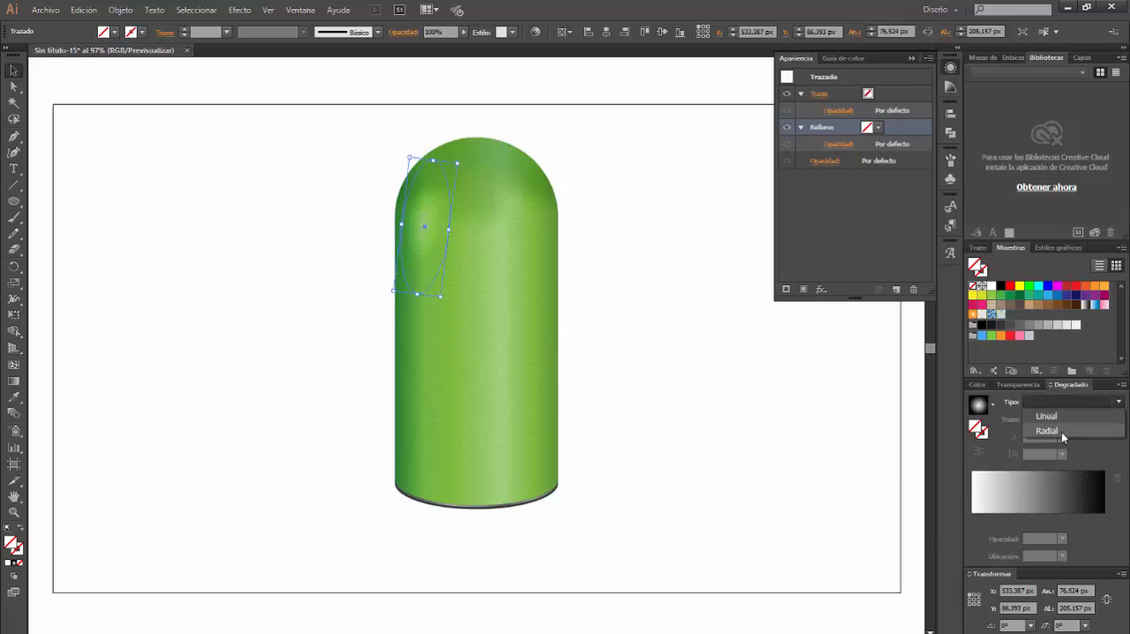
pyautogui.click(1061, 431)
pyautogui.click(13, 381)
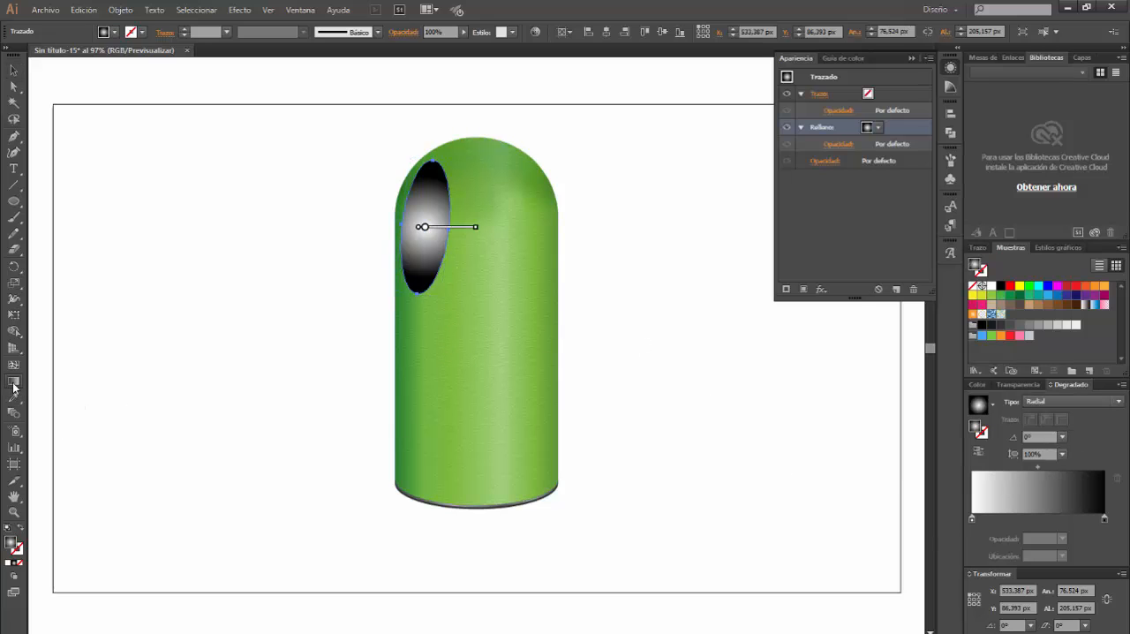
pyautogui.moveTo(477, 228)
pyautogui.mouseDown()
pyautogui.moveTo(445, 230)
pyautogui.moveTo(426, 171)
pyautogui.mouseUp()
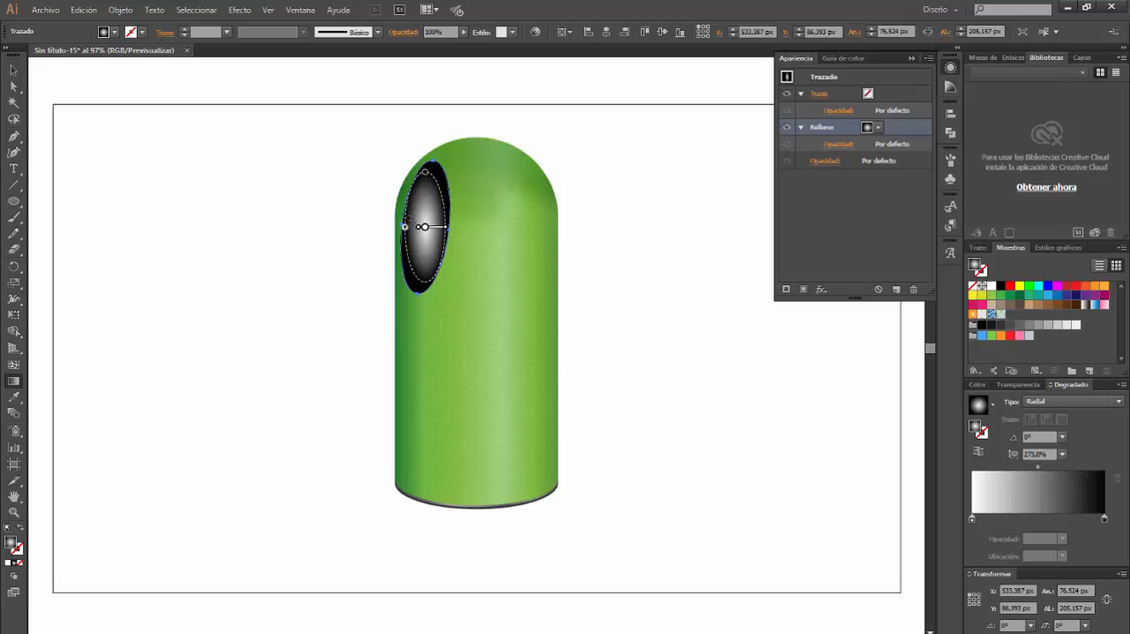
pyautogui.moveTo(408, 222); pyautogui.dragTo(407, 219)
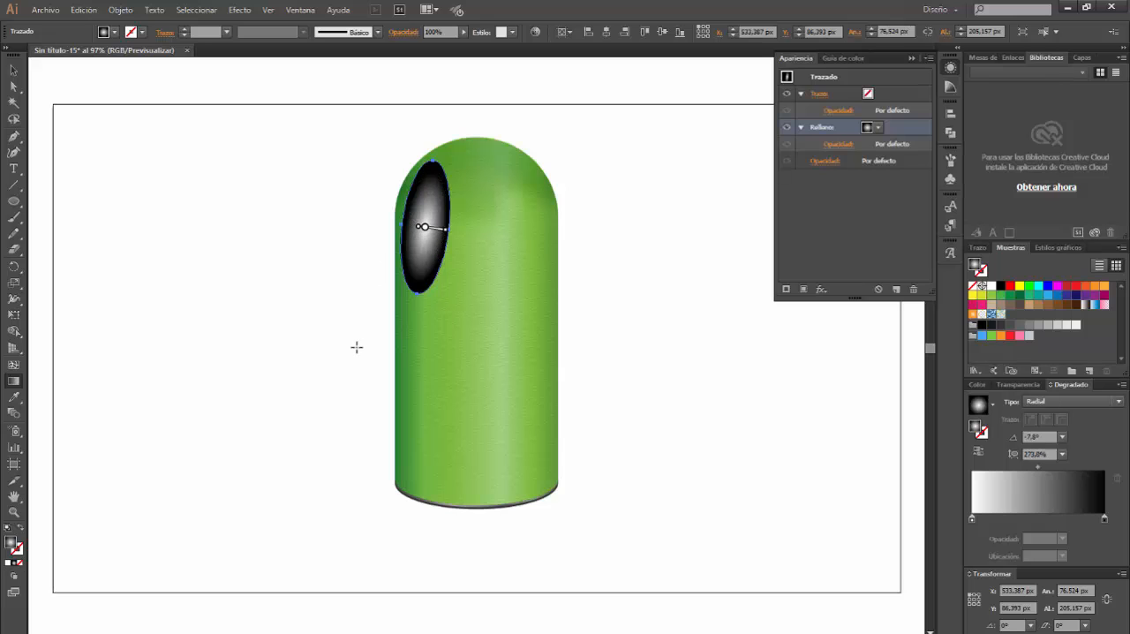
pyautogui.click(13, 71)
pyautogui.click(230, 268)
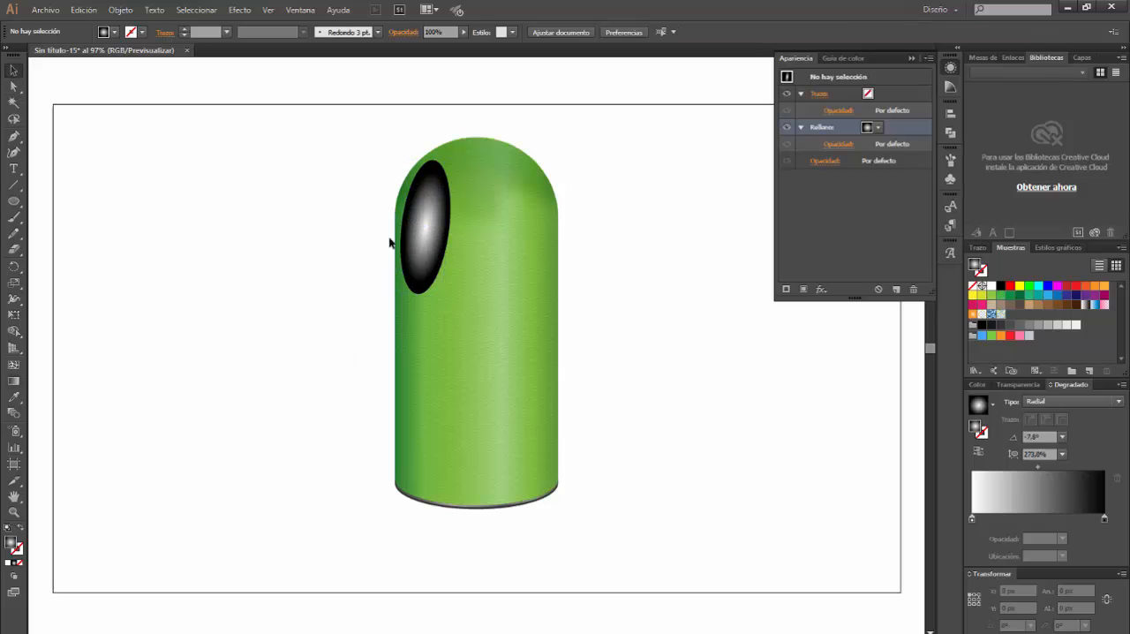
# Set the larger highlight ellipse's fill to the Trama blending mode with 60% opacity
pyautogui.click(428, 190)
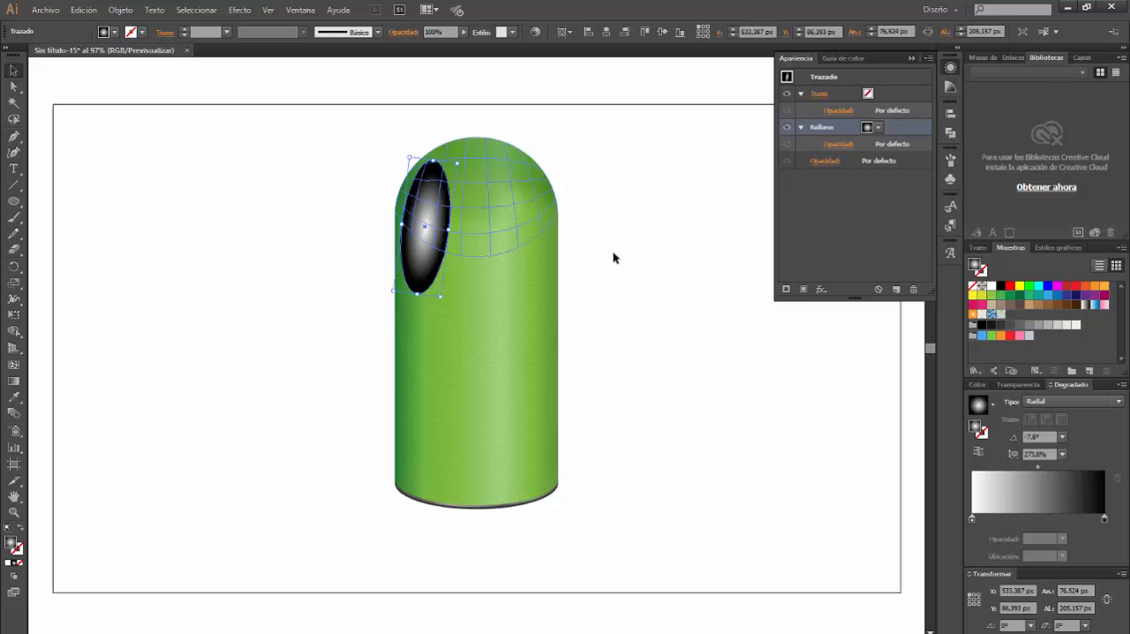
pyautogui.click(838, 143)
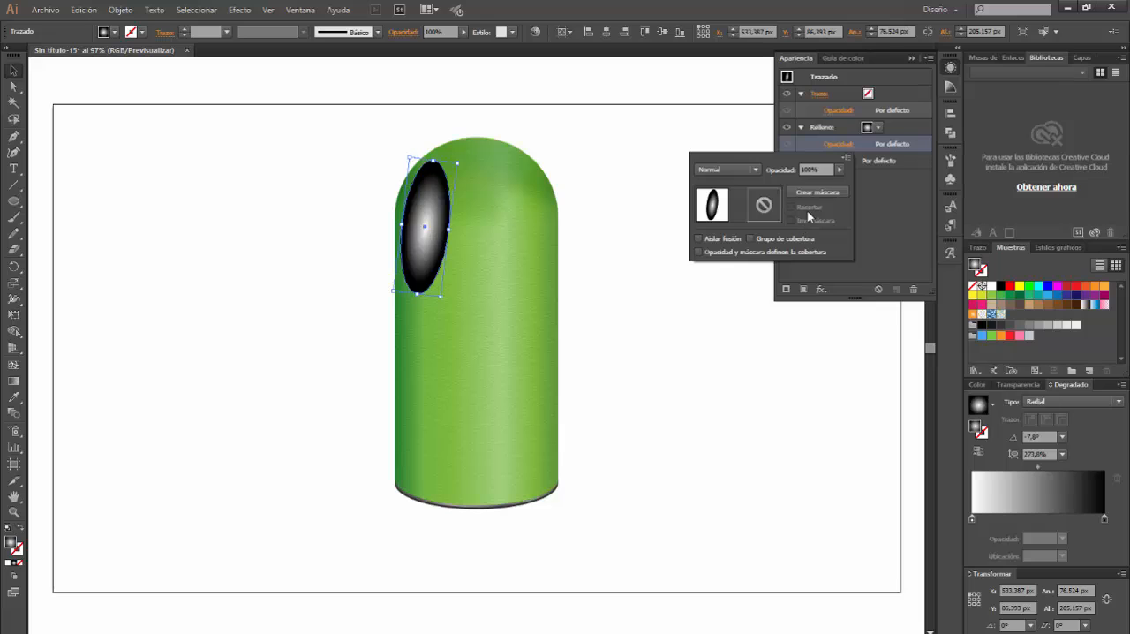
pyautogui.click(806, 168)
pyautogui.click(751, 174)
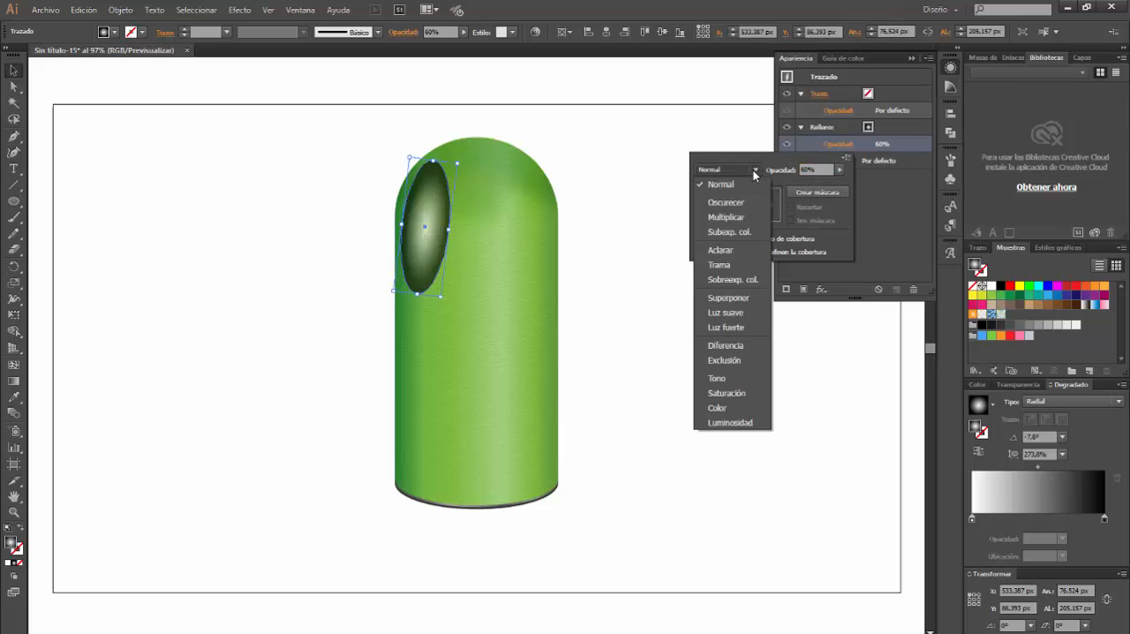
pyautogui.click(726, 267)
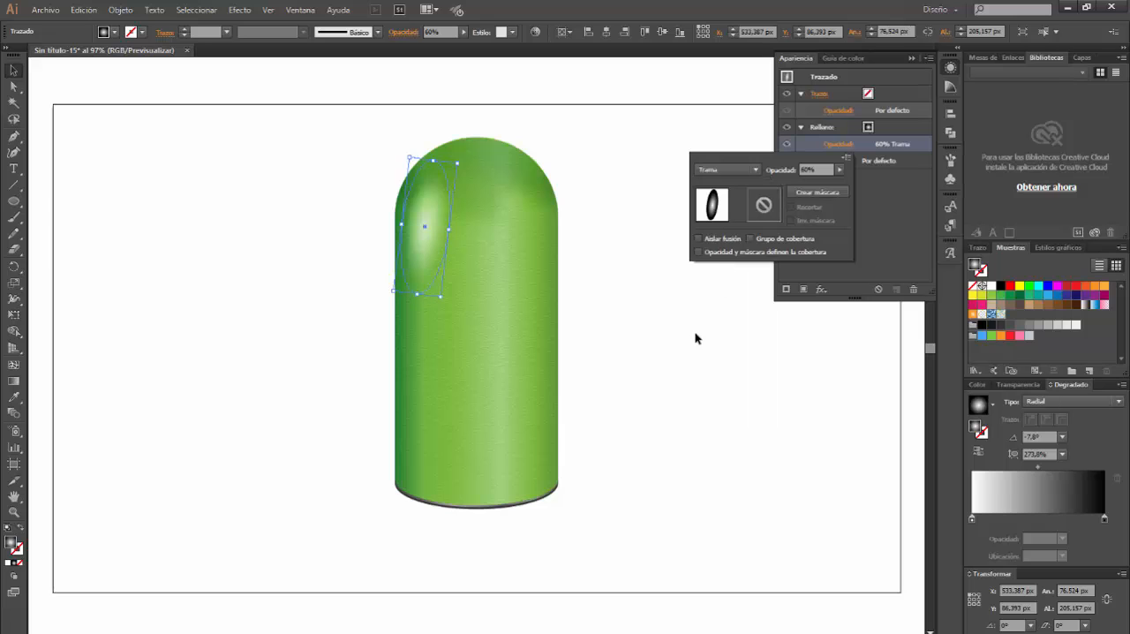
pyautogui.click(660, 354)
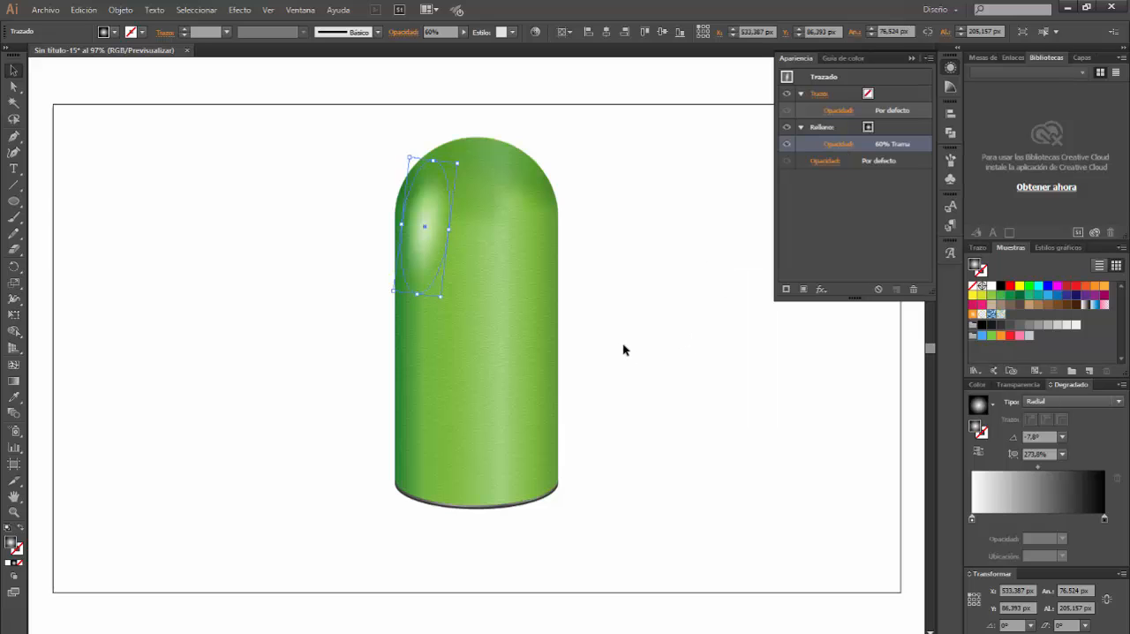
pyautogui.click(613, 330)
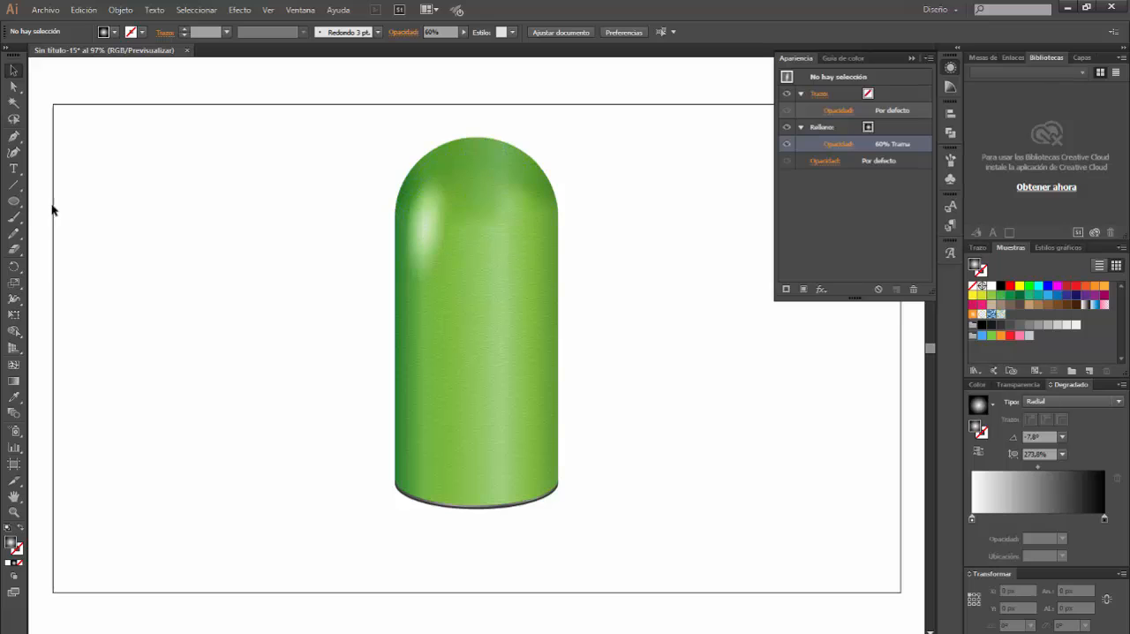
# Draw a third upright ellipse about 56 × 146 px, place it near the dome's right edge and tilt it slightly counterclockwise
pyautogui.click(14, 201)
pyautogui.moveTo(591, 203); pyautogui.dragTo(627, 299)
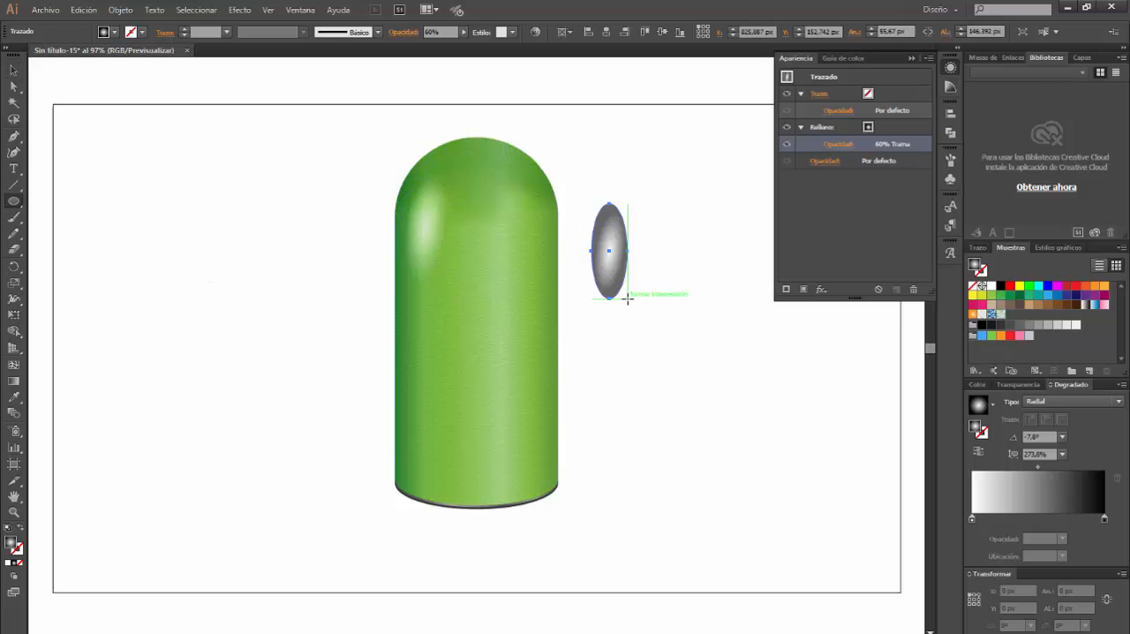
pyautogui.click(13, 71)
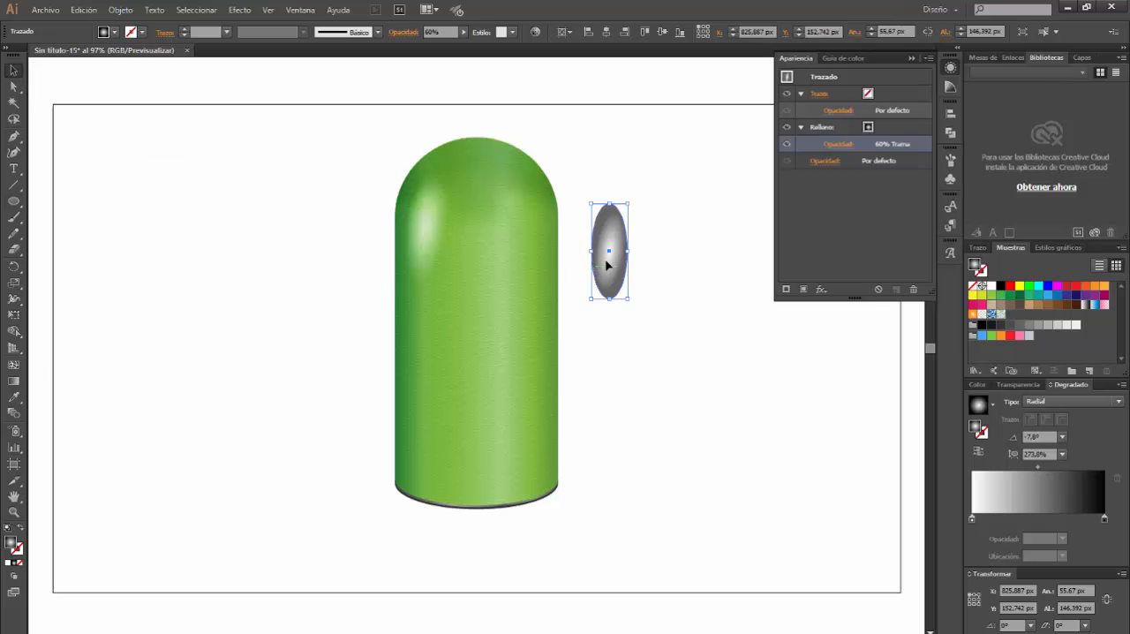
pyautogui.moveTo(595, 222); pyautogui.dragTo(503, 173)
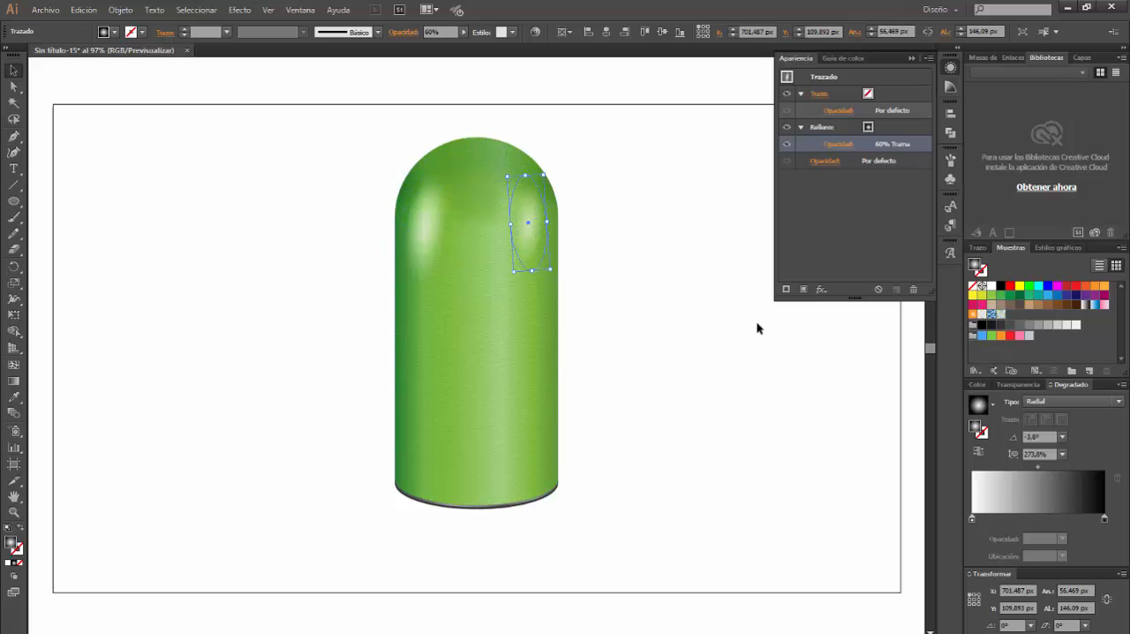
# Reset the new ellipse's fill to default opacity and blending, and realign its radial gradient to the outline at about 4°
pyautogui.click(1080, 401)
pyautogui.click(1069, 431)
pyautogui.click(914, 288)
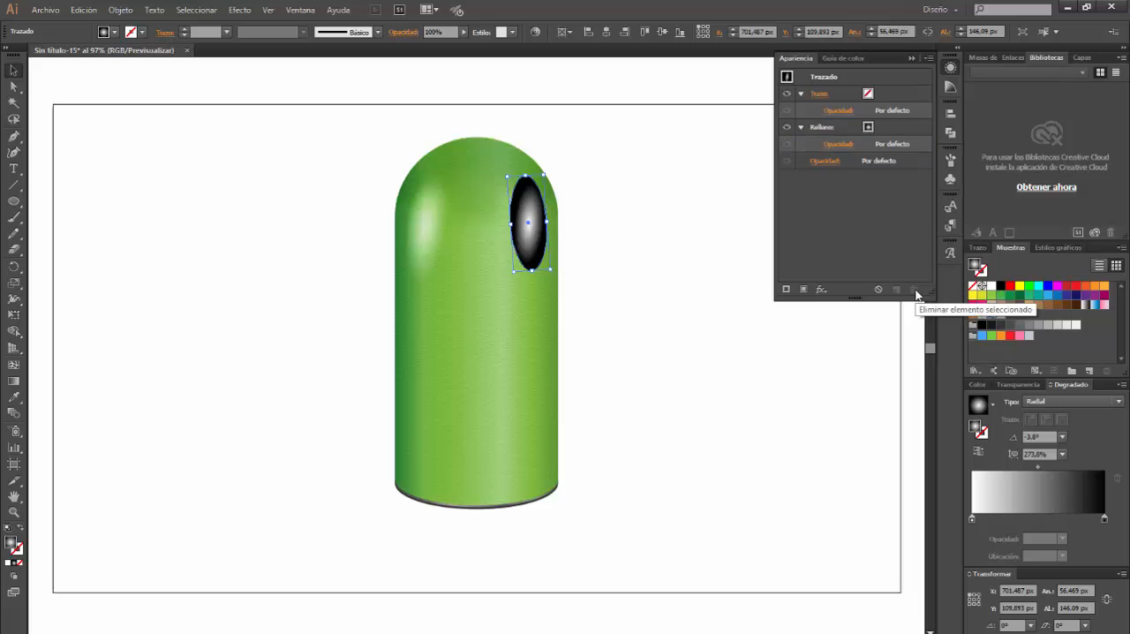
pyautogui.click(13, 380)
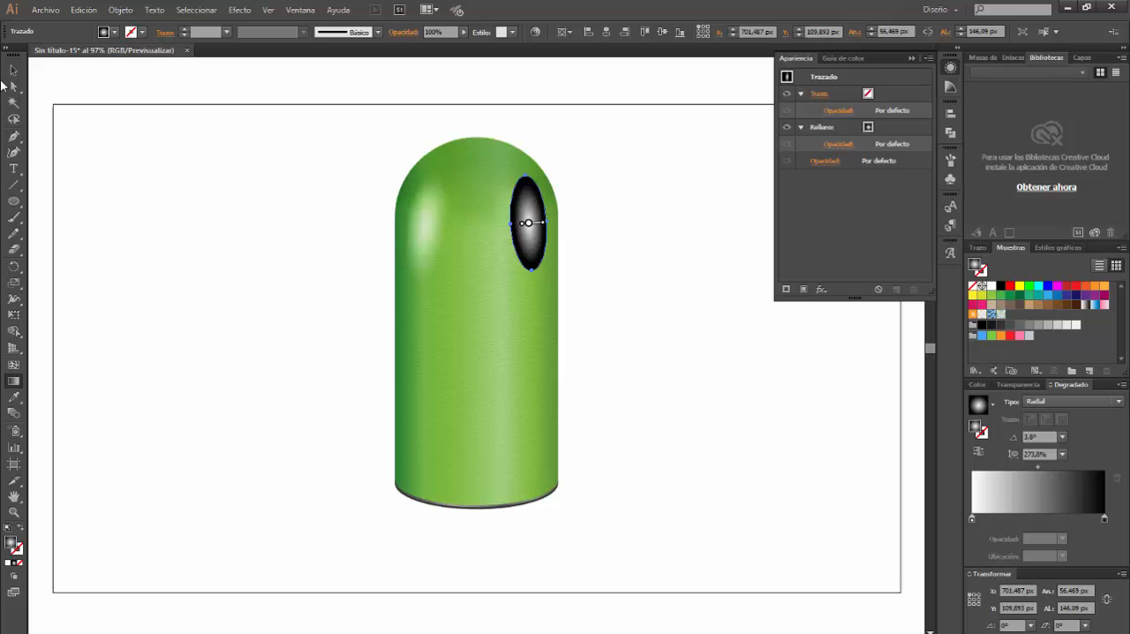
pyautogui.click(13, 70)
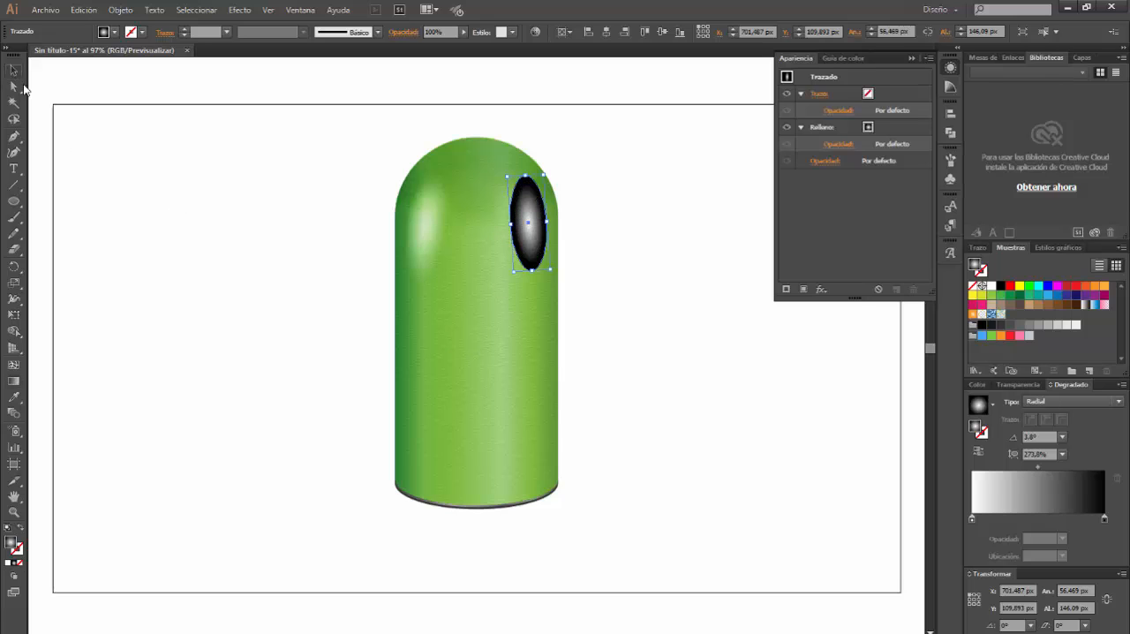
# Set the right highlight ellipse's fill to the Trama blending mode with 40% opacity
pyautogui.click(839, 144)
pyautogui.click(753, 167)
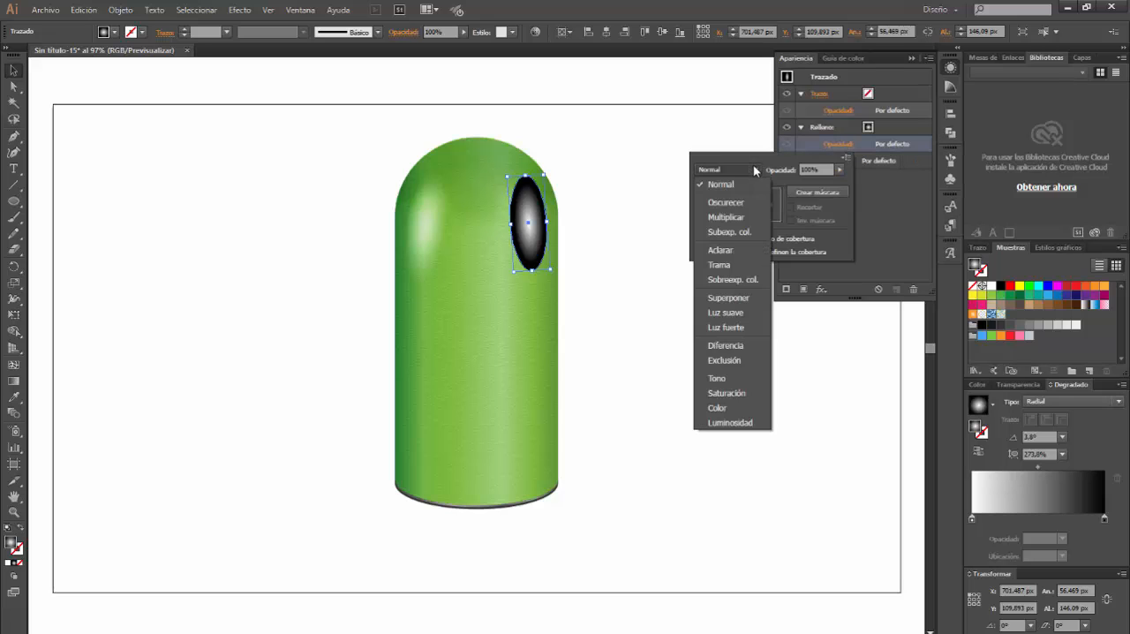
pyautogui.click(730, 256)
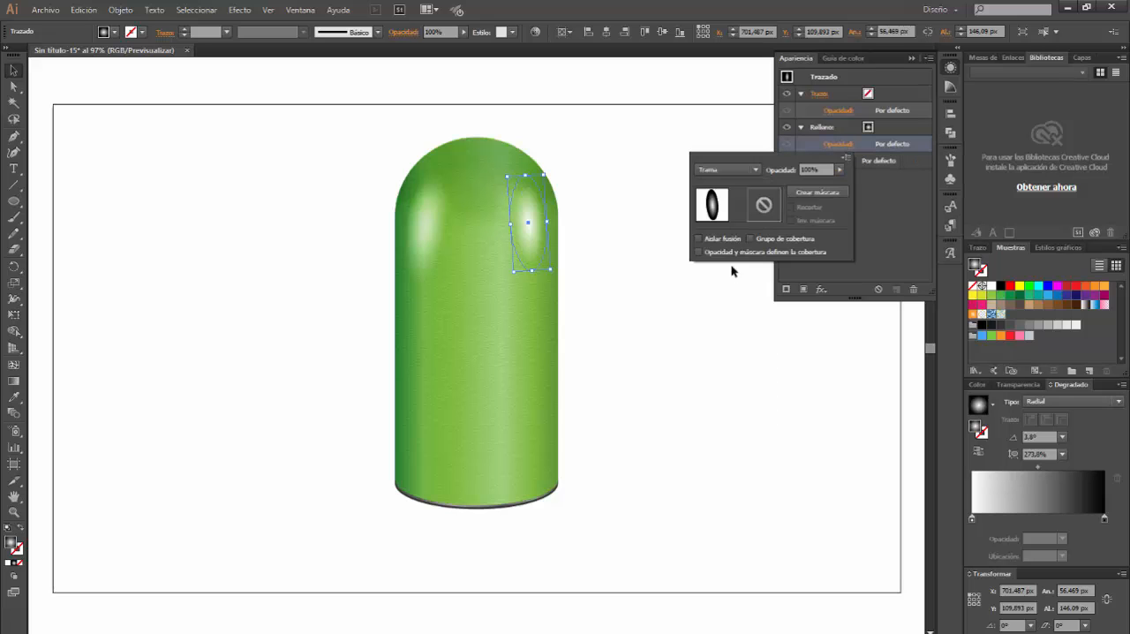
pyautogui.click(808, 168)
pyautogui.write('40')
pyautogui.press('Return')
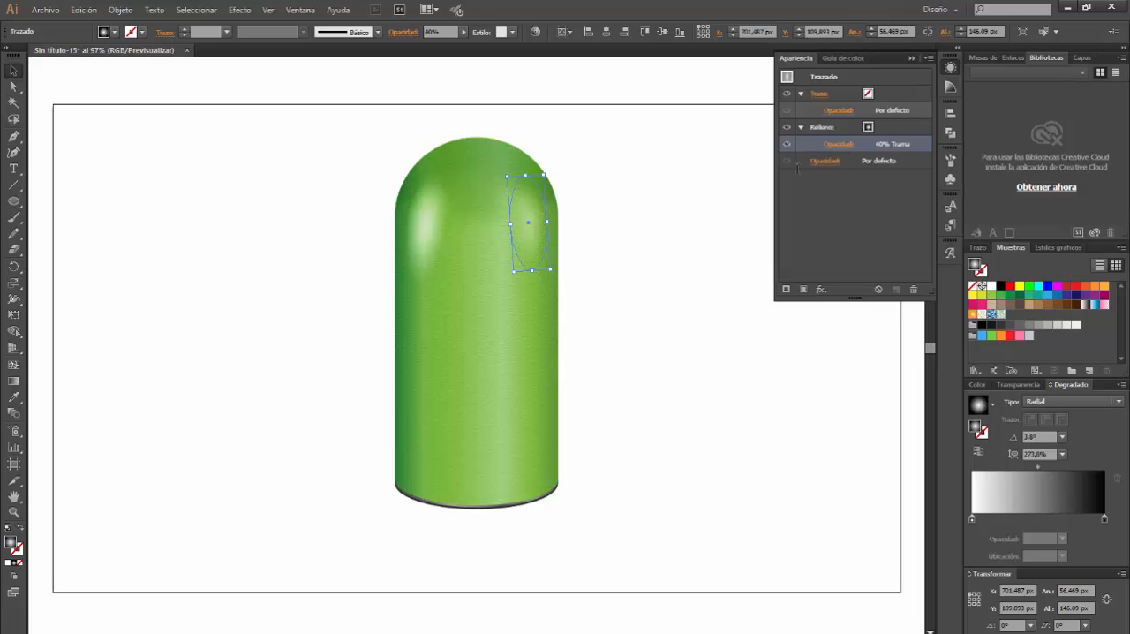
pyautogui.click(154, 269)
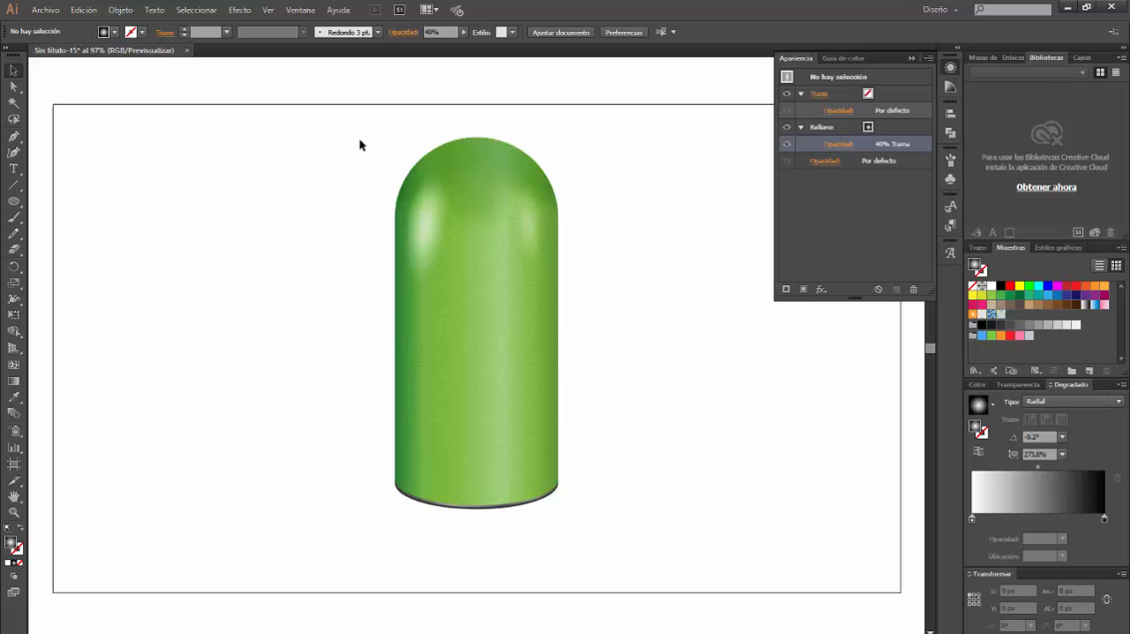
# Group all parts of the green domed cylinder and move the group near the artboard's lower-left corner, at X 15 px, Y 166 px
pyautogui.moveTo(370, 131); pyautogui.dragTo(608, 522)
pyautogui.hotkey('ctrl', 'shift', 'b')
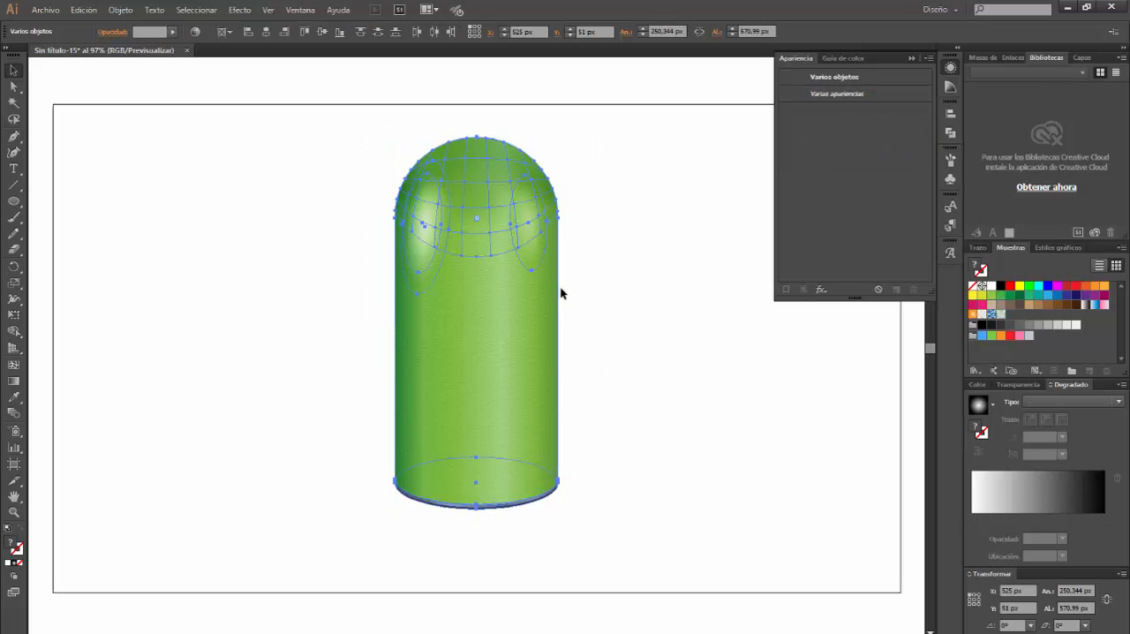
pyautogui.hotkey('ctrl', 'g')
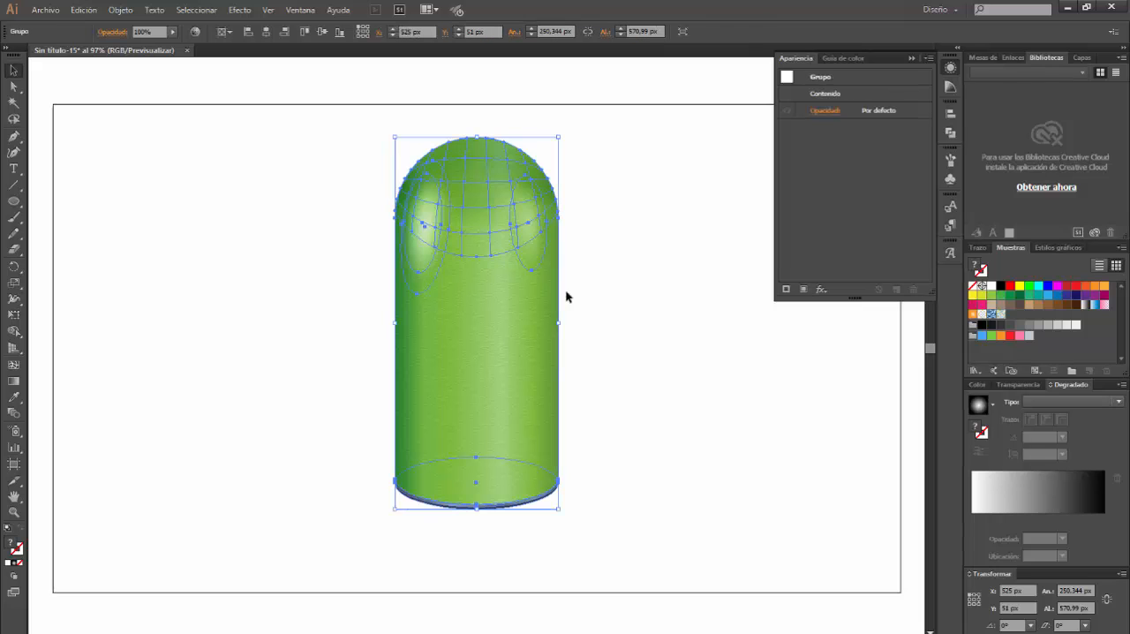
pyautogui.moveTo(527, 343); pyautogui.dragTo(185, 417)
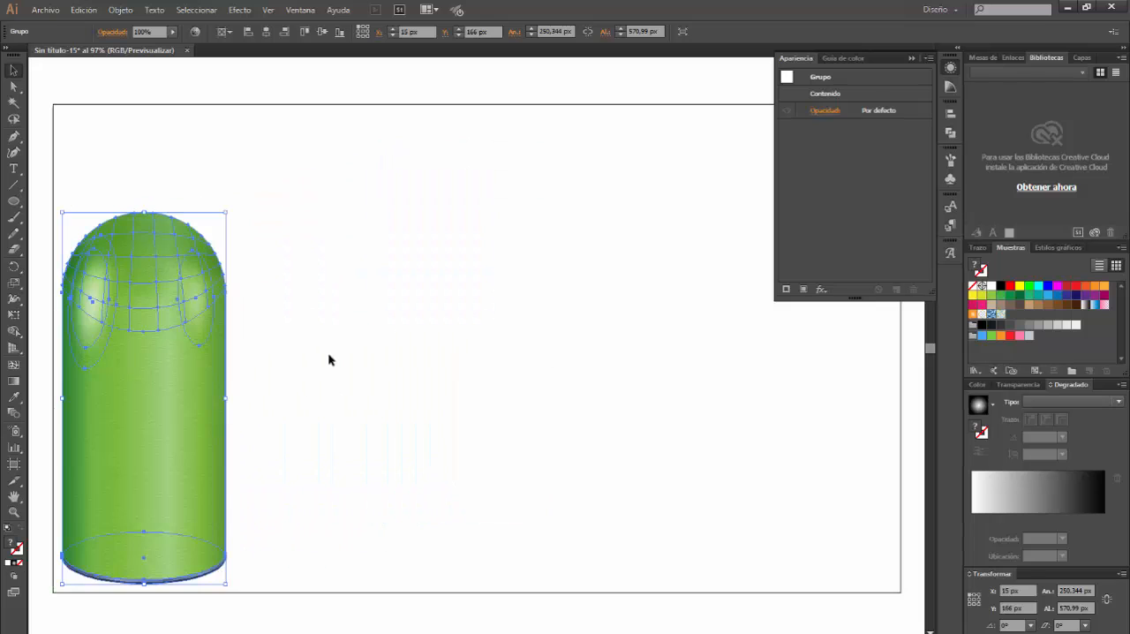
pyautogui.click(329, 353)
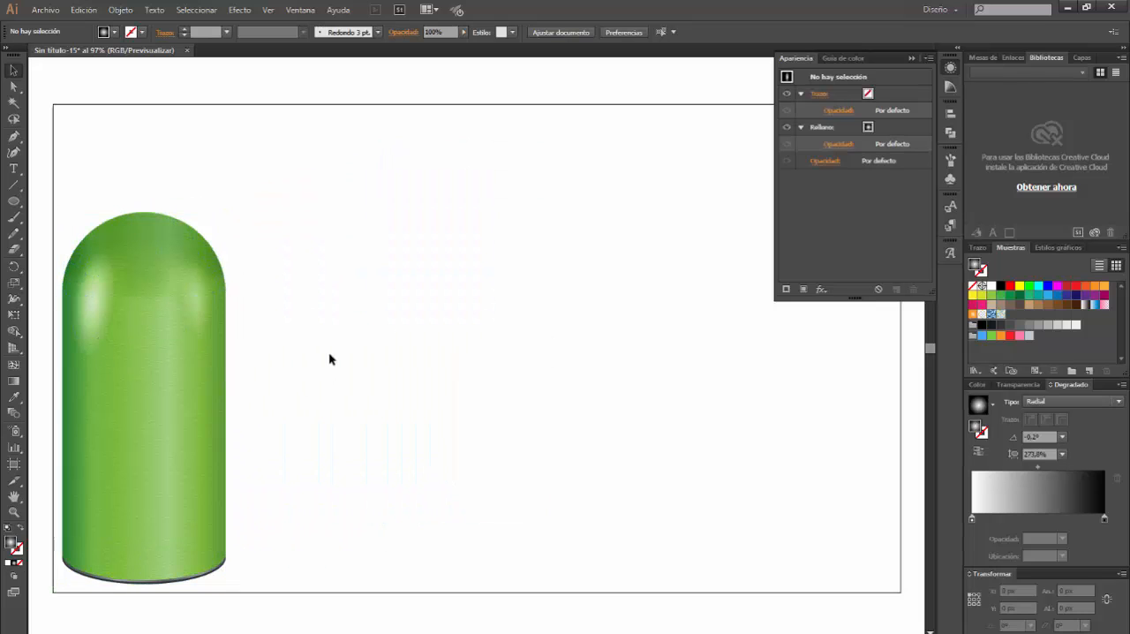
pyautogui.hotkey('ctrl', 'space')
pyautogui.moveTo(391, 178); pyautogui.dragTo(718, 414)
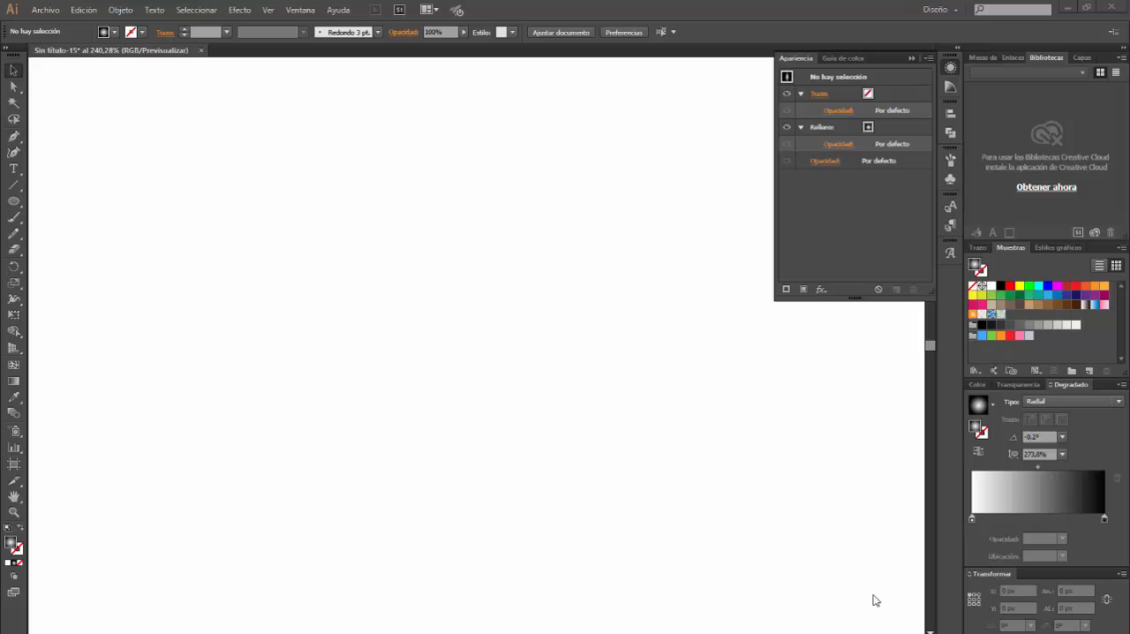
# Switch to the Envato Tuts+ Illustrator scripts article in Chrome and download the Extend Handles script as ExtendHandles.zip
pyautogui.click(379, 624)
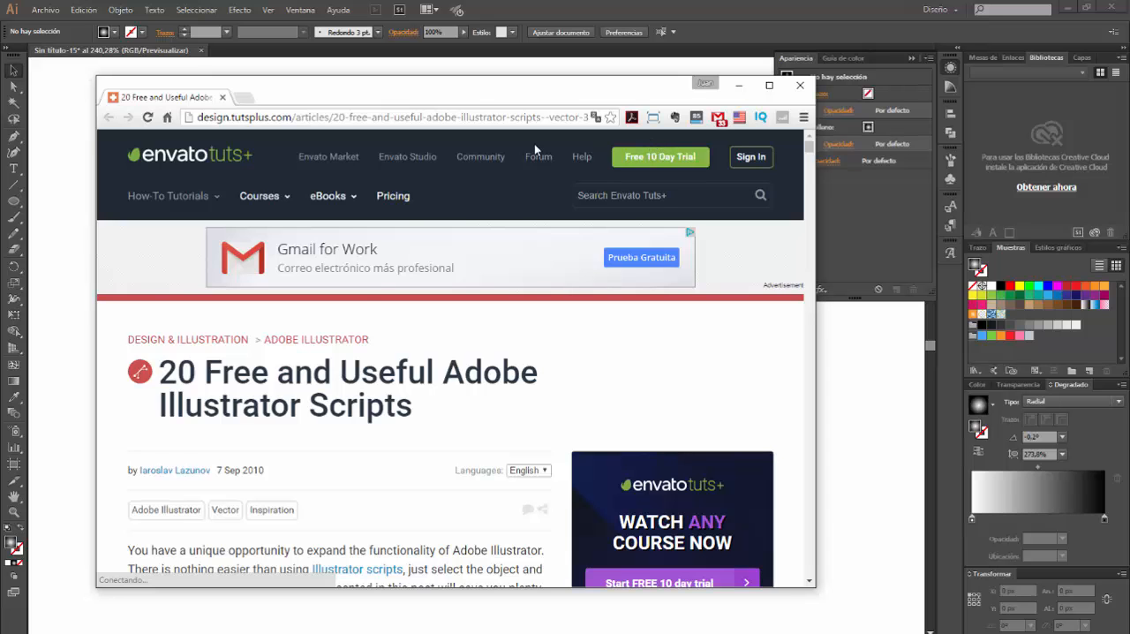
pyautogui.scroll(-10, 385, 386)
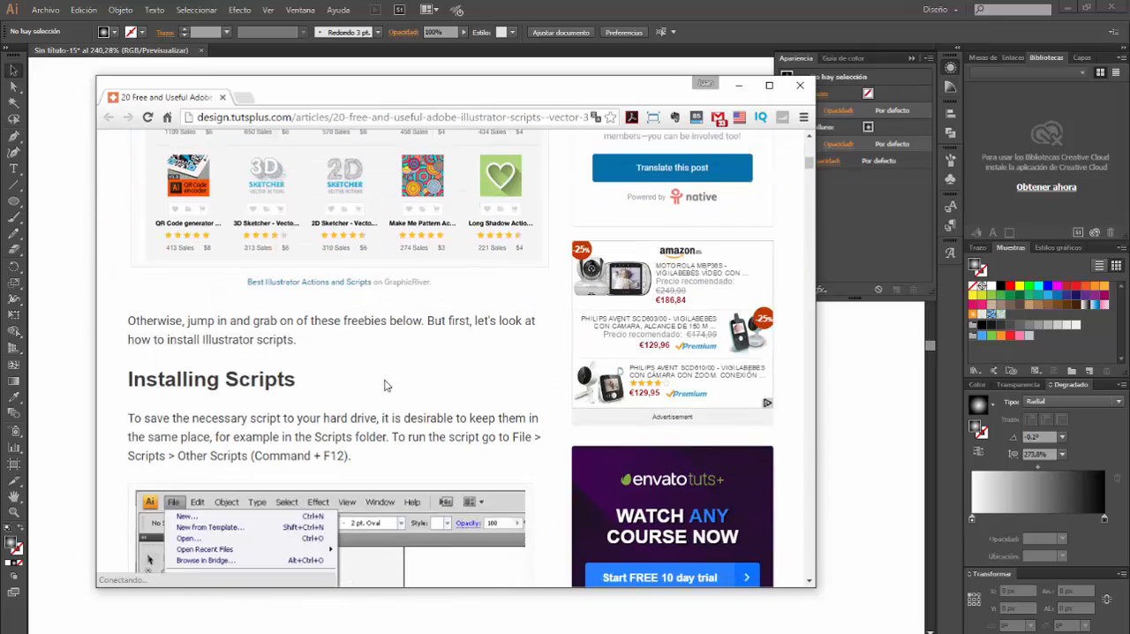
pyautogui.scroll(-15, 385, 386)
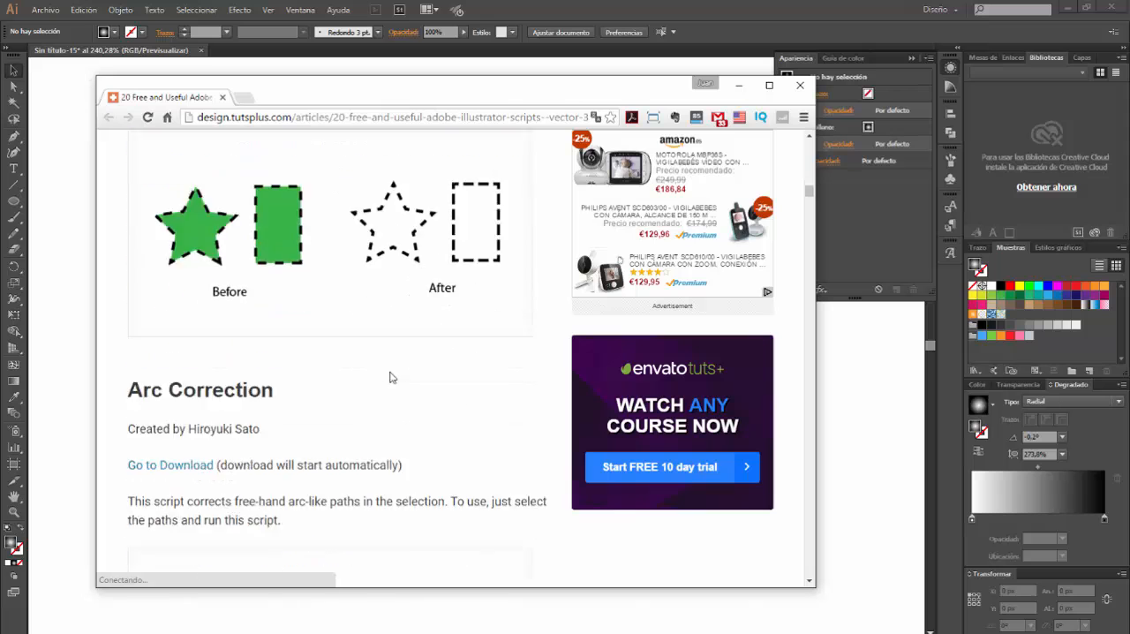
pyautogui.scroll(-15, 392, 378)
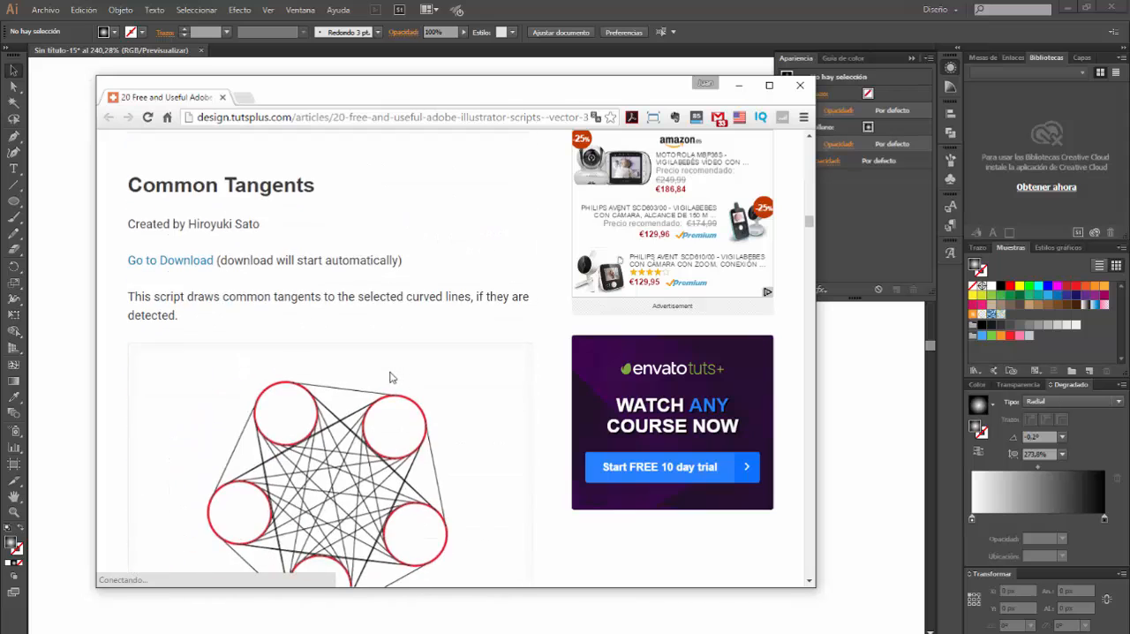
pyautogui.scroll(-10, 392, 378)
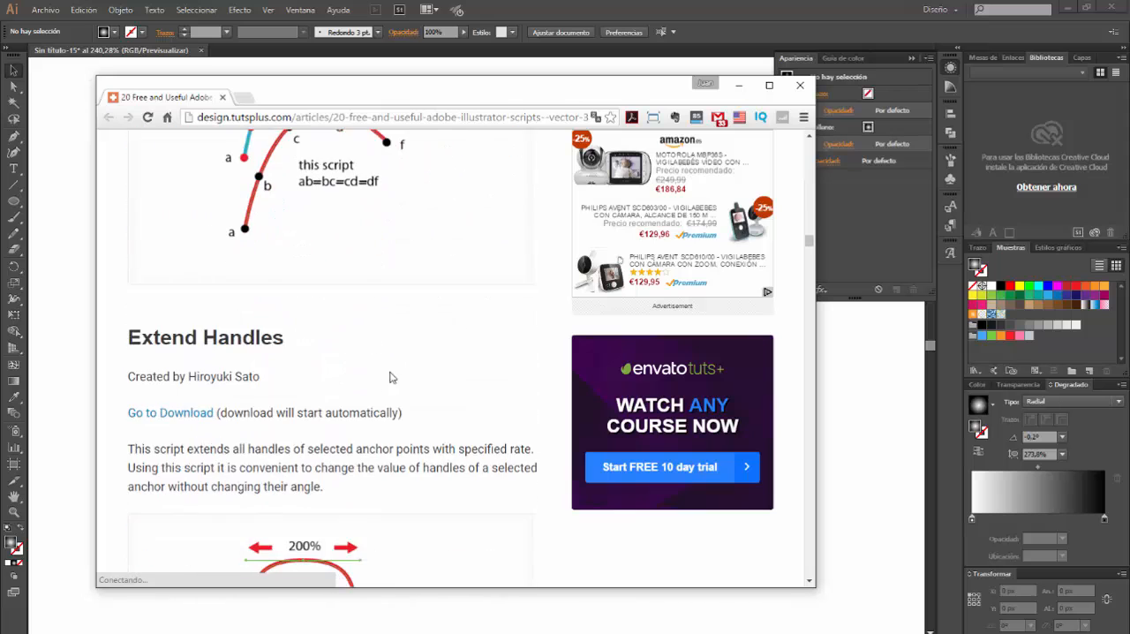
pyautogui.scroll(-3, 392, 378)
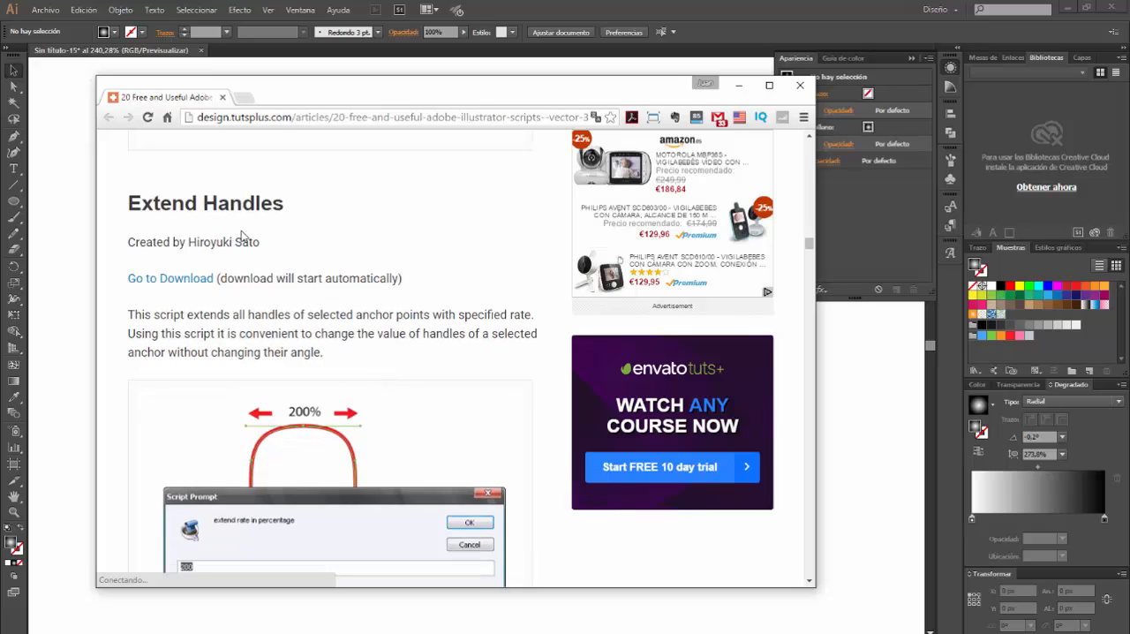
pyautogui.scroll(-2, 281, 383)
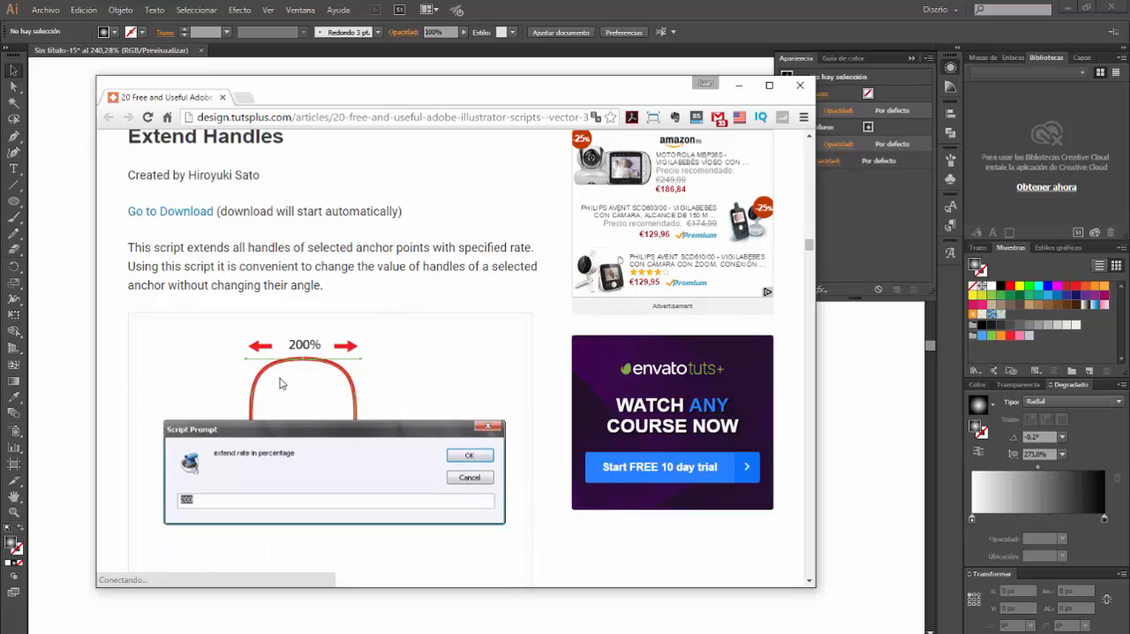
pyautogui.click(189, 221)
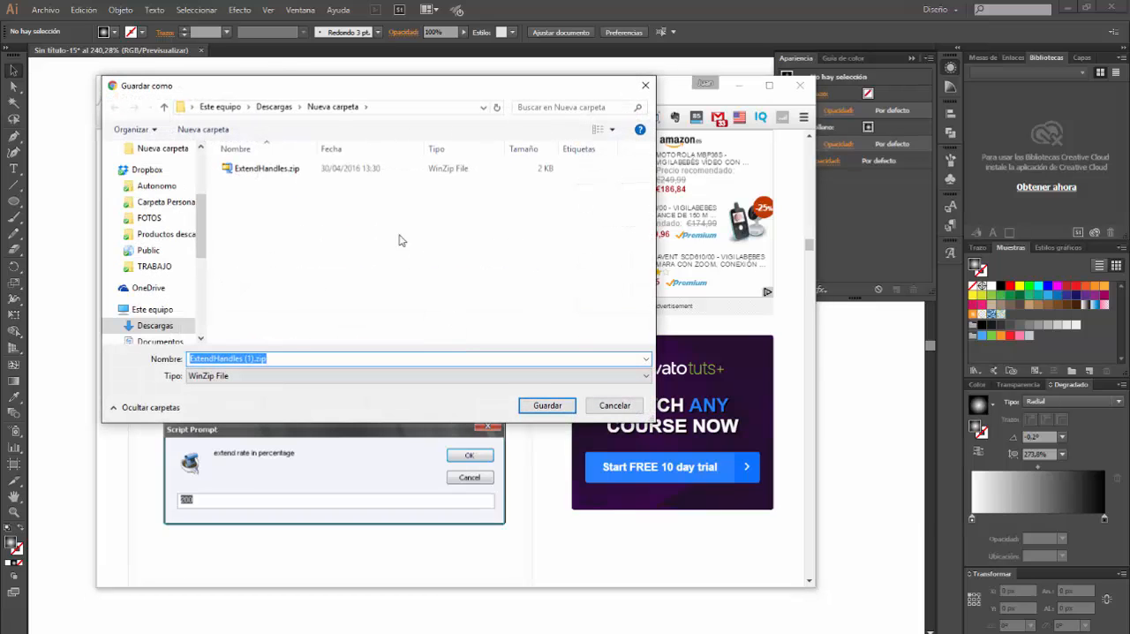
pyautogui.click(268, 173)
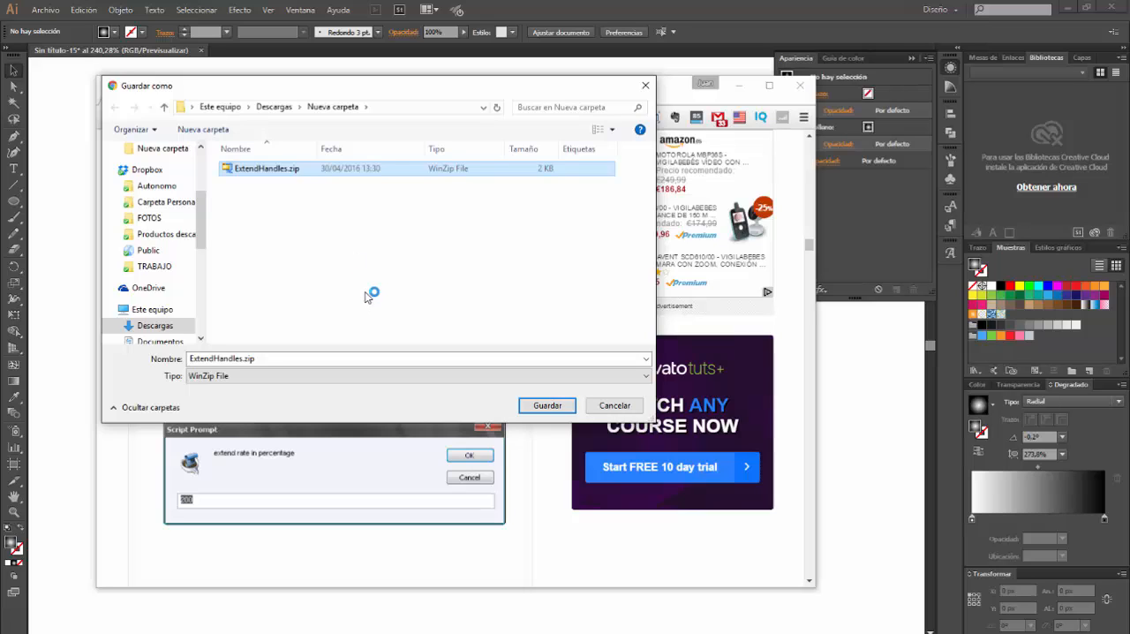
# Leave the Chrome download page and create a 150 by 39 px ellipse on the blank area of the Illustrator artboard
pyautogui.click(614, 406)
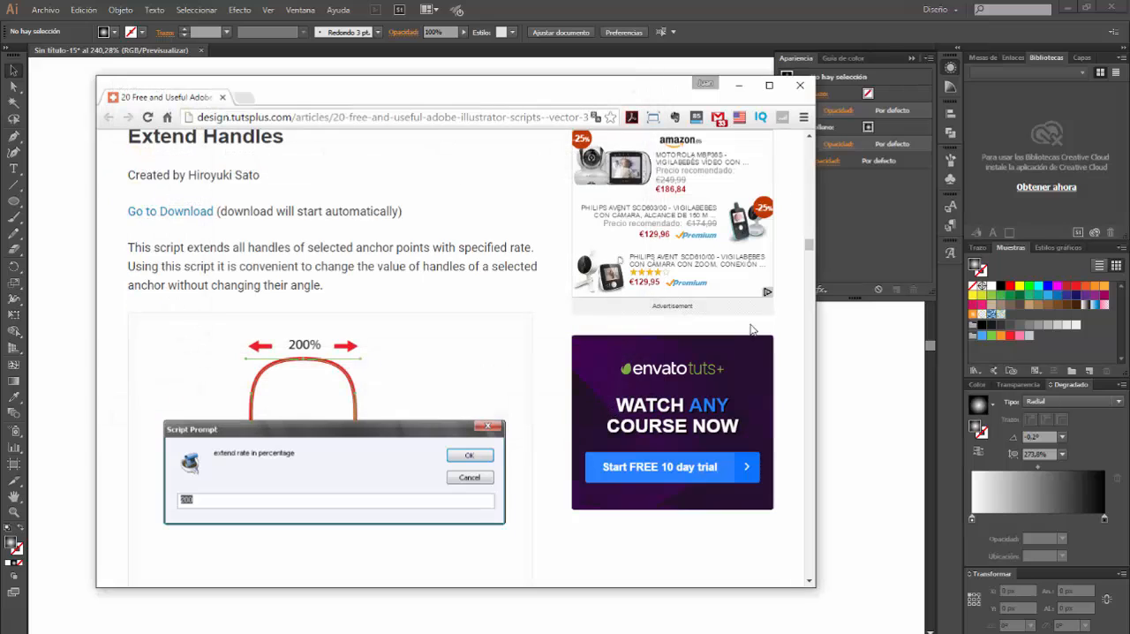
pyautogui.click(801, 88)
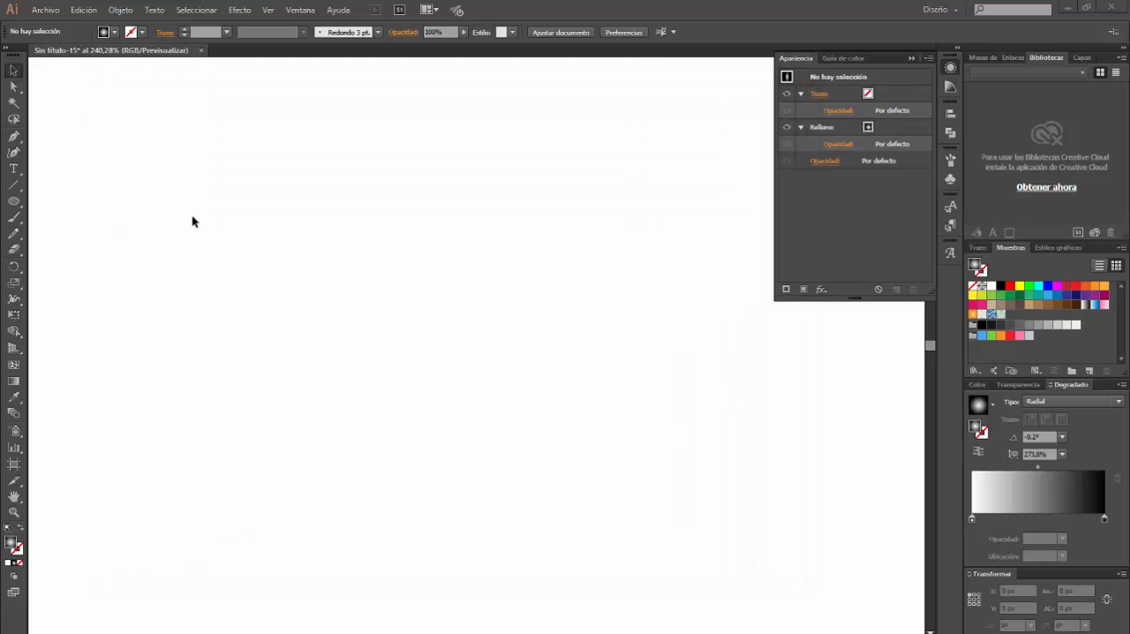
pyautogui.click(18, 203)
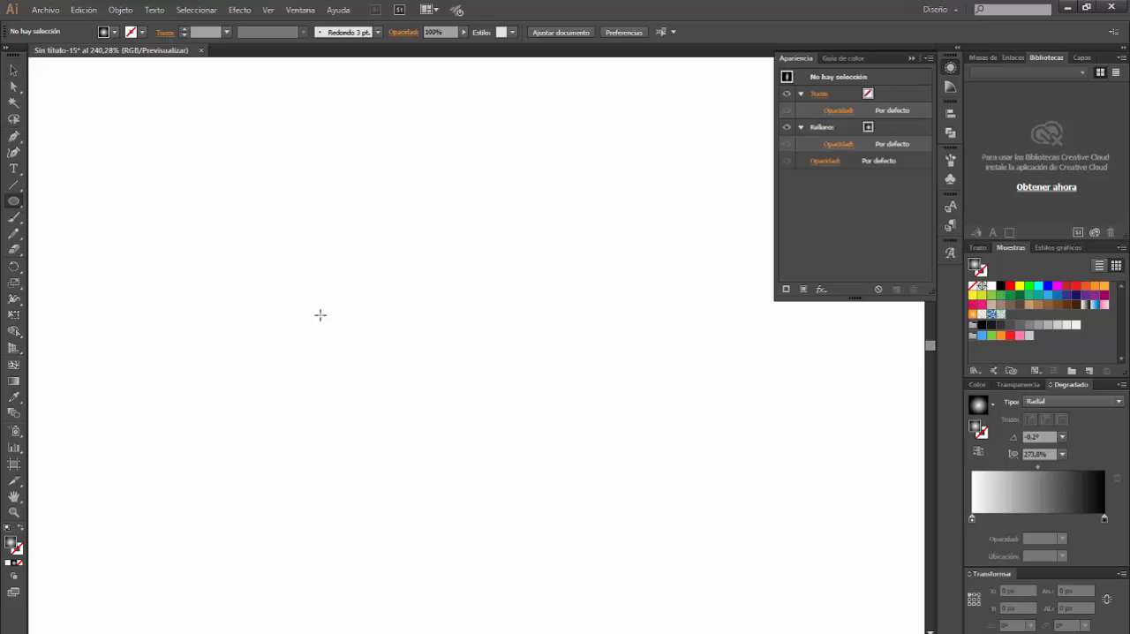
pyautogui.click(417, 302)
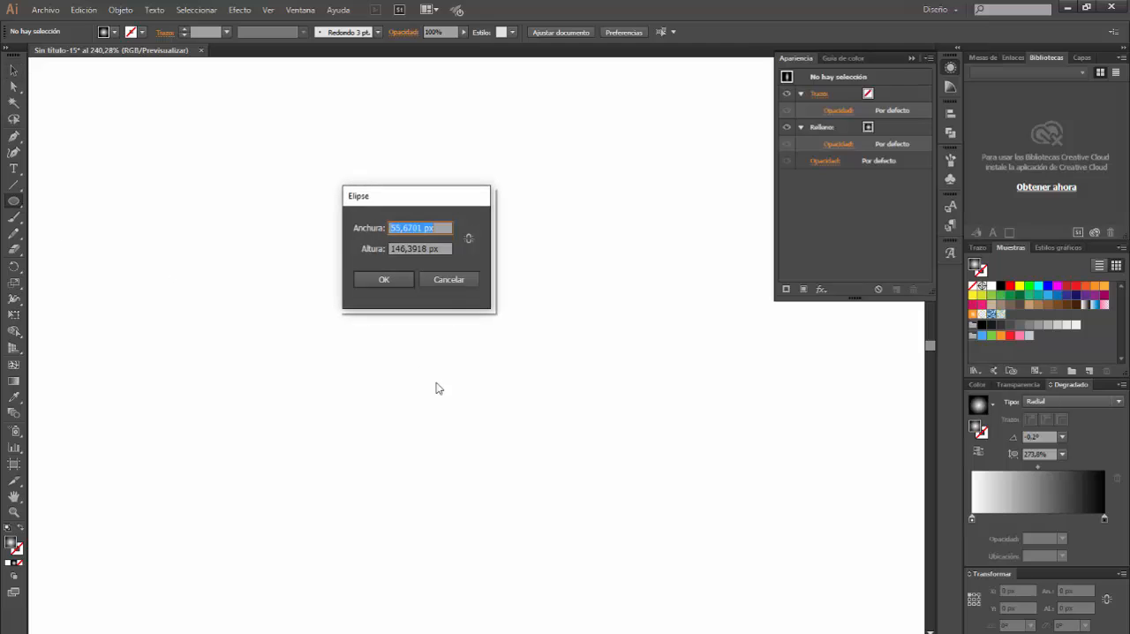
pyautogui.click(421, 228)
pyautogui.moveTo(420, 228); pyautogui.dragTo(379, 219)
pyautogui.write('150')
pyautogui.press('Tab')
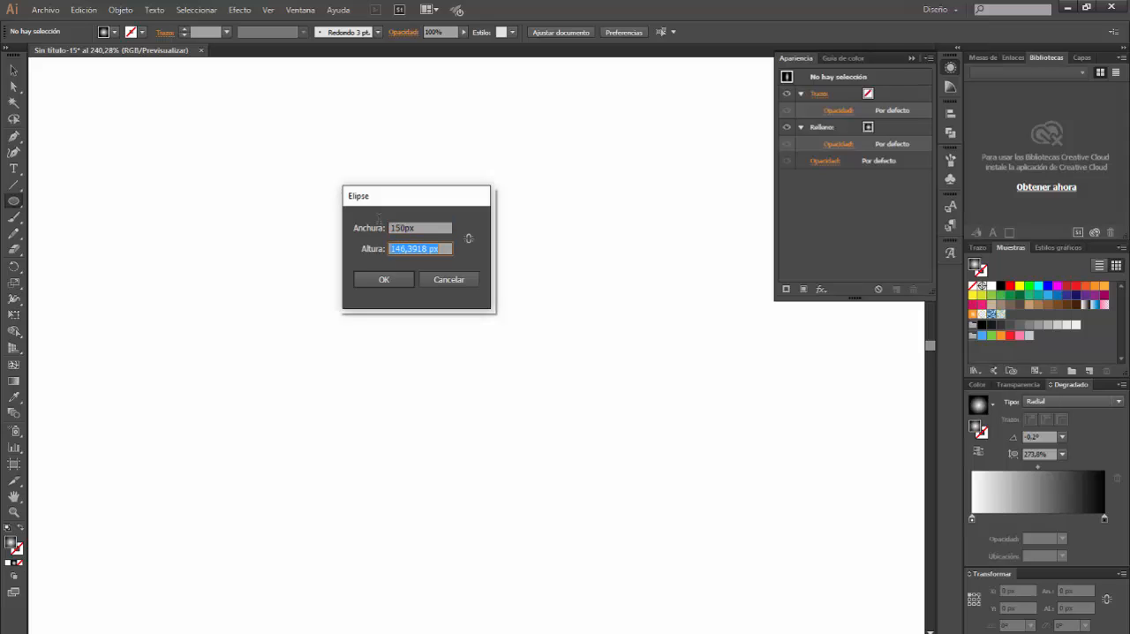
pyautogui.write('39')
pyautogui.press('Return')
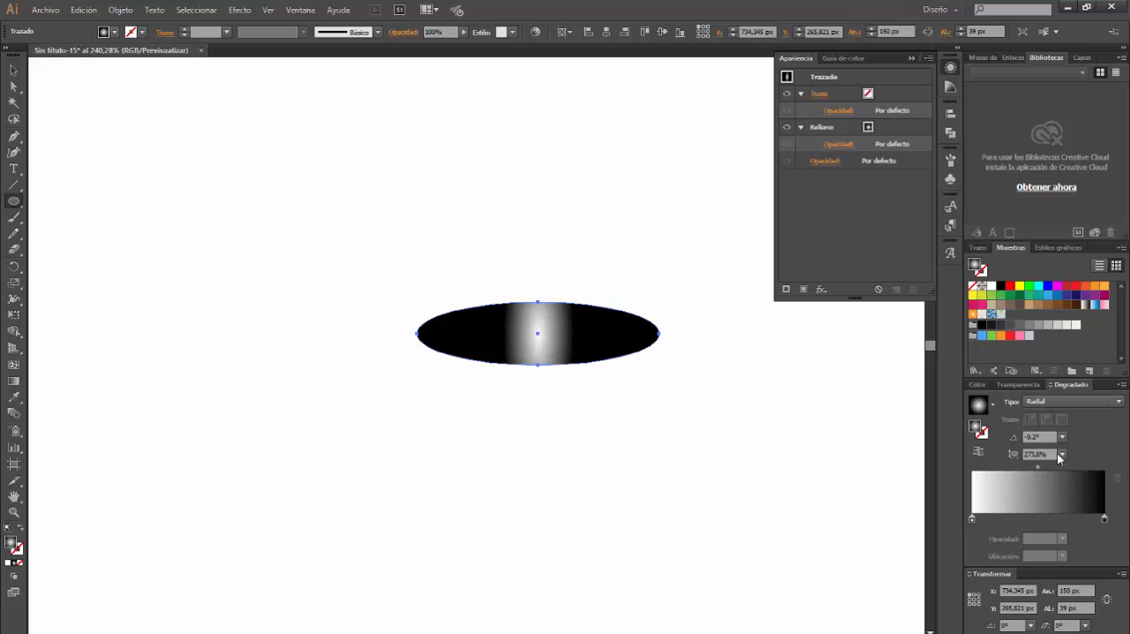
# Give the new ellipse a white fill and a black stroke
pyautogui.click(991, 285)
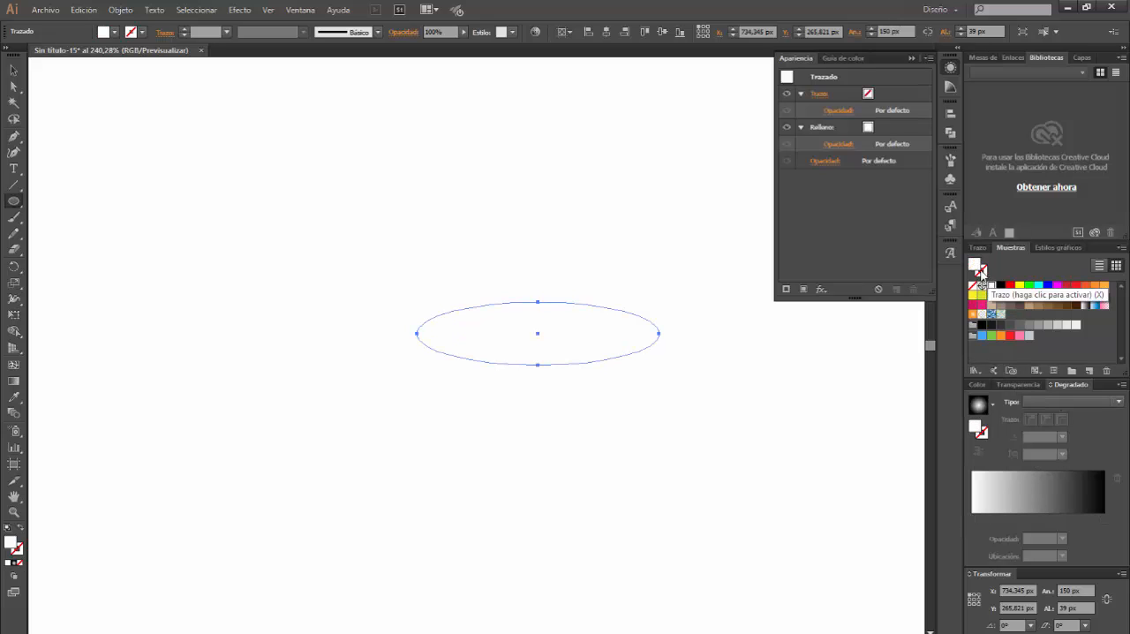
pyautogui.click(980, 269)
pyautogui.click(1000, 285)
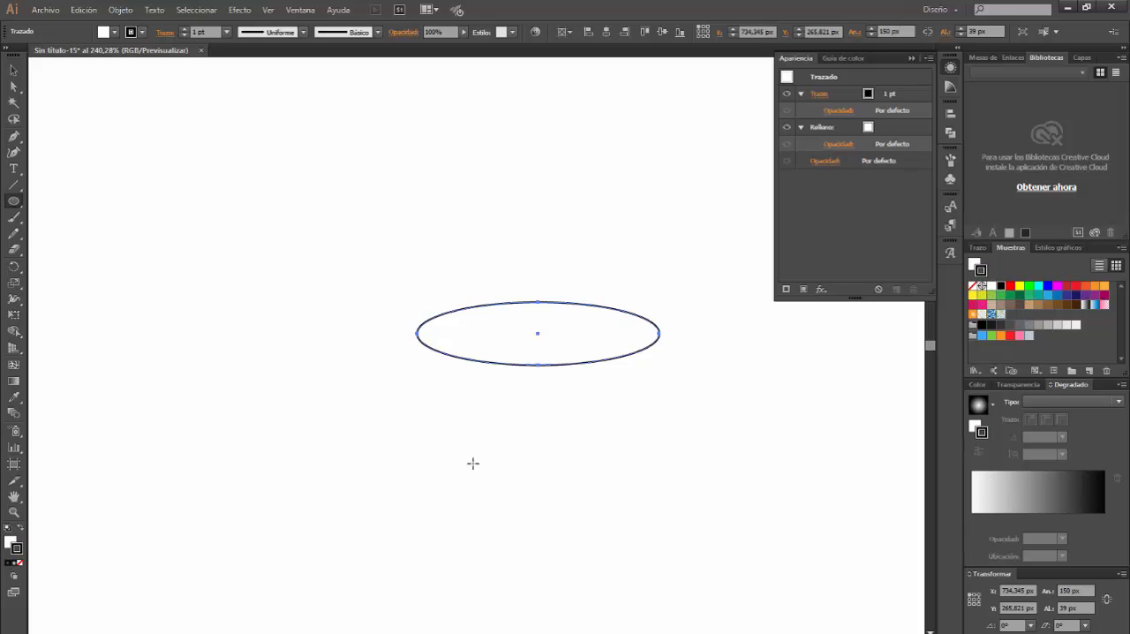
pyautogui.click(13, 70)
pyautogui.click(669, 452)
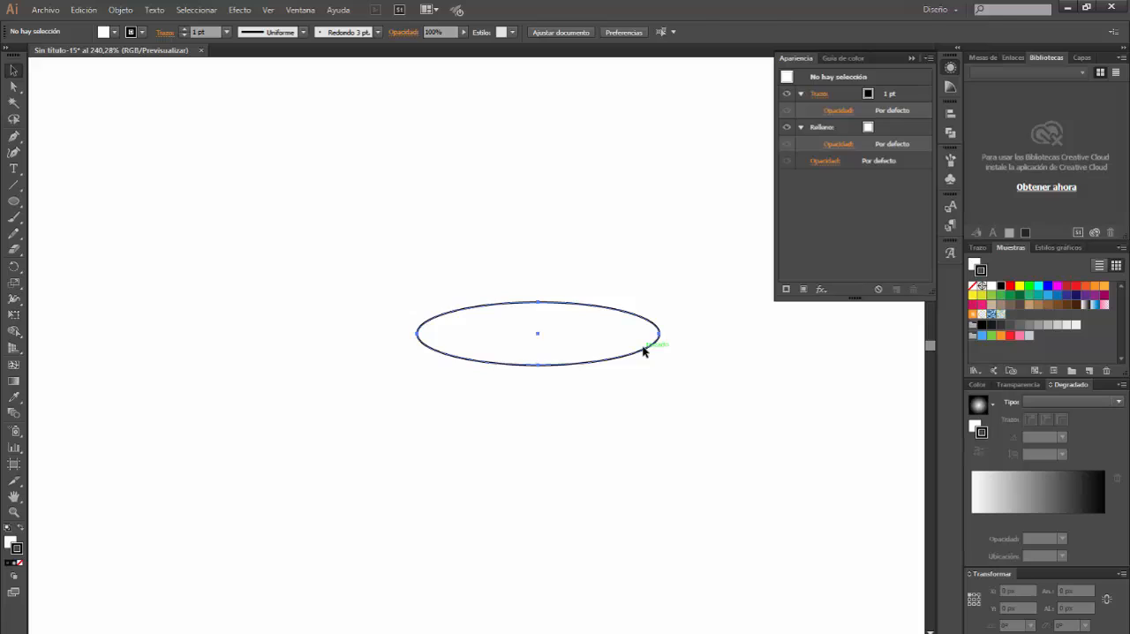
# Select the ellipse's leftmost and rightmost anchor points and run Extend Handles.js from Nueva carpeta in Descargas
pyautogui.click(14, 85)
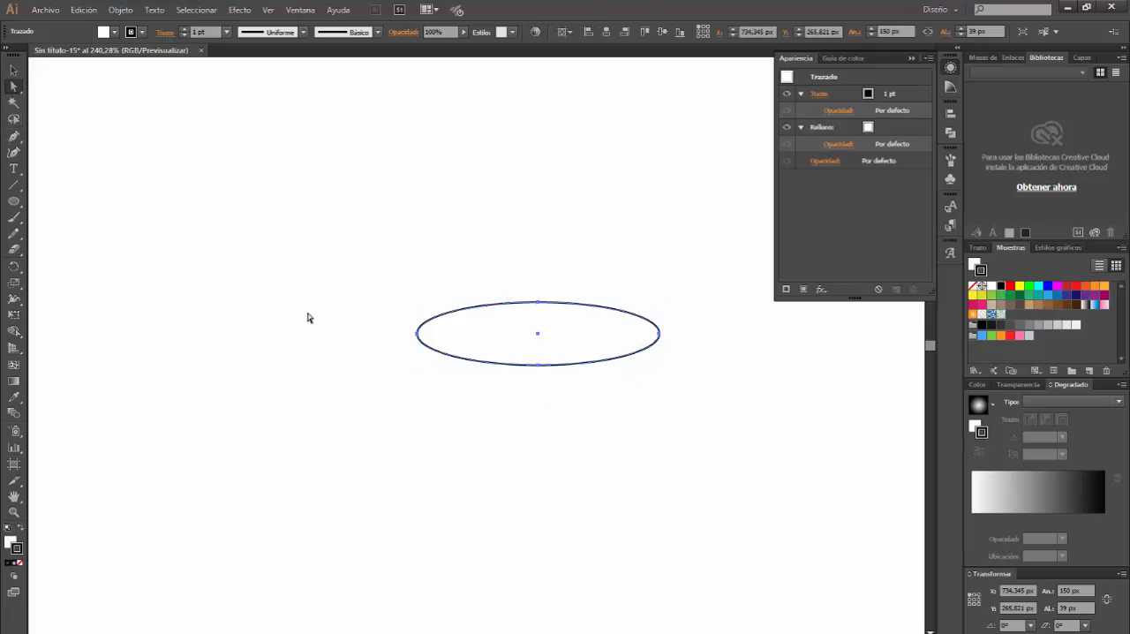
pyautogui.click(417, 333)
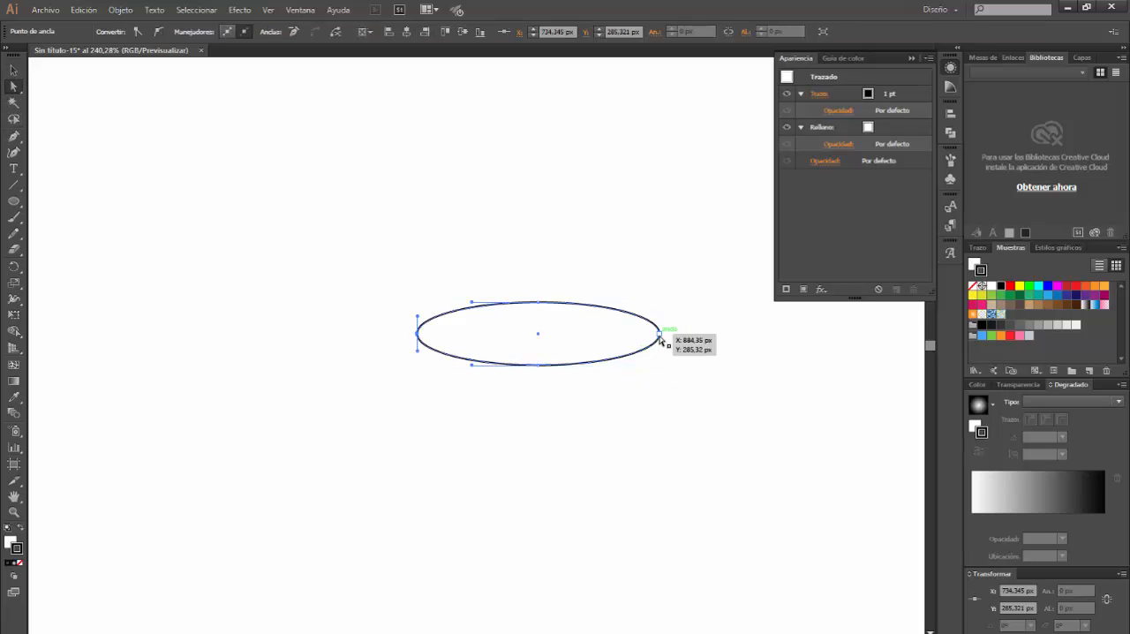
pyautogui.click(659, 335)
pyautogui.click(45, 10)
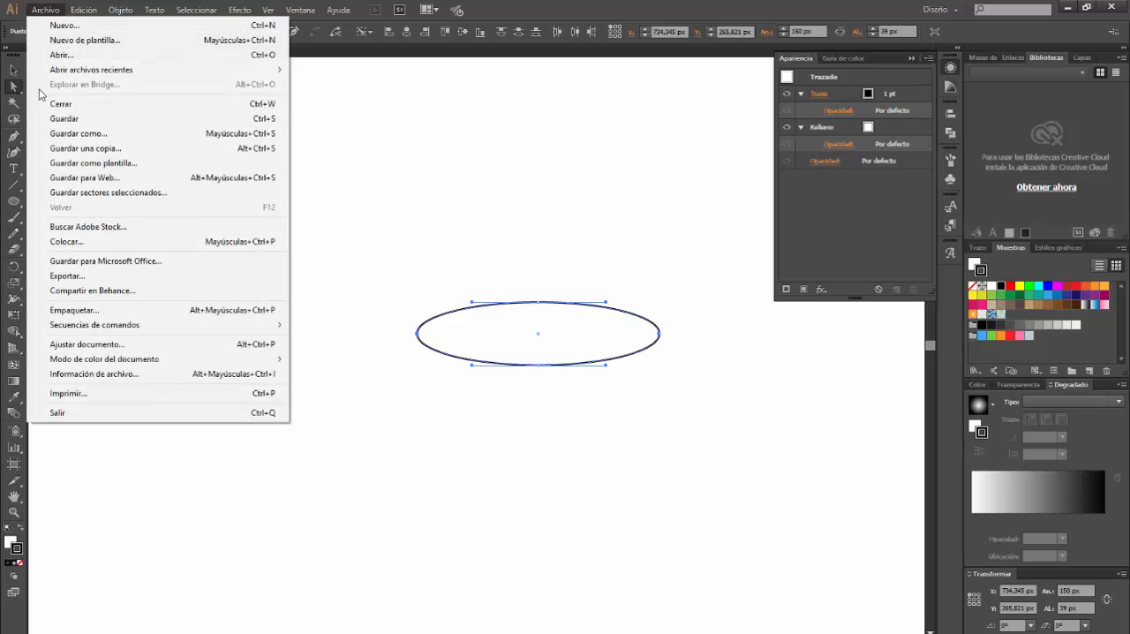
pyautogui.moveTo(160, 328)
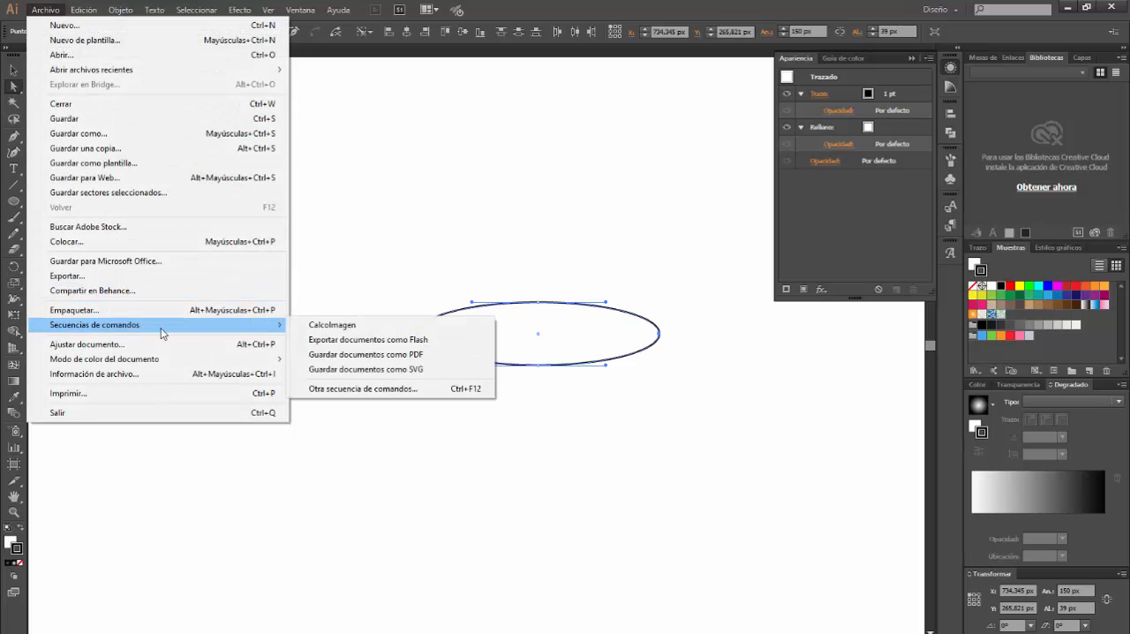
pyautogui.click(371, 391)
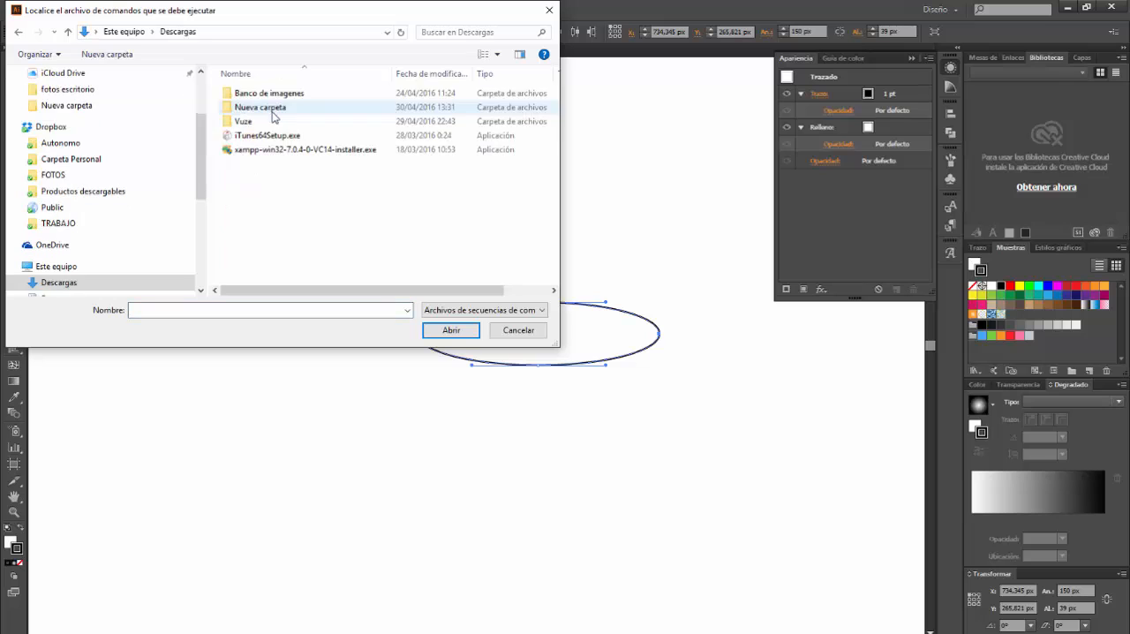
pyautogui.doubleClick(265, 107)
pyautogui.click(258, 99)
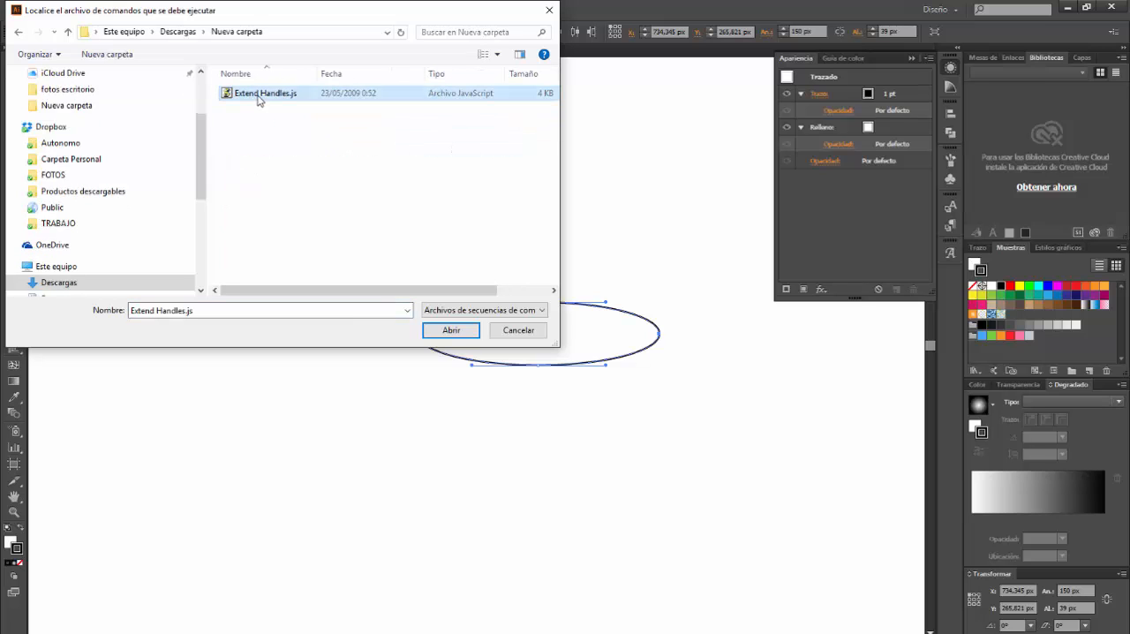
pyautogui.click(451, 330)
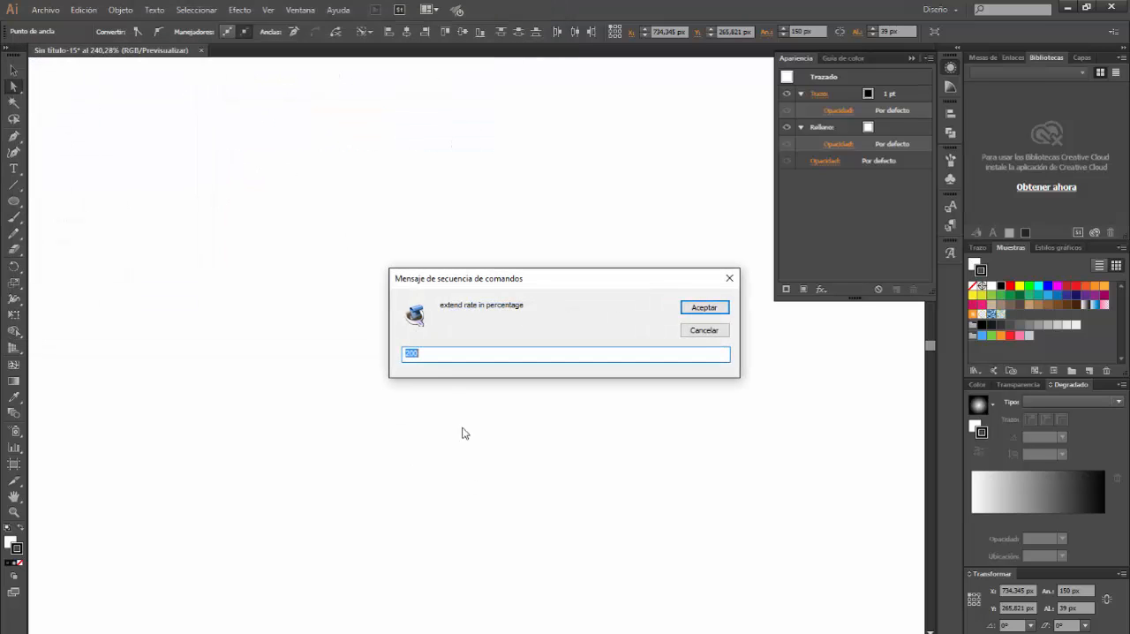
# Extend the handles of the two selected anchor points at a rate of 150 percent
pyautogui.click(423, 356)
pyautogui.doubleClick(408, 352)
pyautogui.write('150')
pyautogui.press('Return')
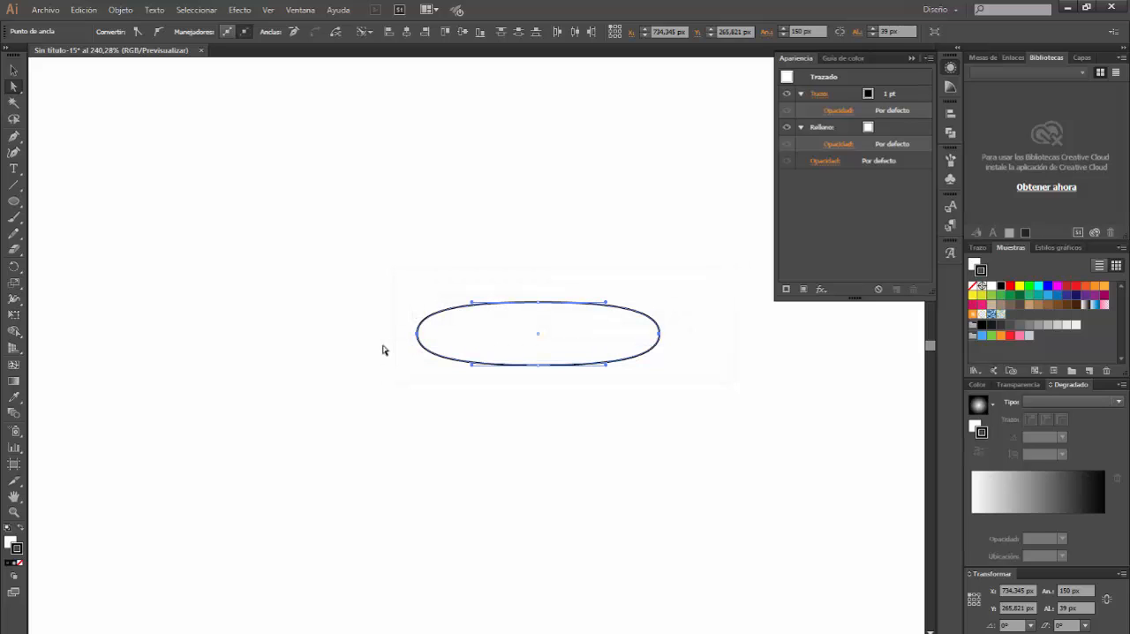
# Compare the ellipse's shape before and after the handle extension, keeping the extended version
pyautogui.press('ctrl')
pyautogui.hotkey('ctrl', 'z')
pyautogui.hotkey('ctrl', 'shift', 'z')
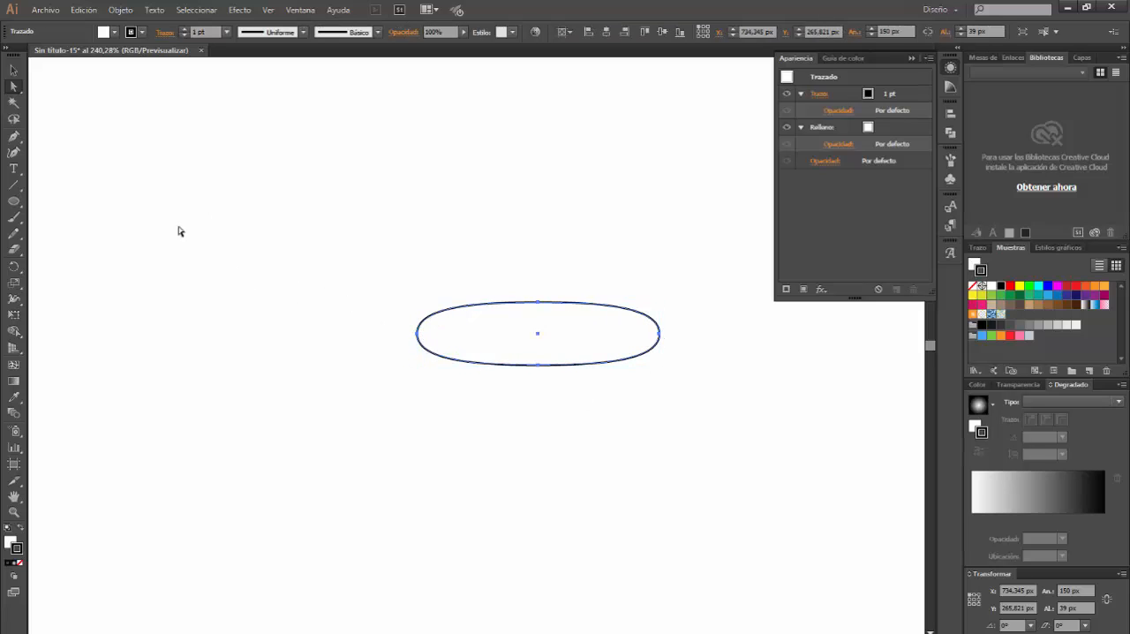
pyautogui.click(13, 70)
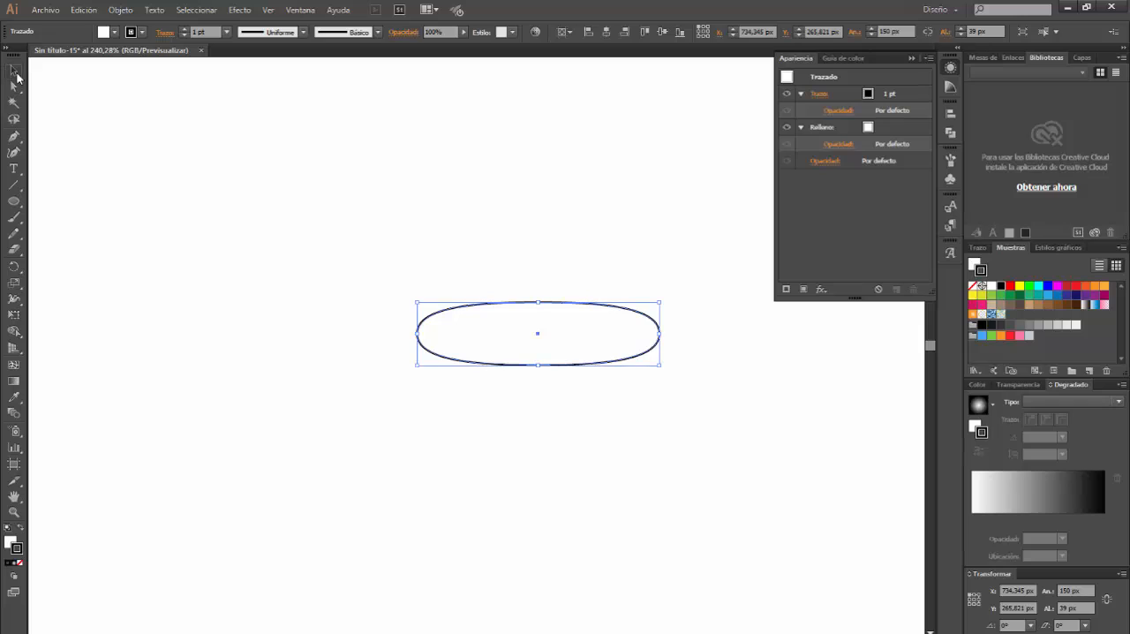
pyautogui.click(664, 392)
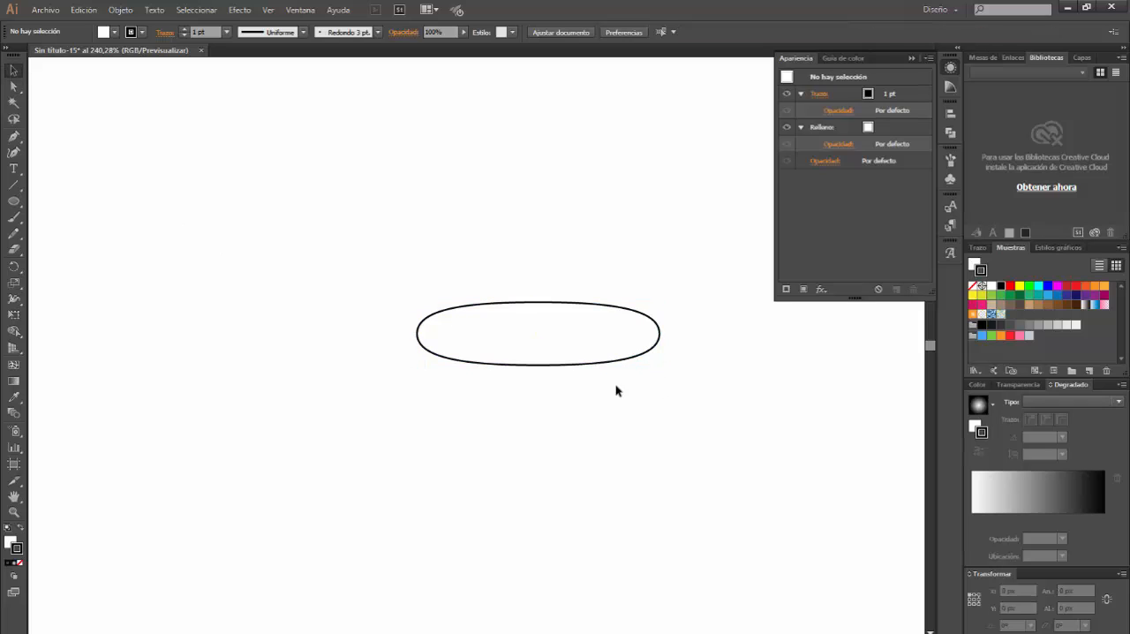
# Create a second ellipse, 133 px wide and 17 px high, just above the rounded shape
pyautogui.click(13, 201)
pyautogui.click(420, 238)
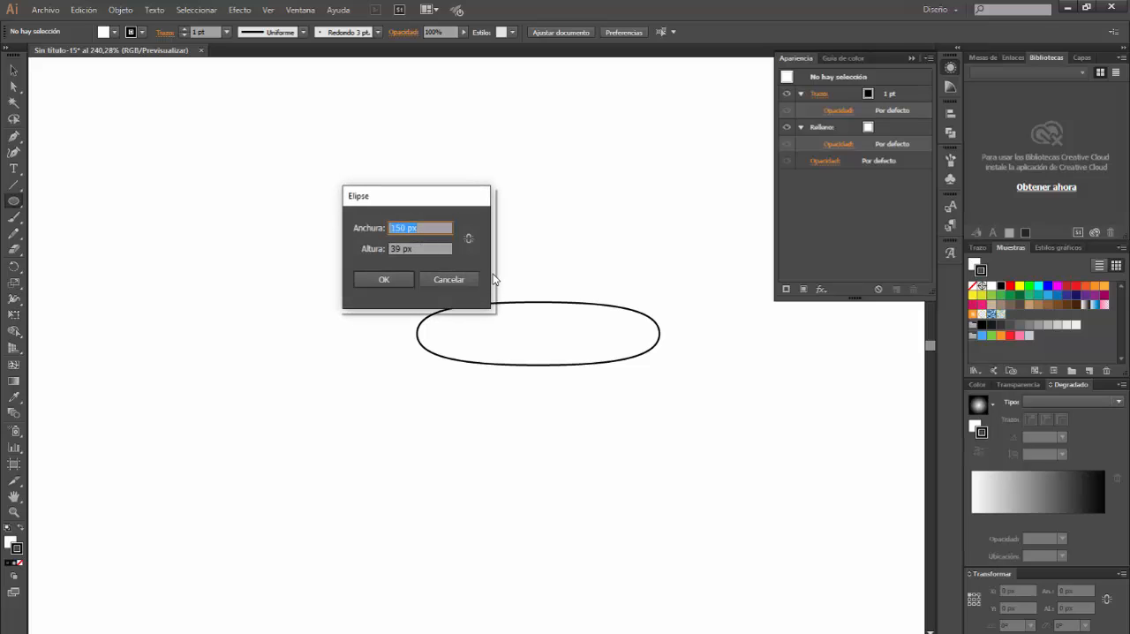
pyautogui.write('133')
pyautogui.click(416, 249)
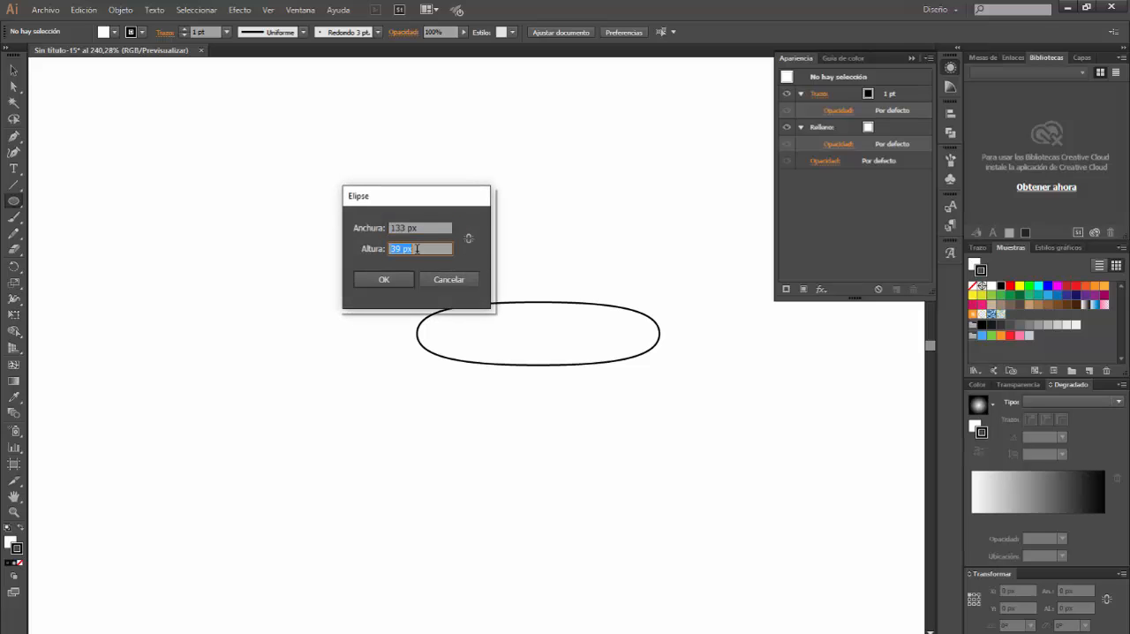
pyautogui.write('17')
pyautogui.press('Return')
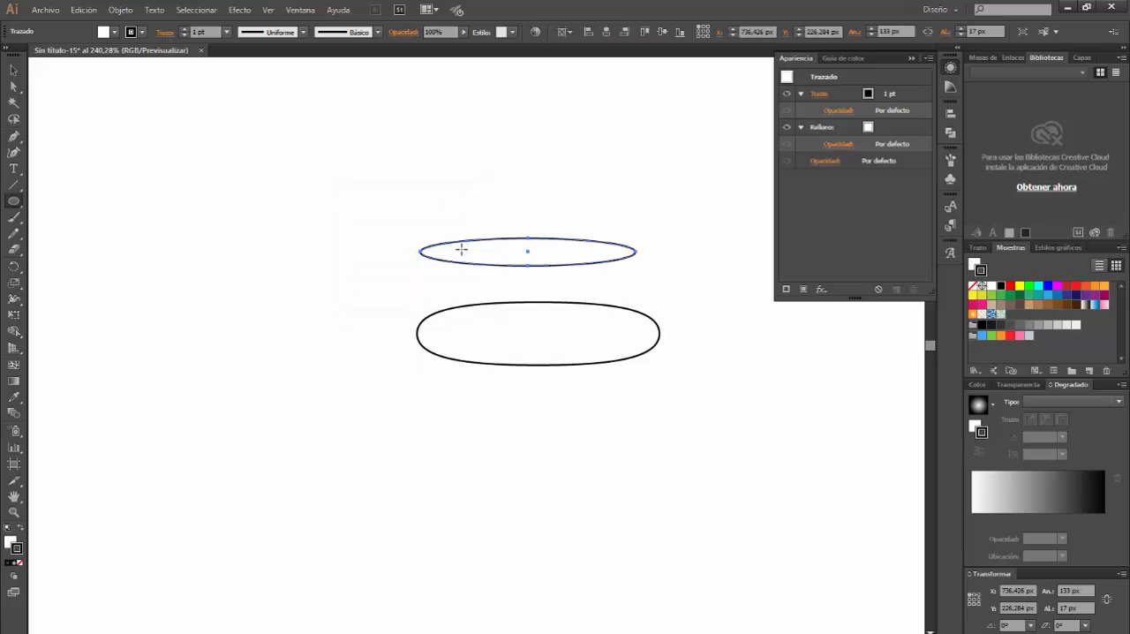
# Align the thin ellipse and the rounded shape by their horizontal centres on the artboard
pyautogui.click(13, 70)
pyautogui.keyDown('shift'); pyautogui.click(574, 305); pyautogui.keyUp('shift')
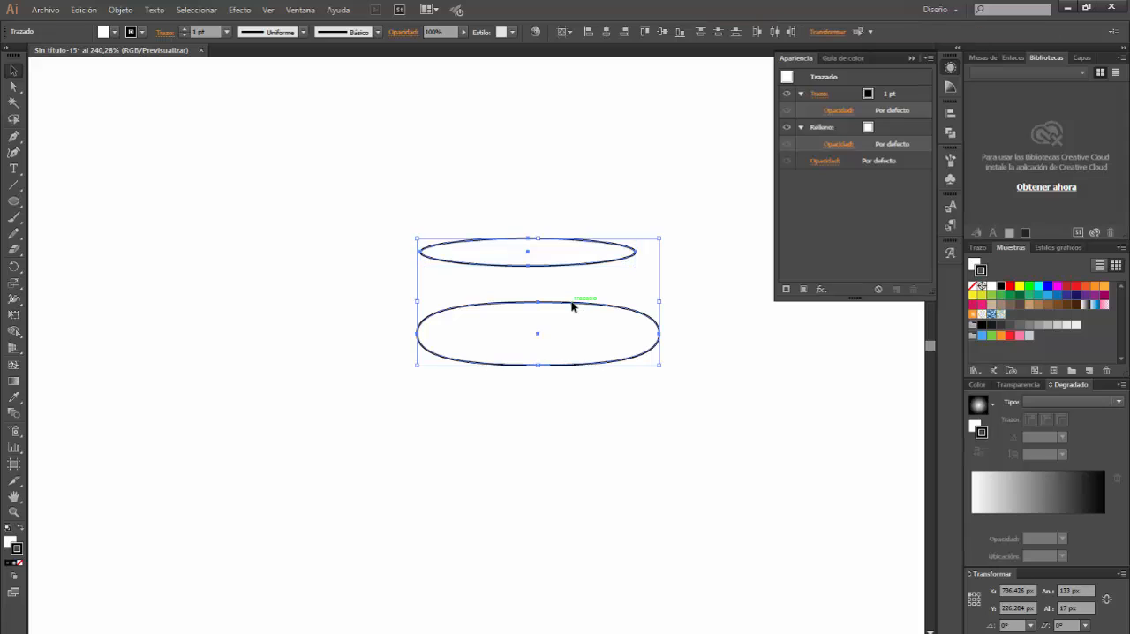
pyautogui.click(608, 33)
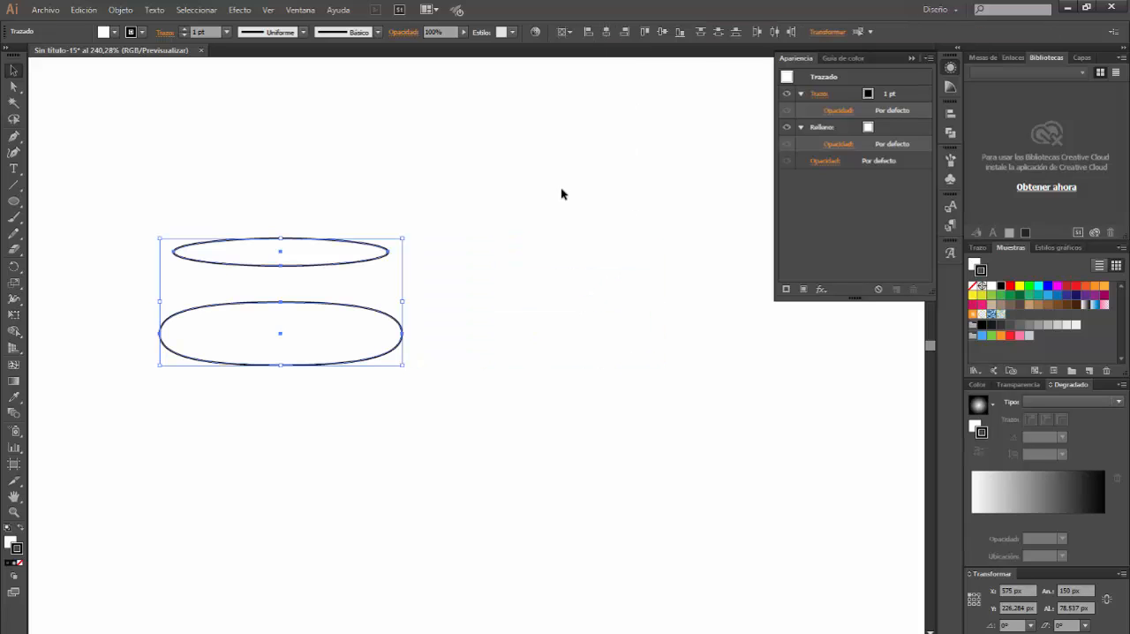
# Move the thin ellipse straight down to Y 266.284 px, inside the upper edge of the rounded shape
pyautogui.moveTo(297, 466); pyautogui.dragTo(497, 474)
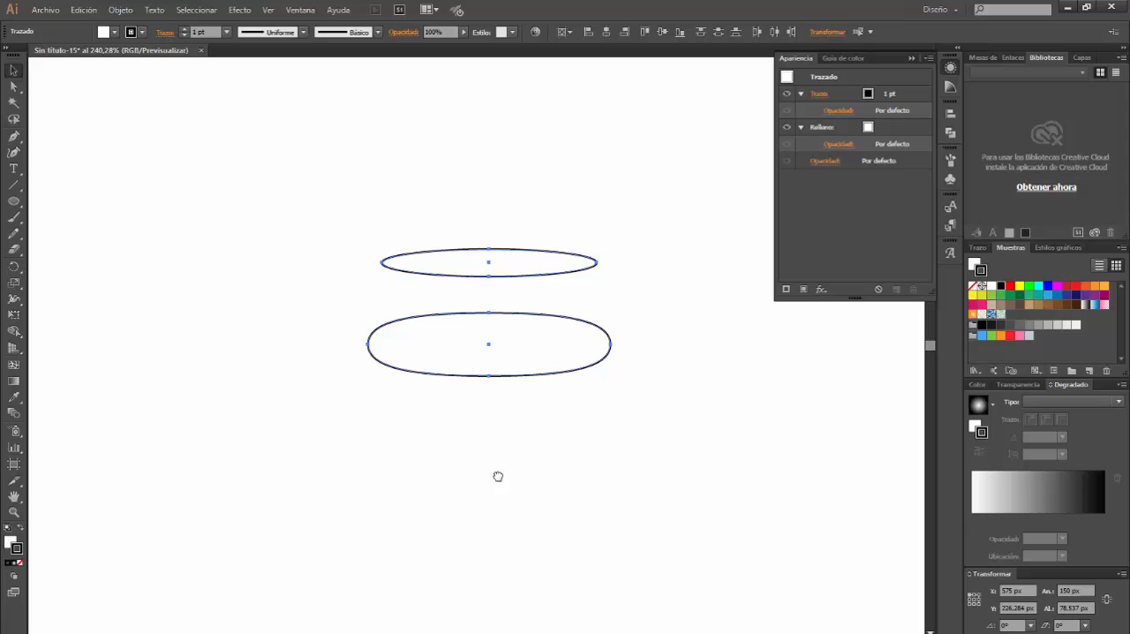
pyautogui.click(619, 263)
pyautogui.moveTo(538, 254); pyautogui.dragTo(524, 321)
pyautogui.click(556, 430)
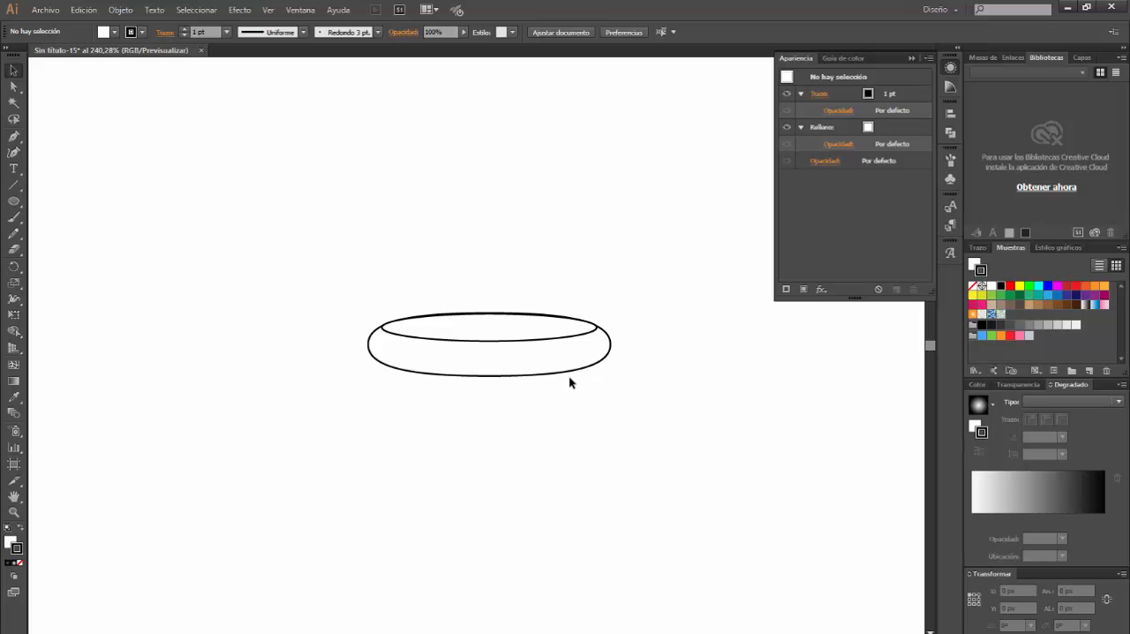
# Apply a linear gradient to the fill of the thin upper ellipse
pyautogui.click(546, 339)
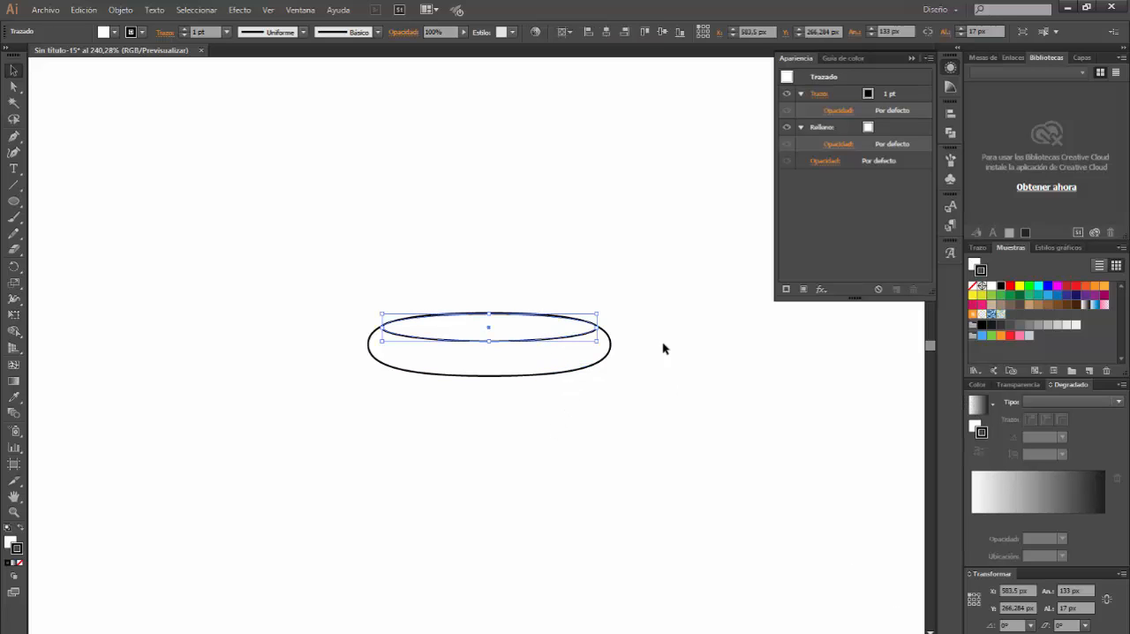
pyautogui.click(585, 328)
pyautogui.click(1055, 402)
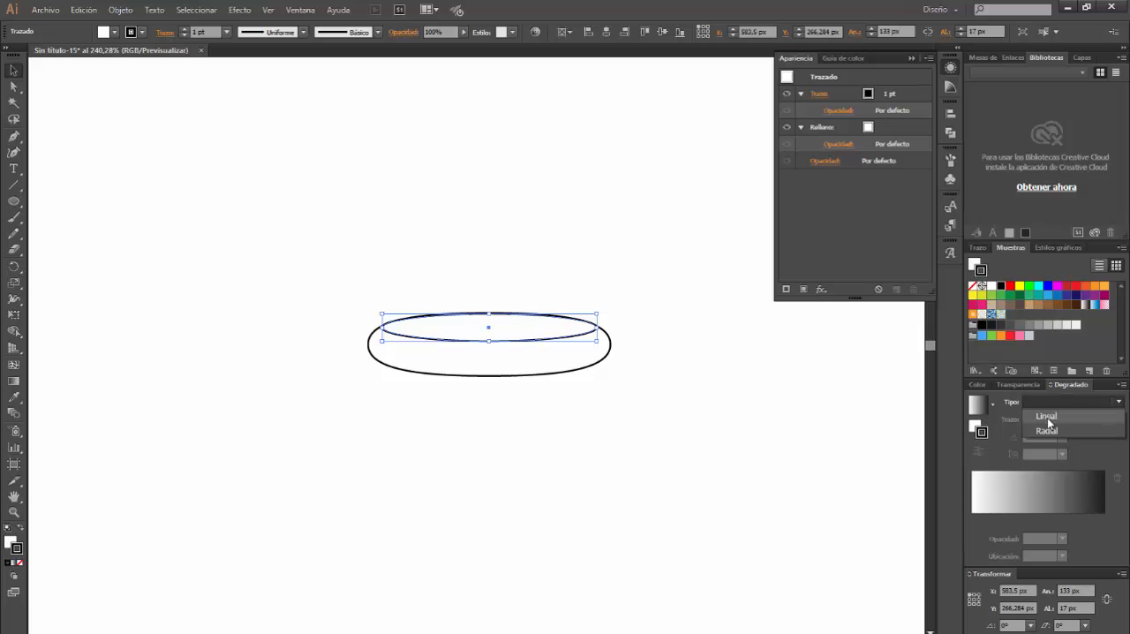
pyautogui.click(974, 428)
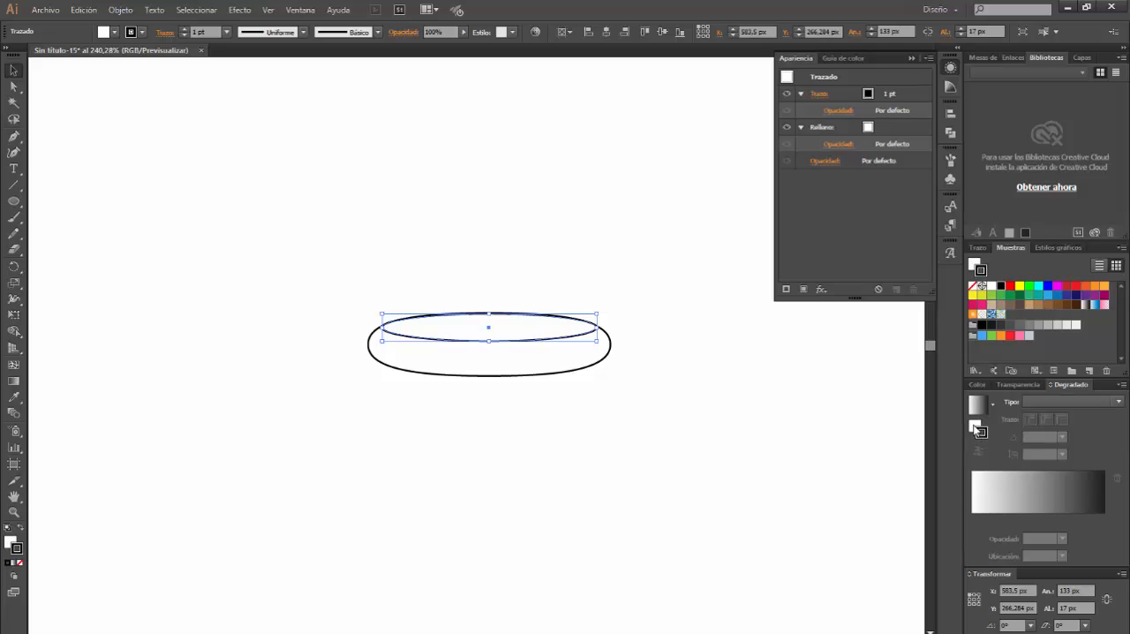
pyautogui.click(1060, 398)
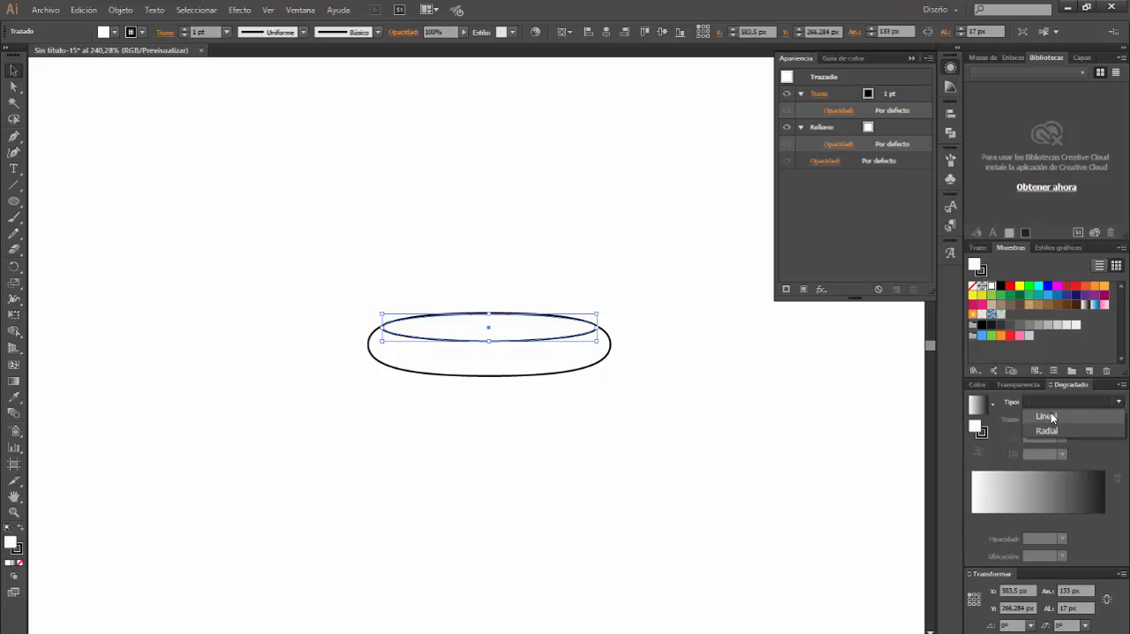
pyautogui.click(1050, 412)
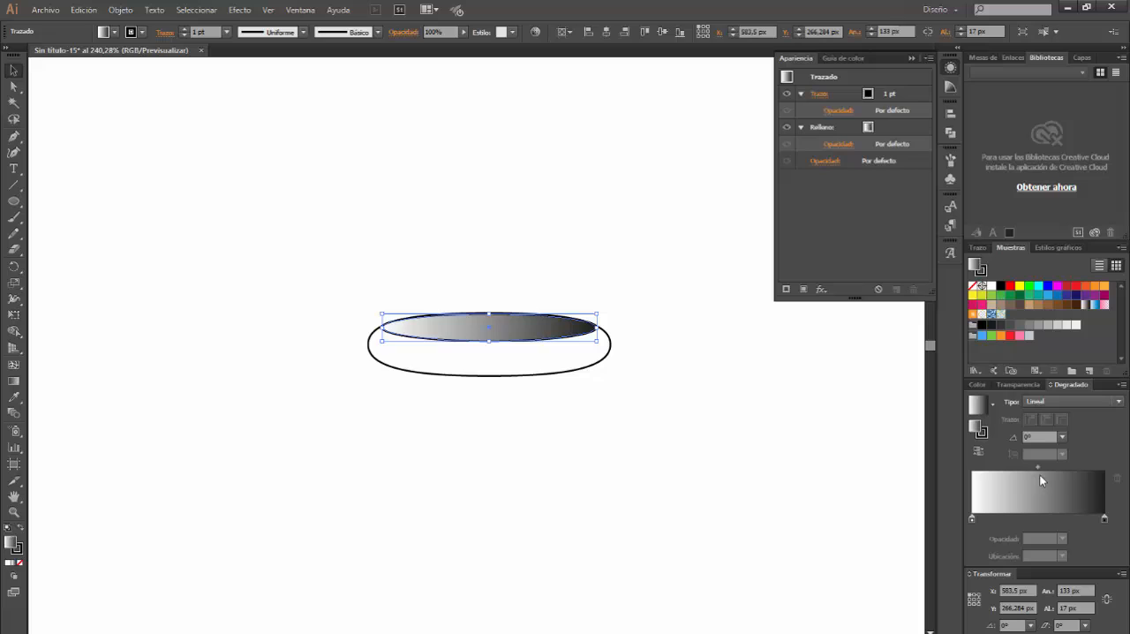
# Add six intermediate colour stops along the thin ellipse's linear gradient
pyautogui.click(988, 520)
pyautogui.click(1002, 520)
pyautogui.click(1020, 520)
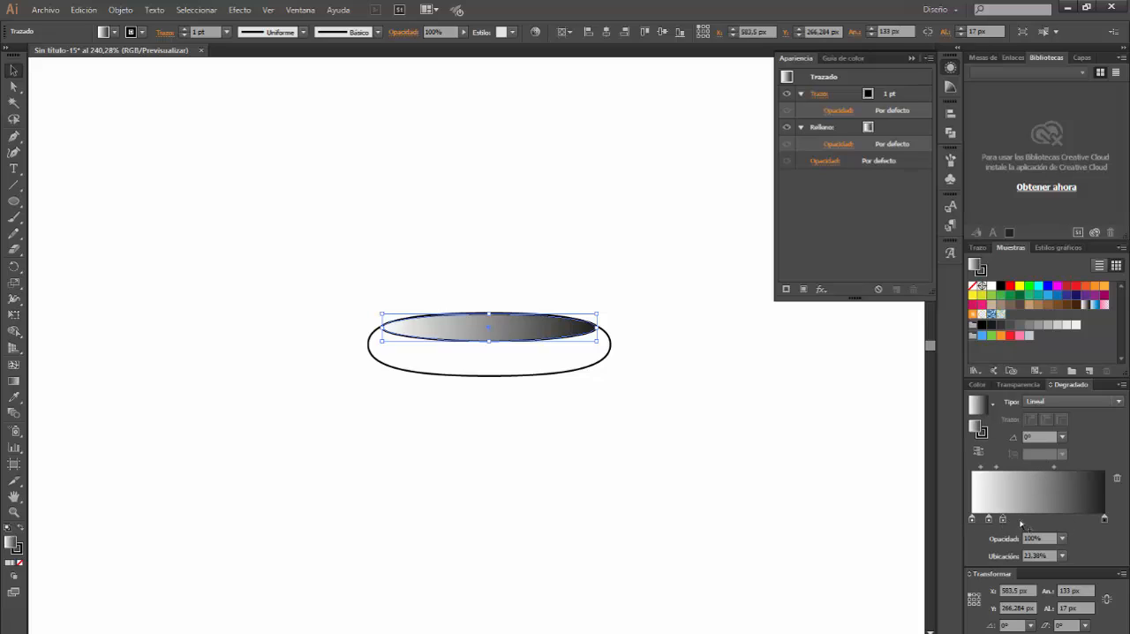
pyautogui.click(1042, 520)
pyautogui.click(1059, 520)
pyautogui.click(1076, 520)
# Switch the thin ellipse's first gradient stop, at 0%, to RGB mode and set its colour to 174, 174, 174
pyautogui.click(972, 520)
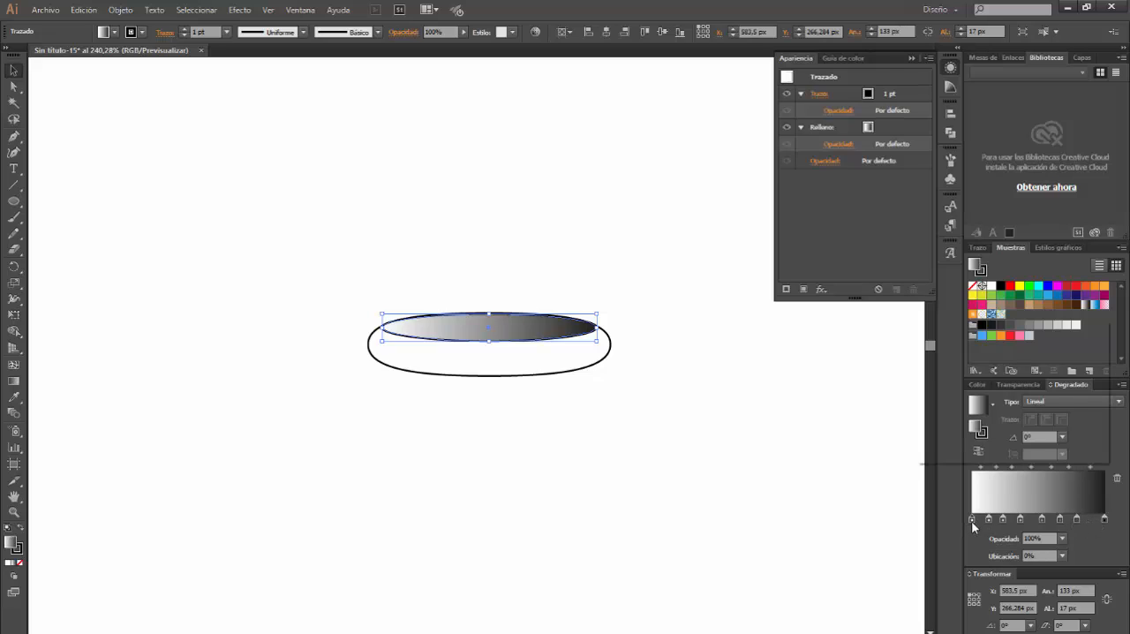
pyautogui.doubleClick(972, 521)
pyautogui.click(1102, 325)
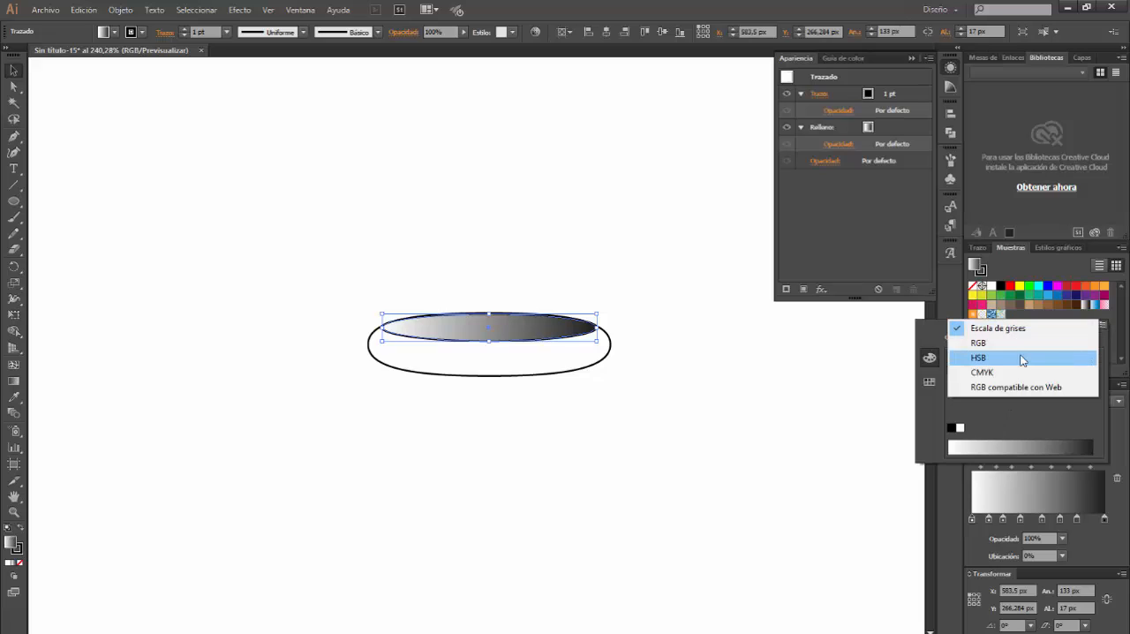
pyautogui.click(1006, 342)
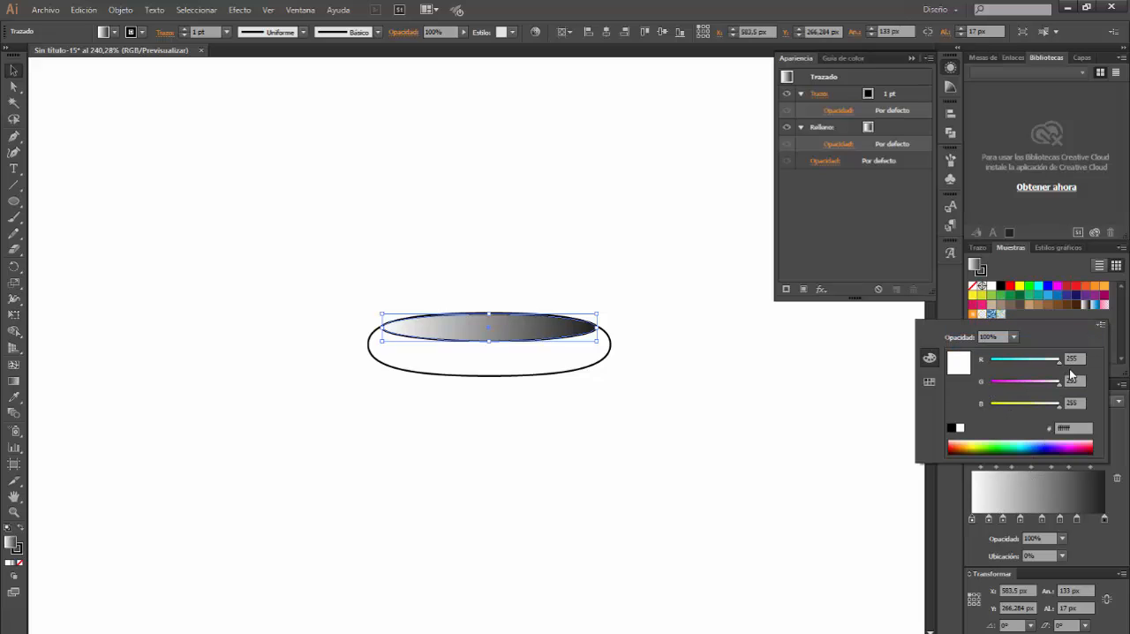
pyautogui.click(1072, 359)
pyautogui.press('Tab')
pyautogui.write('1')
pyautogui.press('Tab')
pyautogui.write('17')
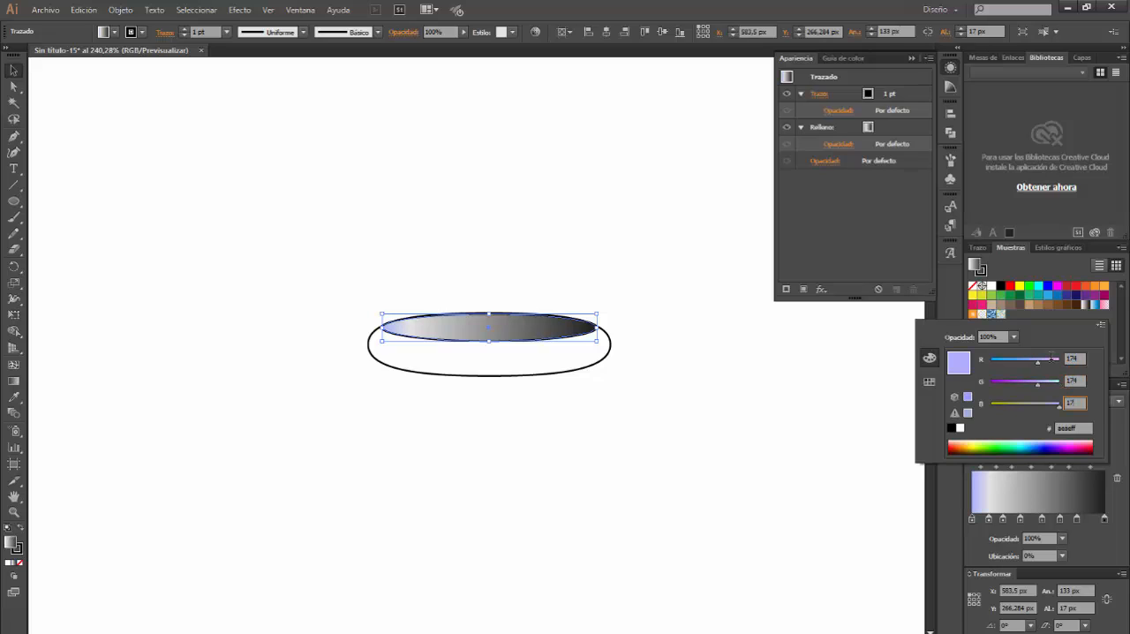
pyautogui.write('4')
pyautogui.press('Return')
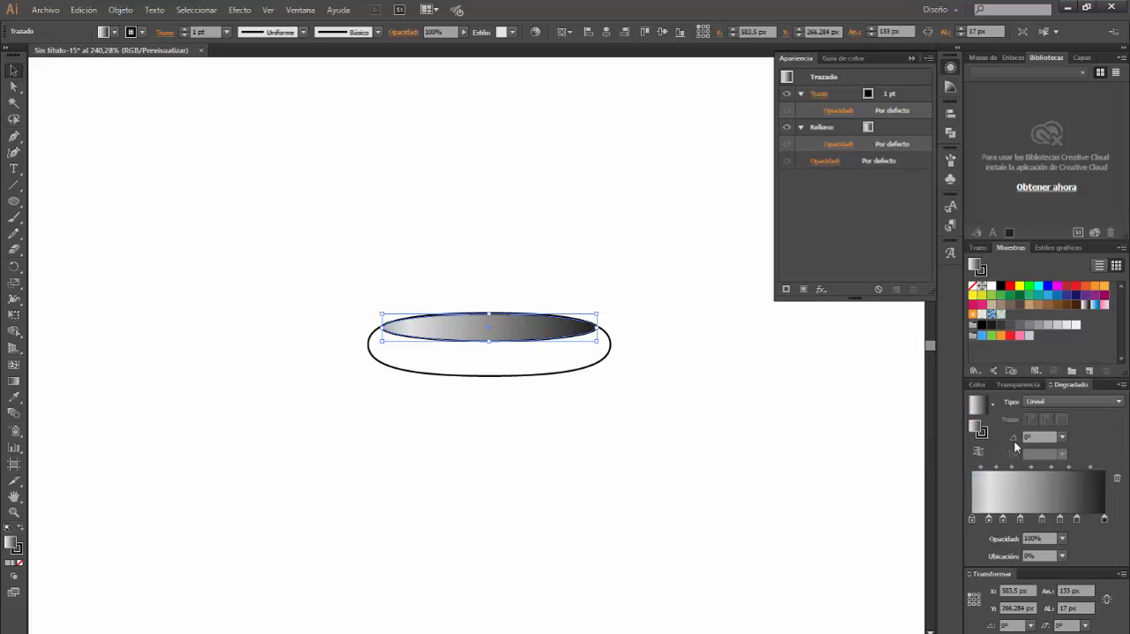
# Set the second gradient stop of the thin ellipse, at 12.94%, to RGB 190, 190, 190
pyautogui.doubleClick(988, 519)
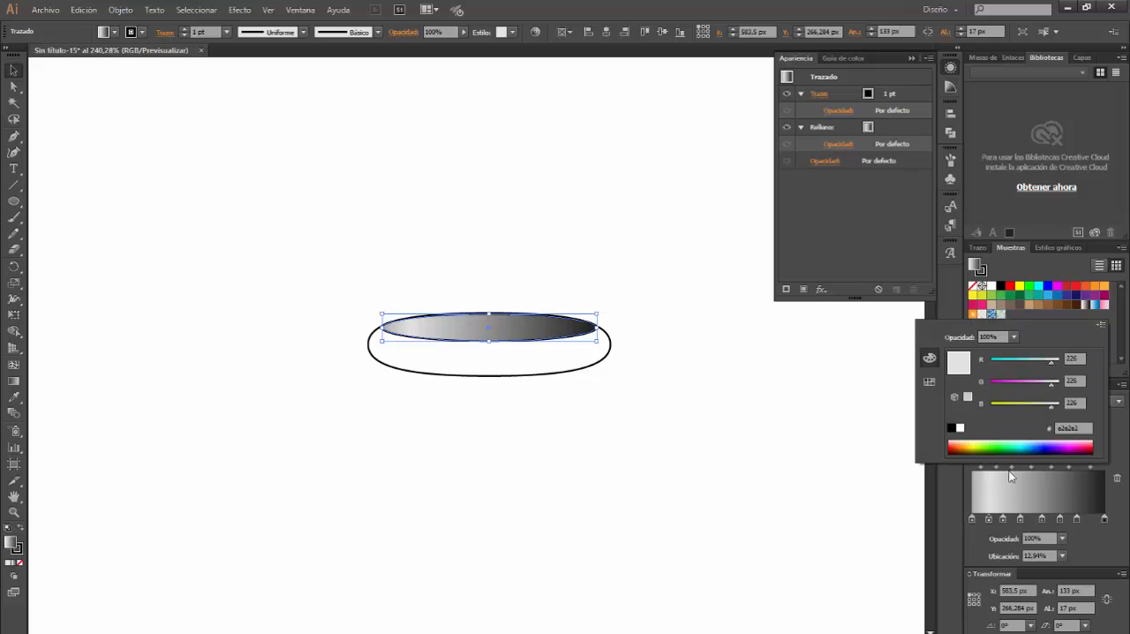
pyautogui.click(1071, 358)
pyautogui.write('198')
pyautogui.press('Tab')
pyautogui.write('198')
pyautogui.press('Tab')
pyautogui.write('198')
pyautogui.press('Return')
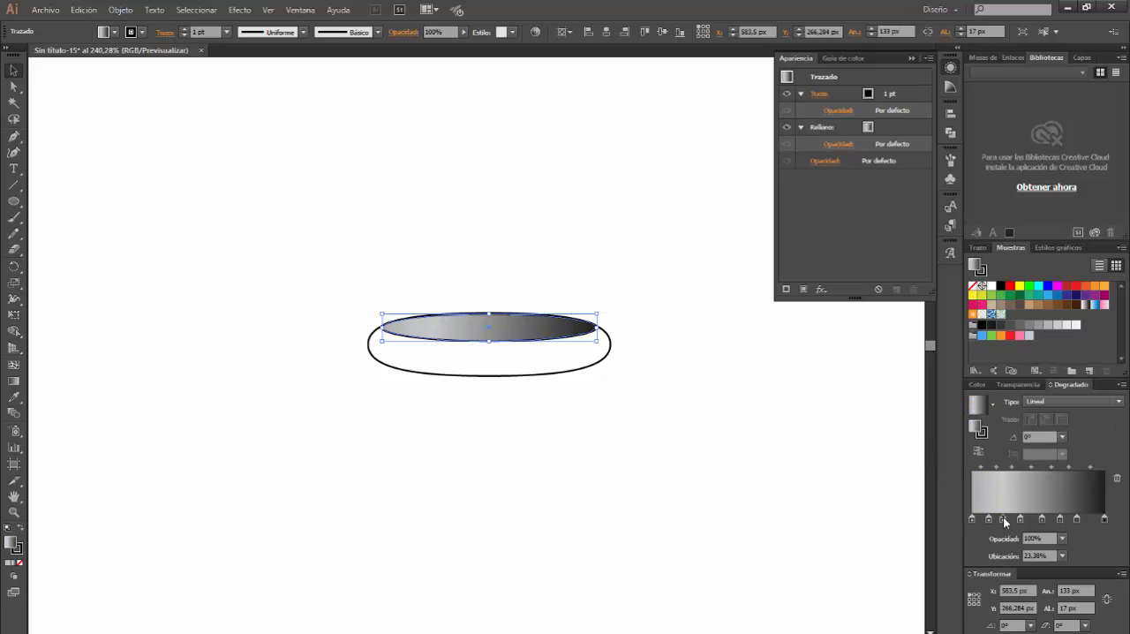
# Set the third gradient stop of the thin ellipse, at 23.38%, to RGB 194, 194, 194
pyautogui.doubleClick(1004, 519)
pyautogui.click(1072, 358)
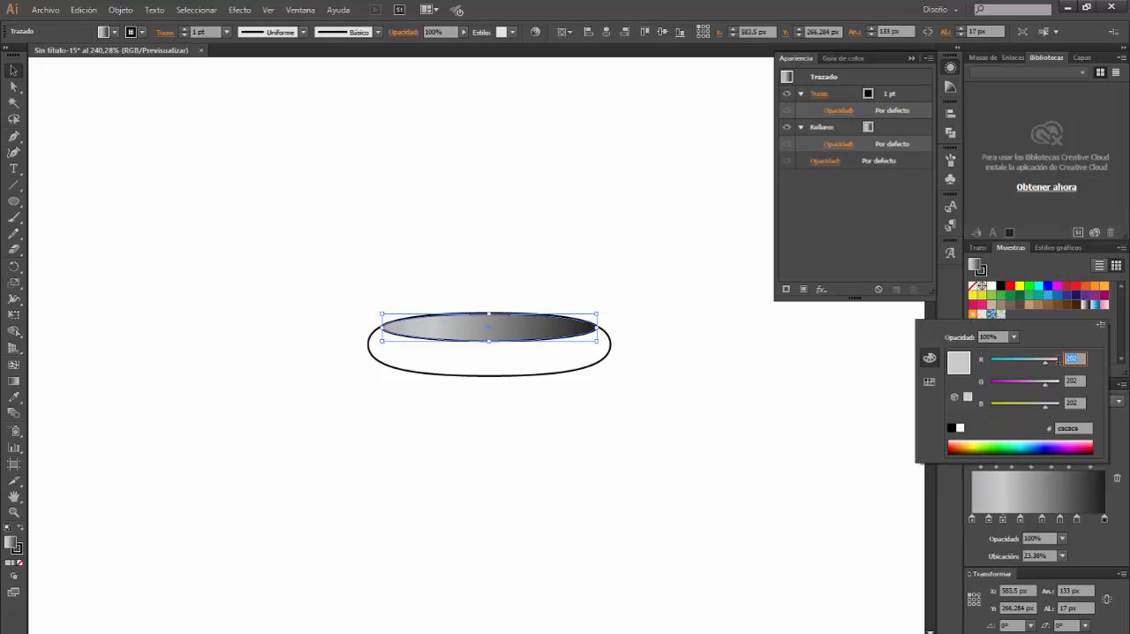
pyautogui.write('194')
pyautogui.press('Tab')
pyautogui.write('194')
pyautogui.press('Tab')
pyautogui.write('194')
pyautogui.press('Return')
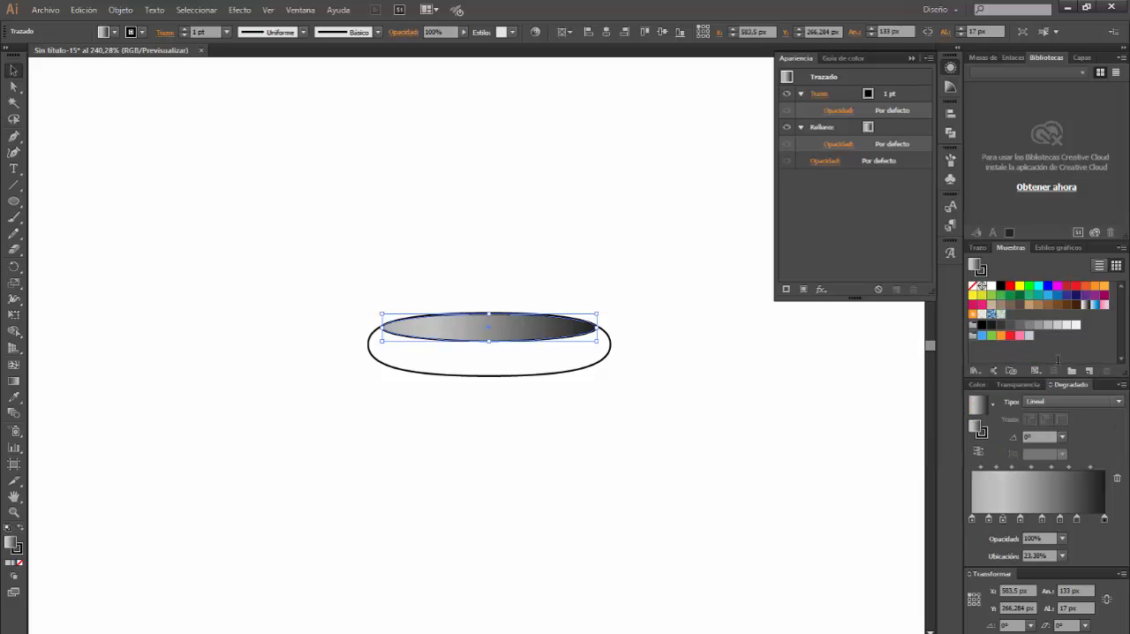
# Set the fourth gradient stop of the thin ellipse, at 36.32%, to RGB 87, 87, 87
pyautogui.doubleClick(1020, 520)
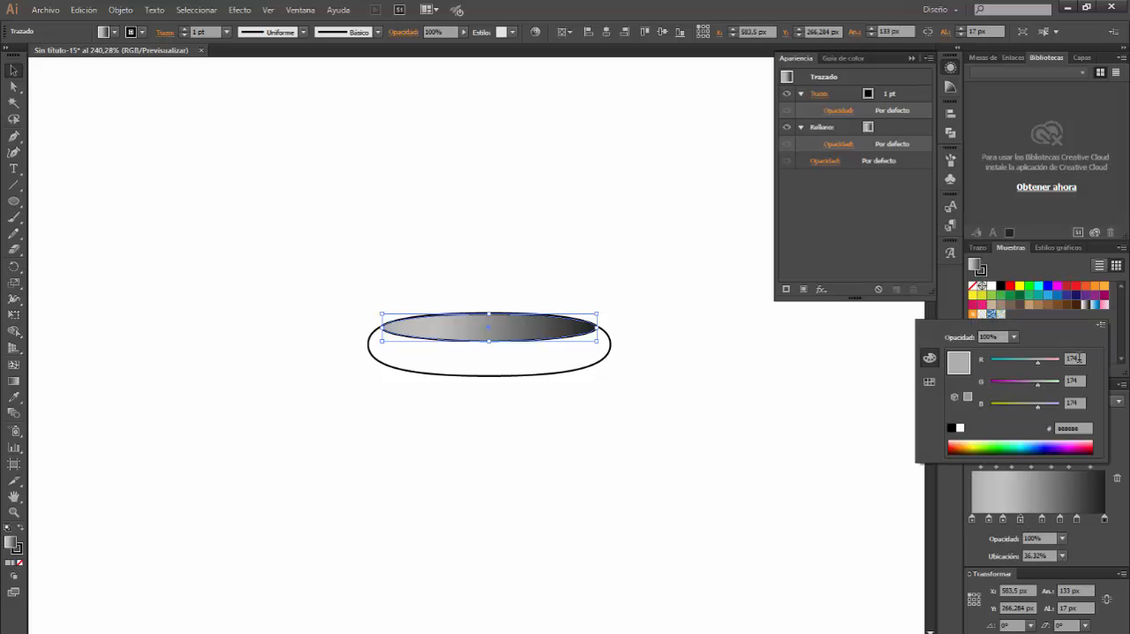
pyautogui.click(1075, 358)
pyautogui.write('84')
pyautogui.press('Tab')
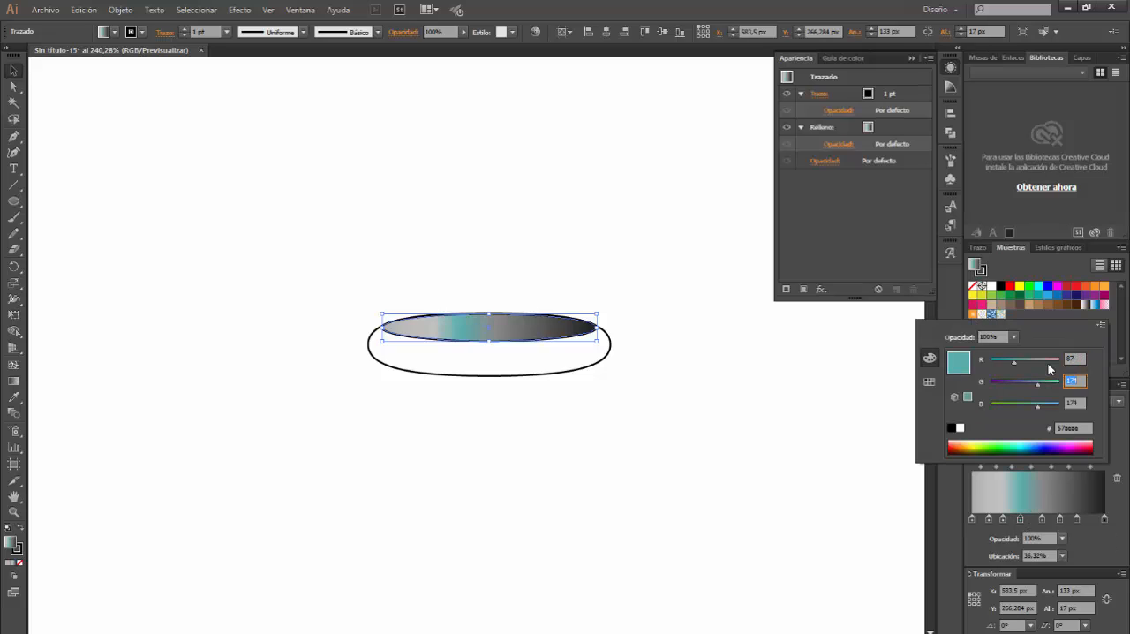
pyautogui.write('84')
pyautogui.press('Tab')
pyautogui.write('84')
pyautogui.press('Return')
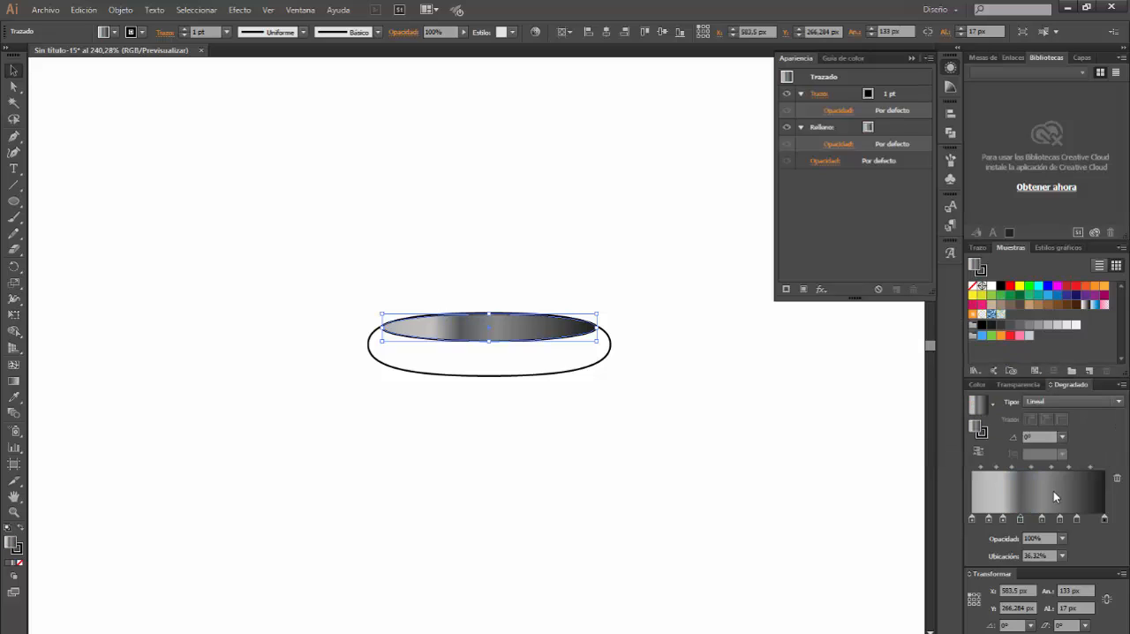
# Set the fifth gradient stop of the thin ellipse, at 52.74%, to RGB 66, 66, 66
pyautogui.doubleClick(1042, 520)
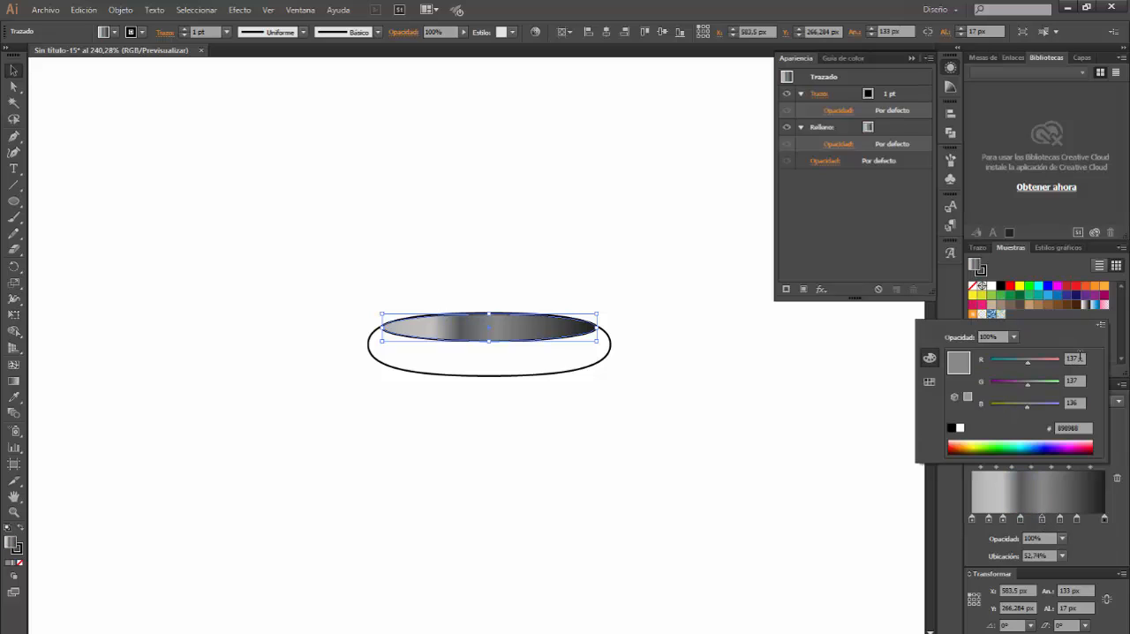
pyautogui.click(1077, 357)
pyautogui.write('66')
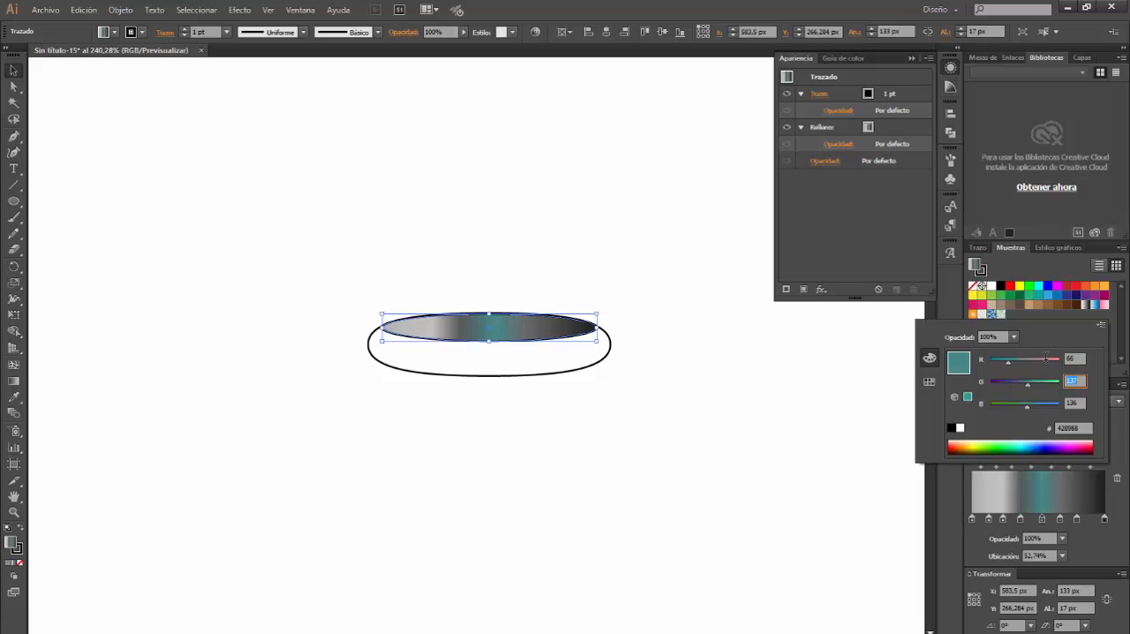
pyautogui.press('Tab')
pyautogui.write('66')
pyautogui.press('Tab')
pyautogui.write('66')
pyautogui.press('Escape')
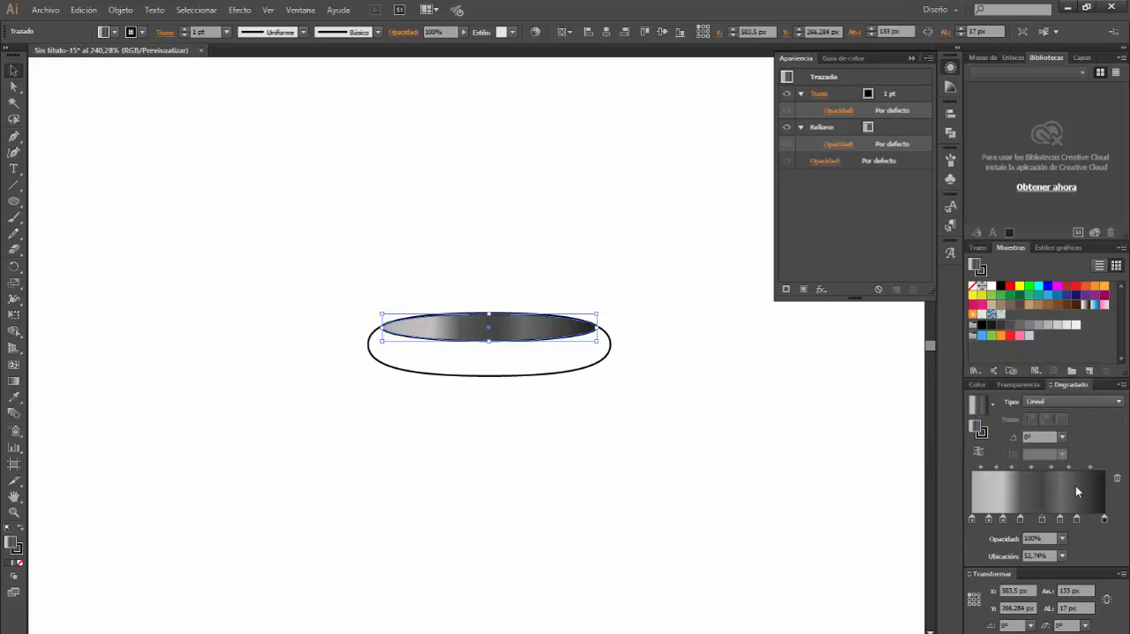
# Set the sixth gradient stop of the thin ellipse, at 66.67%, to RGB 128, 128, 128
pyautogui.doubleClick(1060, 519)
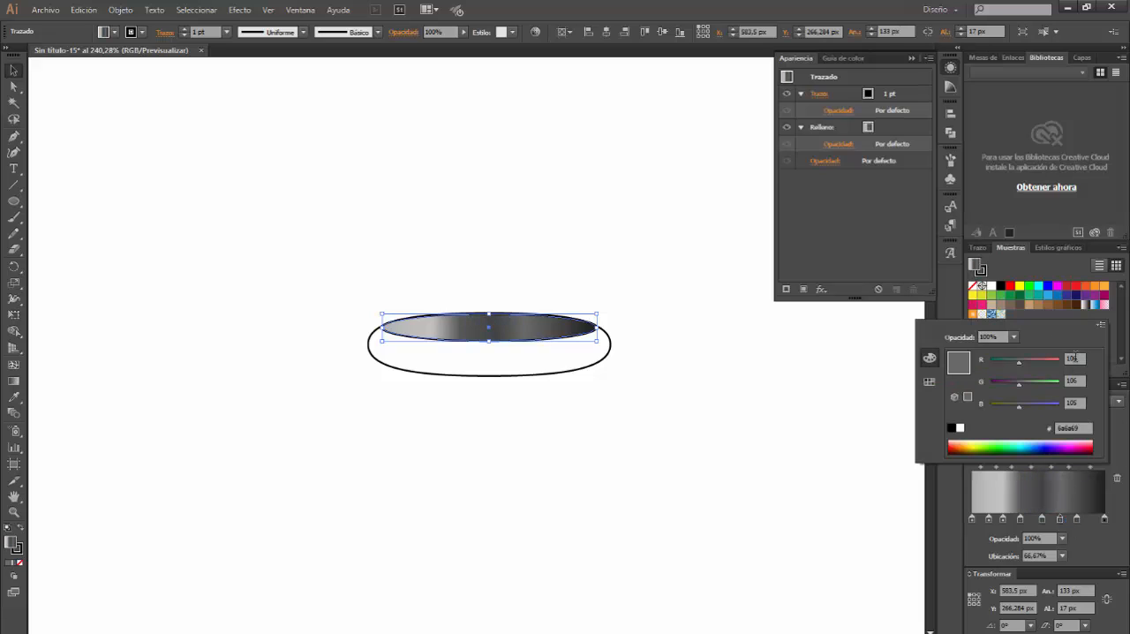
pyautogui.click(1079, 359)
pyautogui.press('Tab')
pyautogui.write('128')
pyautogui.press('Tab')
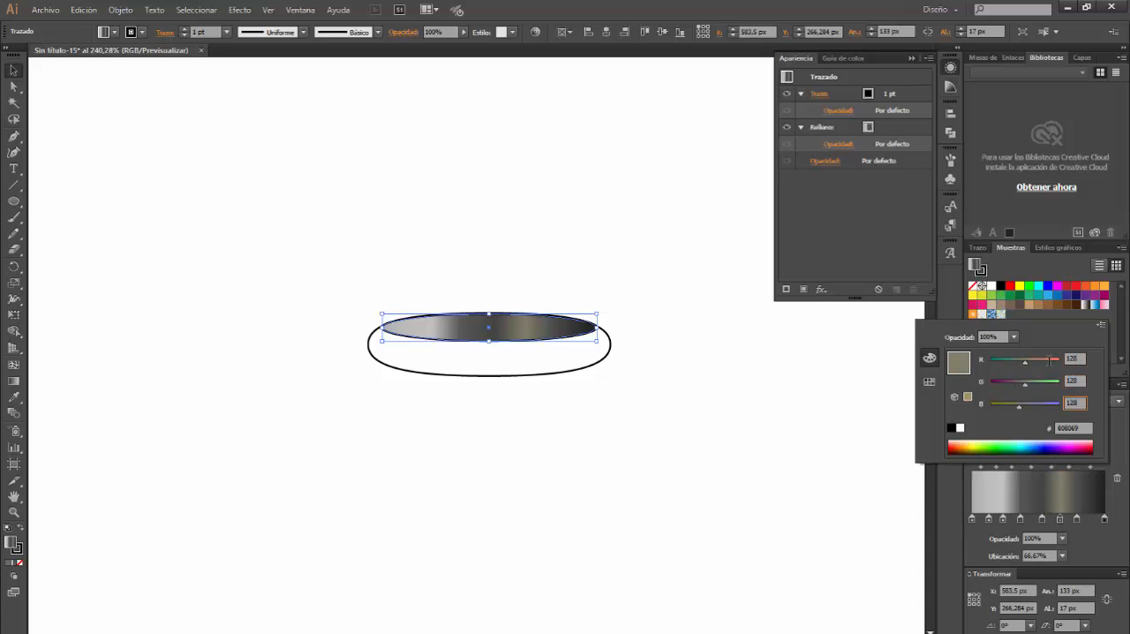
pyautogui.write('128')
pyautogui.press('Return')
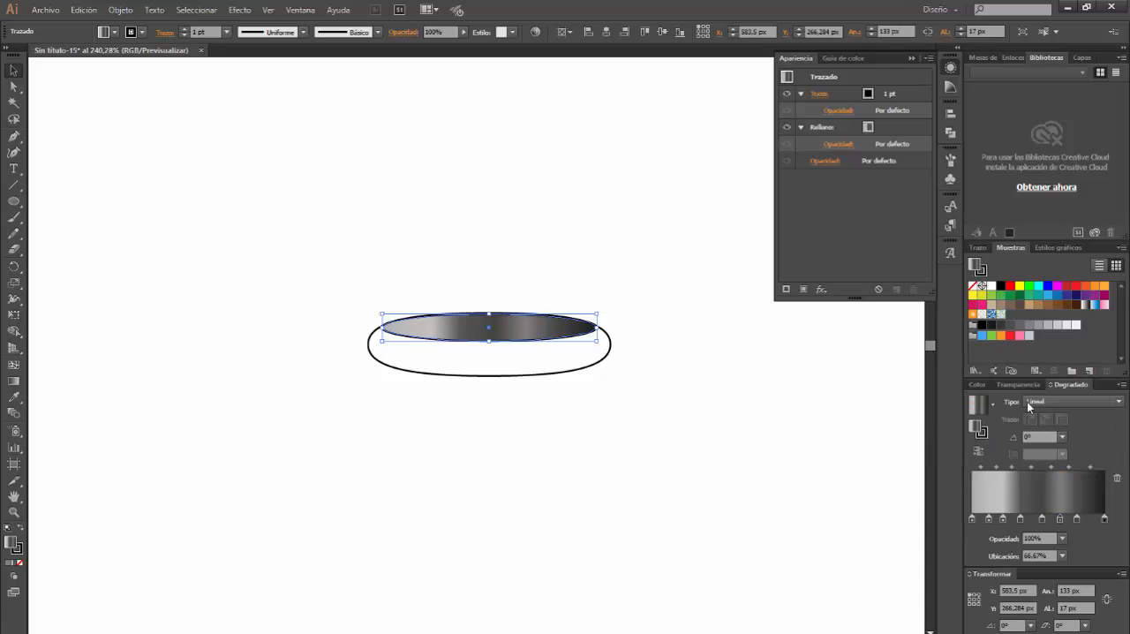
# Set the seventh gradient stop of the thin ellipse, at 79.1%, to RGB 153, 153, 153
pyautogui.click(1078, 518)
pyautogui.doubleClick(1078, 518)
pyautogui.click(1075, 359)
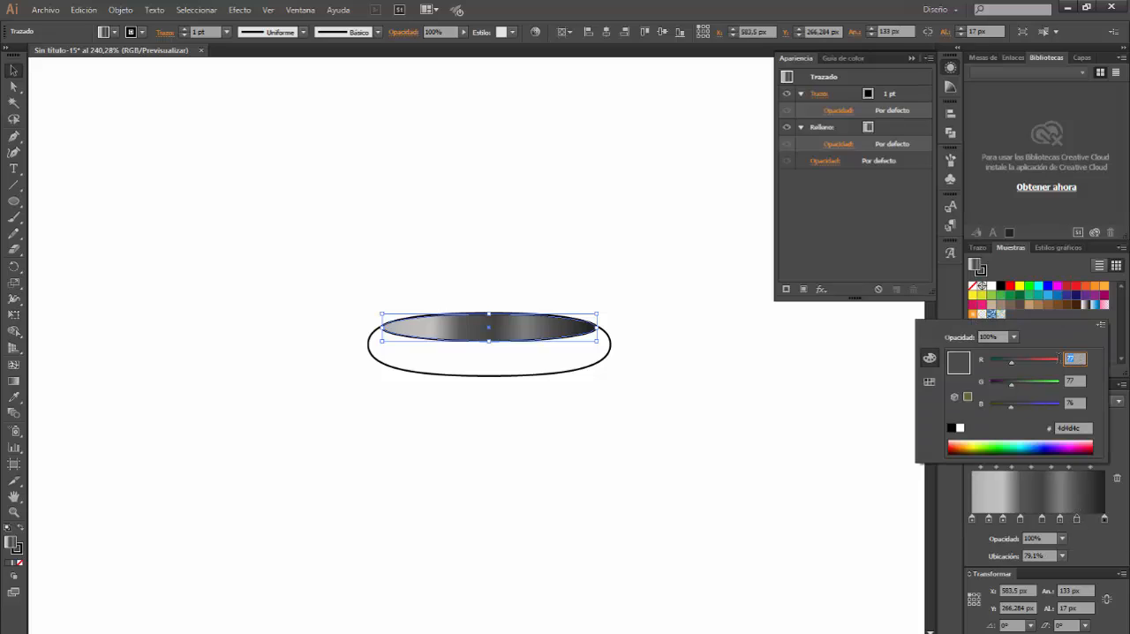
pyautogui.write('153')
pyautogui.press('Tab')
pyautogui.write('153')
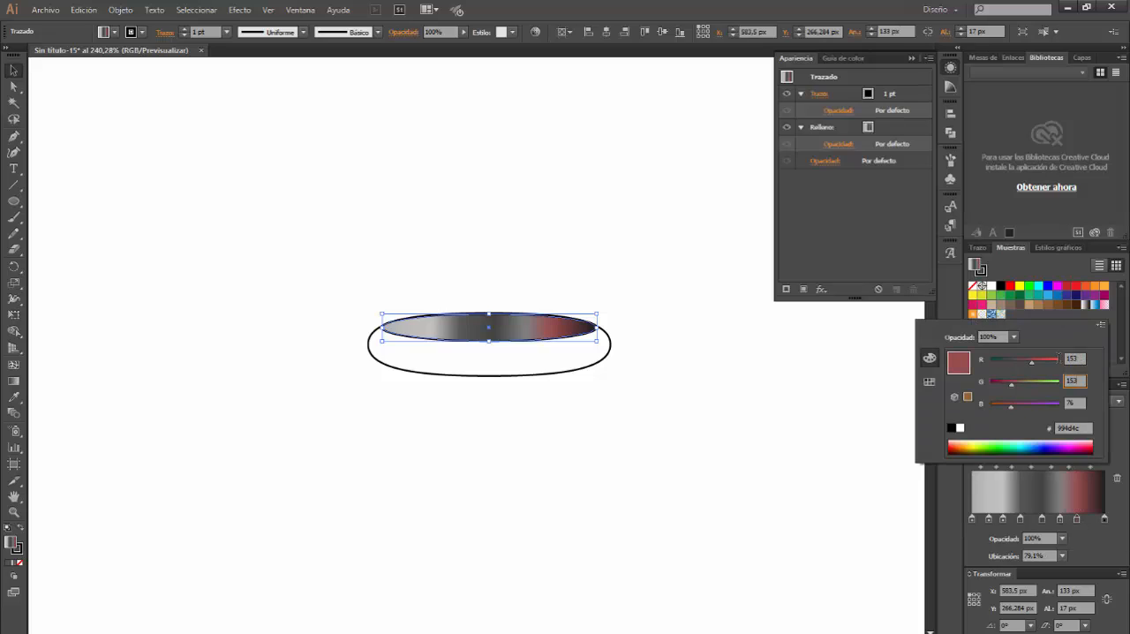
pyautogui.press('Tab')
pyautogui.write('153')
pyautogui.press('Return')
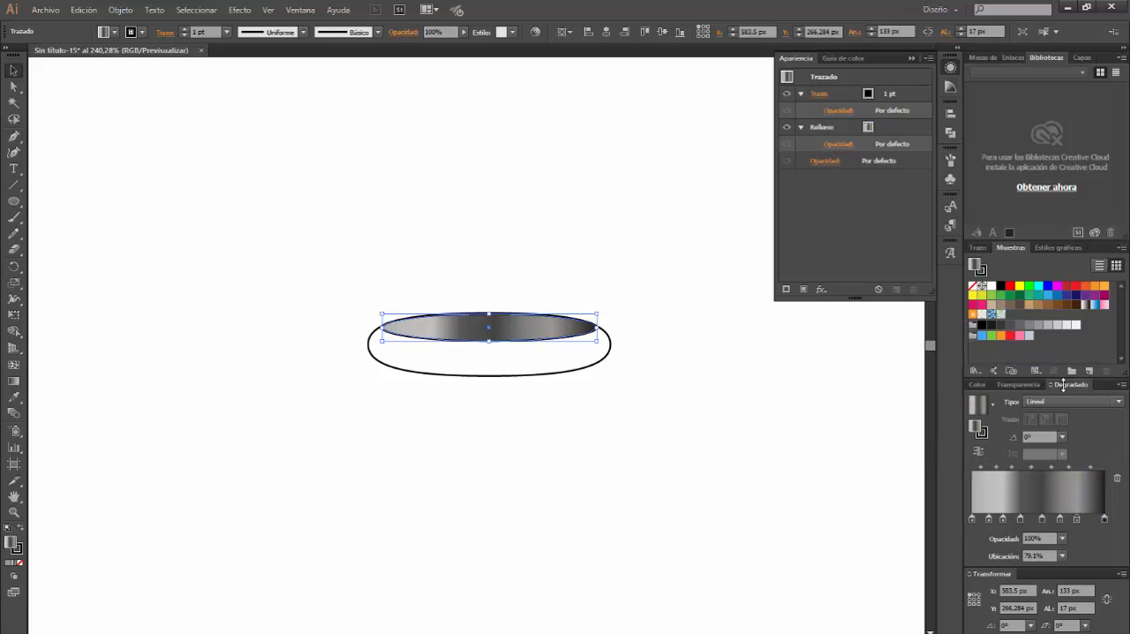
# Switch the thin ellipse's last gradient stop, at 100%, to RGB mode and set its colour to 113, 113, 112
pyautogui.click(1104, 518)
pyautogui.doubleClick(1104, 518)
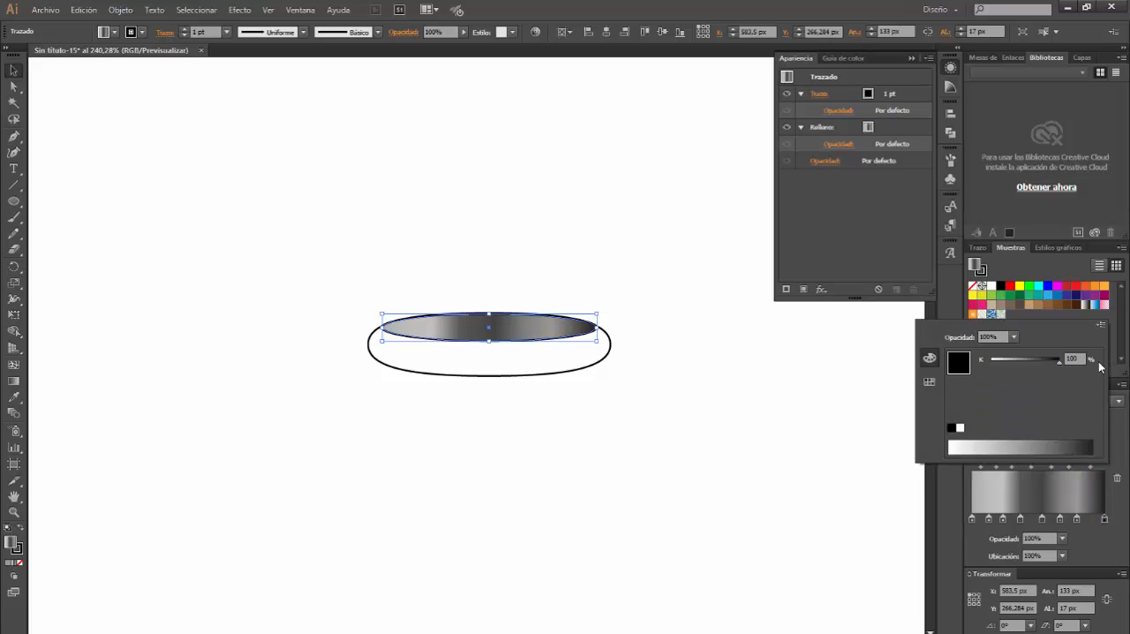
pyautogui.click(1101, 325)
pyautogui.click(1082, 351)
pyautogui.moveTo(1072, 359); pyautogui.dragTo(1051, 367)
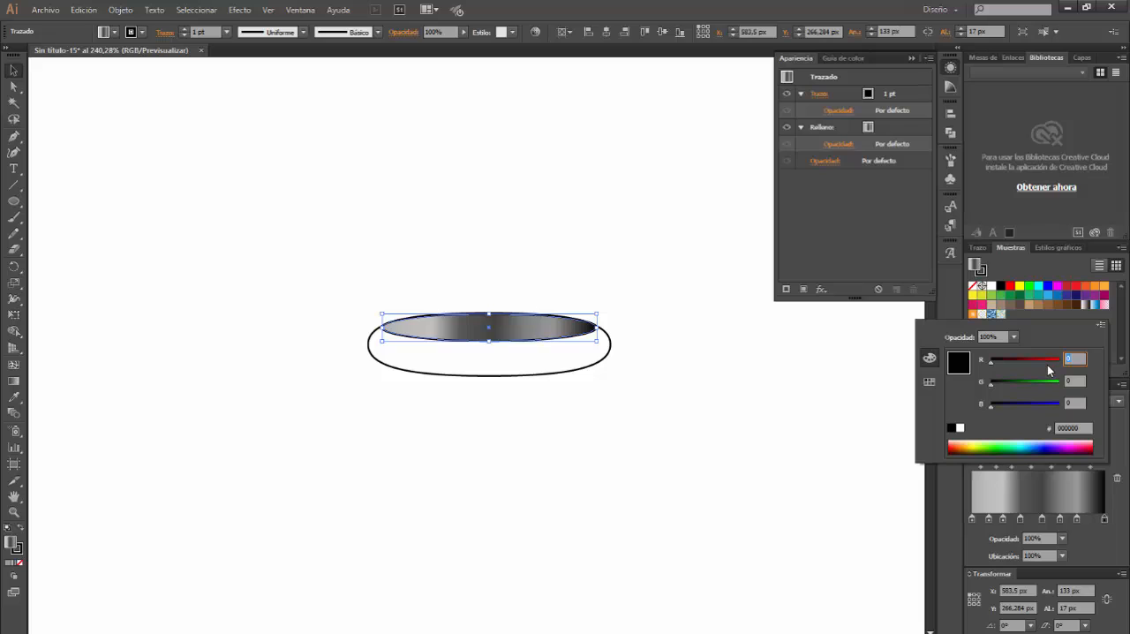
pyautogui.write('113')
pyautogui.press('Tab')
pyautogui.write('113')
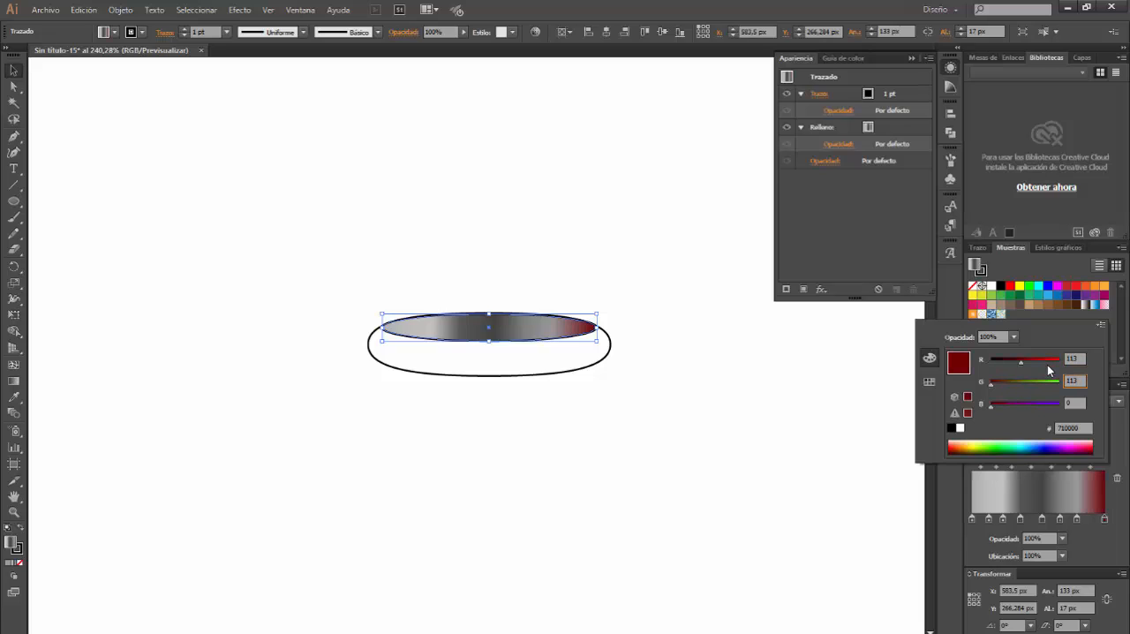
pyautogui.press('Tab')
pyautogui.write('112')
pyautogui.press('Return')
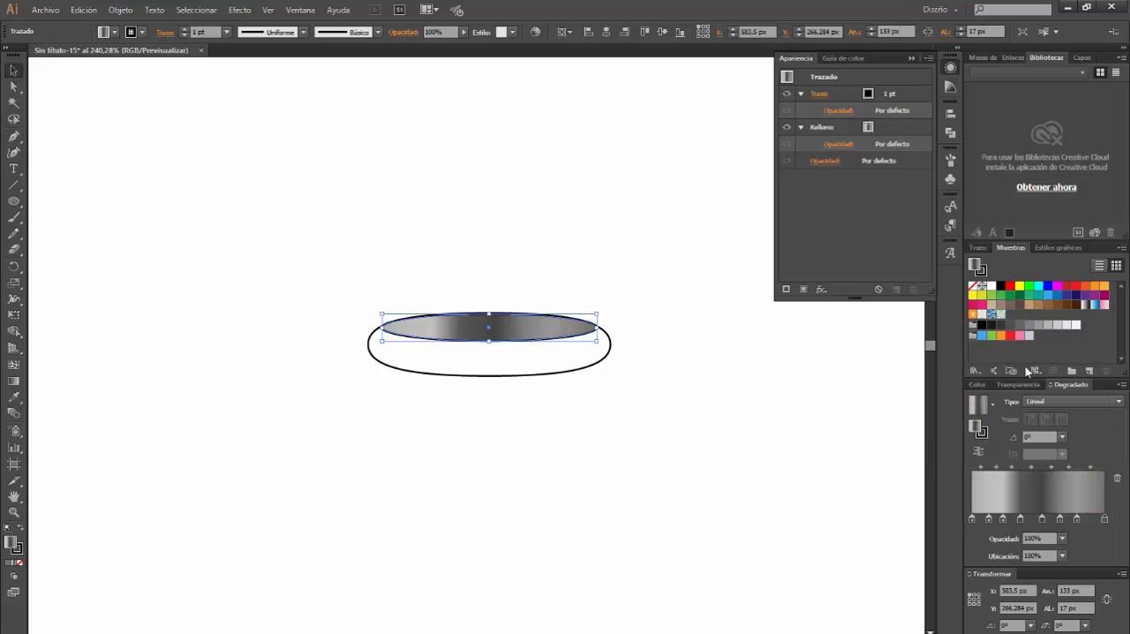
# Remove the stroke from the thin gradient-filled ellipse and deselect it
pyautogui.click(984, 275)
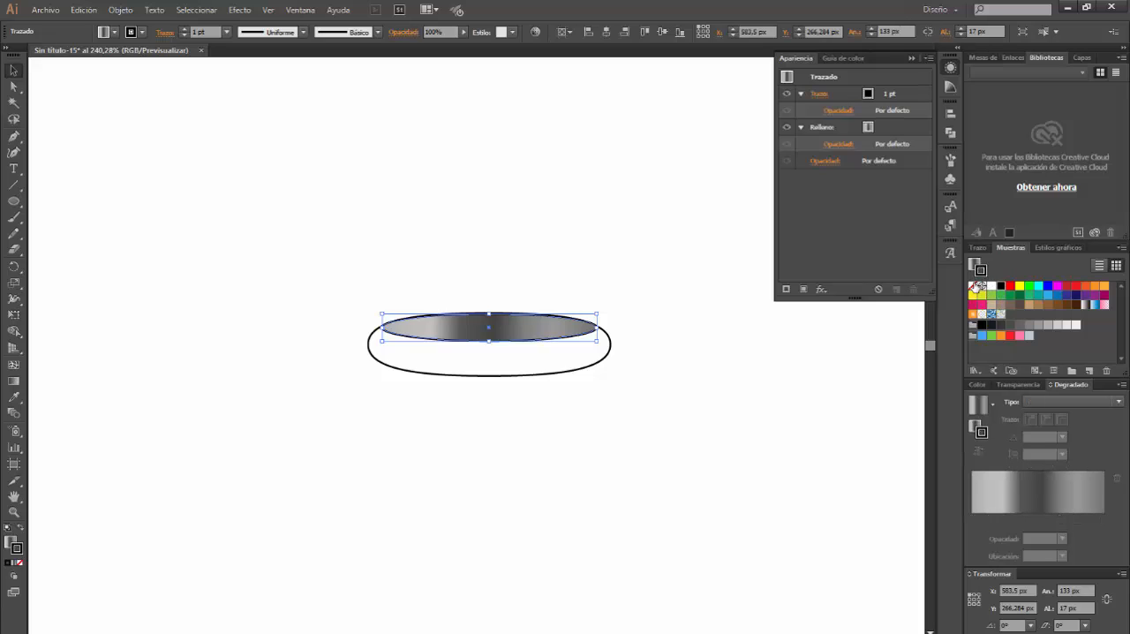
pyautogui.click(973, 286)
pyautogui.click(973, 266)
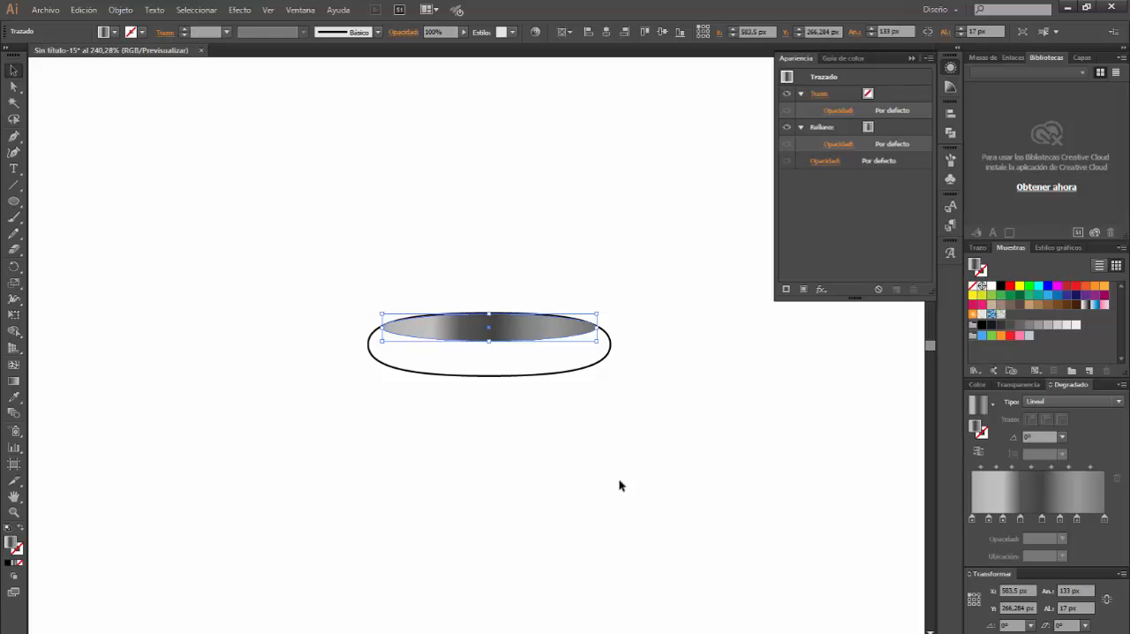
pyautogui.click(543, 422)
# Fill the larger rounded shape with the same linear gradient and shift its intermediate stops towards the end, with the darkest stop at 57.21%
pyautogui.click(562, 375)
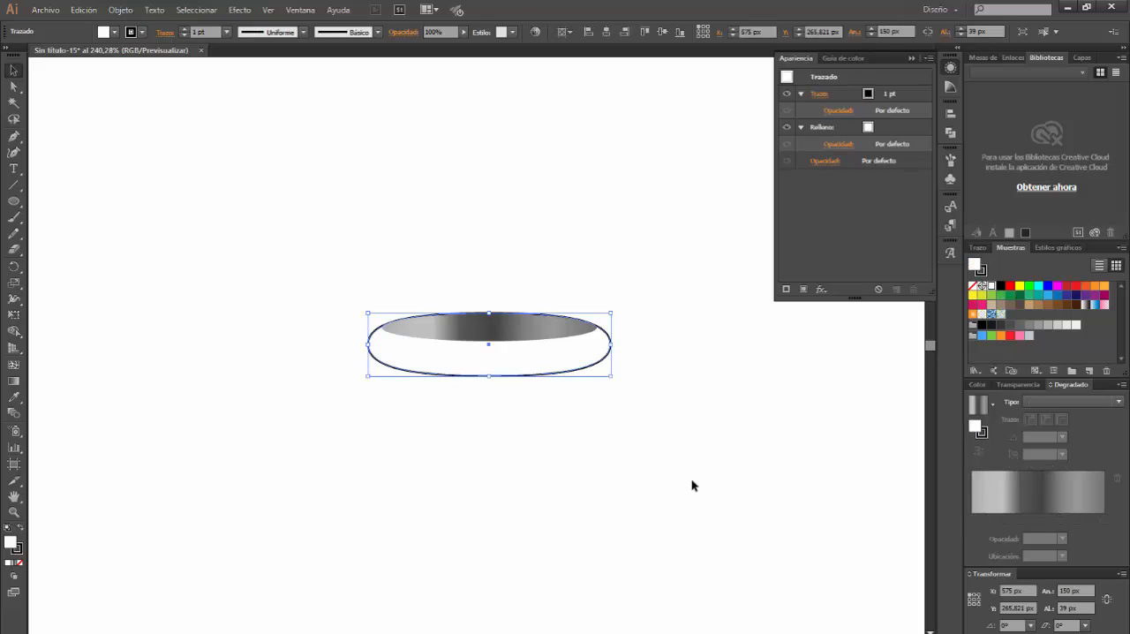
pyautogui.click(1075, 402)
pyautogui.click(1070, 415)
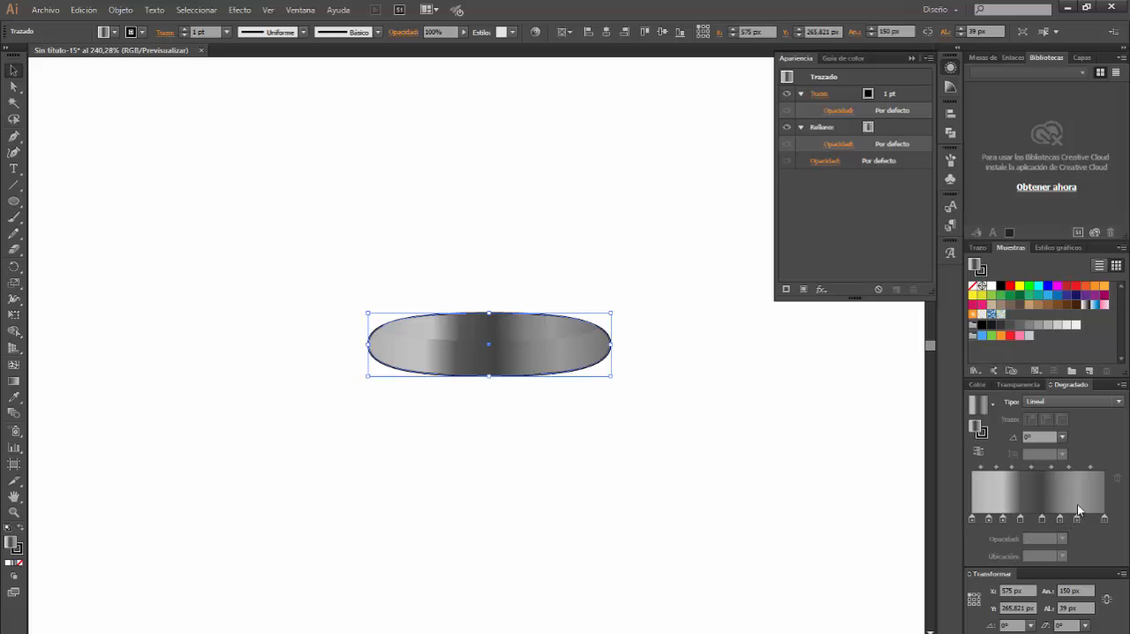
pyautogui.moveTo(1022, 519)
pyautogui.mouseDown()
pyautogui.moveTo(1031, 519)
pyautogui.moveTo(990, 519)
pyautogui.moveTo(1013, 521)
pyautogui.moveTo(1010, 535)
pyautogui.moveTo(1012, 519)
pyautogui.moveTo(1086, 519)
pyautogui.moveTo(1048, 519)
pyautogui.mouseUp()
pyautogui.click(1007, 521)
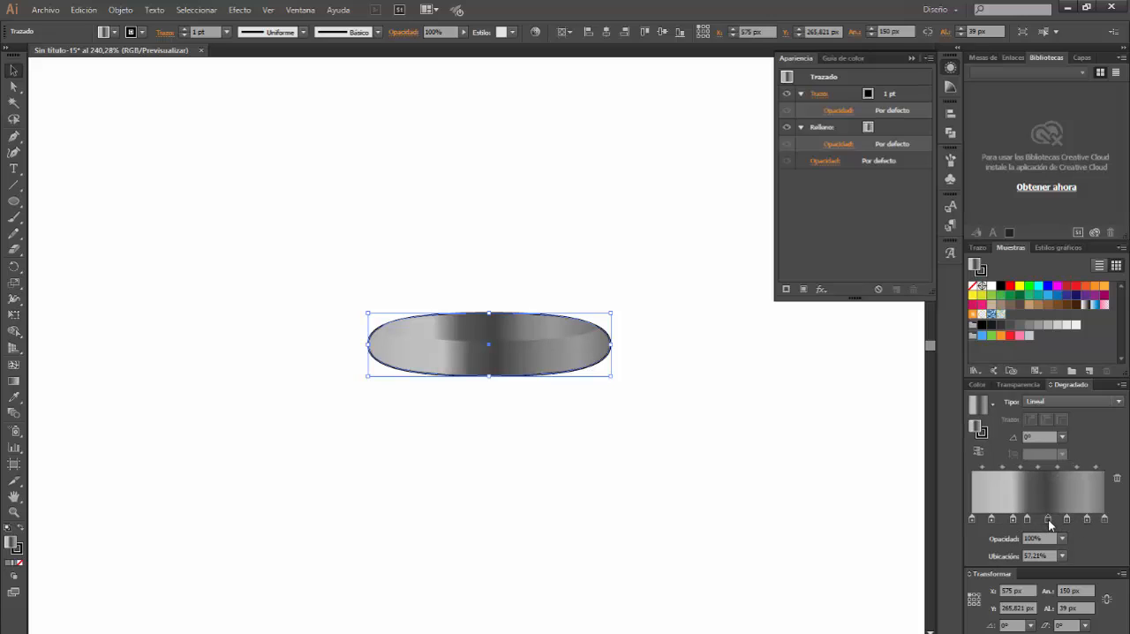
# Set the first gradient stop of the rounded shape, at 0%, to RGB 128, 128, 128
pyautogui.doubleClick(971, 518)
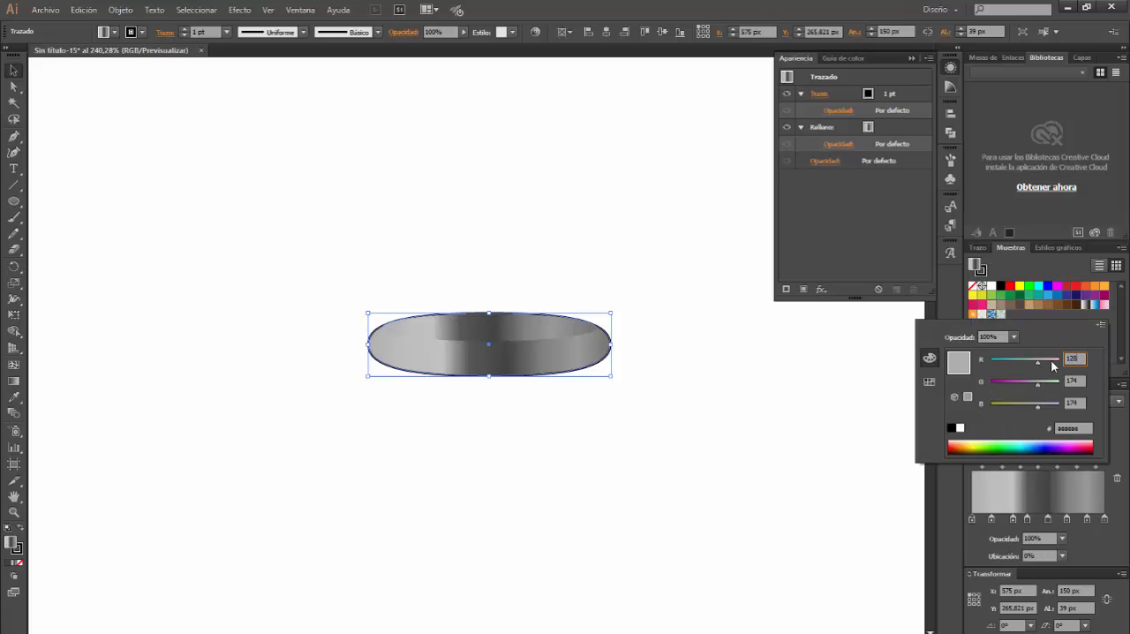
pyautogui.press('Tab')
pyautogui.write('128')
pyautogui.press('Tab')
pyautogui.write('128')
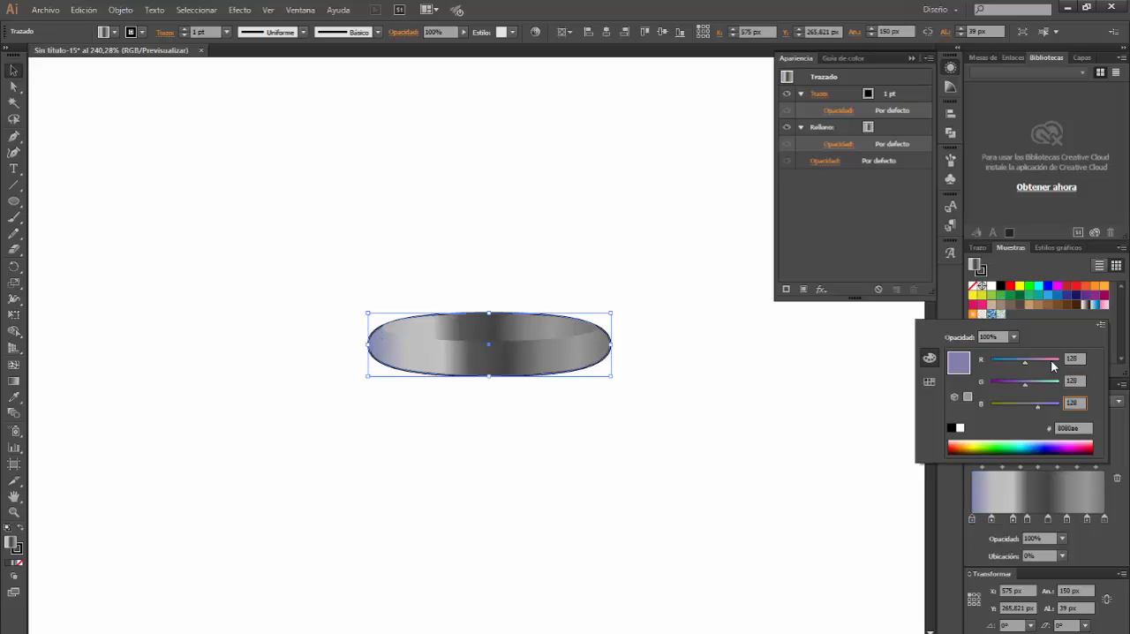
pyautogui.press('Return')
# Set the rounded shape's second gradient stop, at 14.93%, to RGB 238, 238, 238
pyautogui.click(991, 519)
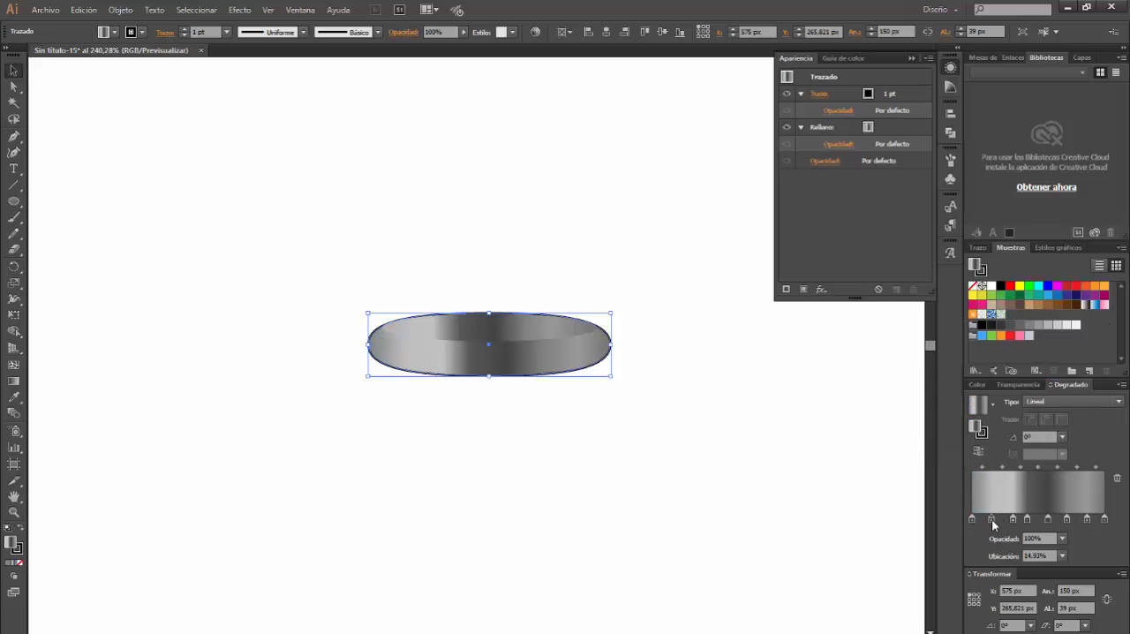
pyautogui.doubleClick(992, 520)
pyautogui.moveTo(1074, 363); pyautogui.dragTo(1056, 359)
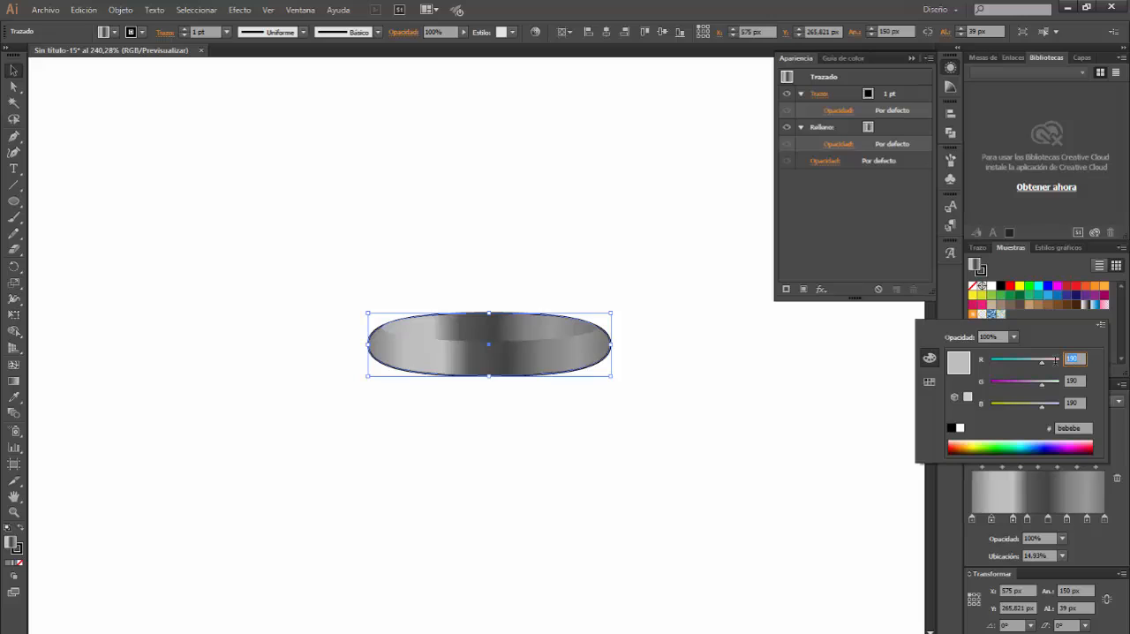
pyautogui.press('Tab')
pyautogui.write('238')
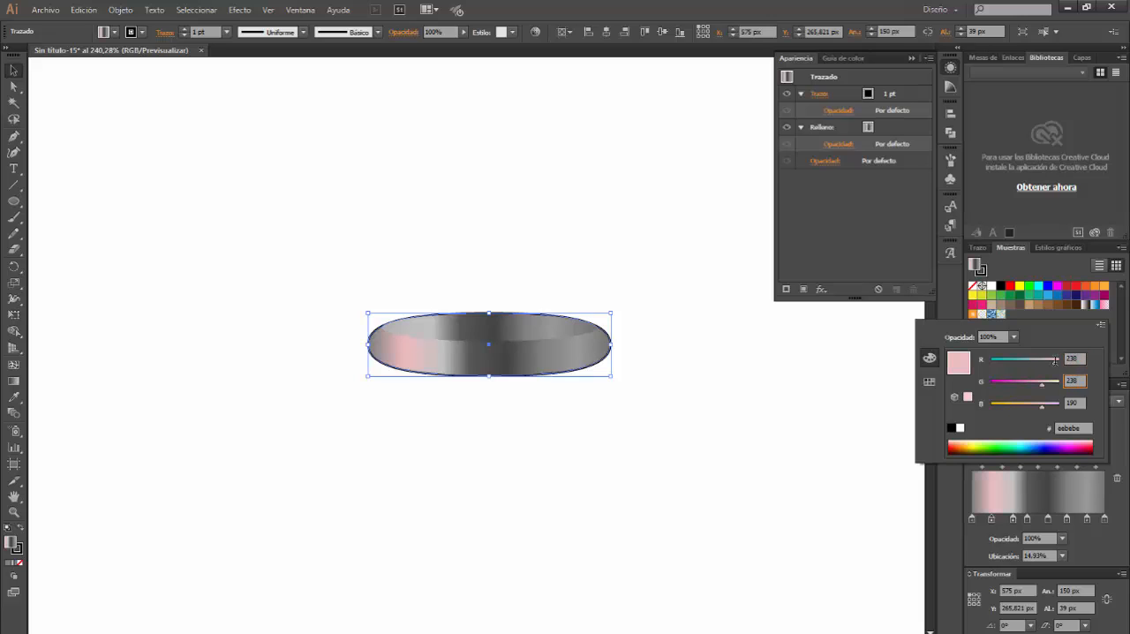
pyautogui.press('Tab')
pyautogui.write('238')
pyautogui.press('Return')
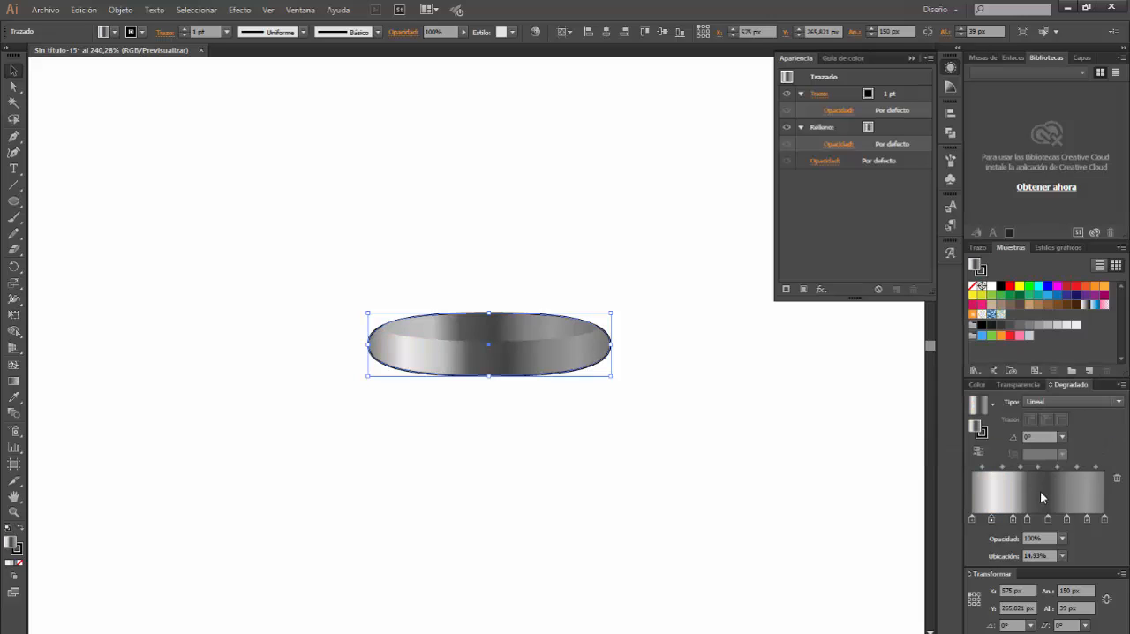
# Set the rounded shape's third gradient stop, at 30.85%, to RGB 213, 213, 213
pyautogui.doubleClick(1013, 519)
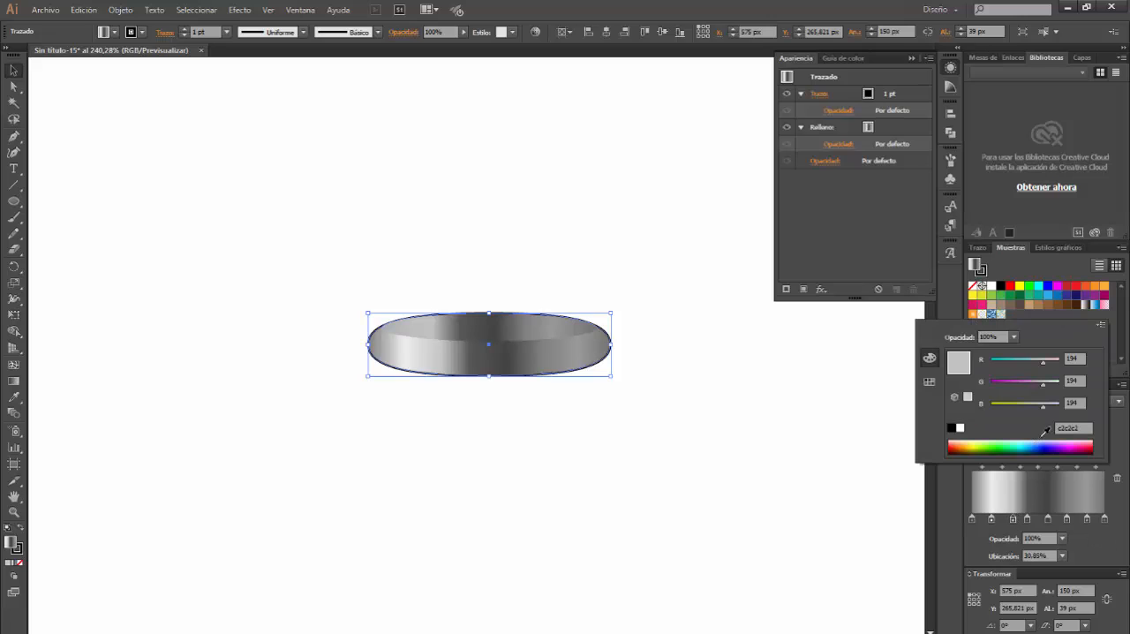
pyautogui.moveTo(1083, 357); pyautogui.dragTo(1054, 356)
pyautogui.press('Tab')
pyautogui.write('213')
pyautogui.press('Return')
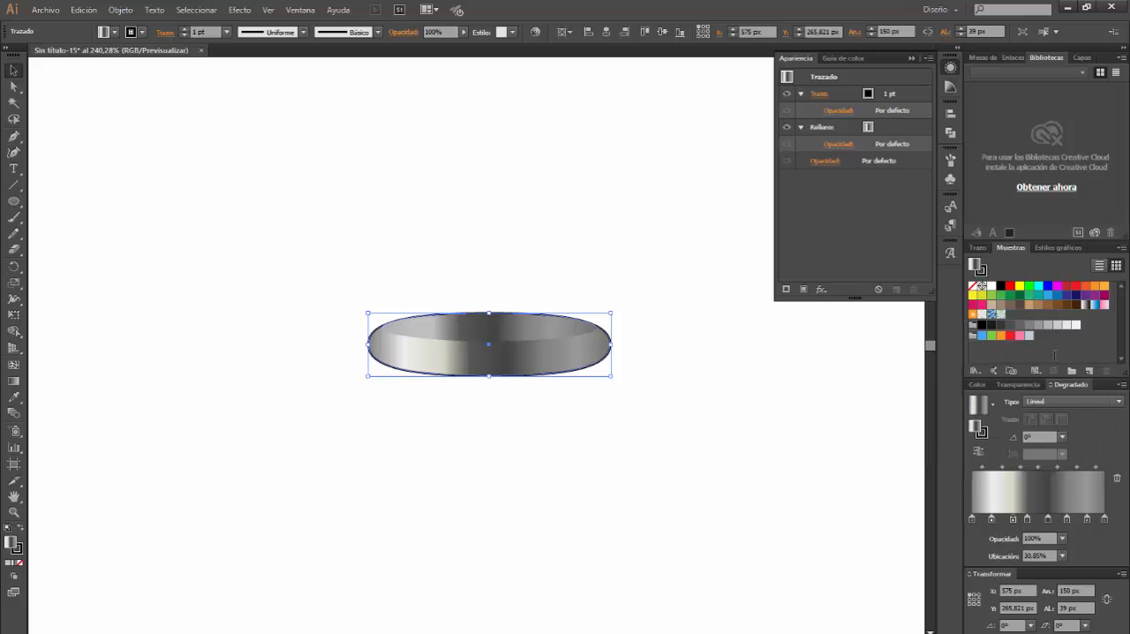
# Set the rounded shape's fourth gradient stop, at 41.79%, to RGB 128, 128, 128
pyautogui.doubleClick(1026, 519)
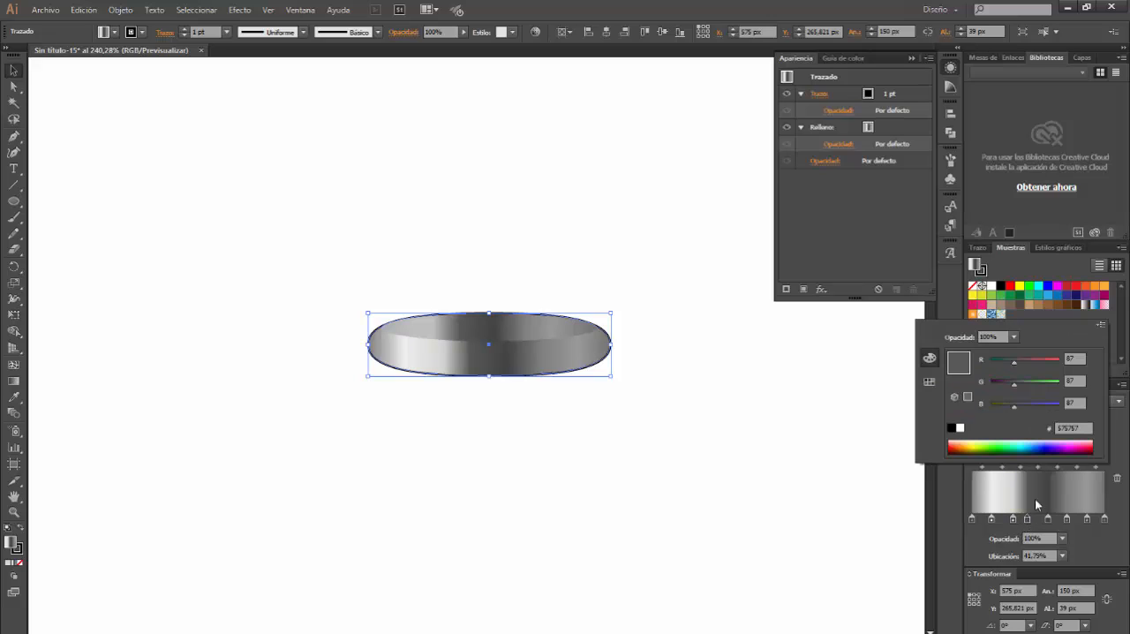
pyautogui.click(1082, 359)
pyautogui.press('Tab')
pyautogui.write('12')
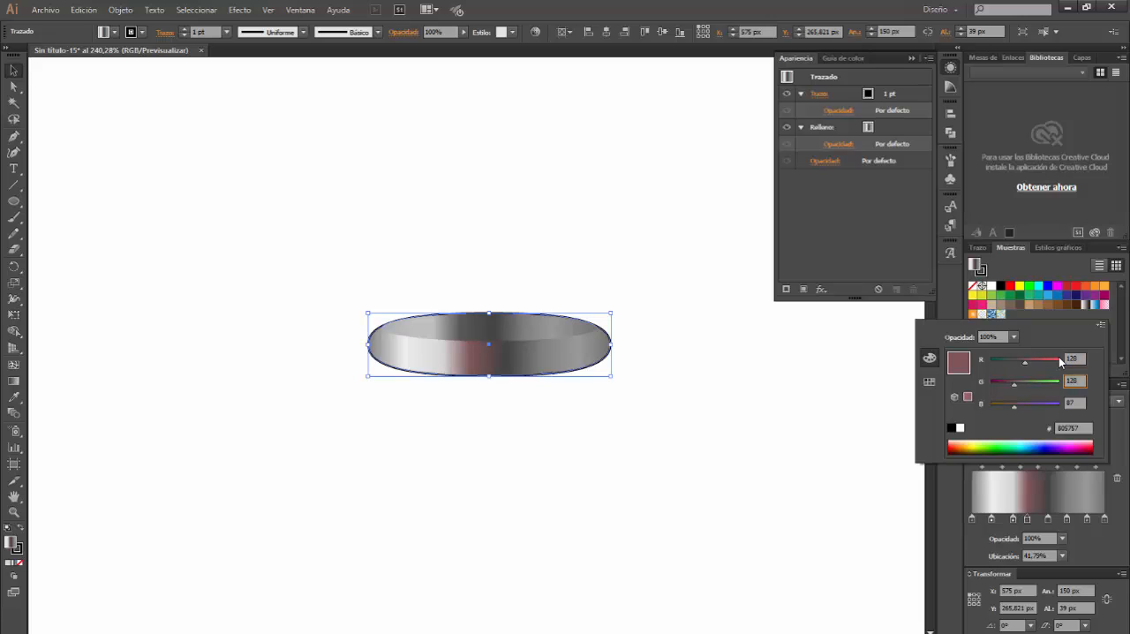
pyautogui.write('8')
pyautogui.press('Tab')
pyautogui.press('Return')
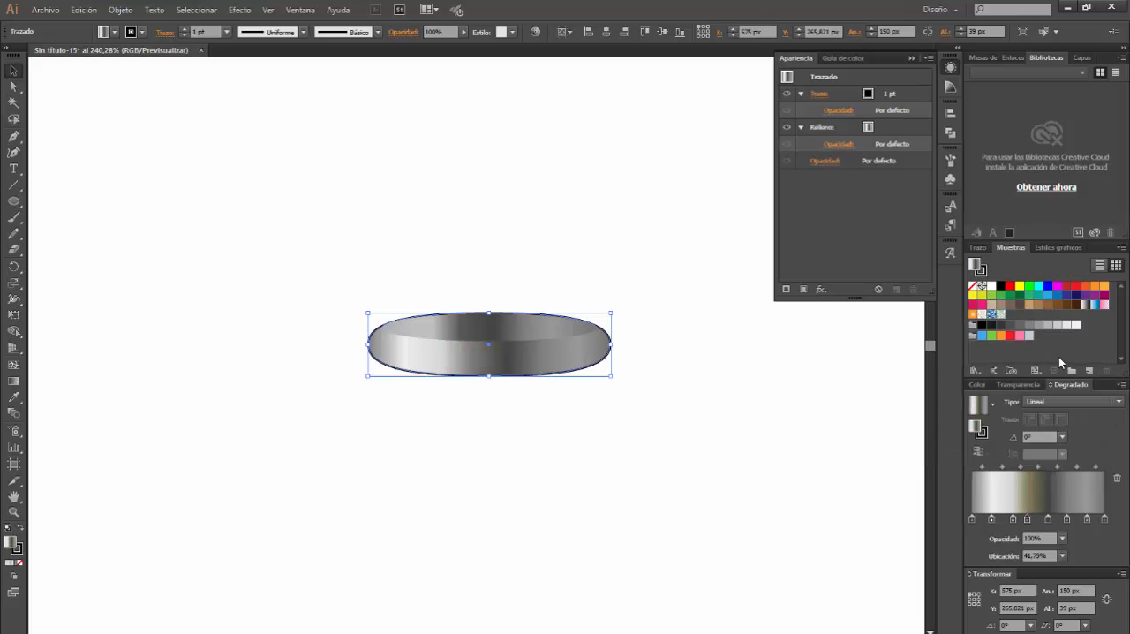
# Set the rounded shape's darkest gradient stop, at 57.21%, to RGB 122, 122, 122
pyautogui.doubleClick(1046, 519)
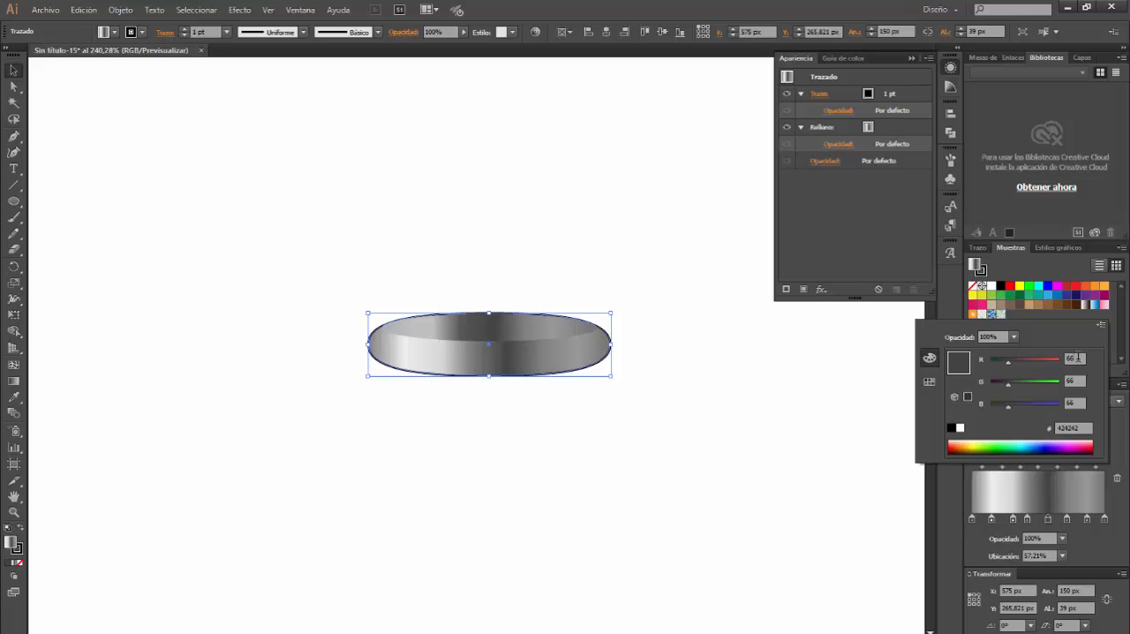
pyautogui.moveTo(1077, 356); pyautogui.dragTo(1059, 363)
pyautogui.press('Tab')
pyautogui.write('122')
pyautogui.press('Tab')
pyautogui.write('122')
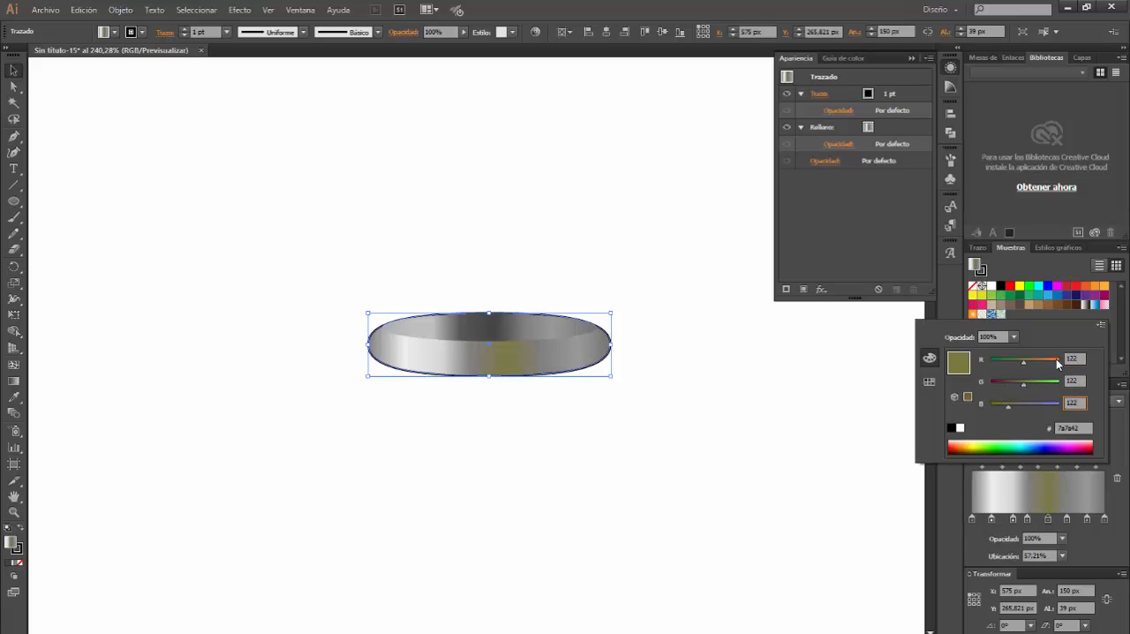
pyautogui.press('Return')
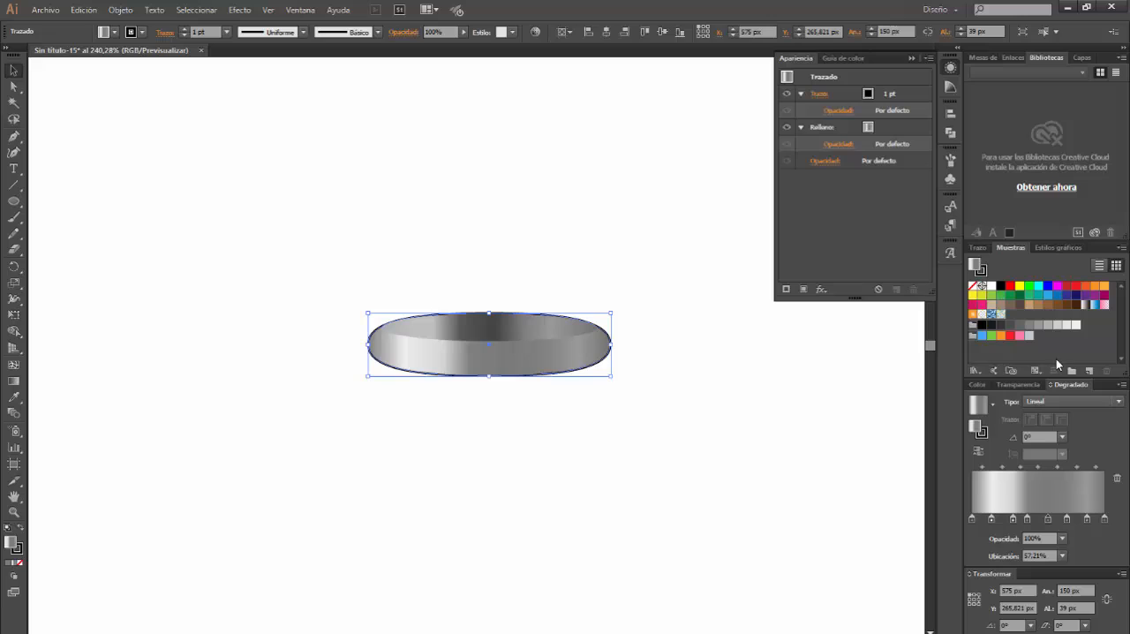
# Set the rounded shape's gradient stop at 71.64% to RGB 175, 175, 175
pyautogui.doubleClick(1067, 519)
pyautogui.moveTo(1079, 357); pyautogui.dragTo(1058, 373)
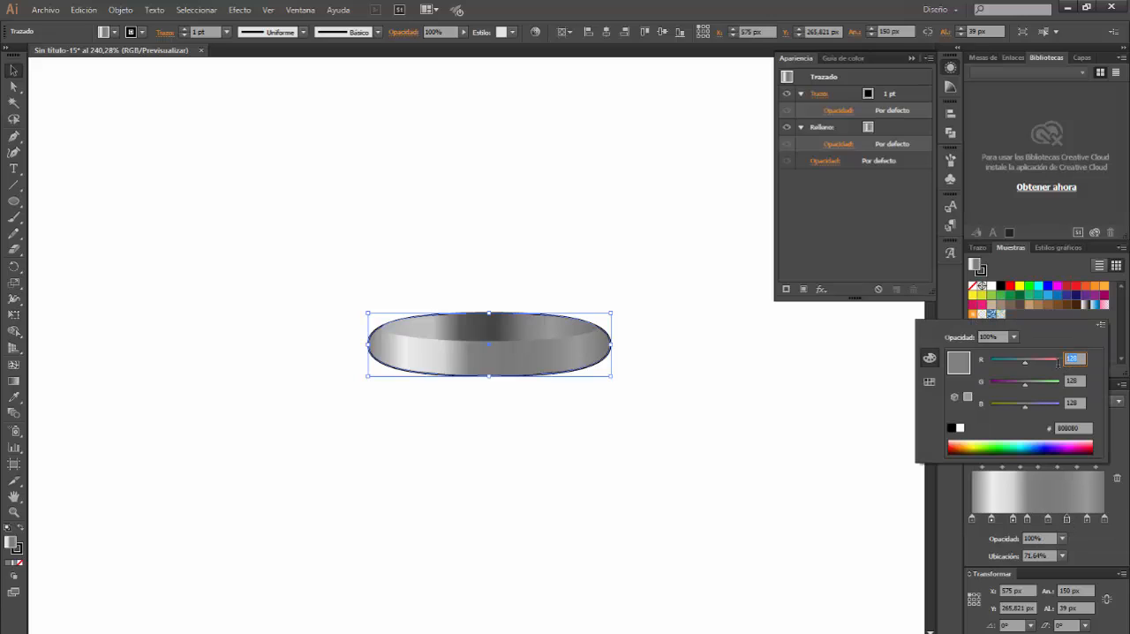
pyautogui.press('Tab')
pyautogui.write('1')
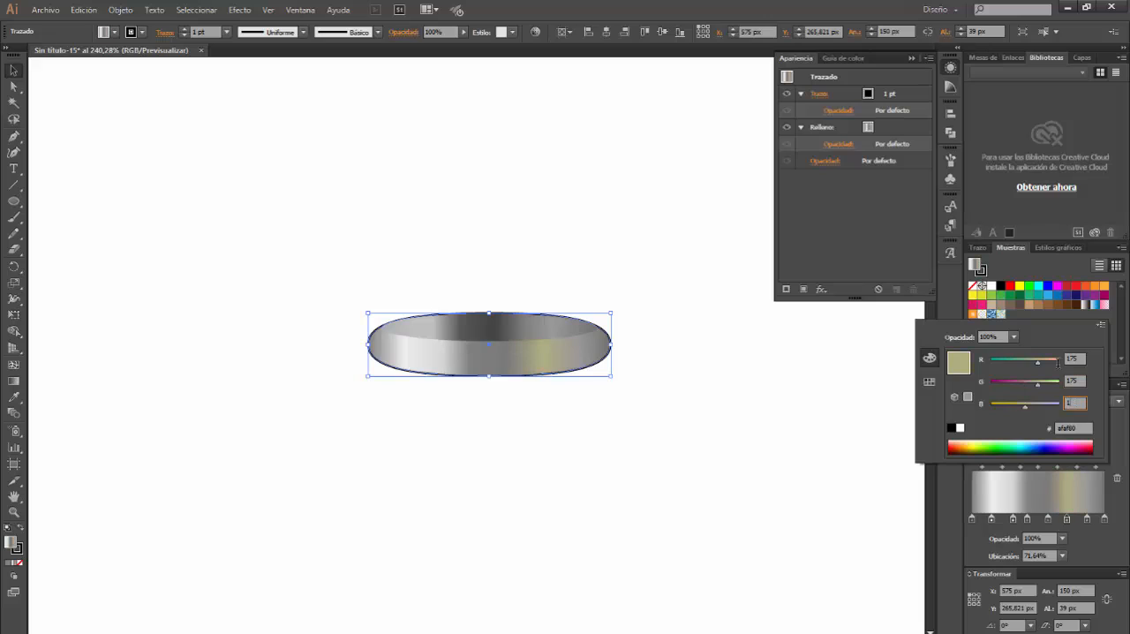
pyautogui.press('Return')
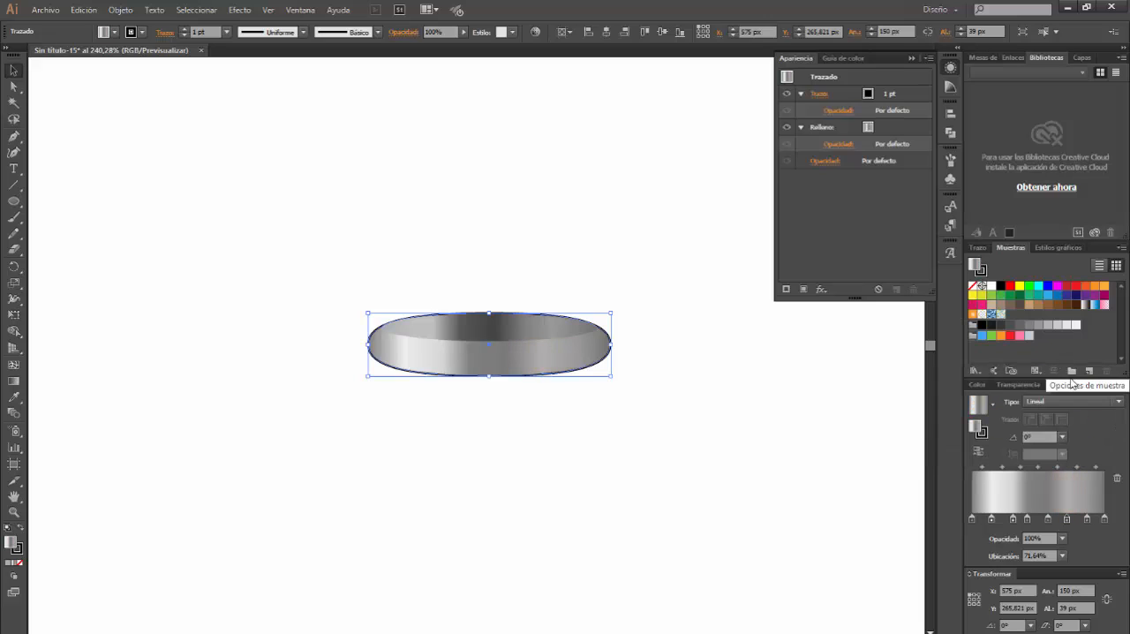
# Set the rounded shape's gradient stop at 86.57% to RGB 191, 191, 191
pyautogui.click(1086, 519)
pyautogui.doubleClick(1087, 520)
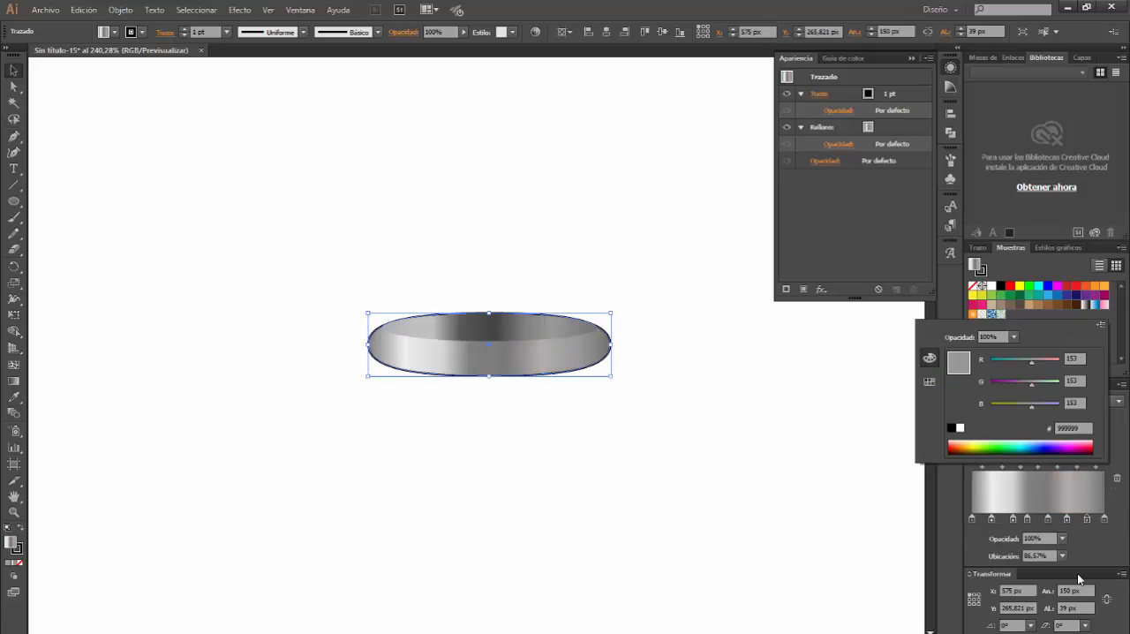
pyautogui.click(1064, 357)
pyautogui.write('191')
pyautogui.press('Tab')
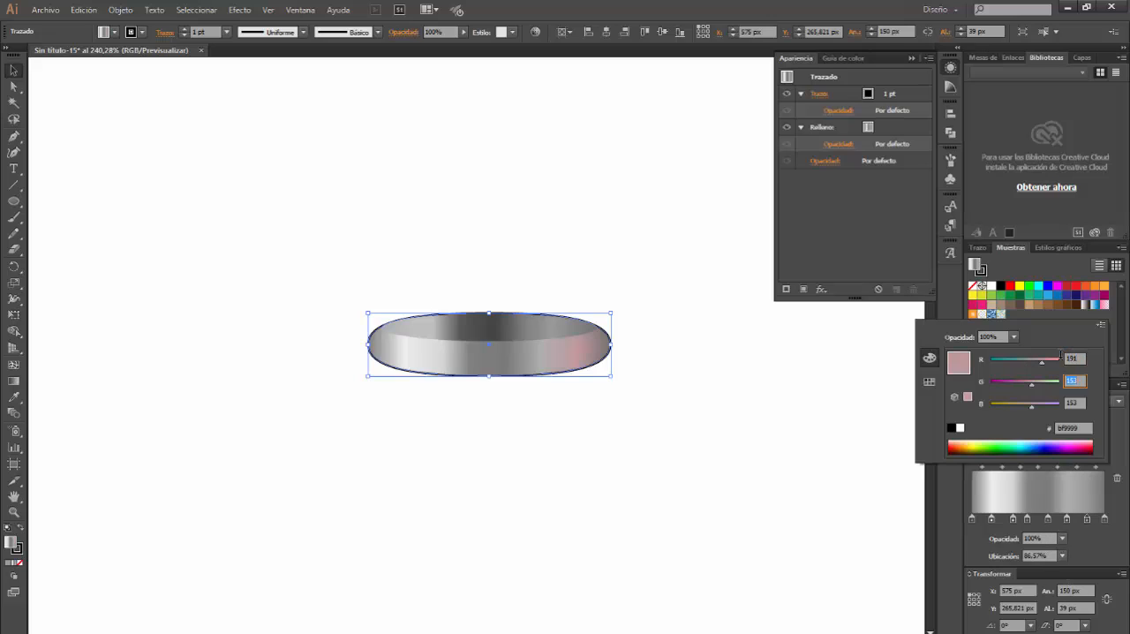
pyautogui.write('191')
pyautogui.press('Tab')
pyautogui.write('191')
pyautogui.press('Return')
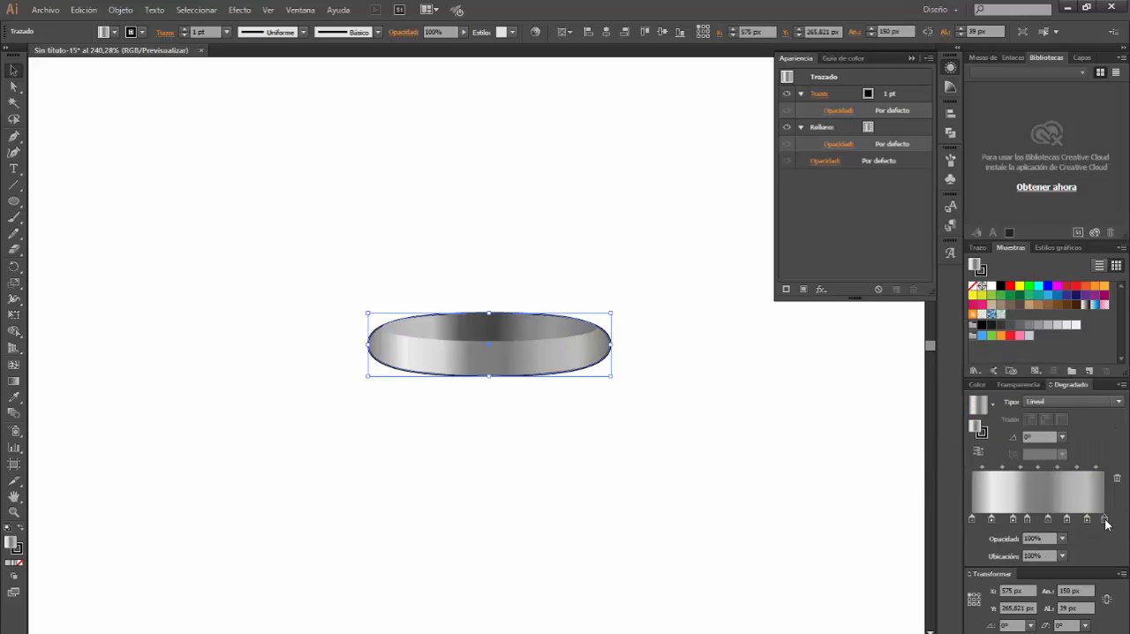
# Set the rounded shape's last gradient stop, at 100%, to RGB 128, 128, 128
pyautogui.doubleClick(1105, 521)
pyautogui.click(1080, 358)
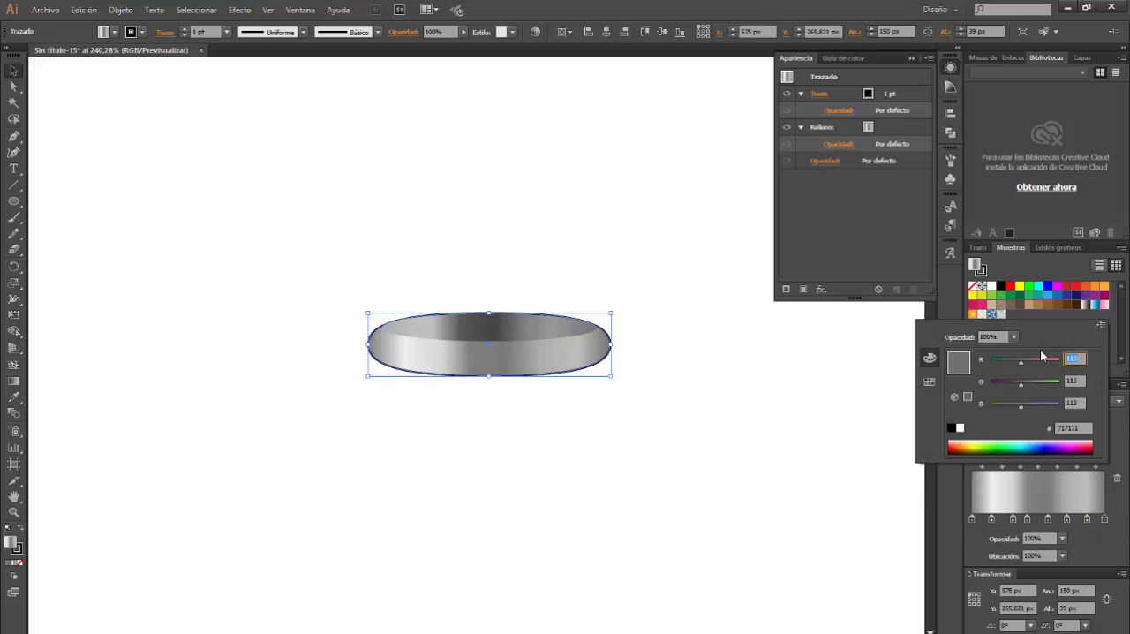
pyautogui.write('128')
pyautogui.press('Tab')
pyautogui.write('128')
pyautogui.press('Tab')
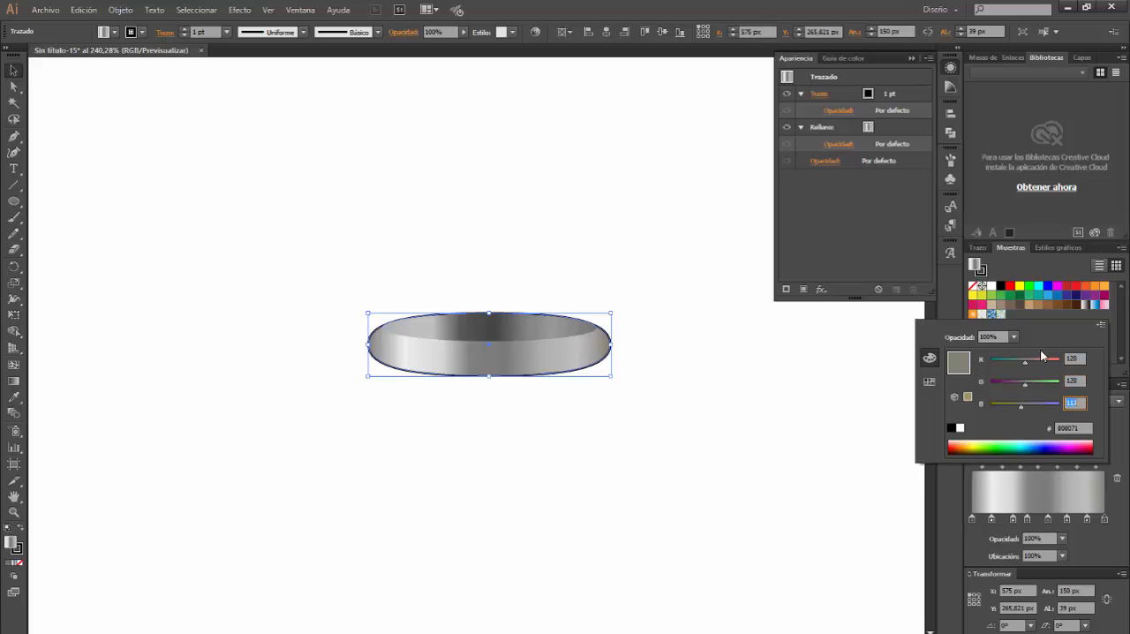
pyautogui.write('128')
pyautogui.press('Return')
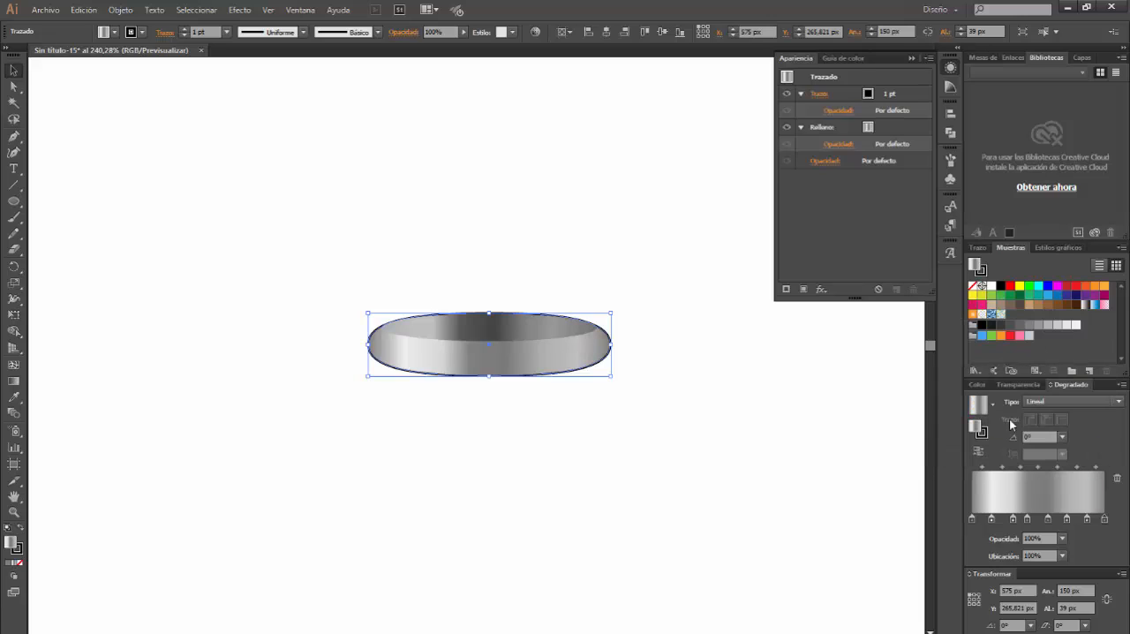
# Remove the stroke from the larger rounded shape and deselect it
pyautogui.click(981, 271)
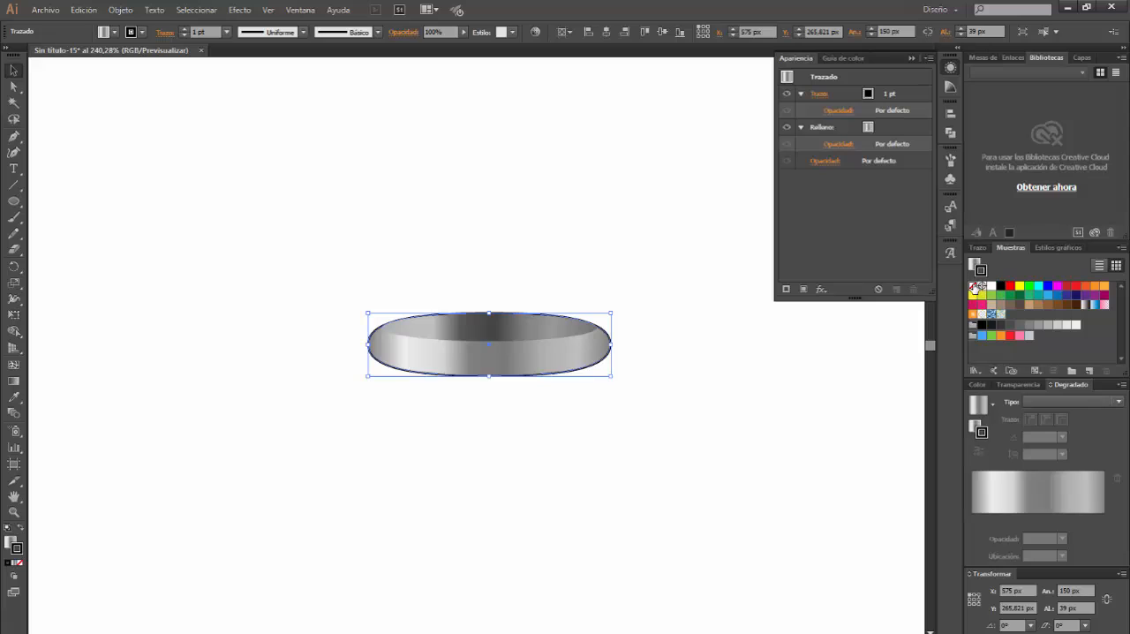
pyautogui.click(973, 285)
pyautogui.click(648, 462)
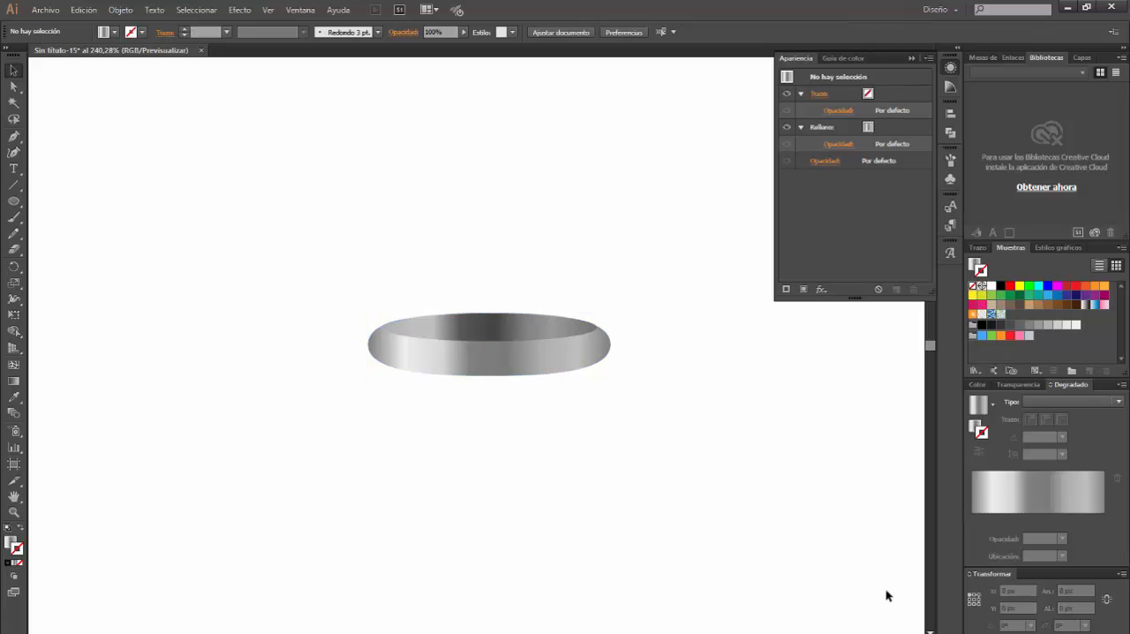
# Copy the larger rounded shape and paste the duplicate in place behind it
pyautogui.click(517, 362)
pyautogui.hotkey('ctrl', 'shift', 'b')
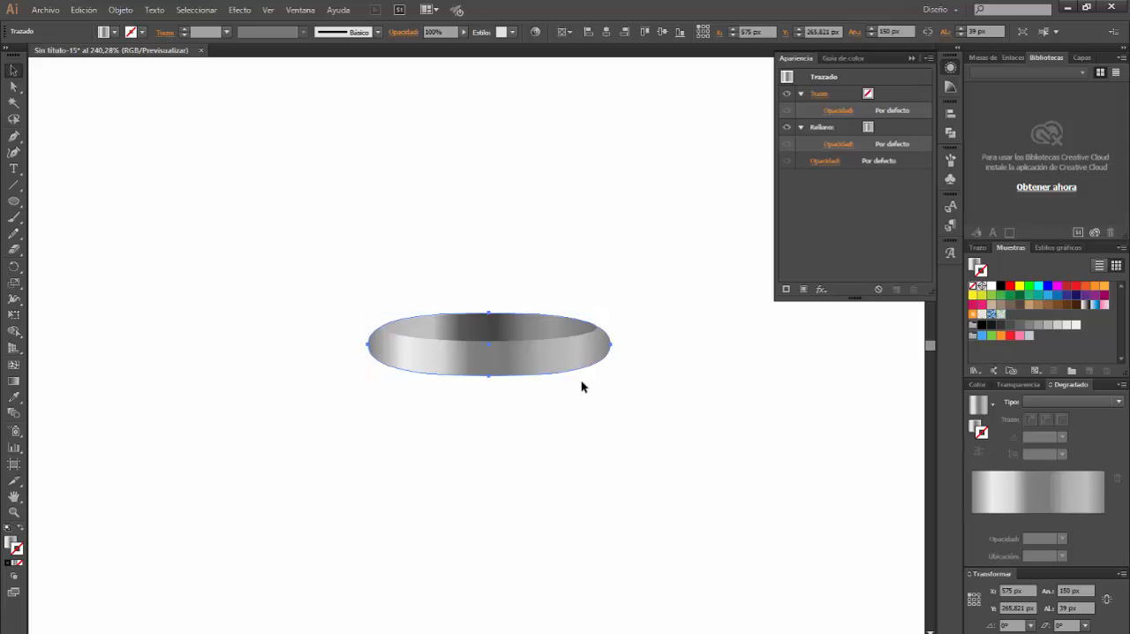
pyautogui.hotkey('ctrl', 'shift', 'b')
# Nudge the top anchor point of the rear copy up by 1 px and fill the copy with black
pyautogui.click(14, 86)
pyautogui.click(489, 314)
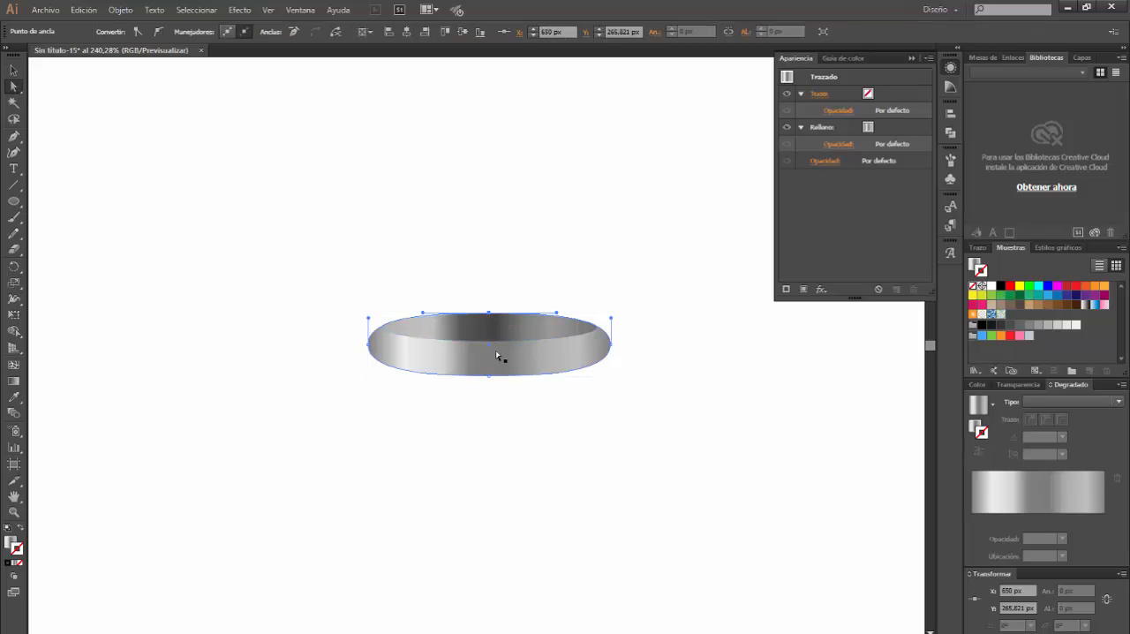
pyautogui.press('Up')
pyautogui.click(973, 265)
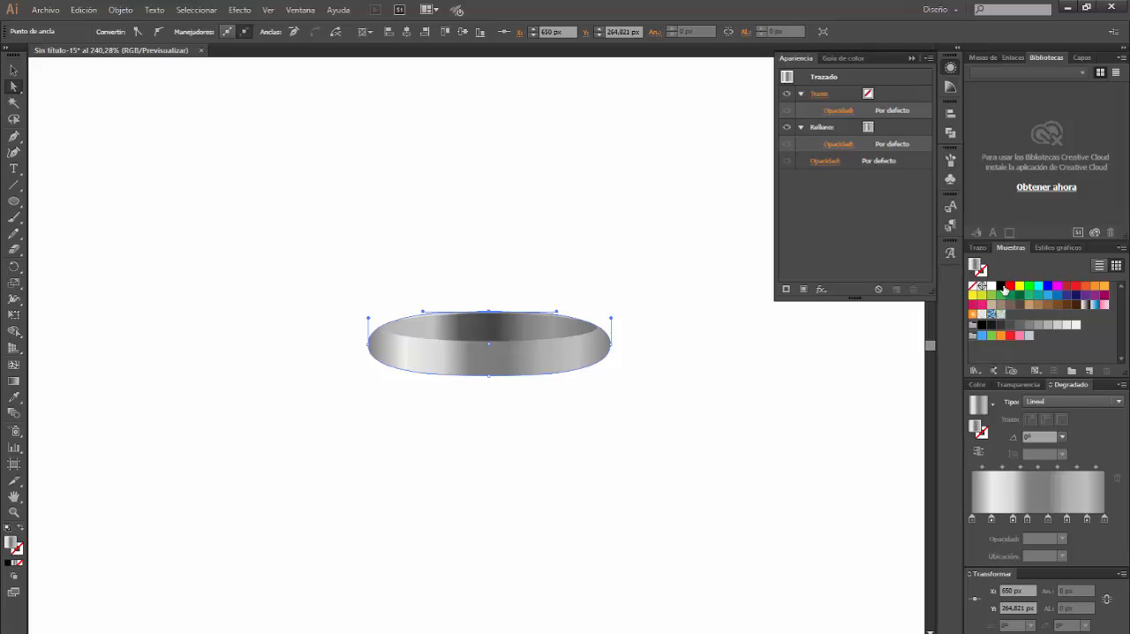
pyautogui.click(1001, 286)
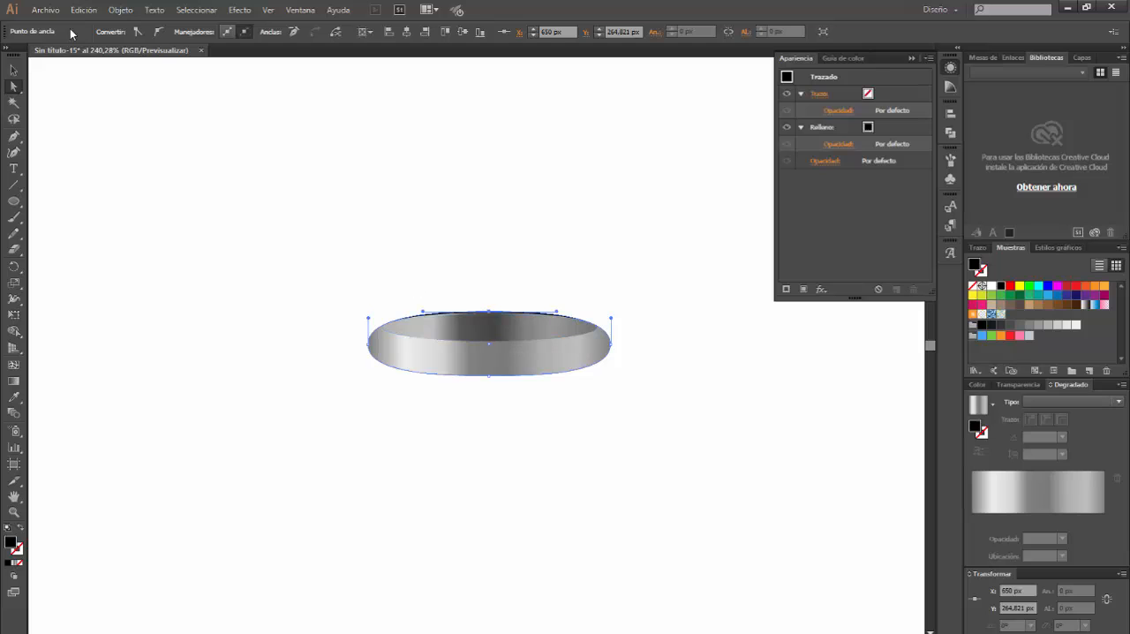
# Run the external handle-length script from the Nueva carpeta folder on the selected top anchor point with an extend rate of 70 percent
pyautogui.click(45, 10)
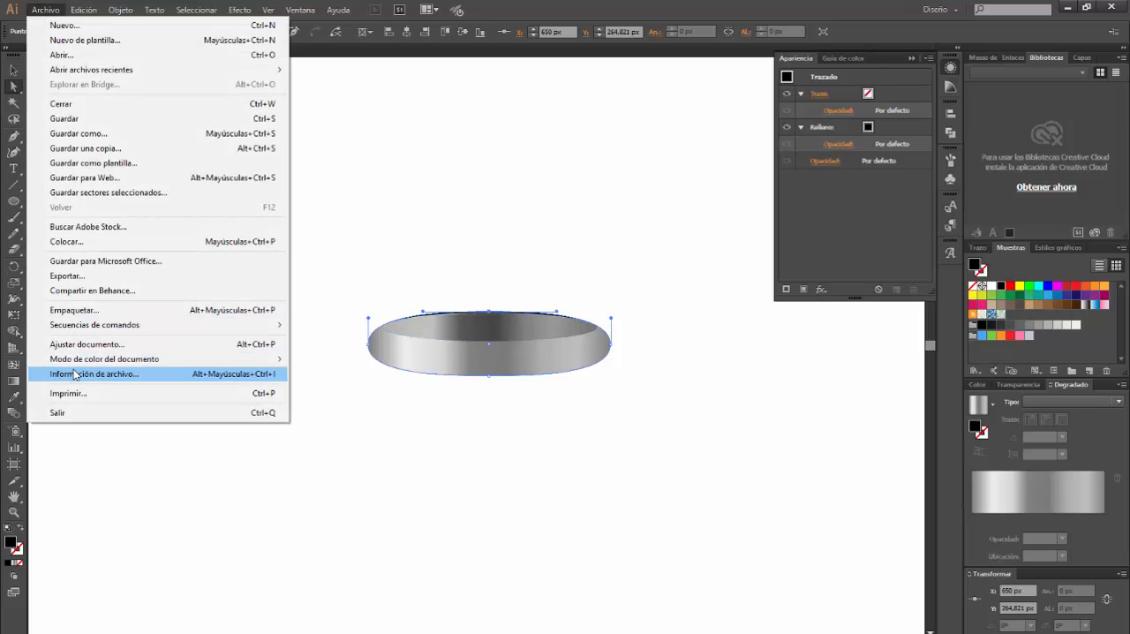
pyautogui.moveTo(84, 325)
pyautogui.click(386, 389)
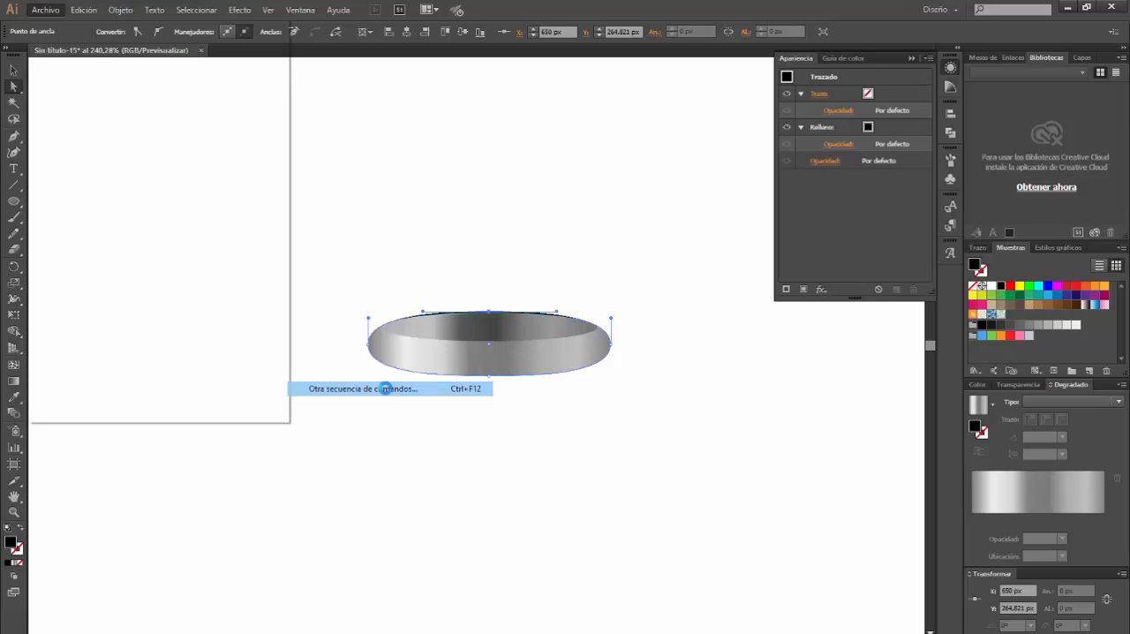
pyautogui.doubleClick(270, 115)
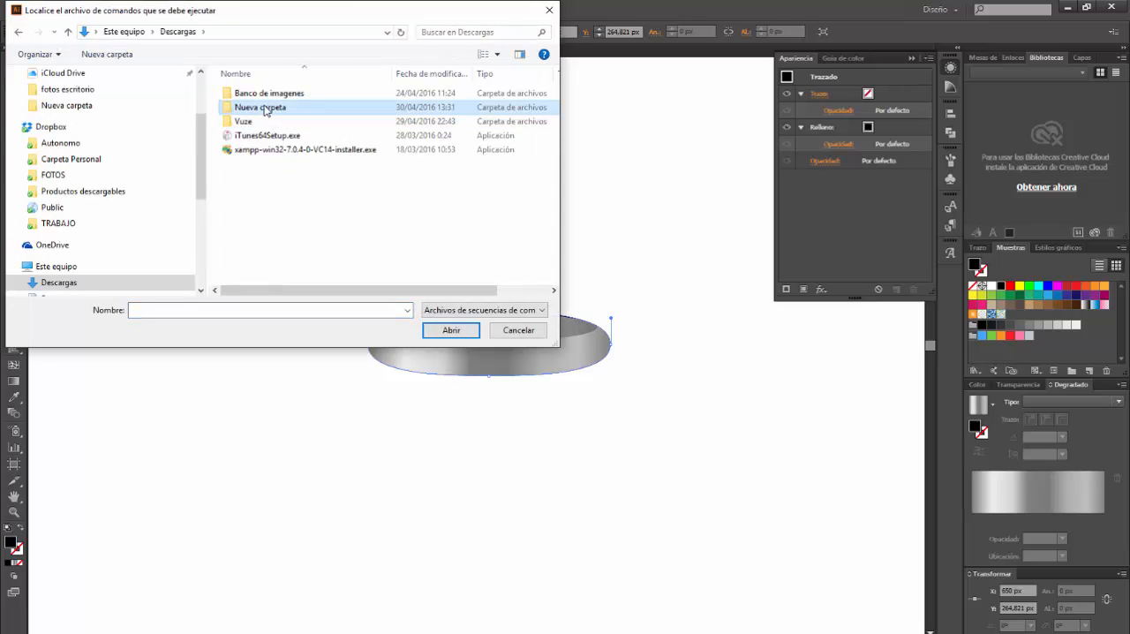
pyautogui.doubleClick(266, 111)
pyautogui.doubleClick(268, 97)
pyautogui.click(425, 355)
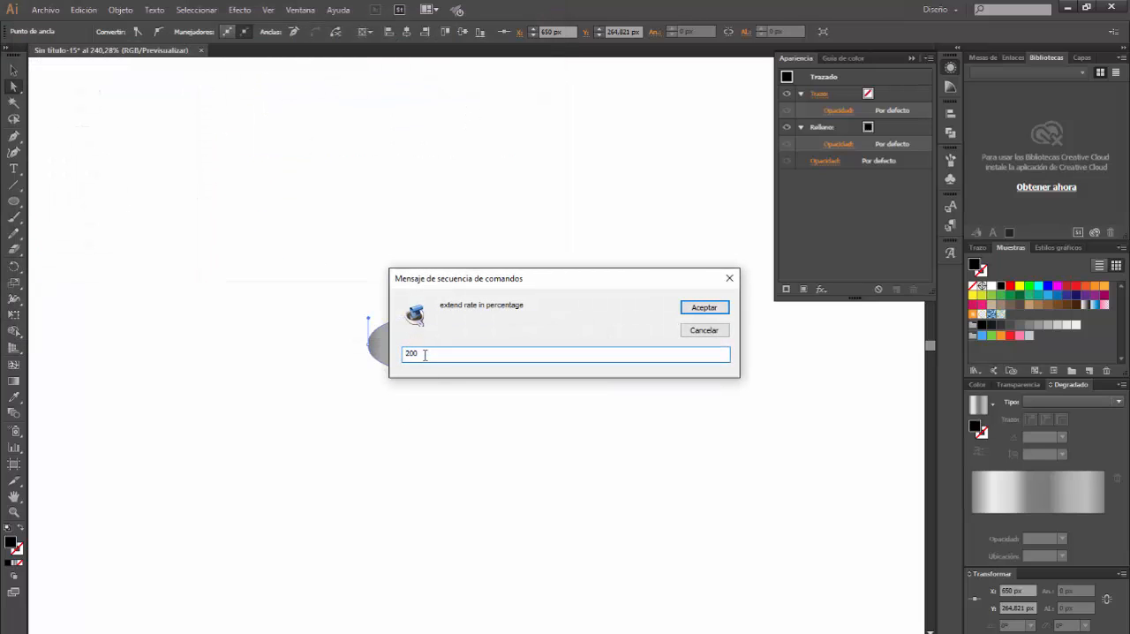
pyautogui.moveTo(432, 355); pyautogui.dragTo(385, 355)
pyautogui.write('70')
pyautogui.press('Return')
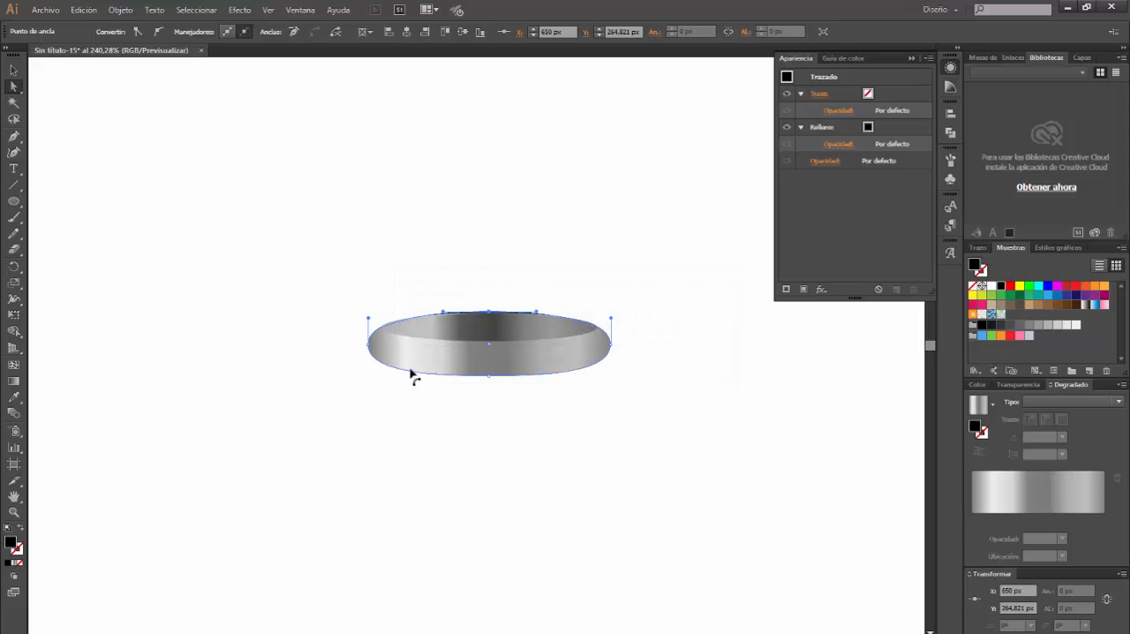
# Add intermediate anchor points along the black rear copy's path
pyautogui.click(13, 69)
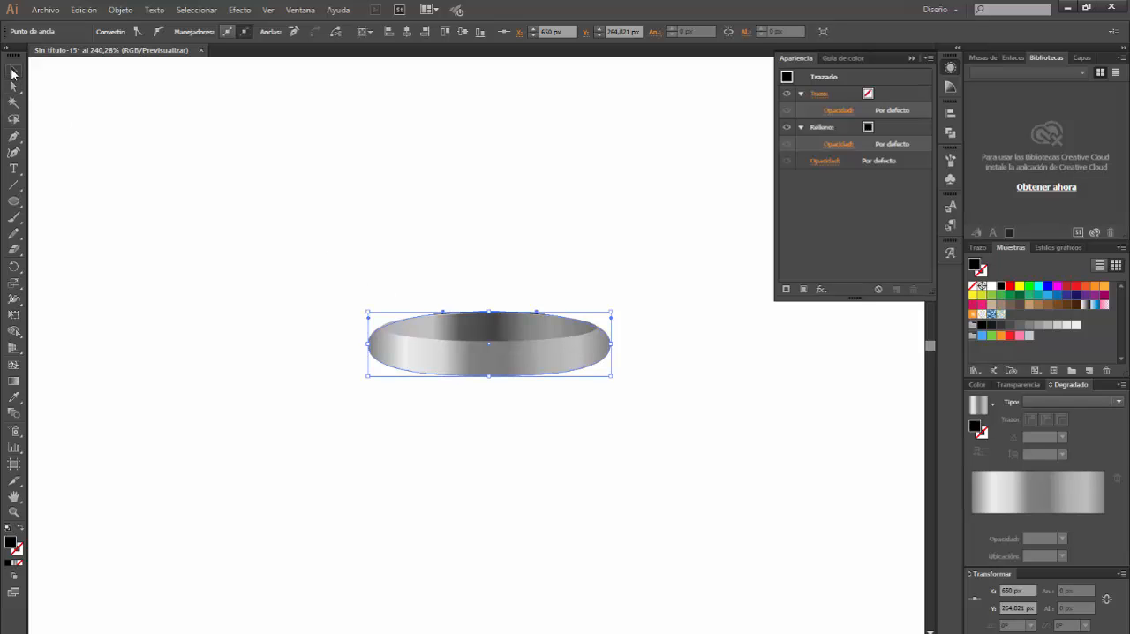
pyautogui.click(116, 11)
pyautogui.moveTo(151, 284)
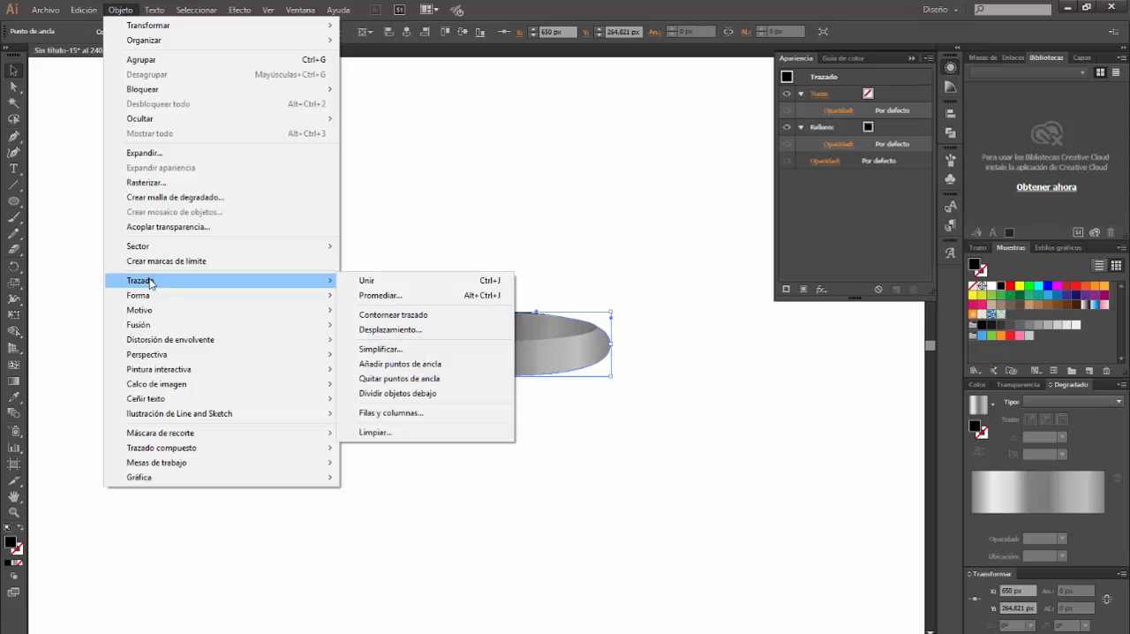
pyautogui.click(429, 365)
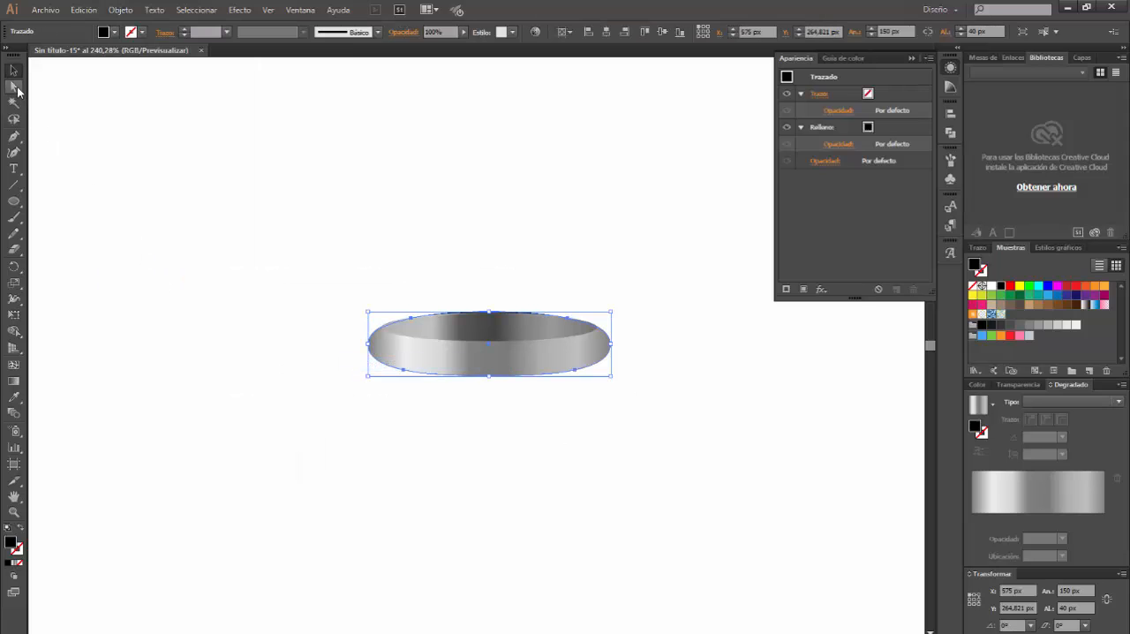
# Lengthen the upward handles of the left and right anchor points on the black rear copy to widen its visible edge
pyautogui.click(15, 86)
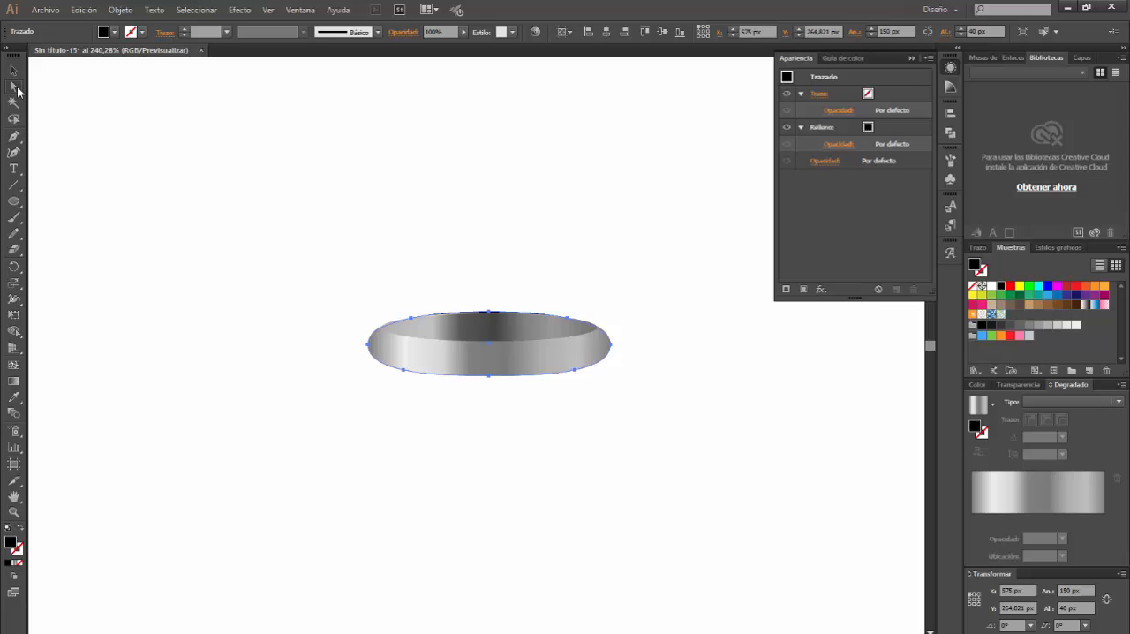
pyautogui.click(368, 347)
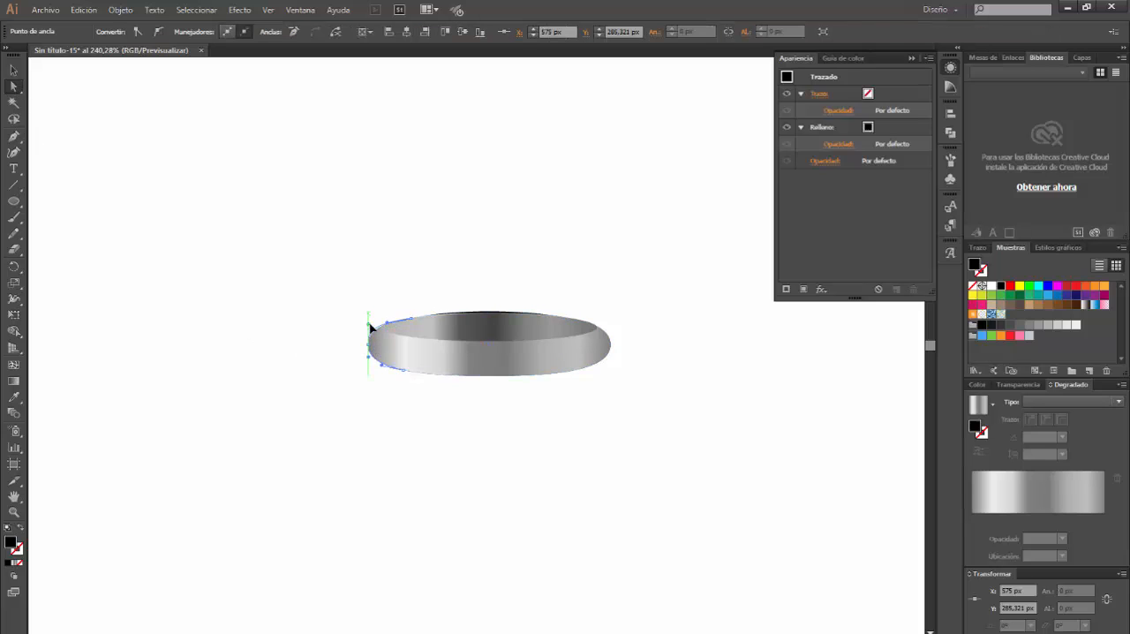
pyautogui.click(611, 347)
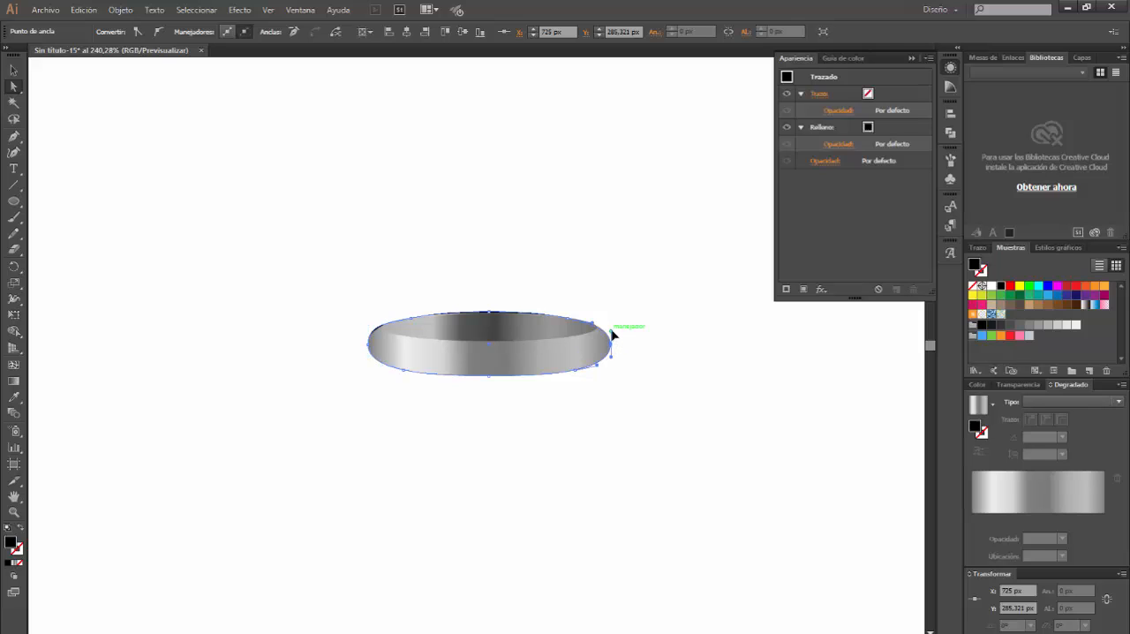
pyautogui.moveTo(612, 334); pyautogui.dragTo(611, 323)
pyautogui.click(626, 400)
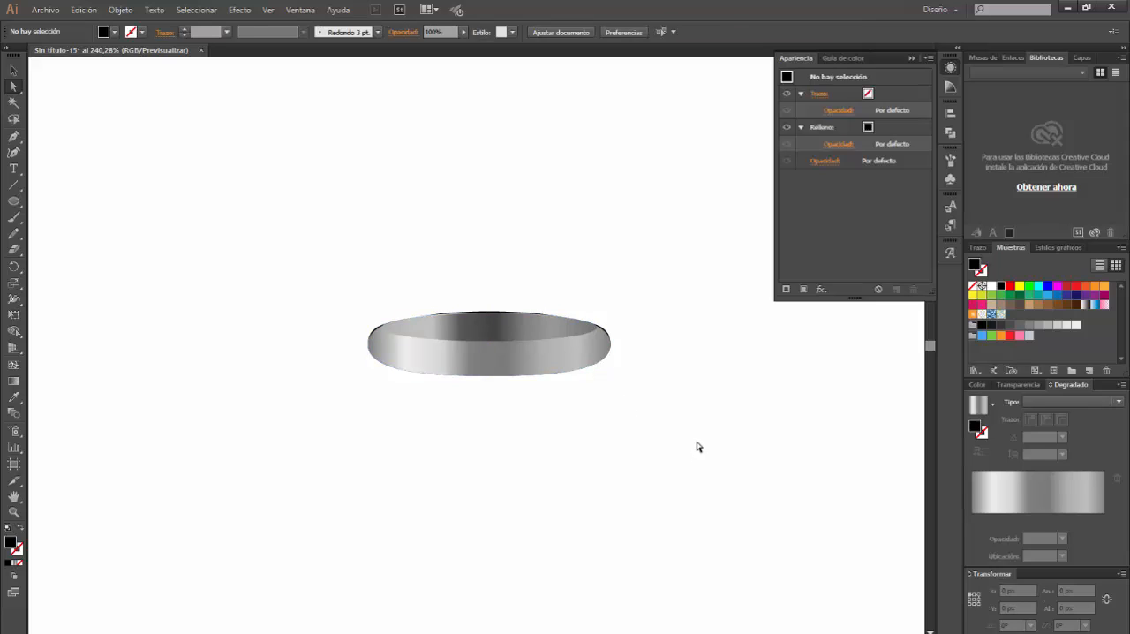
# Copy the inner gradient ellipse and paste the duplicate in place behind it
pyautogui.click(13, 70)
pyautogui.click(482, 322)
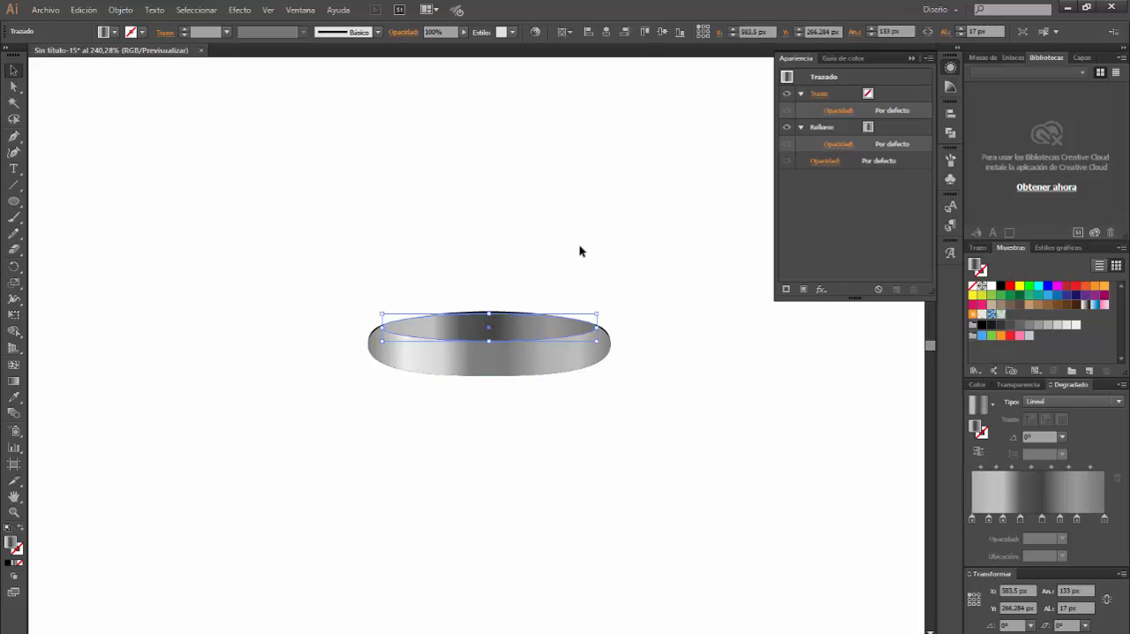
pyautogui.hotkey('ctrl', 'c')
pyautogui.hotkey('ctrl', 'f')
# Nudge the bottom anchor point of the ellipse's rear copy down by 1 px and fill the copy with white
pyautogui.click(13, 85)
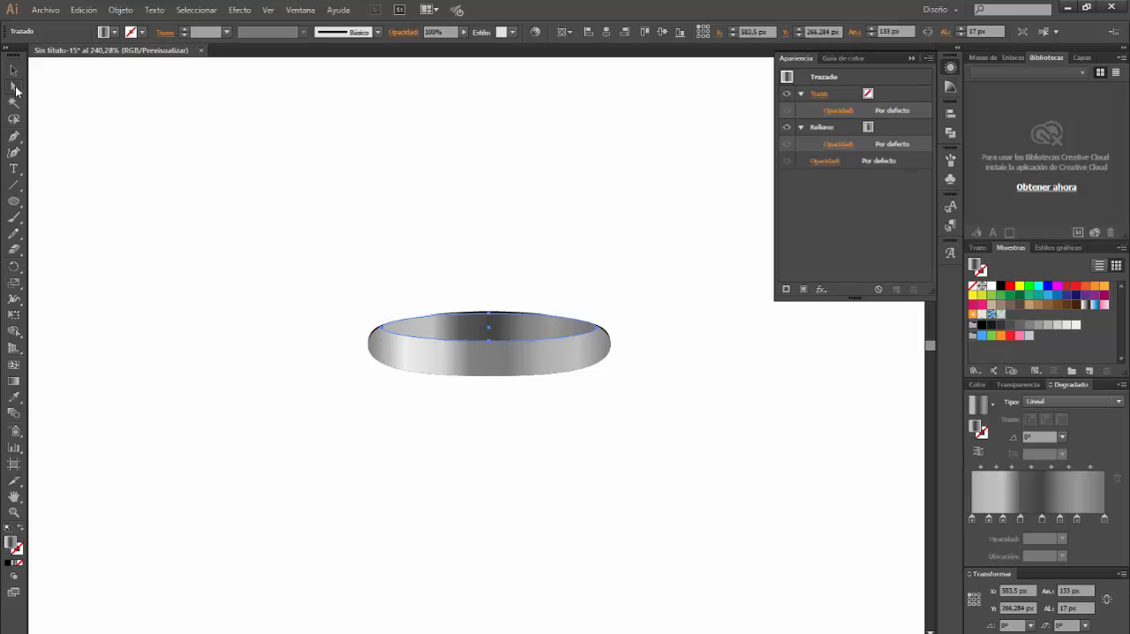
pyautogui.click(489, 339)
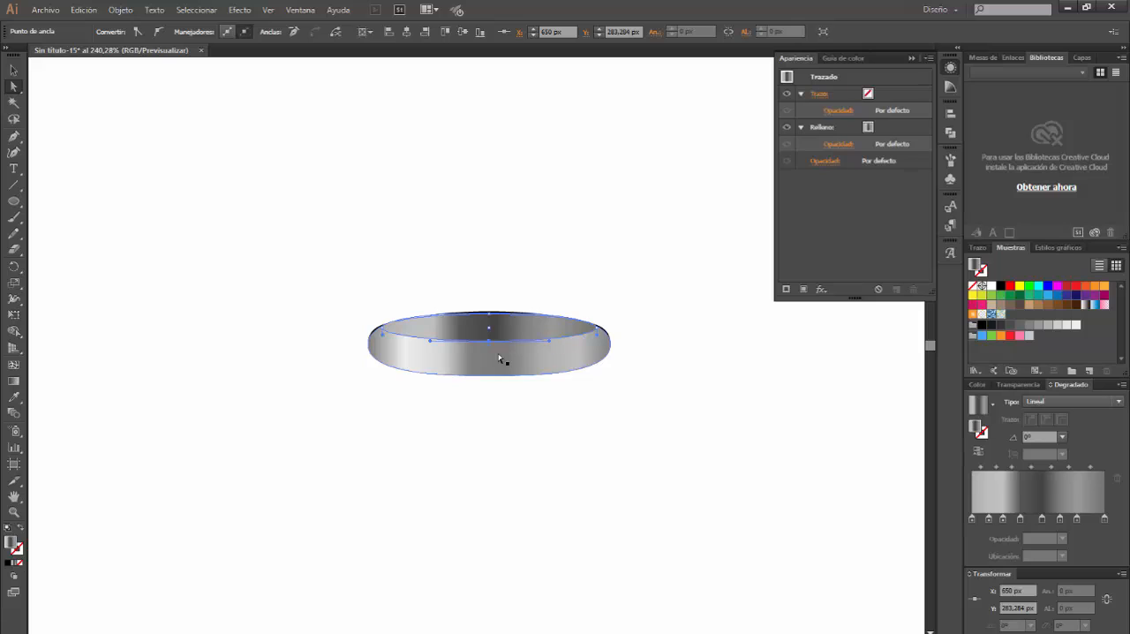
pyautogui.press('Down')
pyautogui.click(990, 286)
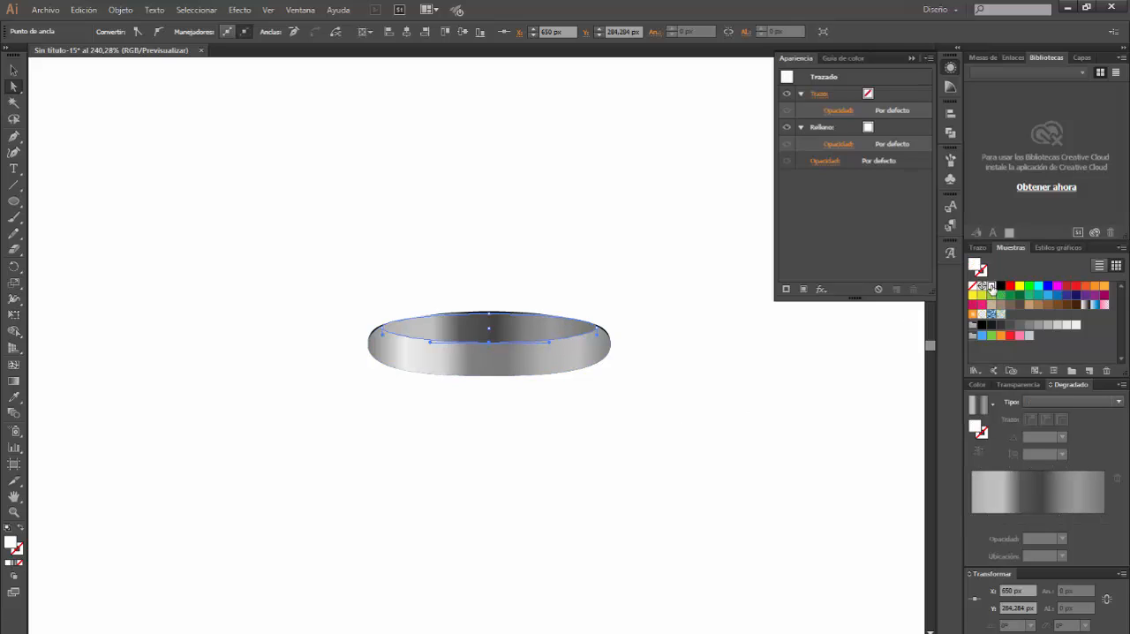
pyautogui.click(418, 429)
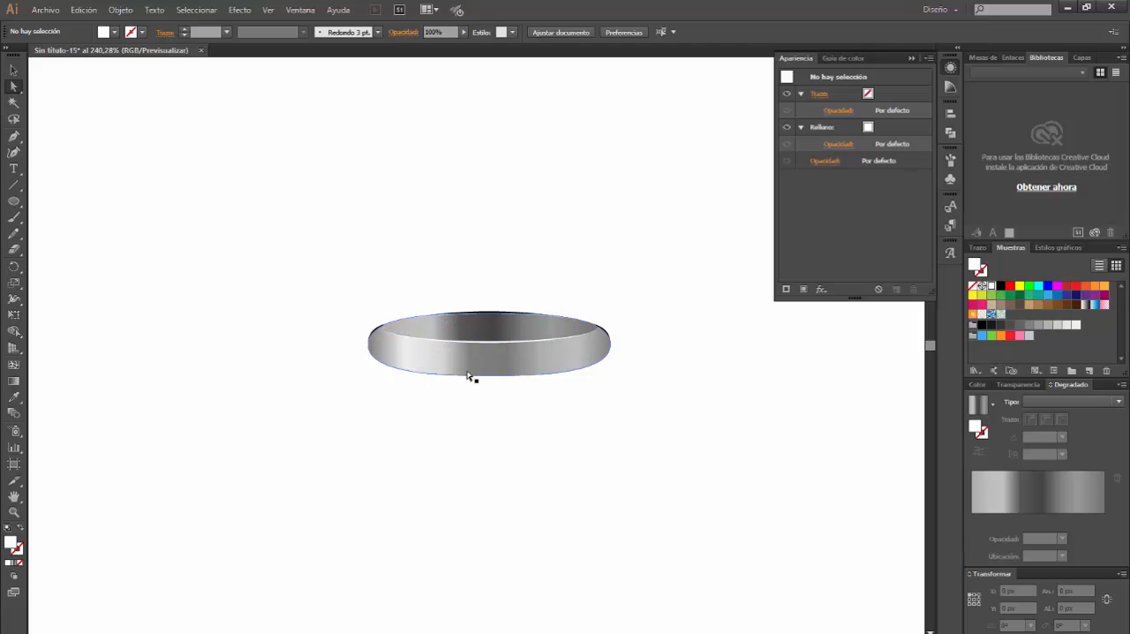
# Duplicate the larger gradient shape in place at the very front, giving the copy no fill and a red 1 pt stroke
pyautogui.click(14, 70)
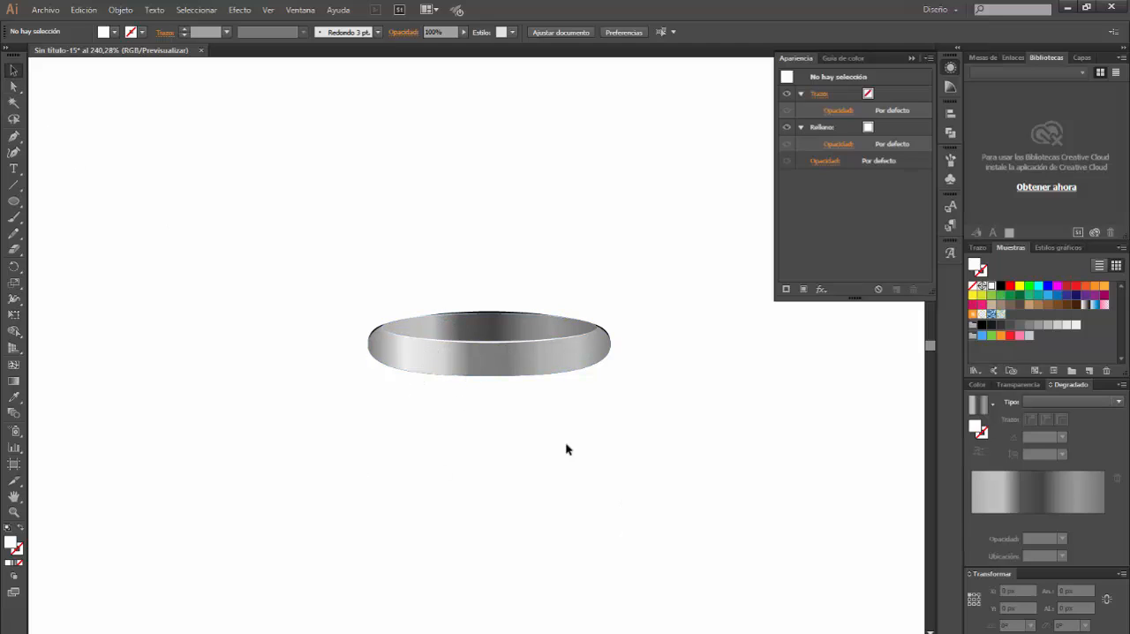
pyautogui.click(515, 354)
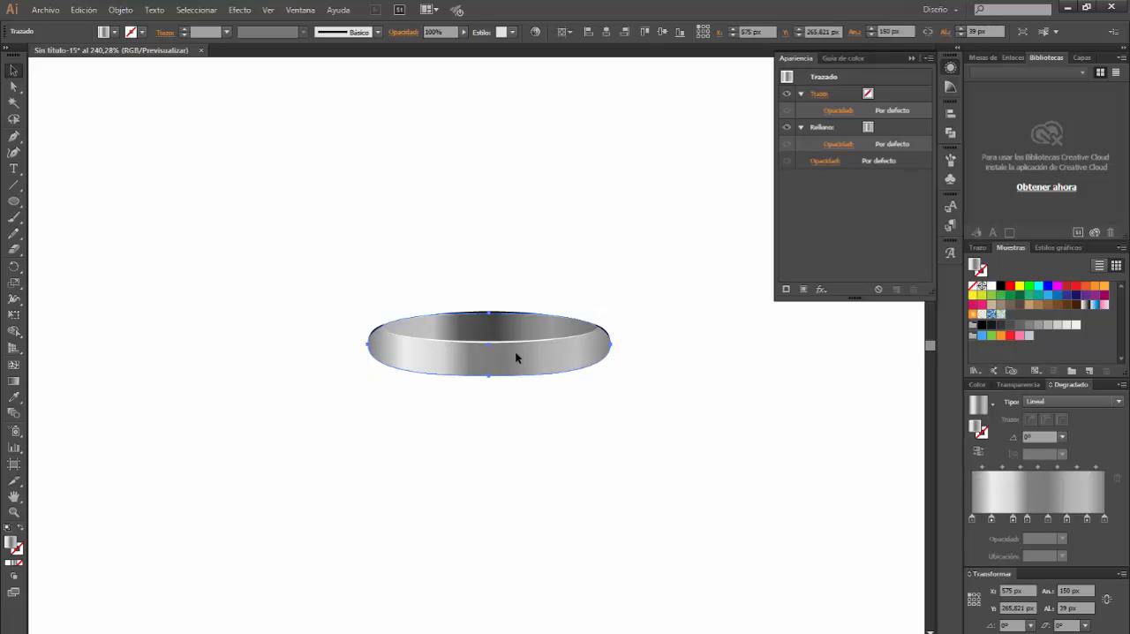
pyautogui.click(517, 353)
pyautogui.hotkey('ctrl', 'shift', ']')
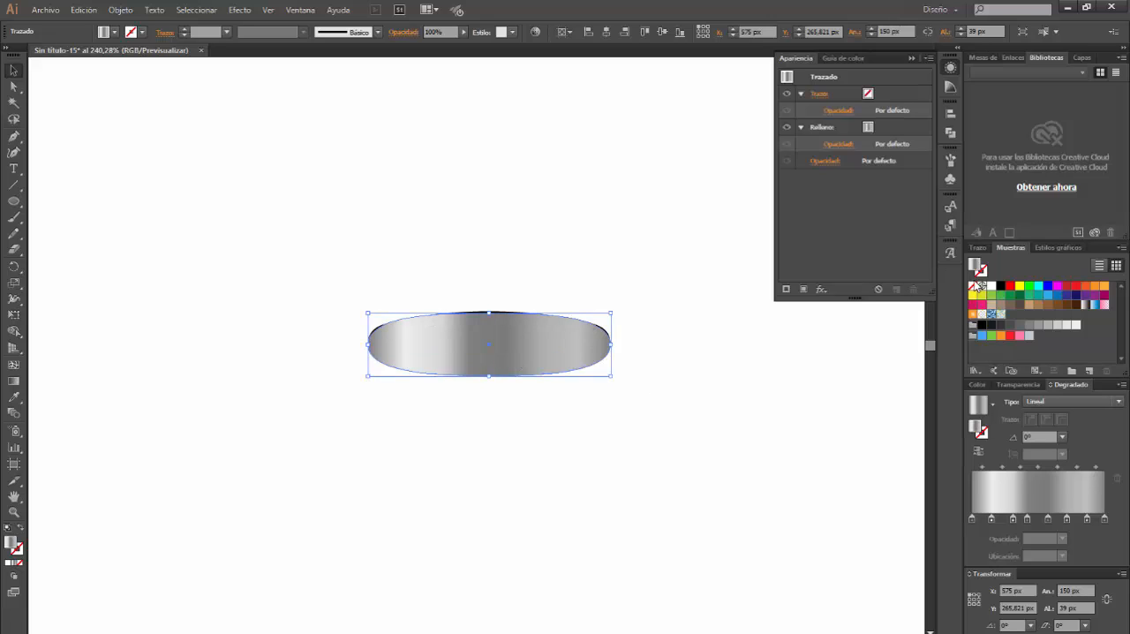
pyautogui.click(974, 286)
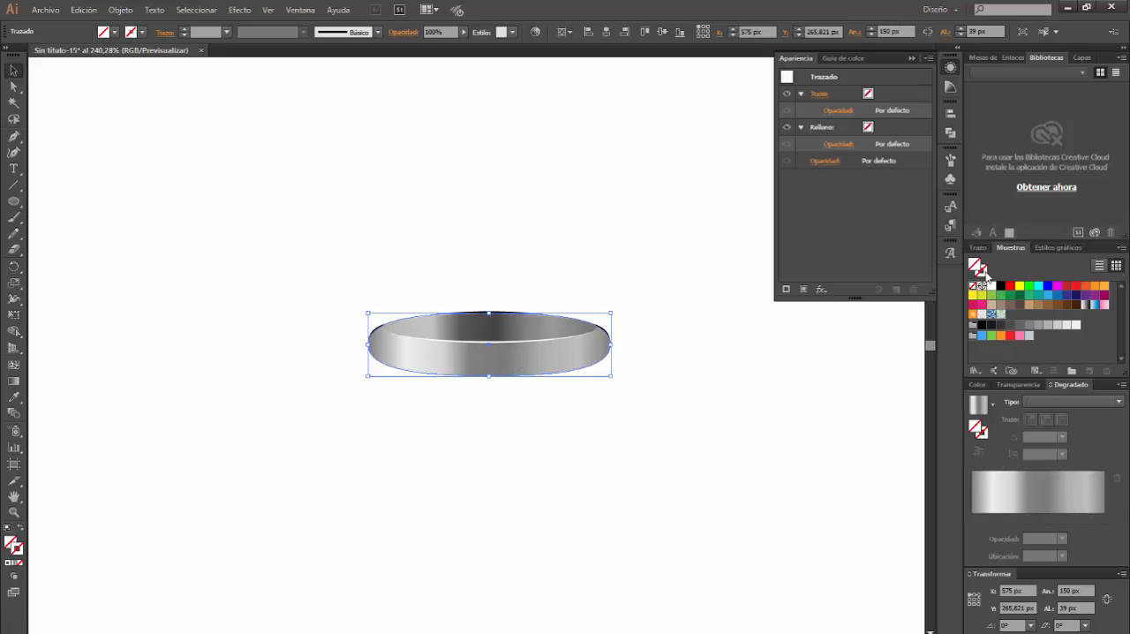
pyautogui.click(984, 271)
pyautogui.click(1010, 285)
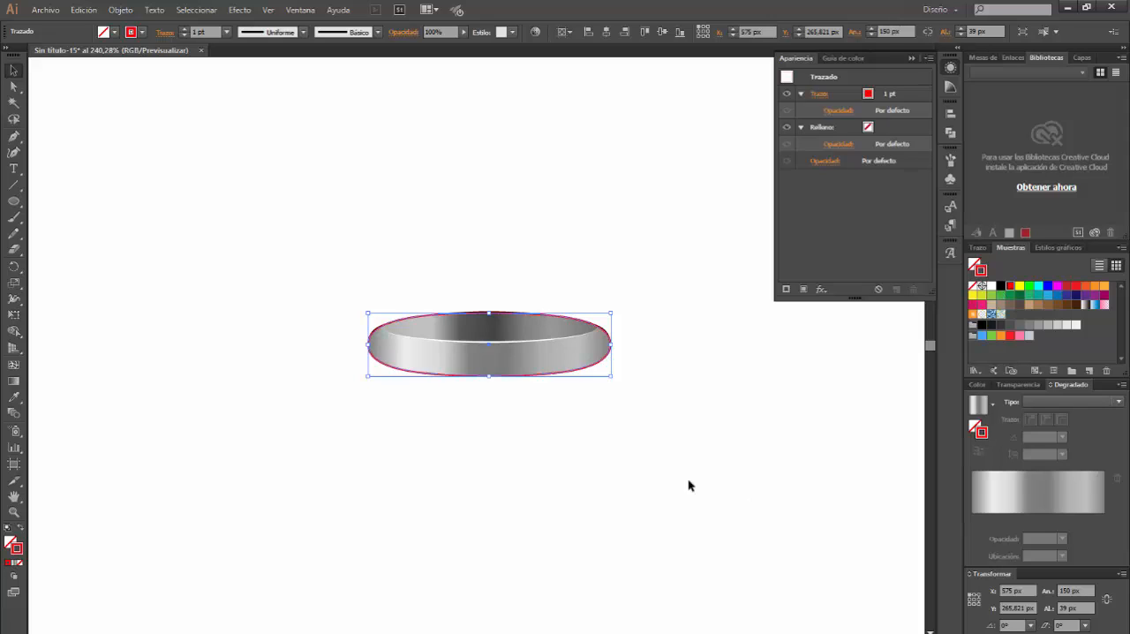
# Nudge the bottom anchor point of the red outline up by 3 px
pyautogui.click(13, 85)
pyautogui.click(491, 377)
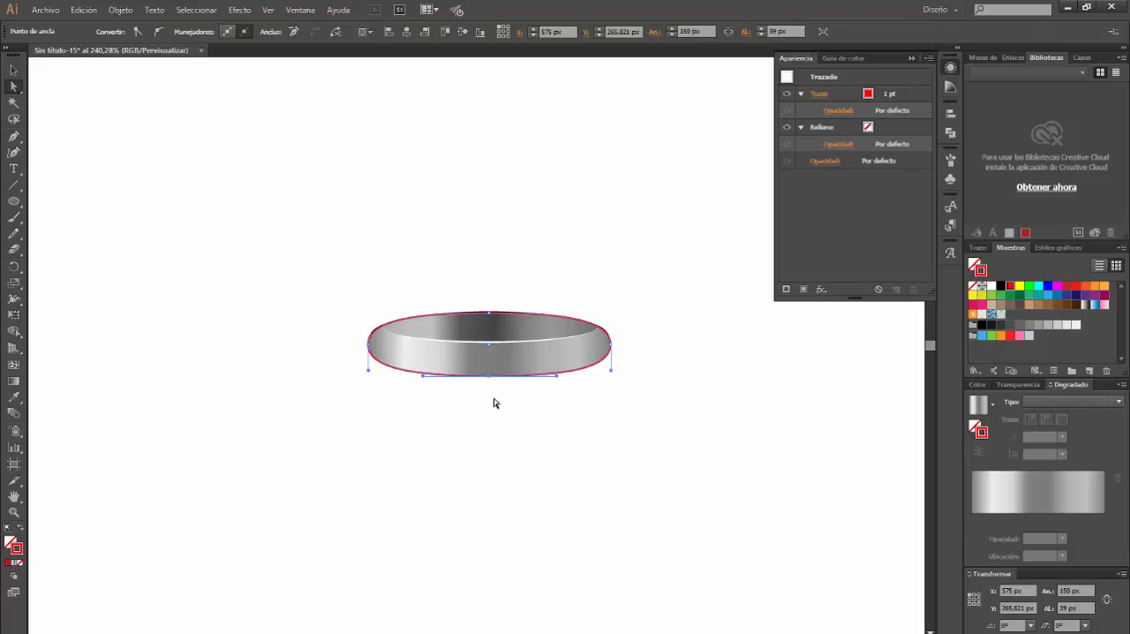
pyautogui.press('Up')
pyautogui.press('Up')
pyautogui.press('Up')
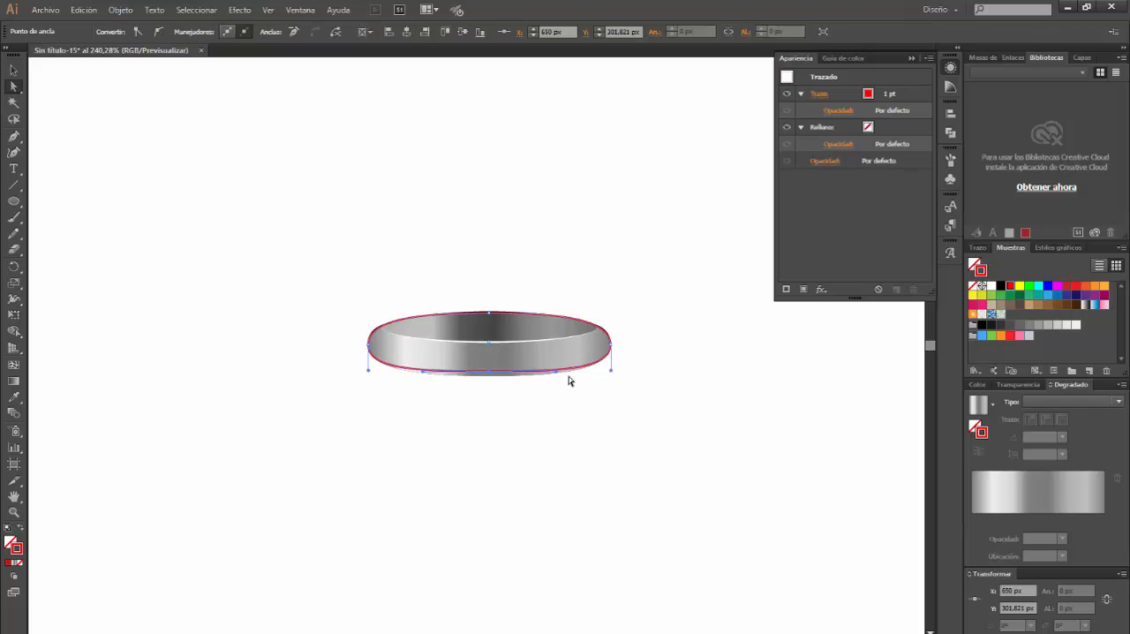
# Run the handle-length script from the Nueva carpeta folder on the red outline's left and right anchor points with an extend rate of 50 percent
pyautogui.click(613, 348)
pyautogui.click(369, 347)
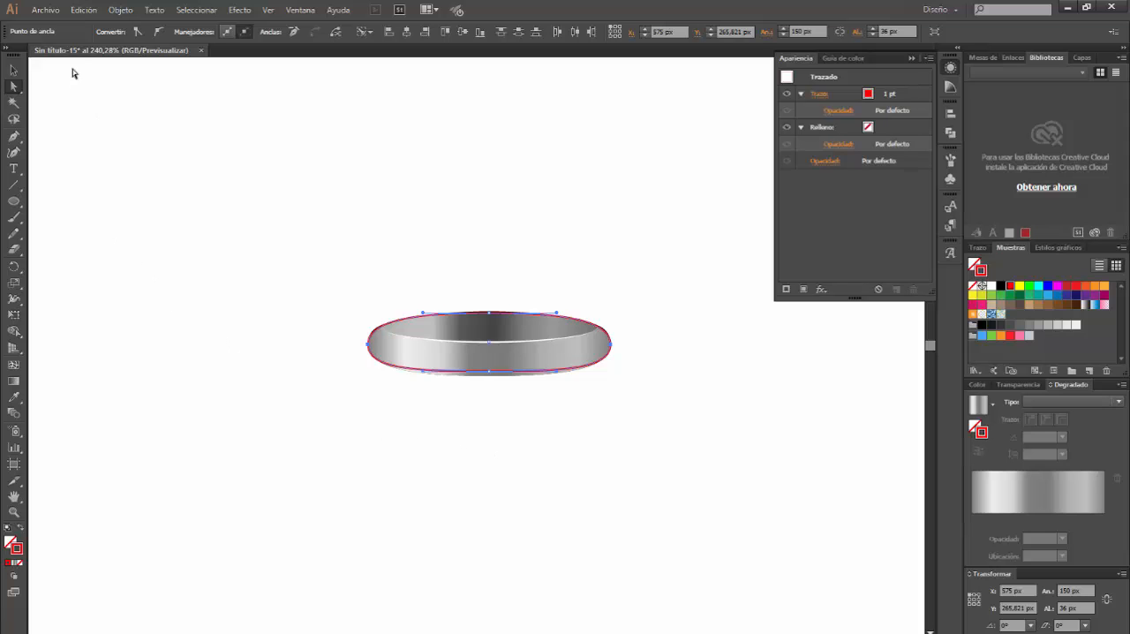
pyautogui.click(44, 10)
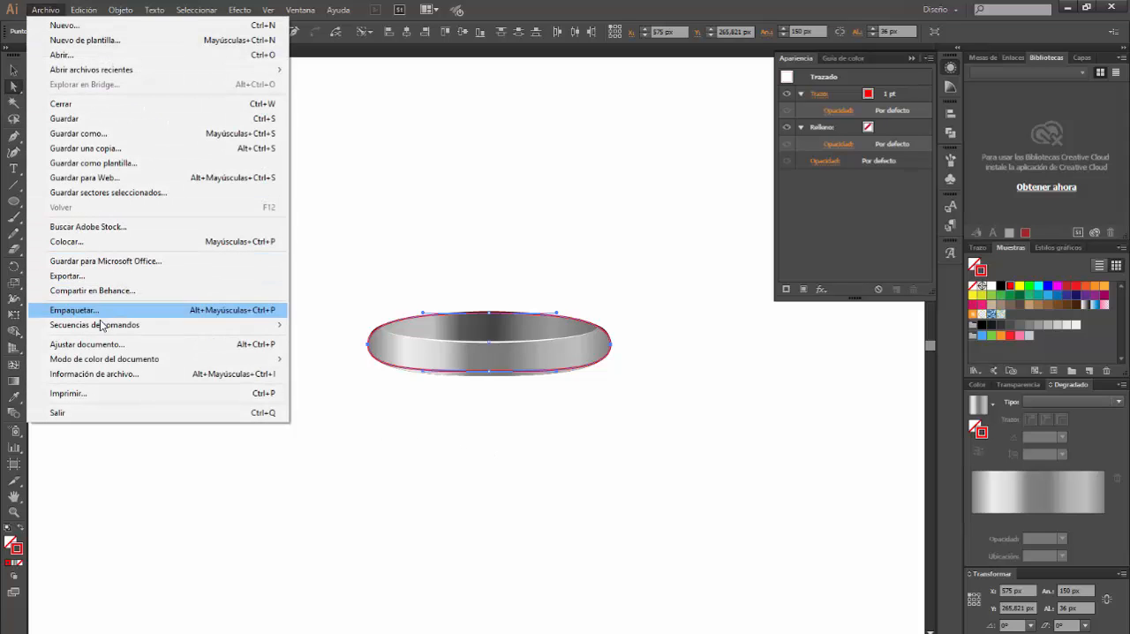
pyautogui.moveTo(102, 325)
pyautogui.click(346, 457)
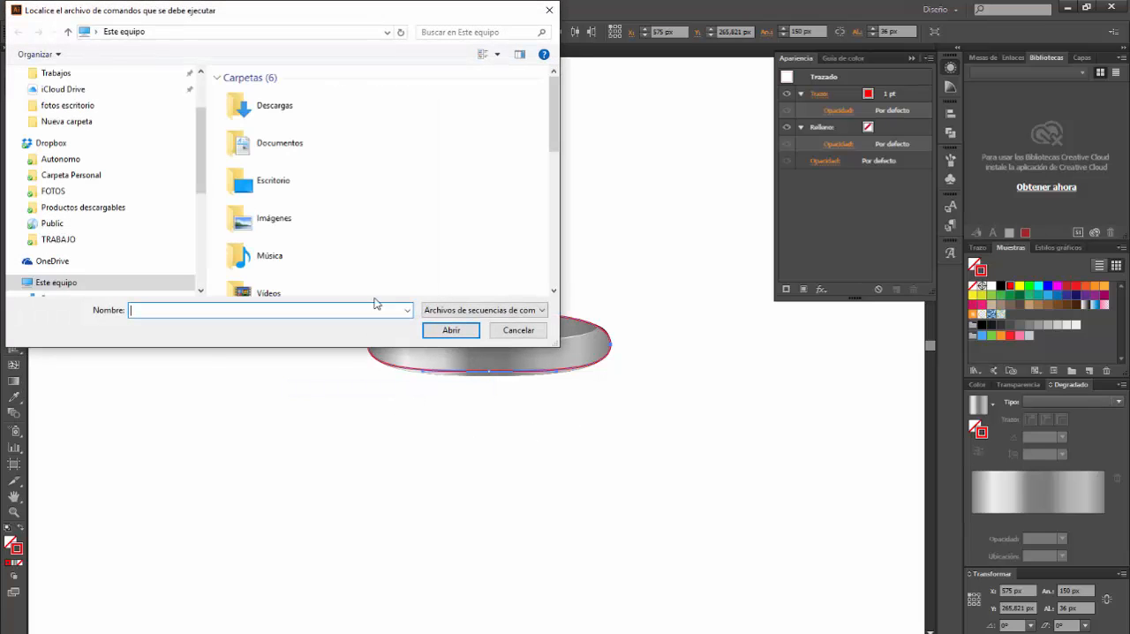
pyautogui.doubleClick(263, 105)
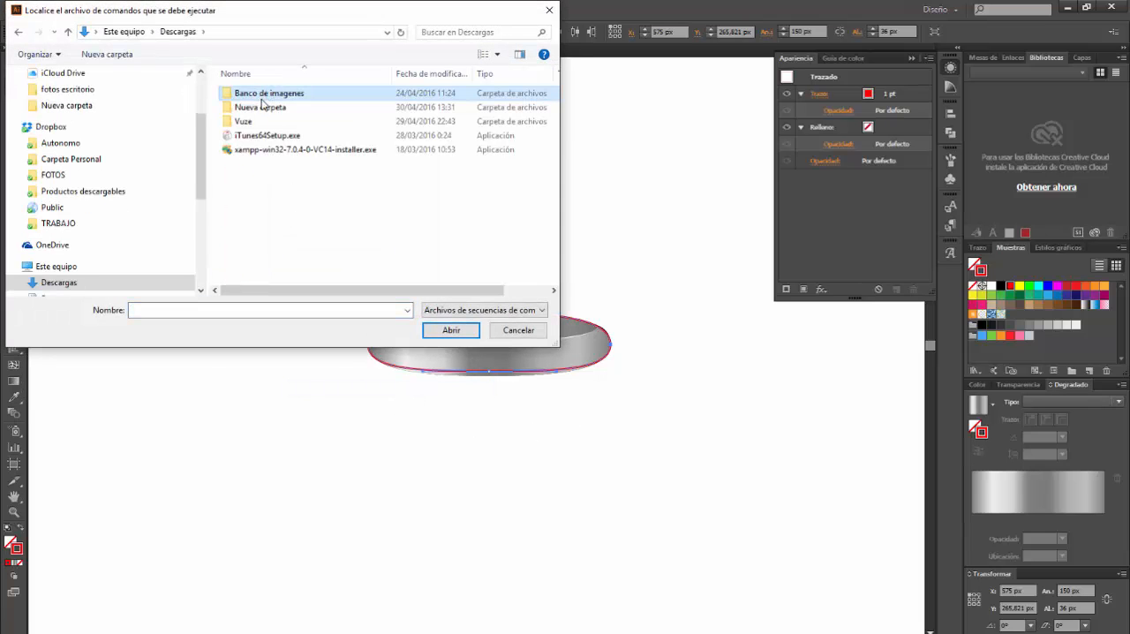
pyautogui.doubleClick(258, 107)
pyautogui.doubleClick(258, 94)
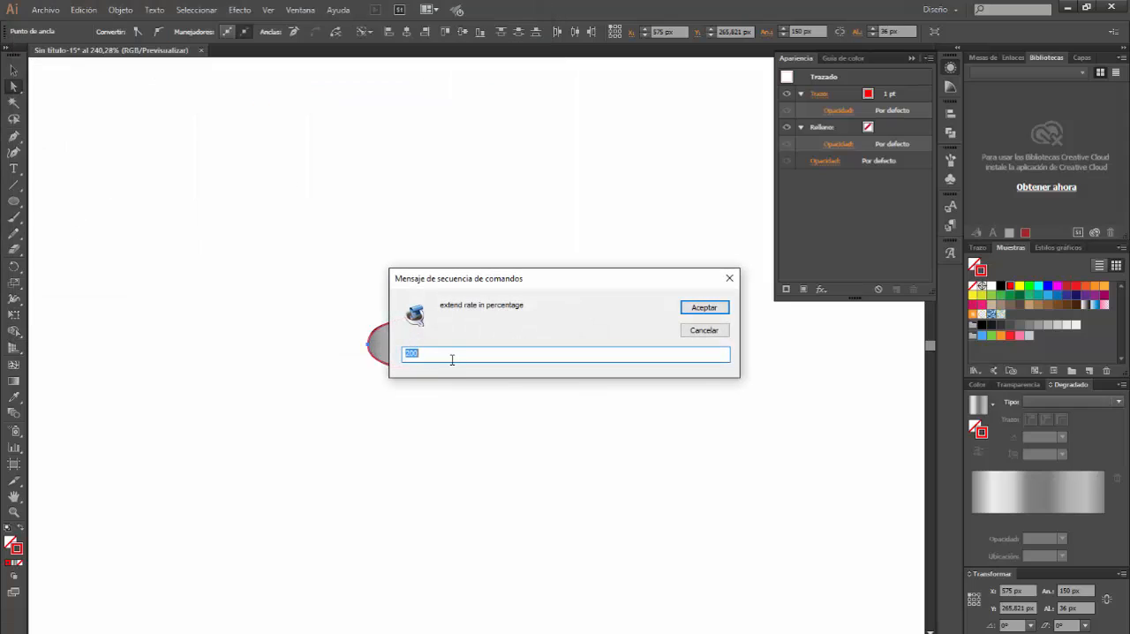
pyautogui.click(438, 356)
pyautogui.moveTo(427, 353); pyautogui.dragTo(385, 350)
pyautogui.write('50')
pyautogui.press('Return')
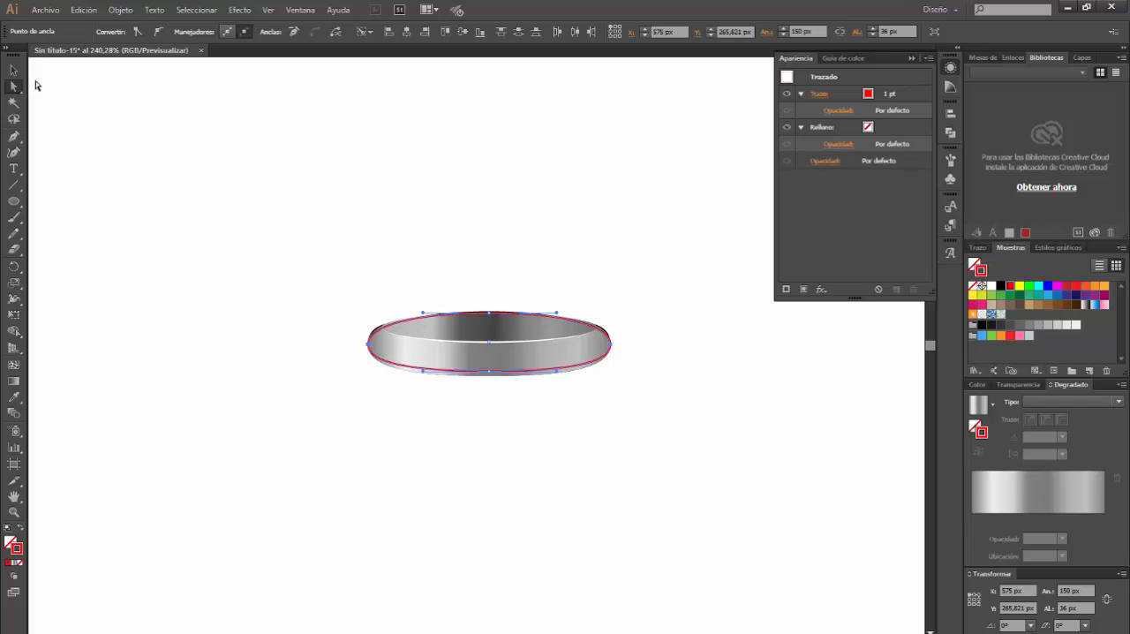
# Duplicate the larger gradient shape in place again, giving this copy a yellow 1 pt stroke and no fill
pyautogui.click(16, 71)
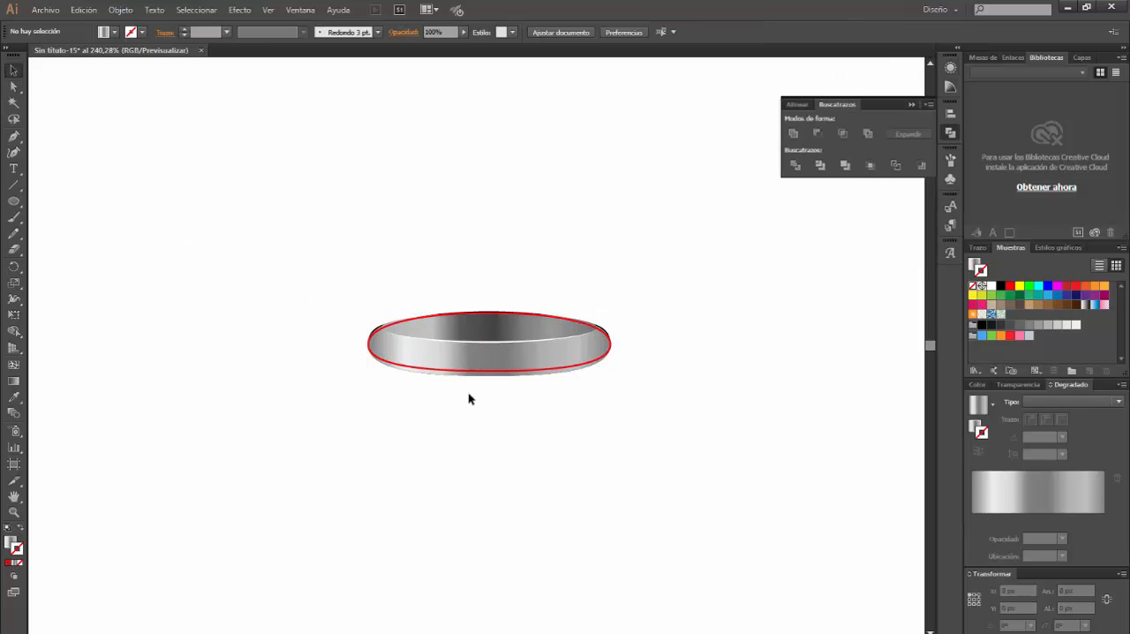
pyautogui.click(471, 381)
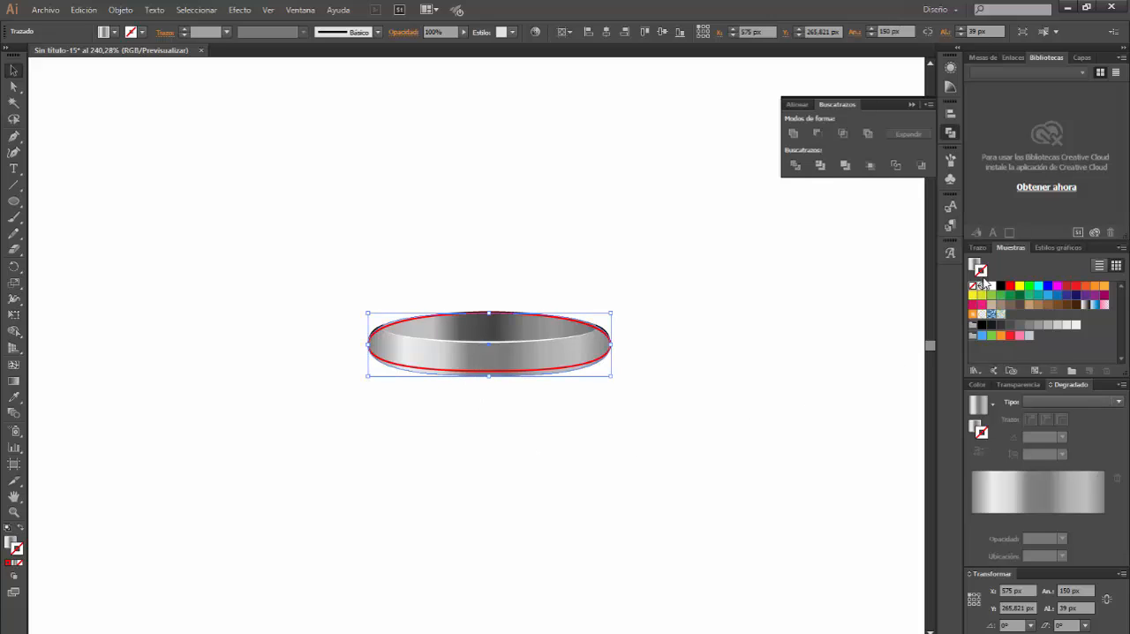
pyautogui.click(1020, 285)
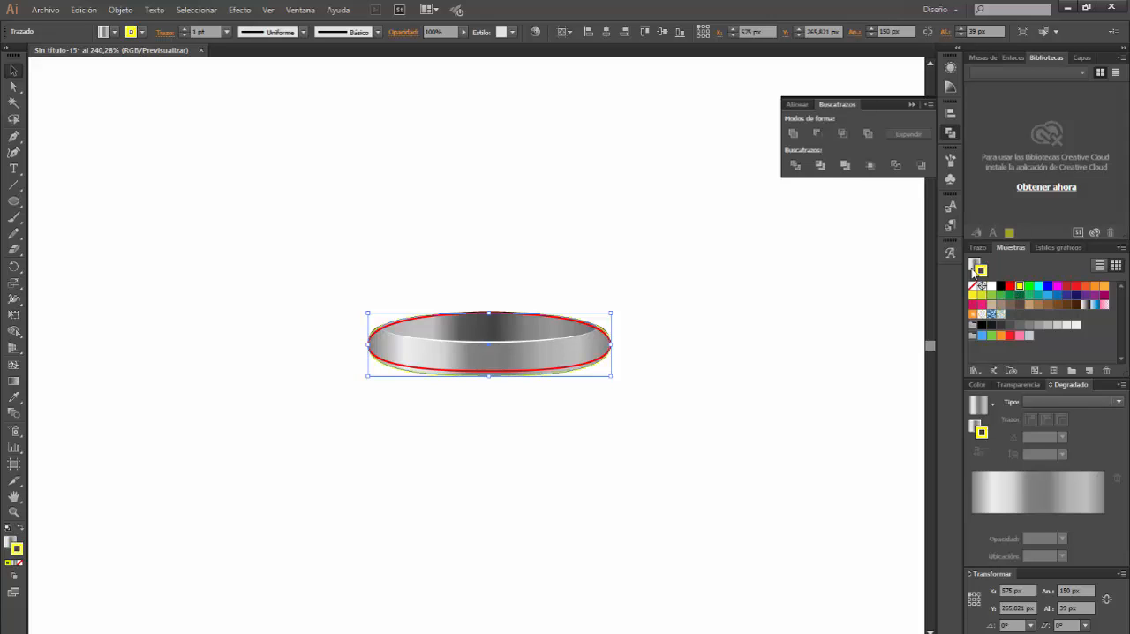
pyautogui.click(973, 266)
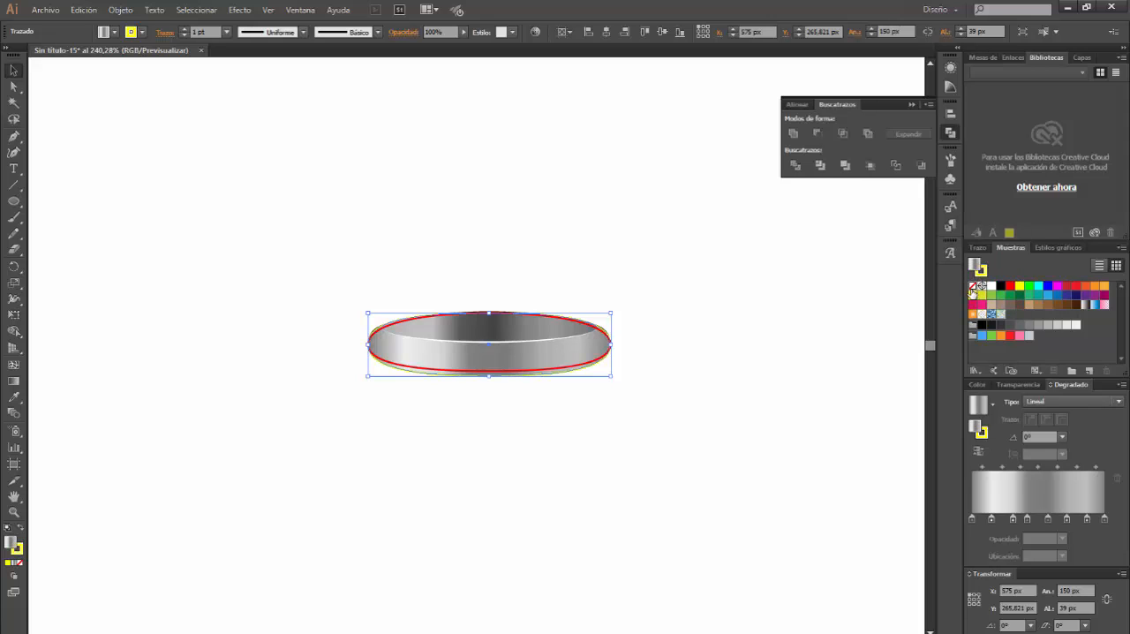
pyautogui.click(972, 287)
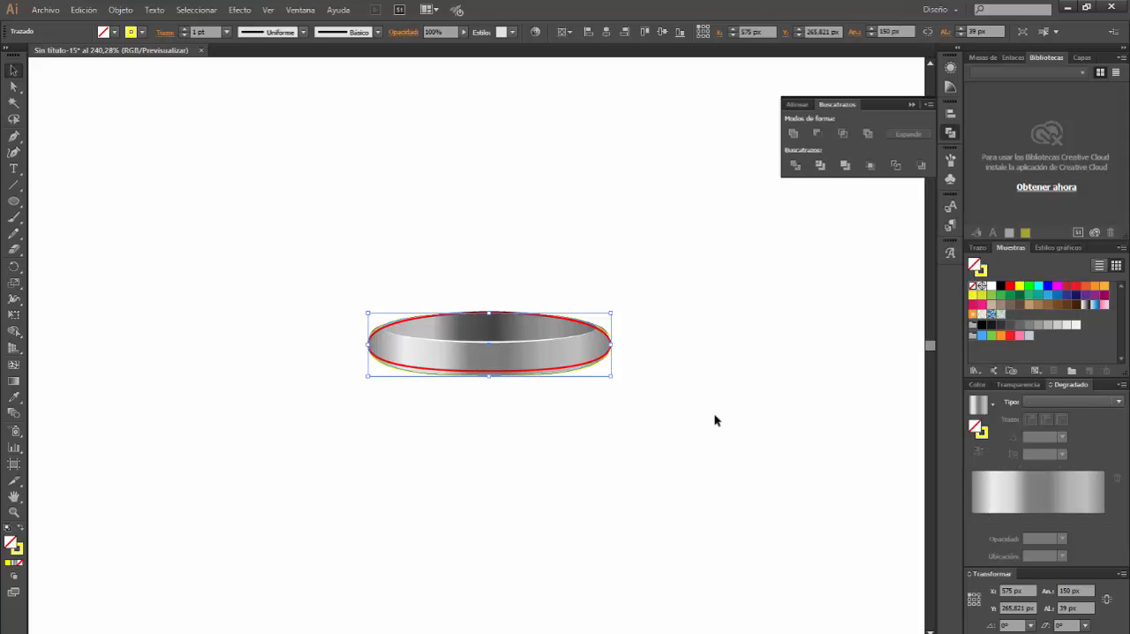
pyautogui.click(487, 418)
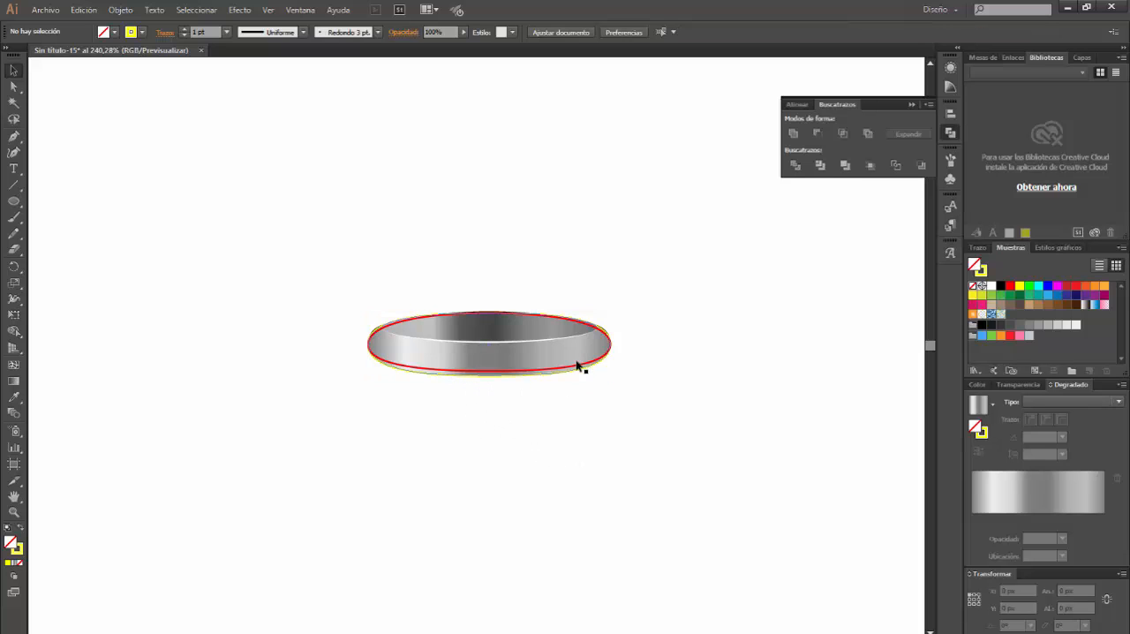
# Subtract the red outlined shape from the yellow outlined one with Minus Front
pyautogui.click(518, 372)
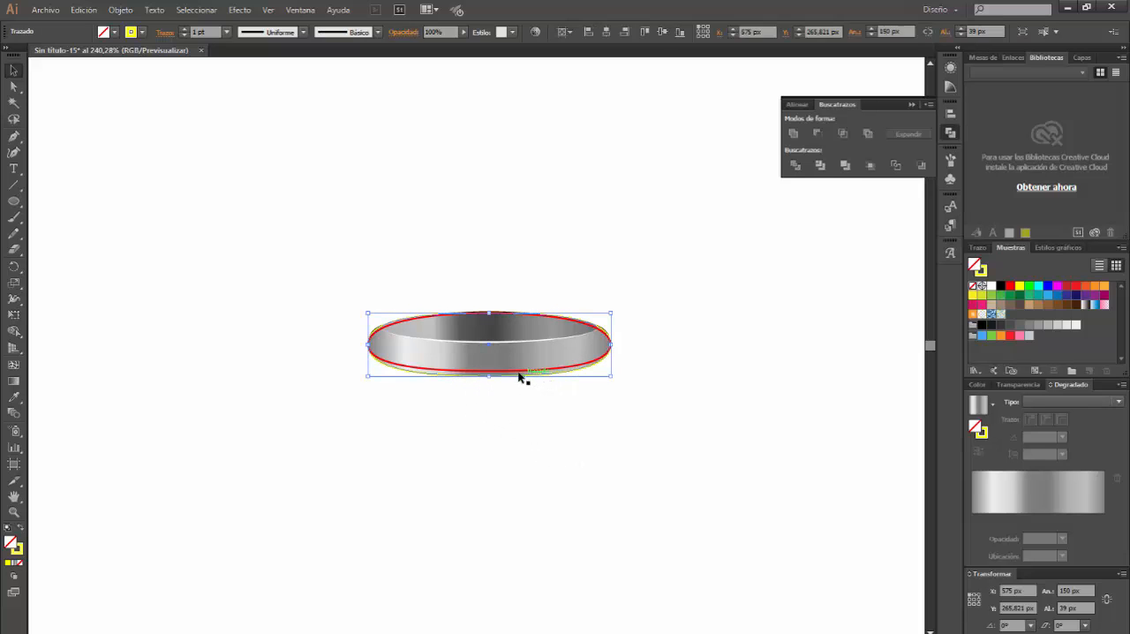
pyautogui.keyDown('shift'); pyautogui.click(517, 369); pyautogui.keyUp('shift')
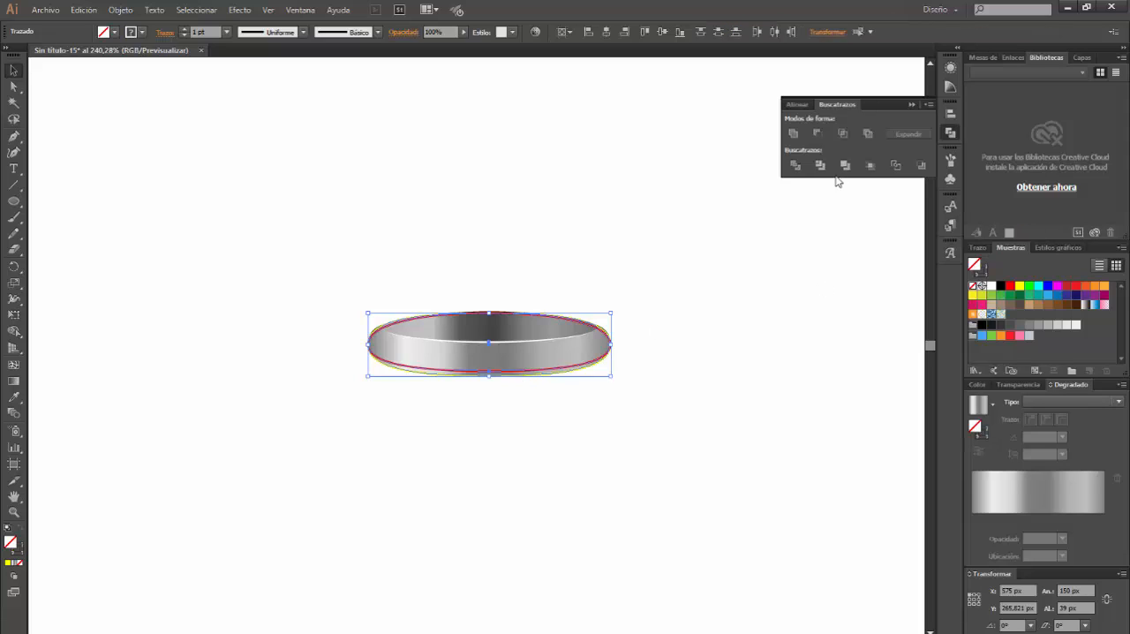
pyautogui.click(818, 134)
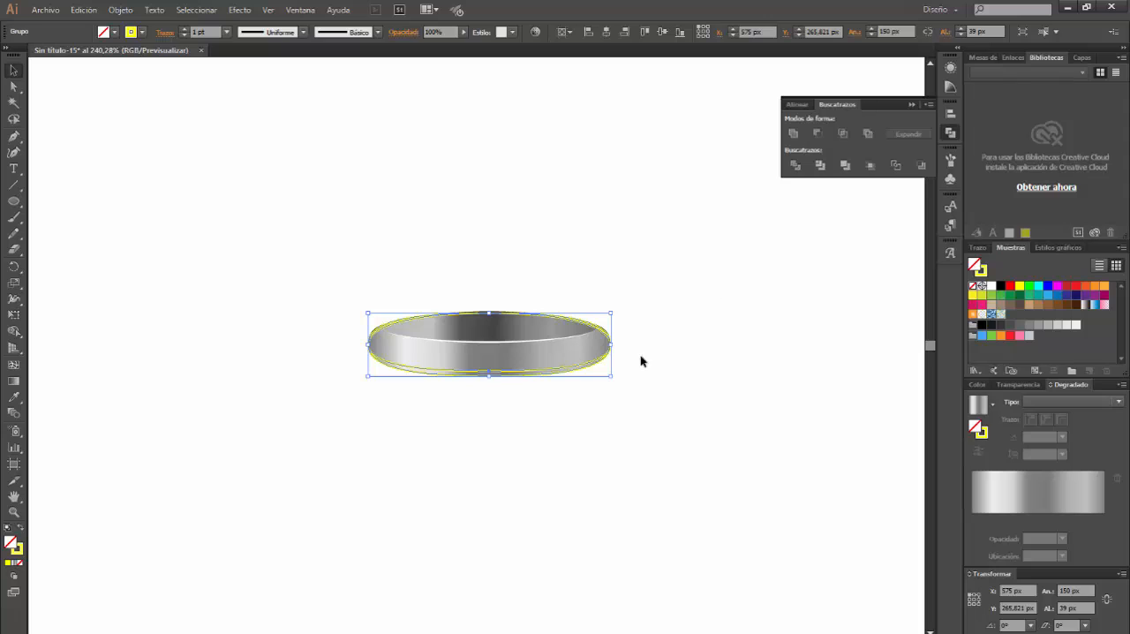
# Delete the upper-right and upper-left segments of the subtracted yellow outline, keeping only the lower crescent
pyautogui.click(13, 86)
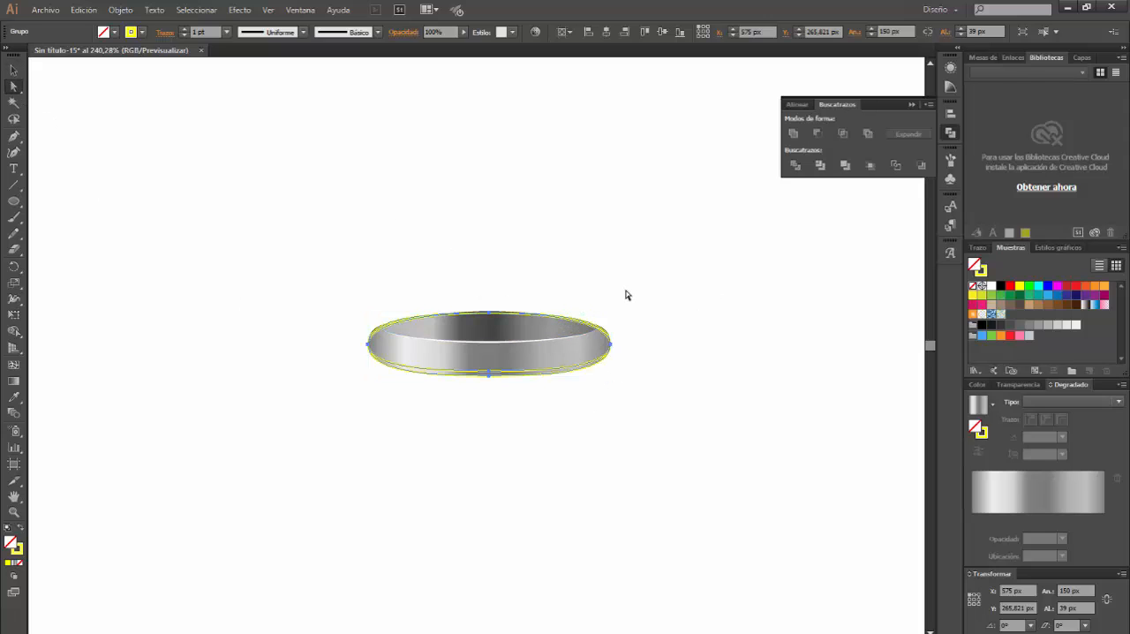
pyautogui.click(594, 323)
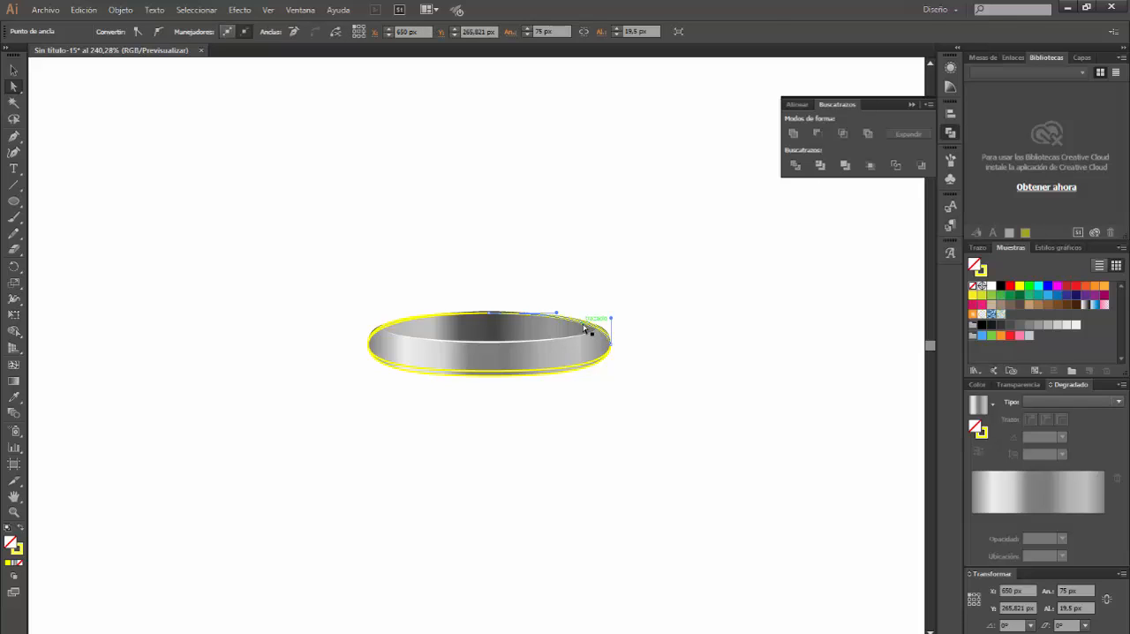
pyautogui.press('Delete')
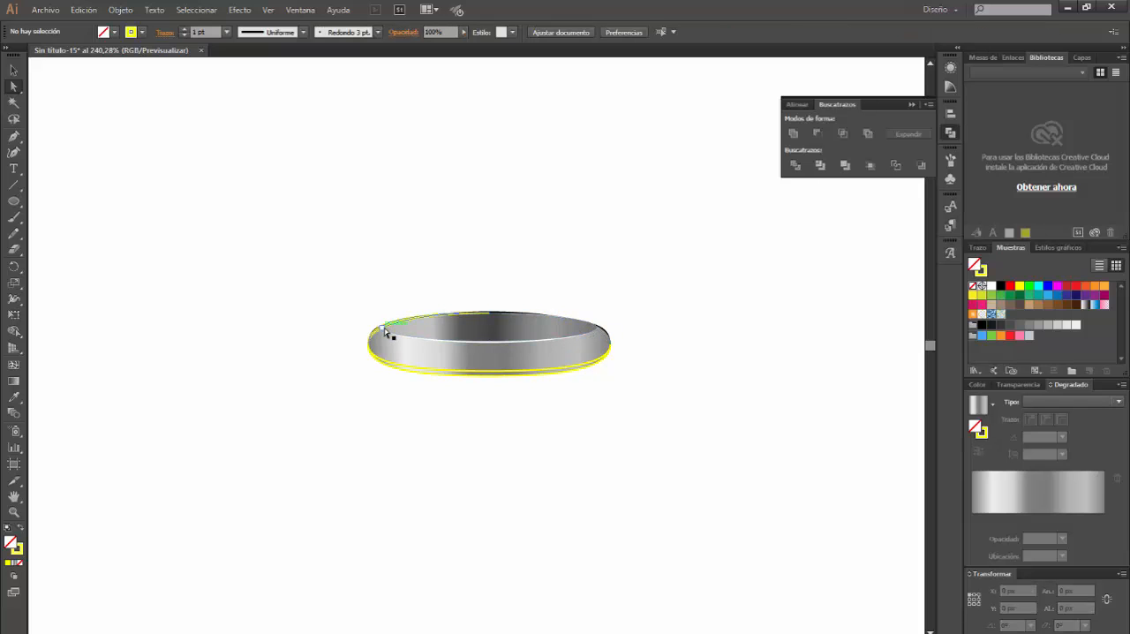
pyautogui.click(387, 329)
pyautogui.press('Delete')
# Remove the yellow stroke from the lower crescent
pyautogui.click(13, 71)
pyautogui.click(498, 374)
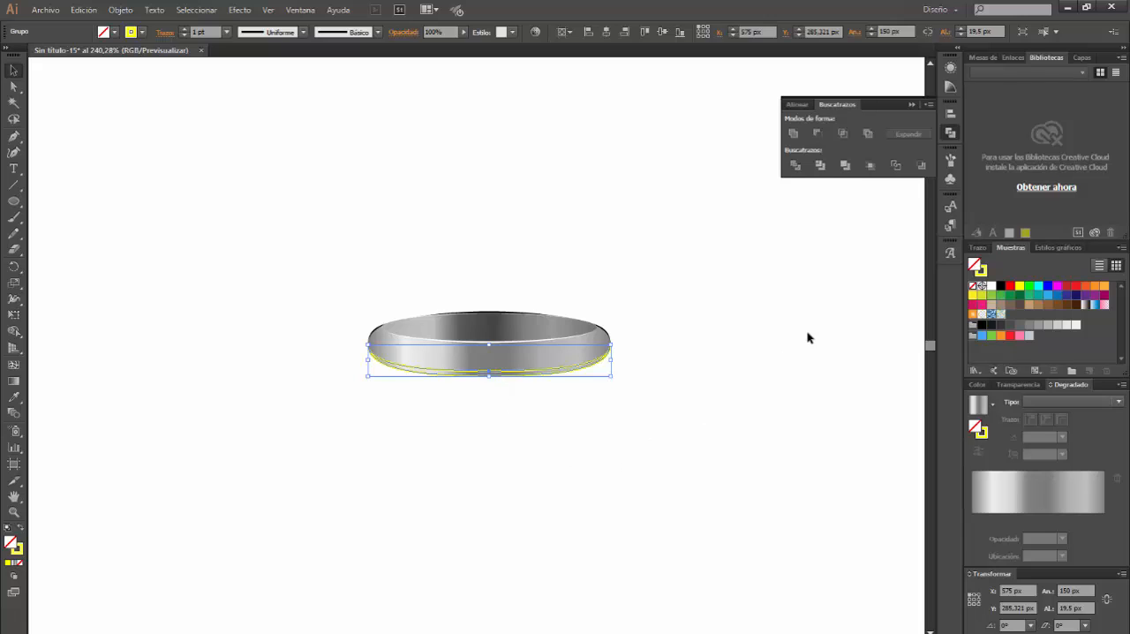
pyautogui.click(982, 271)
pyautogui.click(973, 285)
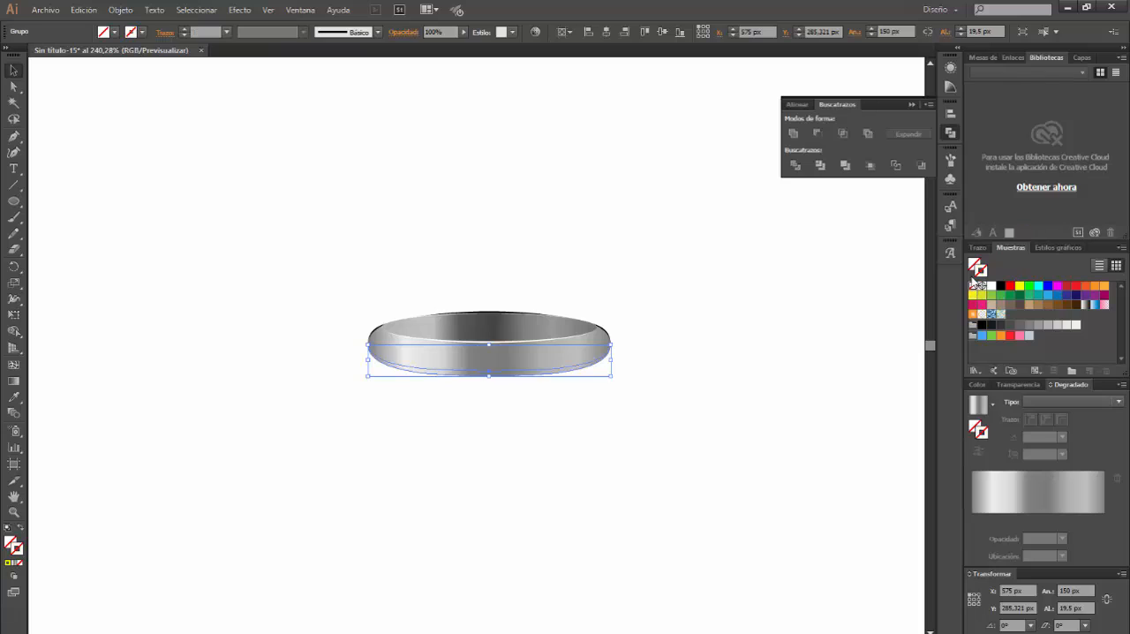
# Fill the lower crescent with the linear grey gradient and reduce it to six roughly evenly spaced stops
pyautogui.click(1044, 398)
pyautogui.click(1050, 414)
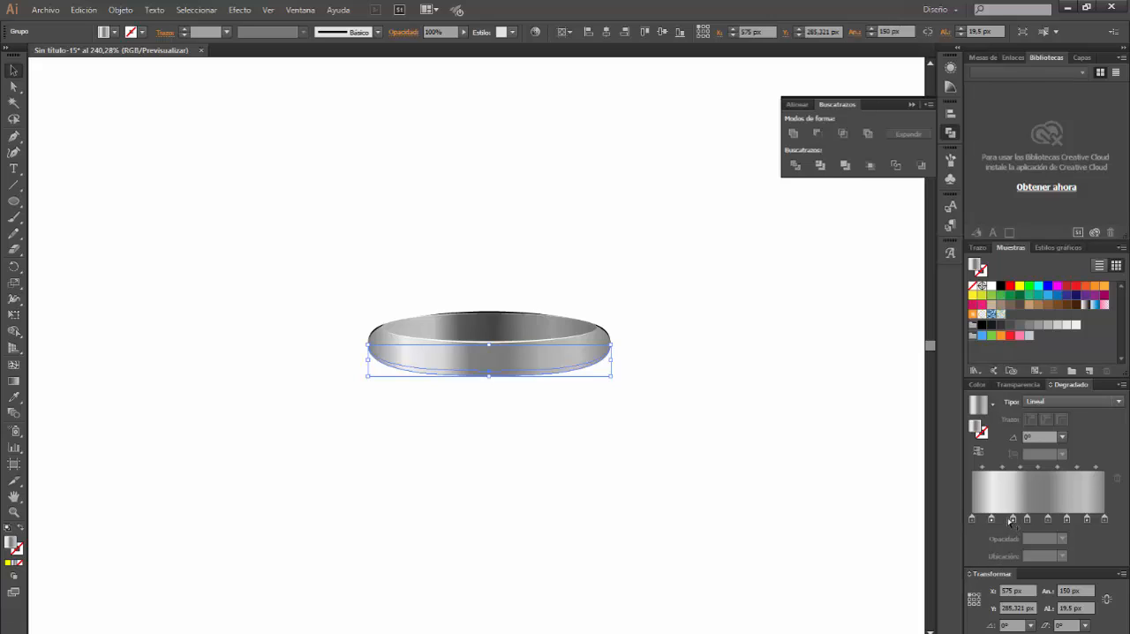
pyautogui.moveTo(1085, 519); pyautogui.dragTo(1013, 524)
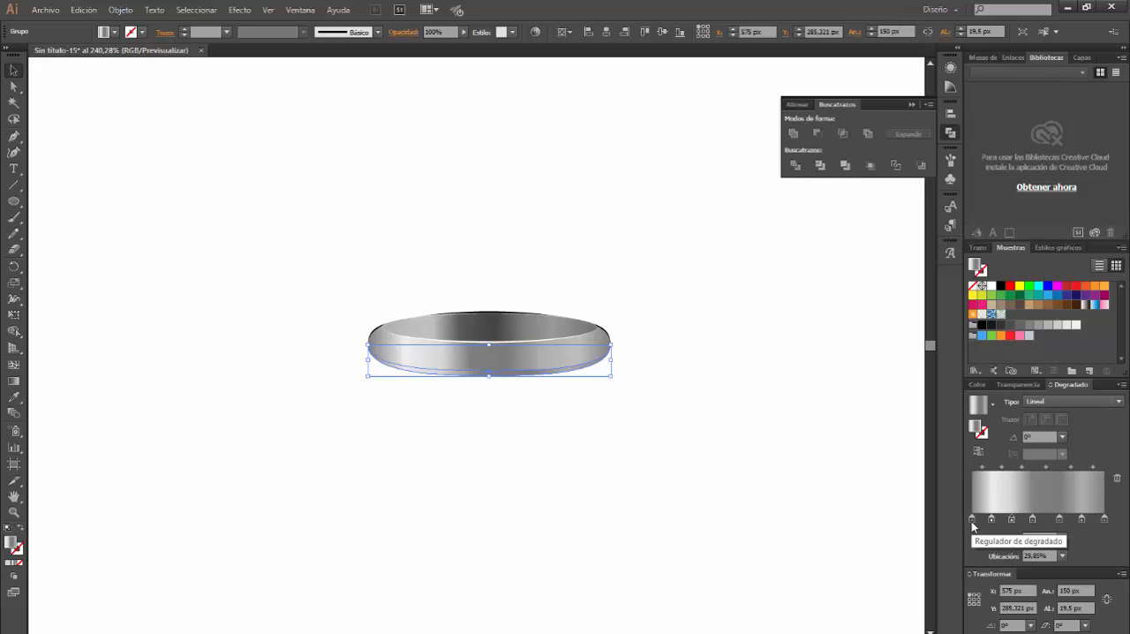
pyautogui.moveTo(1081, 519); pyautogui.dragTo(1001, 523)
pyautogui.click(1059, 521)
# Set the first stop of the crescent's gradient to dark grey, RGB 82, 82, 82
pyautogui.doubleClick(972, 521)
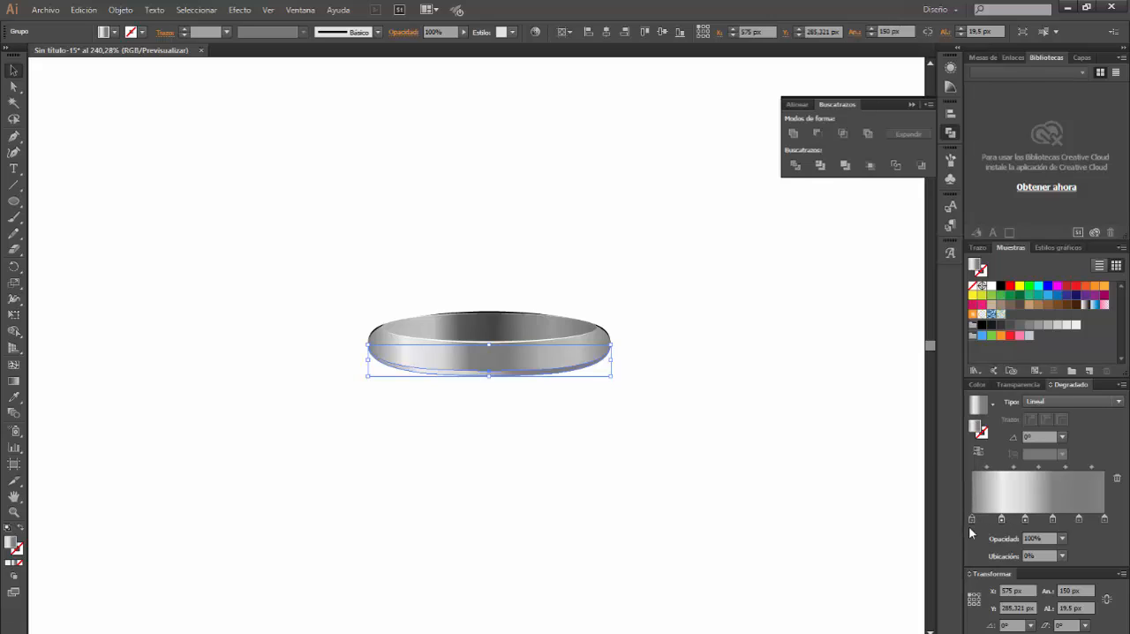
pyautogui.click(1083, 358)
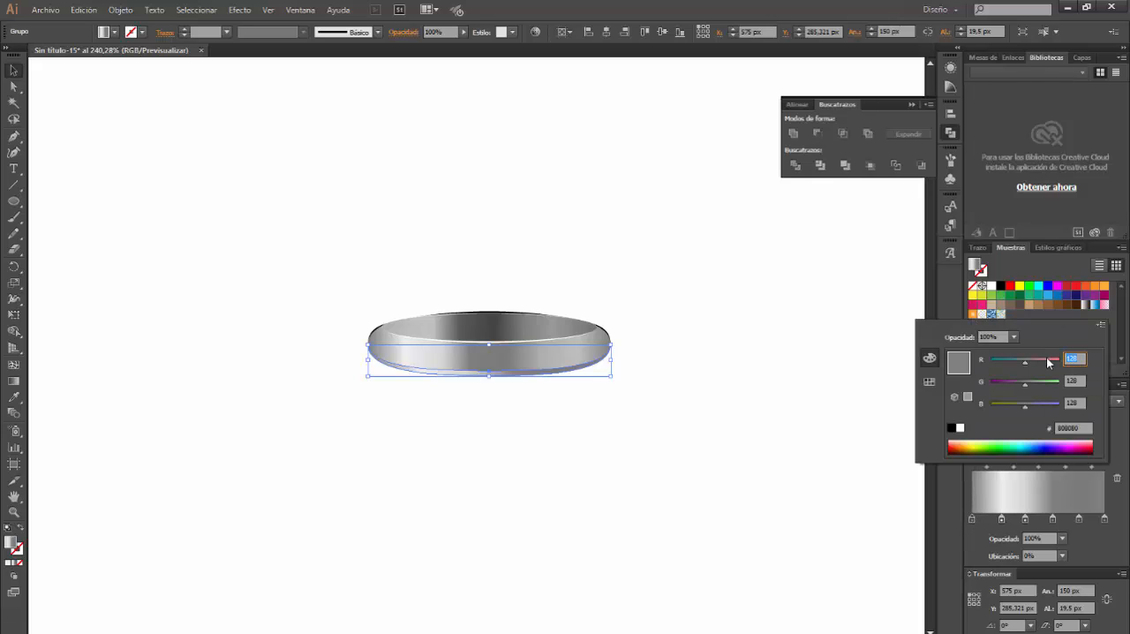
pyautogui.write('82')
pyautogui.press('Tab')
pyautogui.write('82')
pyautogui.press('Tab')
pyautogui.write('82')
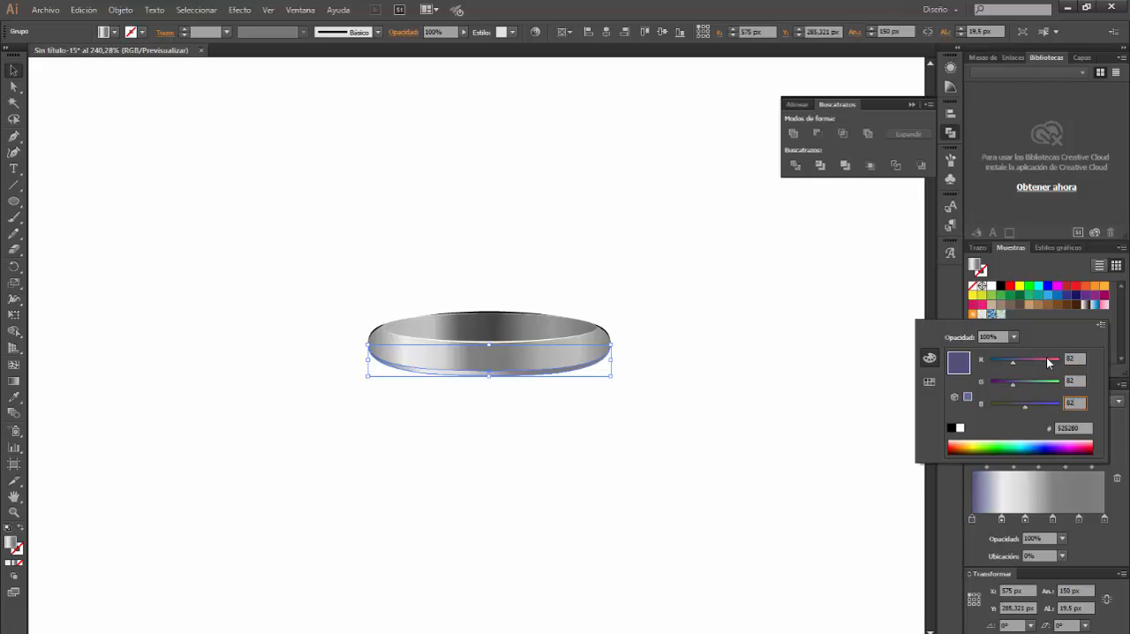
pyautogui.press('Return')
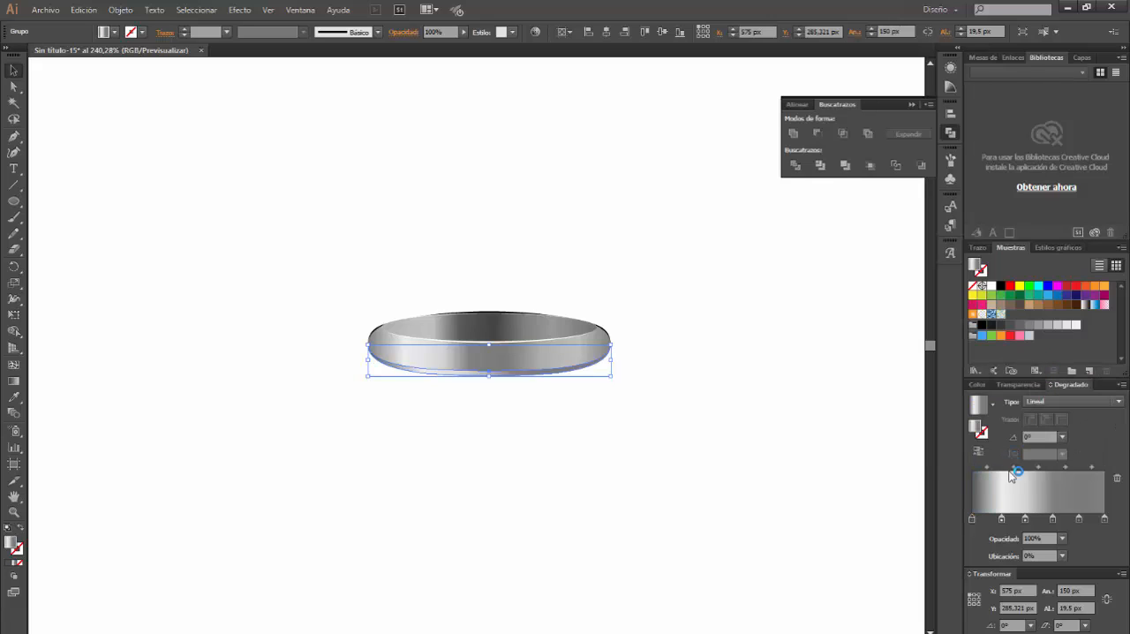
# Set the second stop of the crescent's gradient to light grey, RGB 170, 170, 170
pyautogui.doubleClick(1001, 521)
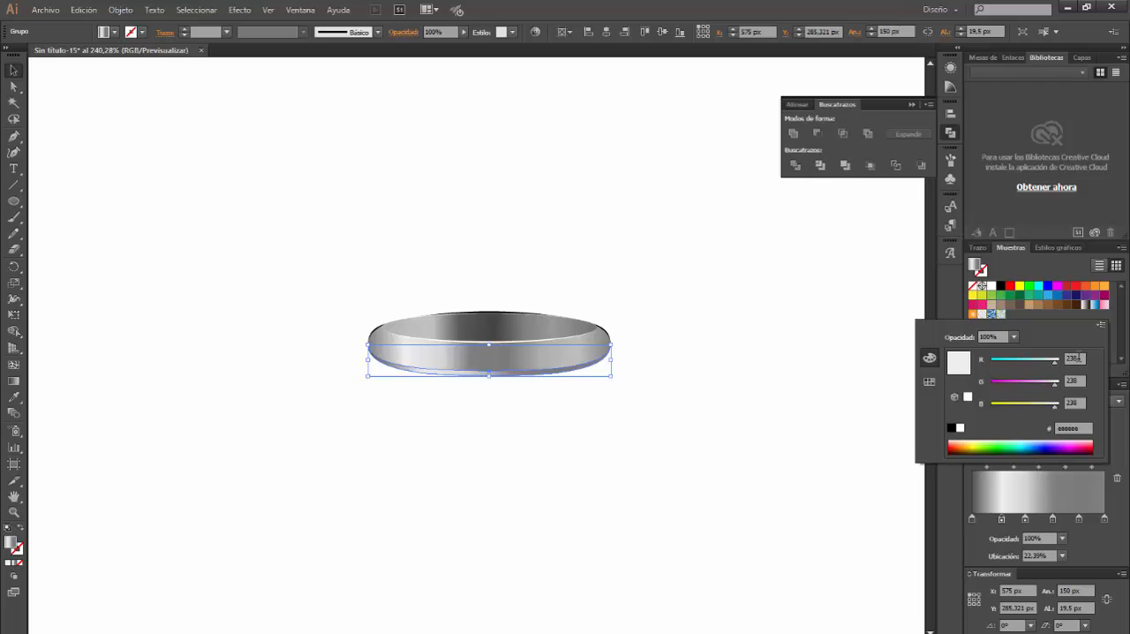
pyautogui.click(1081, 357)
pyautogui.press('Tab')
pyautogui.write('1')
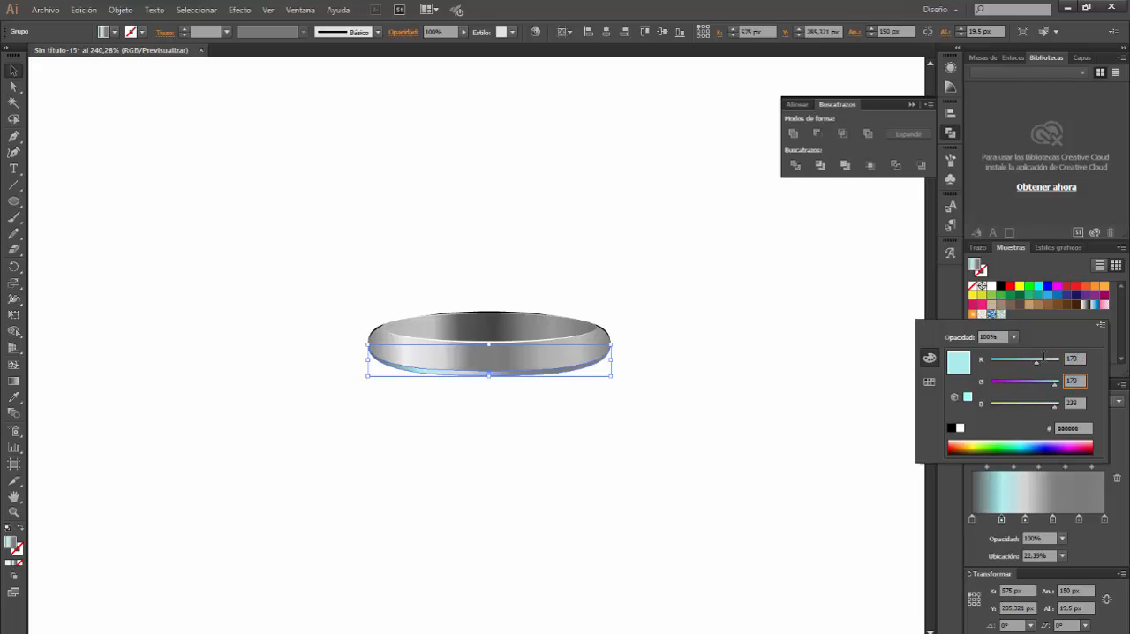
pyautogui.press('Tab')
pyautogui.write('170')
pyautogui.press('Return')
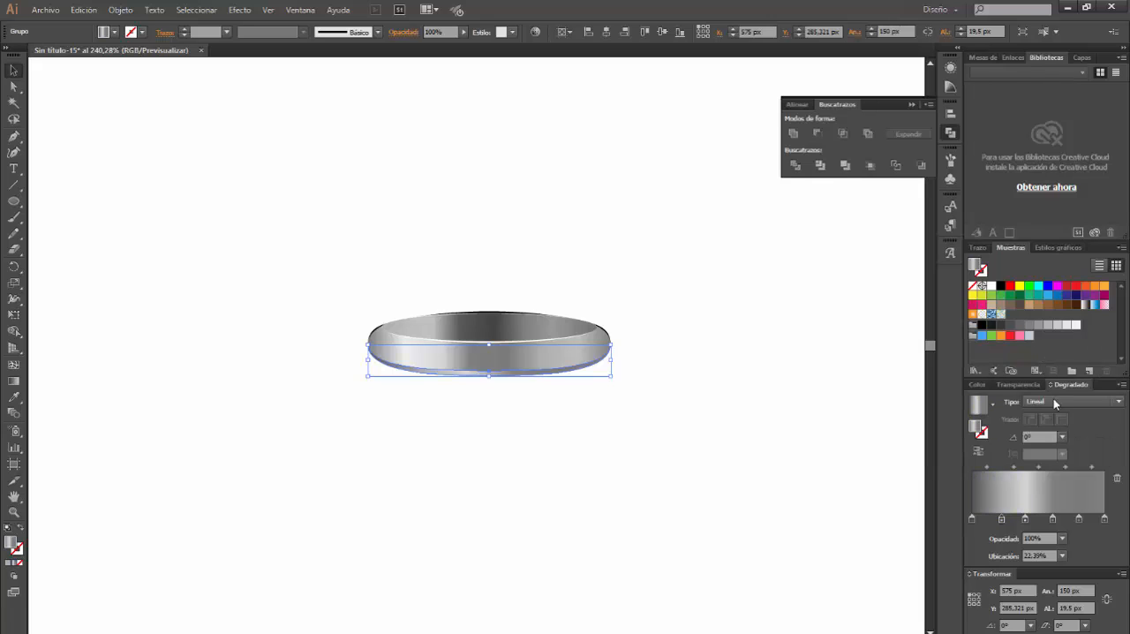
# Set the third stop of the crescent's gradient to dark grey, RGB 74, 74, 74
pyautogui.click(1025, 519)
pyautogui.doubleClick(1025, 519)
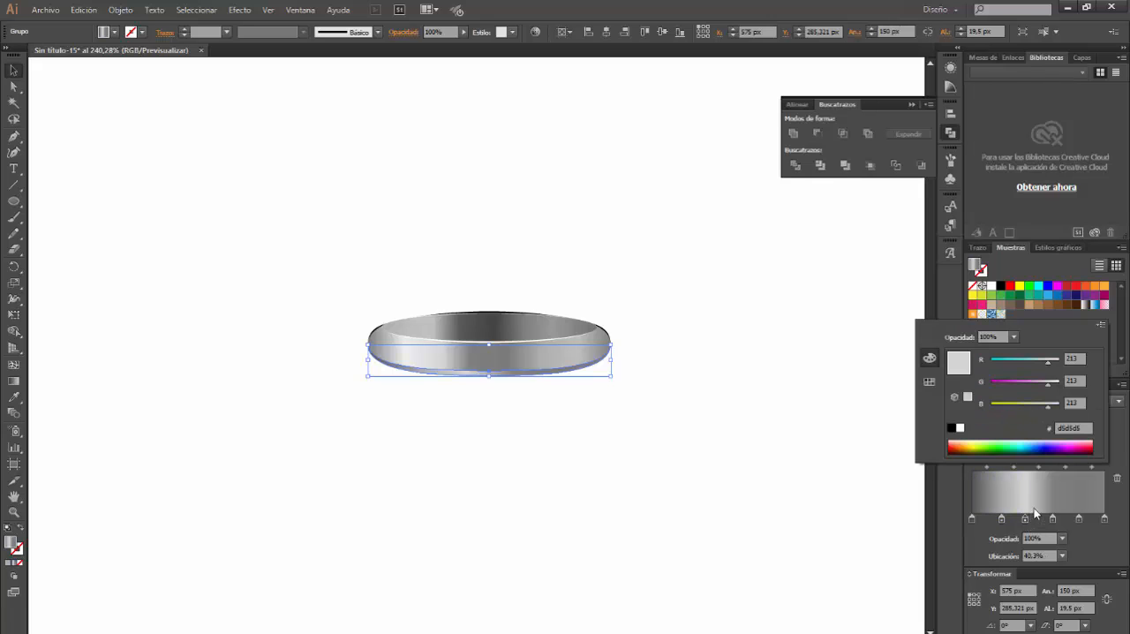
pyautogui.click(1081, 359)
pyautogui.write('74')
pyautogui.press('Tab')
pyautogui.write('74')
pyautogui.press('Tab')
pyautogui.write('74')
pyautogui.press('Return')
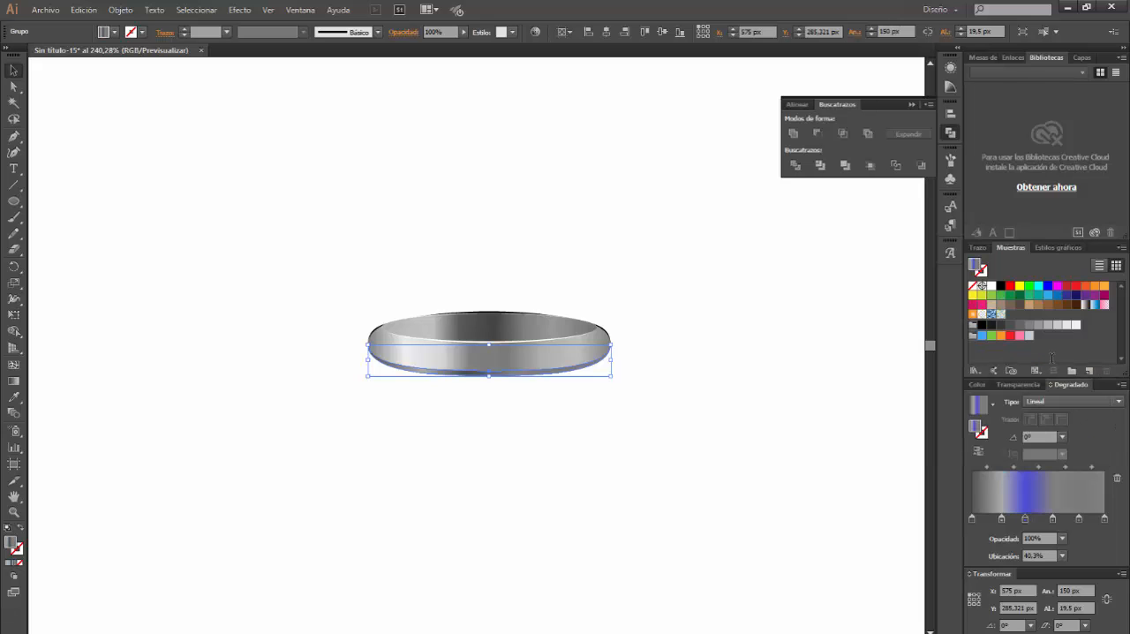
# Set the fourth stop of the crescent's gradient to medium grey, RGB 107, 107, 107
pyautogui.doubleClick(1052, 519)
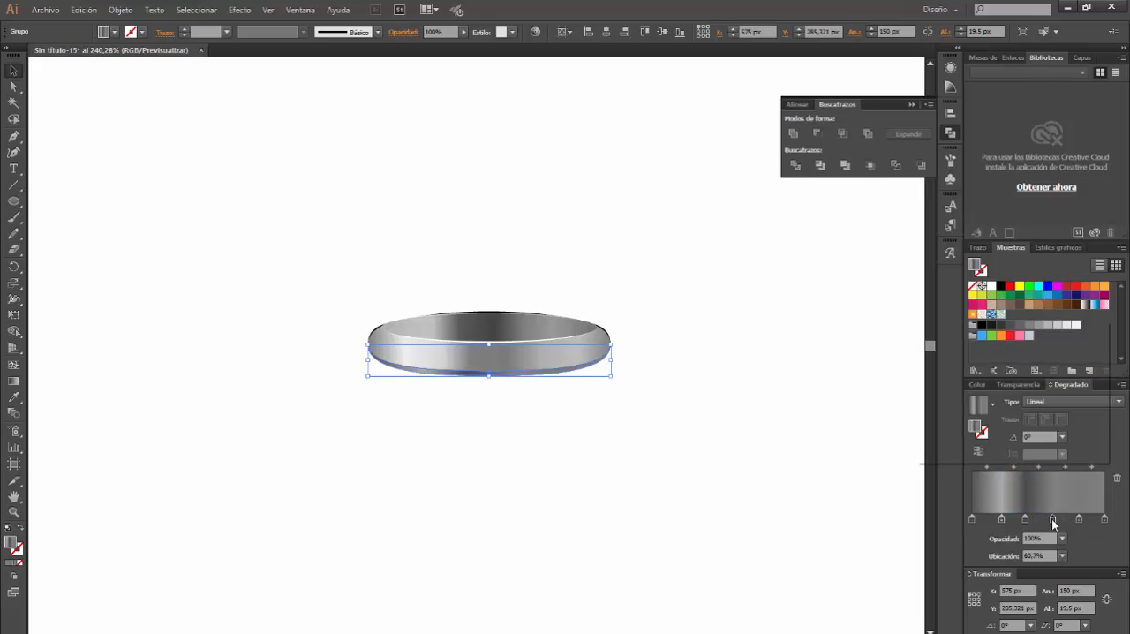
pyautogui.click(1081, 358)
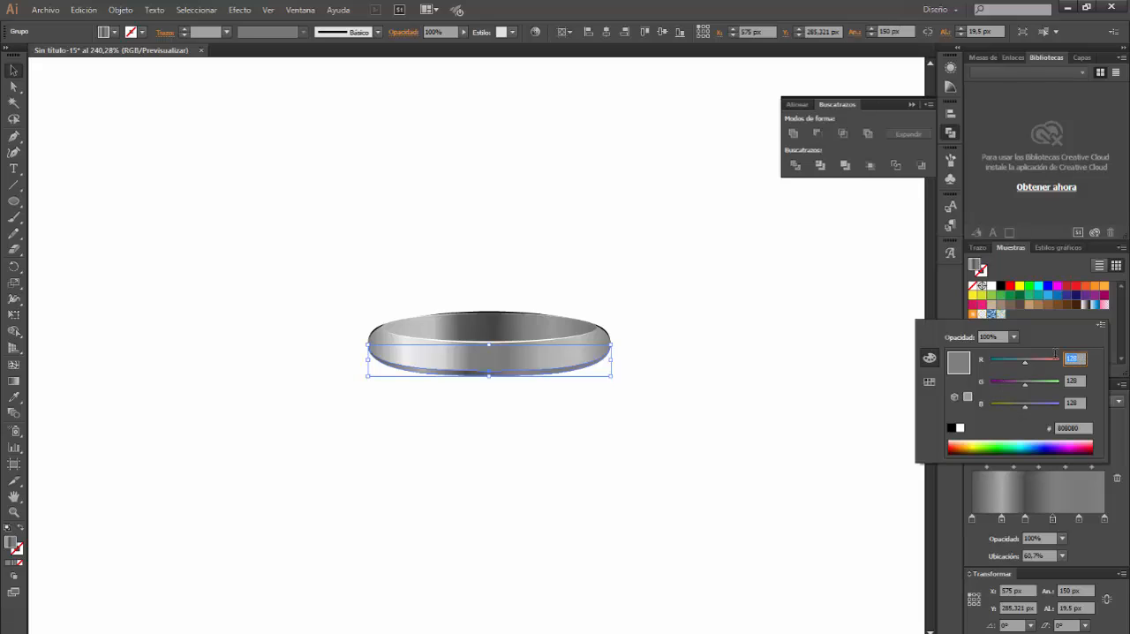
pyautogui.press('Tab')
pyautogui.press('Tab')
pyautogui.write('107')
pyautogui.press('Tab')
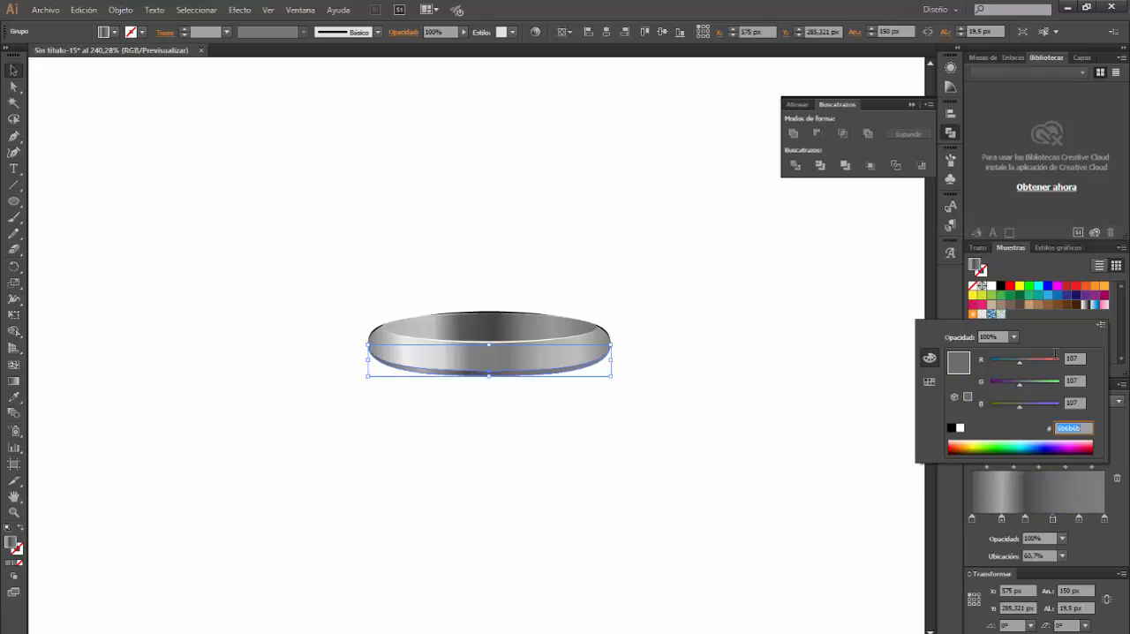
# Change the fifth stop of the crescent's gradient to a slightly lighter neutral grey, with red at 139
pyautogui.click(1079, 519)
pyautogui.doubleClick(1078, 519)
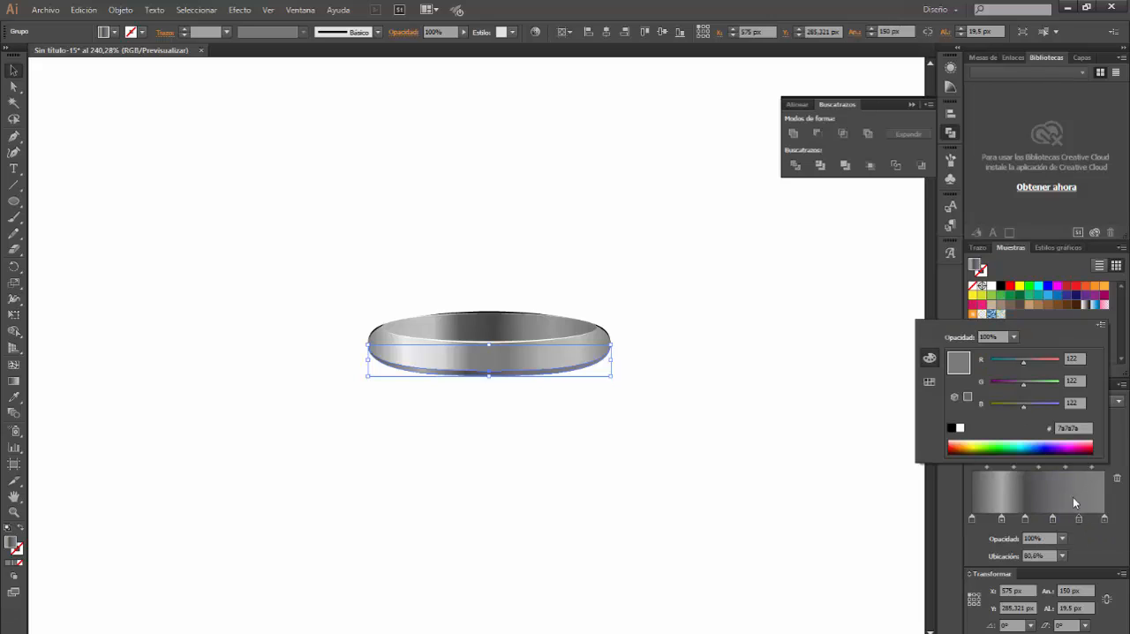
pyautogui.click(1073, 358)
pyautogui.write('139')
pyautogui.press('Tab')
pyautogui.press('Tab')
pyautogui.write('12')
pyautogui.press('Return')
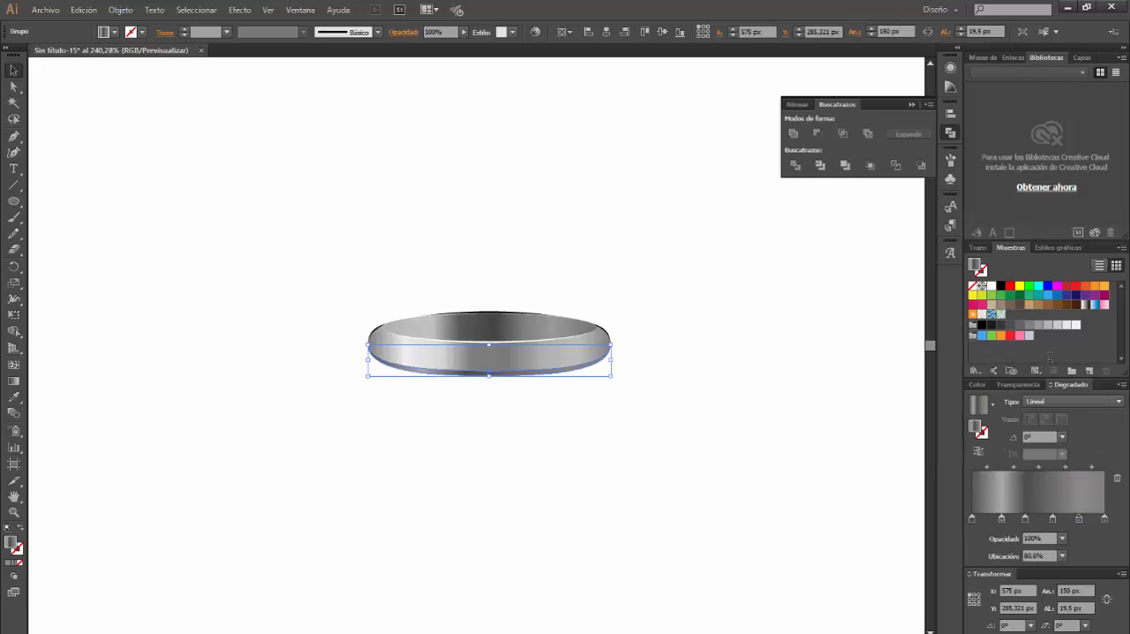
# Set the last stop of the crescent's gradient to RGB 94, 94, 94
pyautogui.doubleClick(1103, 519)
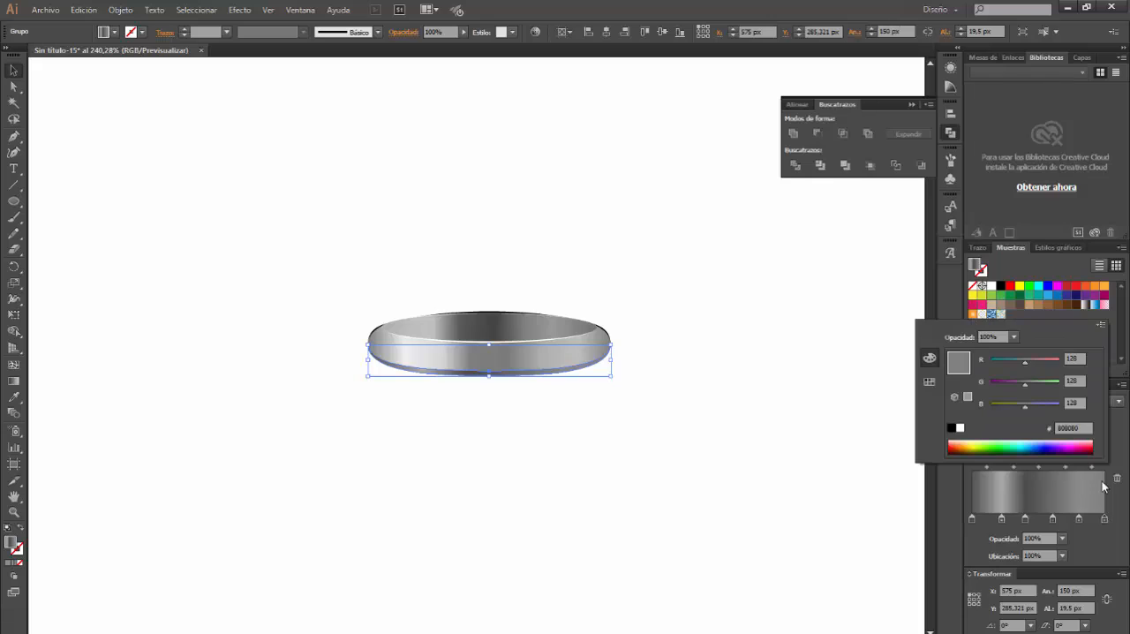
pyautogui.click(1072, 358)
pyautogui.press('Tab')
pyautogui.write('94')
pyautogui.press('Tab')
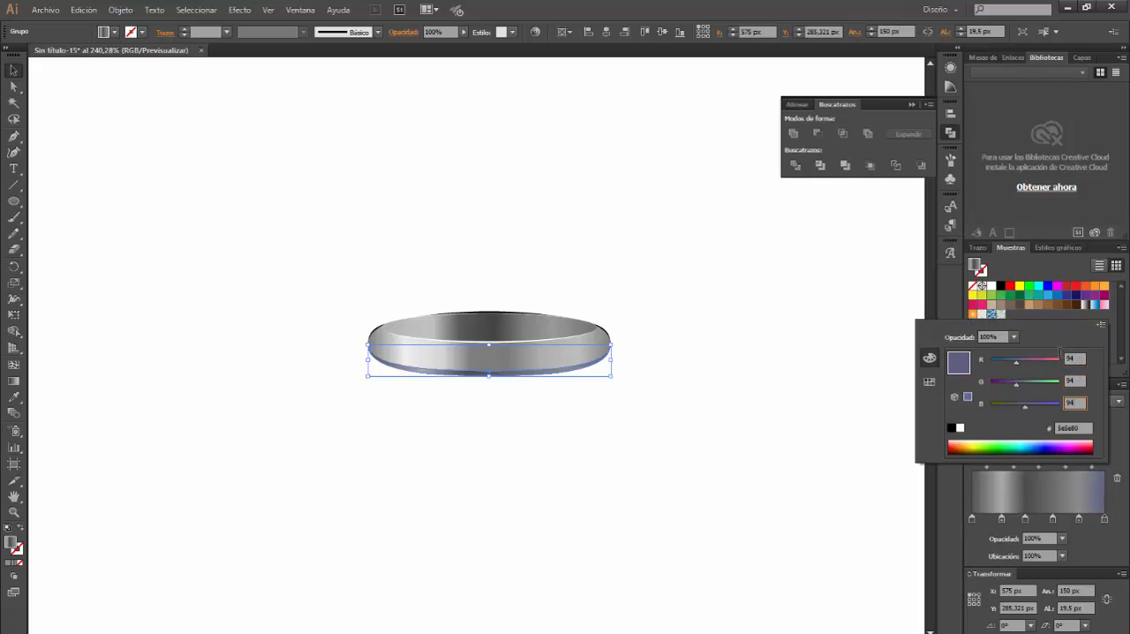
pyautogui.write('94')
pyautogui.press('Return')
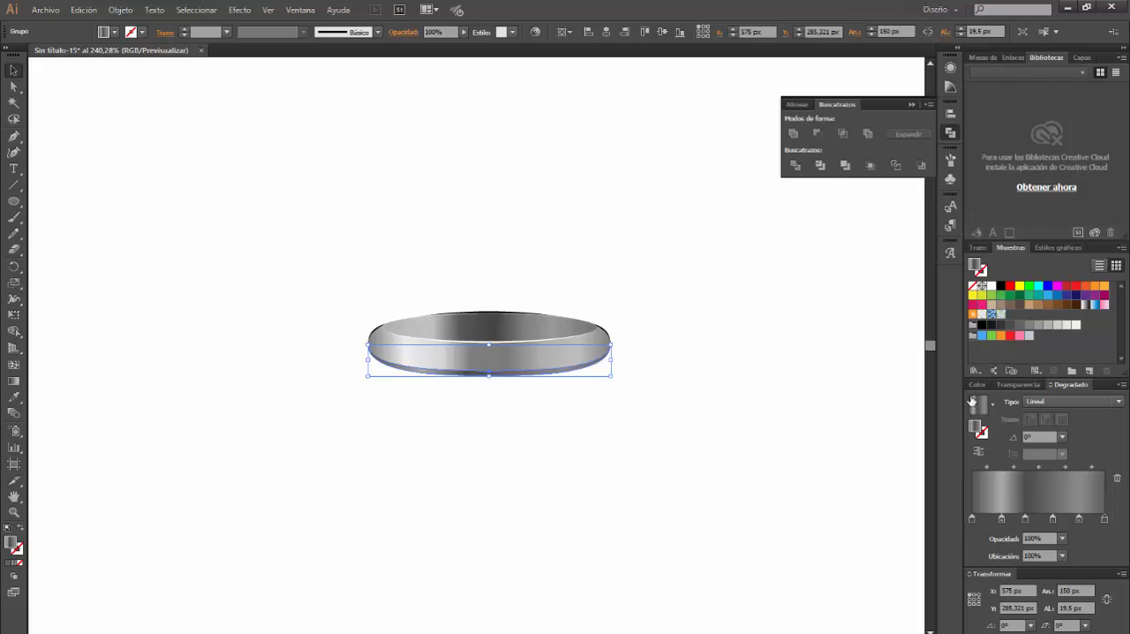
# Set the crescent's opacity to 75% with the Color Burn (Subexp. col.) blending mode, and deselect it
pyautogui.click(308, 10)
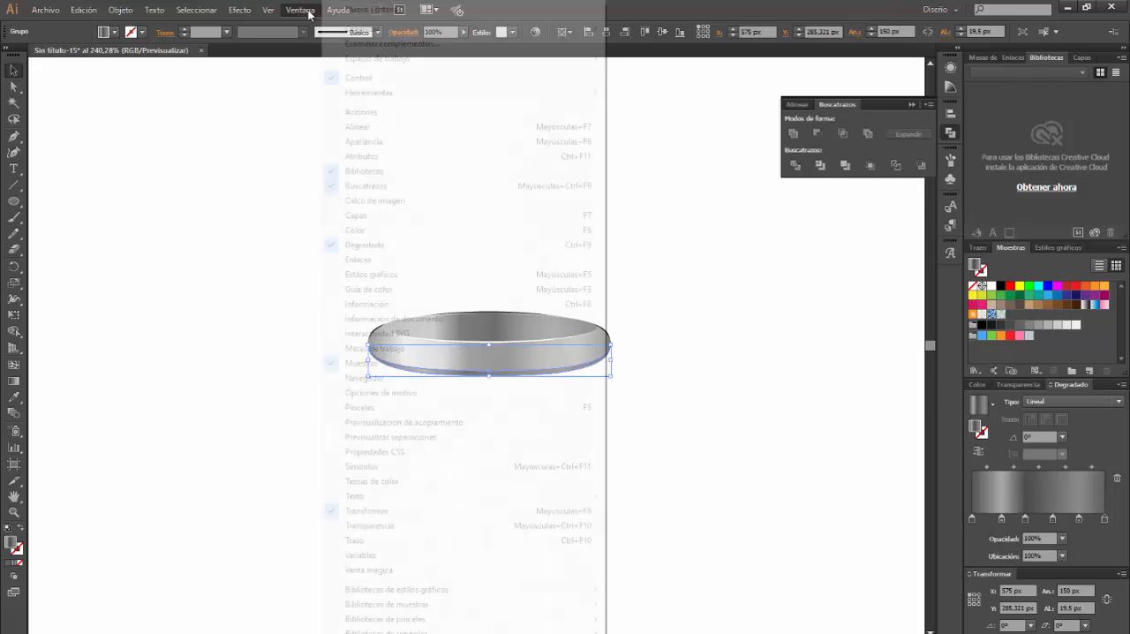
pyautogui.click(383, 141)
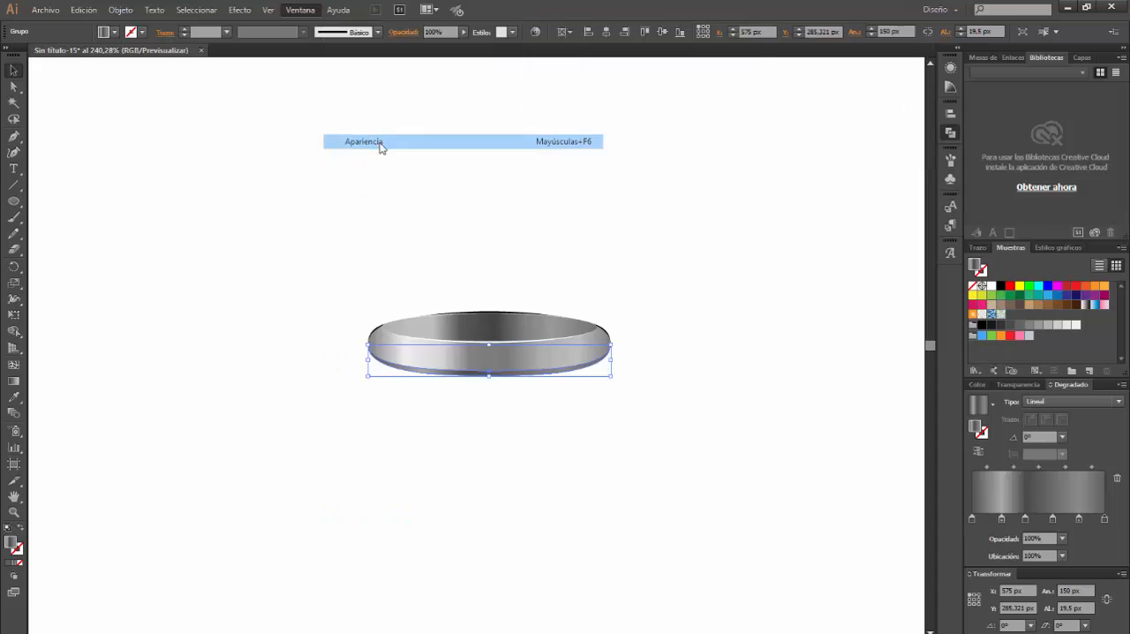
pyautogui.click(825, 111)
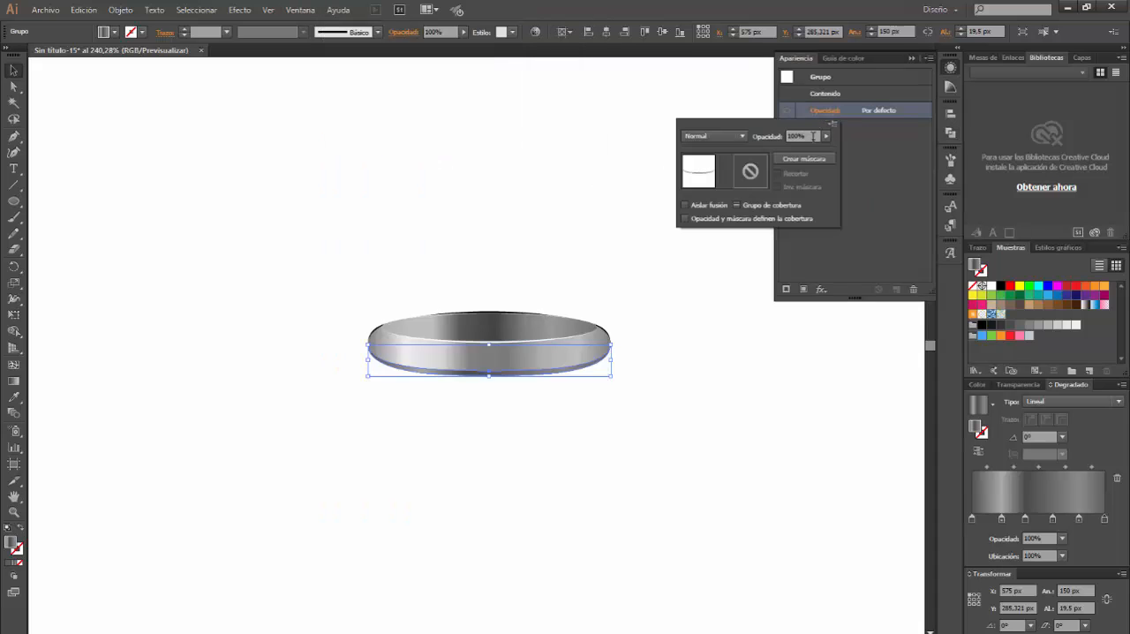
pyautogui.click(794, 136)
pyautogui.write('75')
pyautogui.click(721, 136)
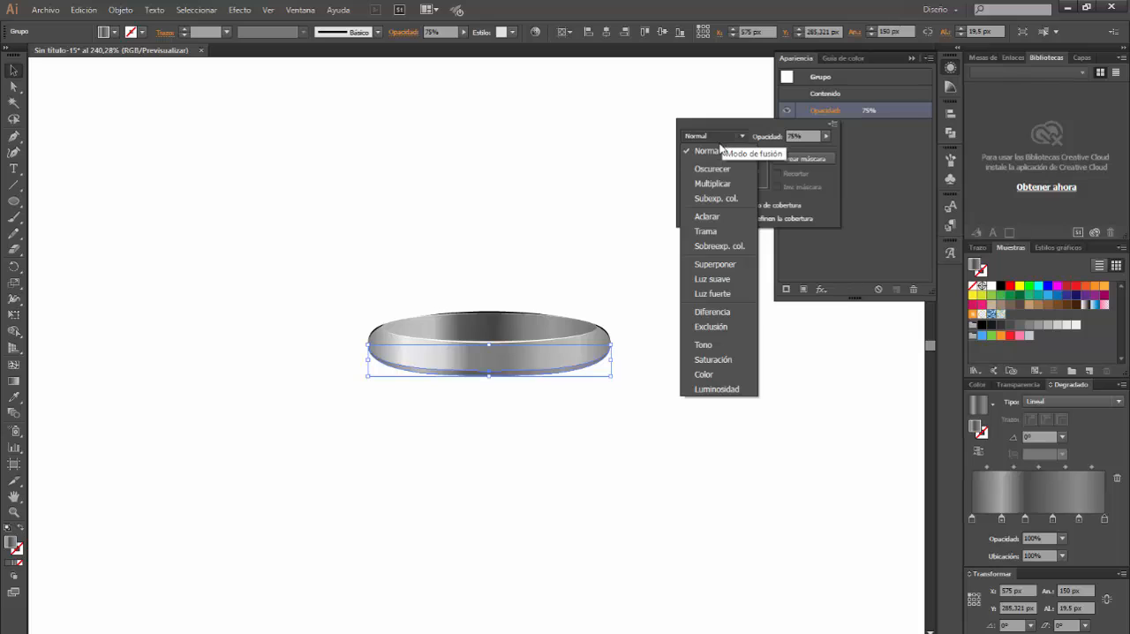
pyautogui.click(727, 196)
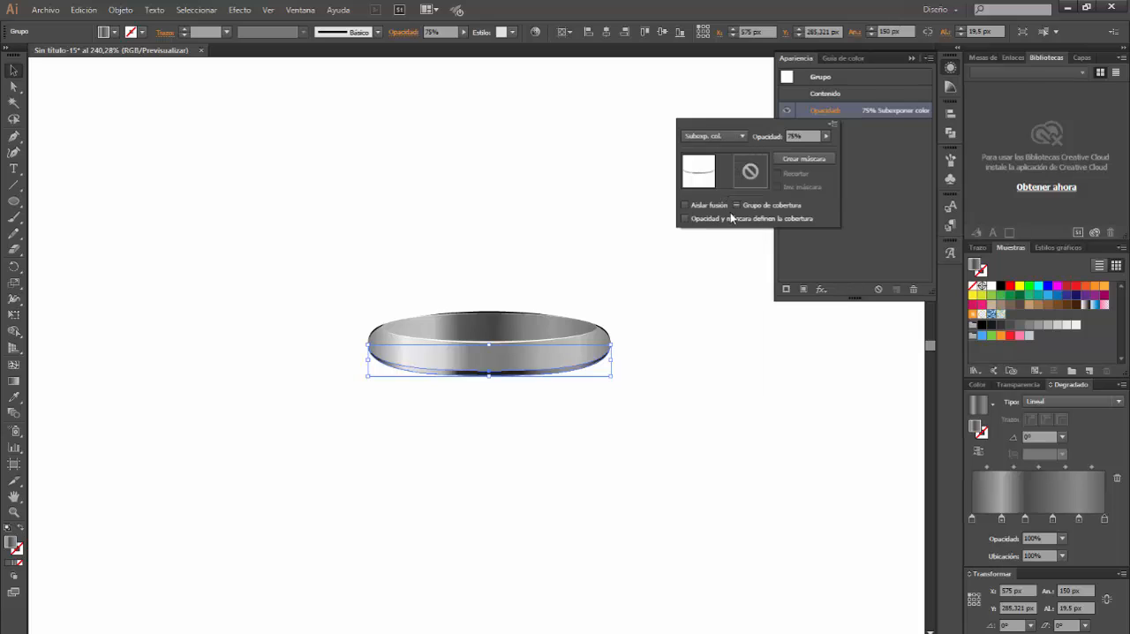
pyautogui.click(744, 413)
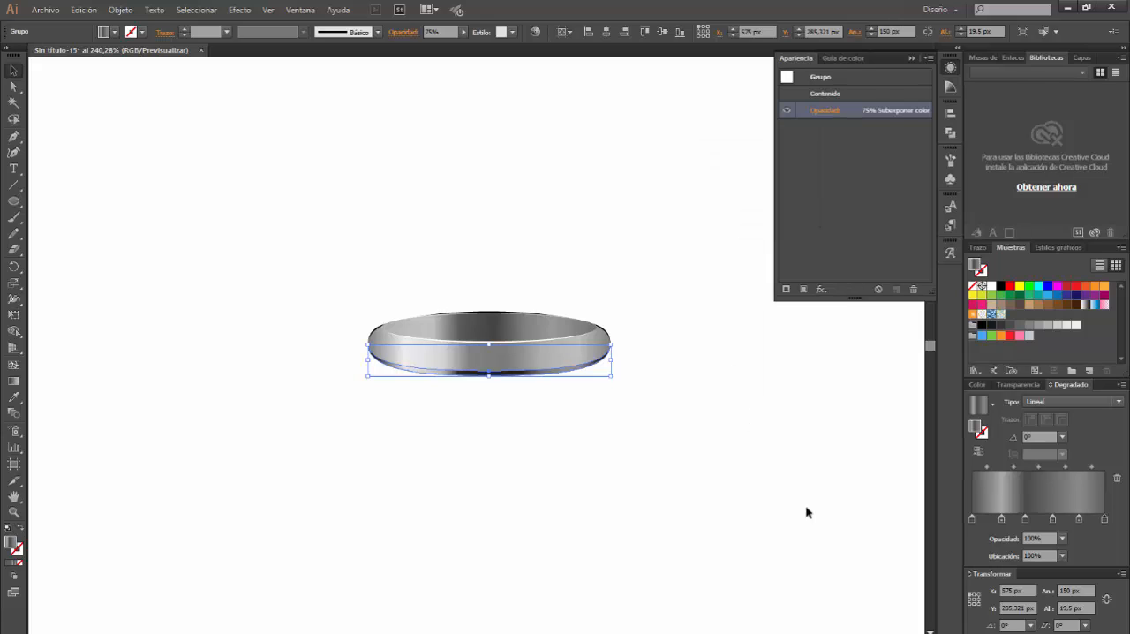
pyautogui.click(749, 484)
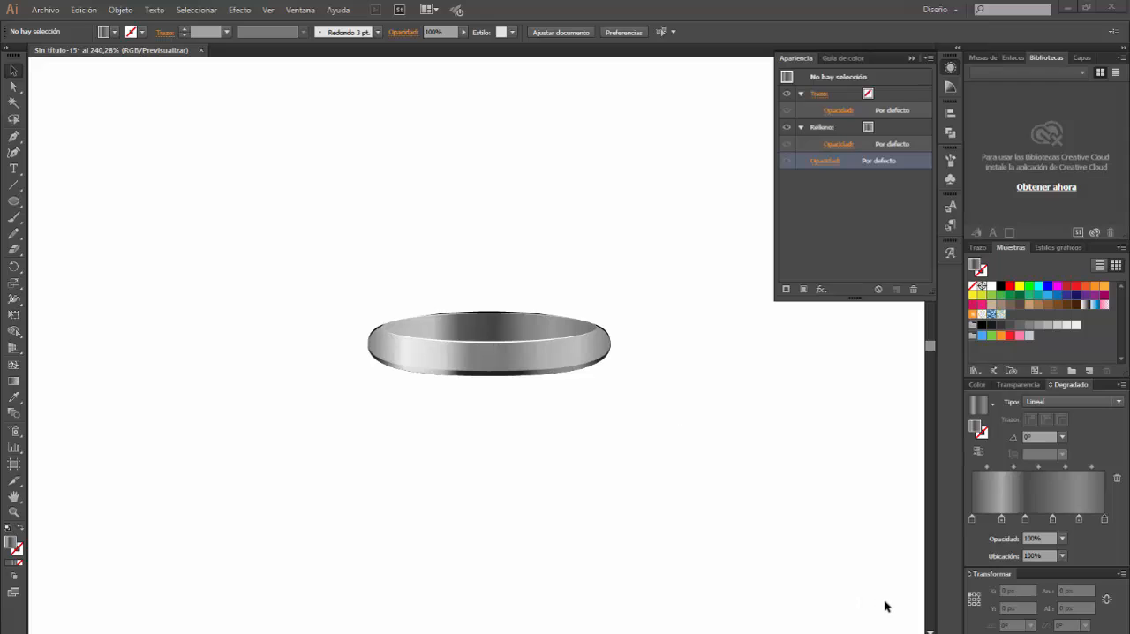
# Create an ellipse 140 px wide and 30 px high above the metallic rim
pyautogui.click(12, 206)
pyautogui.click(297, 171)
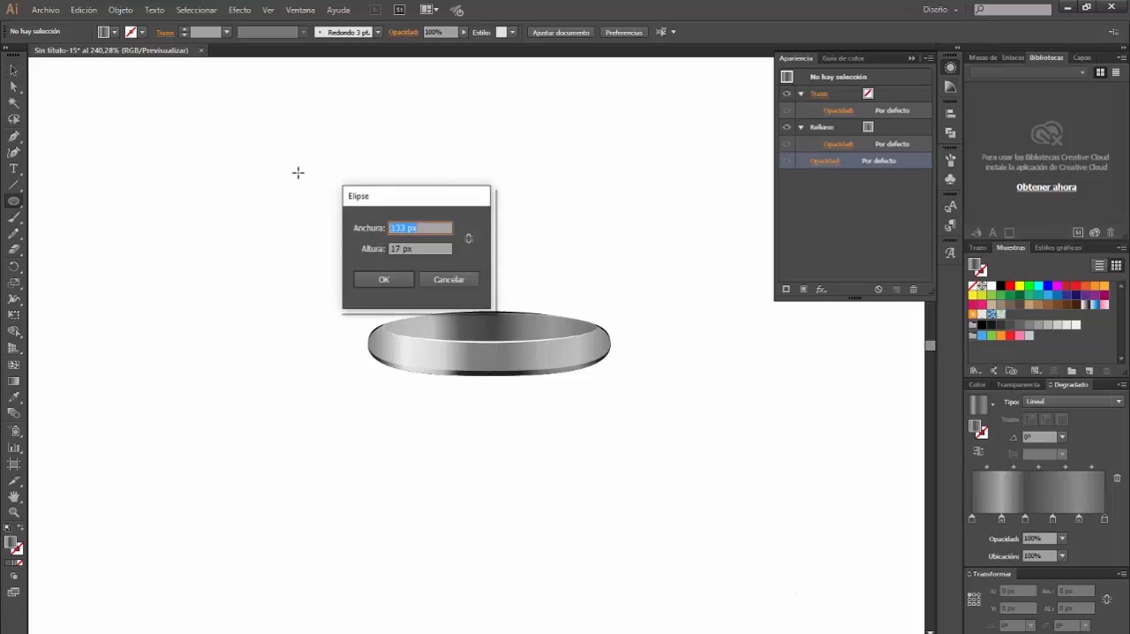
pyautogui.click(406, 227)
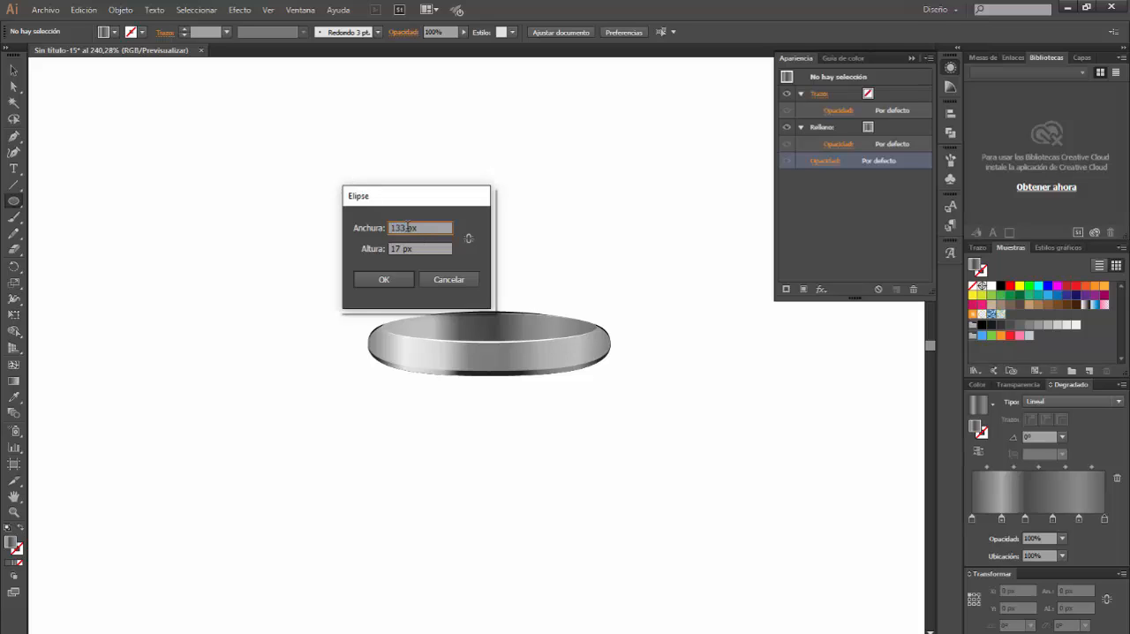
pyautogui.moveTo(406, 227); pyautogui.dragTo(365, 218)
pyautogui.write('140')
pyautogui.press('Tab')
pyautogui.write('30')
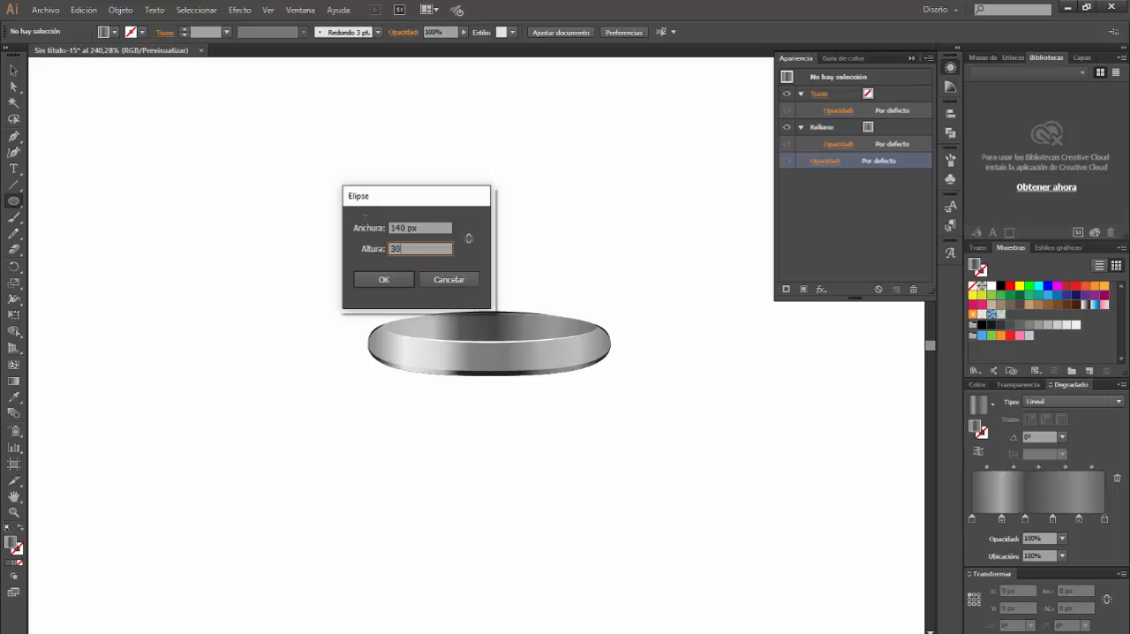
pyautogui.press('Return')
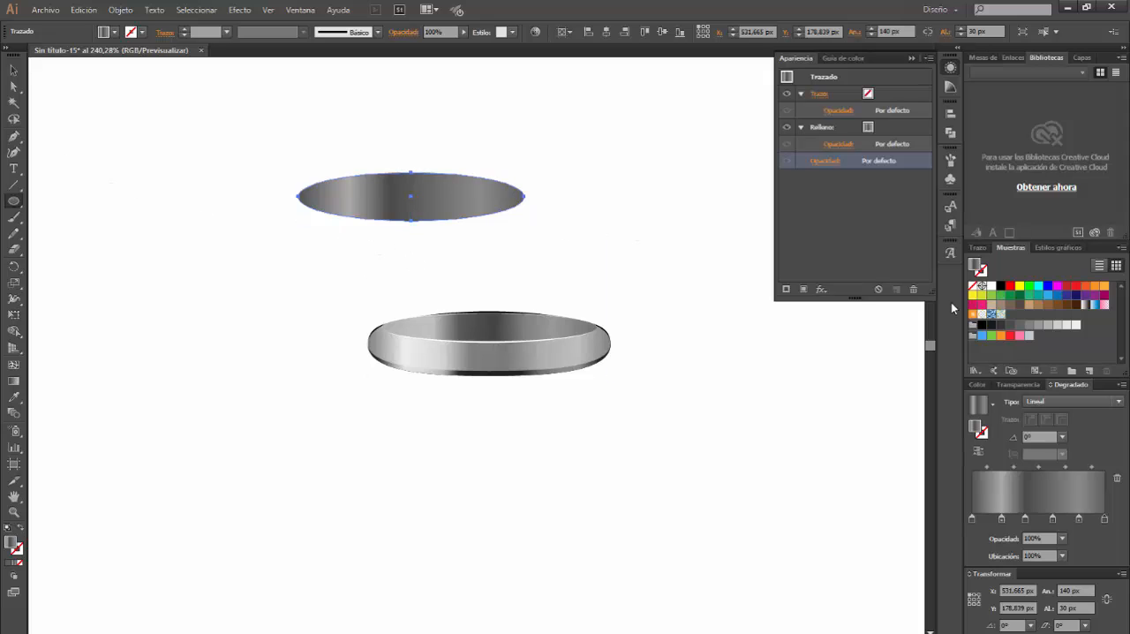
# Give the new ellipse no fill and a black 1 pt stroke
pyautogui.click(974, 285)
pyautogui.click(980, 276)
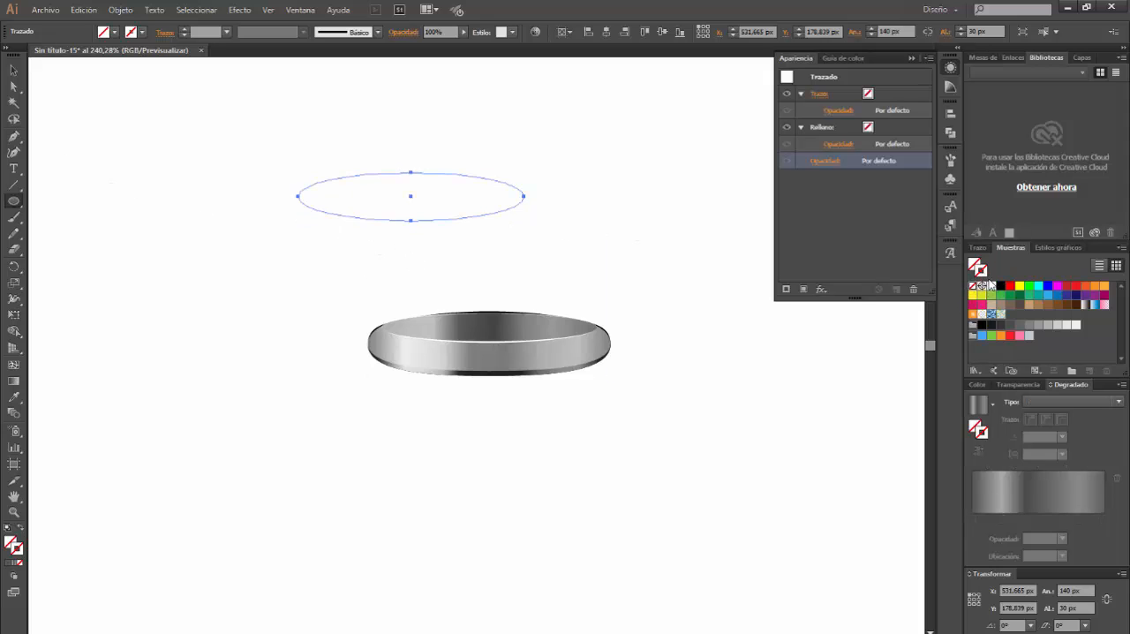
pyautogui.click(1000, 285)
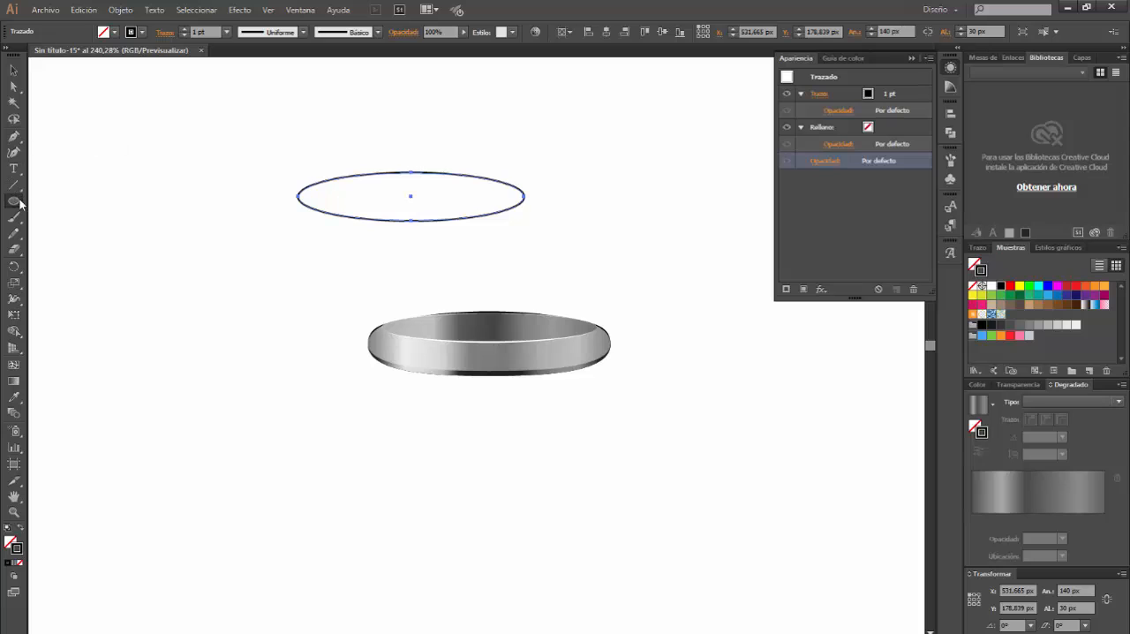
# Create a 23 × 32 px rectangle and move it so it is centred over the left end of the outlined ellipse
pyautogui.moveTo(18, 206); pyautogui.dragTo(53, 193)
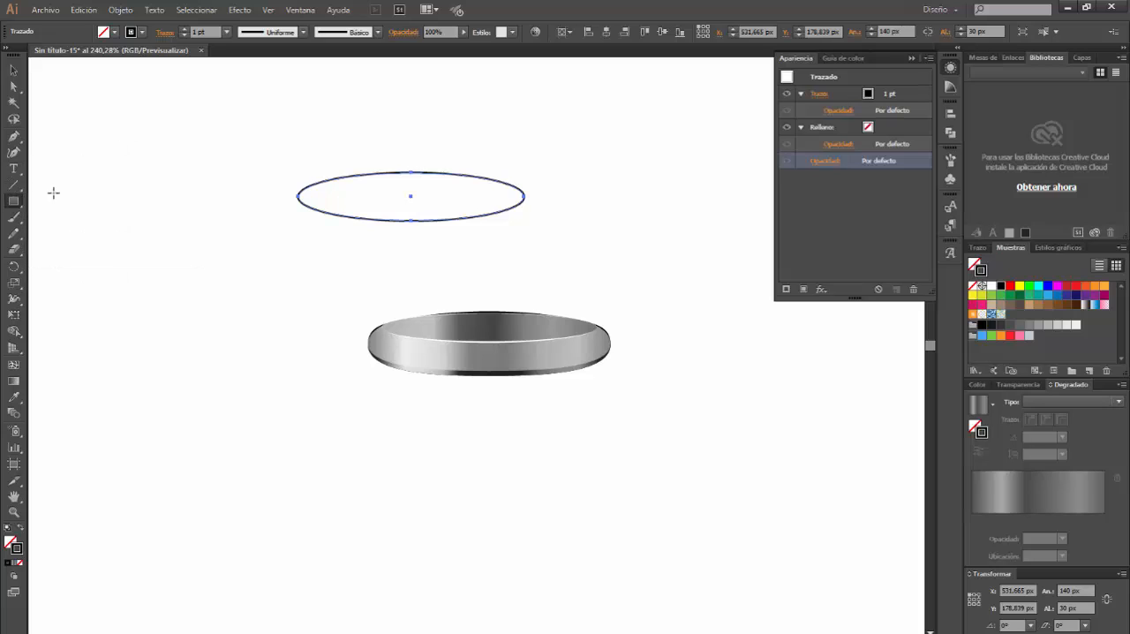
pyautogui.click(197, 171)
pyautogui.click(554, 325)
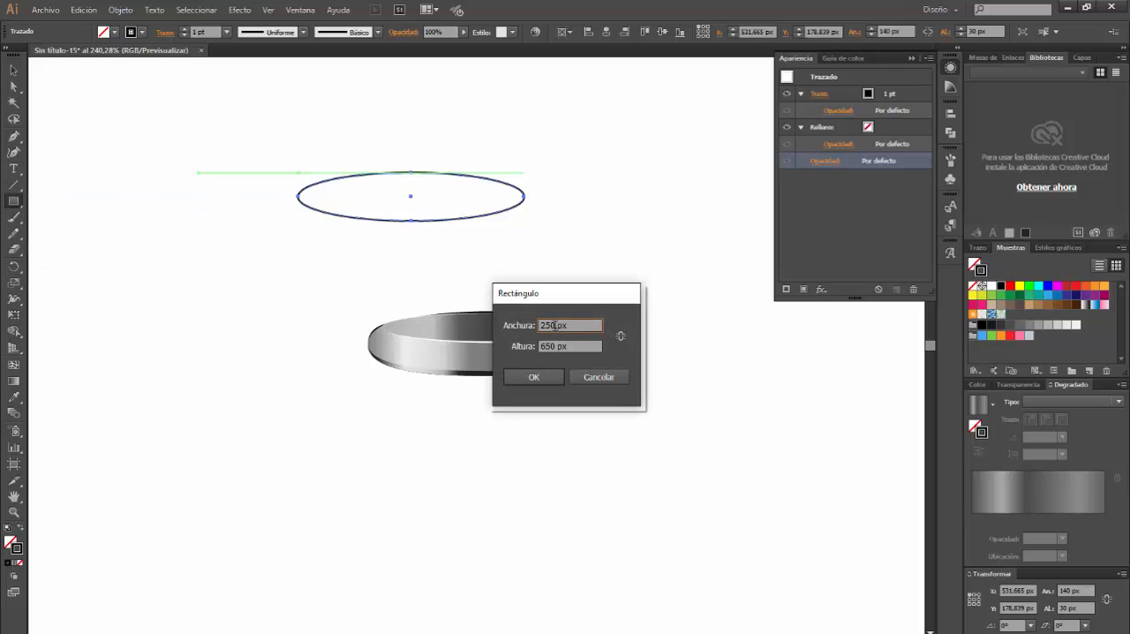
pyautogui.moveTo(554, 326); pyautogui.dragTo(536, 325)
pyautogui.write('23')
pyautogui.press('Tab')
pyautogui.write('32')
pyautogui.press('Return')
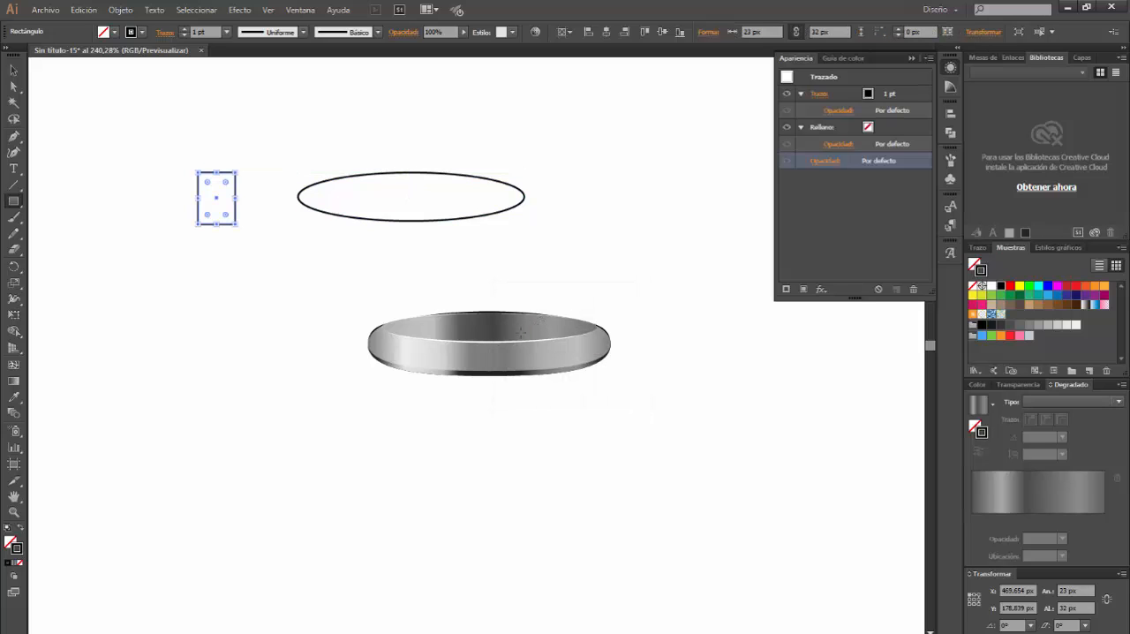
pyautogui.click(13, 70)
pyautogui.moveTo(236, 185); pyautogui.dragTo(316, 182)
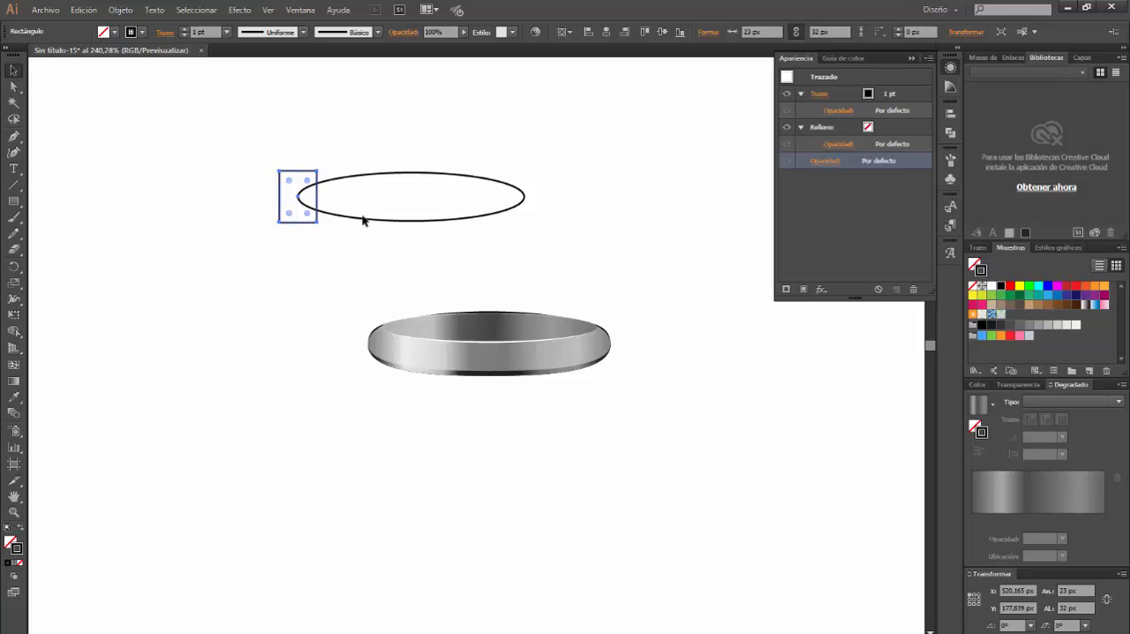
# Paste a copy of the rectangle over the right end of the outlined ellipse and nudge it about 6 px inward
pyautogui.hotkey('ctrl', 'v')
pyautogui.moveTo(495, 329); pyautogui.dragTo(543, 184)
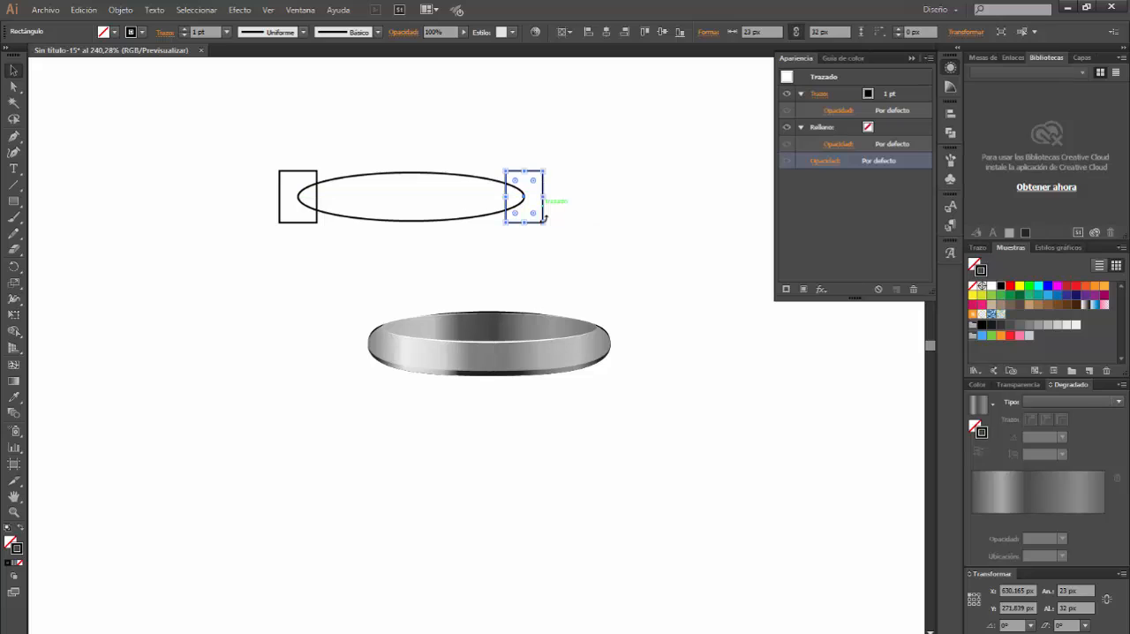
pyautogui.press('Left')
pyautogui.press('Left')
pyautogui.press('Left')
pyautogui.press('Left')
pyautogui.press('Left')
pyautogui.press('Left')
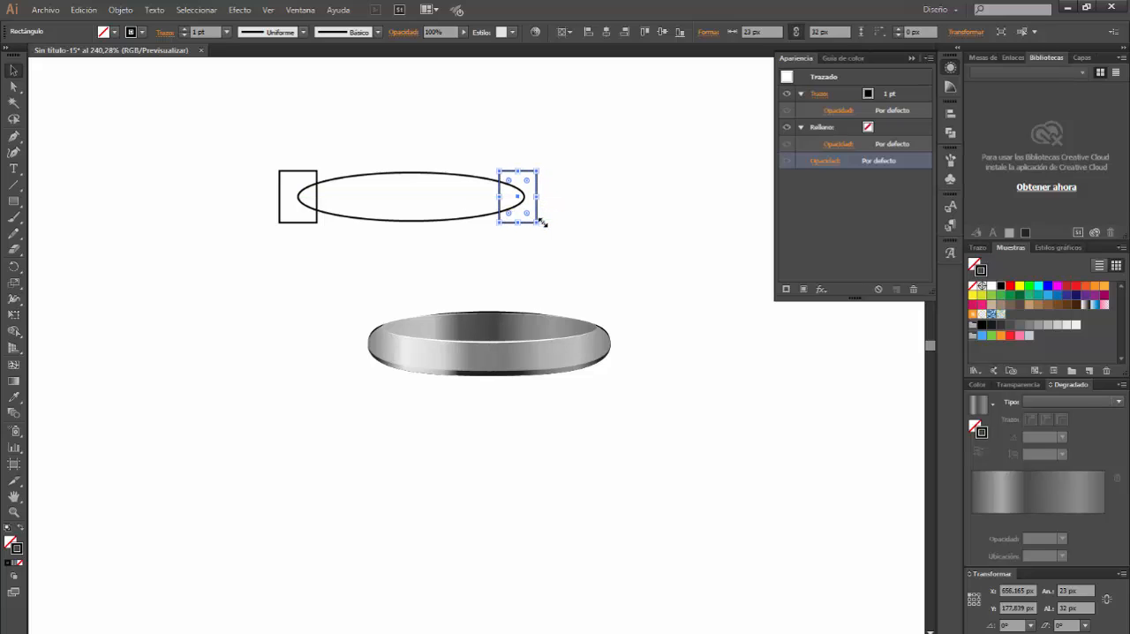
# Nudge the rectangle on the ellipse's left end about 6 px inward to match the other one
pyautogui.click(279, 210)
pyautogui.press('Right')
pyautogui.press('Right')
pyautogui.press('Right')
pyautogui.press('Right')
pyautogui.press('Right')
pyautogui.press('Right')
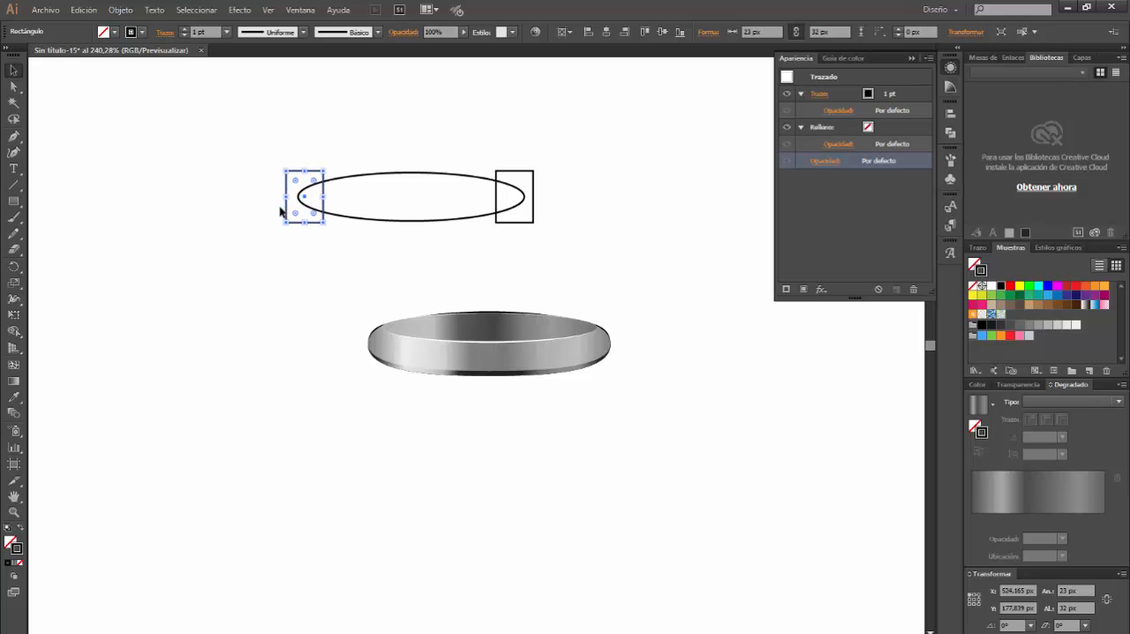
# Select both rectangles and the ellipse, and subtract the rectangles from the ellipse with Pathfinder's Minus Front
pyautogui.keyDown('shift'); pyautogui.click(529, 173); pyautogui.keyUp('shift')
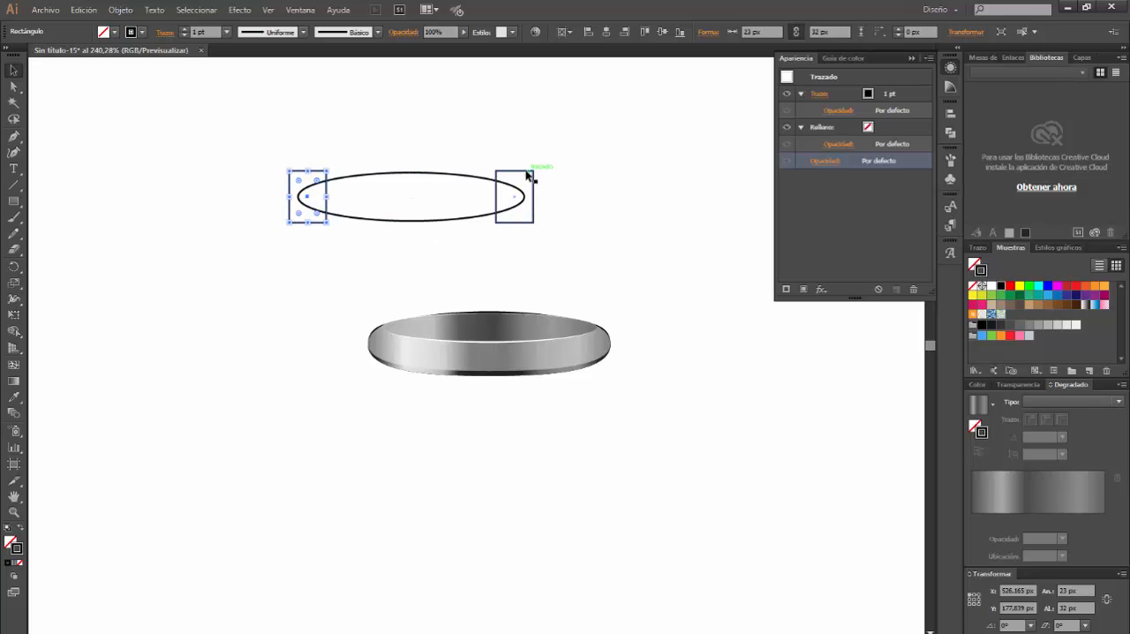
pyautogui.keyDown('shift'); pyautogui.click(468, 175); pyautogui.keyUp('shift')
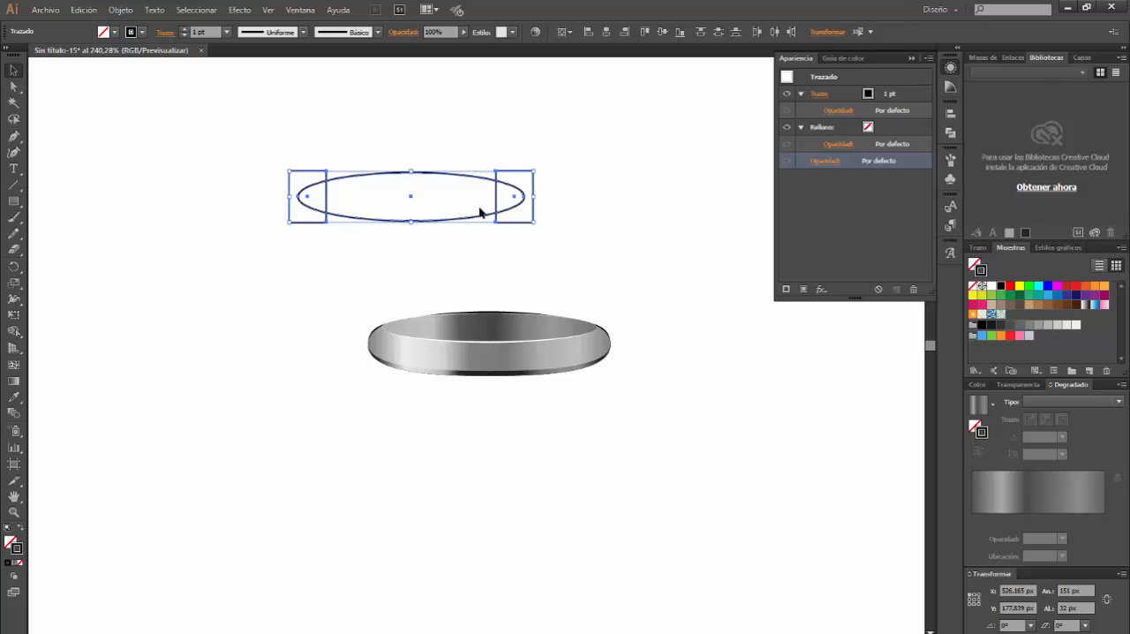
pyautogui.click(300, 10)
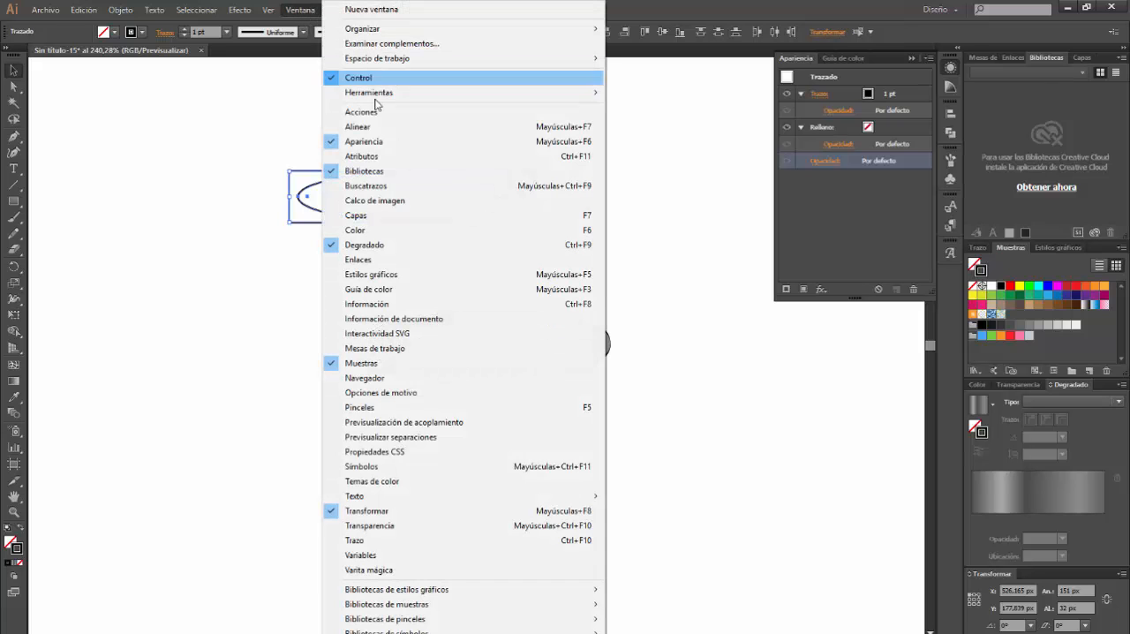
pyautogui.click(389, 185)
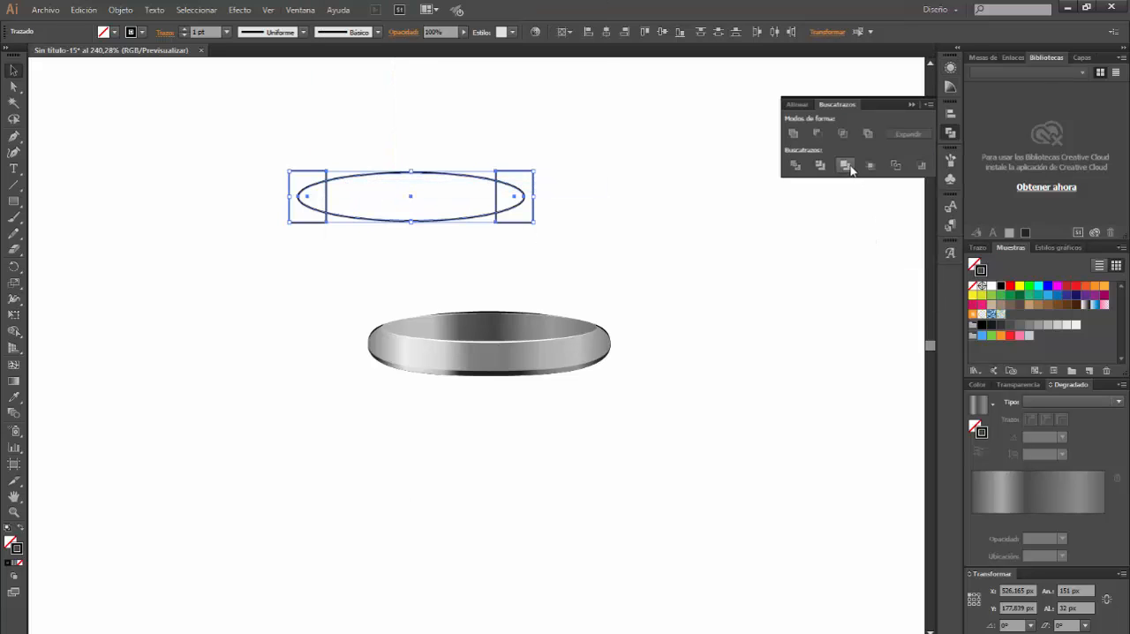
pyautogui.click(818, 135)
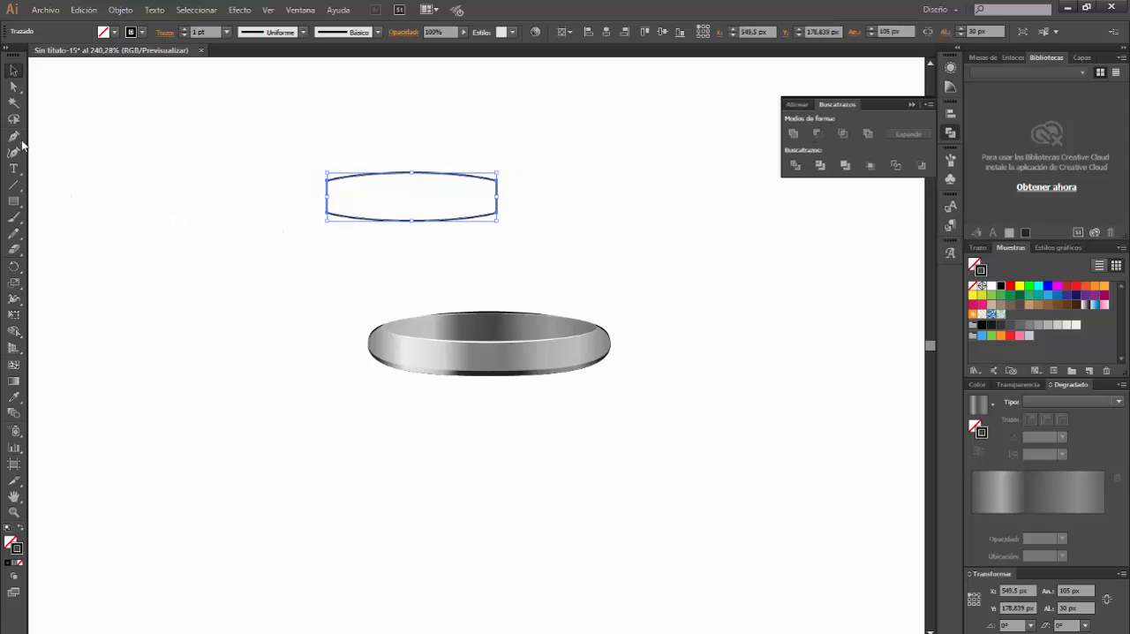
# Extend the curve handles of the cut shape's two upper corner anchors outward to round the top corners
pyautogui.click(13, 87)
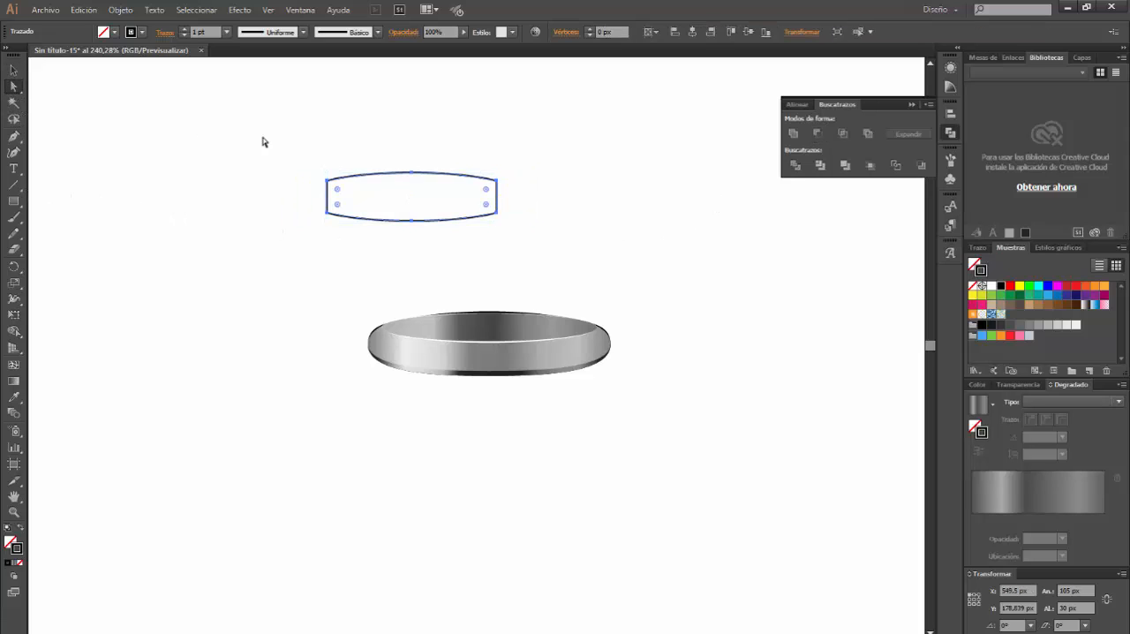
pyautogui.click(328, 180)
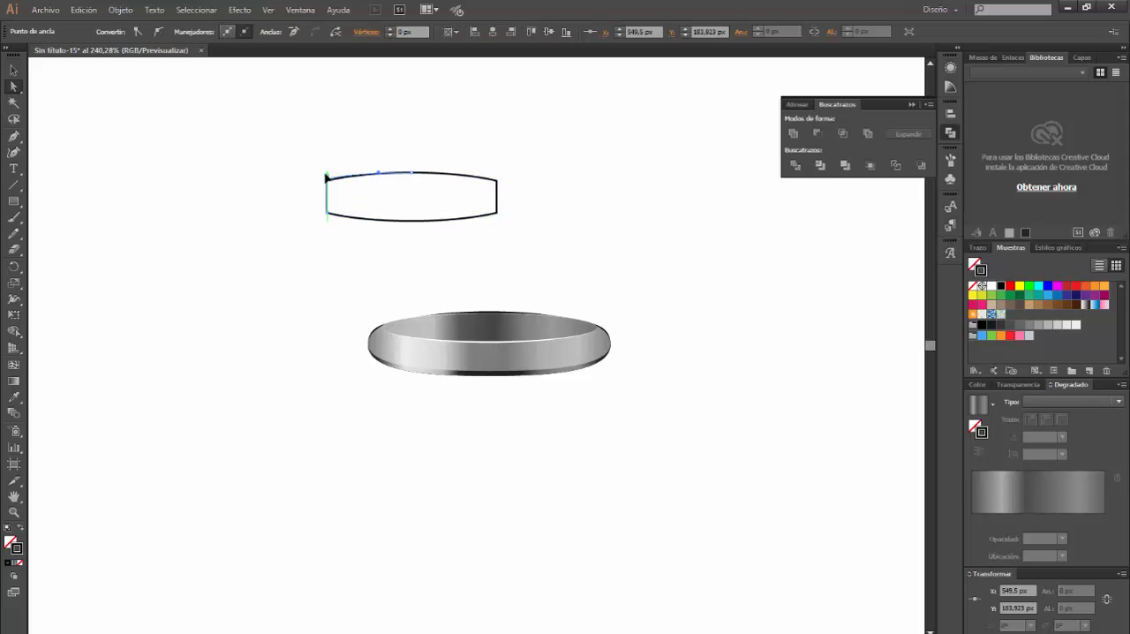
pyautogui.moveTo(326, 175); pyautogui.dragTo(326, 173)
pyautogui.click(497, 181)
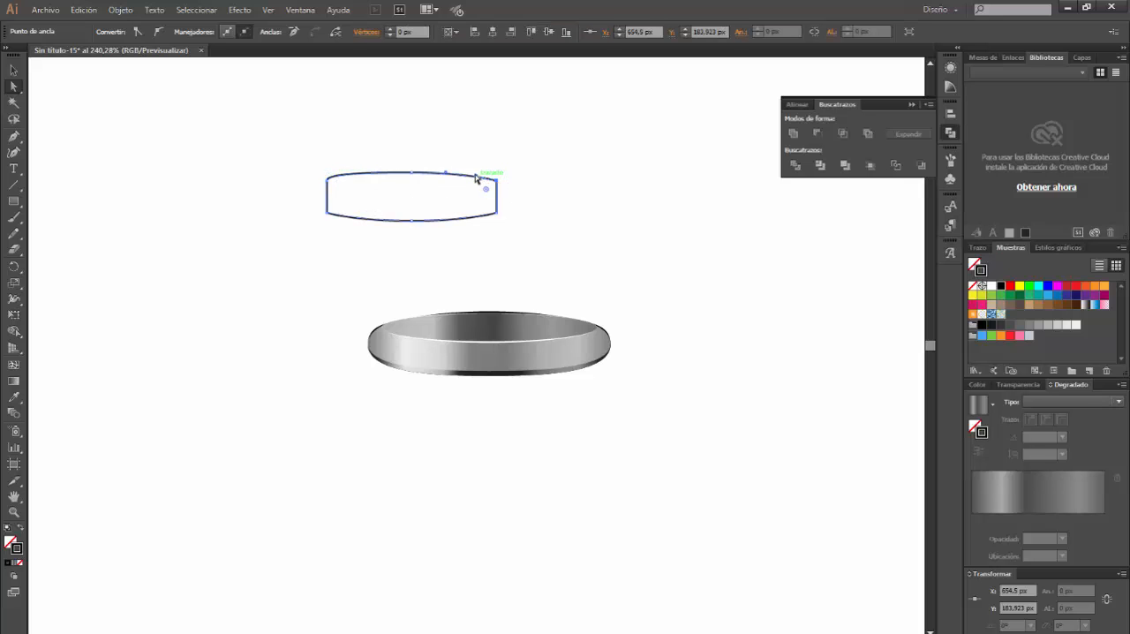
pyautogui.click(498, 186)
pyautogui.click(496, 182)
pyautogui.moveTo(489, 176); pyautogui.dragTo(498, 175)
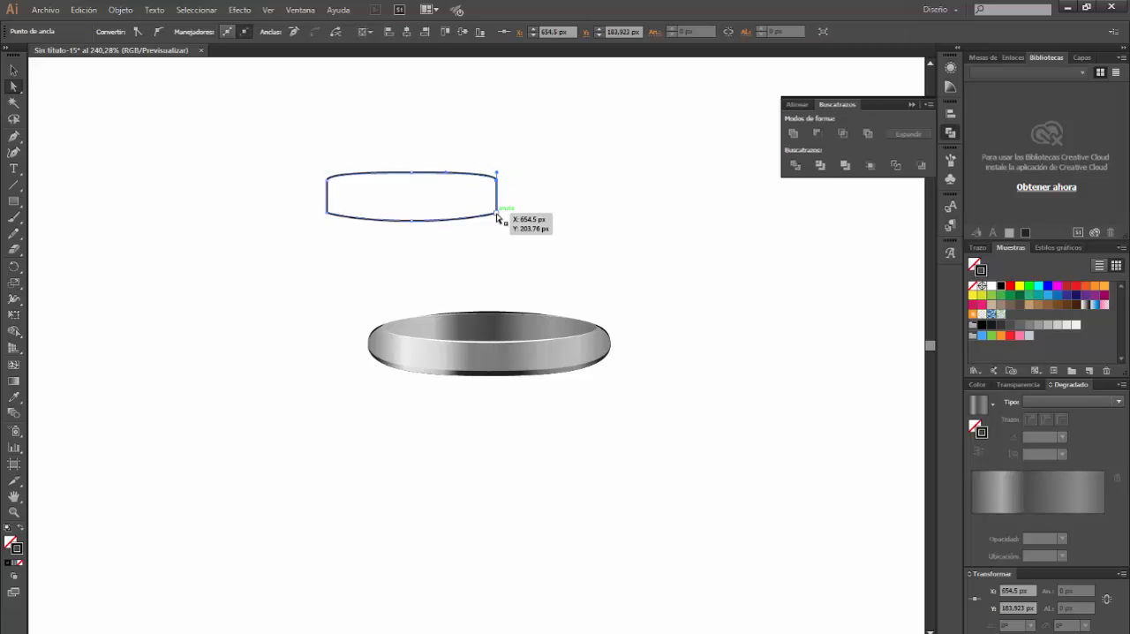
# Extend the curve handles of the shape's two lower corner anchors outward to round the bottom corners
pyautogui.click(497, 217)
pyautogui.moveTo(485, 227); pyautogui.dragTo(494, 228)
pyautogui.click(327, 215)
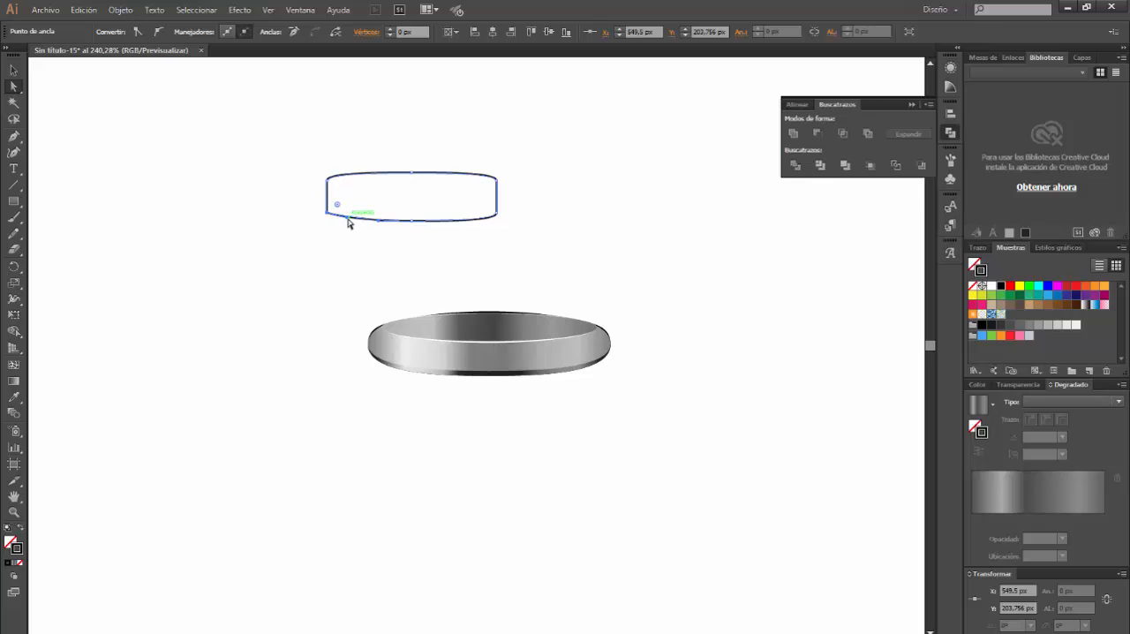
pyautogui.moveTo(344, 221); pyautogui.dragTo(332, 225)
# Move the rounded shape down so it sits centred just above the metallic rim
pyautogui.click(14, 72)
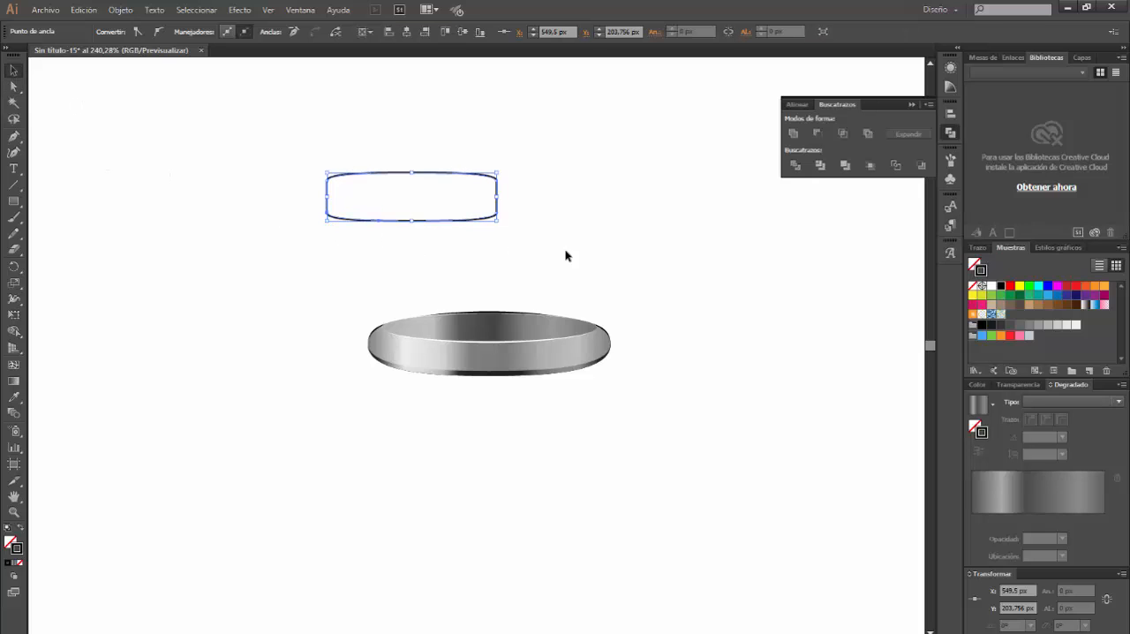
pyautogui.click(547, 206)
pyautogui.moveTo(498, 199); pyautogui.dragTo(576, 252)
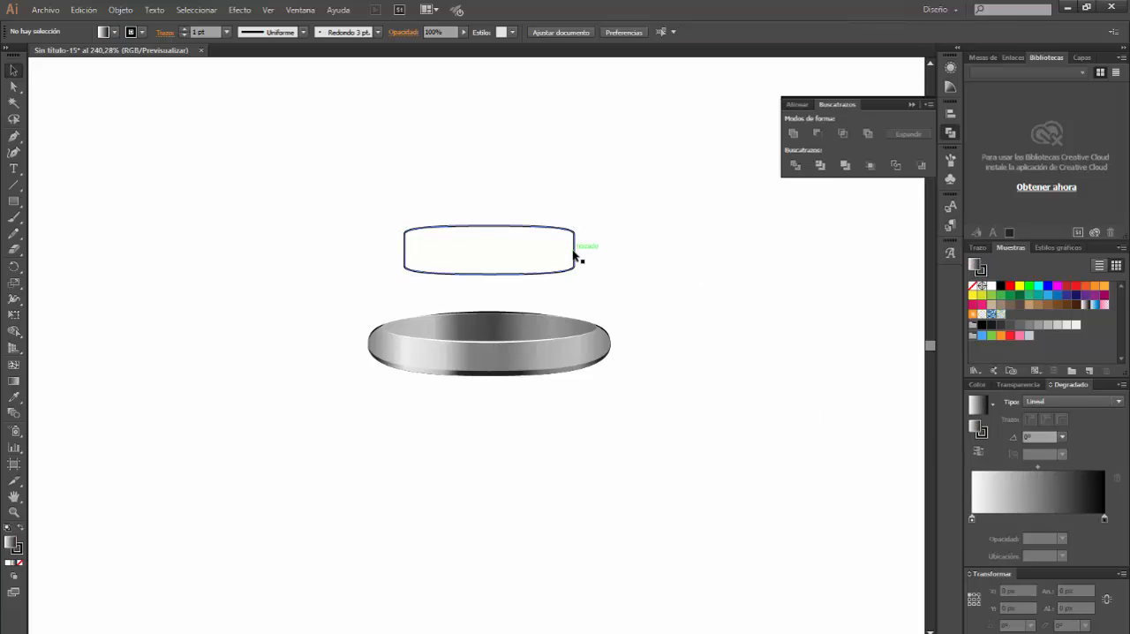
# Fill the rounded shape with a linear white-to-black gradient and add seven intermediate colour stops
pyautogui.click(573, 254)
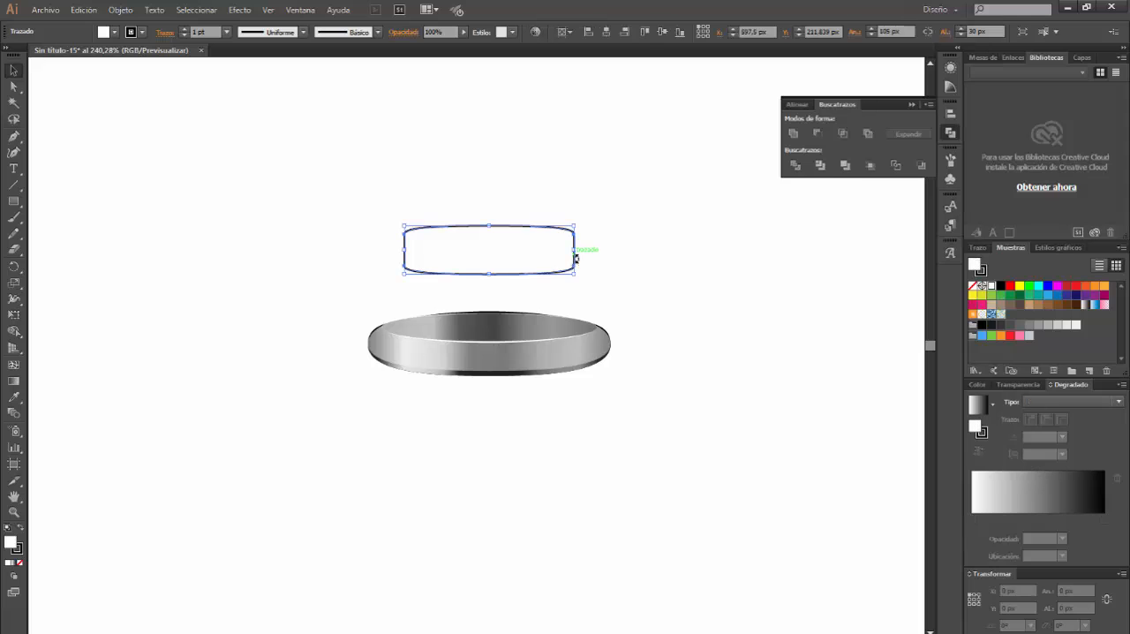
pyautogui.click(1037, 402)
pyautogui.click(1048, 415)
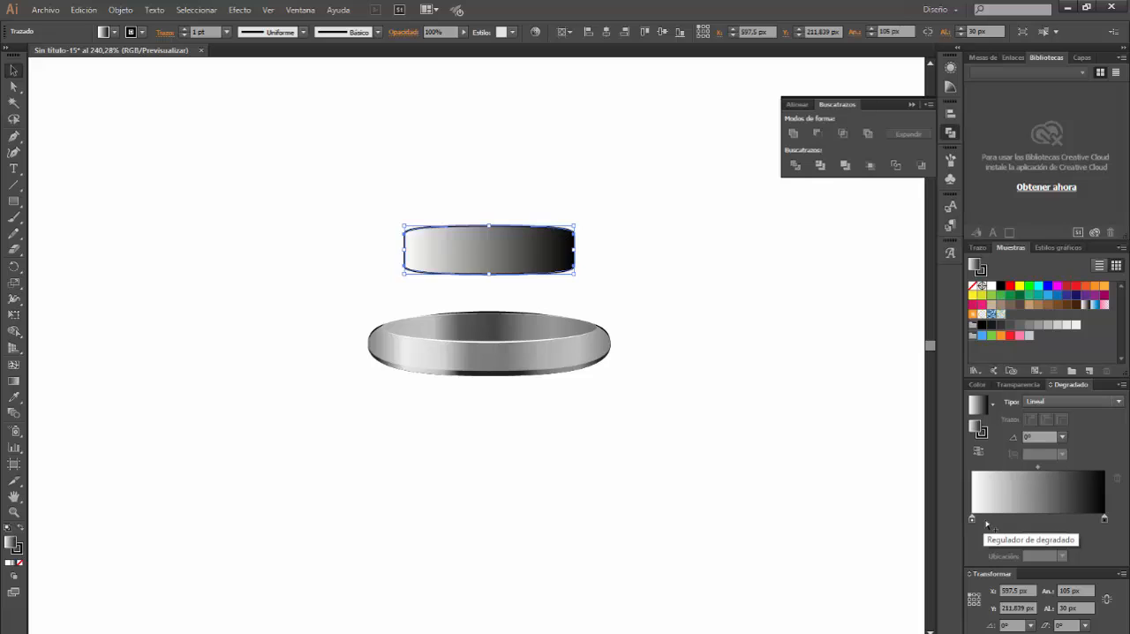
pyautogui.click(987, 521)
pyautogui.click(1002, 522)
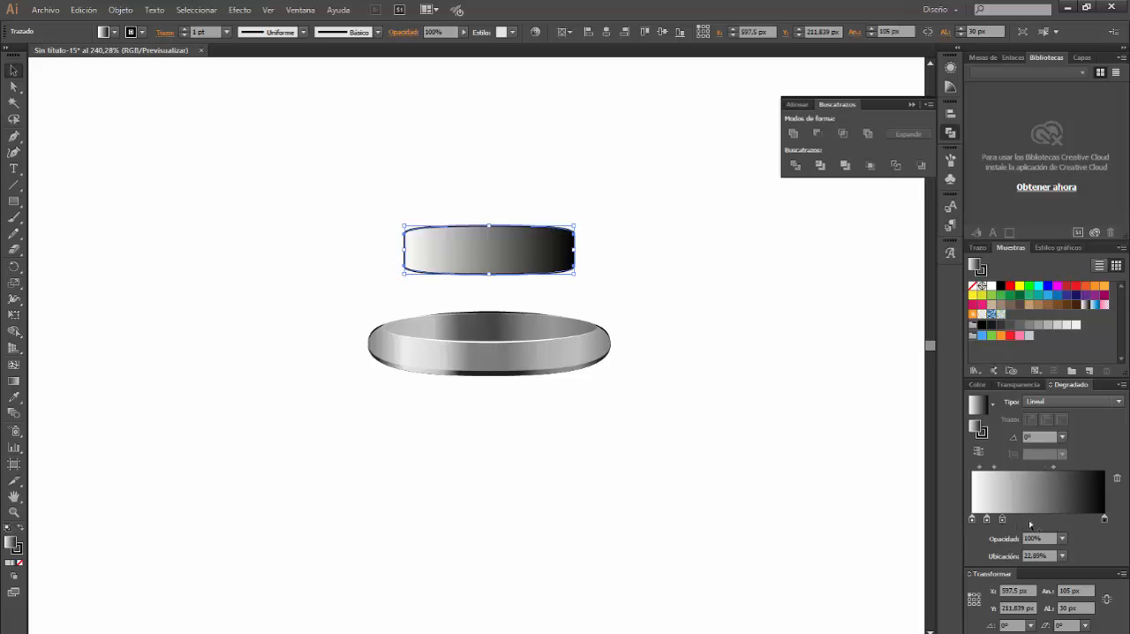
pyautogui.click(1048, 522)
pyautogui.click(1062, 523)
# Set the first gradient stop's colour to RGB 117, 117, 117
pyautogui.doubleClick(972, 518)
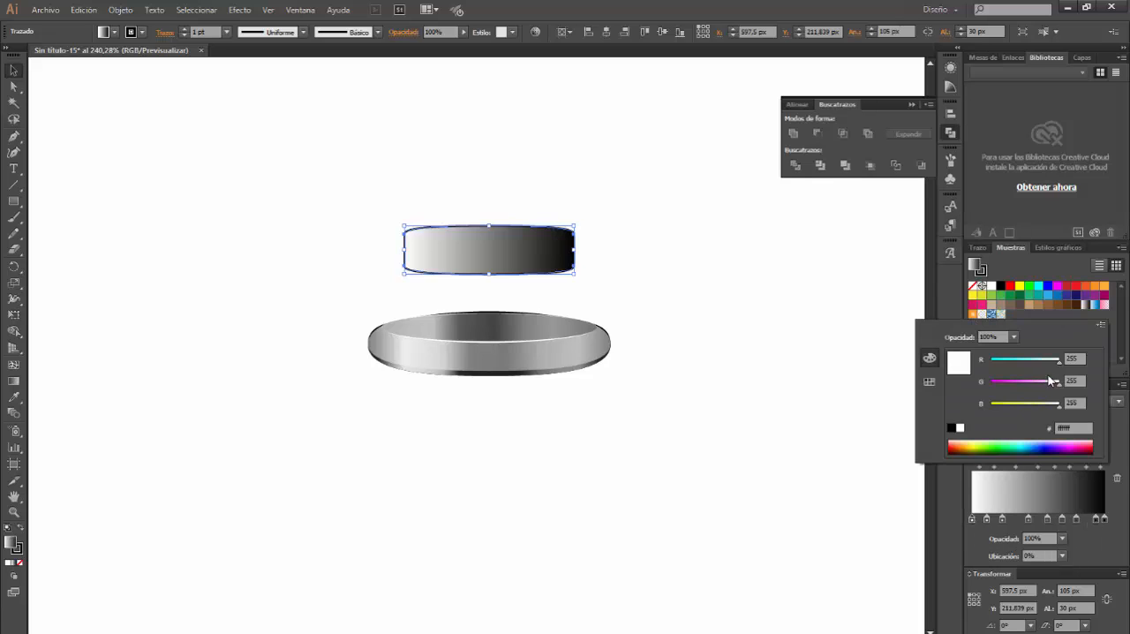
pyautogui.click(1079, 359)
pyautogui.write('17')
pyautogui.press('Tab')
pyautogui.write('117')
pyautogui.press('Tab')
pyautogui.write('117')
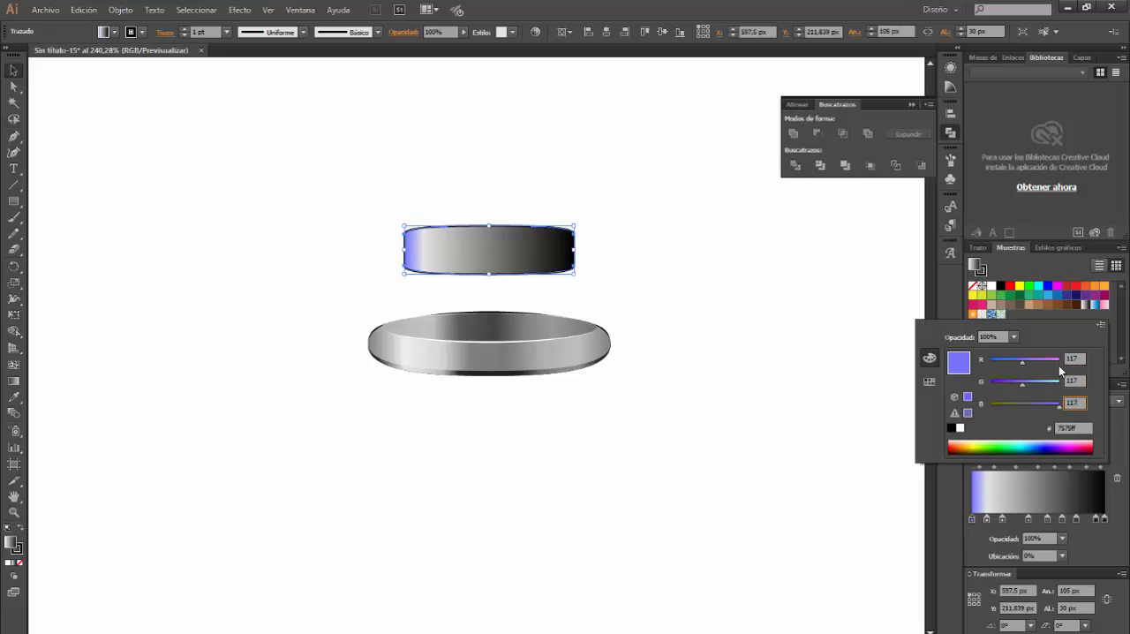
pyautogui.press('Return')
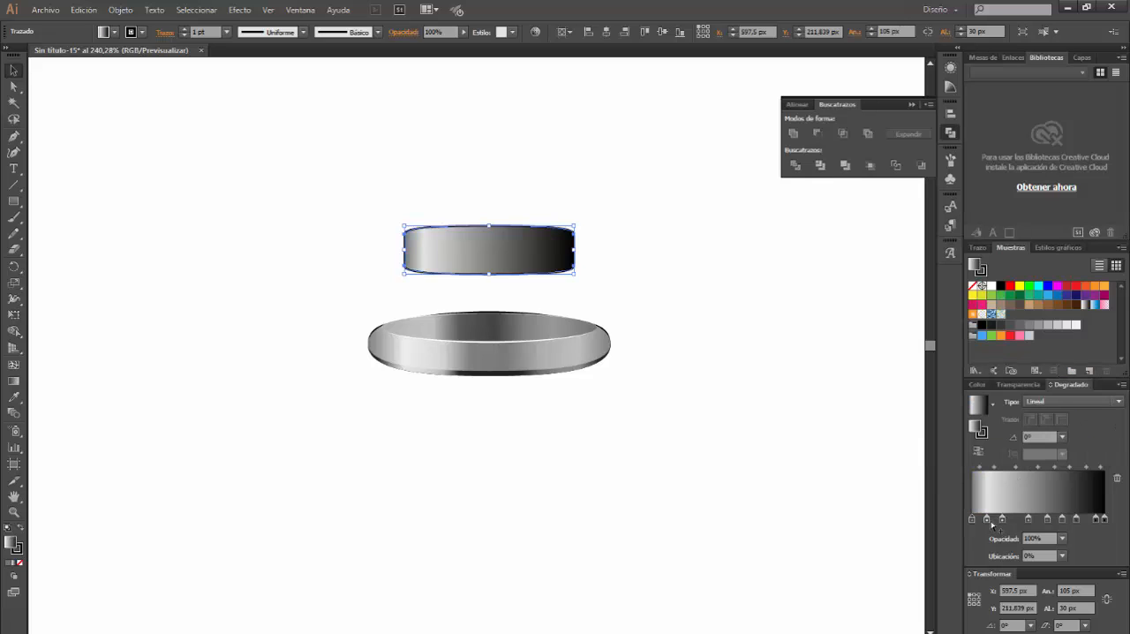
# Set the second gradient stop's colour to RGB 200, 200, 200
pyautogui.doubleClick(987, 519)
pyautogui.click(1074, 359)
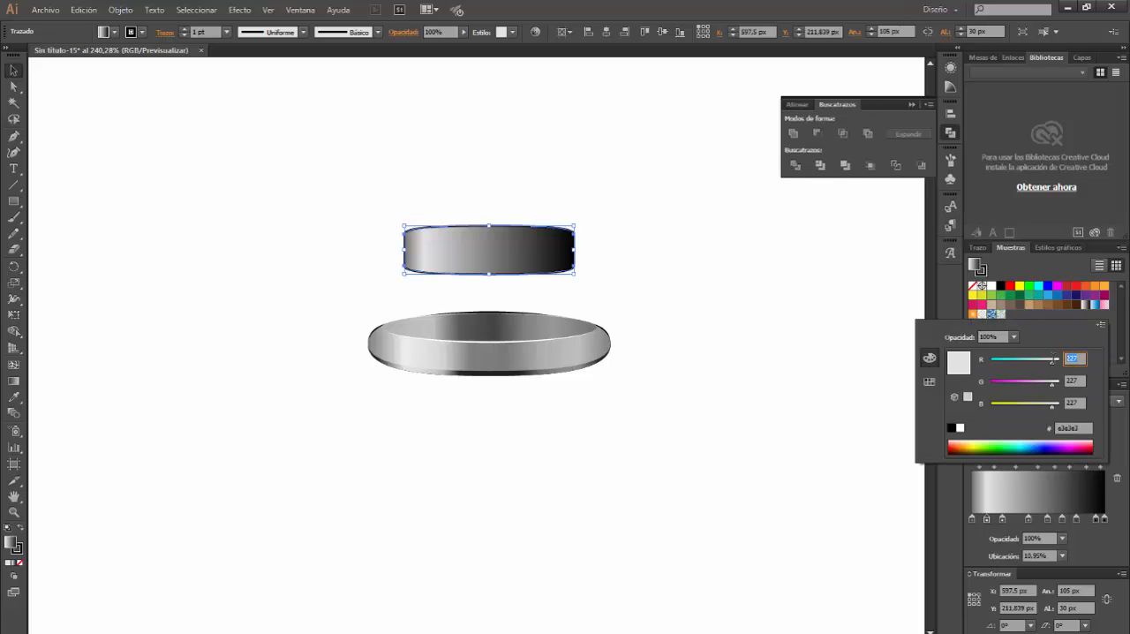
pyautogui.write('200')
pyautogui.press('Tab')
pyautogui.write('200')
pyautogui.press('Tab')
pyautogui.write('200')
pyautogui.press('Return')
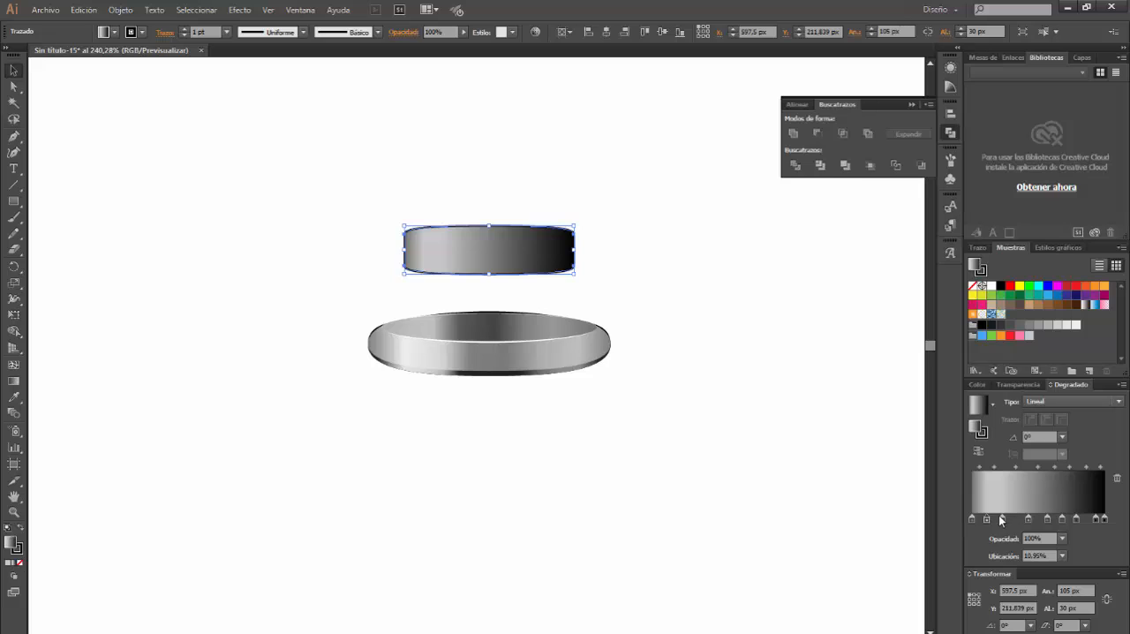
# Set the third gradient stop's colour to RGB 220, 220, 220
pyautogui.doubleClick(1002, 519)
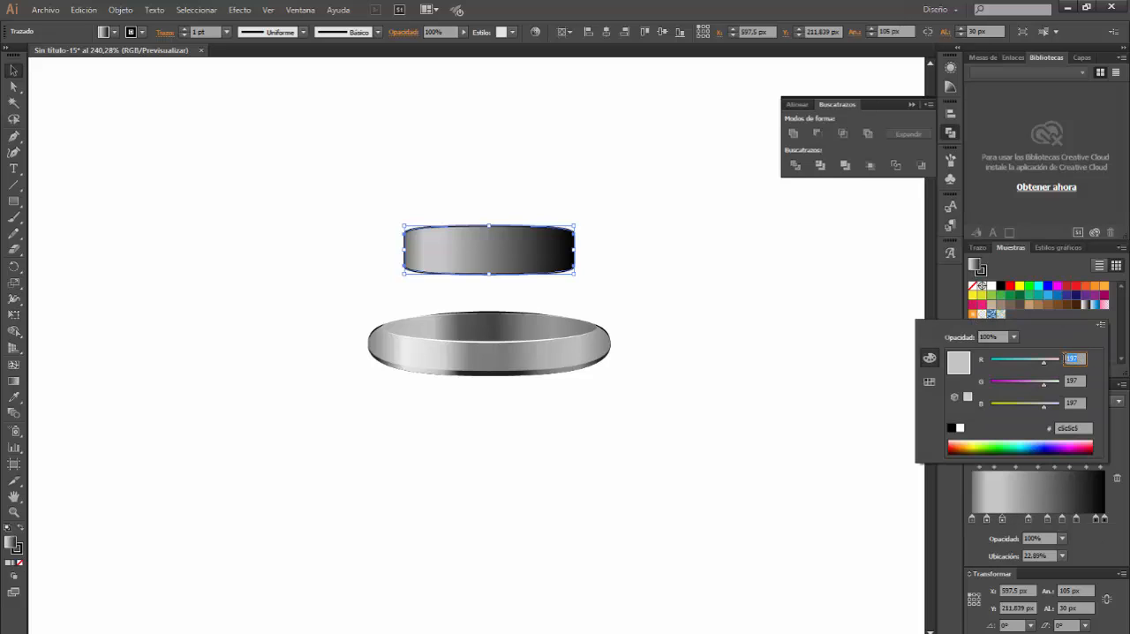
pyautogui.write('220')
pyautogui.press('Tab')
pyautogui.write('220')
pyautogui.press('Tab')
pyautogui.write('220')
pyautogui.press('Return')
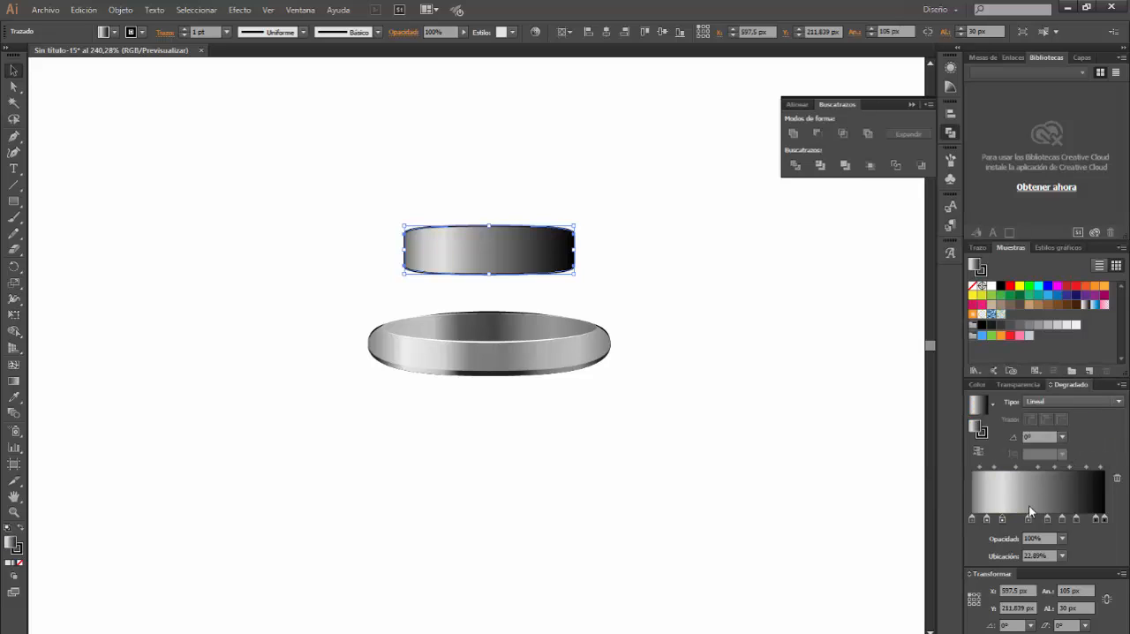
# Set the fourth gradient stop's colour to RGB 153, 153, 153
pyautogui.doubleClick(1028, 519)
pyautogui.click(1079, 357)
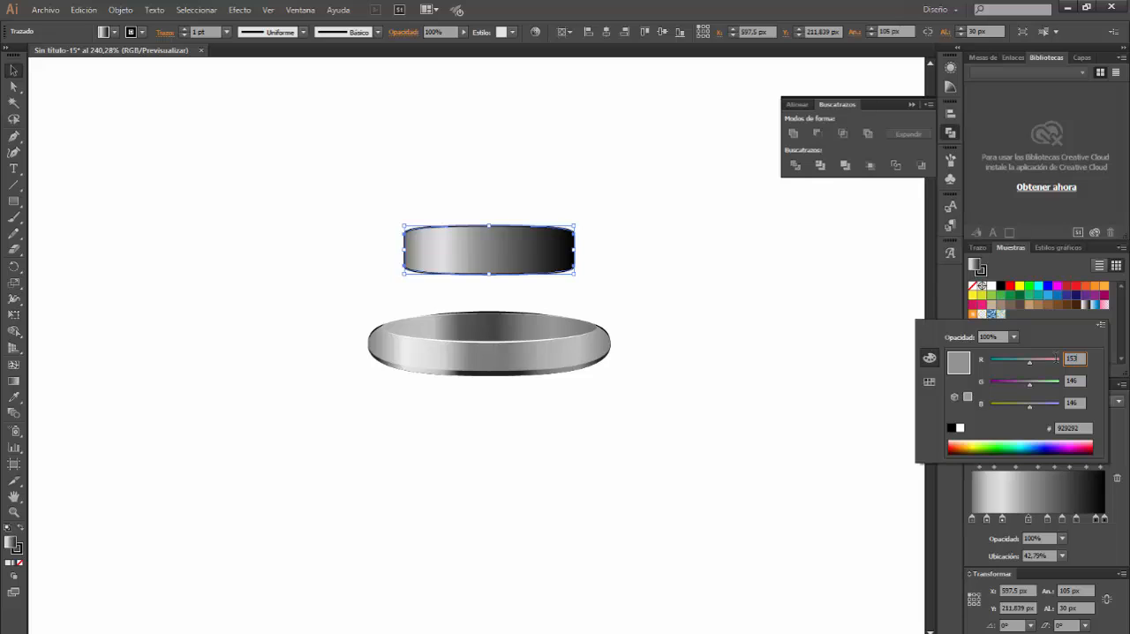
pyautogui.press('Tab')
pyautogui.write('15')
pyautogui.press('Tab')
pyautogui.write('153')
pyautogui.press('Return')
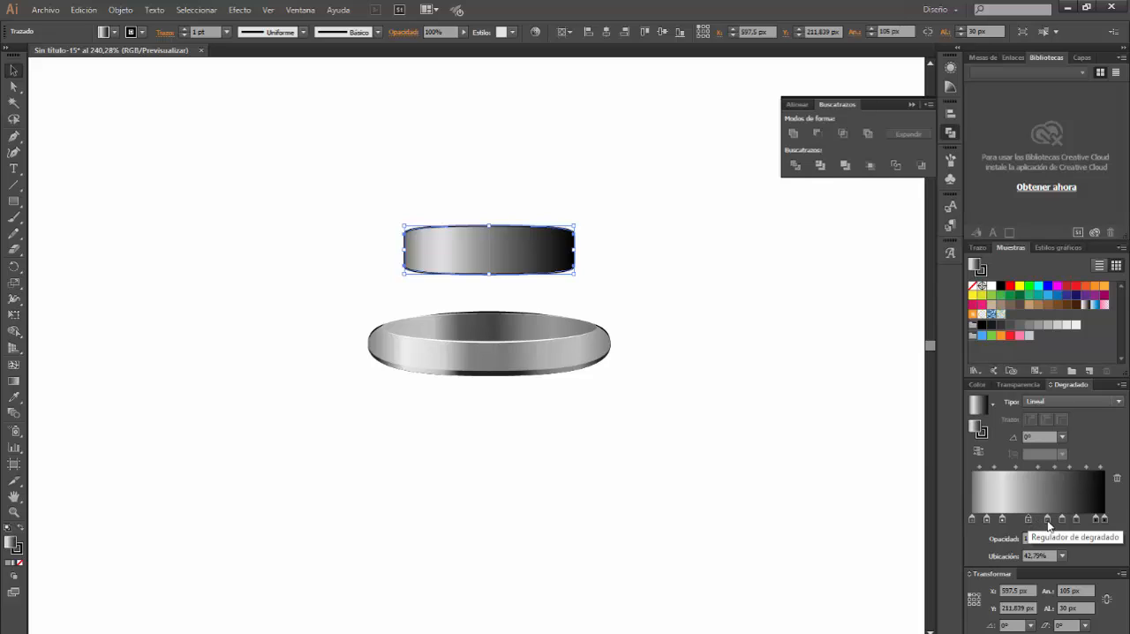
# Set the fifth gradient stop's colour to RGB 122, 122, 122
pyautogui.click(1048, 519)
pyautogui.doubleClick(1047, 519)
pyautogui.click(1068, 359)
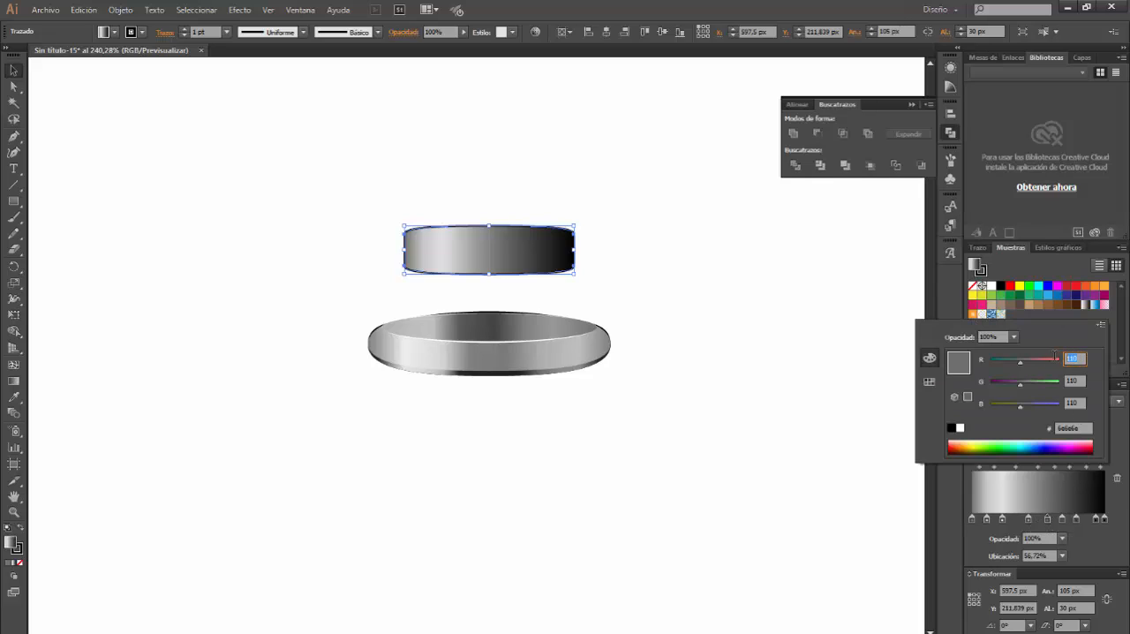
pyautogui.press('Tab')
pyautogui.write('122')
pyautogui.press('Tab')
pyautogui.write('12')
pyautogui.press('Return')
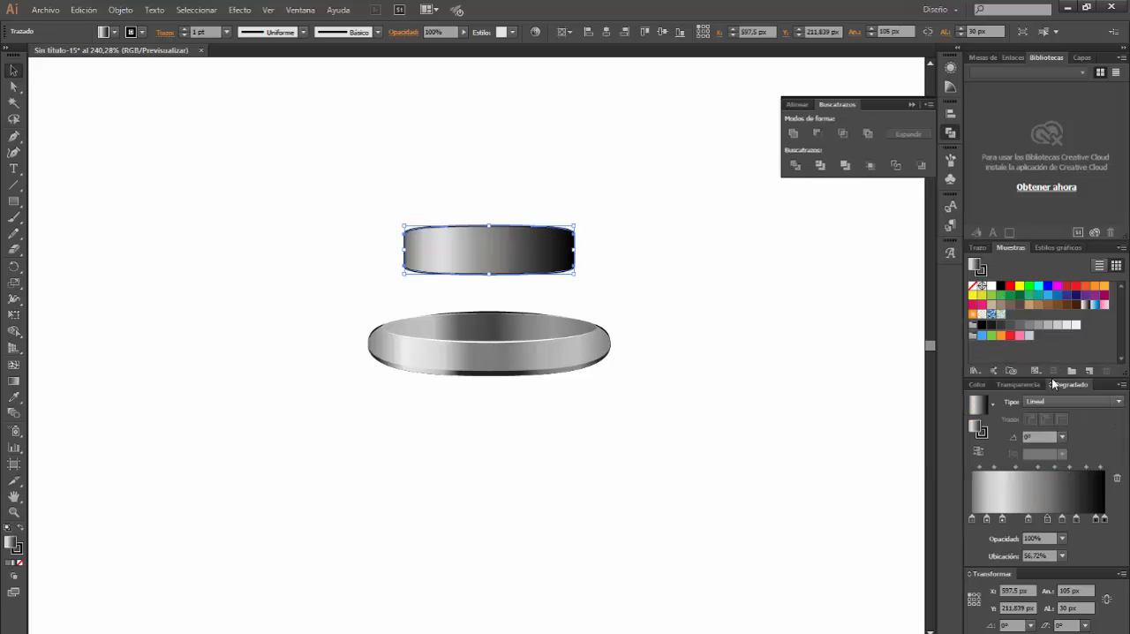
# Set the sixth gradient stop's colour to RGB 156, 156, 156
pyautogui.doubleClick(1062, 518)
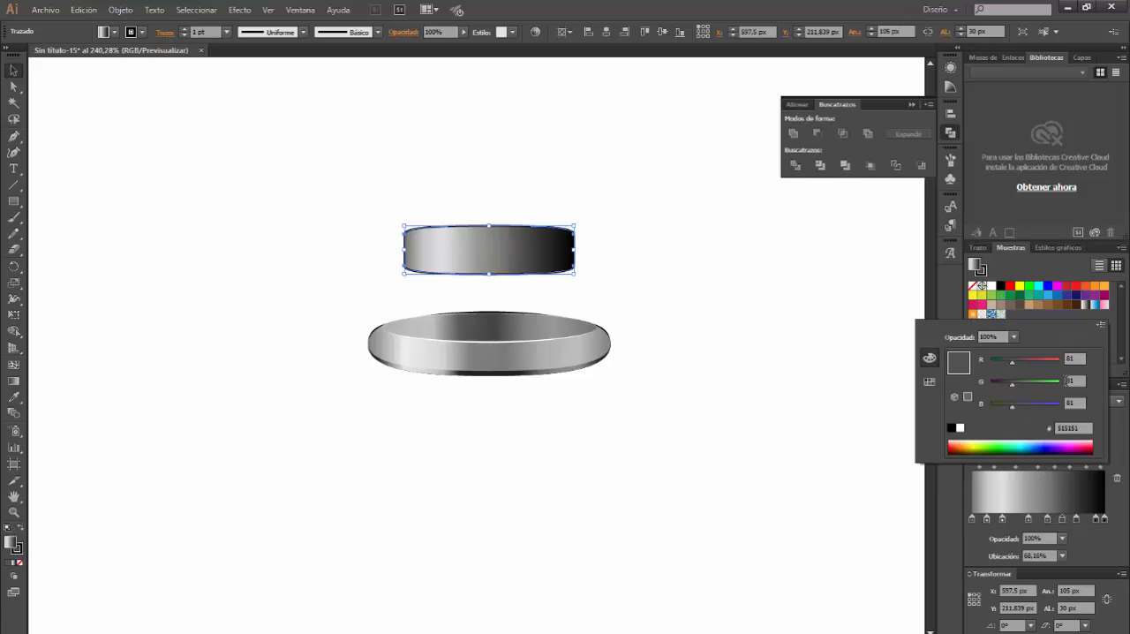
pyautogui.doubleClick(1074, 358)
pyautogui.write('156')
pyautogui.press('Tab')
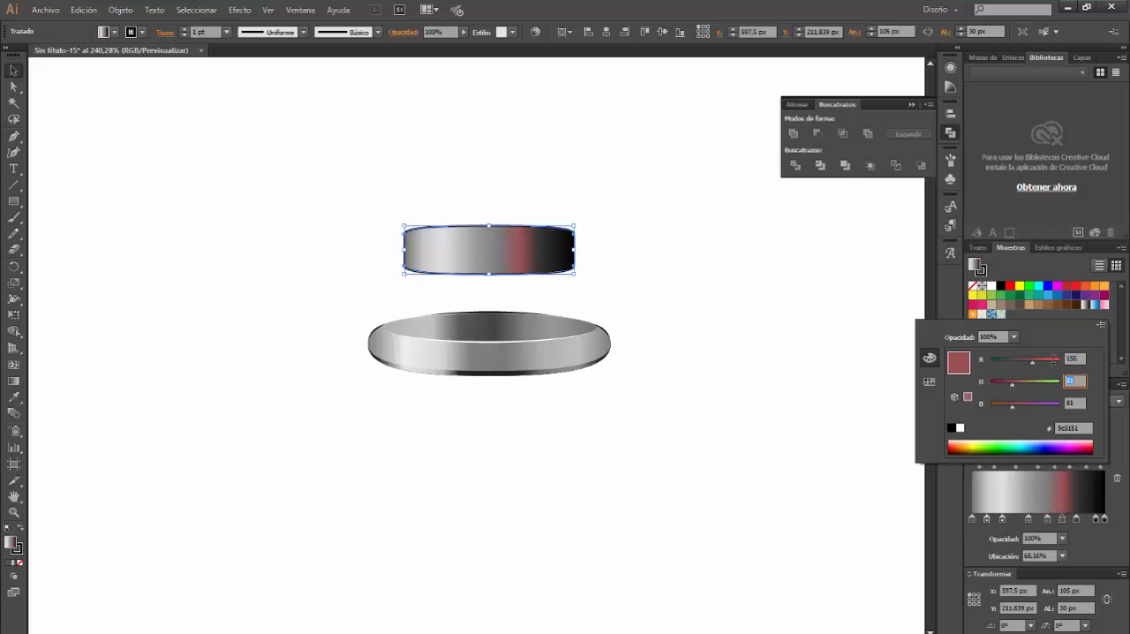
pyautogui.press('Tab')
pyautogui.write('156')
pyautogui.press('Return')
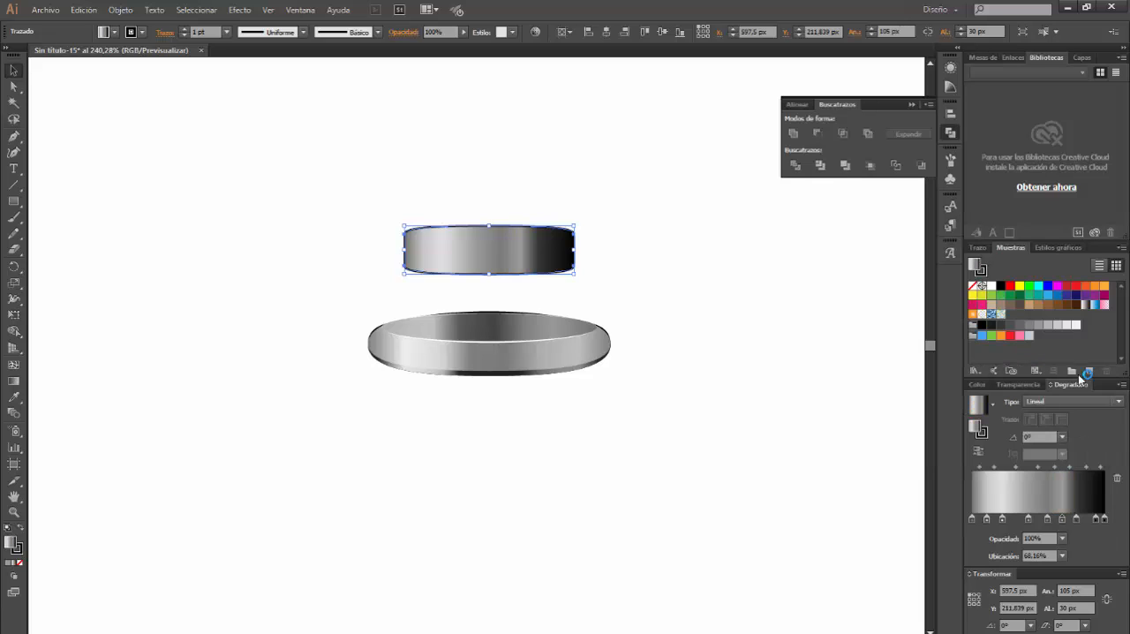
# Set the seventh gradient stop's colour to RGB 187, 187, 187
pyautogui.click(1075, 518)
pyautogui.doubleClick(1074, 518)
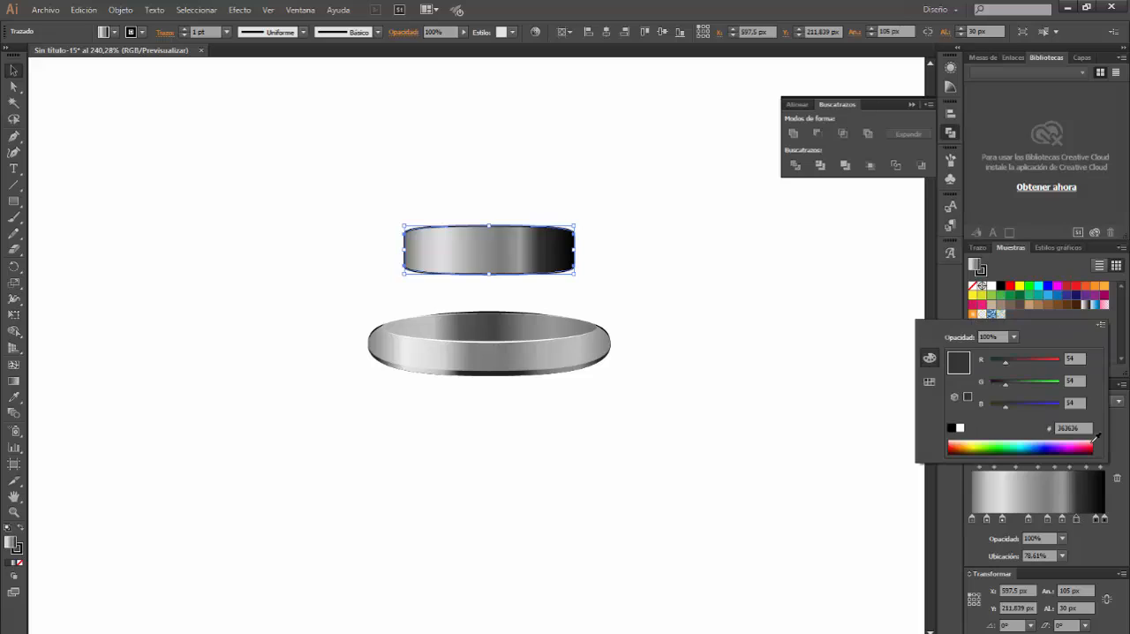
pyautogui.doubleClick(1078, 359)
pyautogui.write('187')
pyautogui.press('Tab')
pyautogui.write('187')
pyautogui.press('Tab')
pyautogui.write('187')
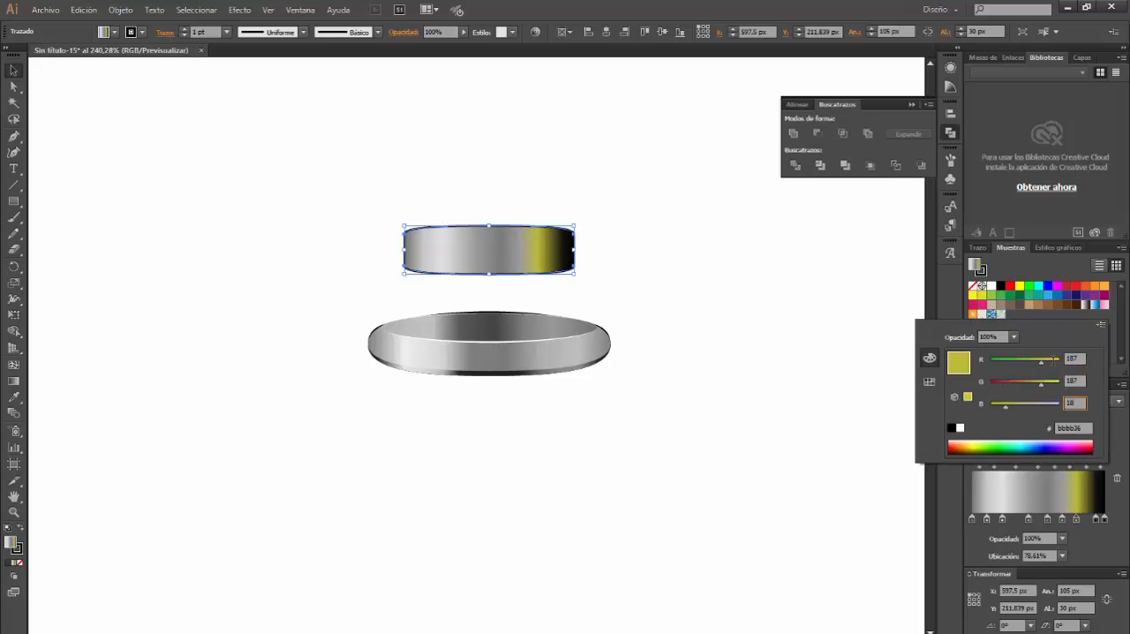
pyautogui.press('Return')
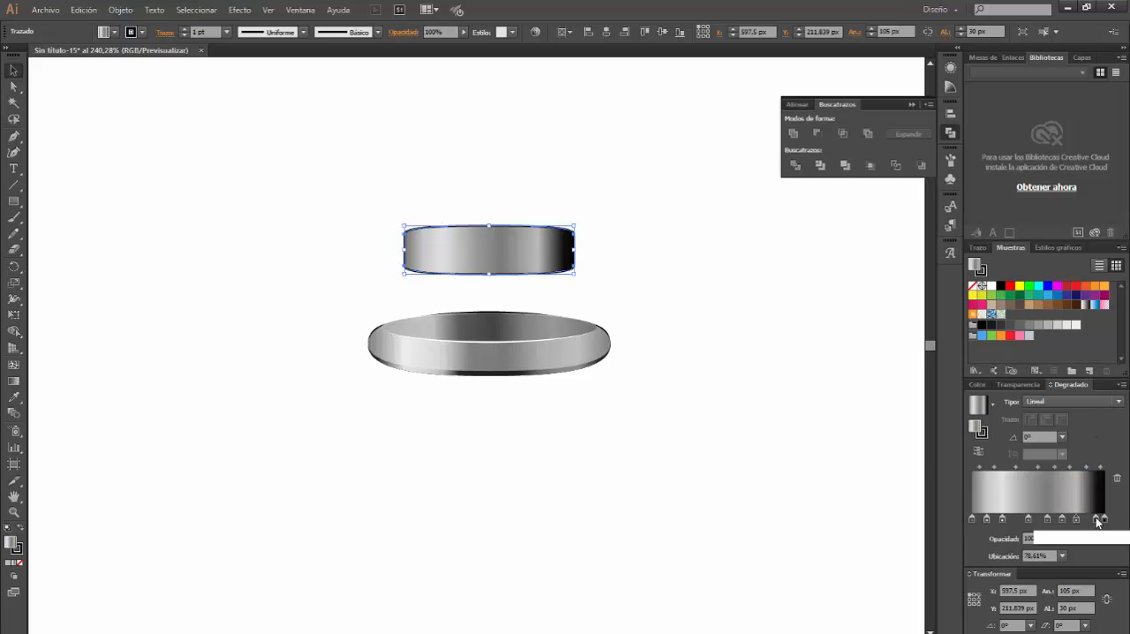
# Set the eighth gradient stop's colour to RGB 136, 136, 136
pyautogui.doubleClick(1096, 517)
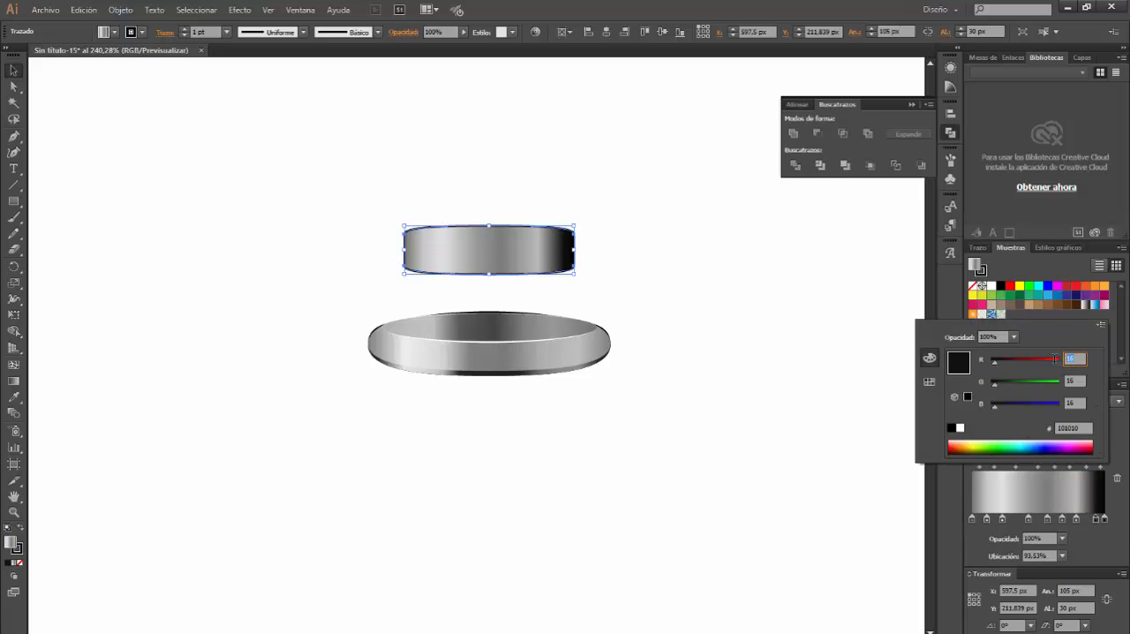
pyautogui.write('136')
pyautogui.press('Tab')
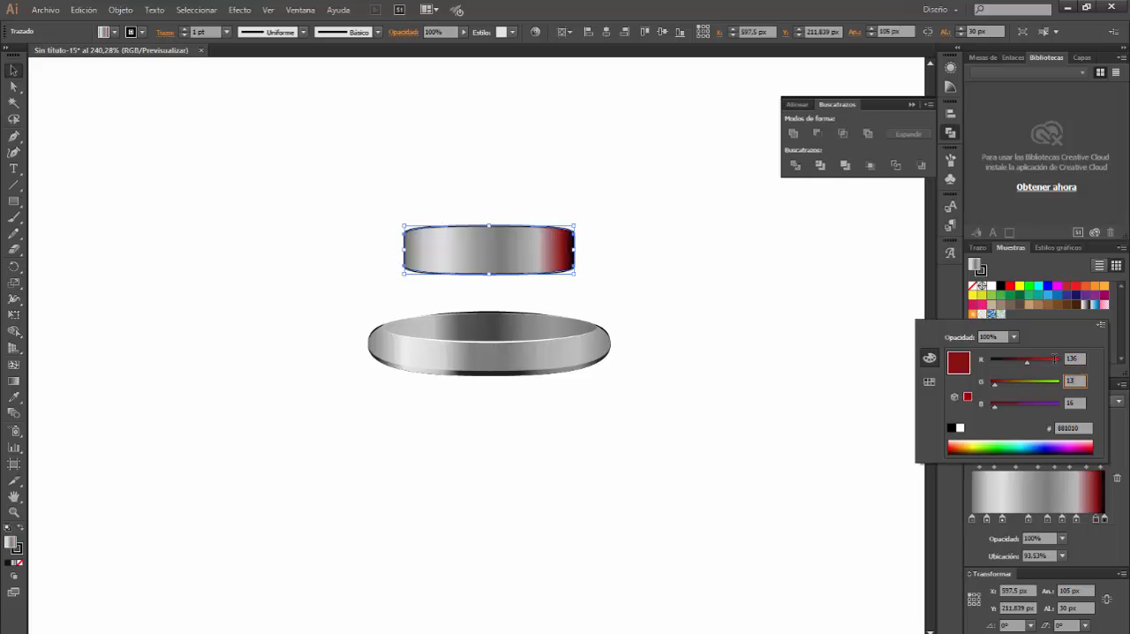
pyautogui.write('136')
pyautogui.press('Tab')
pyautogui.write('136')
pyautogui.press('Return')
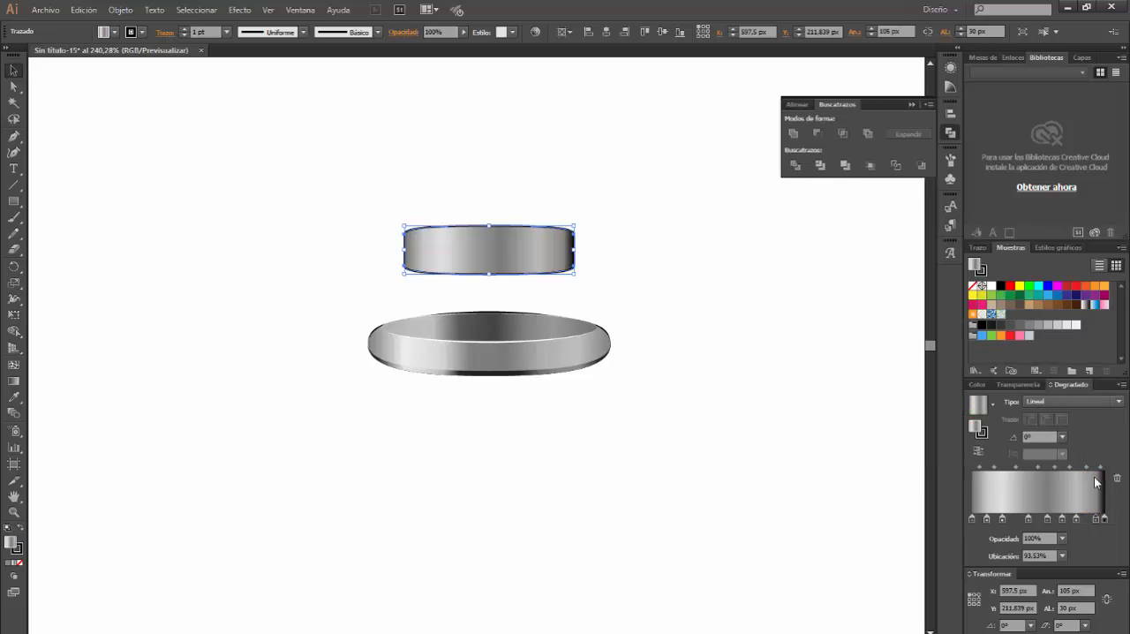
# Set the last gradient stop's colour to RGB 56, 56, 56
pyautogui.doubleClick(1103, 518)
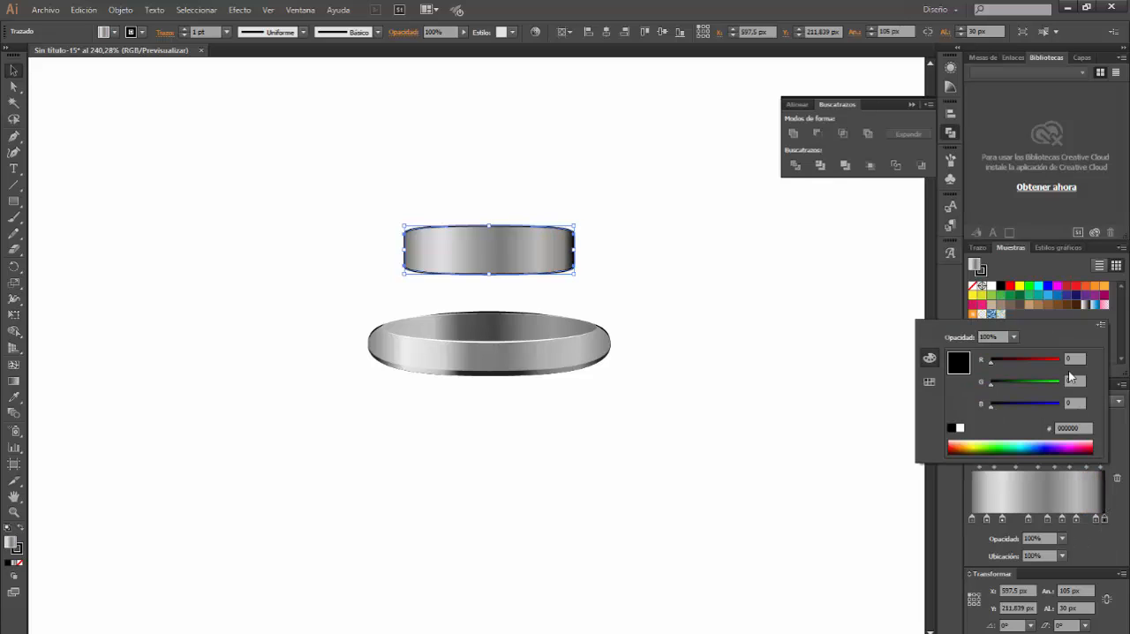
pyautogui.write('56')
pyautogui.press('Tab')
pyautogui.write('56')
pyautogui.press('Tab')
pyautogui.write('56')
pyautogui.press('Return')
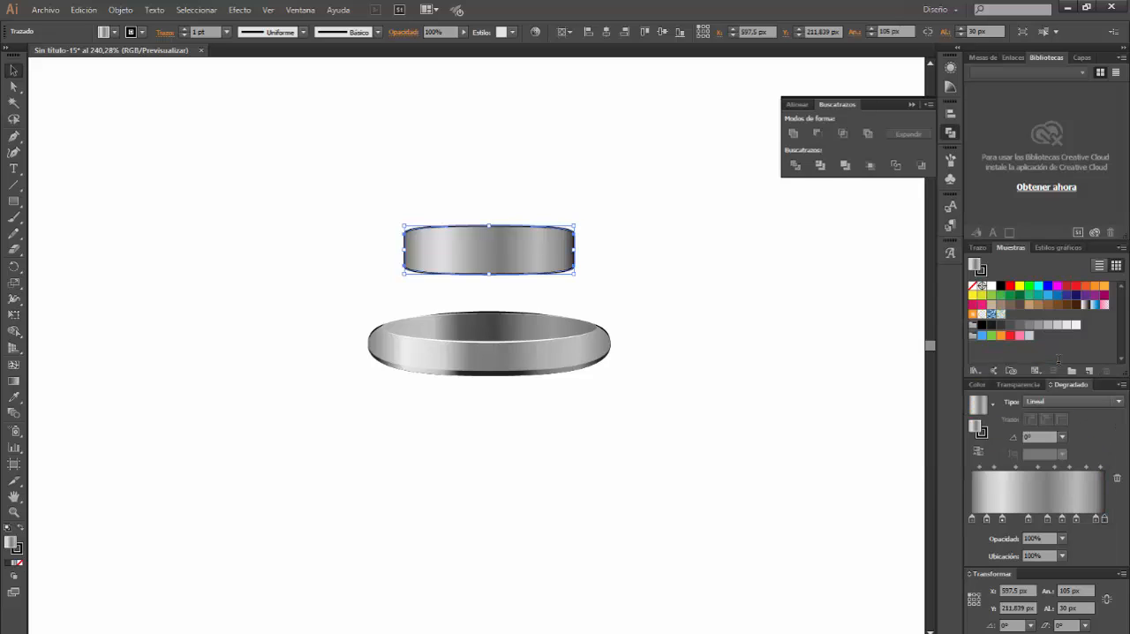
# Remove the stroke from the upper metal band and deselect it
pyautogui.press('x')
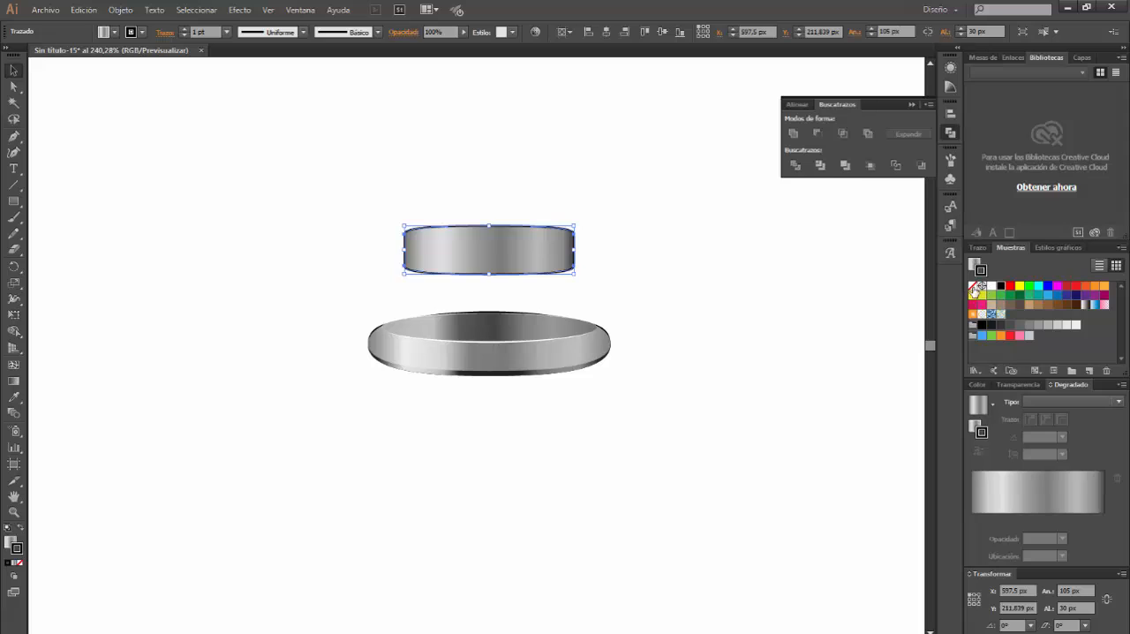
pyautogui.click(974, 287)
pyautogui.click(744, 304)
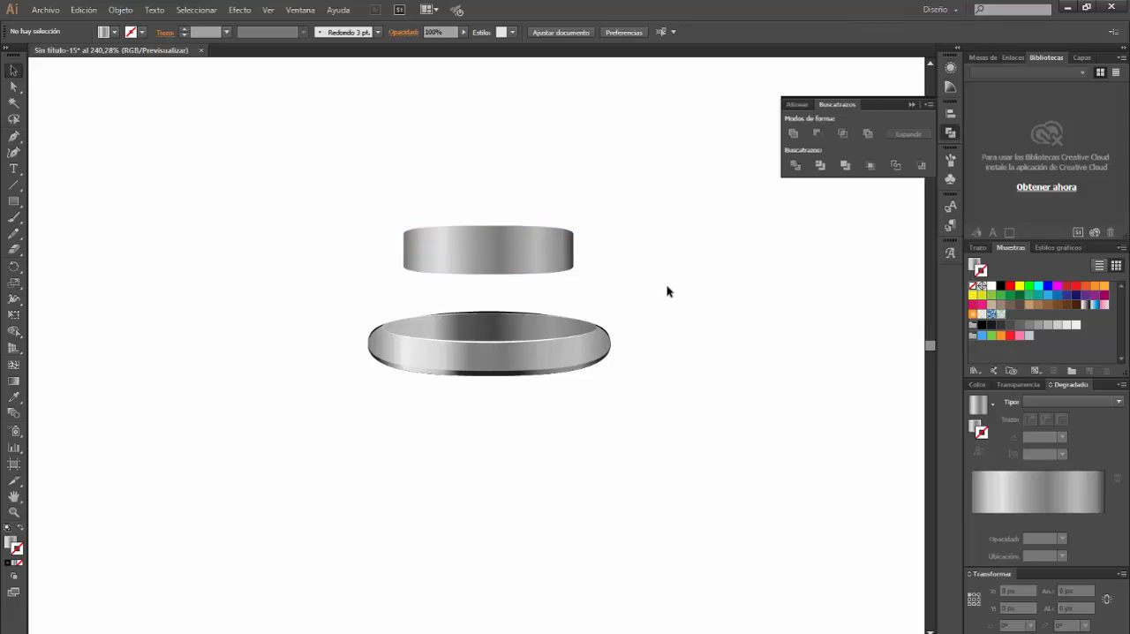
# Move the upper metal band down onto the rounded metallic rim, to about Y 248 px, and deselect it
pyautogui.click(541, 257)
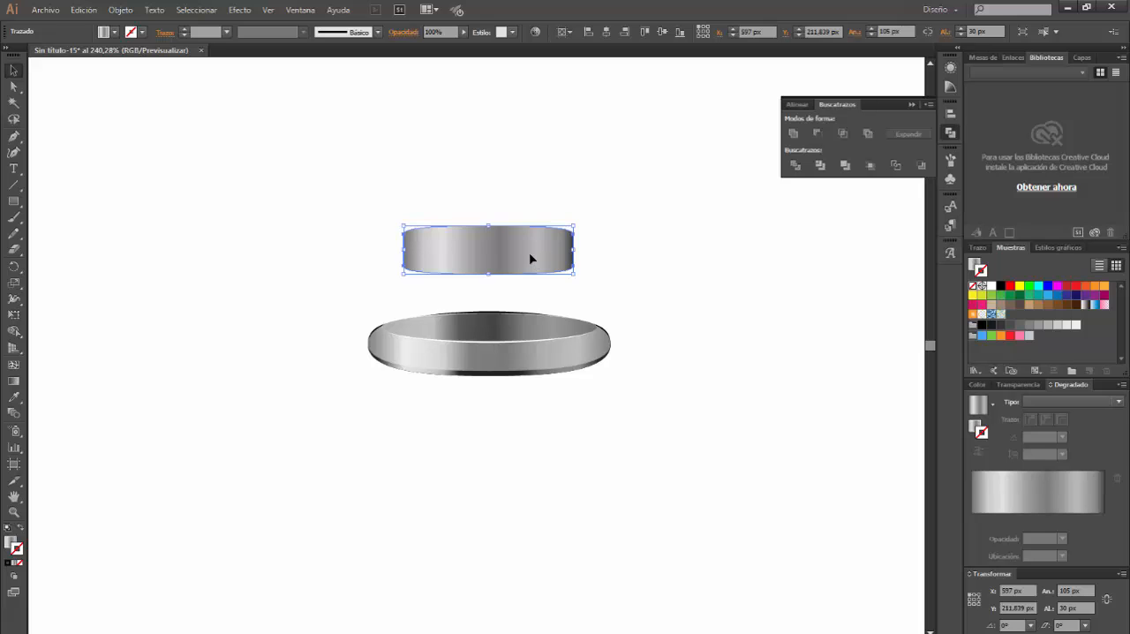
pyautogui.moveTo(530, 258); pyautogui.dragTo(536, 312)
pyautogui.press('Down')
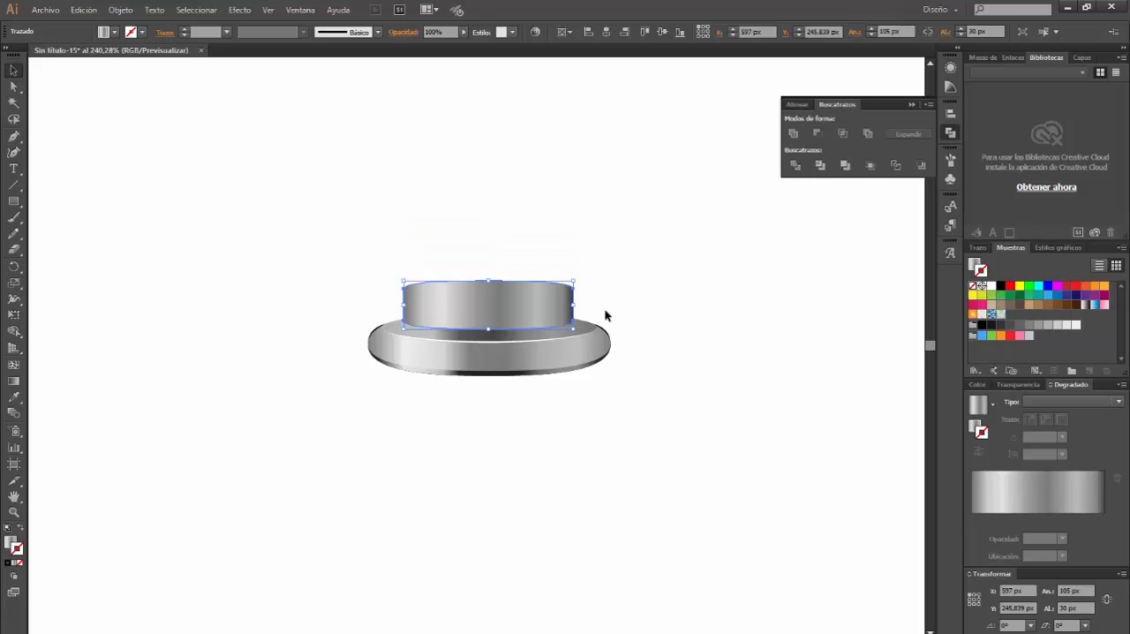
pyautogui.press('Down')
pyautogui.press('Down')
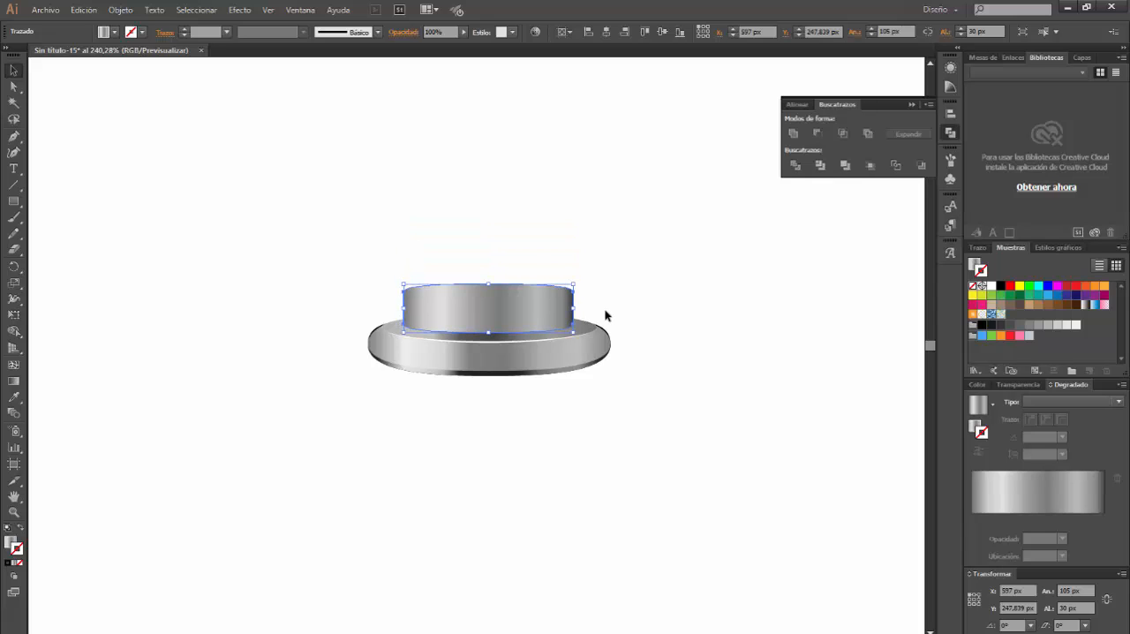
pyautogui.click(606, 315)
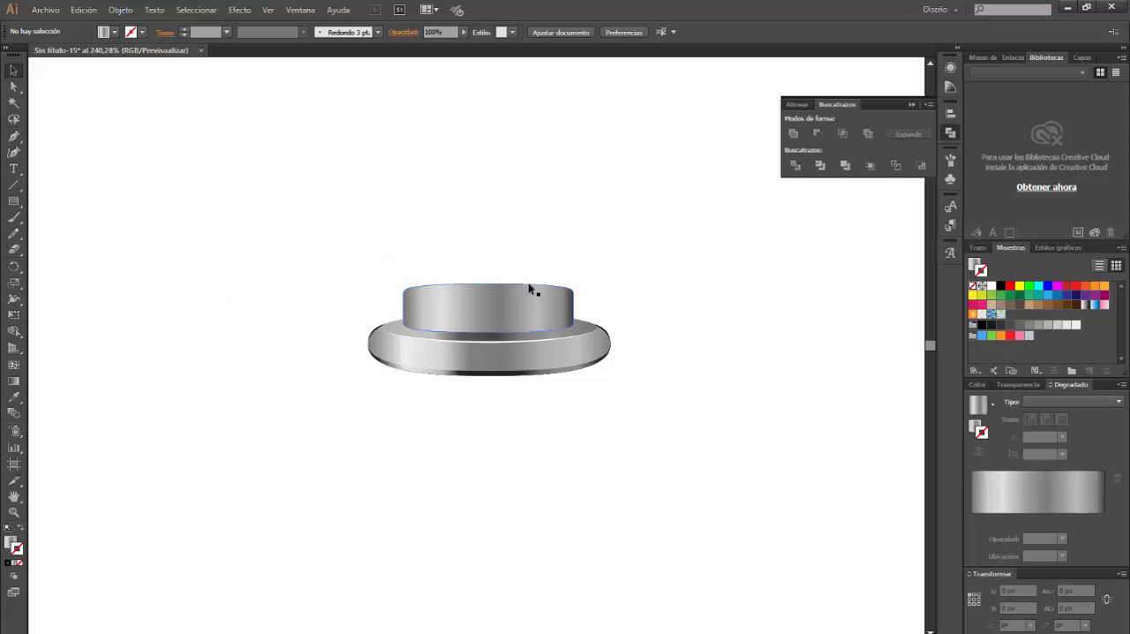
# Draw a 105 × 9.5 px ellipse and place it over the upper metal band's top edge as its lid
pyautogui.click(479, 301)
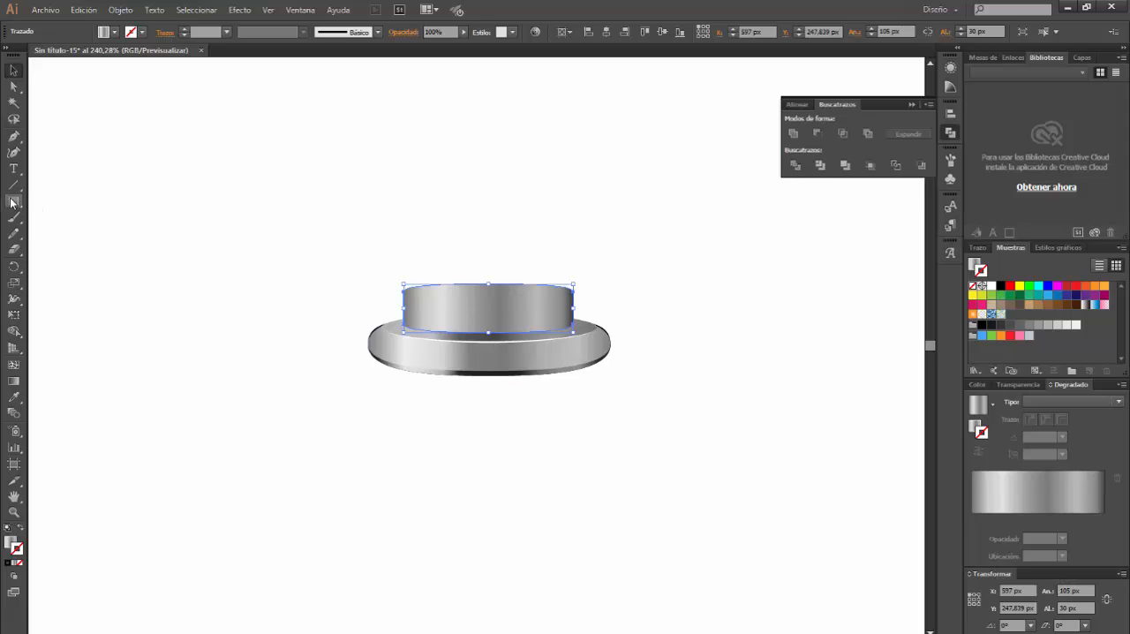
pyautogui.moveTo(11, 202); pyautogui.dragTo(63, 238)
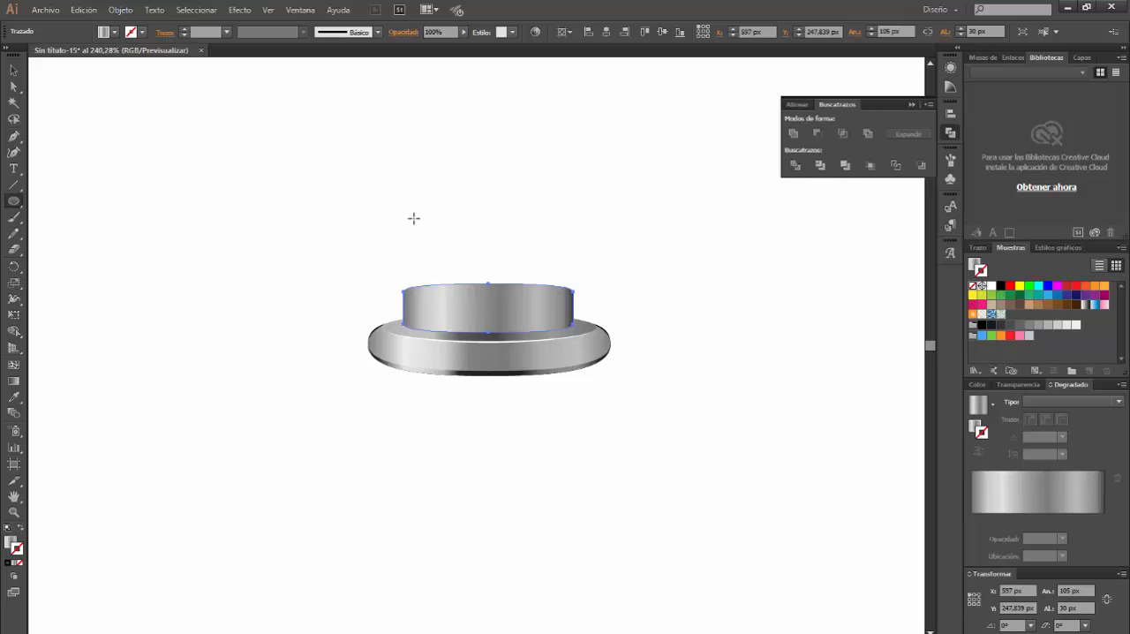
pyautogui.click(436, 175)
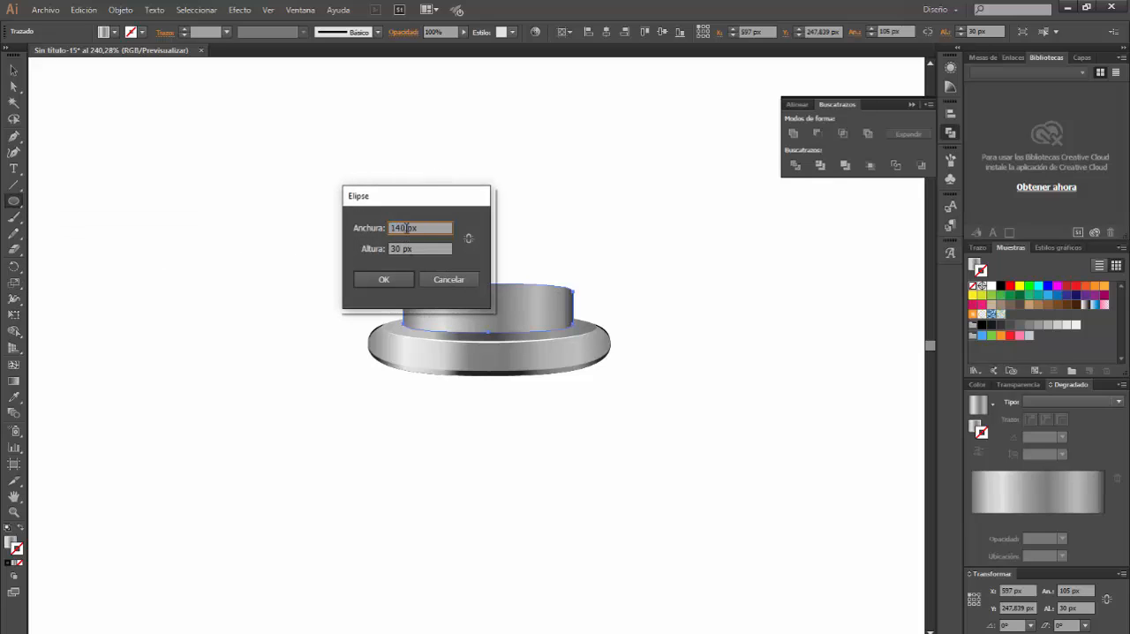
pyautogui.write('105px')
pyautogui.doubleClick(399, 249)
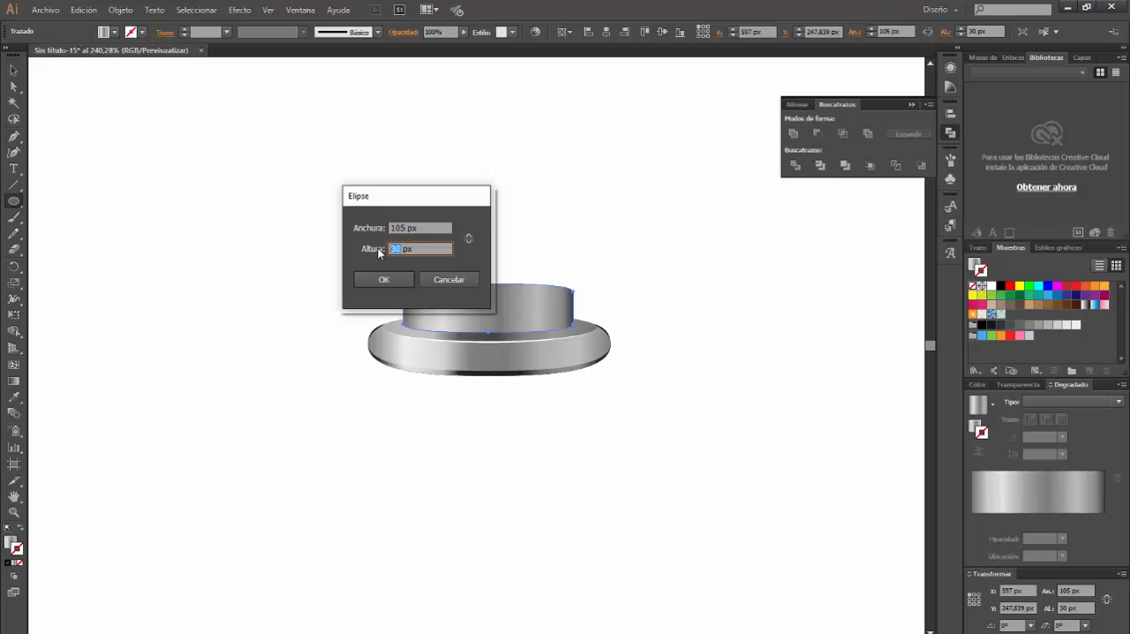
pyautogui.write('9,5')
pyautogui.press('Return')
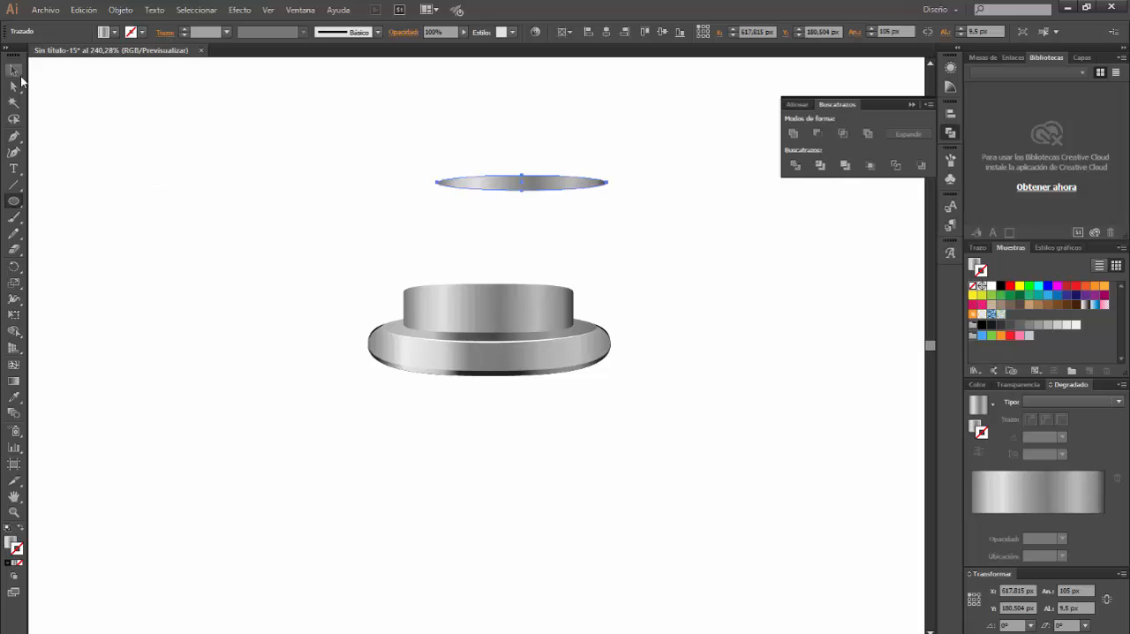
pyautogui.click(15, 71)
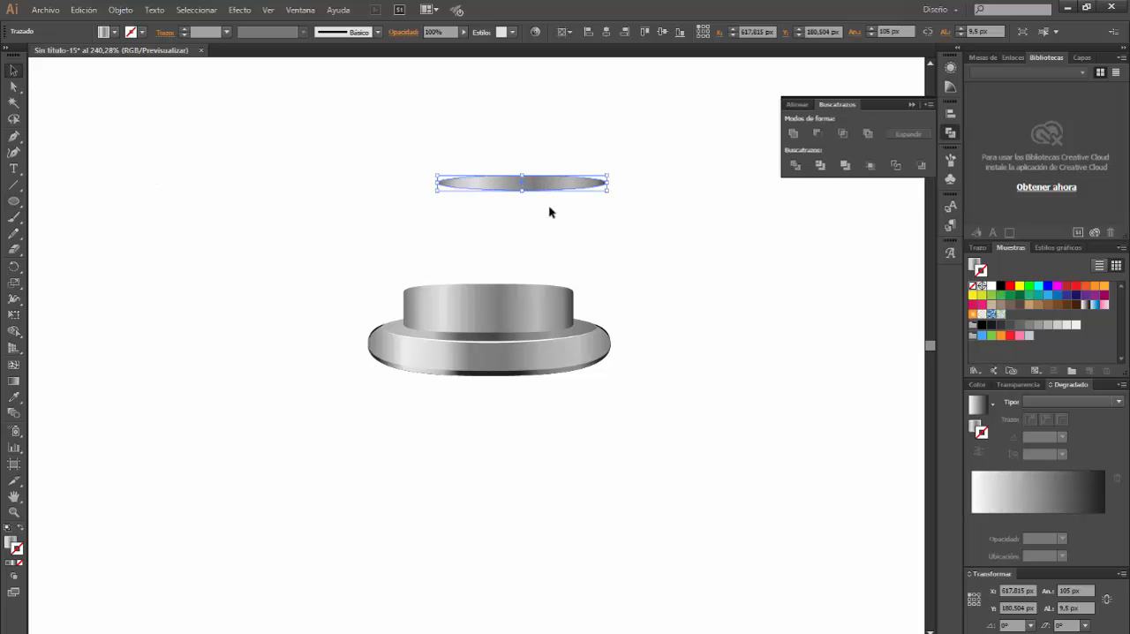
pyautogui.moveTo(539, 185); pyautogui.dragTo(508, 292)
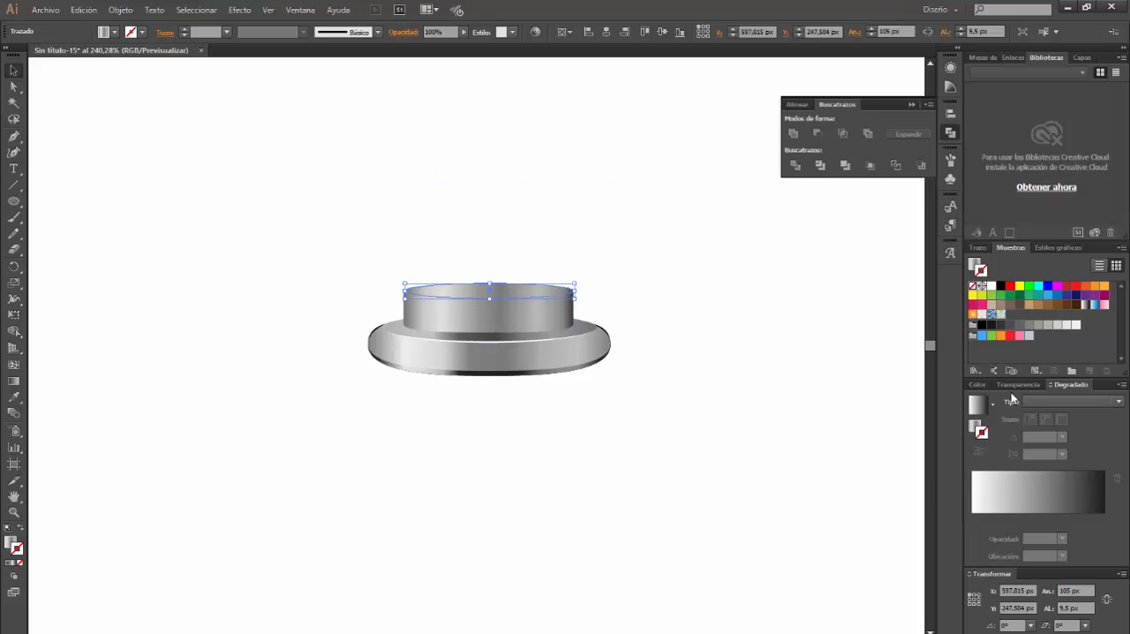
# Give the lid ellipse a linear gradient reduced to two stops, with the first stop at 0%
pyautogui.click(978, 408)
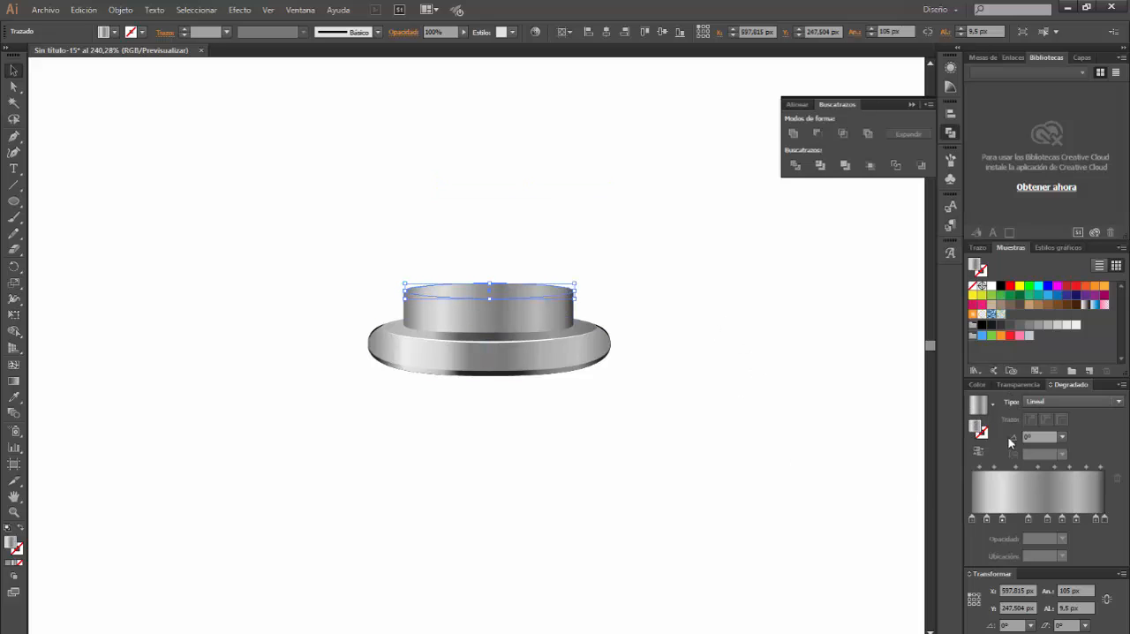
pyautogui.click(1052, 401)
pyautogui.click(1047, 416)
pyautogui.click(973, 519)
pyautogui.click(1117, 478)
pyautogui.click(1117, 479)
pyautogui.click(1118, 478)
pyautogui.click(1117, 478)
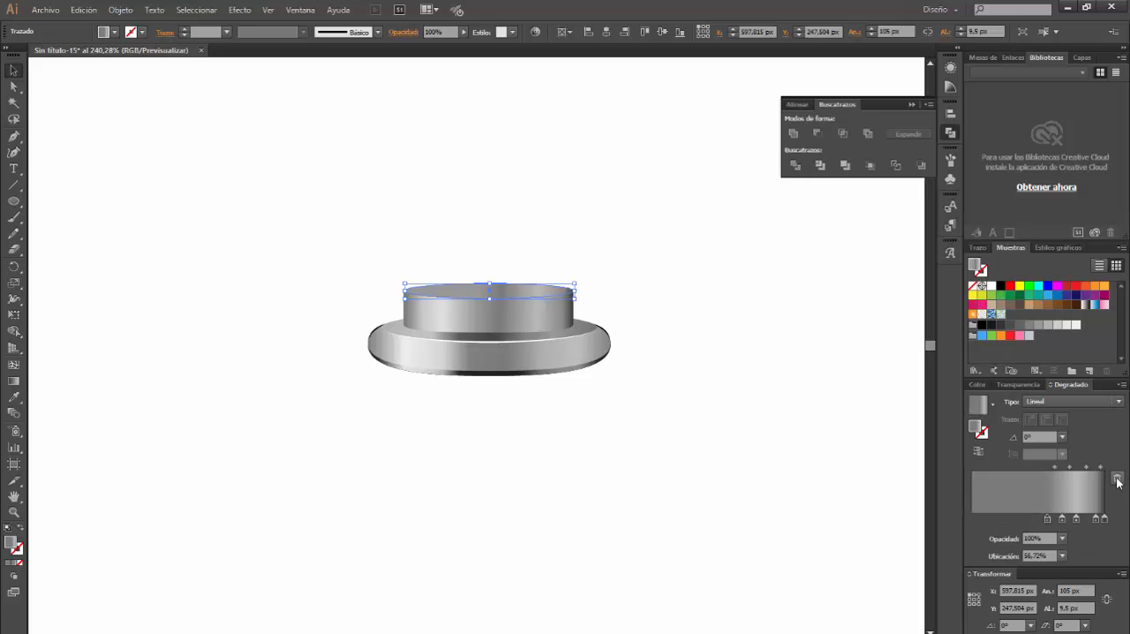
pyautogui.click(1116, 478)
pyautogui.click(1116, 479)
pyautogui.click(1116, 479)
pyautogui.moveTo(1096, 520); pyautogui.dragTo(960, 518)
# Set the colour of the lid gradient's first stop to RGB 201, 201, 201
pyautogui.doubleClick(971, 517)
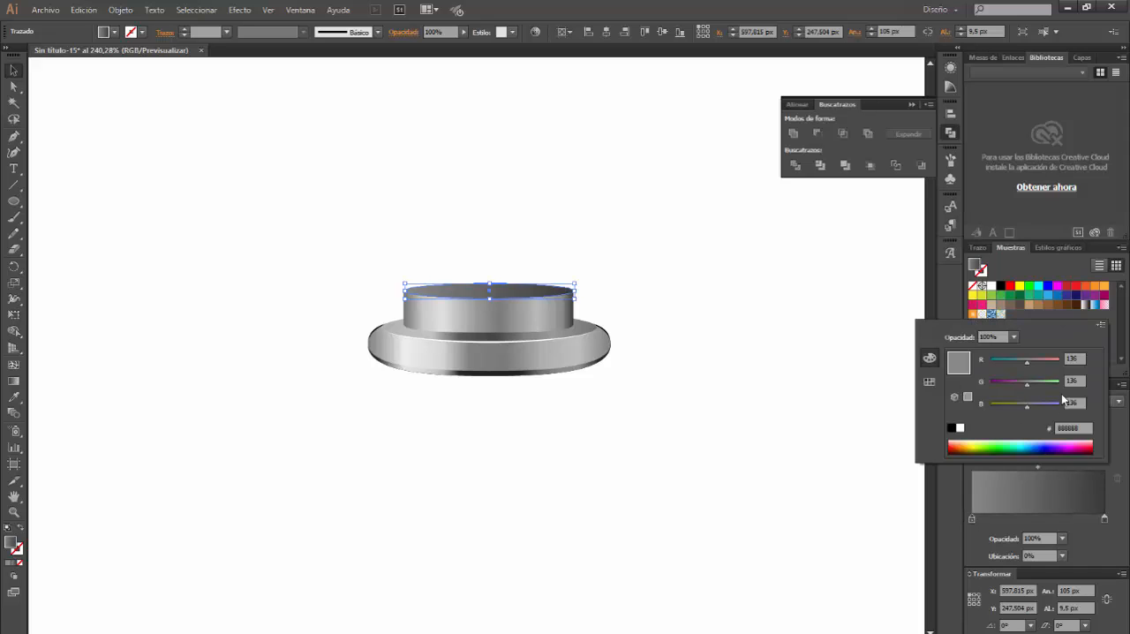
pyautogui.click(1072, 359)
pyautogui.write('201')
pyautogui.press('Tab')
pyautogui.write('201')
pyautogui.press('Tab')
pyautogui.write('201')
pyautogui.press('Return')
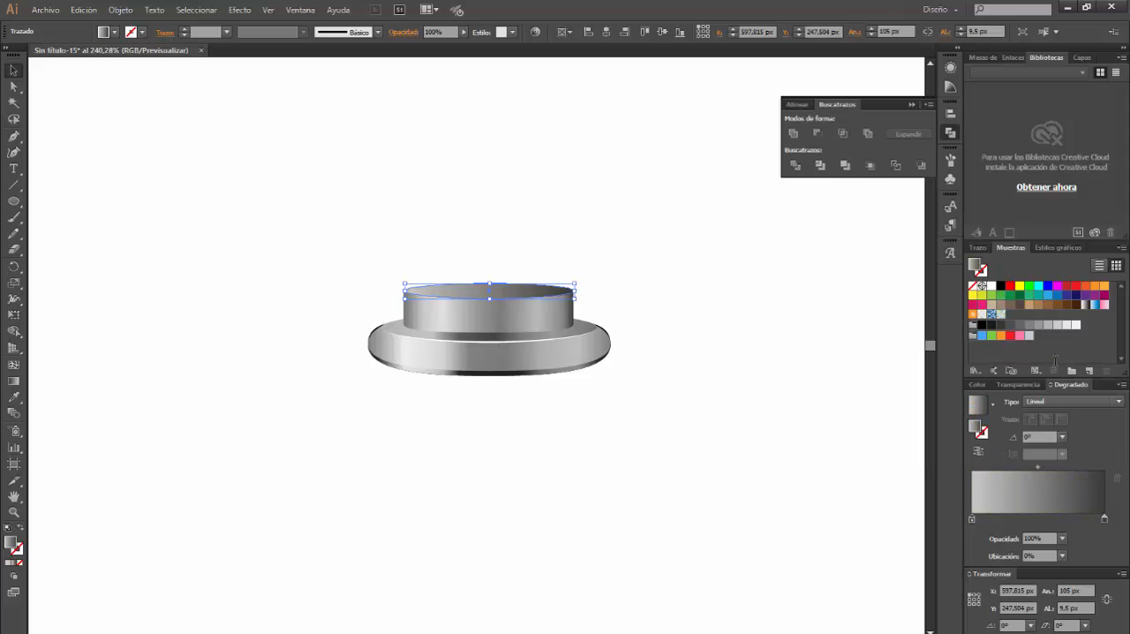
# Set the lid gradient's last stop to RGB 149, 149, 149 and the gradient angle to 90°
pyautogui.doubleClick(1104, 518)
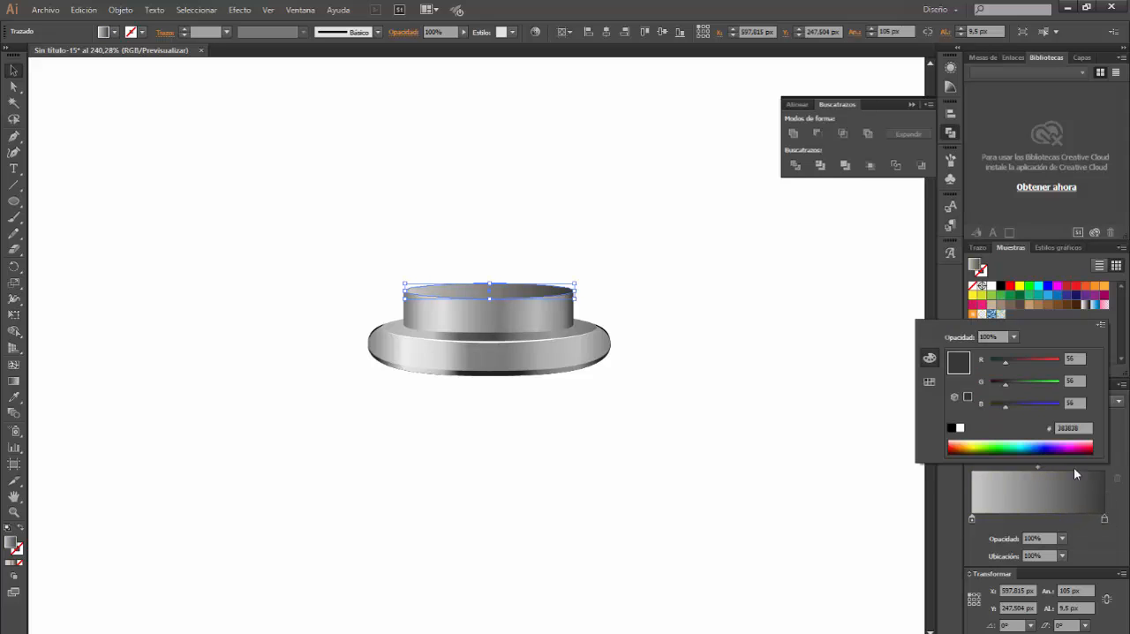
pyautogui.click(1077, 359)
pyautogui.write('149')
pyautogui.press('Tab')
pyautogui.write('149')
pyautogui.press('Tab')
pyautogui.write('14')
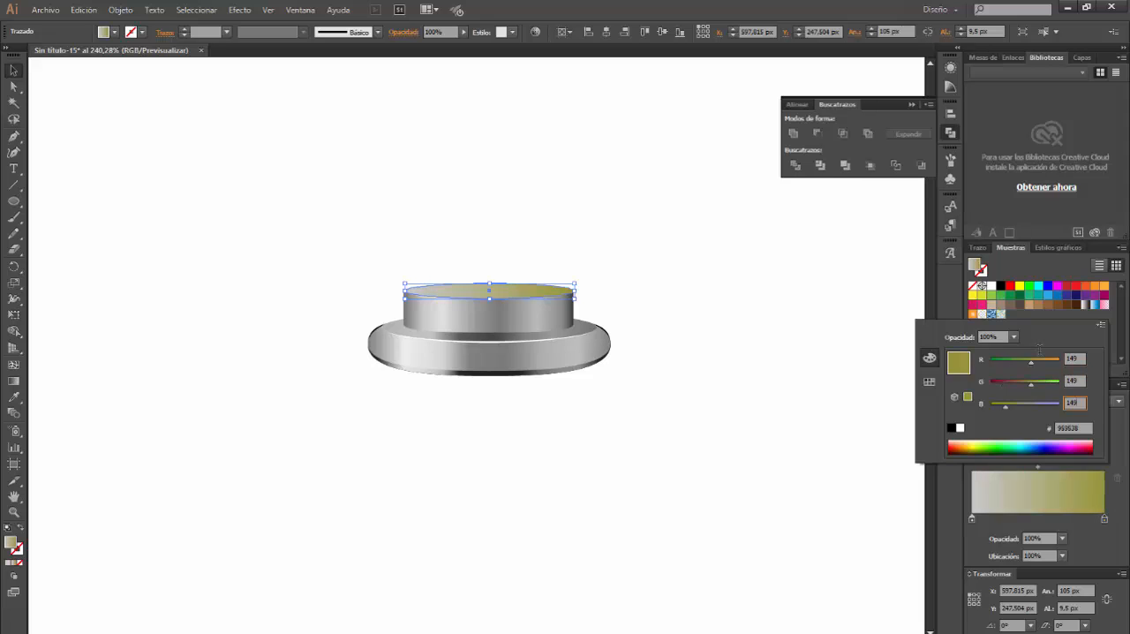
pyautogui.write('9')
pyautogui.press('Return')
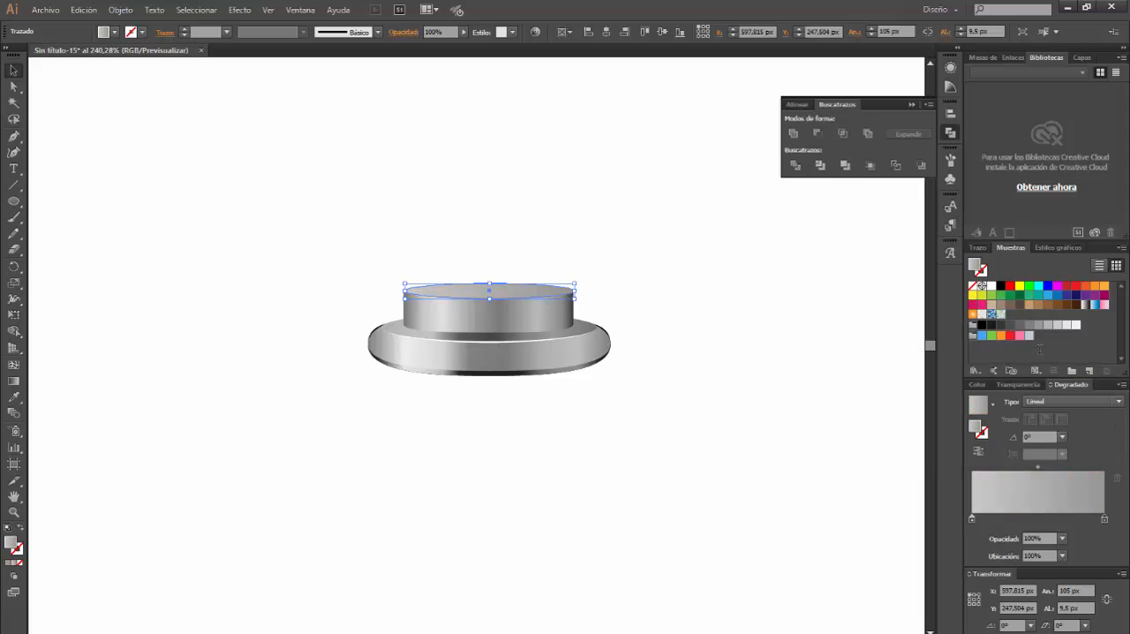
pyautogui.click(1062, 436)
pyautogui.click(1082, 239)
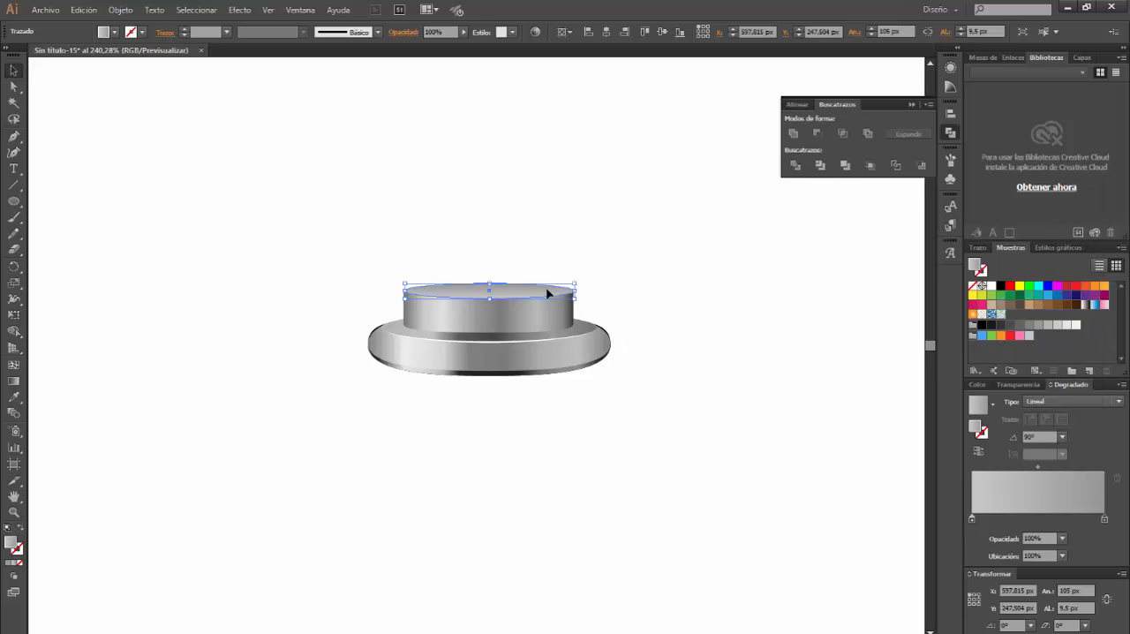
# Make a white edge highlight from a duplicate of the lid ellipse behind it, lowering the duplicate's bottom anchor 1 px
pyautogui.hotkey('ctrl', 'c')
pyautogui.hotkey('ctrl', 'f')
pyautogui.click(14, 88)
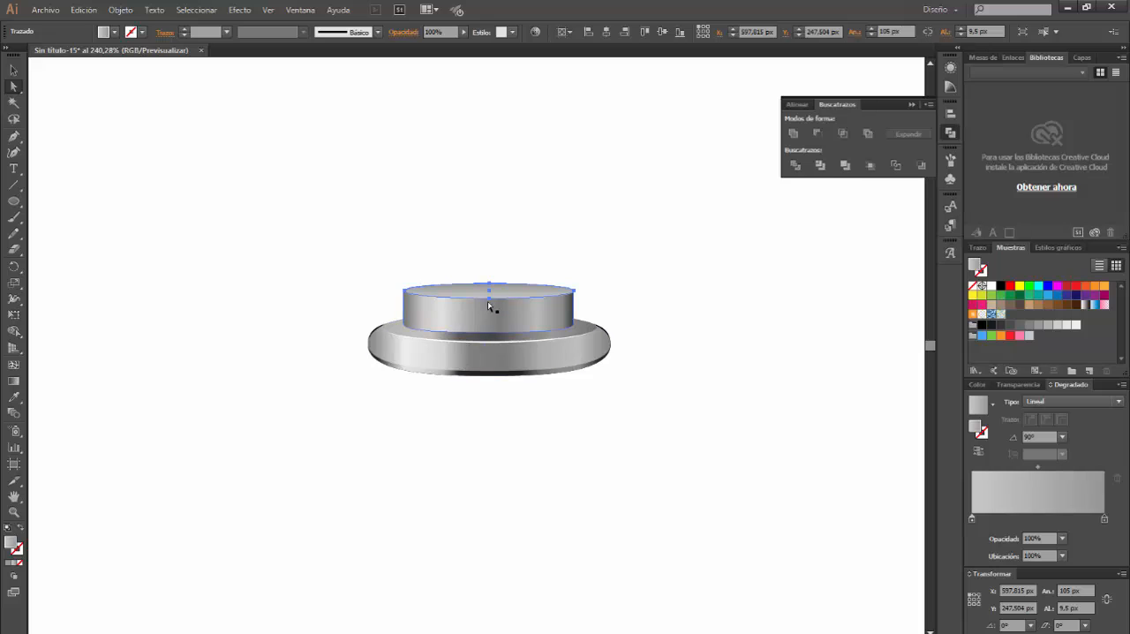
pyautogui.click(490, 298)
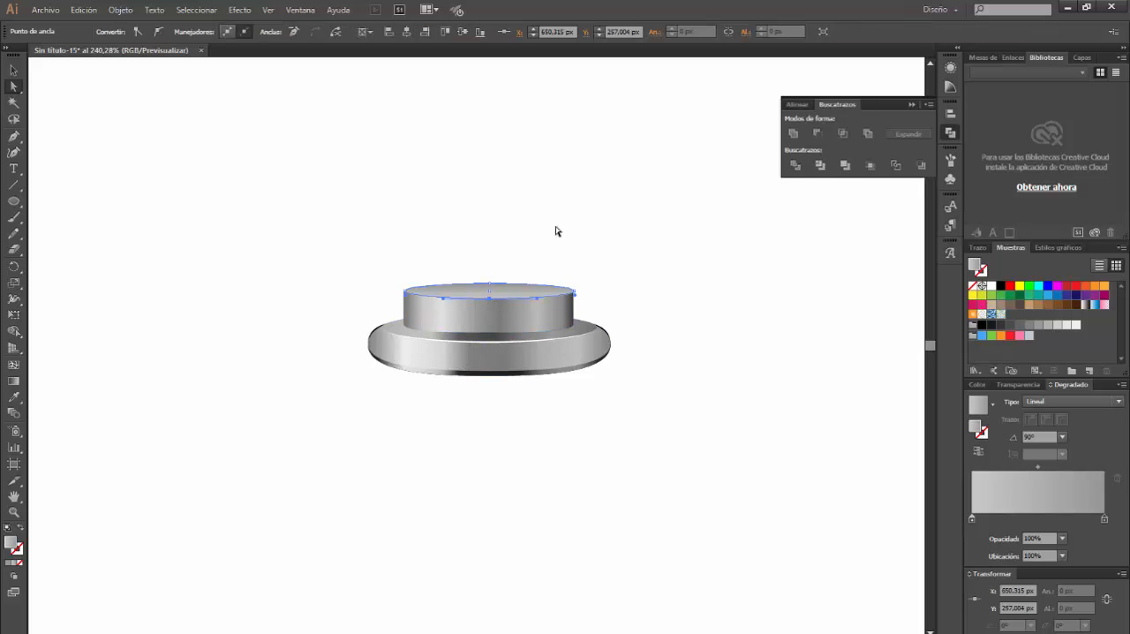
pyautogui.press('Down')
pyautogui.click(991, 285)
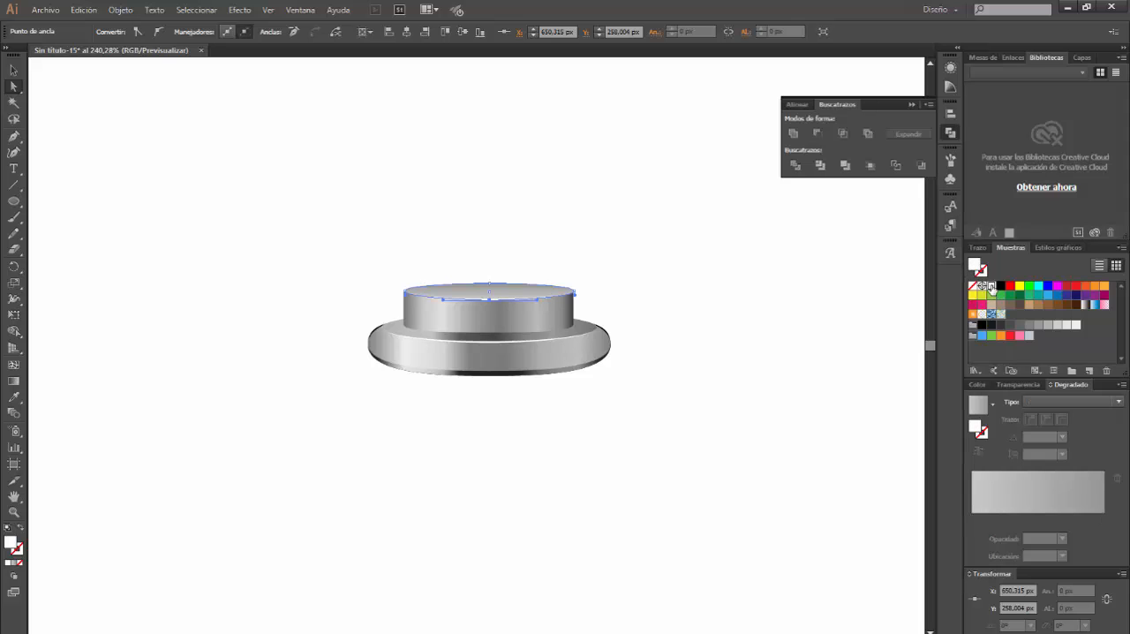
pyautogui.click(709, 395)
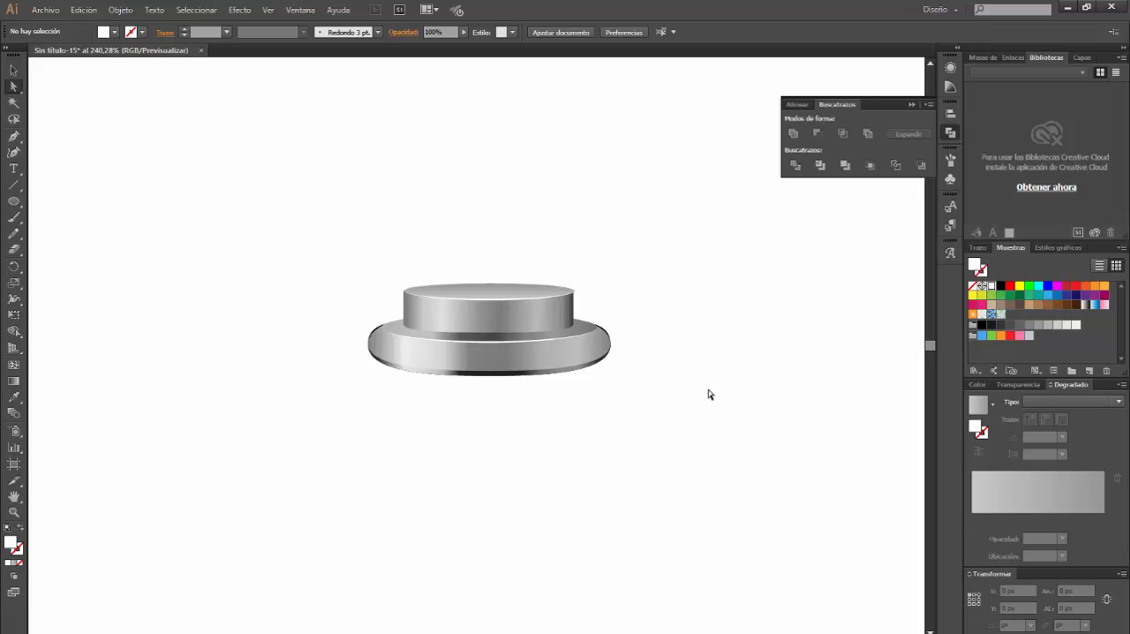
# Duplicate the upper band together with its lid and highlight about 25 px higher, and group the copy
pyautogui.press('v')
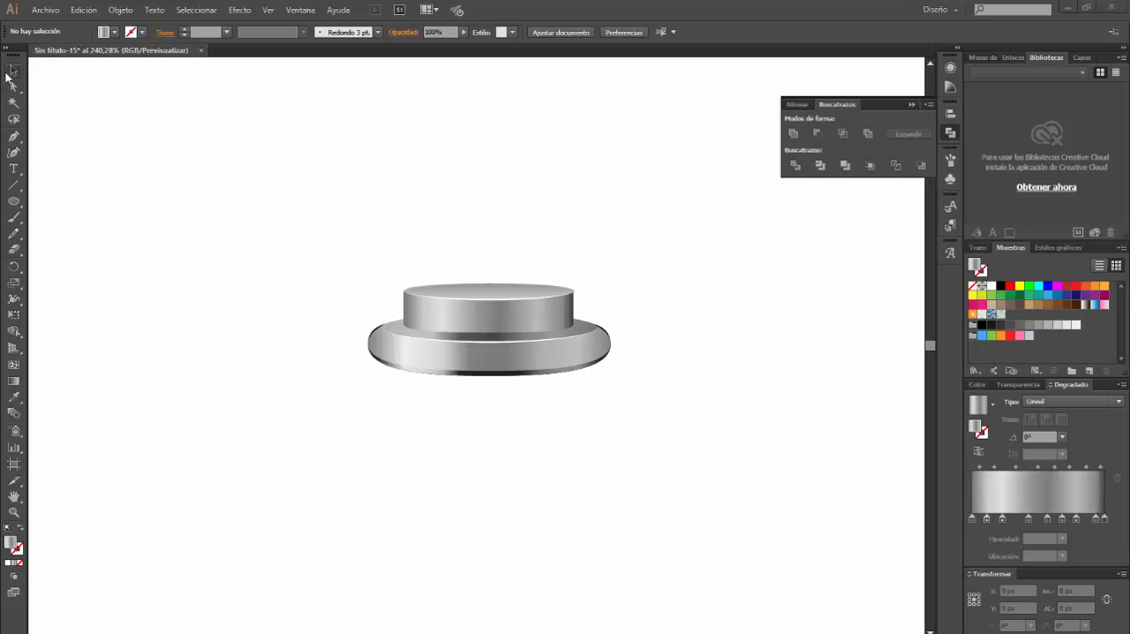
pyautogui.moveTo(374, 247); pyautogui.dragTo(609, 303)
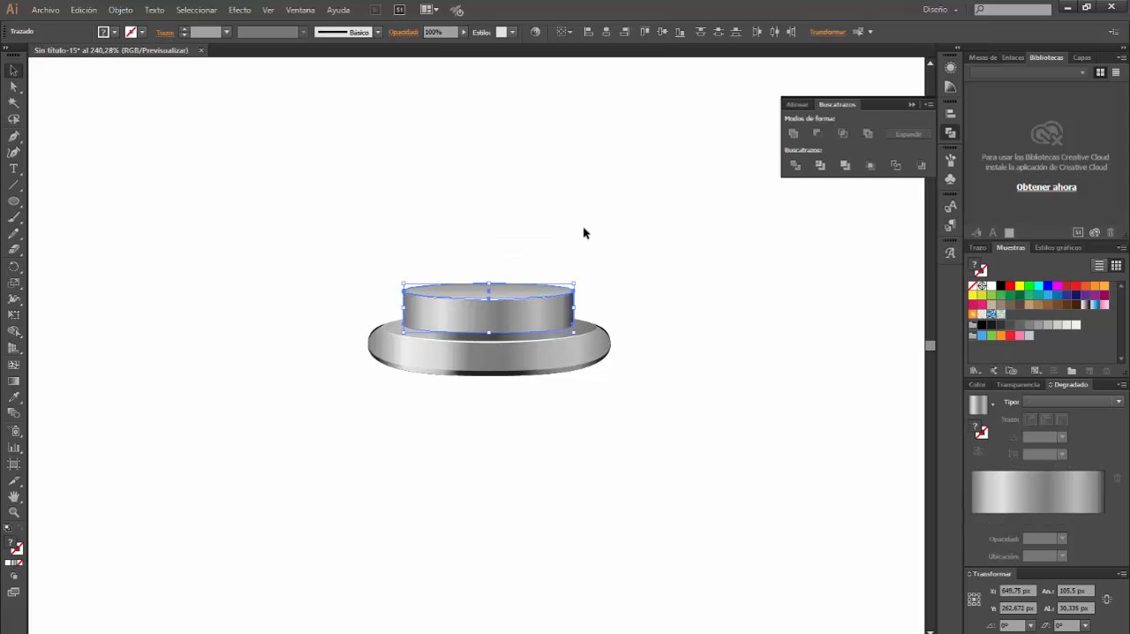
pyautogui.hotkey('ctrl', 'c')
pyautogui.hotkey('ctrl', 'f')
pyautogui.moveTo(542, 309); pyautogui.dragTo(543, 278)
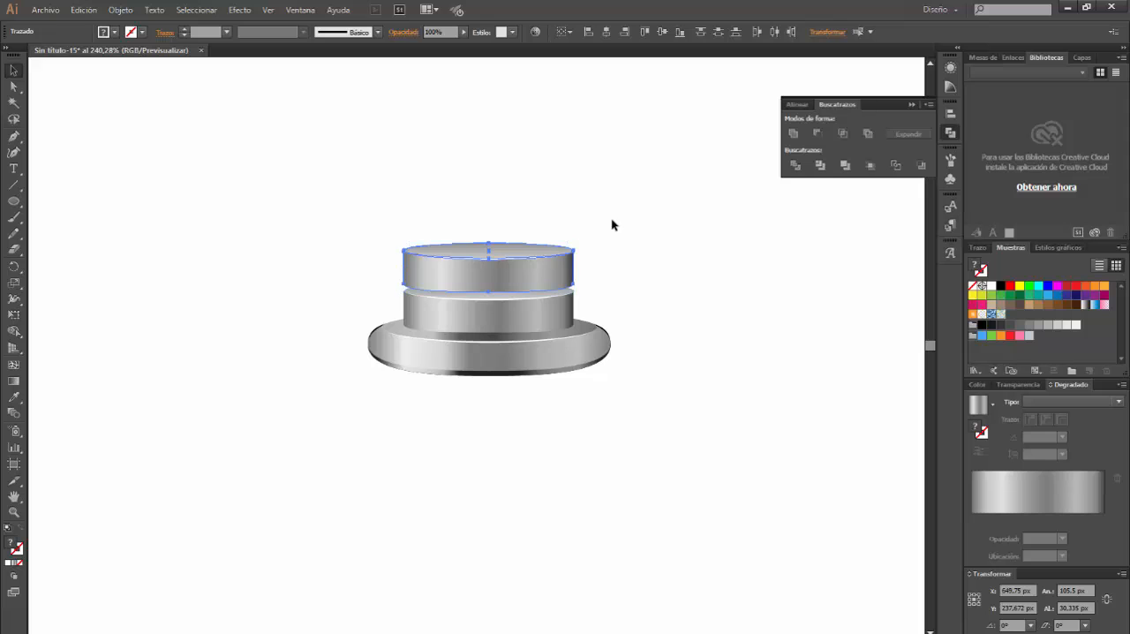
pyautogui.hotkey('ctrl', 'g')
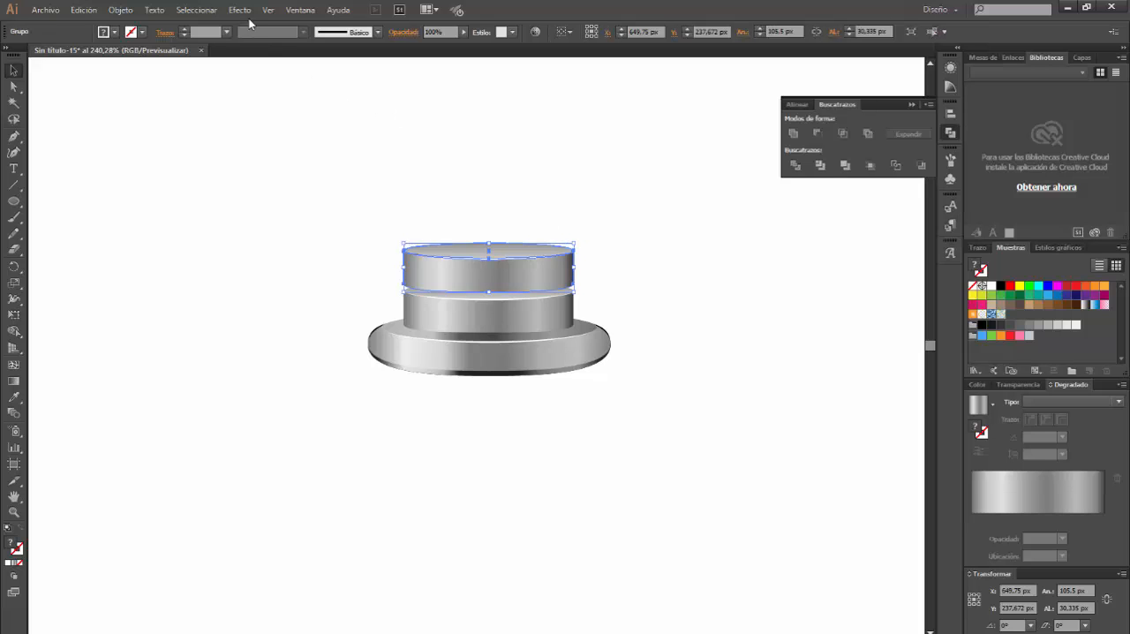
# Scale the grouped copy non-uniformly to 80% horizontally
pyautogui.click(120, 9)
pyautogui.moveTo(300, 24)
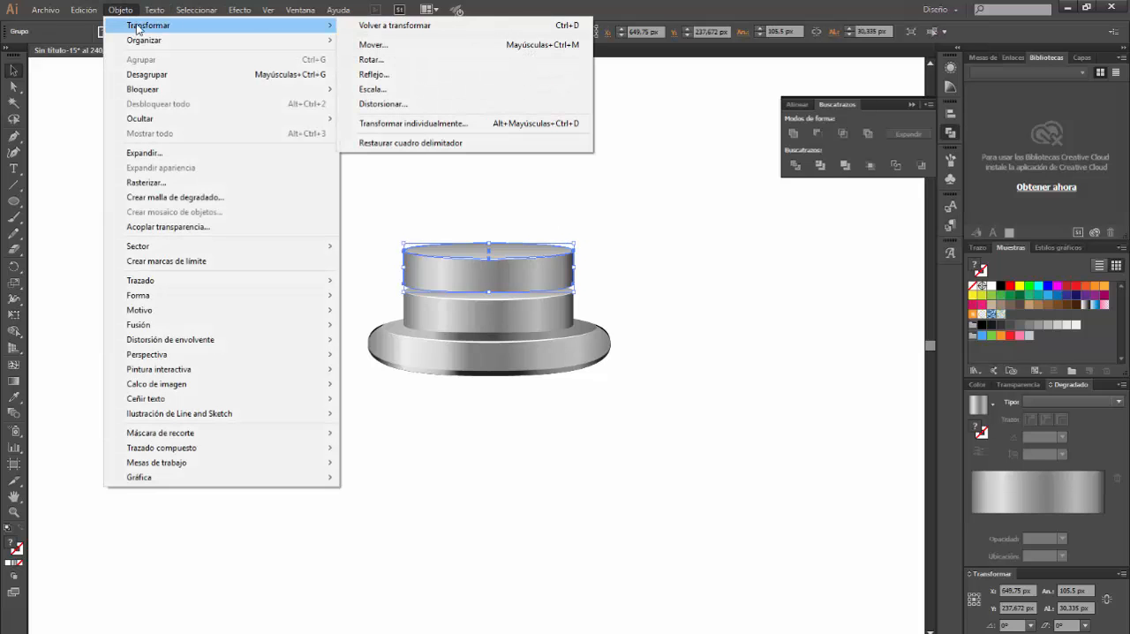
pyautogui.click(397, 89)
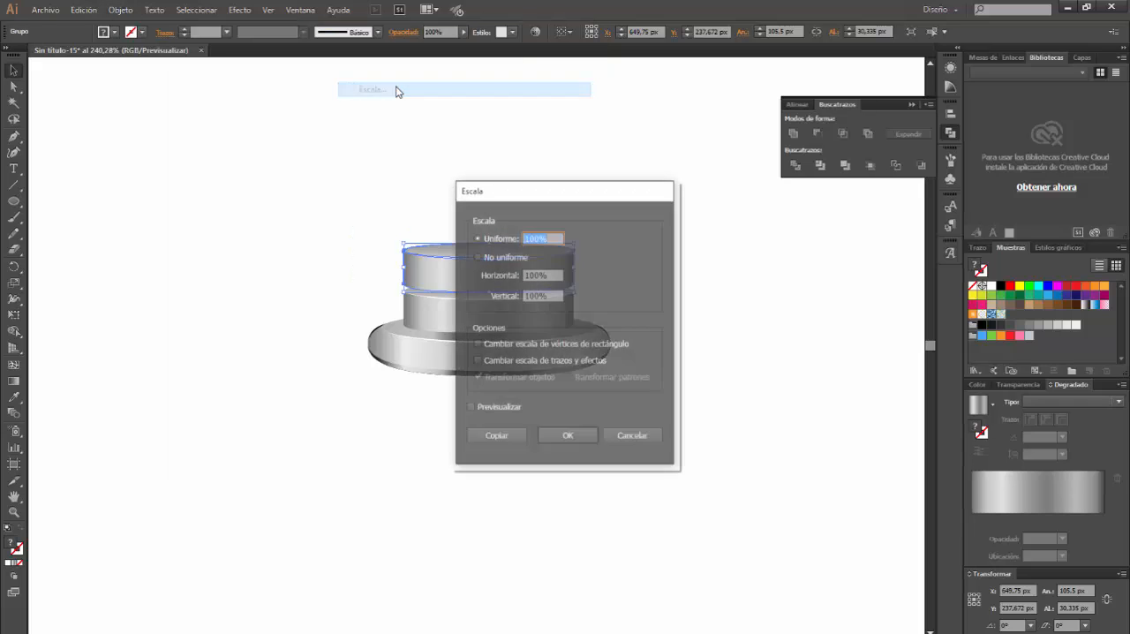
pyautogui.moveTo(575, 194); pyautogui.dragTo(758, 224)
pyautogui.click(660, 286)
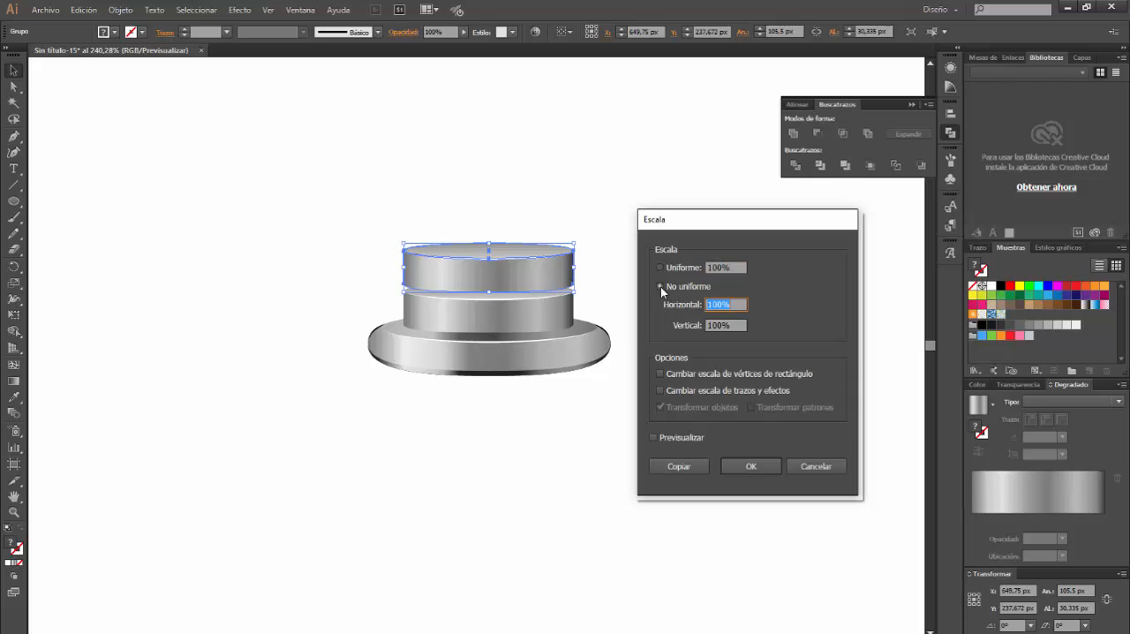
pyautogui.click(717, 305)
pyautogui.doubleClick(710, 305)
pyautogui.write('80')
pyautogui.press('Return')
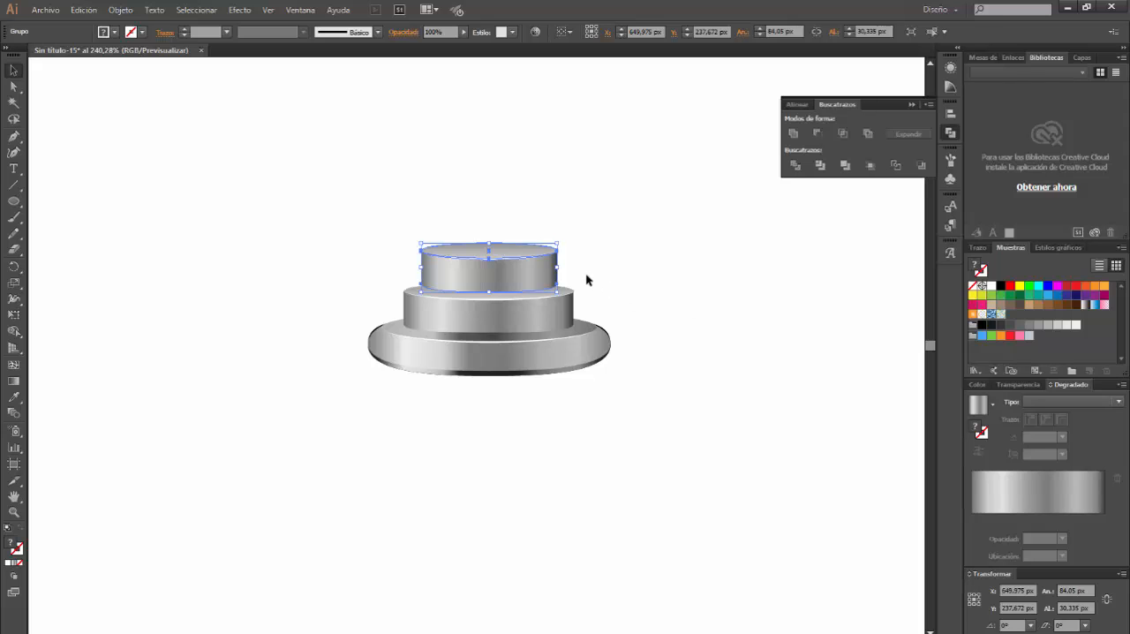
# Raise the narrow group about 23 px and stretch its body down to 55 px high so it rests on the band below
pyautogui.moveTo(522, 274); pyautogui.dragTo(524, 237)
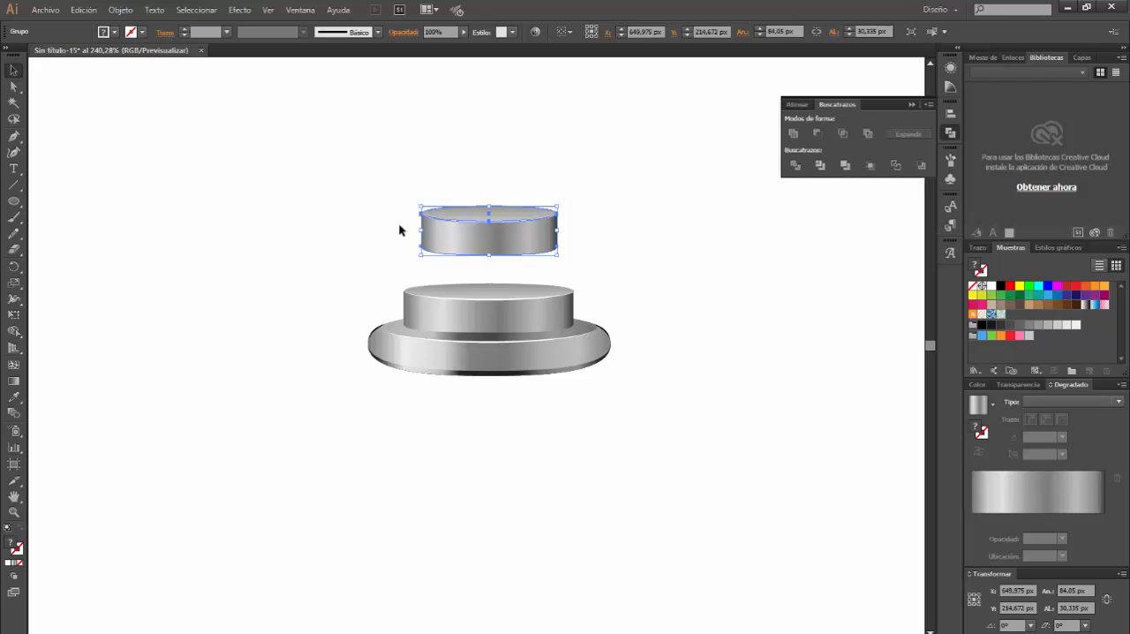
pyautogui.click(13, 86)
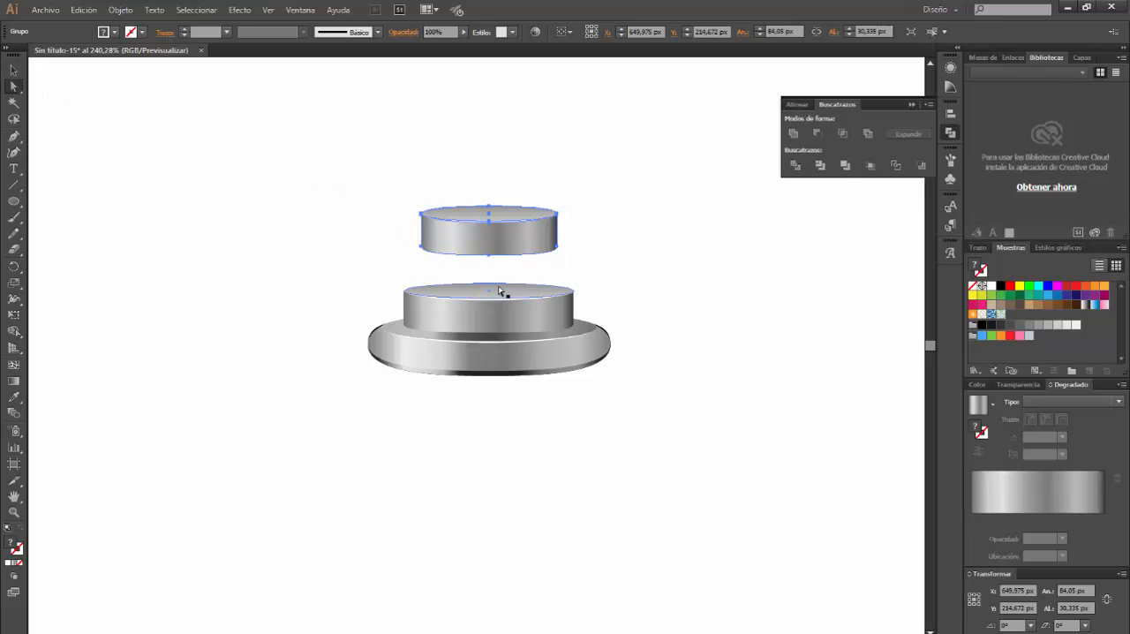
pyautogui.click(427, 253)
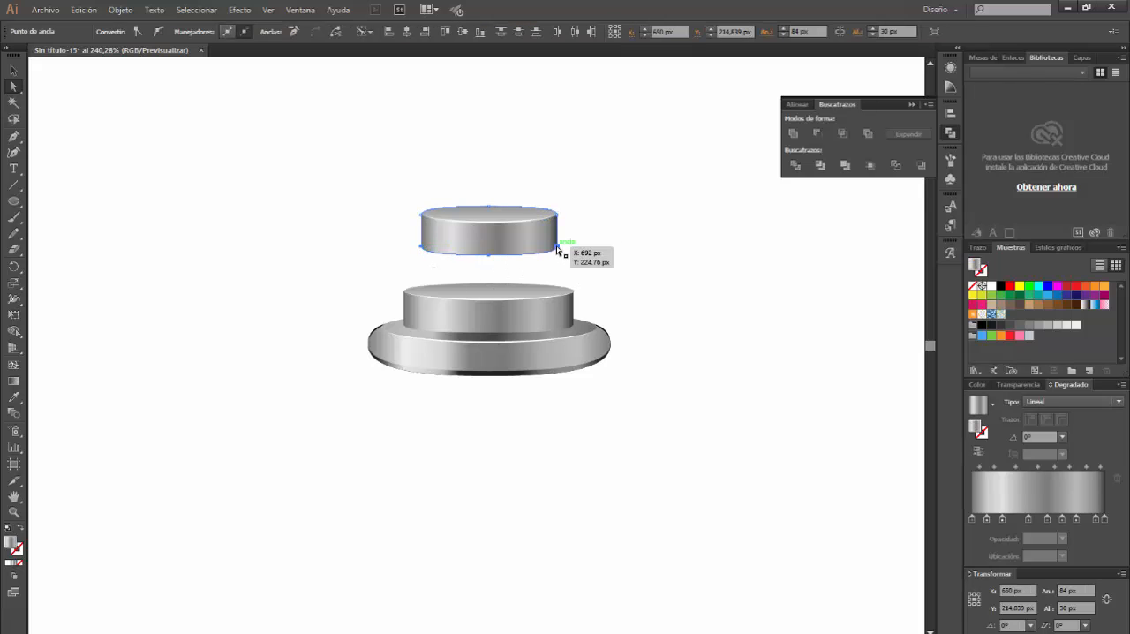
pyautogui.moveTo(558, 252); pyautogui.dragTo(554, 288)
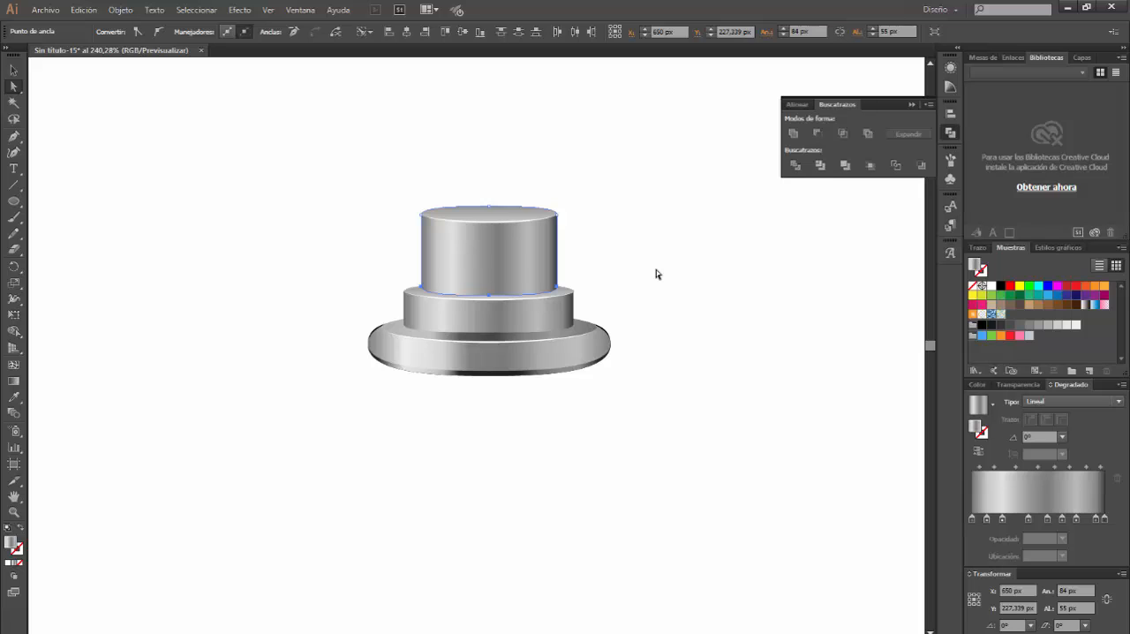
pyautogui.click(656, 274)
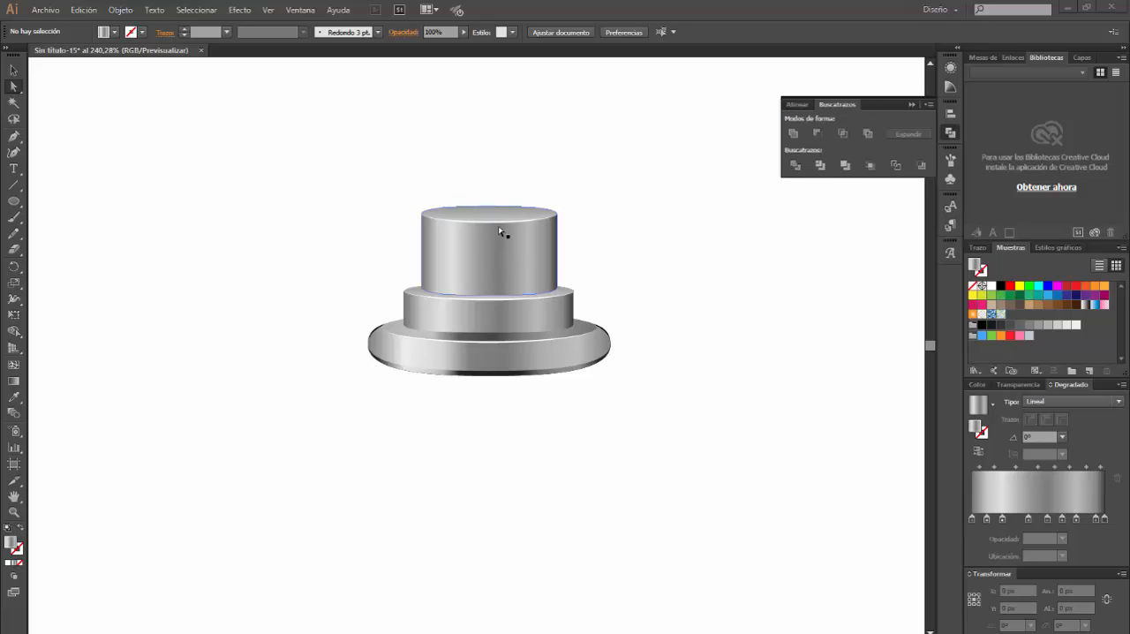
# Draw a 19 × 19 px circle in the empty space beside the metal cap
pyautogui.click(16, 204)
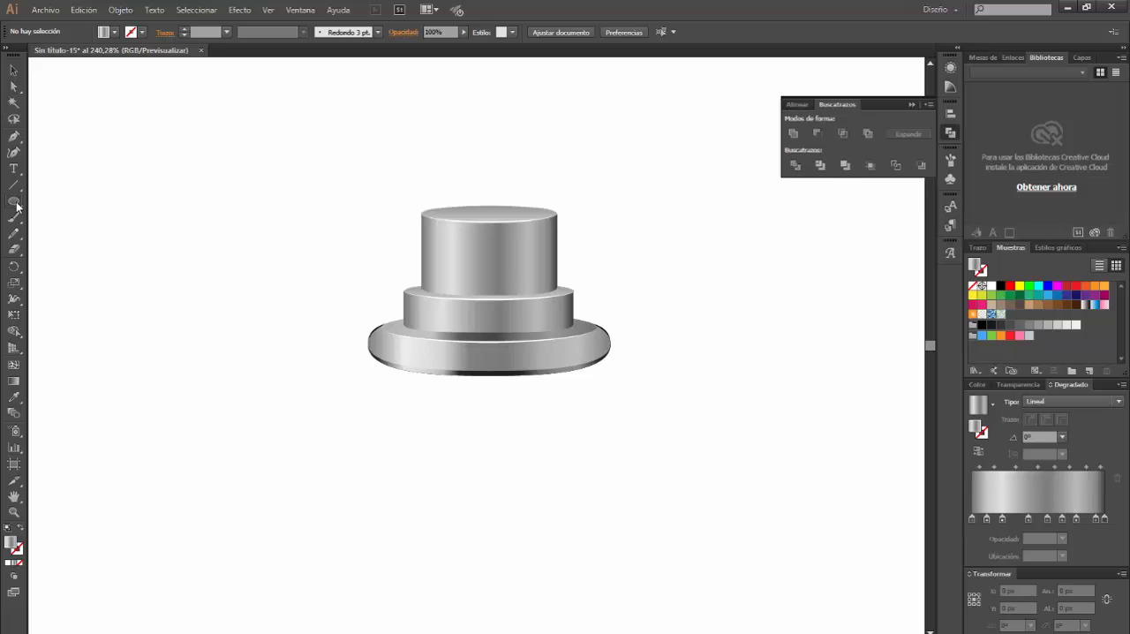
pyautogui.click(675, 326)
pyautogui.click(406, 226)
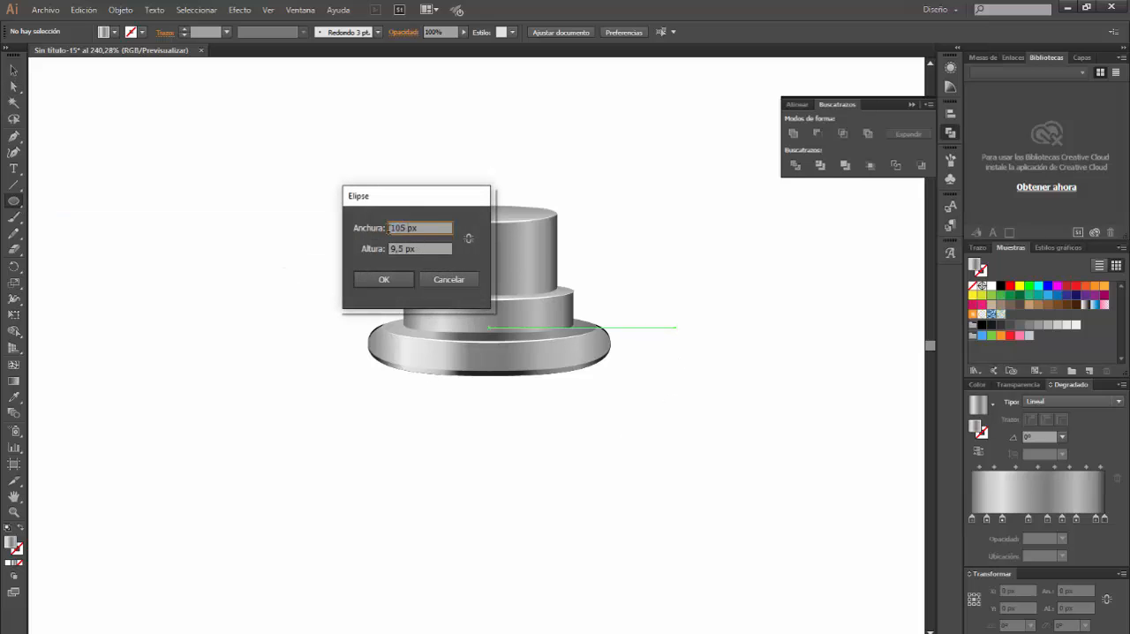
pyautogui.doubleClick(389, 227)
pyautogui.write('19')
pyautogui.press('Tab')
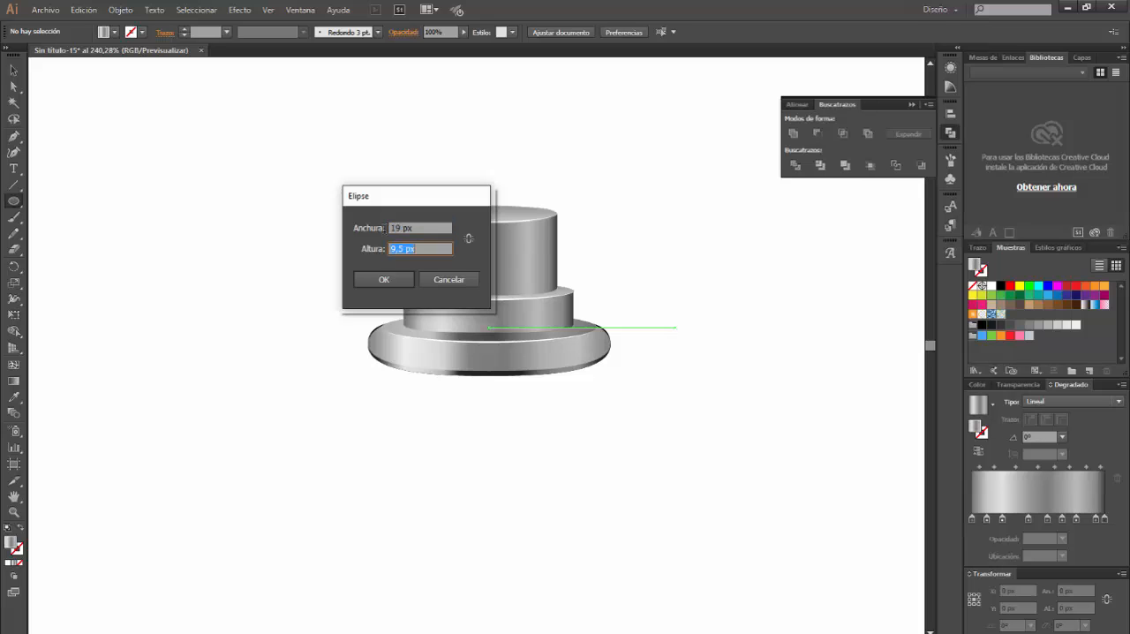
pyautogui.write('19')
pyautogui.press('Return')
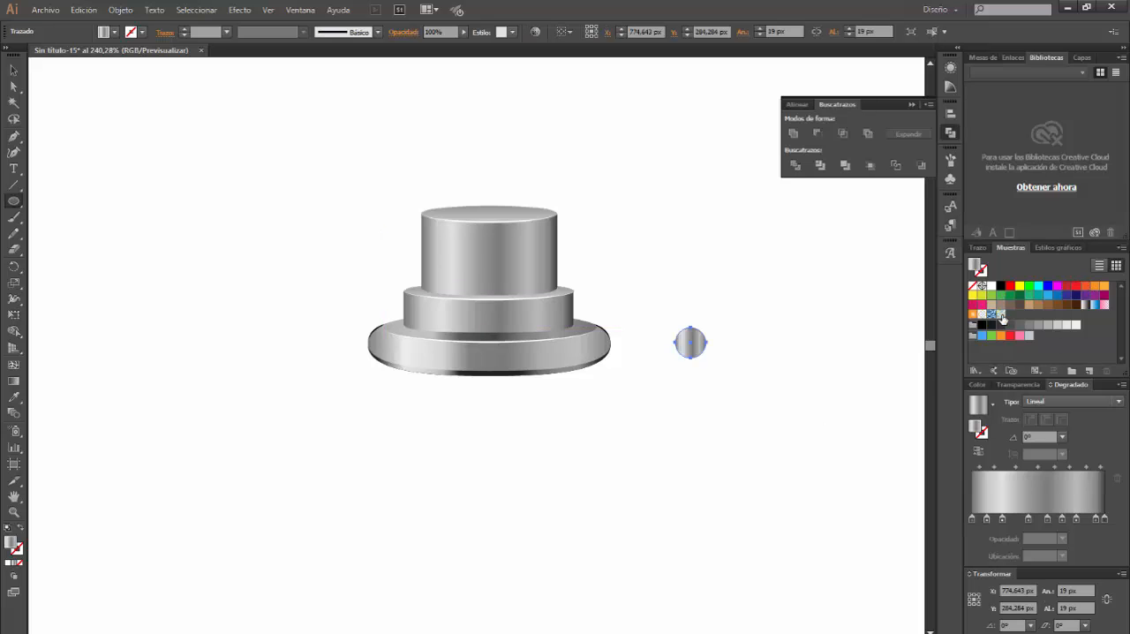
# Fill the circle with a linear gradient at a 90° angle
pyautogui.click(1000, 285)
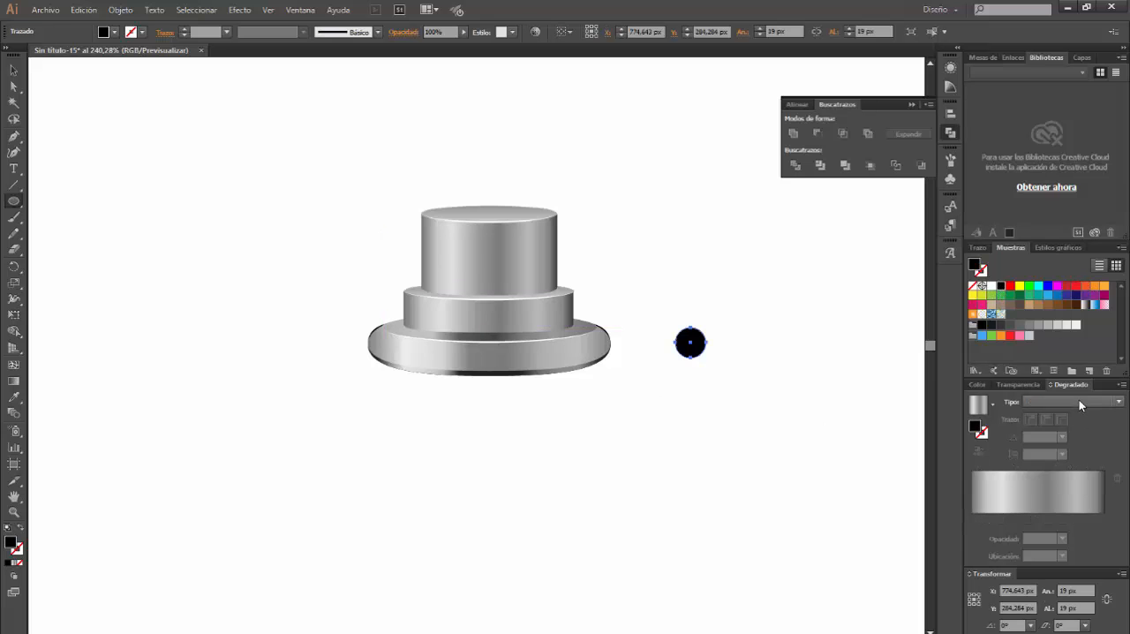
pyautogui.click(1078, 399)
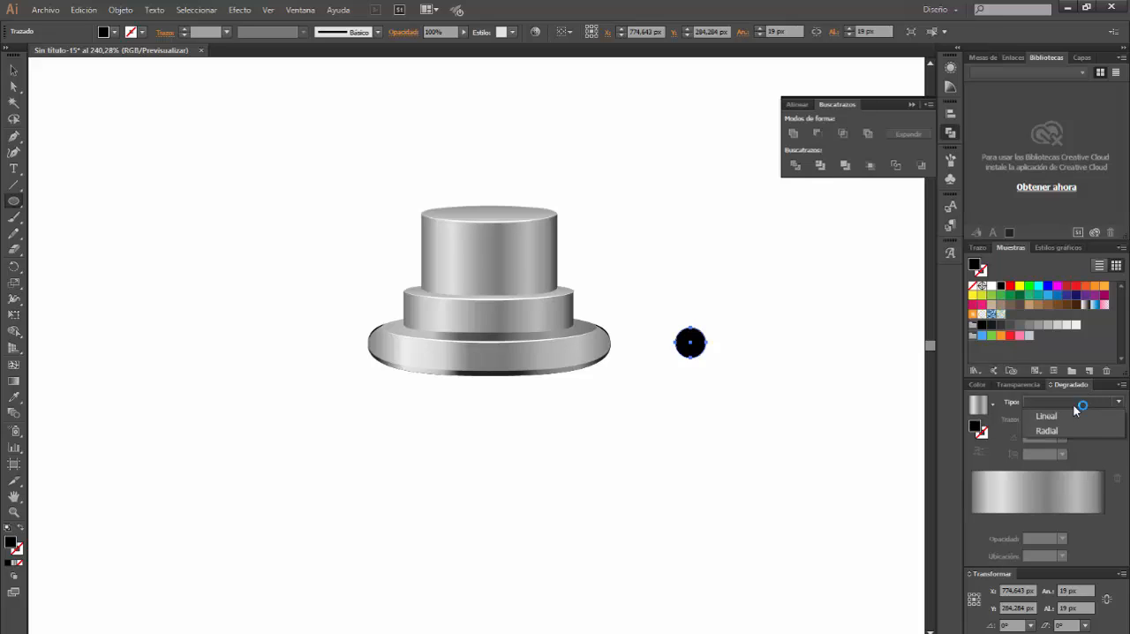
pyautogui.click(1062, 415)
pyautogui.doubleClick(1049, 437)
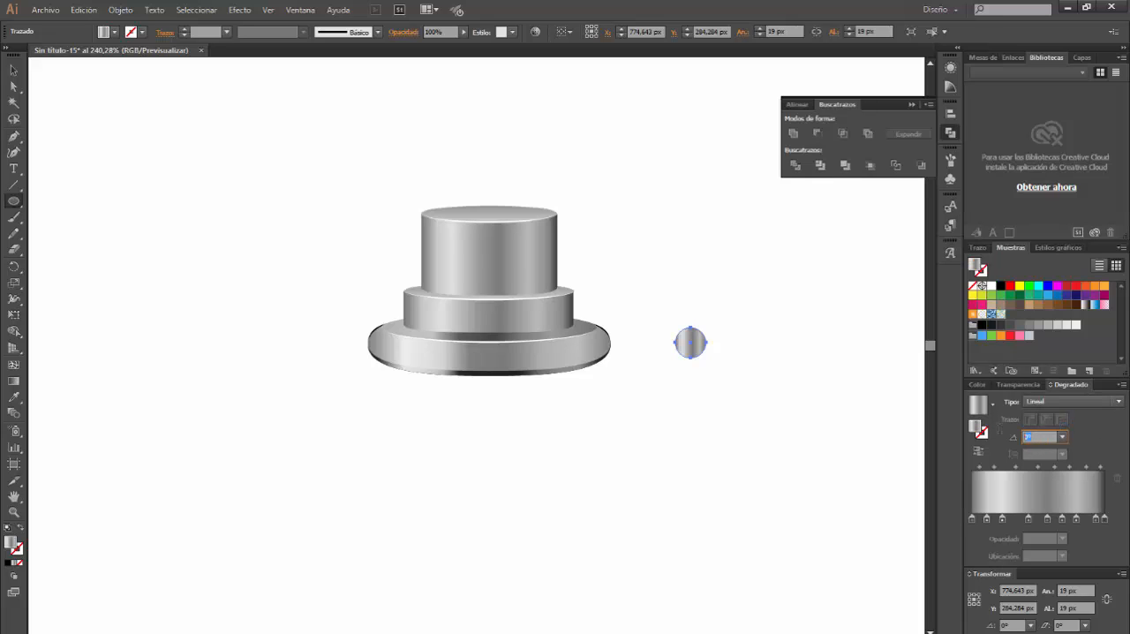
pyautogui.press('Return')
# Remove the circle gradient's extra stops, keeping only the last two, and move the lighter one to location 0%
pyautogui.click(1089, 491)
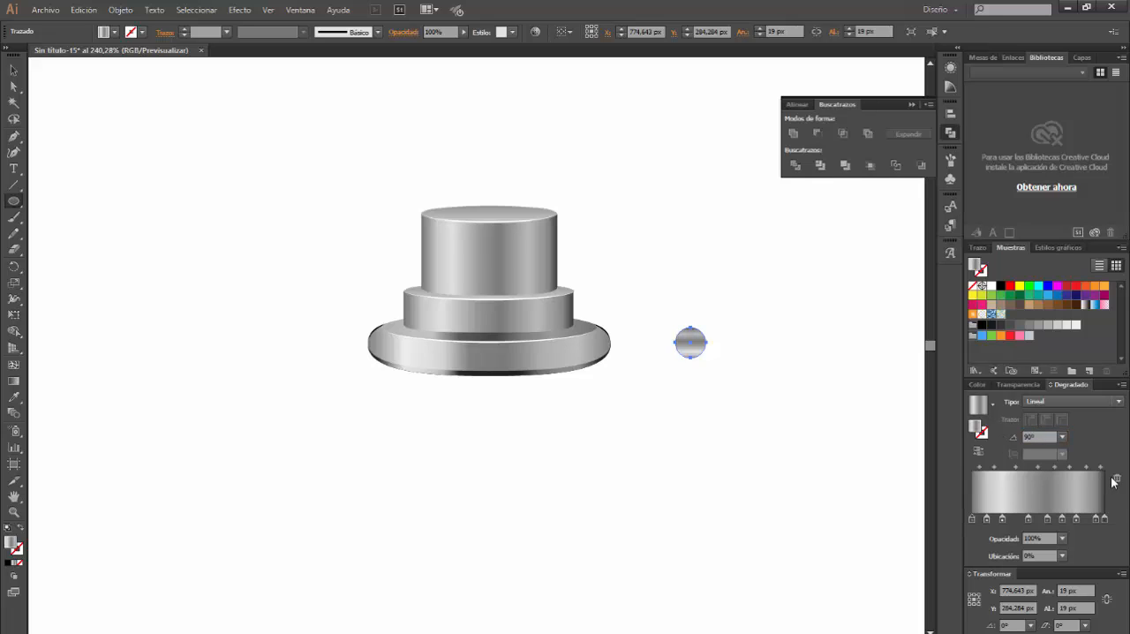
pyautogui.click(1114, 478)
pyautogui.click(1114, 477)
pyautogui.click(1114, 477)
pyautogui.click(1114, 477)
pyautogui.click(1114, 477)
pyautogui.click(1114, 478)
pyautogui.click(1114, 477)
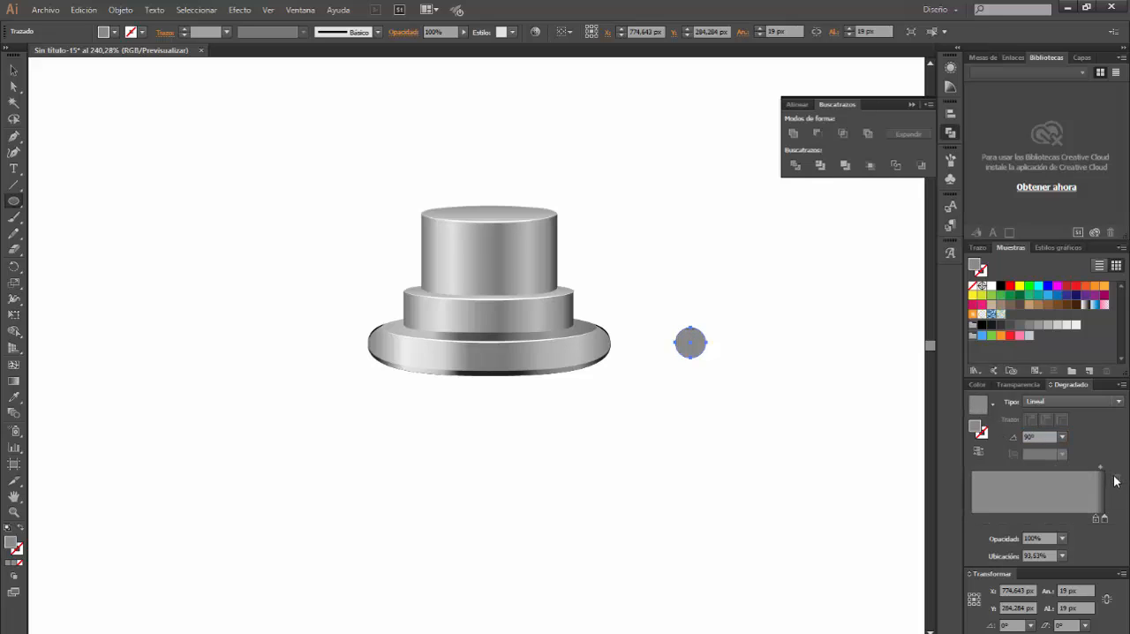
pyautogui.moveTo(1015, 521); pyautogui.dragTo(970, 521)
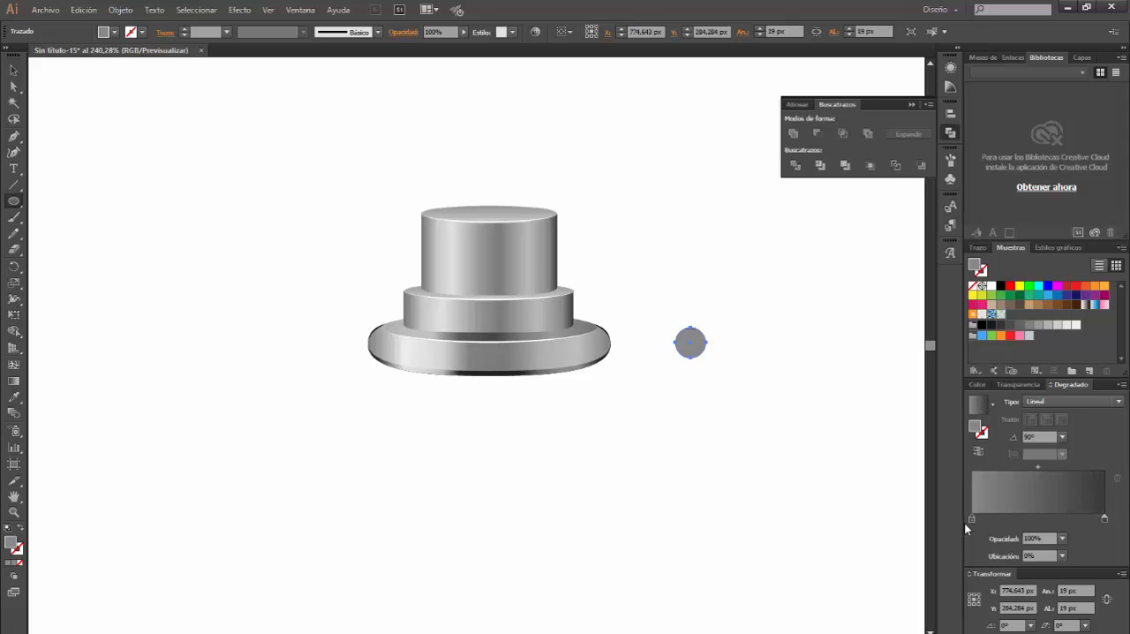
# Set the gradient's starting stop to dark grey, RGB 77, 77, 77
pyautogui.doubleClick(970, 518)
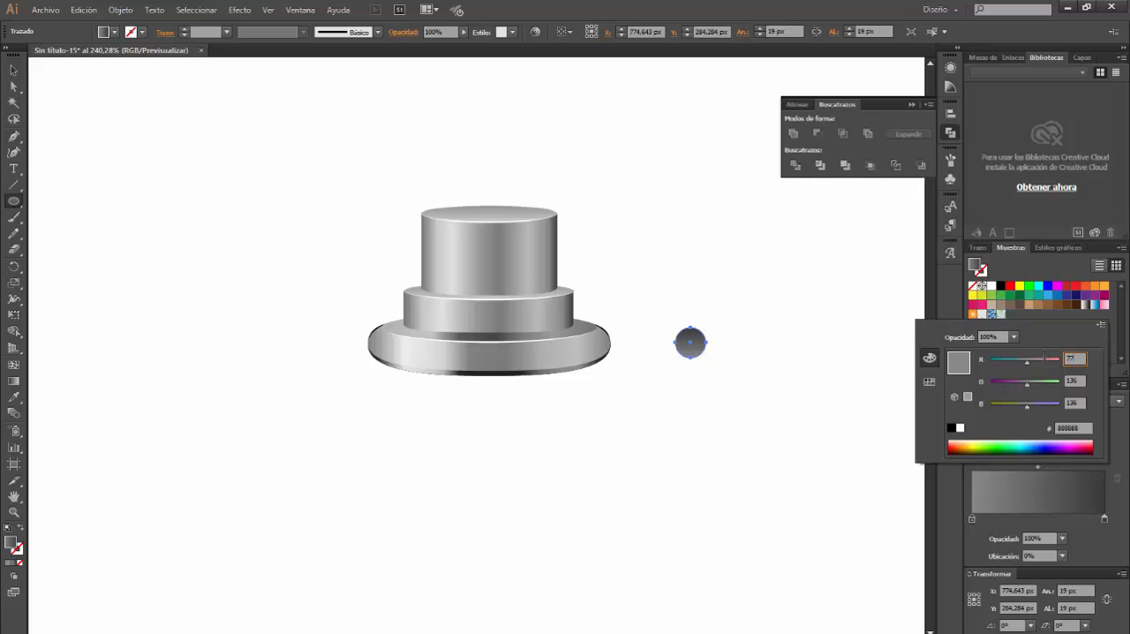
pyautogui.press('Tab')
pyautogui.write('77')
pyautogui.press('Tab')
pyautogui.write('7')
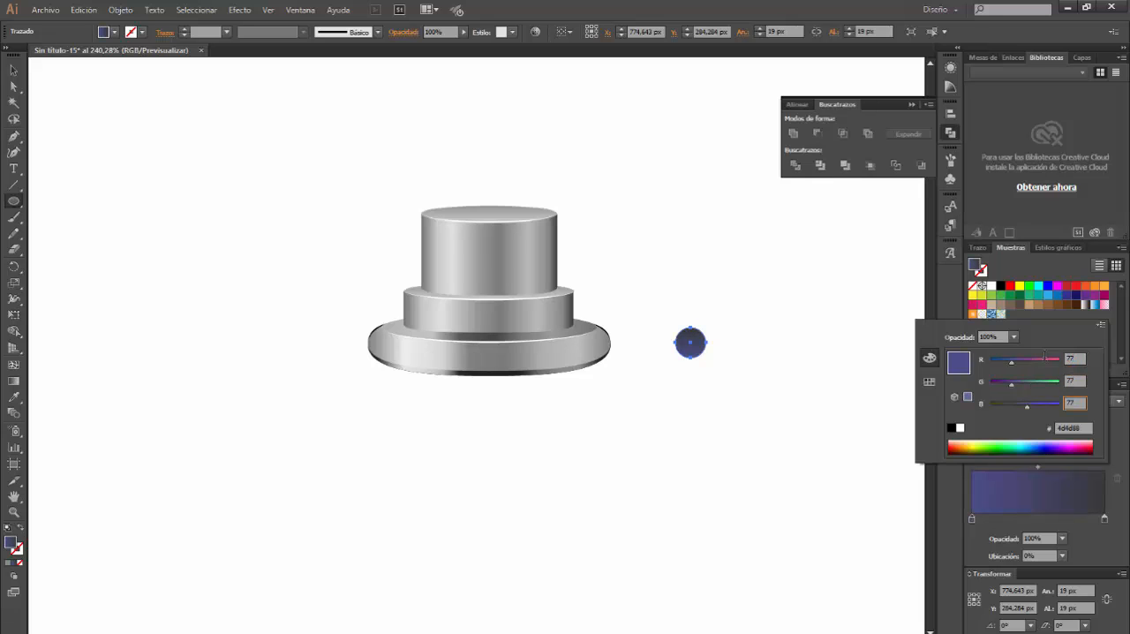
pyautogui.write('7')
pyautogui.press('Return')
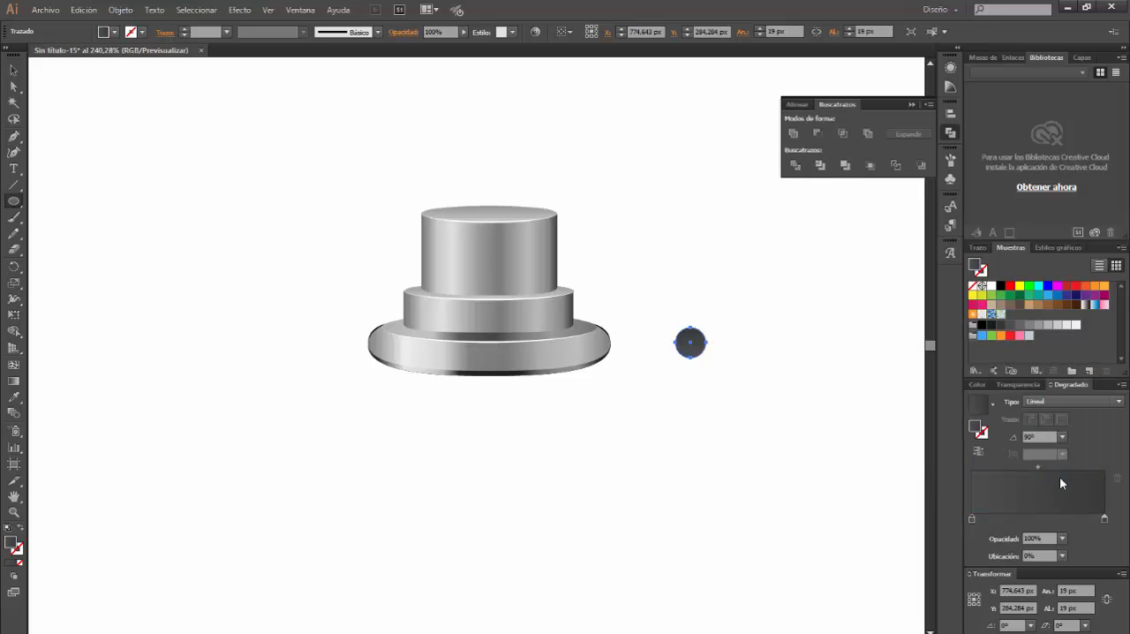
# Set the gradient's end stop to black, RGB 0, 0, 0
pyautogui.doubleClick(1105, 520)
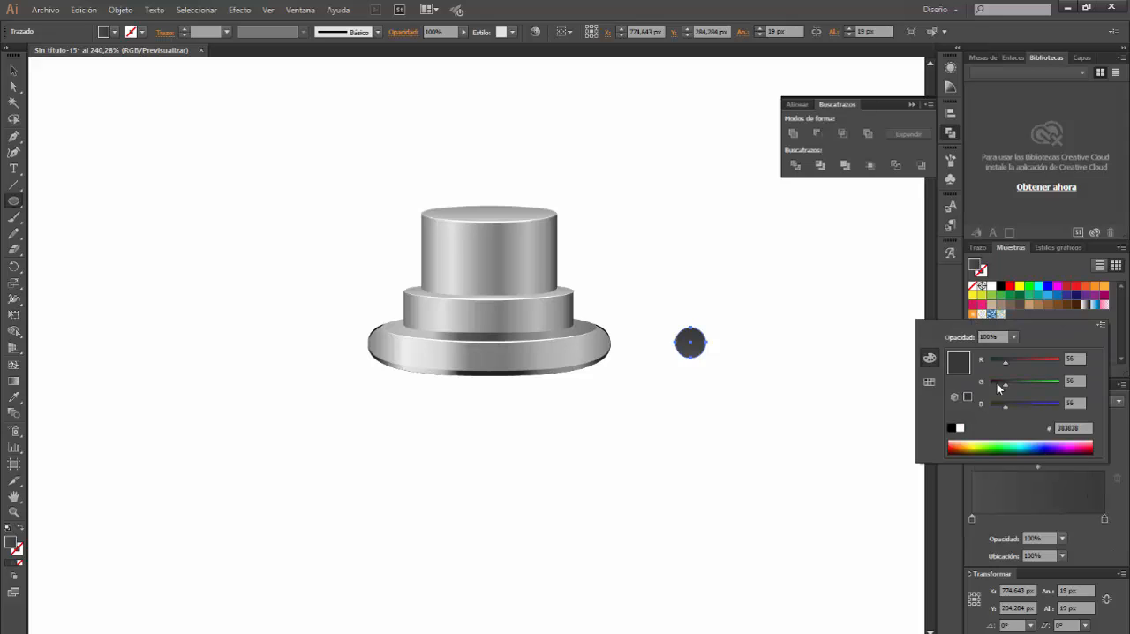
pyautogui.write('0')
pyautogui.press('Tab')
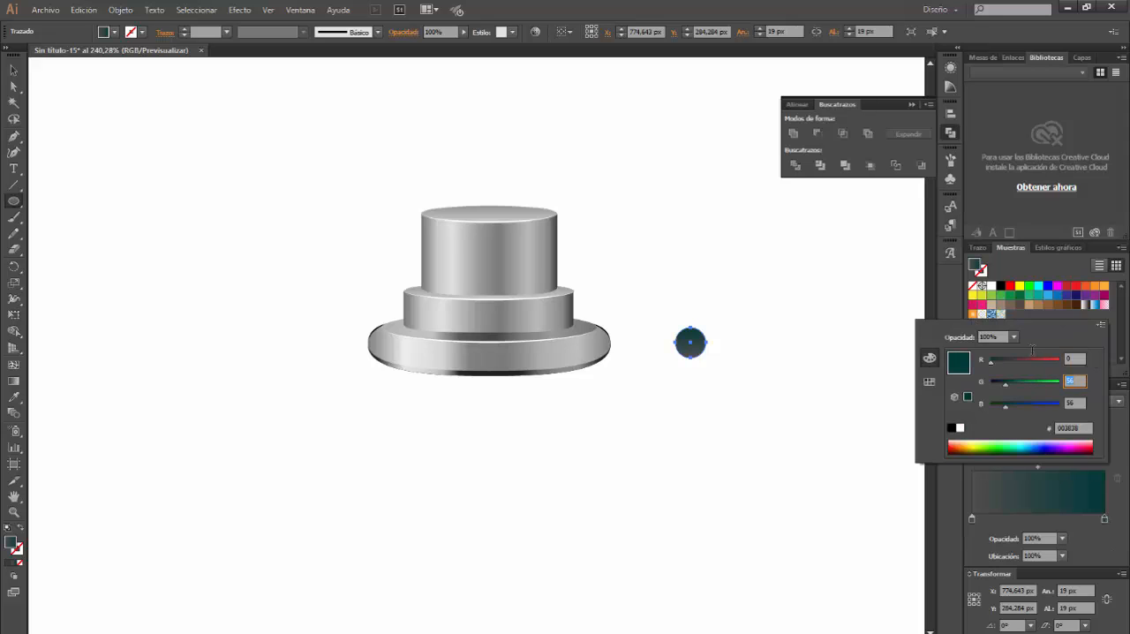
pyautogui.write('0')
pyautogui.press('Tab')
pyautogui.write('0')
pyautogui.press('Return')
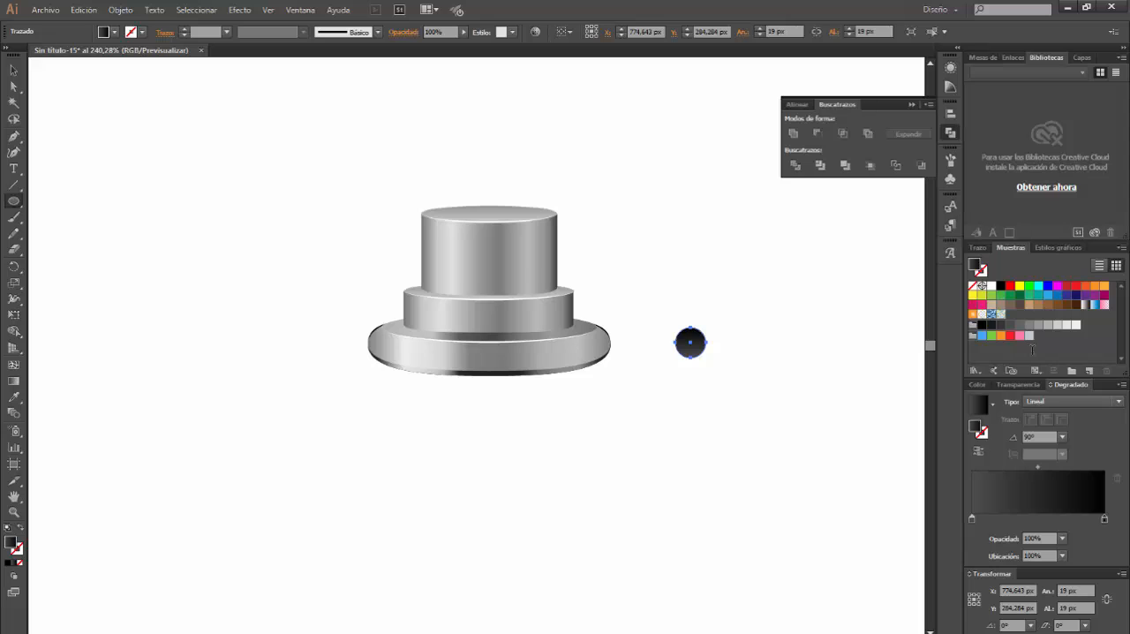
# Draw a 3.5 × 3.5 px circle below the dark circle and fill it with black
pyautogui.click(722, 433)
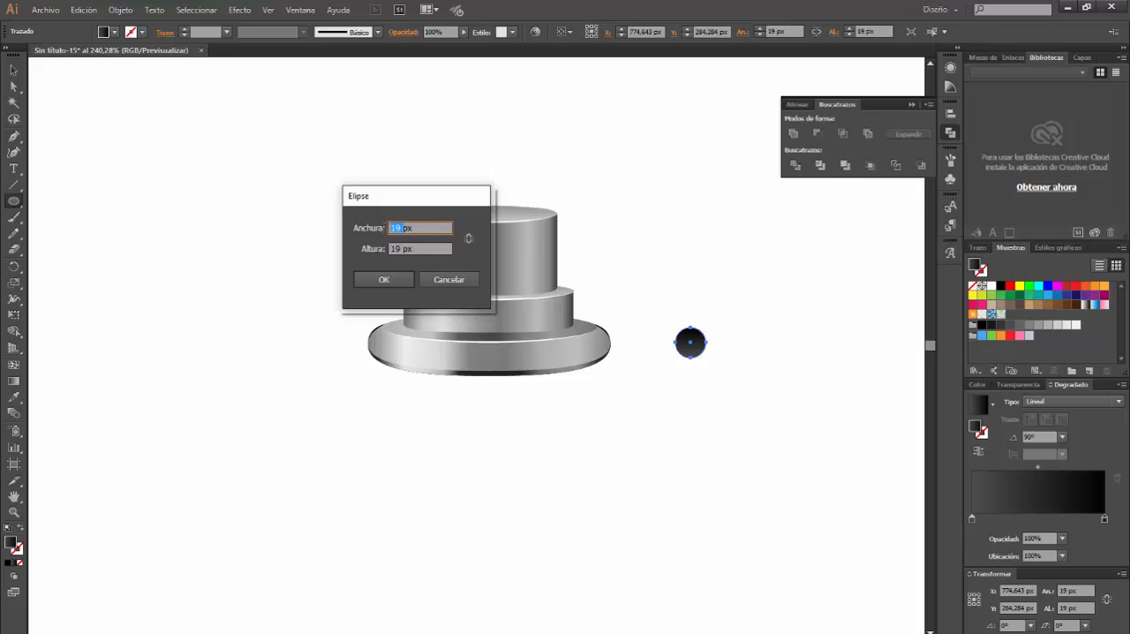
pyautogui.write('3,5')
pyautogui.press('Tab')
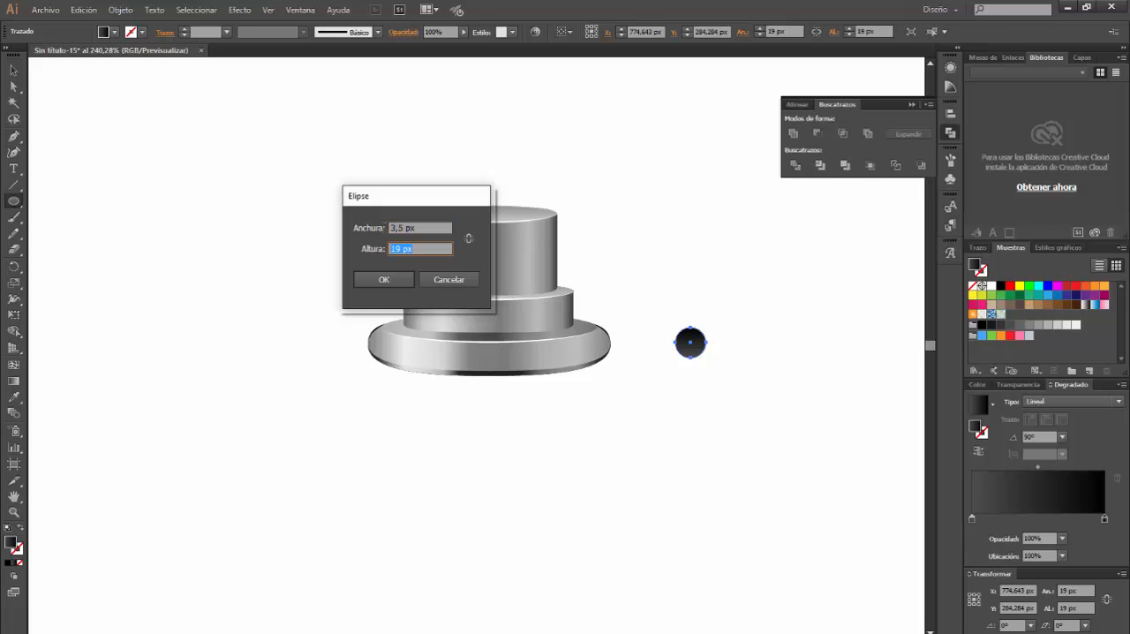
pyautogui.write('3,5')
pyautogui.press('Return')
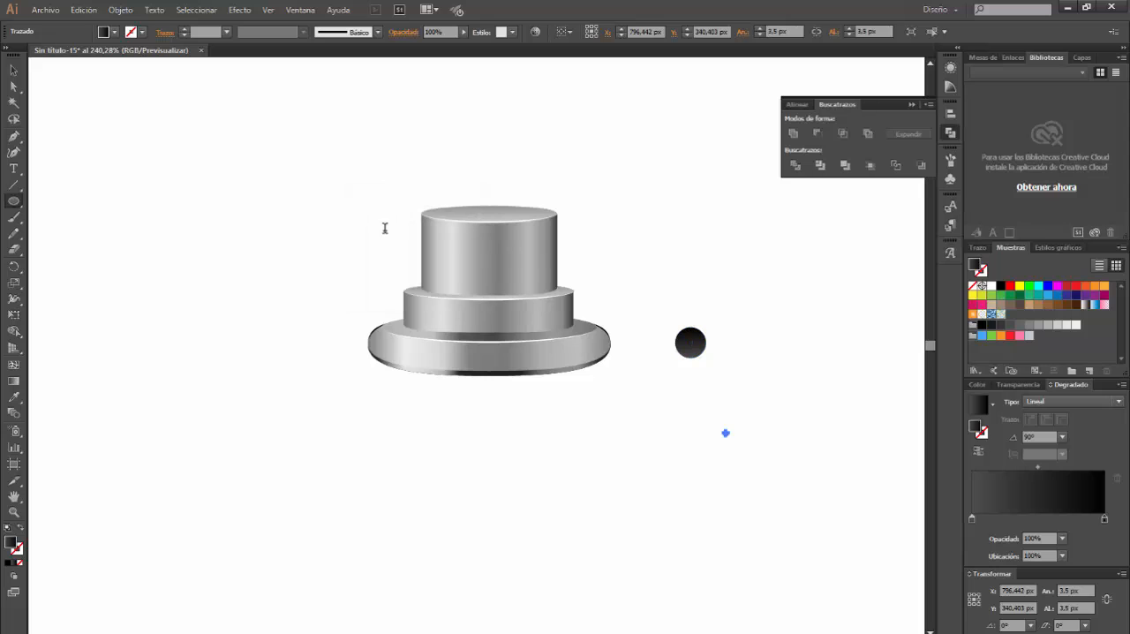
pyautogui.click(1000, 287)
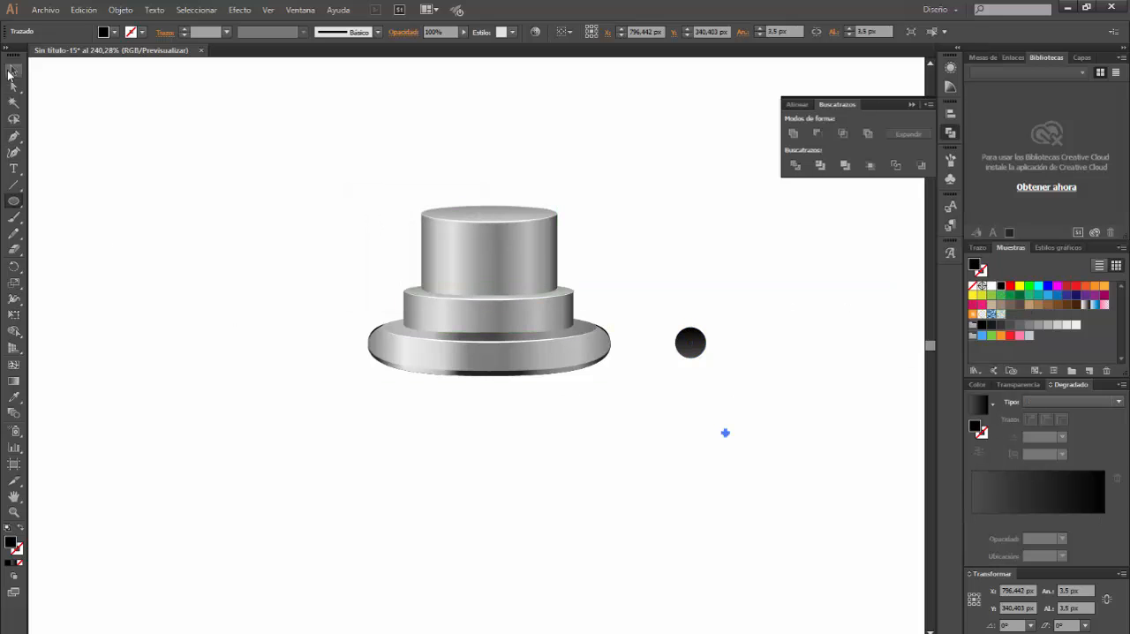
# Align the small black circle and the larger gradient circle to the selection, centred both horizontally and vertically
pyautogui.click(13, 70)
pyautogui.click(762, 446)
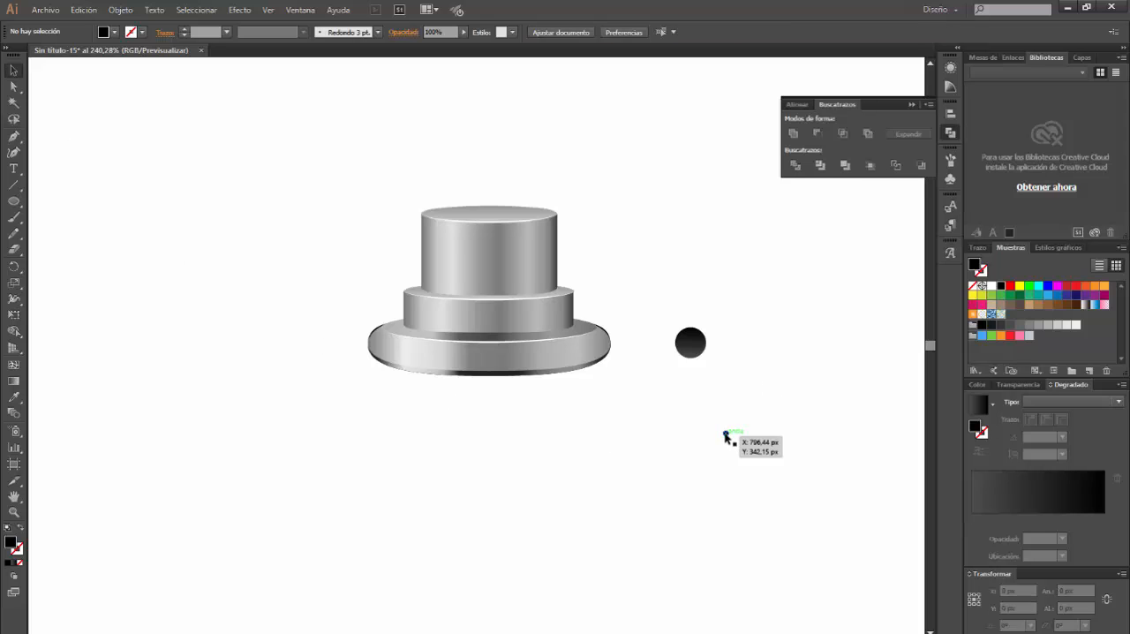
pyautogui.click(725, 433)
pyautogui.keyDown('shift'); pyautogui.click(703, 354); pyautogui.keyUp('shift')
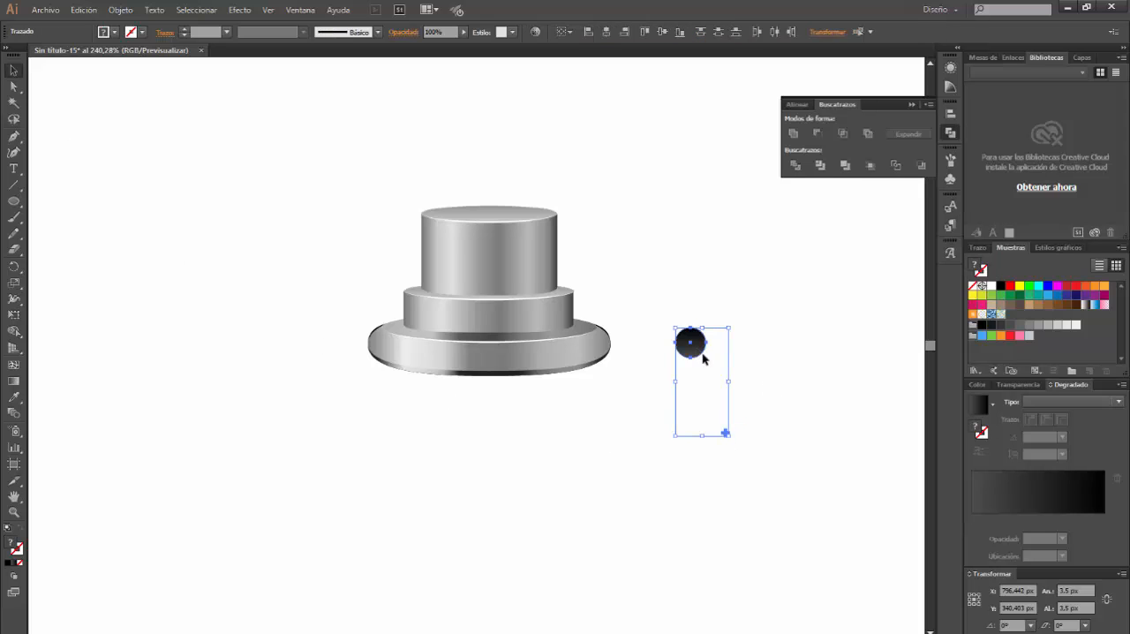
pyautogui.click(562, 33)
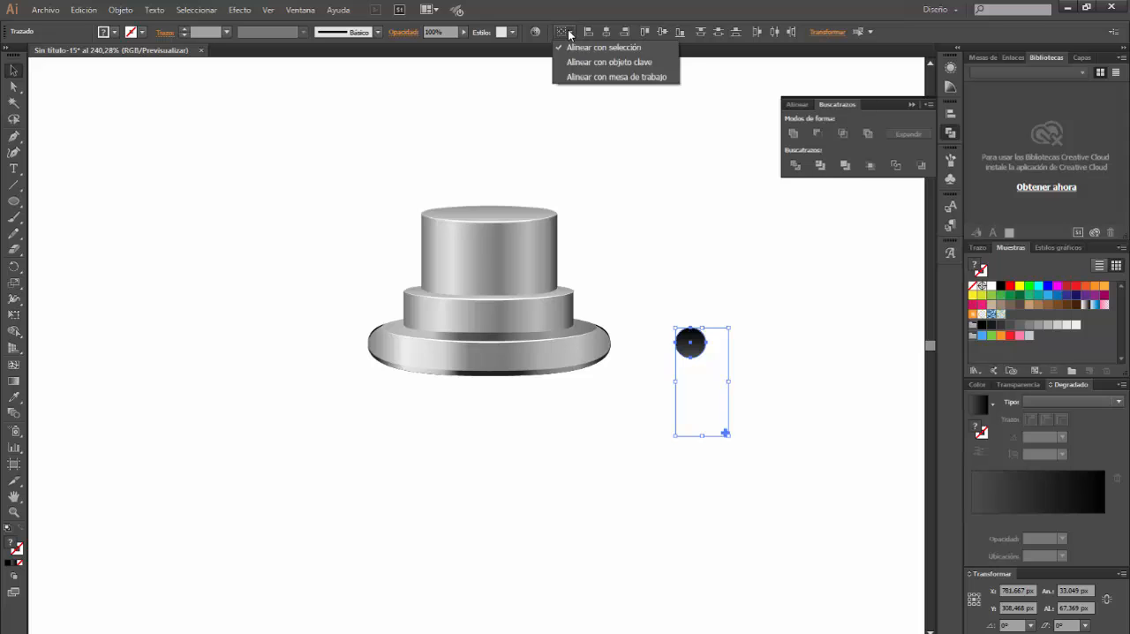
pyautogui.click(598, 49)
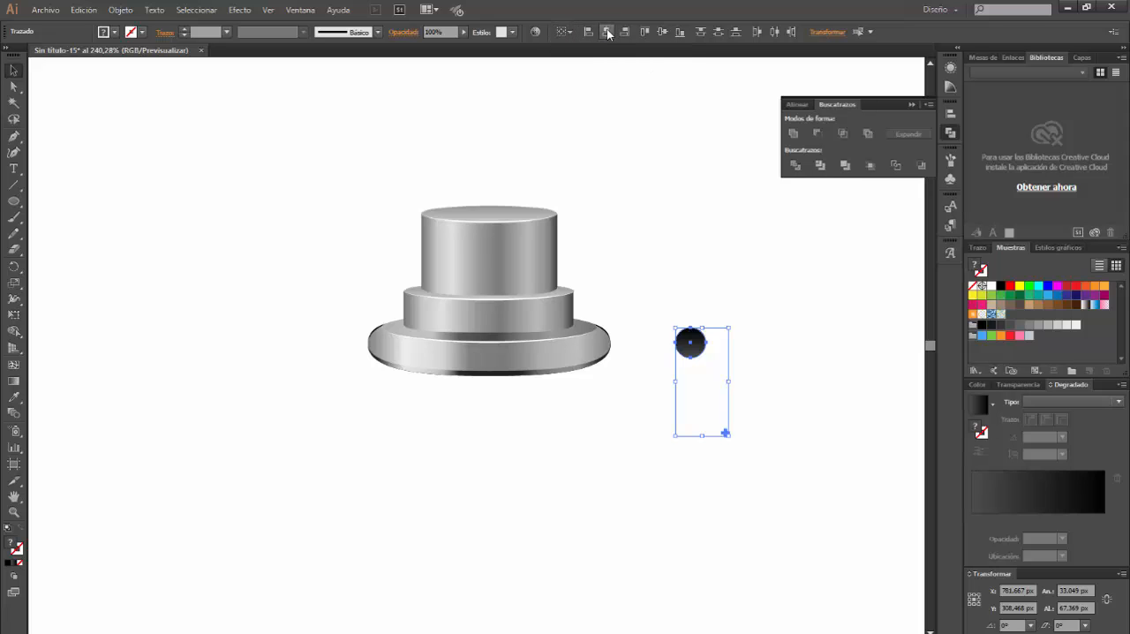
pyautogui.click(607, 33)
pyautogui.click(663, 33)
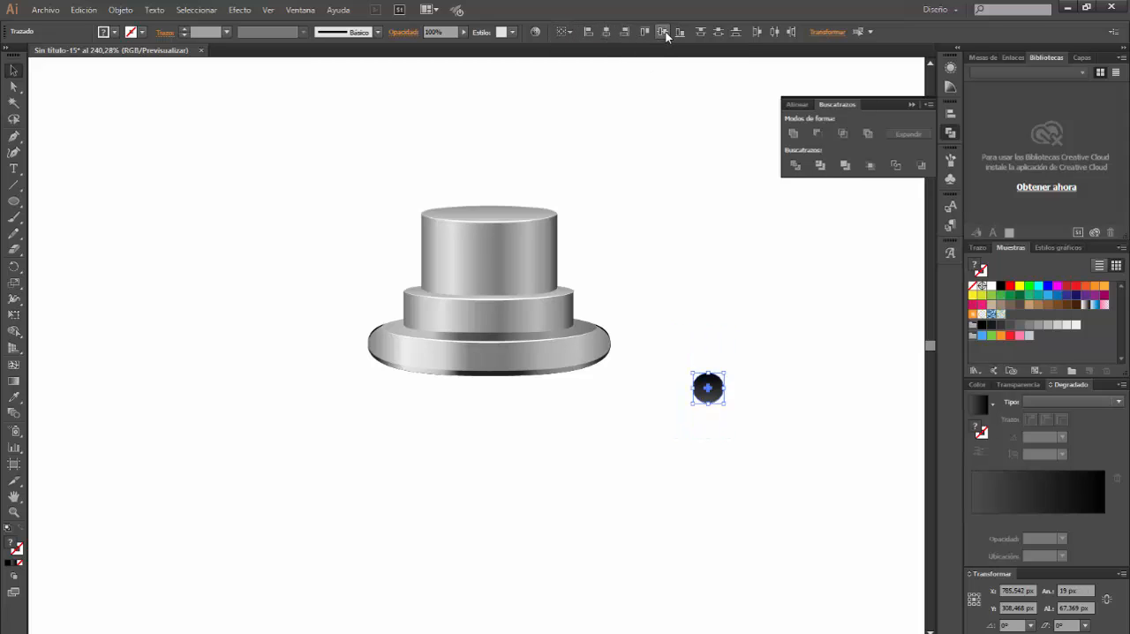
pyautogui.click(781, 368)
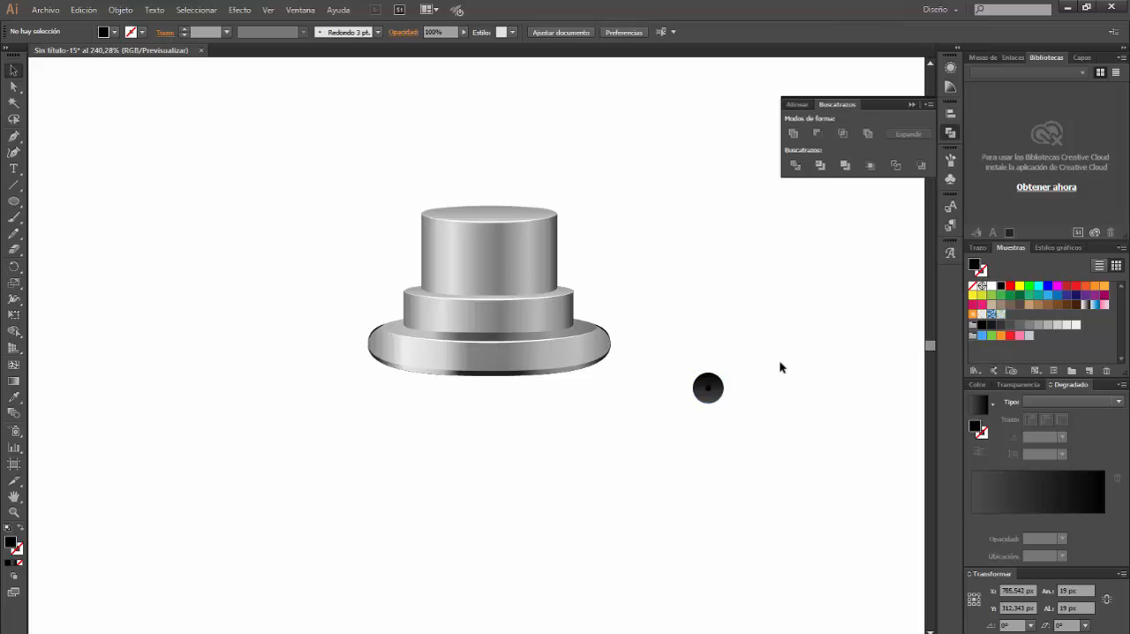
# Duplicate the large circle behind itself, lower the duplicate's bottom anchor 1 px and fill it with white
pyautogui.click(715, 400)
pyautogui.hotkey('ctrl', 'shift', 'b')
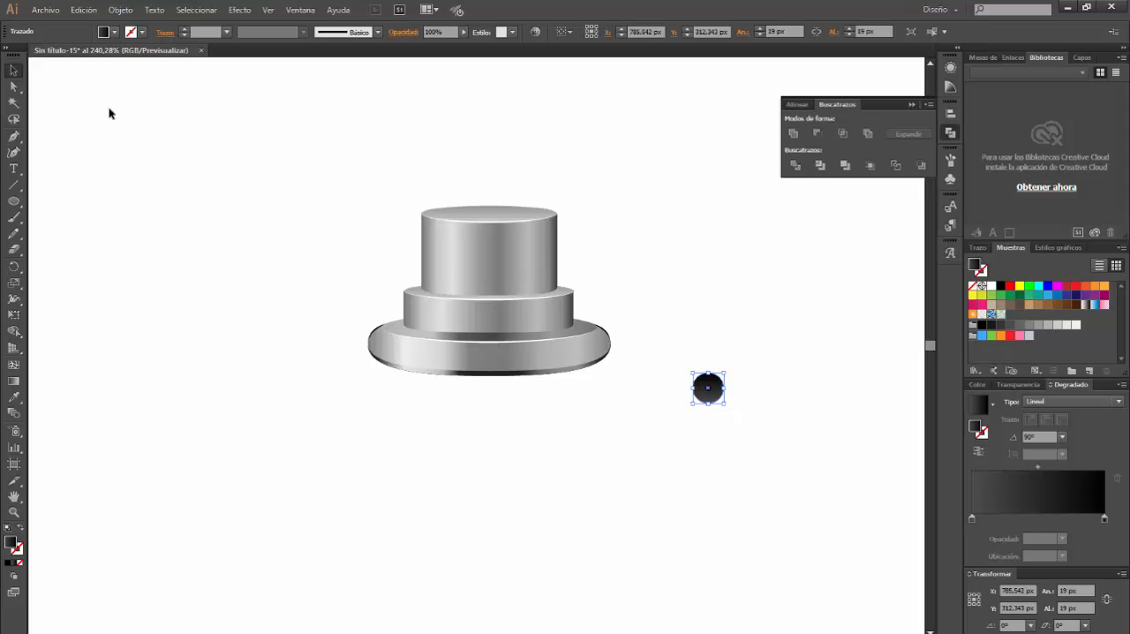
pyautogui.click(13, 86)
pyautogui.click(710, 403)
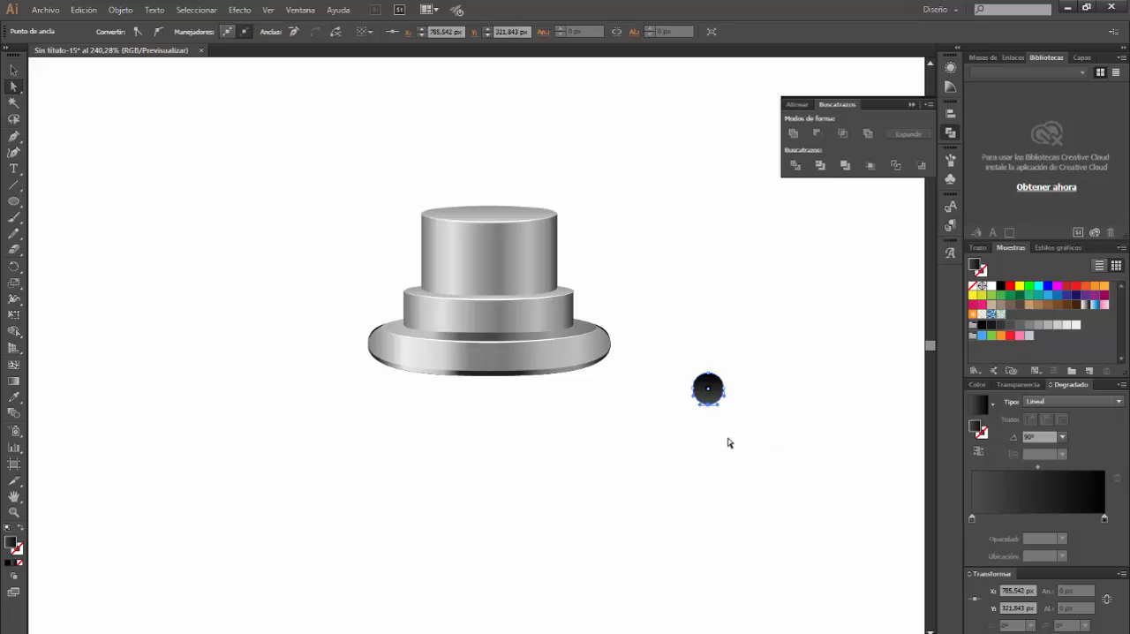
pyautogui.click(991, 286)
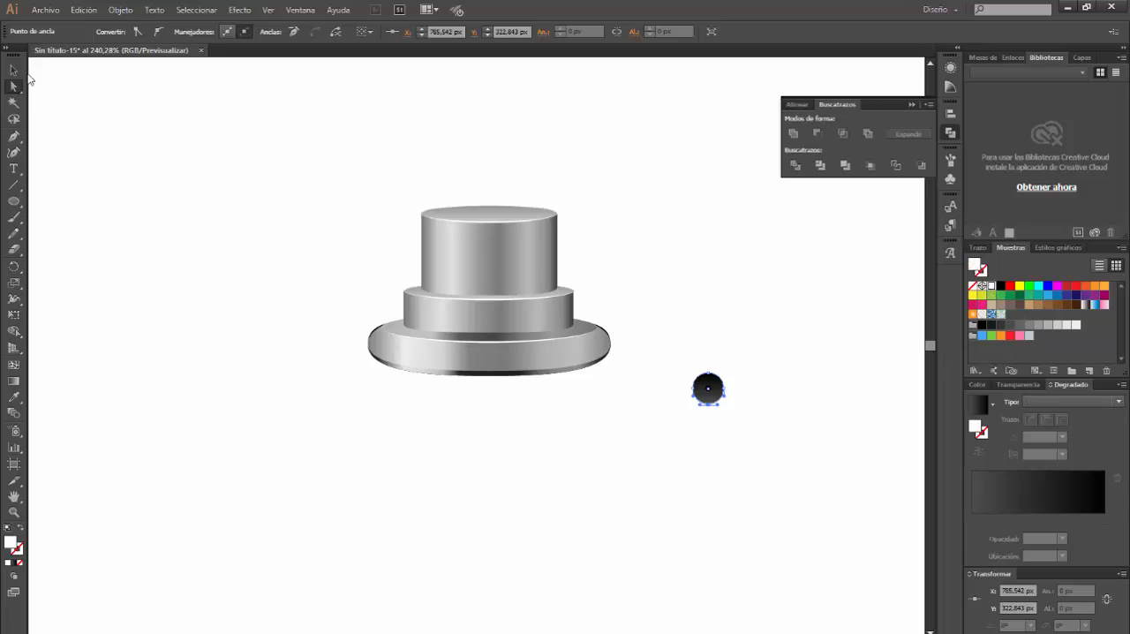
pyautogui.click(13, 69)
pyautogui.click(758, 379)
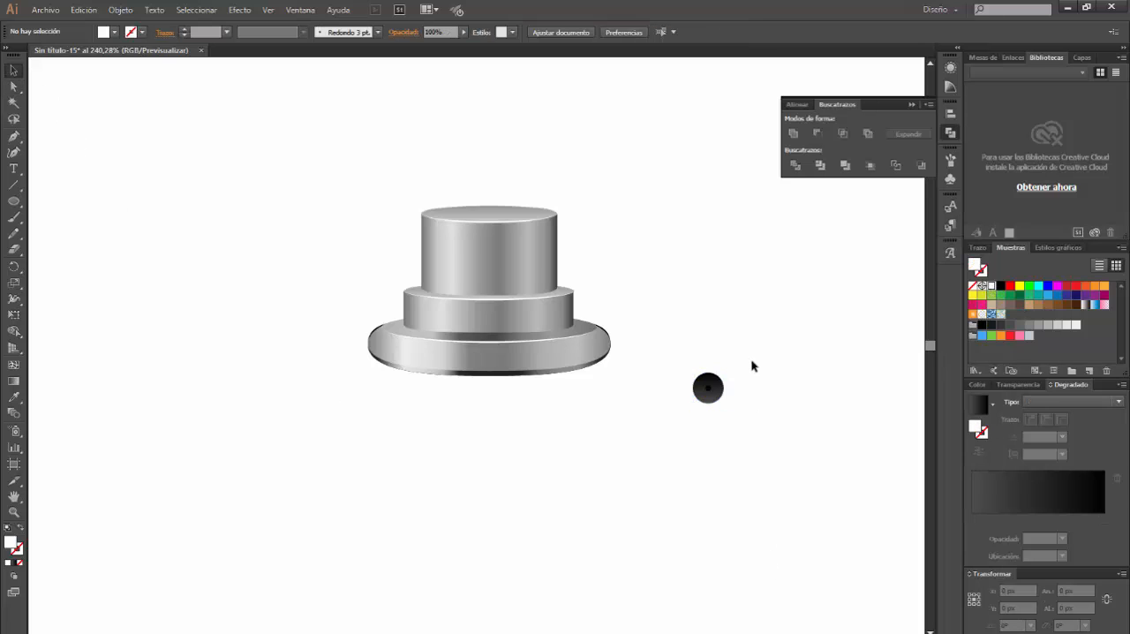
# Group the circles with their white highlight and place the group centred on the front of the tallest, uppermost metal cylinder
pyautogui.moveTo(754, 356); pyautogui.dragTo(667, 434)
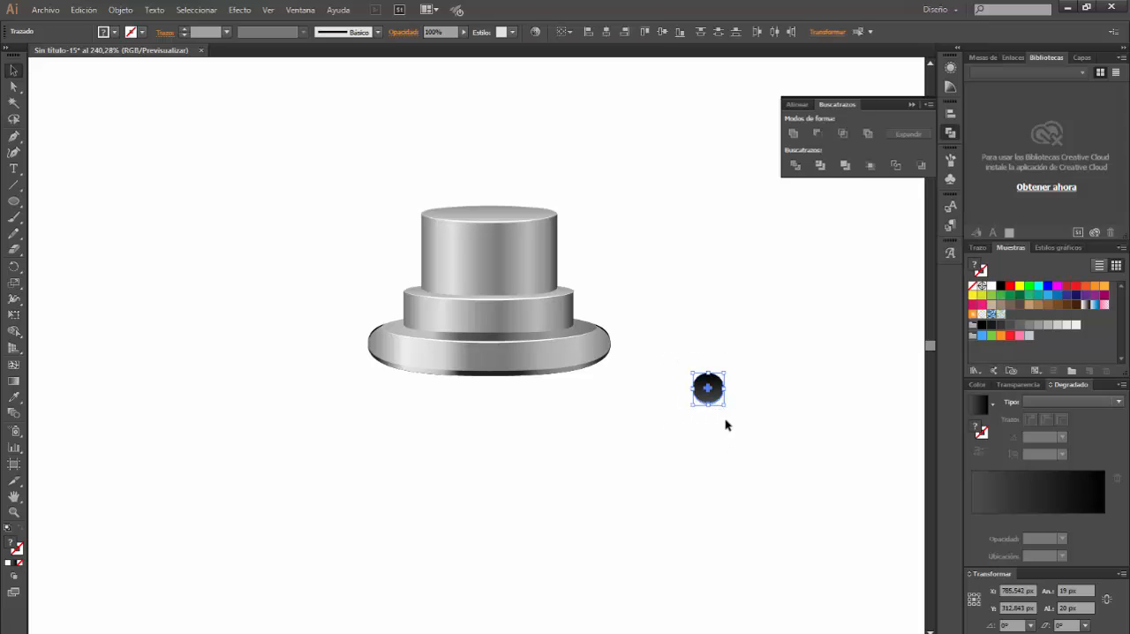
pyautogui.hotkey('ctrl', 'shift', 'b')
pyautogui.hotkey('ctrl', 'g')
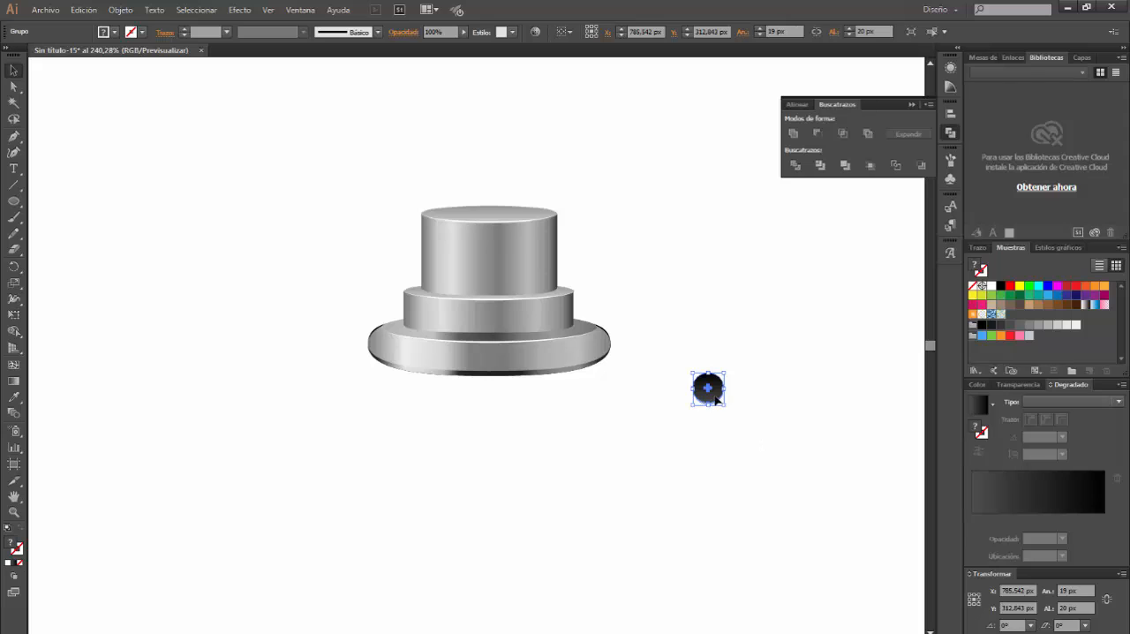
pyautogui.moveTo(715, 396); pyautogui.dragTo(493, 268)
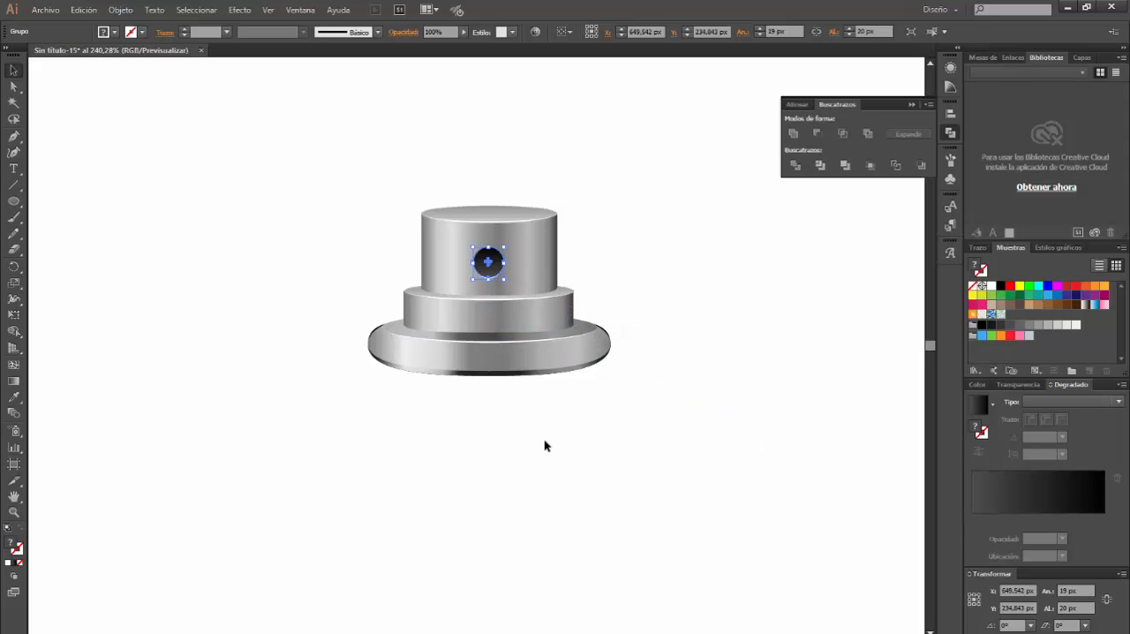
pyautogui.click(548, 456)
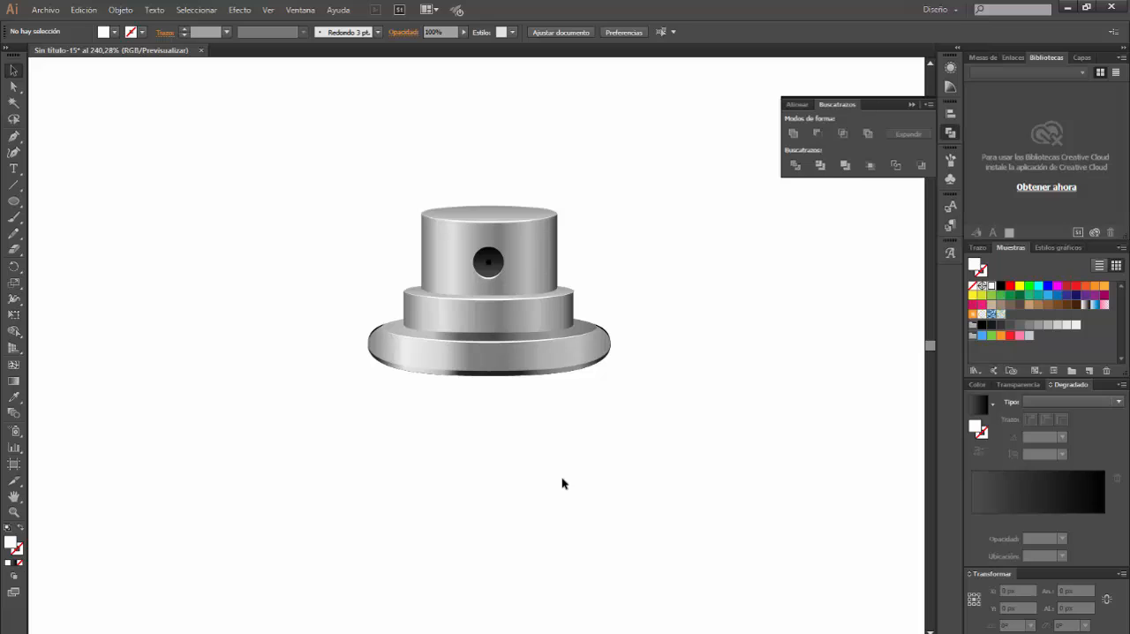
# Draw a flat ellipse about 75 × 17 px below the cap and fill it with a white-to-black radial gradient
pyautogui.press('.')
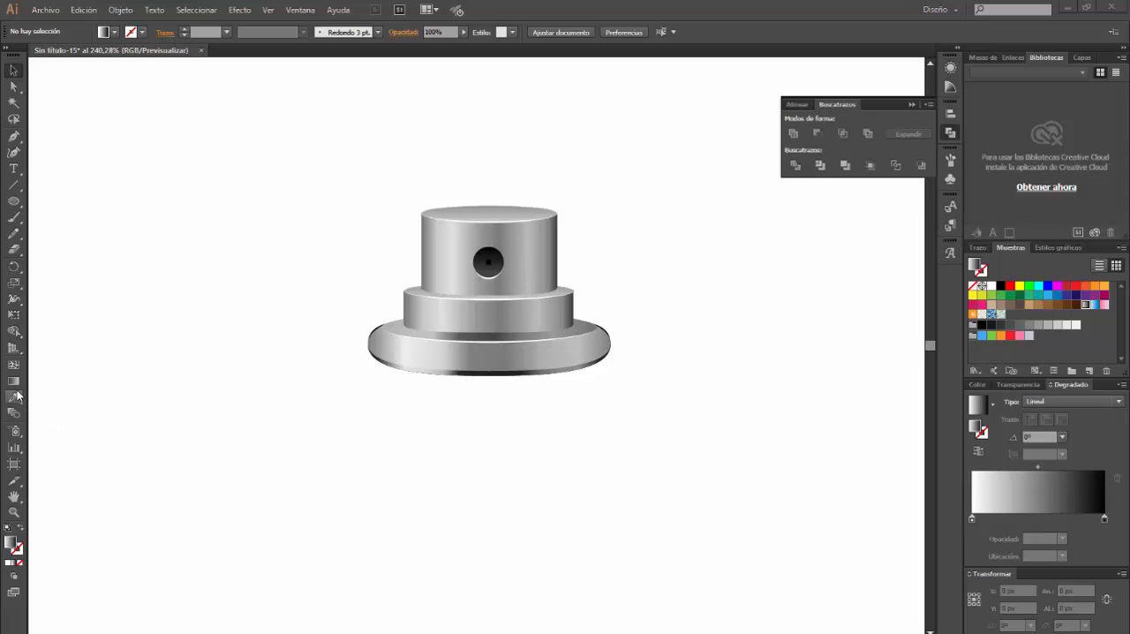
pyautogui.click(13, 201)
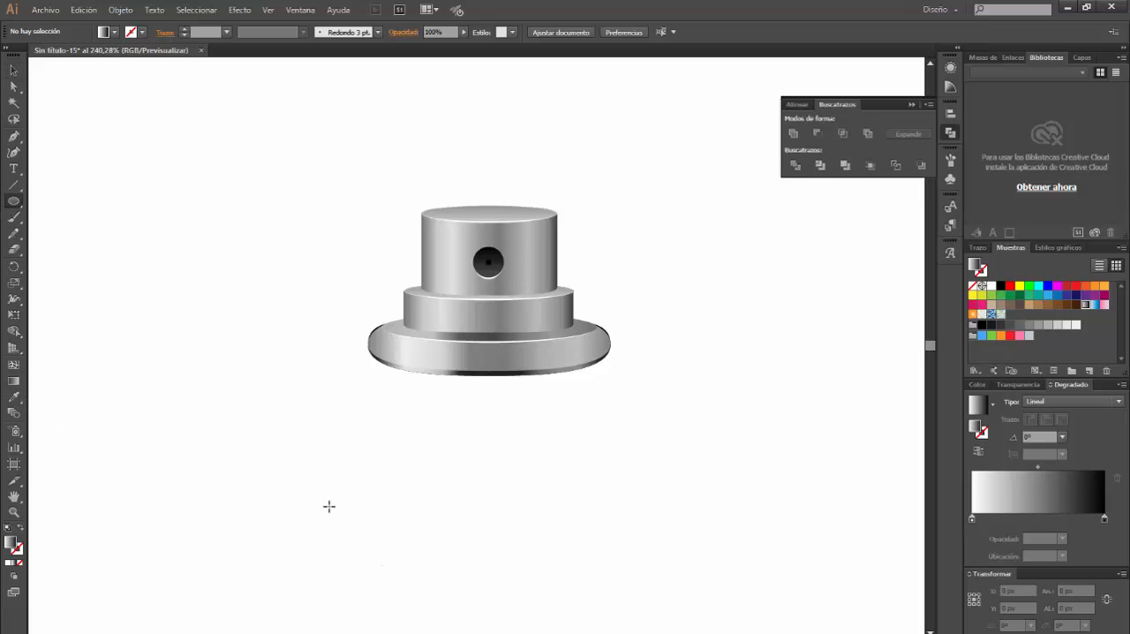
pyautogui.moveTo(282, 455); pyautogui.dragTo(405, 484)
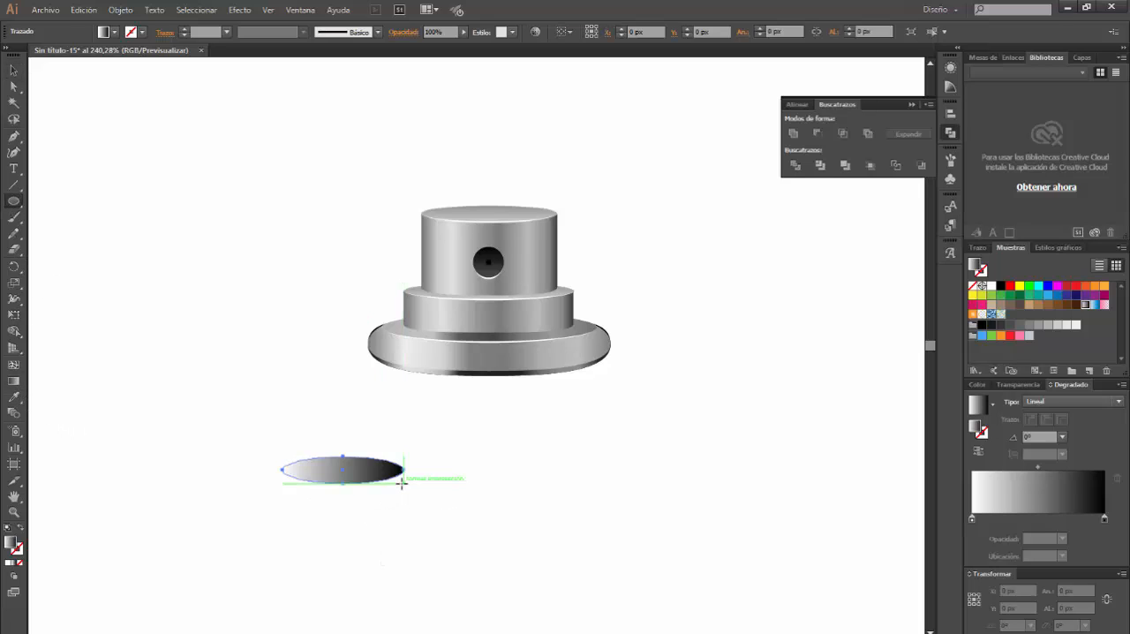
pyautogui.click(1080, 401)
pyautogui.click(1058, 431)
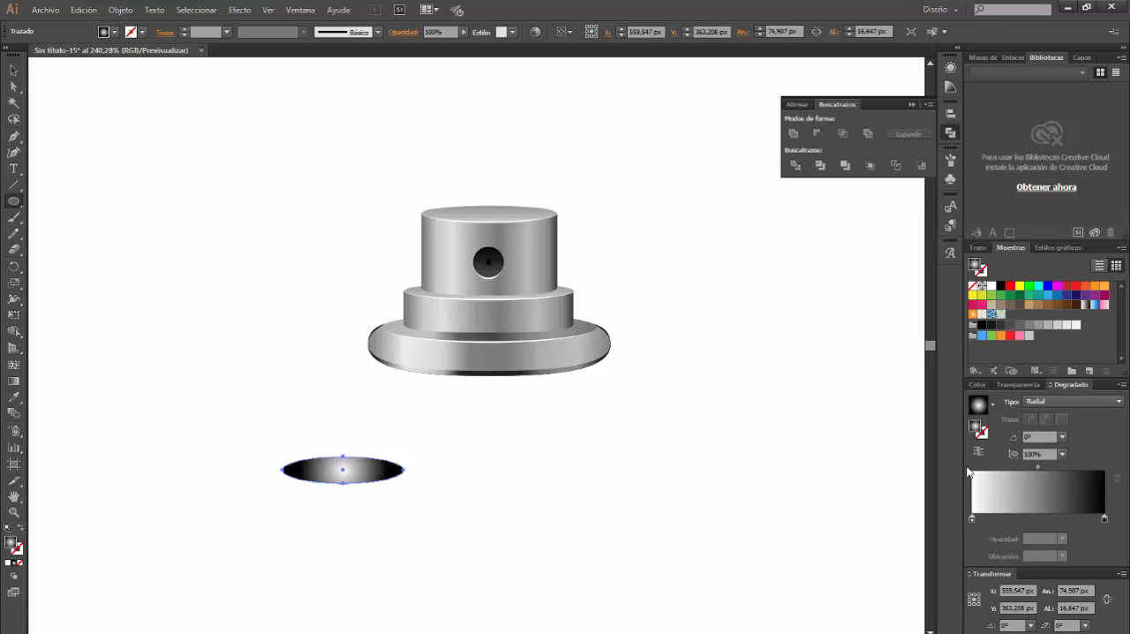
# Fit the radial gradient to the flat ellipse's outline by widening it and flattening its aspect ratio to 30.9%
pyautogui.click(13, 380)
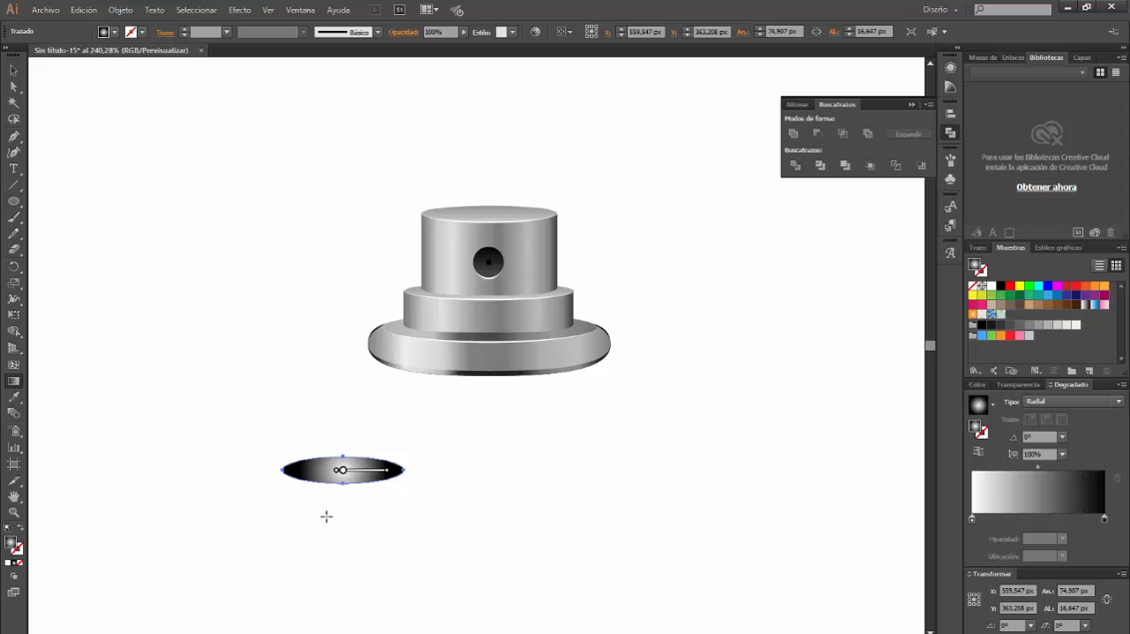
pyautogui.moveTo(386, 471); pyautogui.dragTo(392, 471)
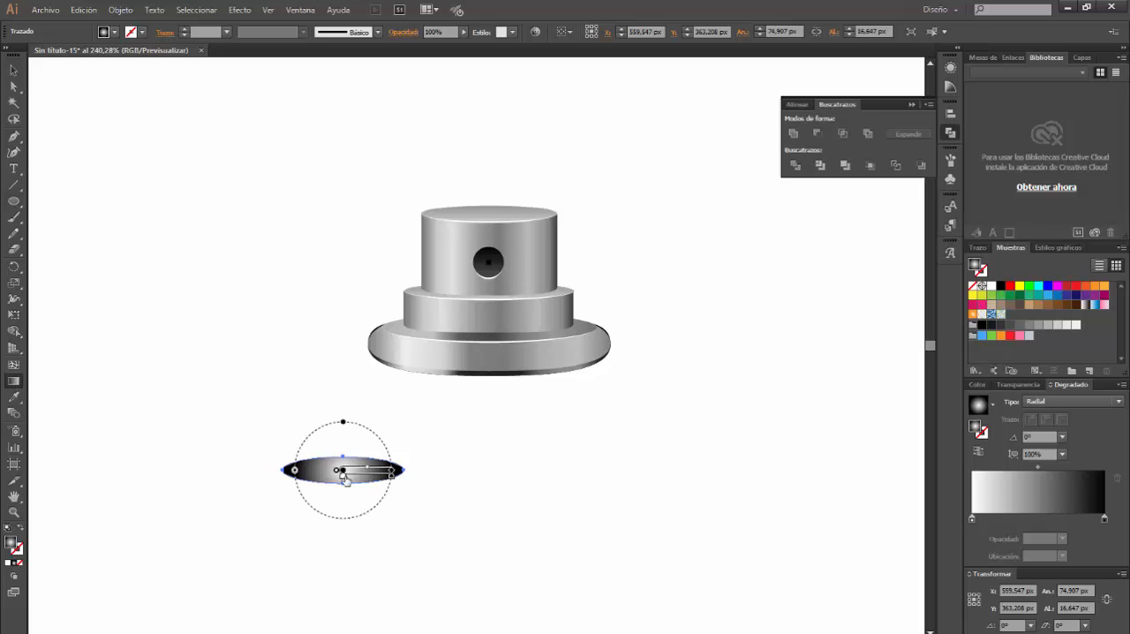
pyautogui.moveTo(343, 425); pyautogui.dragTo(343, 455)
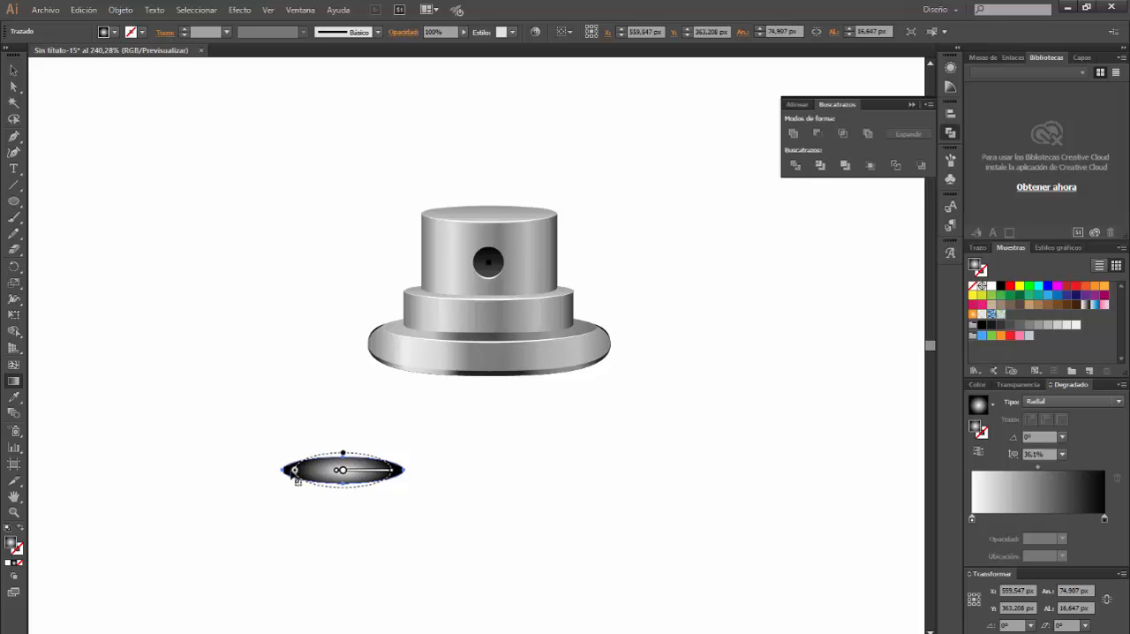
pyautogui.moveTo(294, 470); pyautogui.dragTo(289, 469)
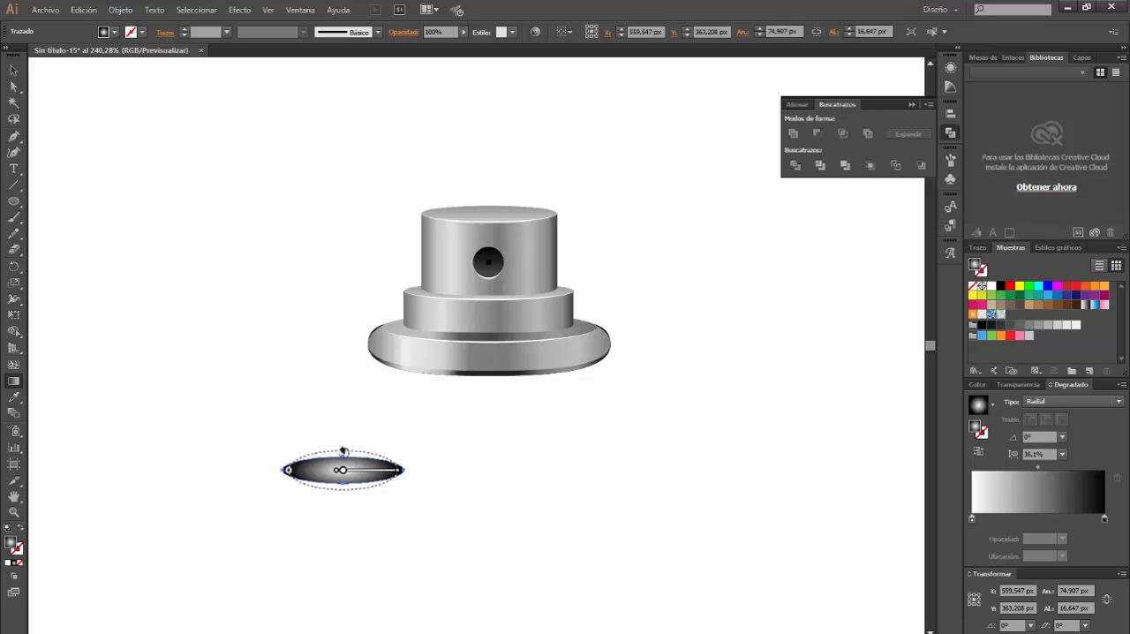
pyautogui.moveTo(344, 453); pyautogui.dragTo(343, 457)
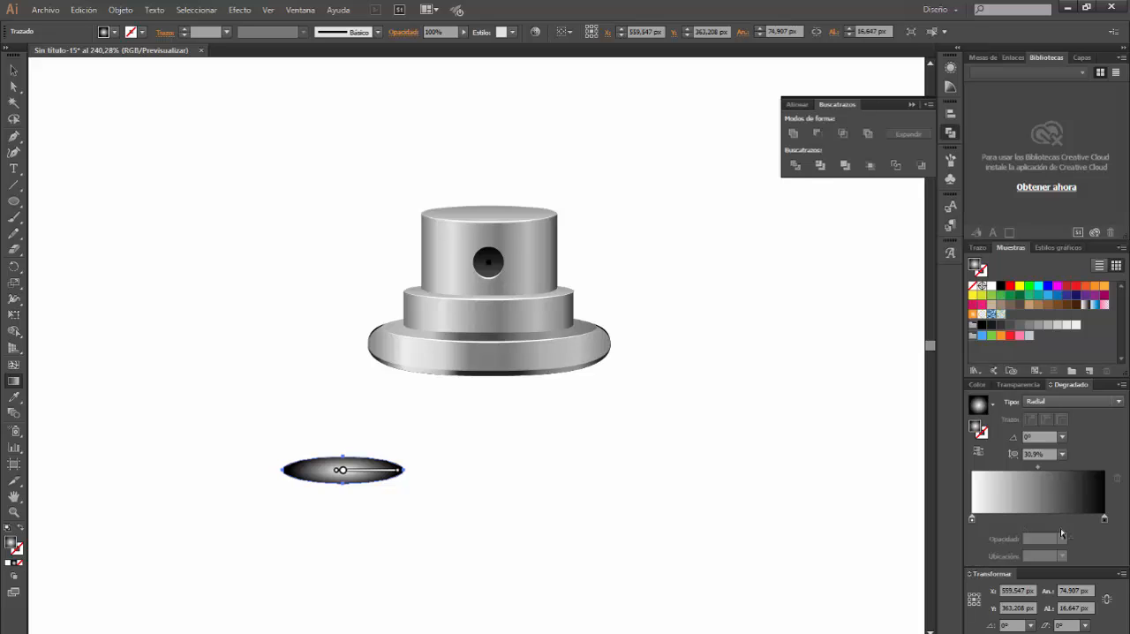
# Swap the ellipse's gradient colours so it runs from a black centre to a white edge
pyautogui.moveTo(1104, 519)
pyautogui.mouseDown()
pyautogui.moveTo(998, 519)
pyautogui.moveTo(1104, 519)
pyautogui.mouseUp()
pyautogui.click(972, 520)
pyautogui.moveTo(998, 519); pyautogui.dragTo(971, 519)
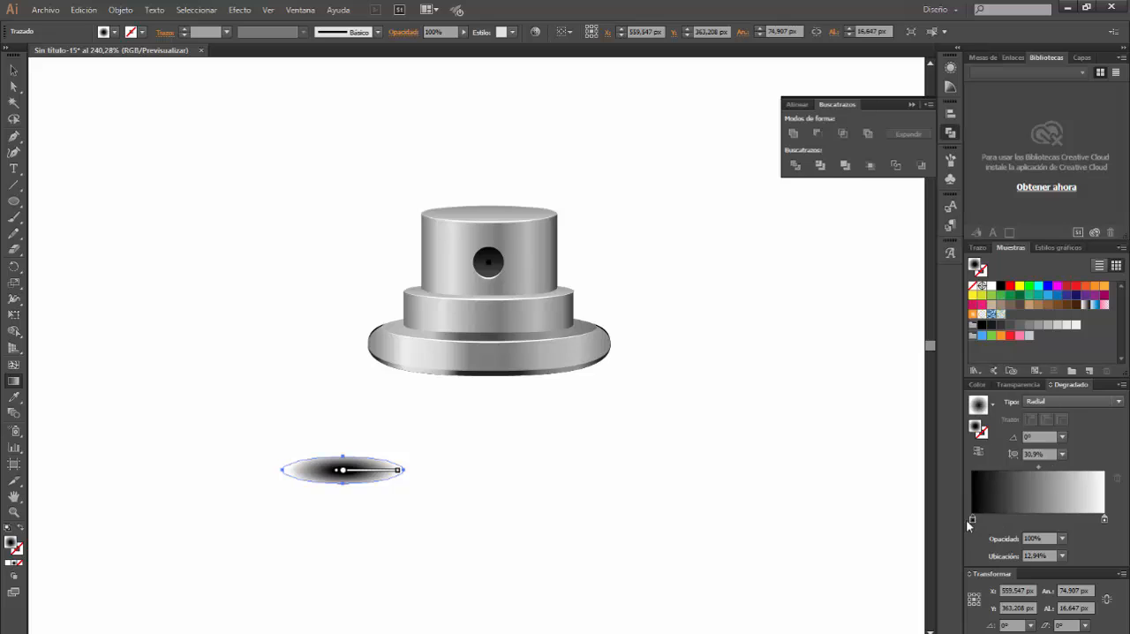
# Place the gradient ellipse on the rim's left end against the middle cylinder, scaled to about 47 × 13 px and tilted about 10.7°
pyautogui.click(13, 70)
pyautogui.moveTo(373, 479); pyautogui.dragTo(428, 322)
pyautogui.moveTo(343, 315); pyautogui.dragTo(390, 325)
pyautogui.moveTo(461, 330); pyautogui.dragTo(452, 305)
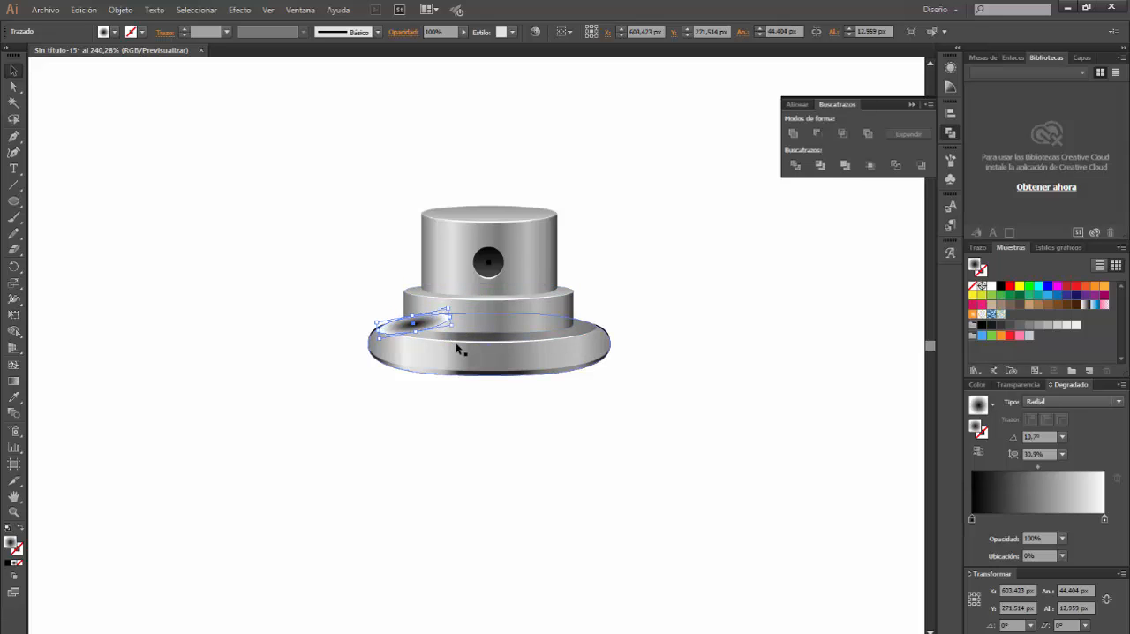
pyautogui.press('Down')
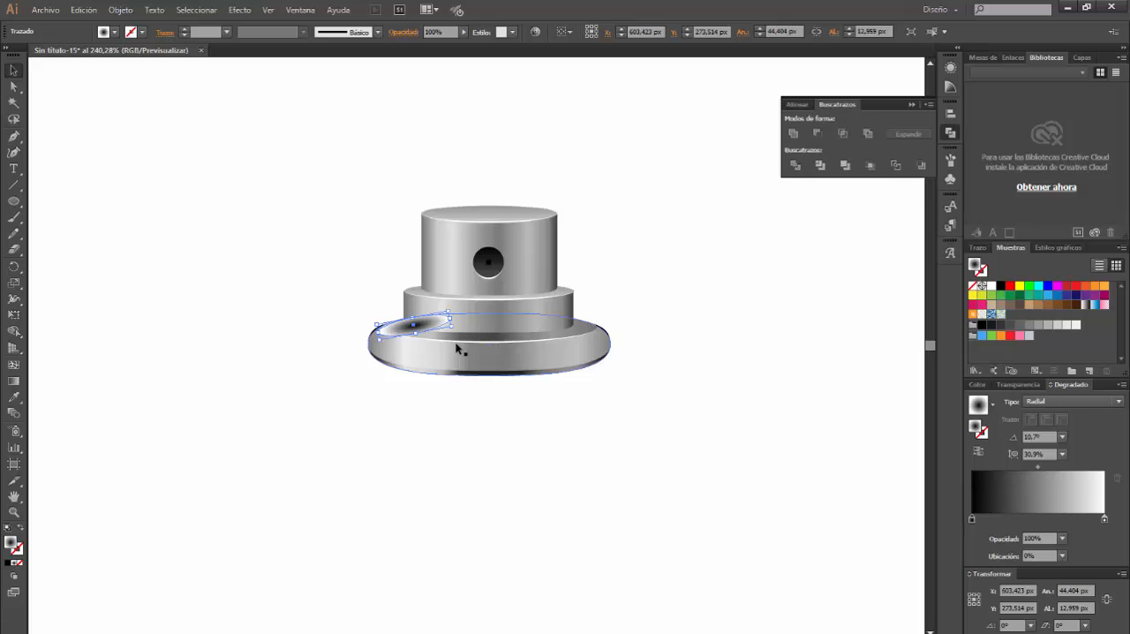
pyautogui.press('Left')
pyautogui.moveTo(451, 319); pyautogui.dragTo(453, 317)
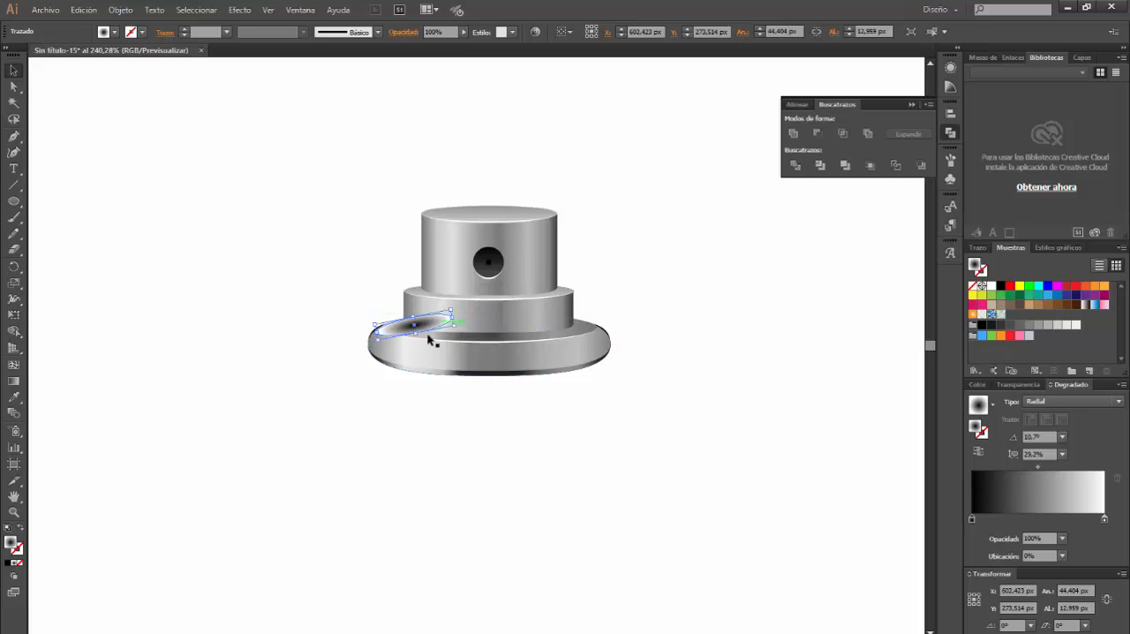
# Copy the shadow ellipse to the rim's right end, tilted the opposite way by about 7.7°
pyautogui.click(396, 391)
pyautogui.click(435, 323)
pyautogui.moveTo(525, 329); pyautogui.dragTo(614, 320)
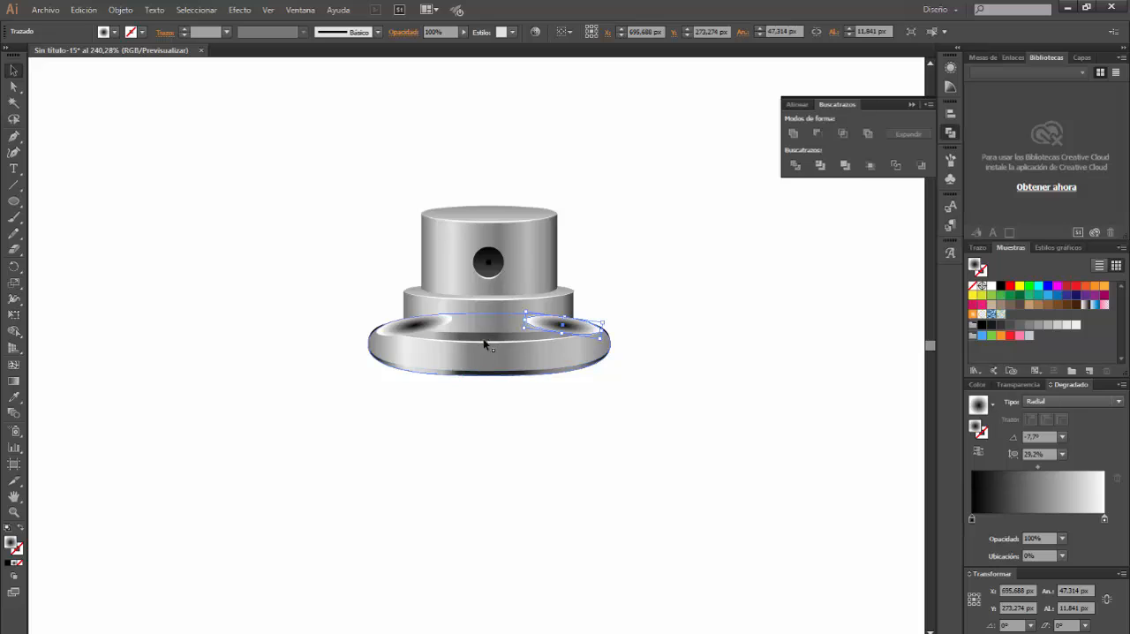
# Bring the two upper metal cylinders and the nozzle hole in front of the shadow ellipses
pyautogui.moveTo(354, 167); pyautogui.dragTo(632, 309)
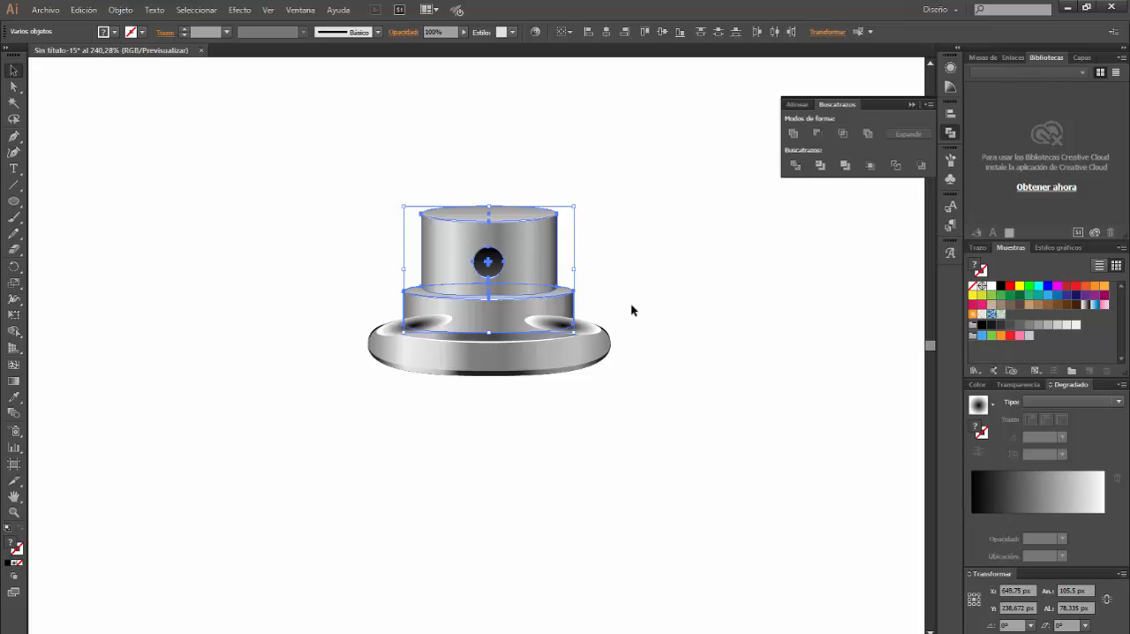
pyautogui.hotkey('ctrl', 'shift', 'b')
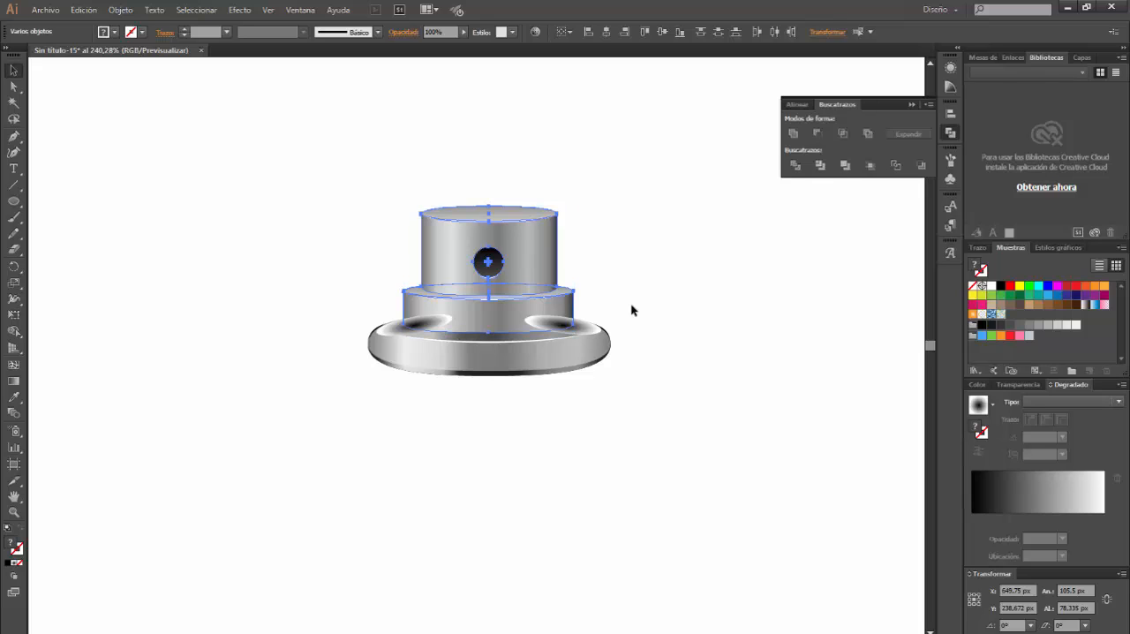
pyautogui.hotkey('ctrl', 'shift', 'b')
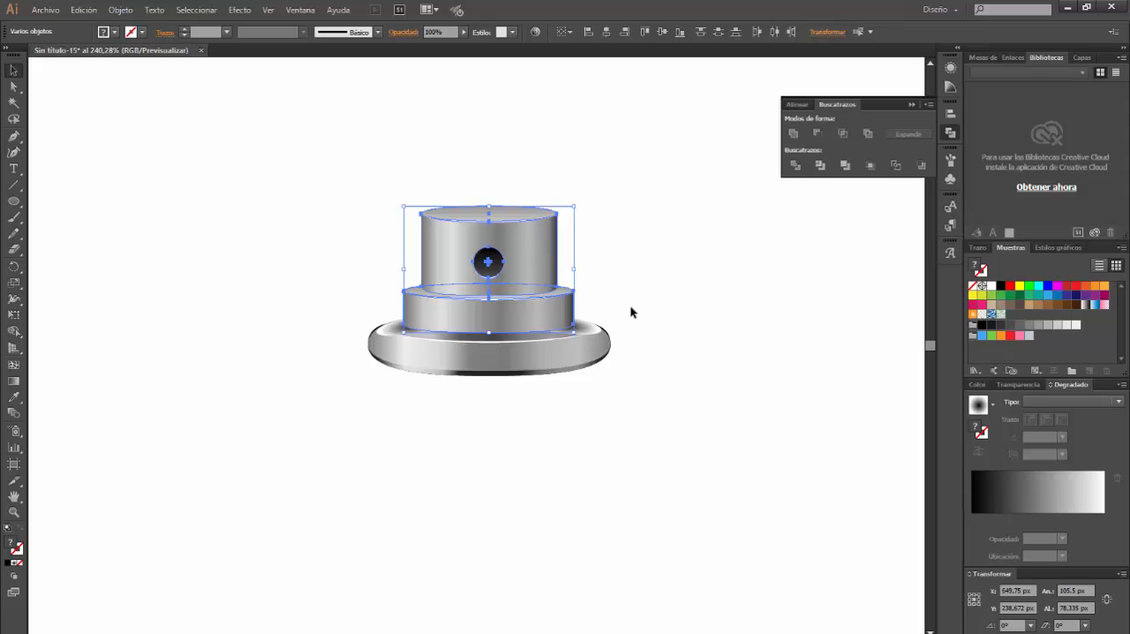
# Set the fill blending mode of both shadow ellipses on the rim to Multiply (Multiplicar)
pyautogui.click(602, 333)
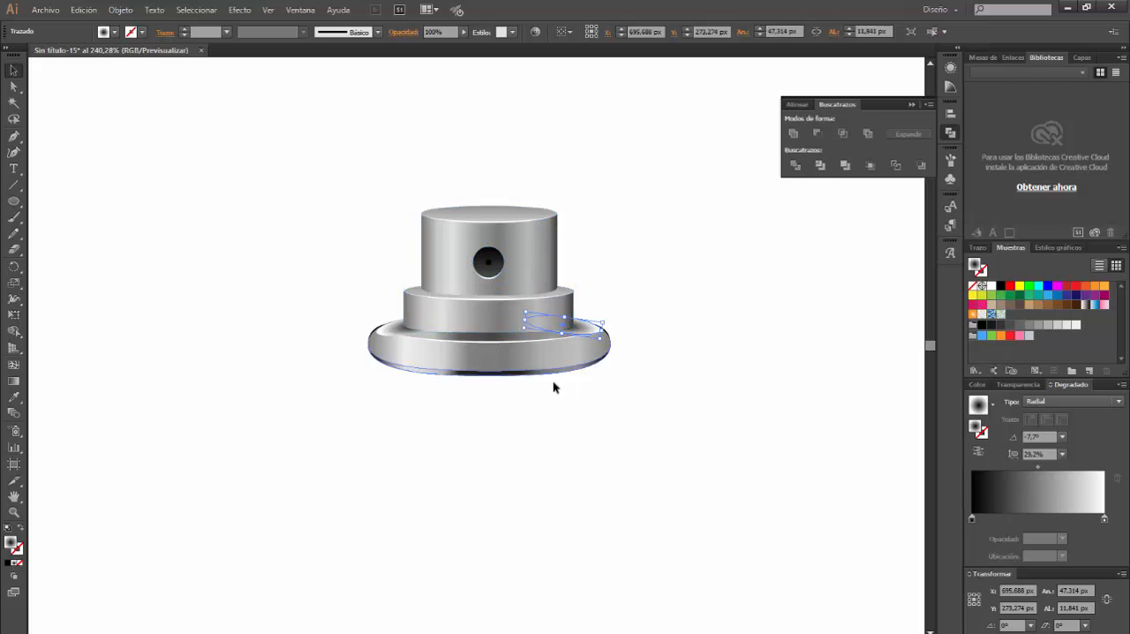
pyautogui.keyDown('shift'); pyautogui.click(394, 335); pyautogui.keyUp('shift')
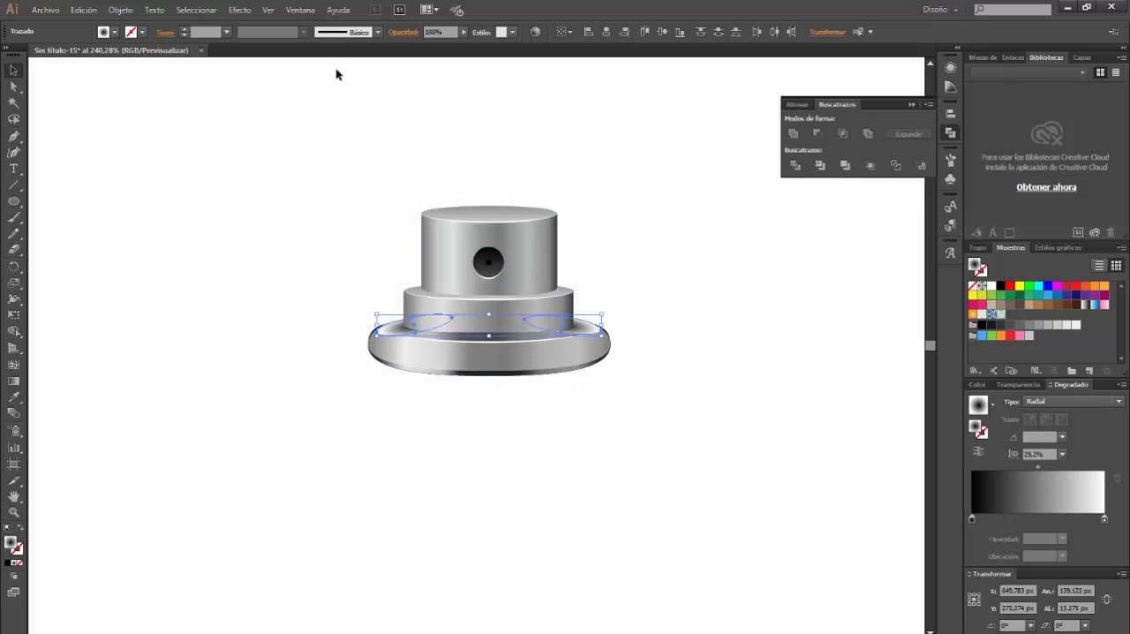
pyautogui.click(299, 11)
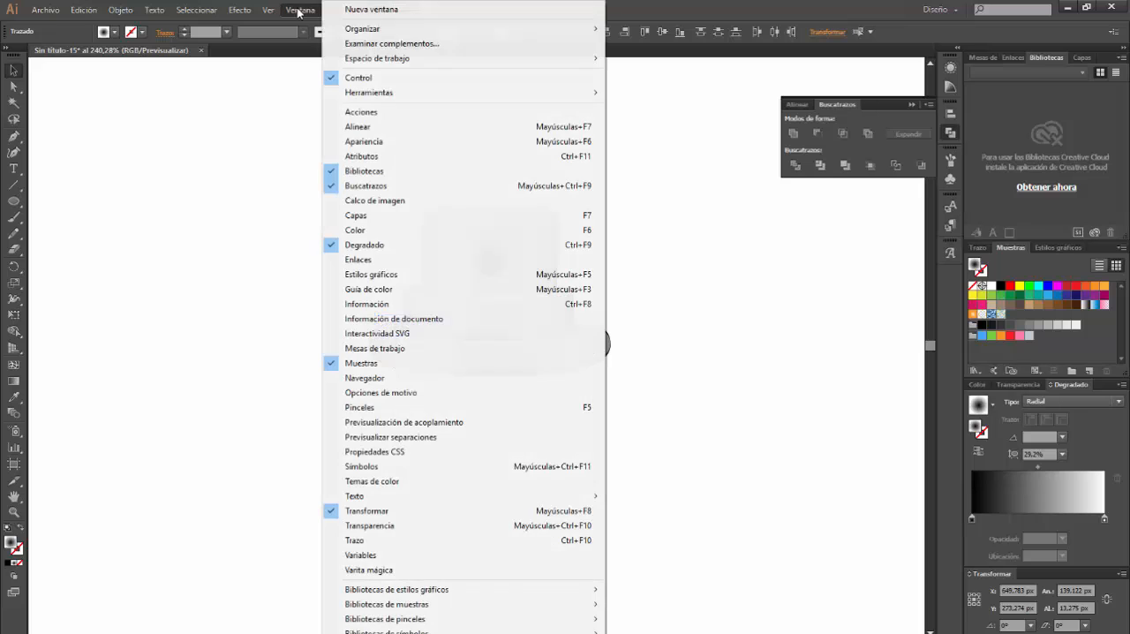
pyautogui.click(376, 144)
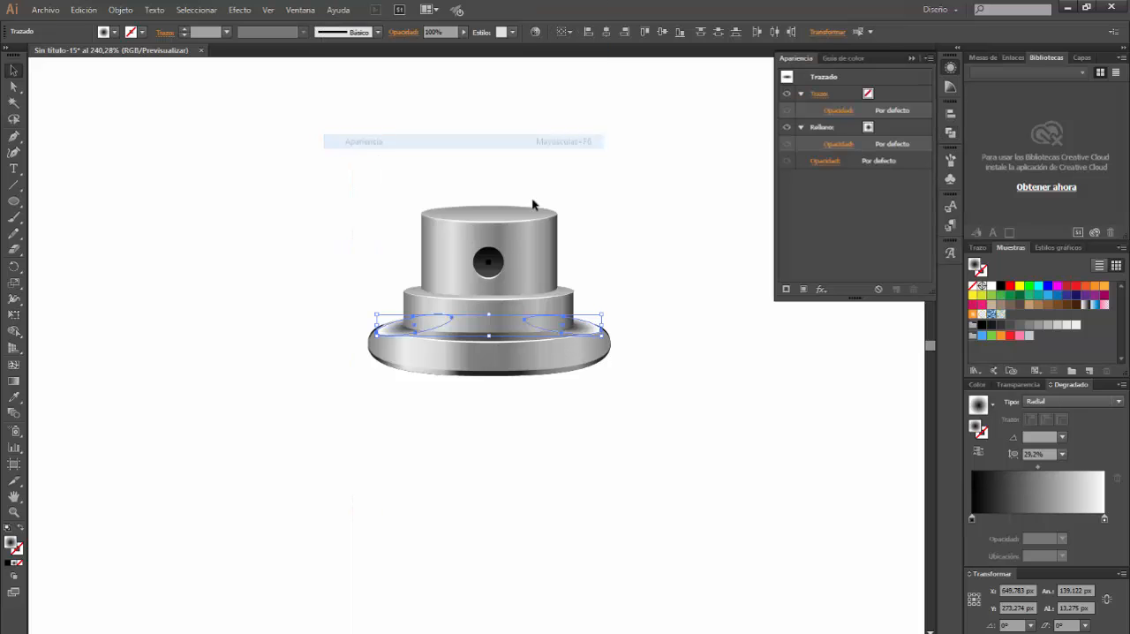
pyautogui.click(836, 144)
pyautogui.click(755, 168)
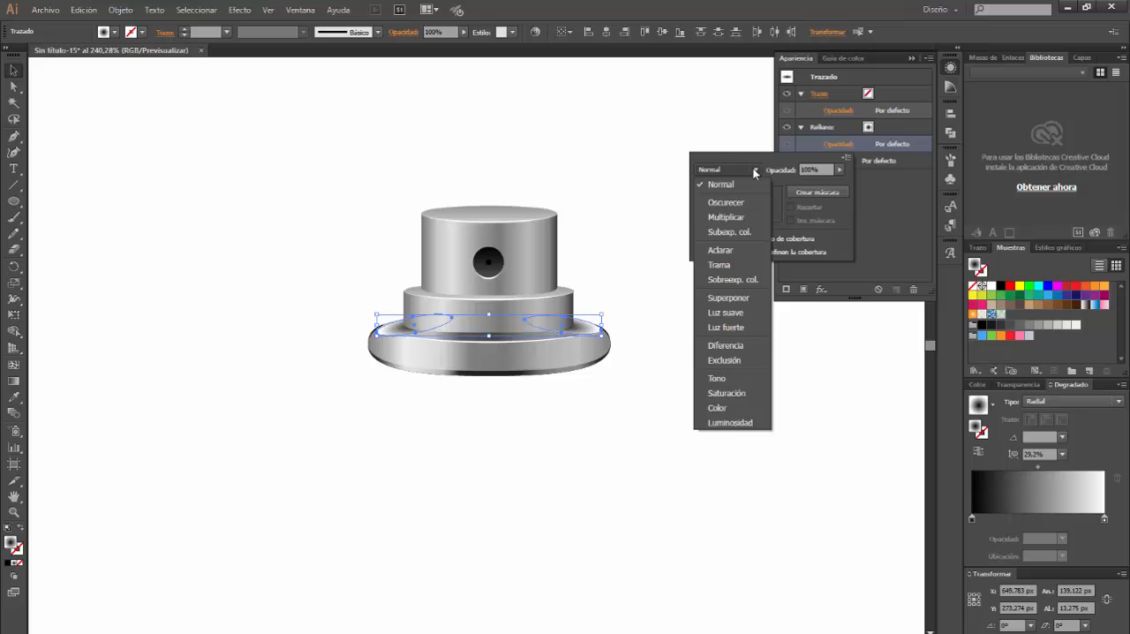
pyautogui.click(740, 211)
pyautogui.click(695, 380)
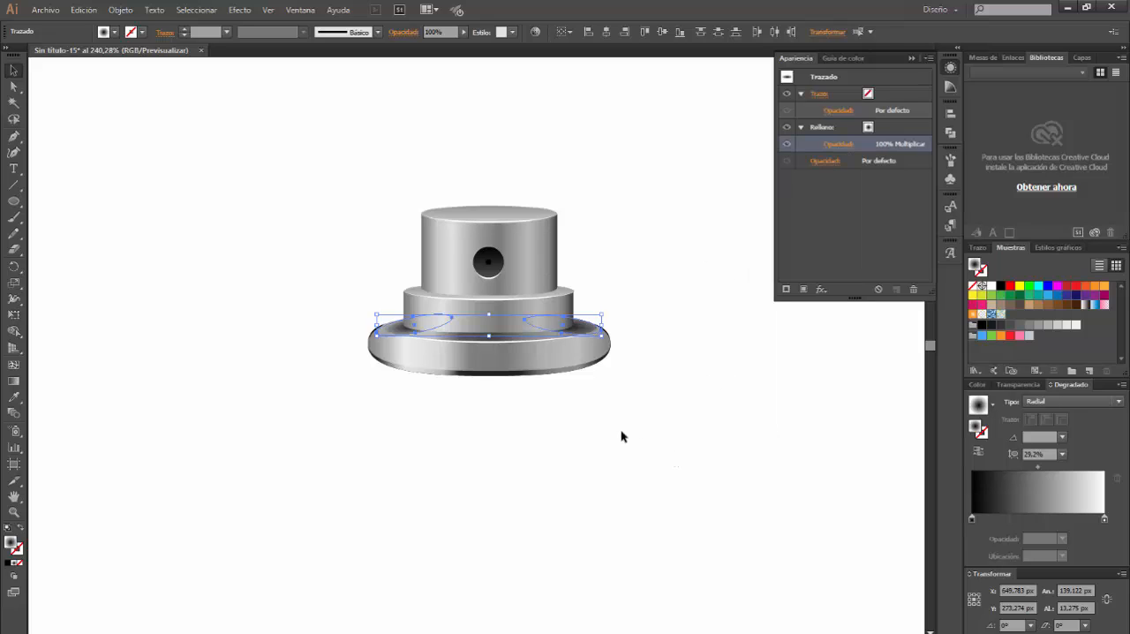
pyautogui.click(575, 425)
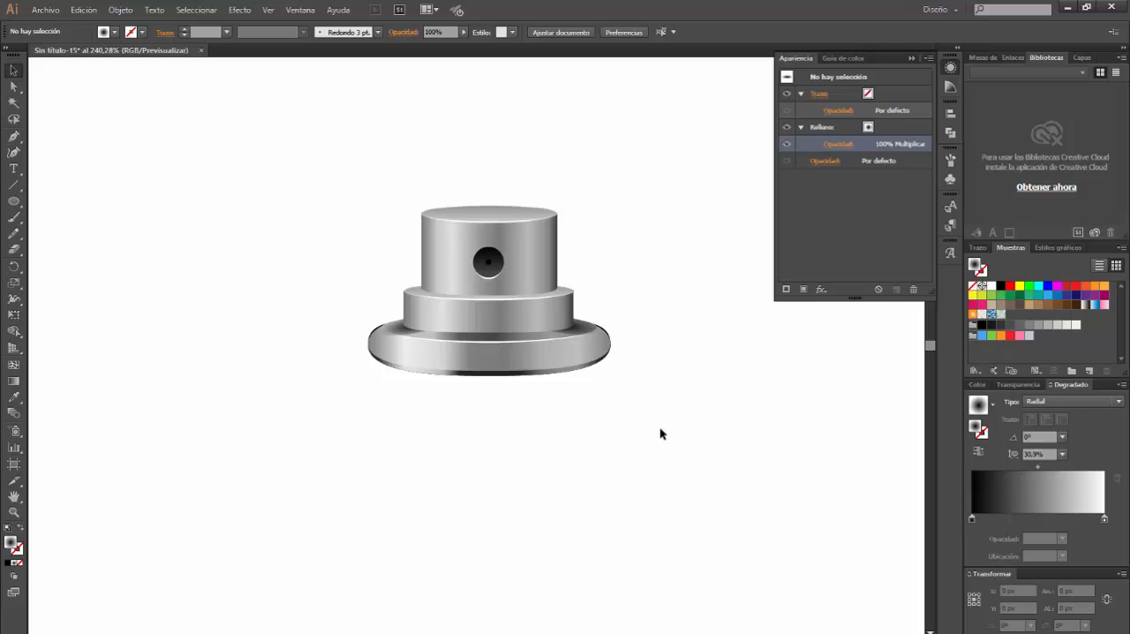
# Flatten the radial gradient of the rim's left shadow ellipse to an aspect ratio of about 21.6%
pyautogui.click(393, 336)
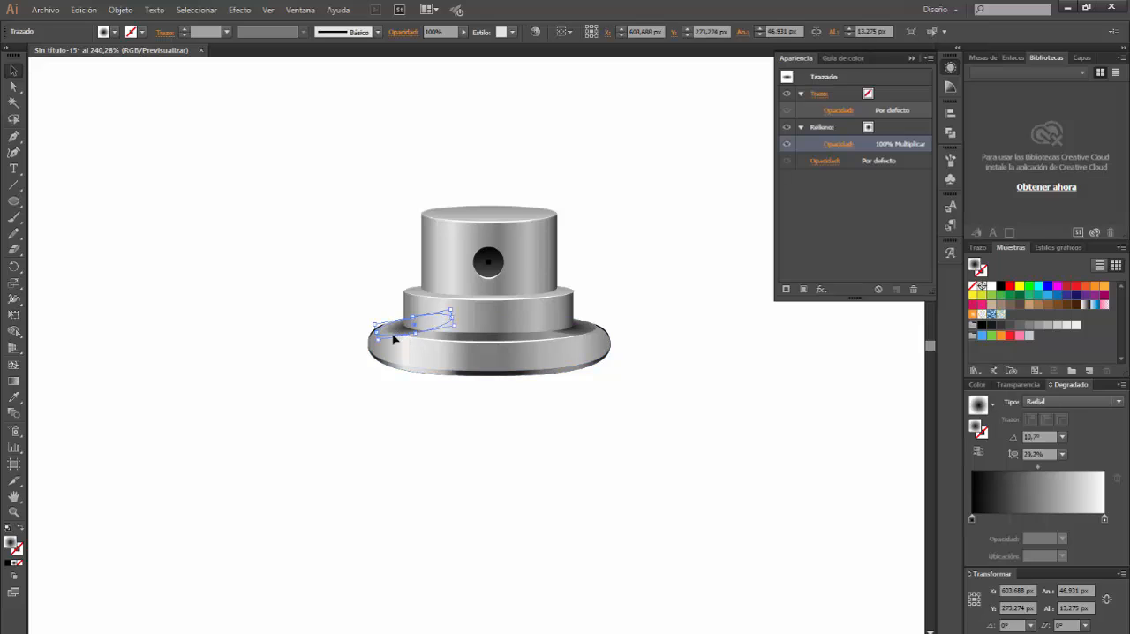
pyautogui.click(13, 382)
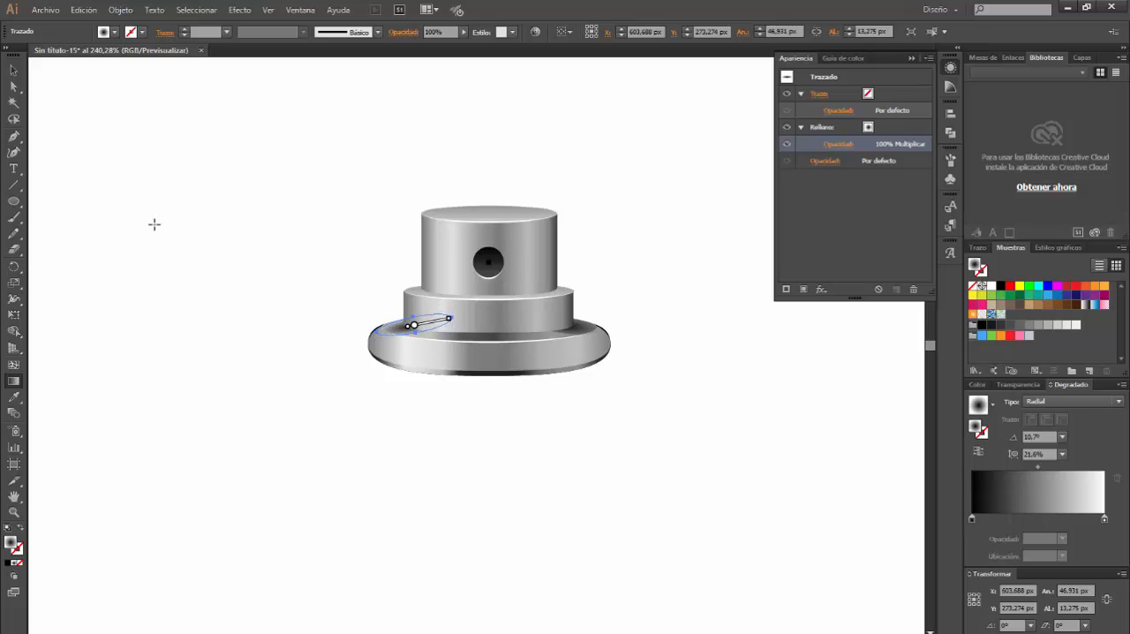
pyautogui.click(13, 71)
pyautogui.click(332, 442)
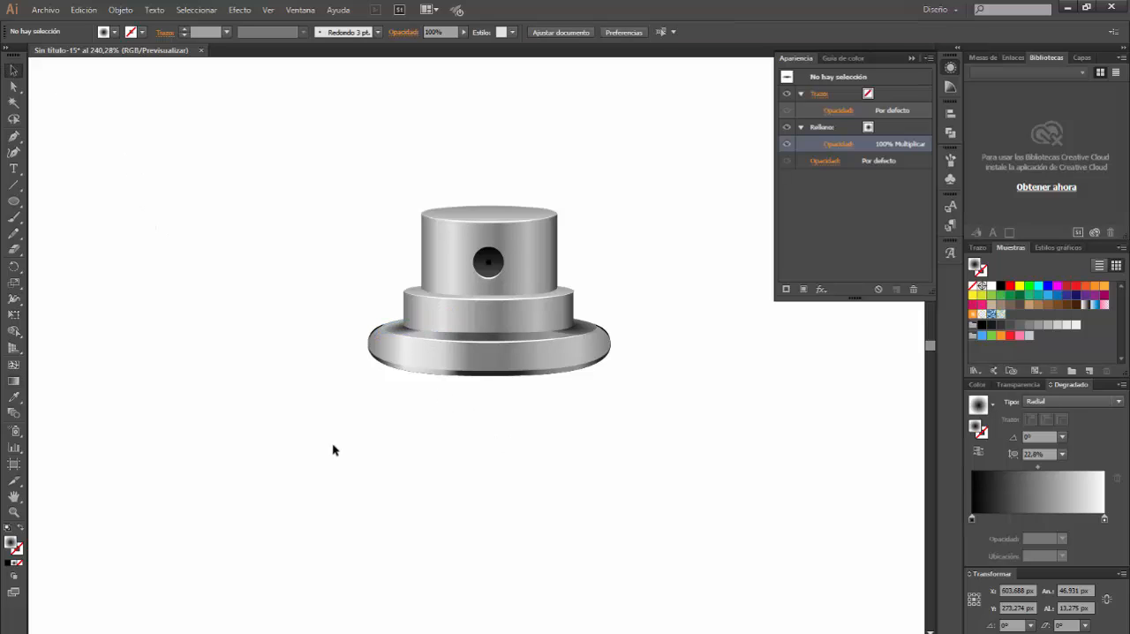
# Nudge the shadow ellipse on the rim's right end slightly left and up
pyautogui.click(588, 334)
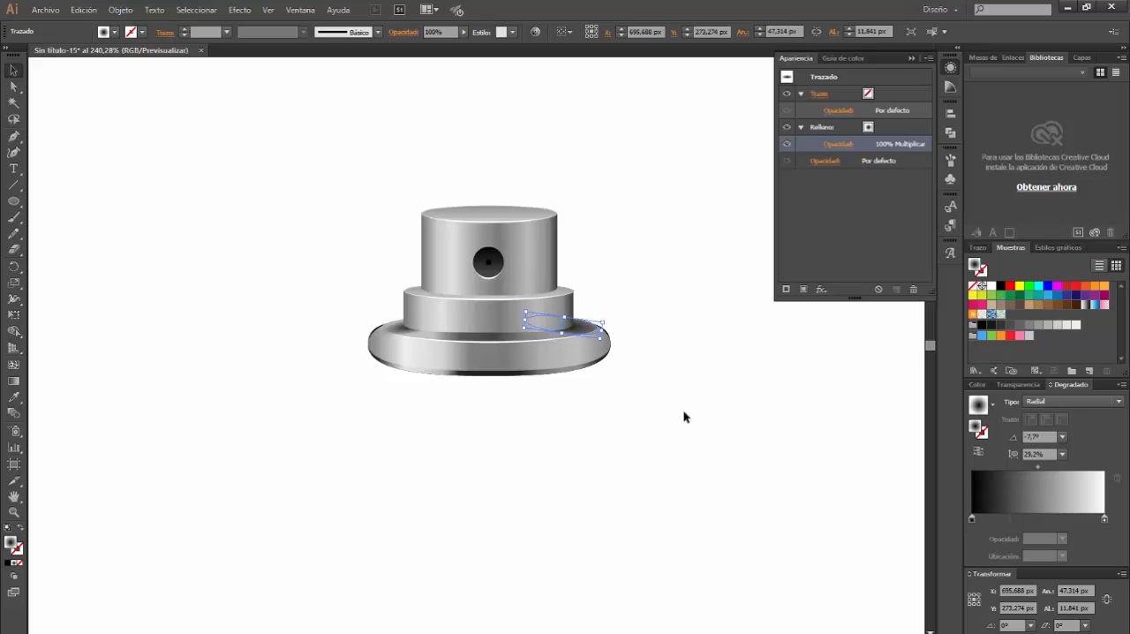
pyautogui.press('Left')
pyautogui.press('Up')
pyautogui.click(724, 392)
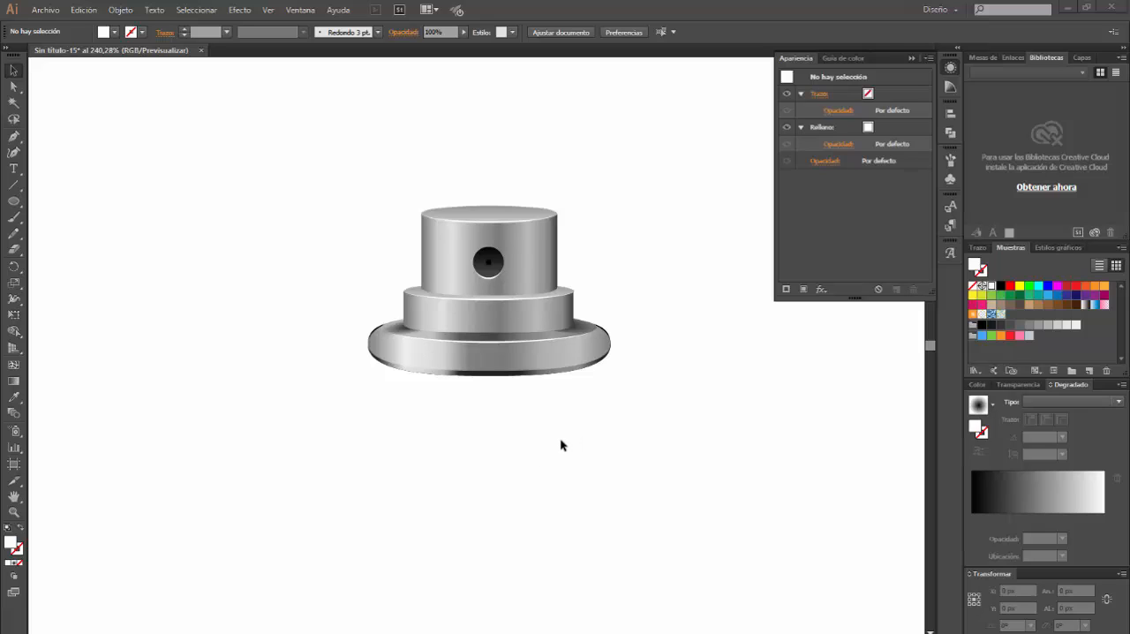
# Draw a closed white crescent about 95 px wide and 12 px high with the Pen tool on the rim's upper-left surface
pyautogui.press('p')
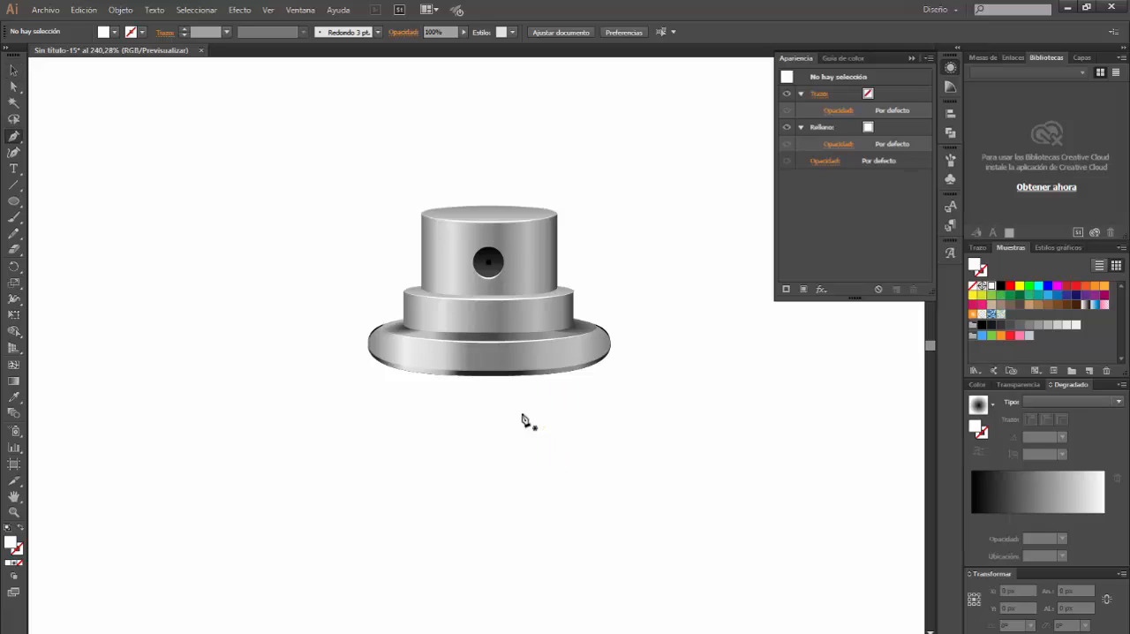
pyautogui.hotkey('ctrl', 'space')
pyautogui.moveTo(351, 283); pyautogui.dragTo(574, 412)
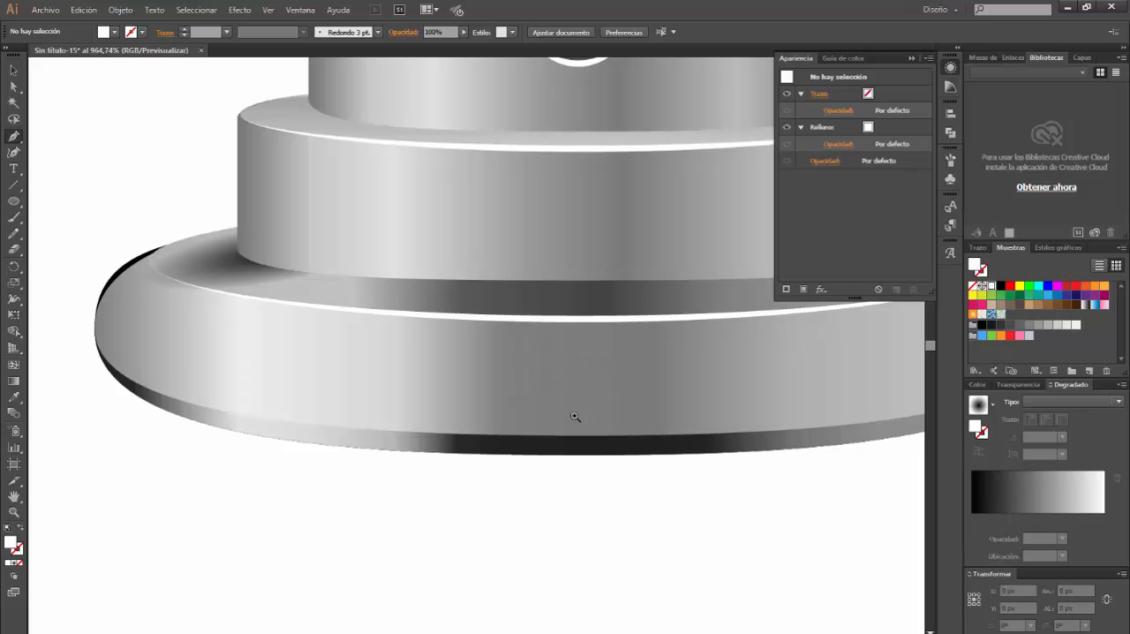
pyautogui.click(225, 240)
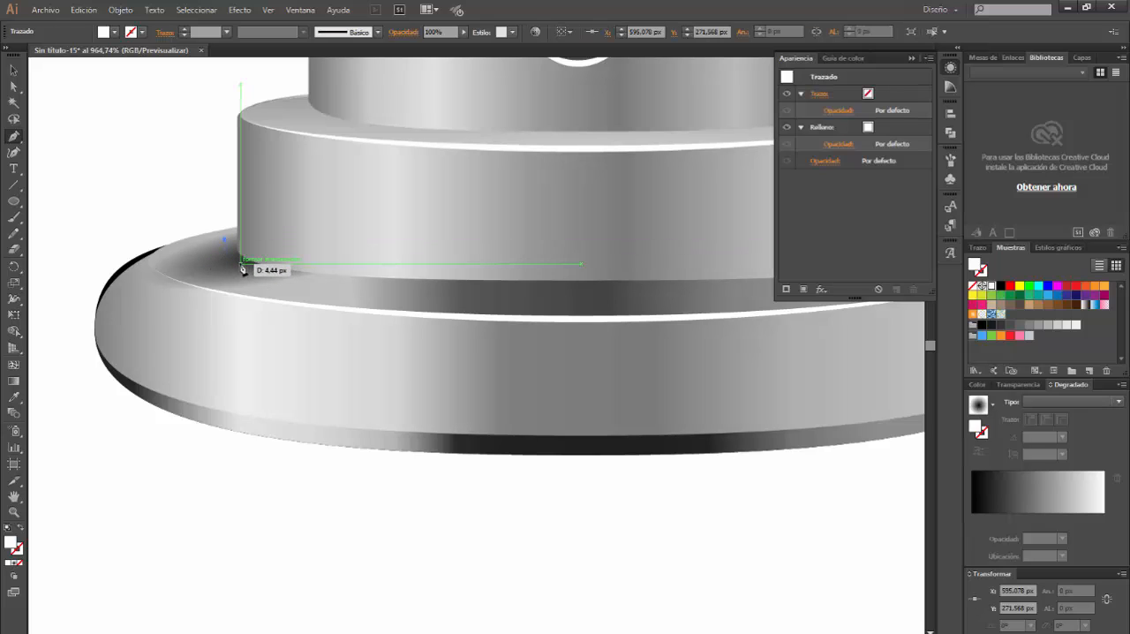
pyautogui.moveTo(241, 262); pyautogui.dragTo(253, 272)
pyautogui.moveTo(446, 285); pyautogui.dragTo(552, 288)
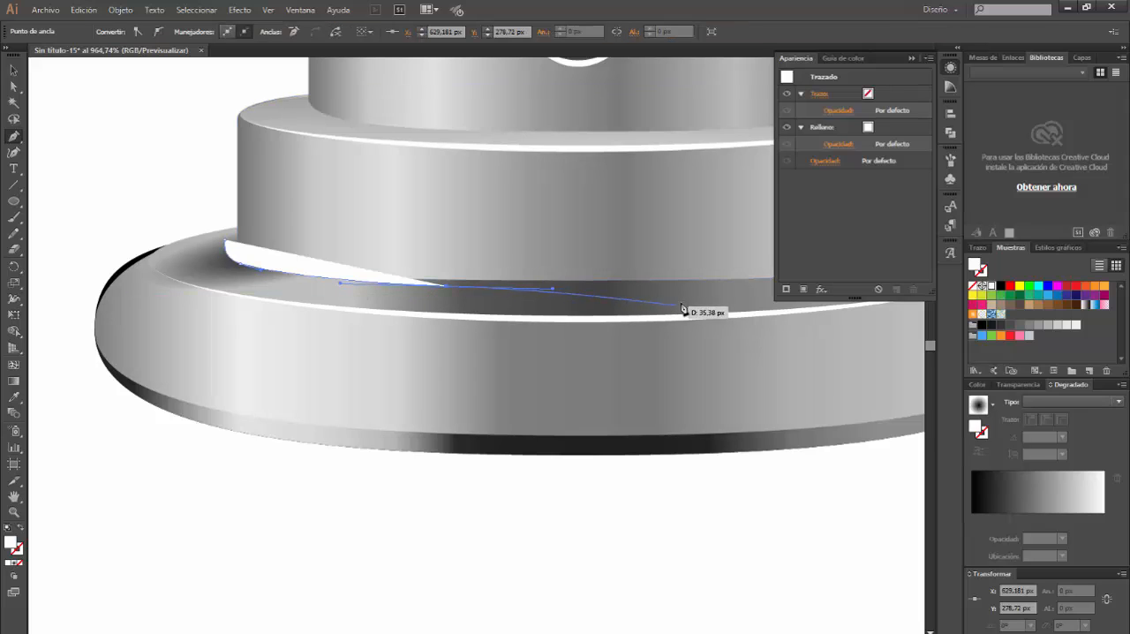
pyautogui.moveTo(715, 301); pyautogui.dragTo(766, 303)
pyautogui.click(782, 304)
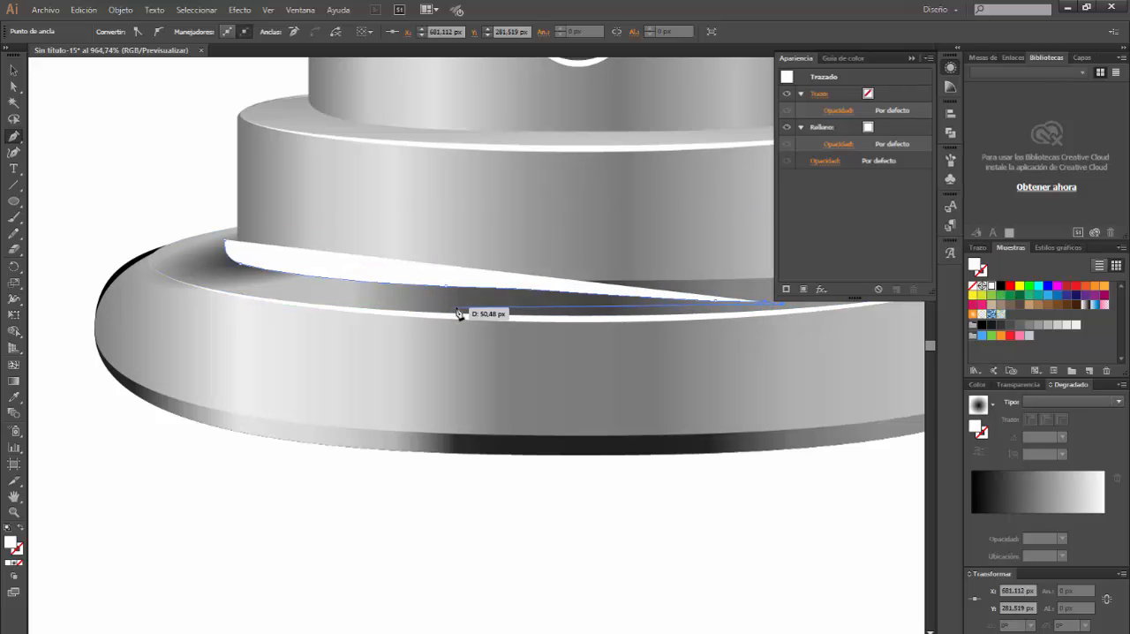
pyautogui.moveTo(456, 308); pyautogui.dragTo(366, 301)
pyautogui.moveTo(204, 285); pyautogui.dragTo(178, 244)
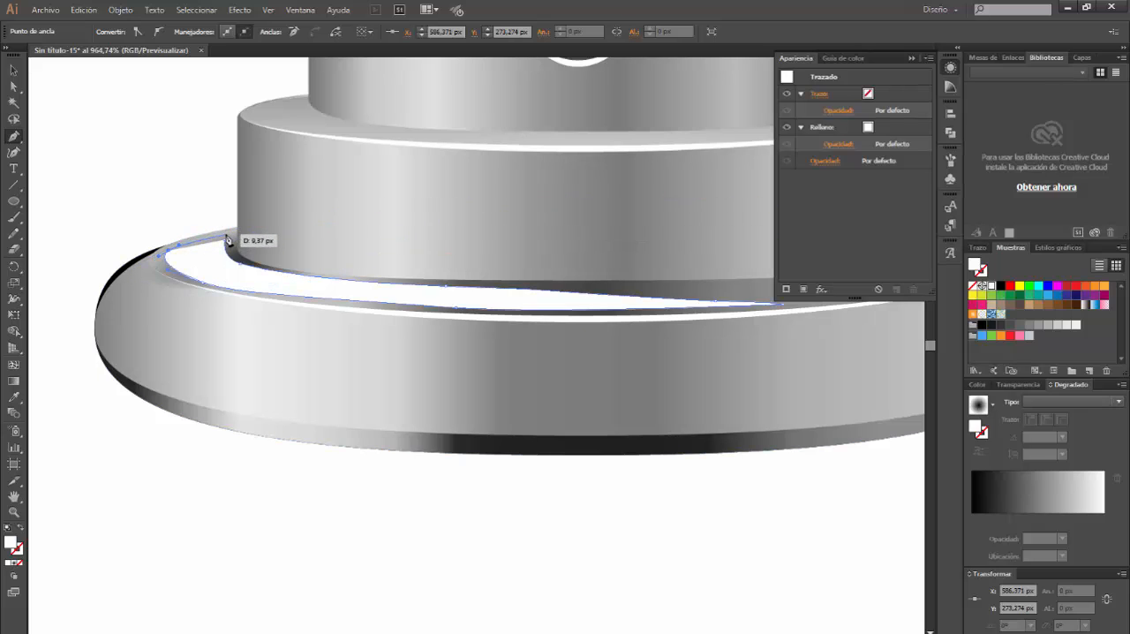
pyautogui.click(231, 232)
pyautogui.click(225, 239)
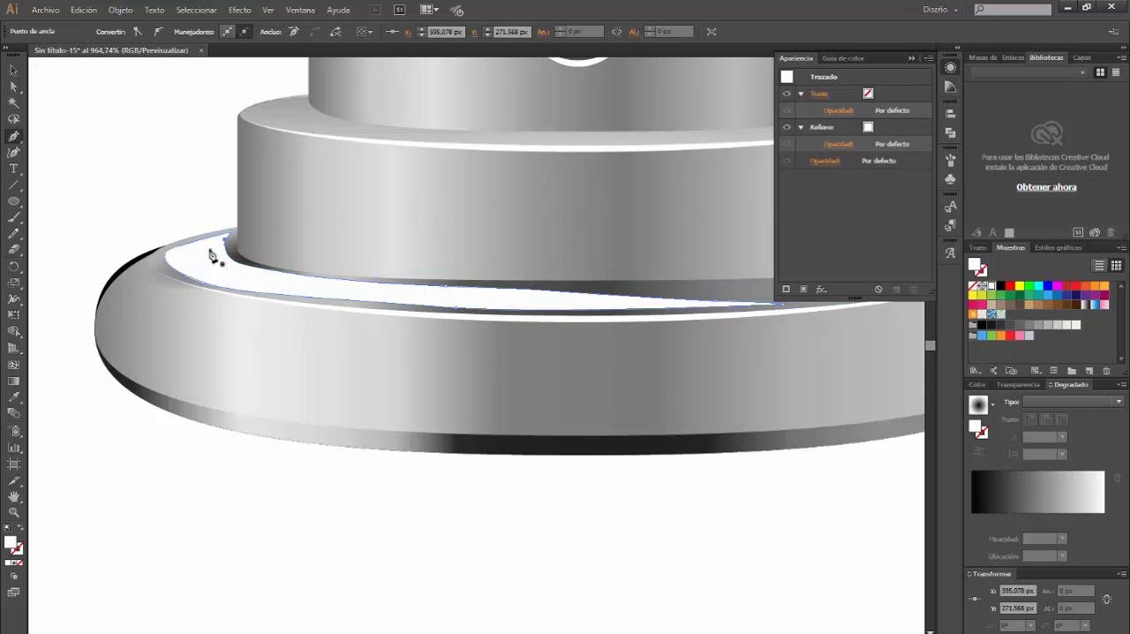
# Draw a smaller, thinner white crescent with the Pen tool inside the large highlight shape on the rim
pyautogui.moveTo(209, 251); pyautogui.dragTo(236, 272)
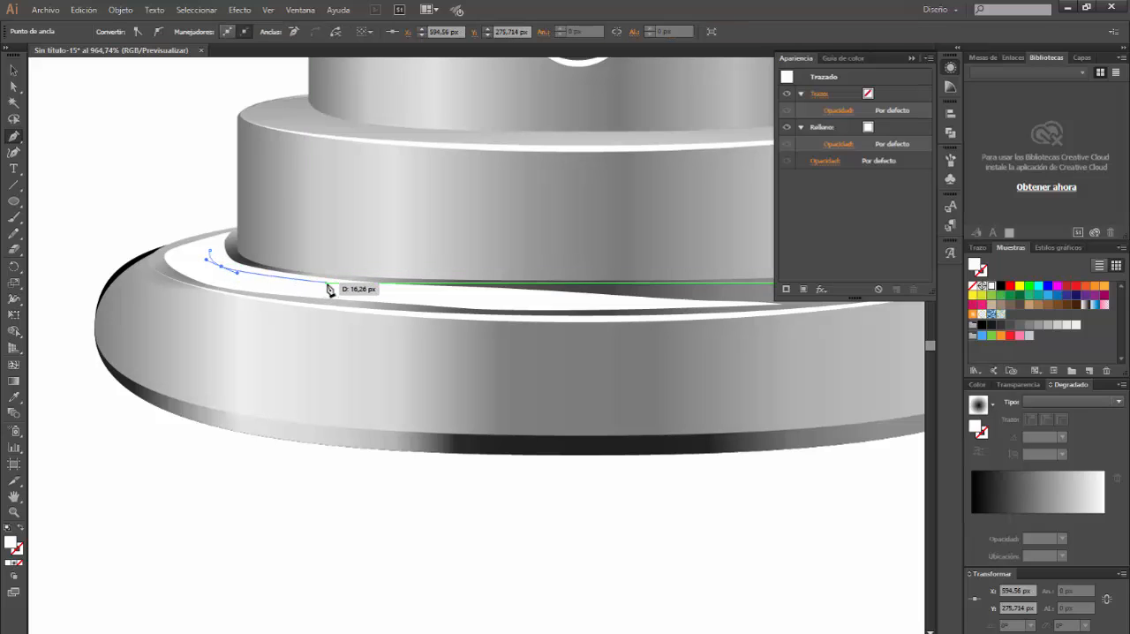
pyautogui.moveTo(325, 292); pyautogui.dragTo(212, 254)
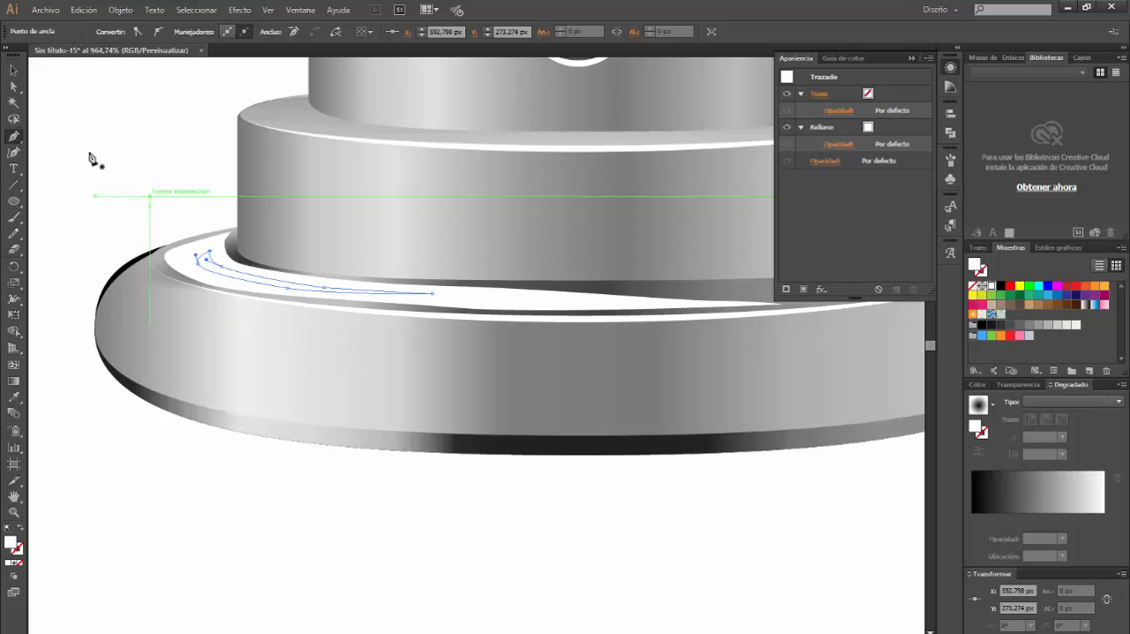
pyautogui.press('v')
pyautogui.click(218, 450)
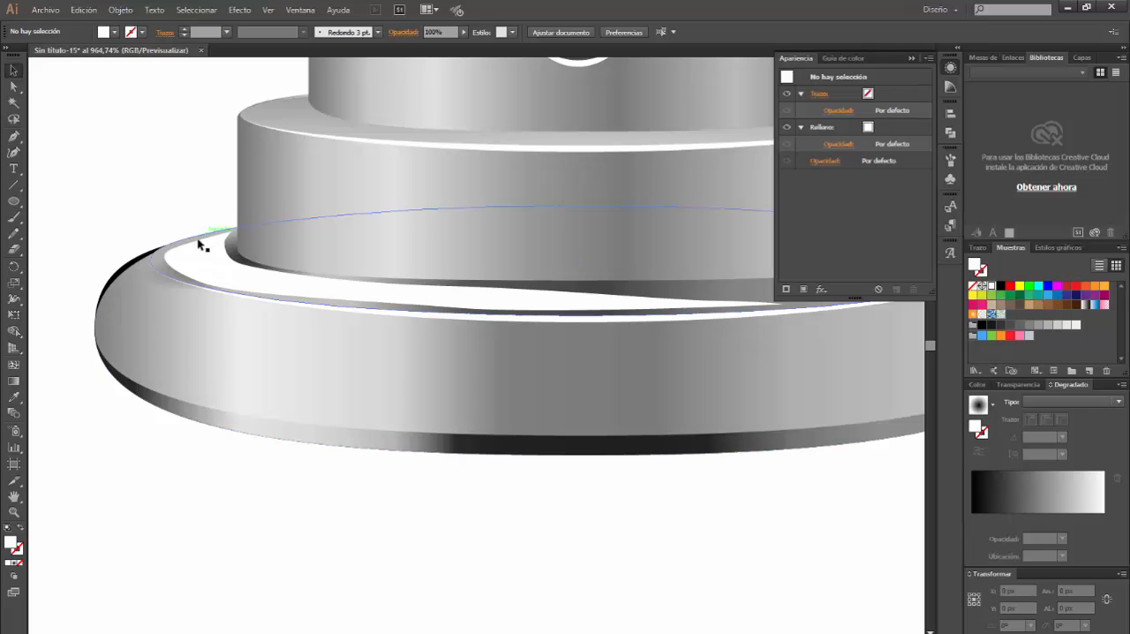
# Set the fill opacity of the large outer crescent on the rim to 0%
pyautogui.click(178, 256)
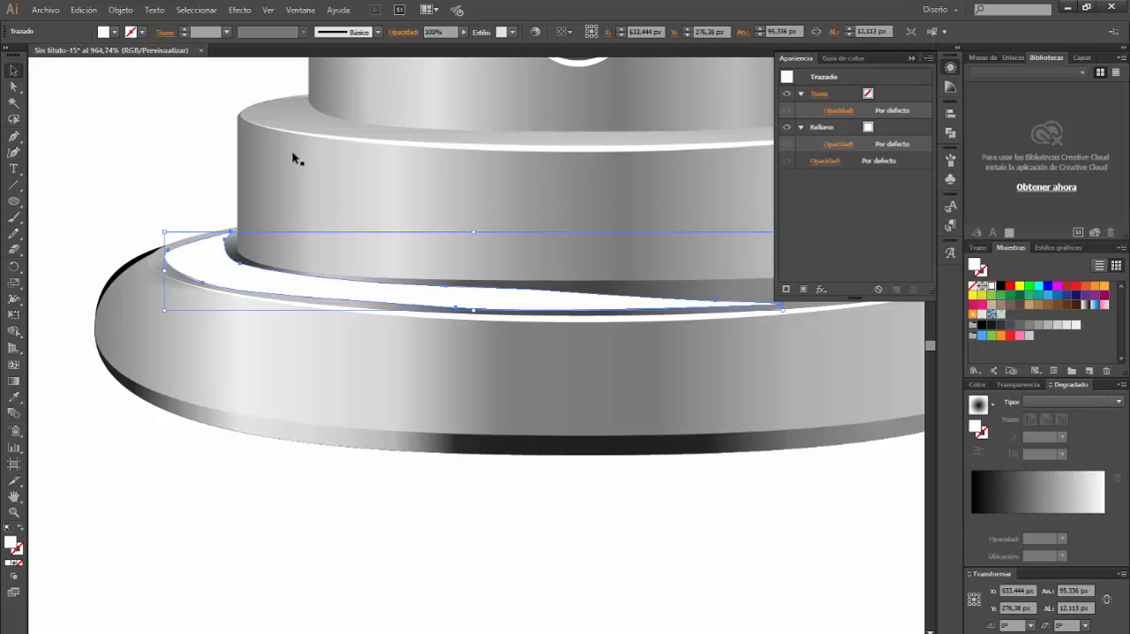
pyautogui.click(843, 145)
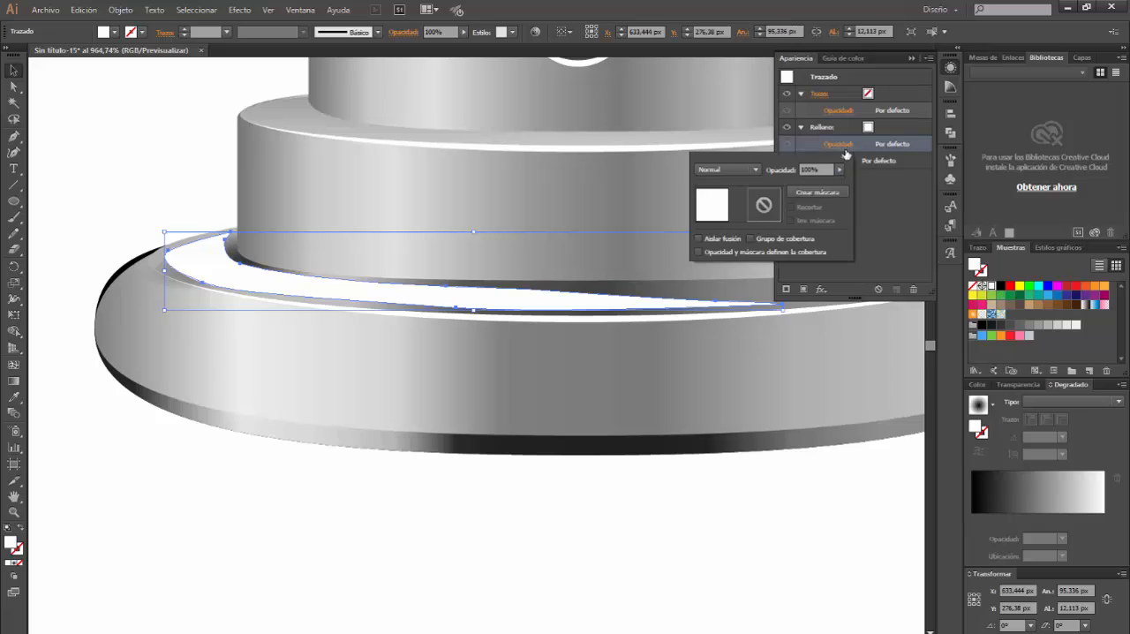
pyautogui.moveTo(843, 185); pyautogui.dragTo(745, 195)
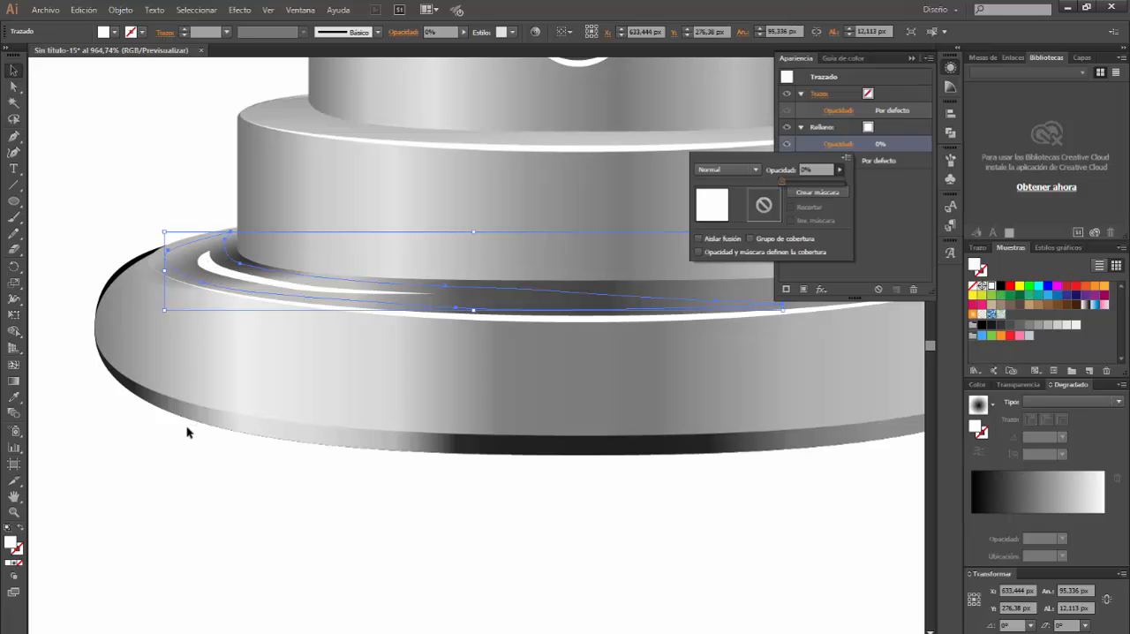
pyautogui.click(167, 435)
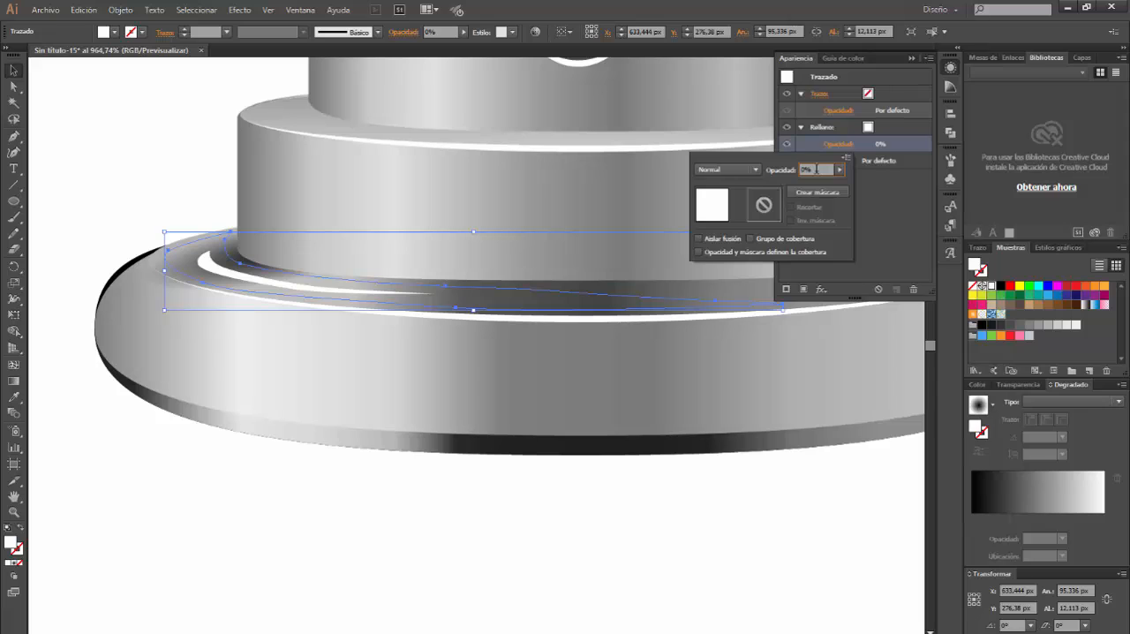
pyautogui.press('Return')
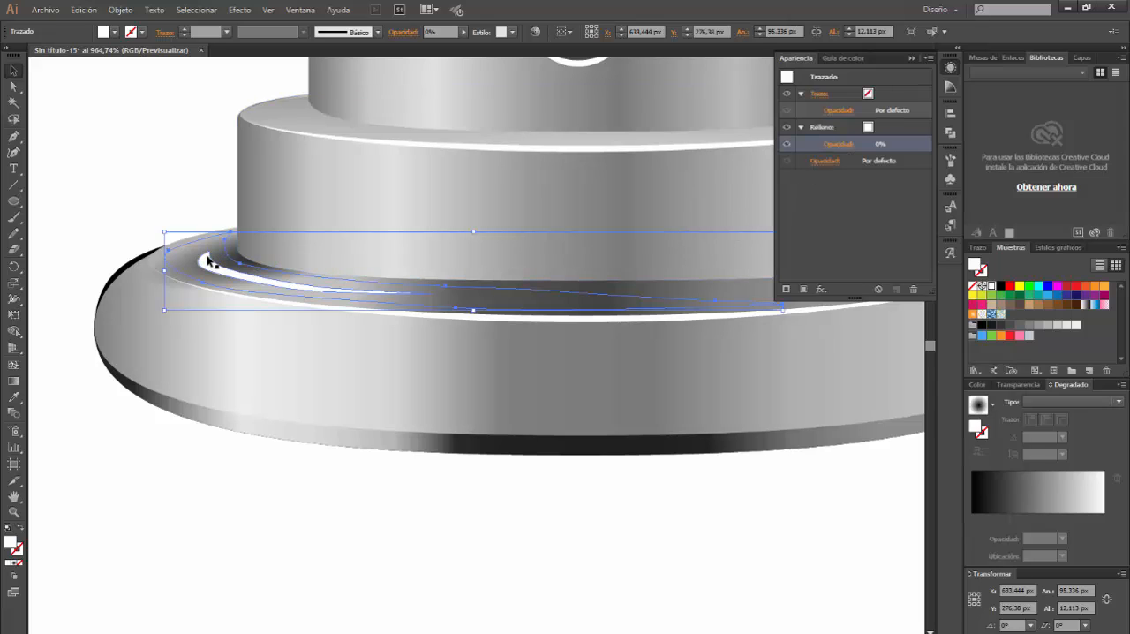
# Select both crescents and set the blend options to specified steps (Pasos especificados) with 30 steps
pyautogui.keyDown('shift'); pyautogui.click(211, 262); pyautogui.keyUp('shift')
pyautogui.click(121, 10)
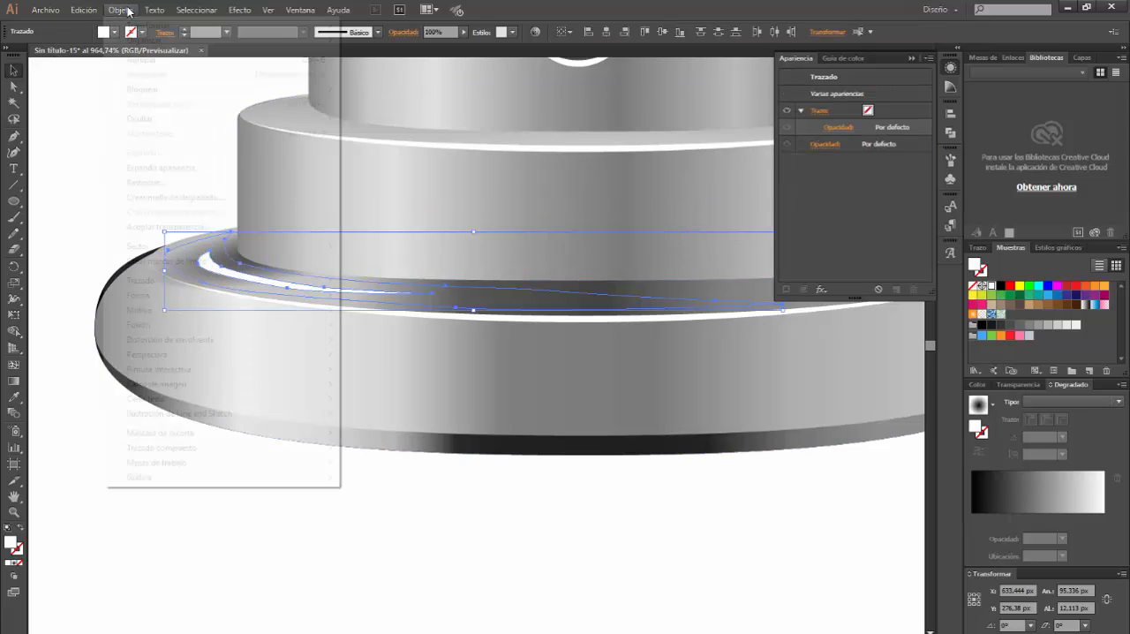
pyautogui.moveTo(189, 325)
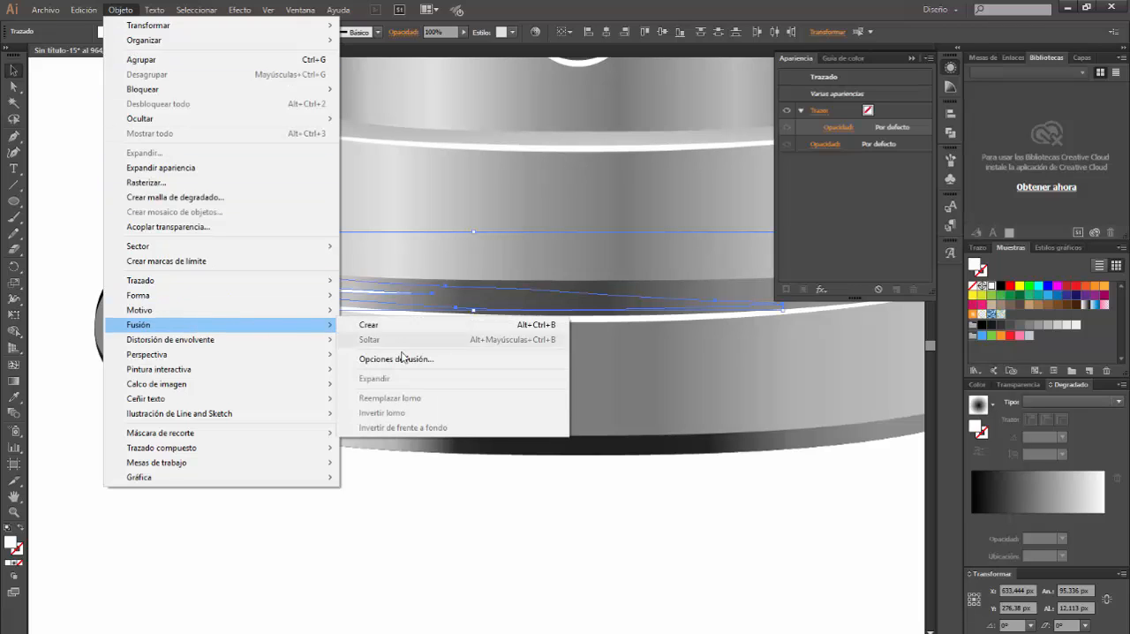
pyautogui.click(402, 357)
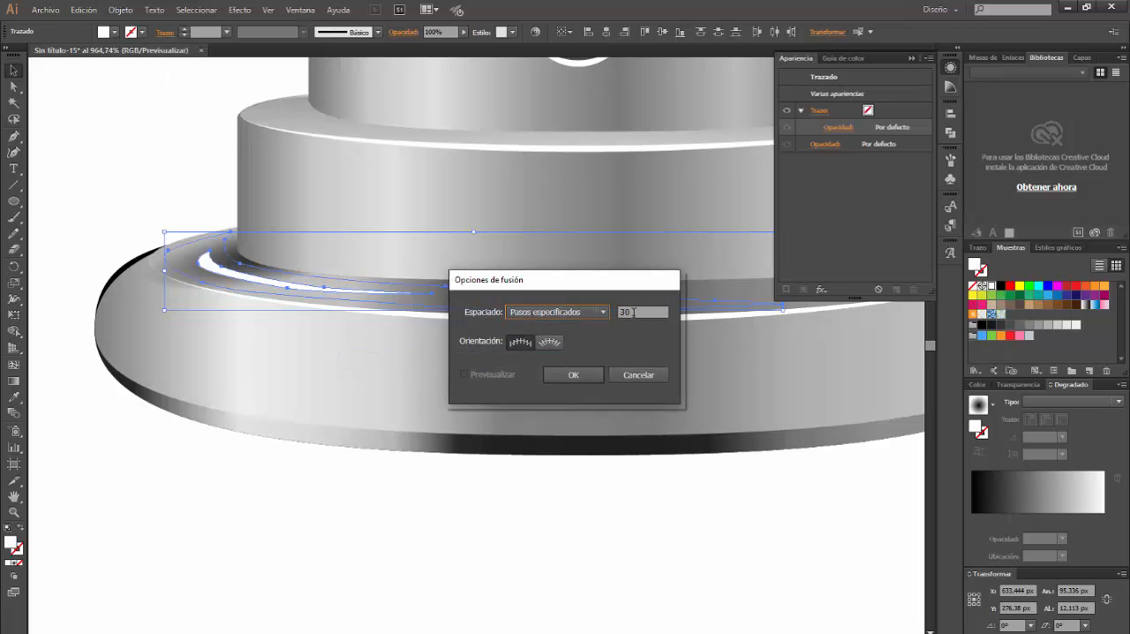
pyautogui.click(603, 311)
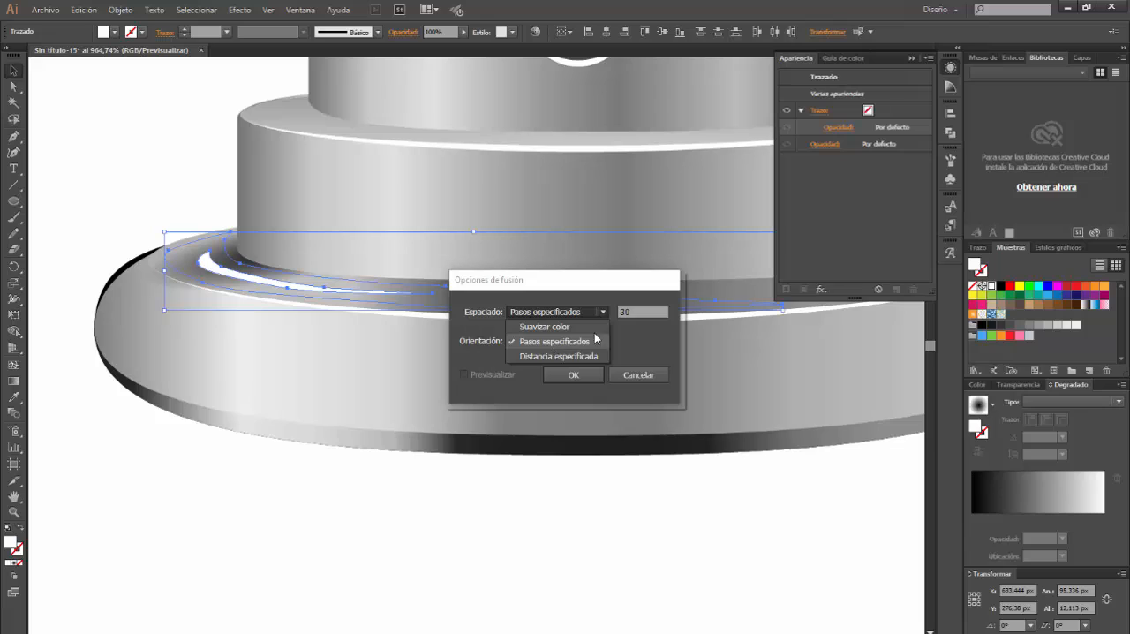
pyautogui.click(595, 340)
pyautogui.click(645, 313)
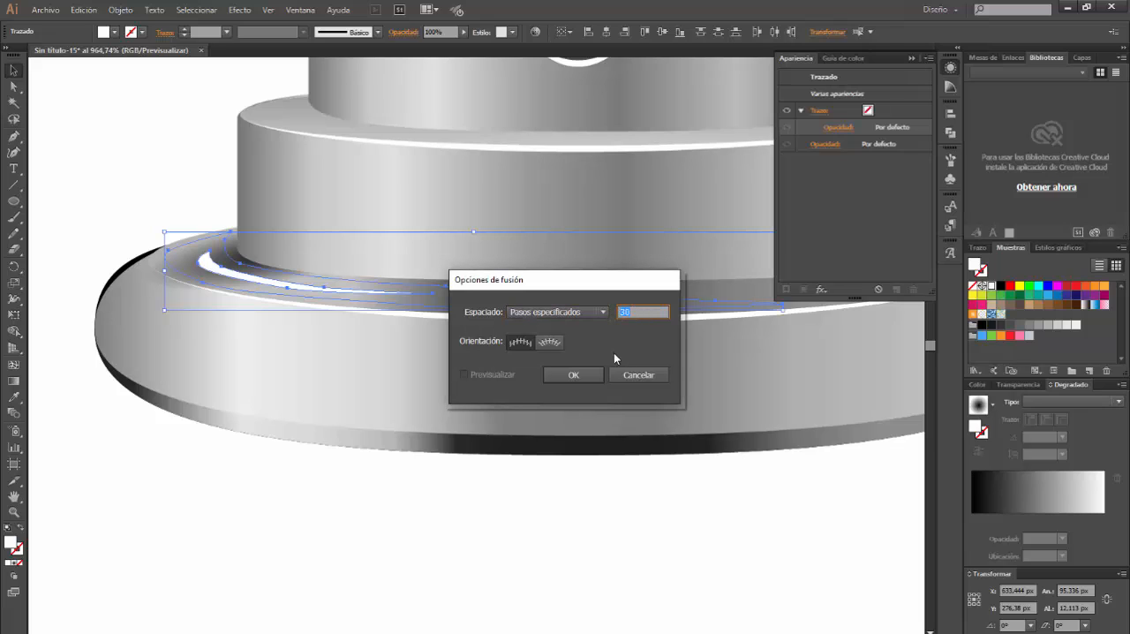
pyautogui.click(518, 343)
pyautogui.click(576, 375)
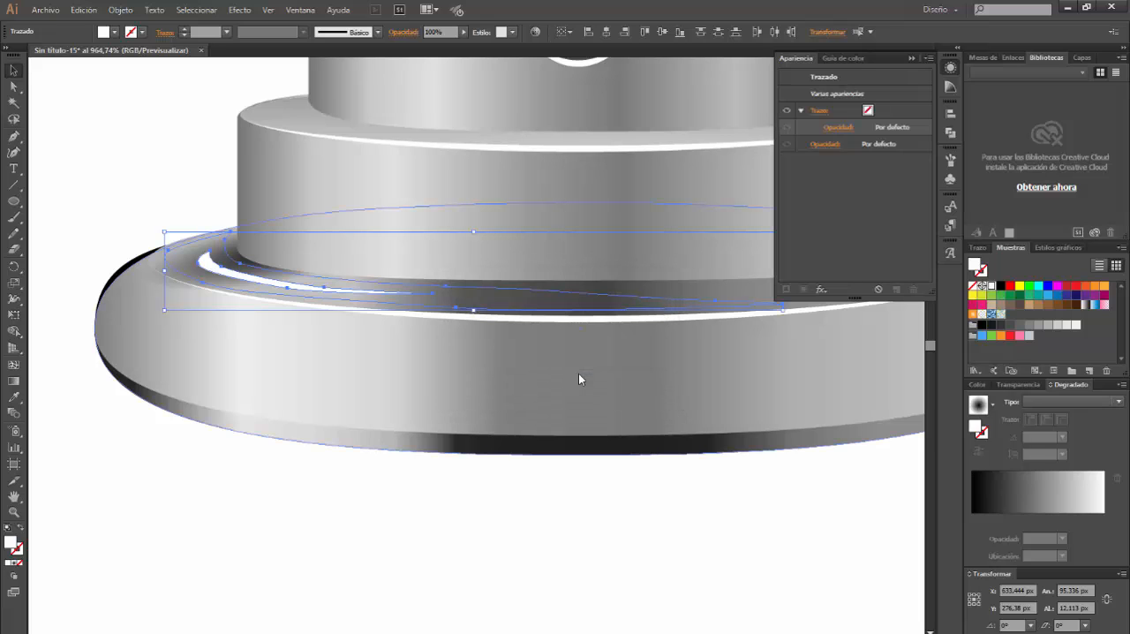
# Create a blend (Fusión) between the transparent outer crescent and the white inner crescent
pyautogui.click(120, 10)
pyautogui.moveTo(177, 323)
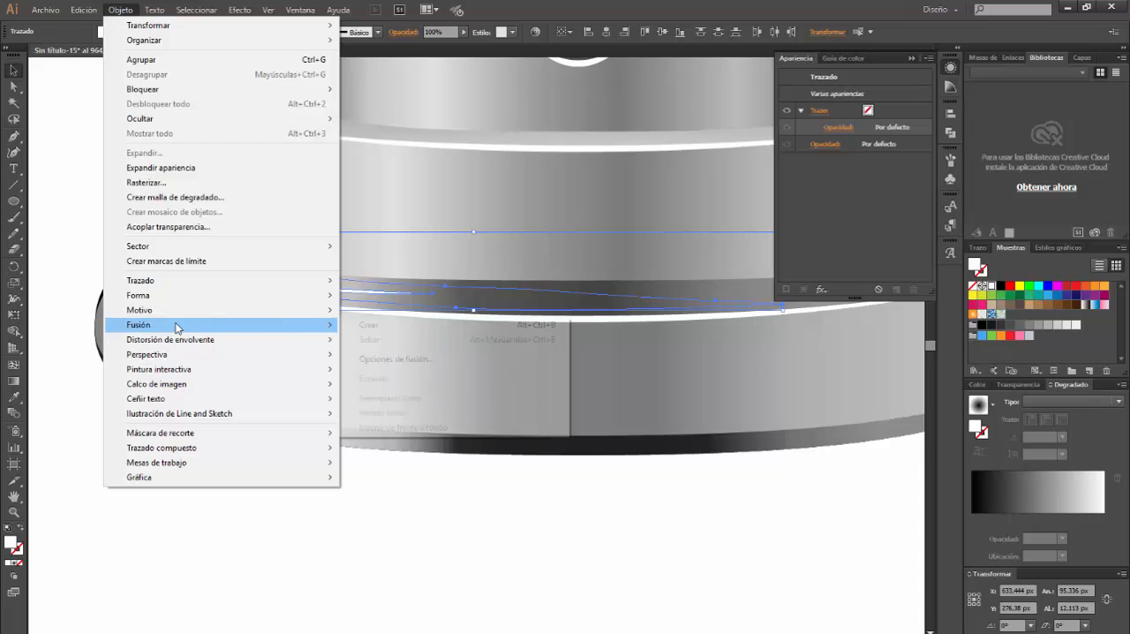
pyautogui.click(391, 326)
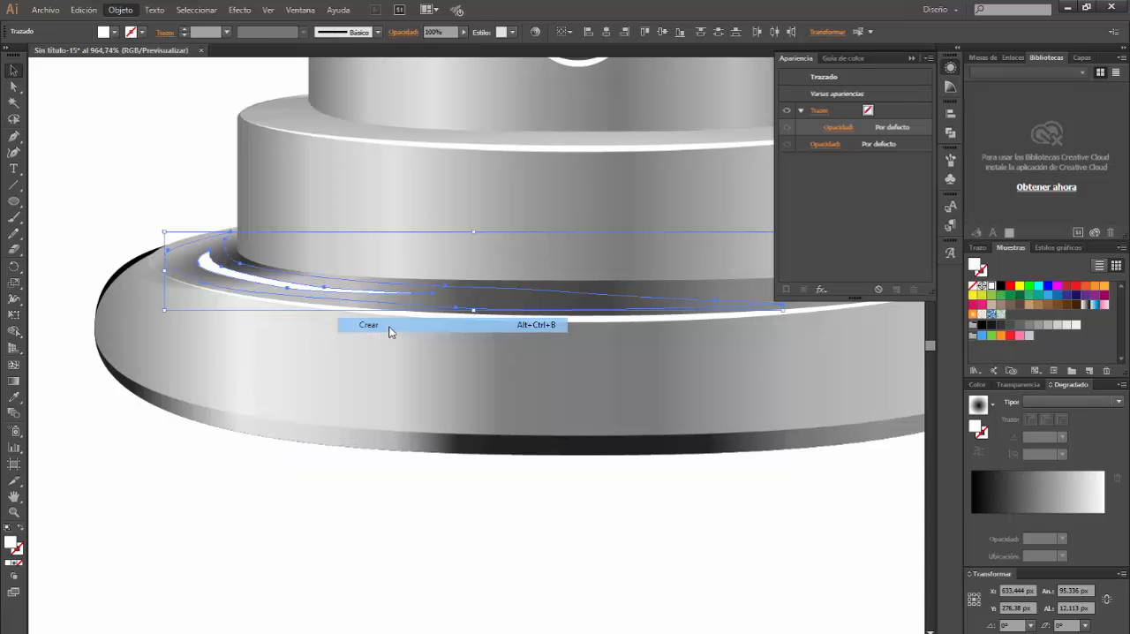
pyautogui.click(372, 494)
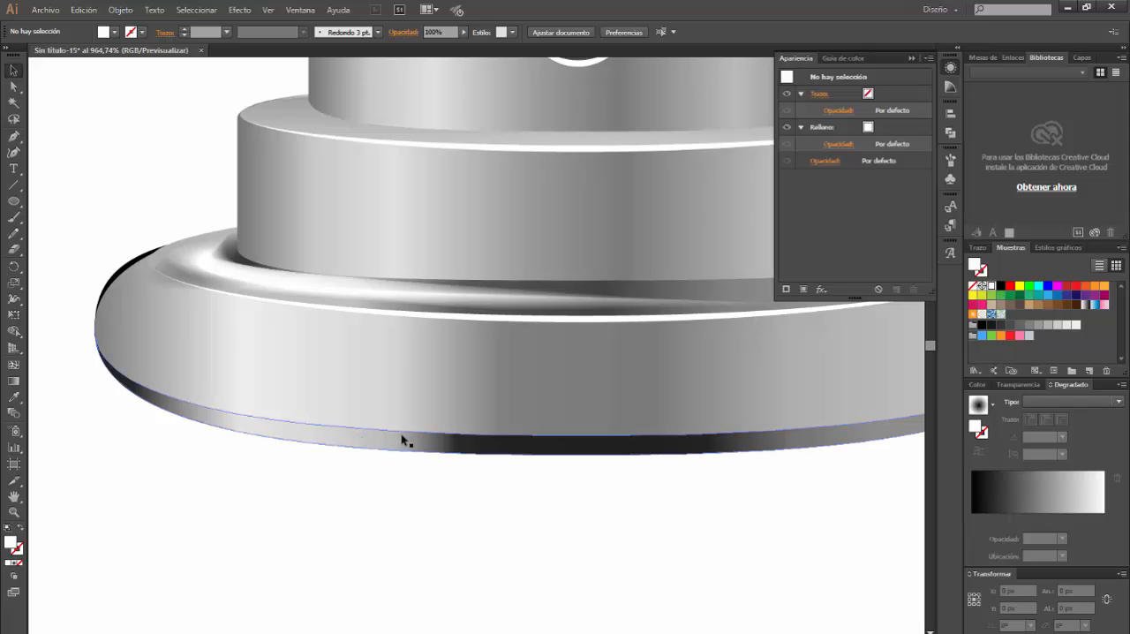
# Group all parts of the metallic cap, including the rim, stacked cylinders, nozzle hole and highlight
pyautogui.keyDown('ctrl'); pyautogui.keyDown('alt'); pyautogui.click(445, 334); pyautogui.keyUp('alt'); pyautogui.keyUp('ctrl')
pyautogui.keyDown('ctrl'); pyautogui.keyDown('alt'); pyautogui.click(446, 334); pyautogui.keyUp('alt'); pyautogui.keyUp('ctrl')
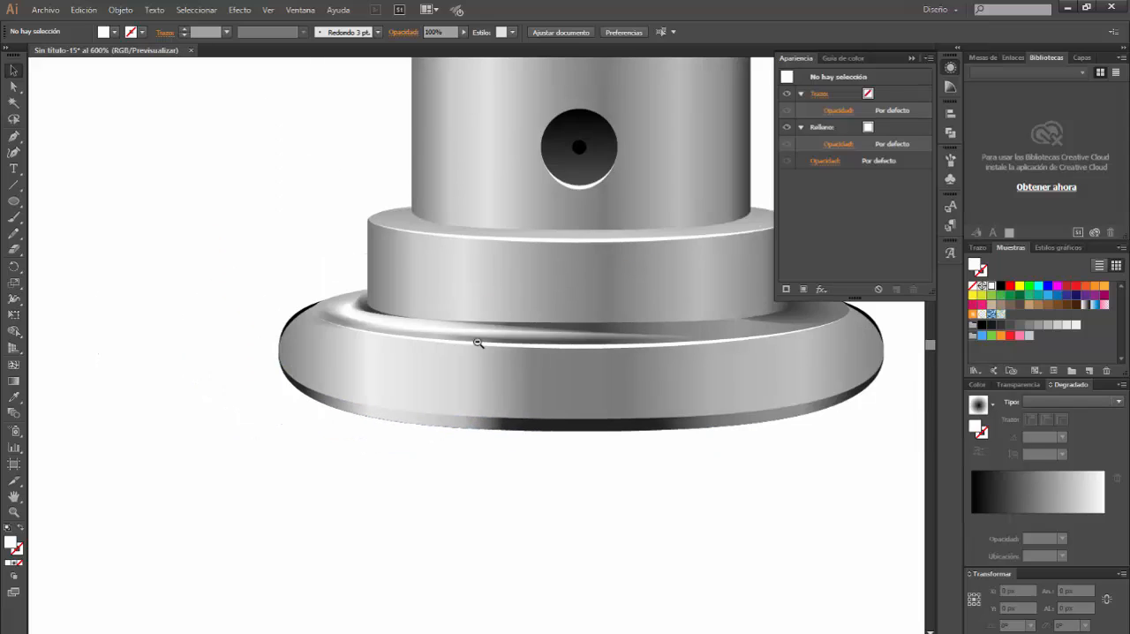
pyautogui.keyDown('ctrl'); pyautogui.keyDown('alt'); pyautogui.click(491, 342); pyautogui.keyUp('alt'); pyautogui.keyUp('ctrl')
pyautogui.keyDown('ctrl'); pyautogui.keyDown('alt'); pyautogui.click(505, 341); pyautogui.keyUp('alt'); pyautogui.keyUp('ctrl')
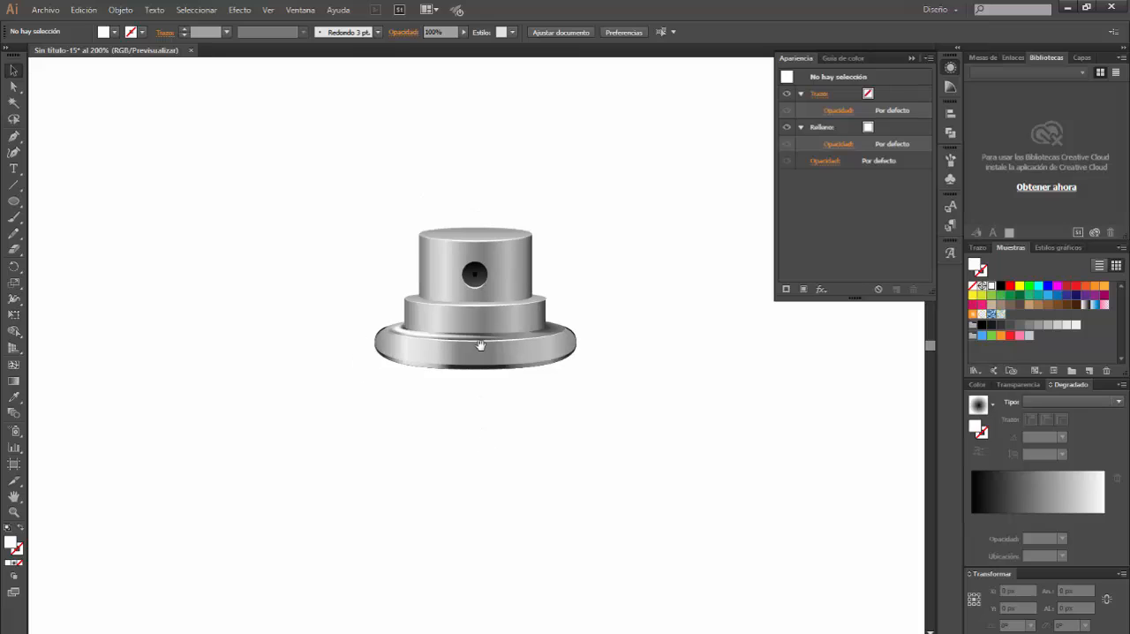
pyautogui.moveTo(474, 346)
pyautogui.mouseDown()
pyautogui.moveTo(489, 378)
pyautogui.moveTo(487, 350)
pyautogui.mouseUp()
pyautogui.keyDown('ctrl'); pyautogui.click(487, 350); pyautogui.keyUp('ctrl')
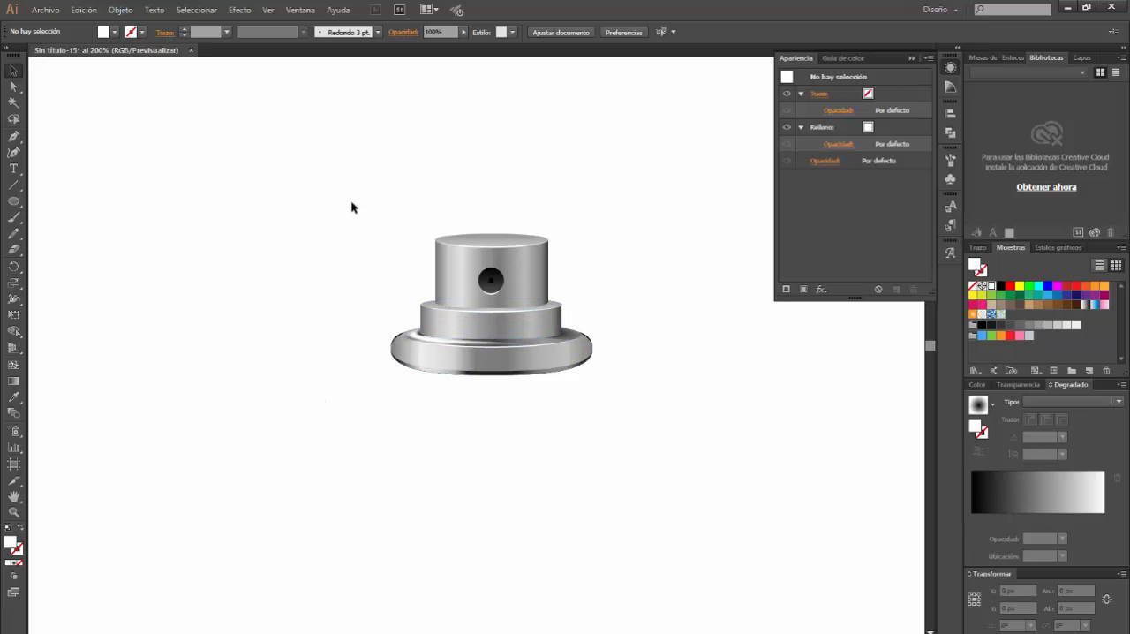
pyautogui.moveTo(351, 202); pyautogui.dragTo(678, 425)
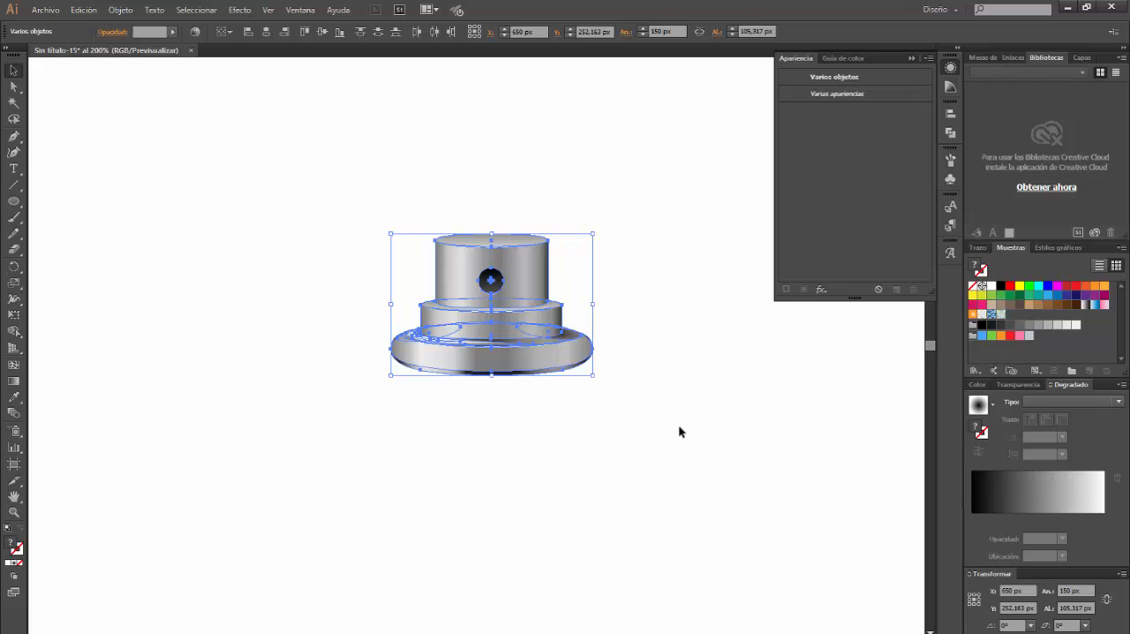
pyautogui.hotkey('ctrl', 'g')
pyautogui.hotkey('ctrl', 'g')
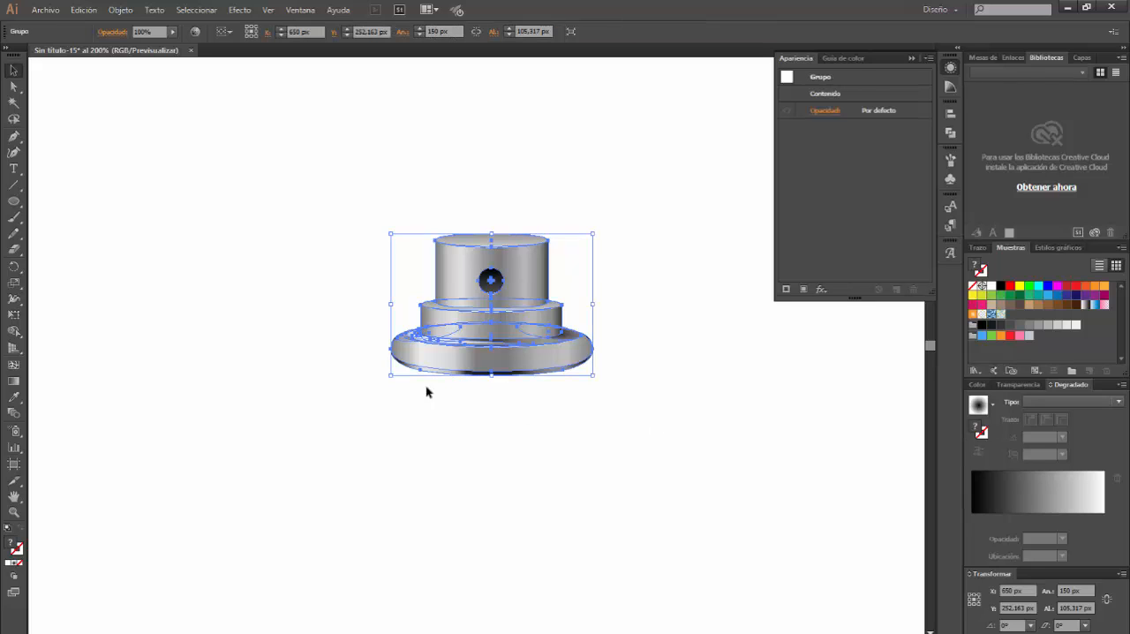
# Place the grouped metallic cap on top of the green cylinder's dome, centred on it
pyautogui.keyDown('ctrl'); pyautogui.keyDown('alt'); pyautogui.click(351, 356); pyautogui.keyUp('alt'); pyautogui.keyUp('ctrl')
pyautogui.keyDown('ctrl'); pyautogui.keyDown('alt'); pyautogui.click(354, 358); pyautogui.keyUp('alt'); pyautogui.keyUp('ctrl')
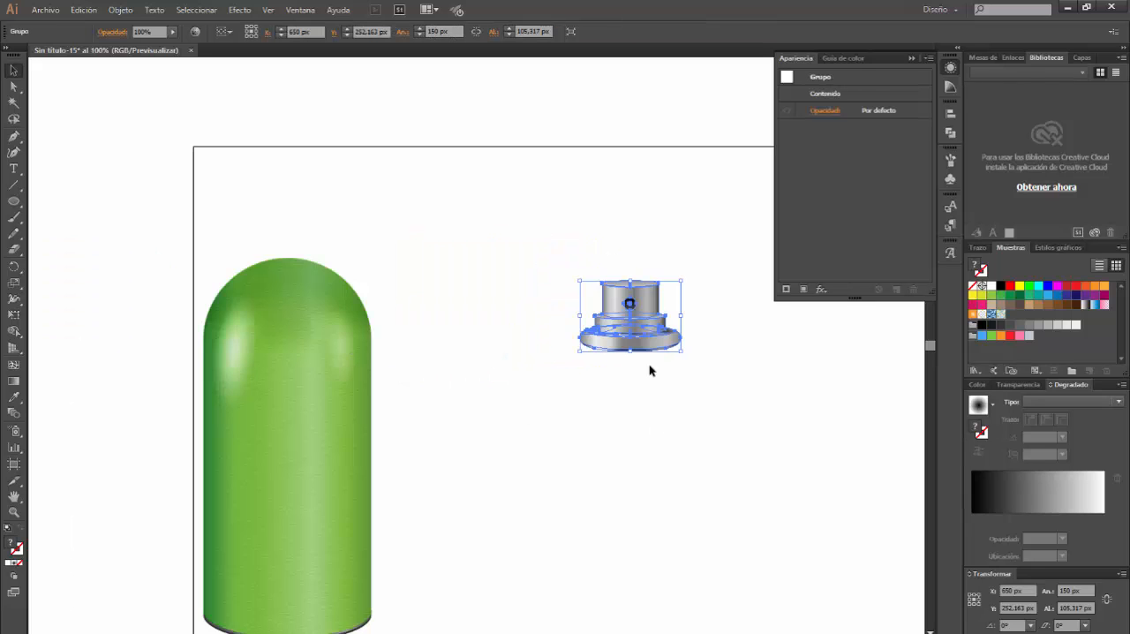
pyautogui.moveTo(644, 345); pyautogui.dragTo(307, 280)
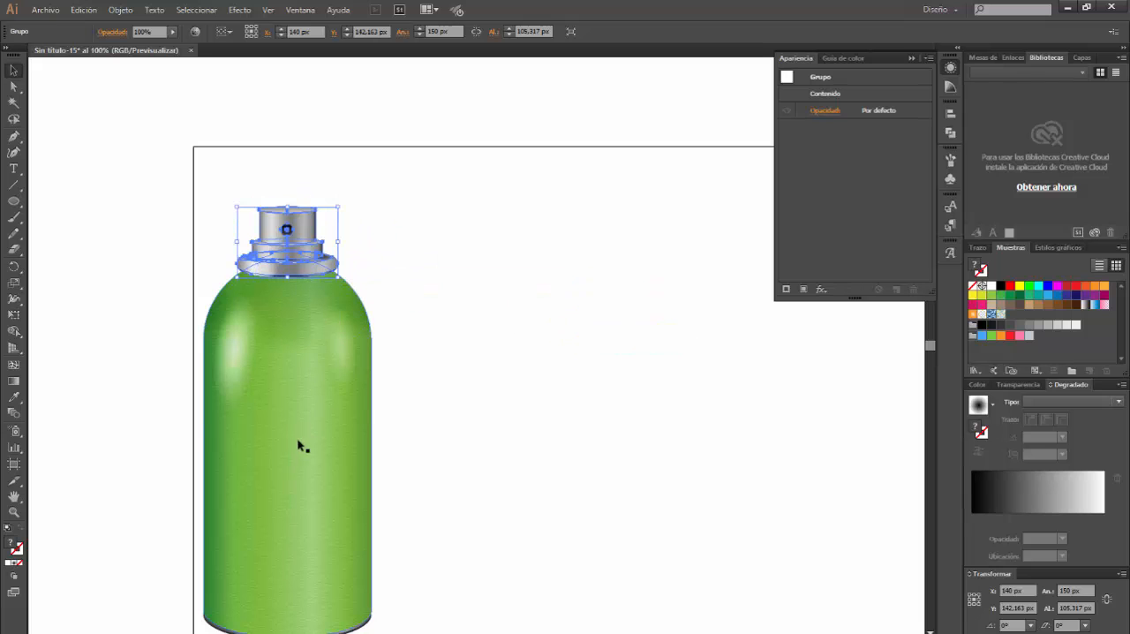
# Move the green cylinder and cap together to the middle of the artboard and centre them horizontally on it
pyautogui.keyDown('shift'); pyautogui.click(302, 440); pyautogui.keyUp('shift')
pyautogui.moveTo(637, 403); pyautogui.dragTo(527, 391)
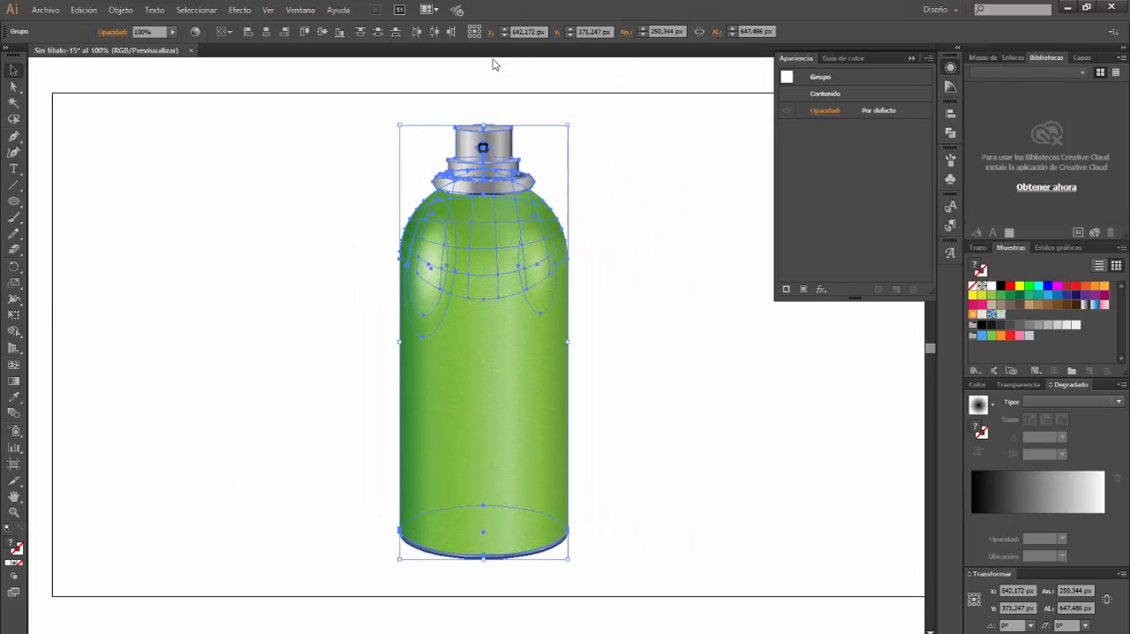
pyautogui.click(950, 110)
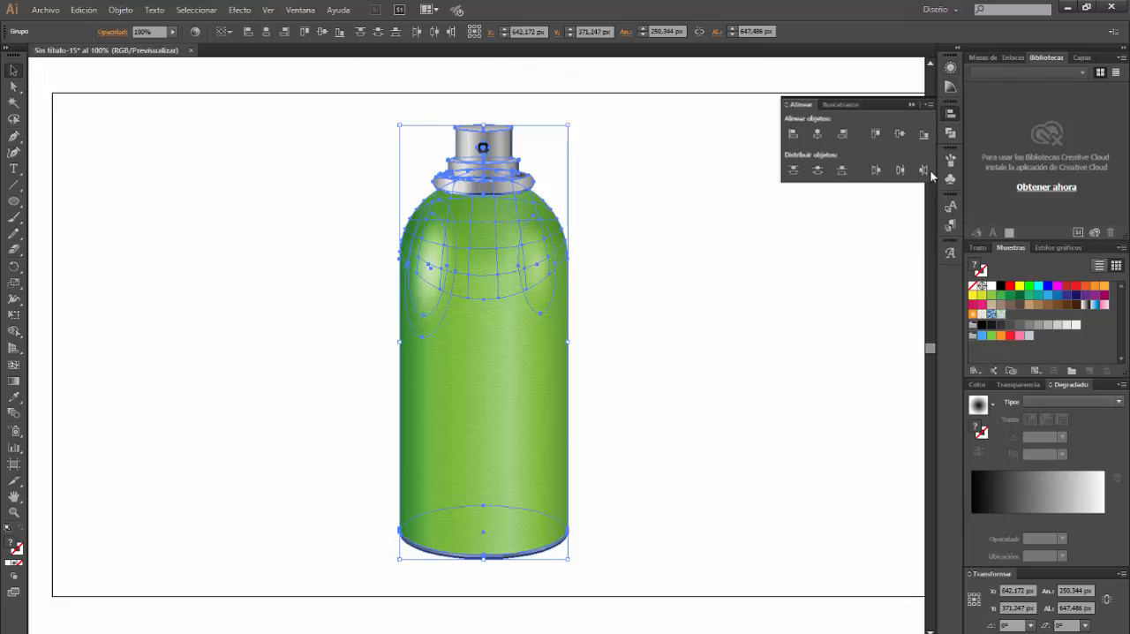
pyautogui.click(786, 104)
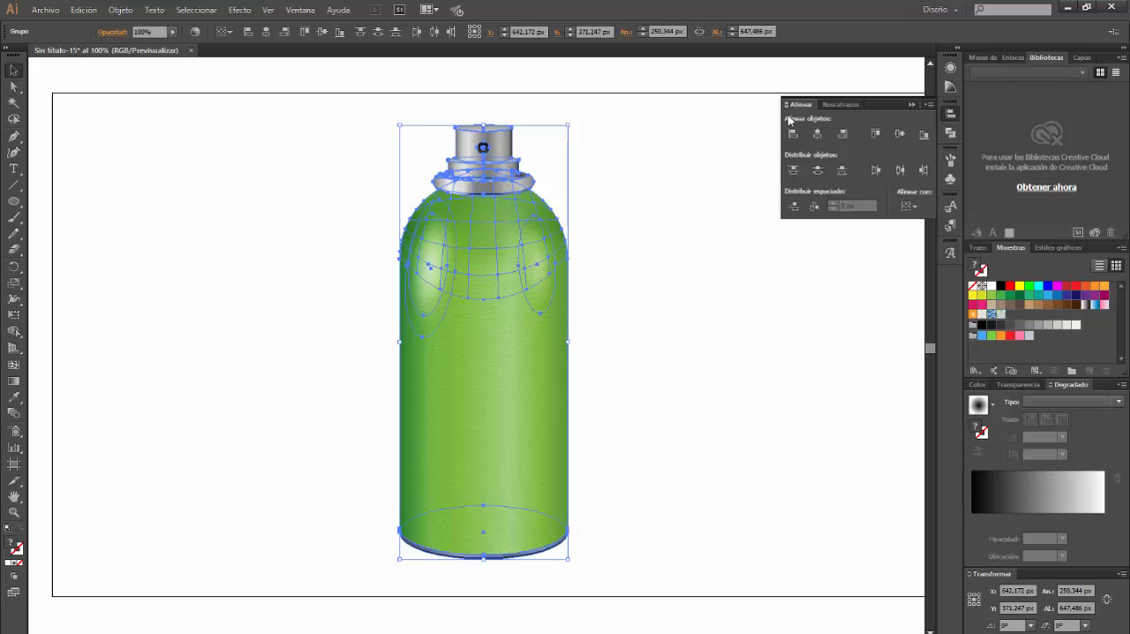
pyautogui.click(909, 205)
pyautogui.click(922, 251)
pyautogui.click(818, 135)
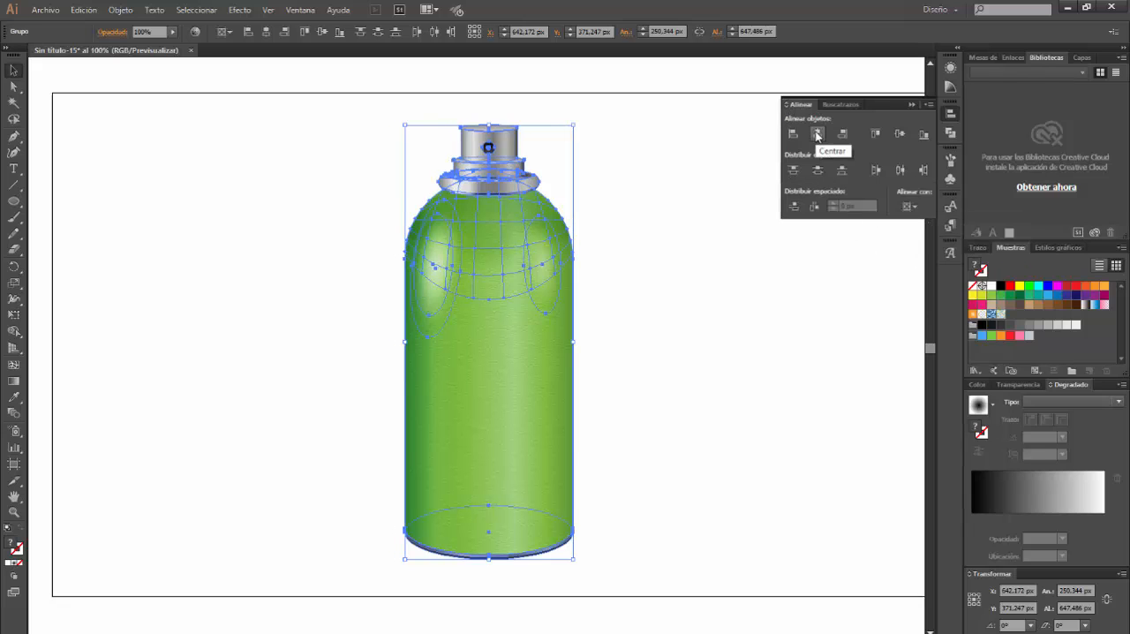
# Nudge the metallic cap down about 4 px so it sits closer on the green can's dome
pyautogui.click(639, 330)
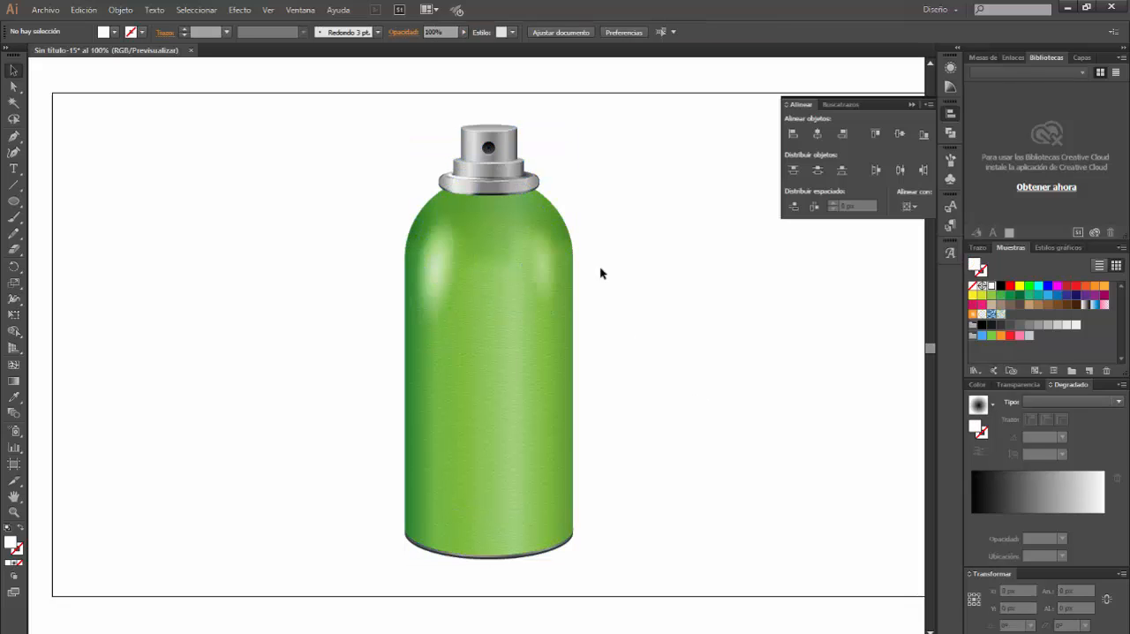
pyautogui.click(501, 159)
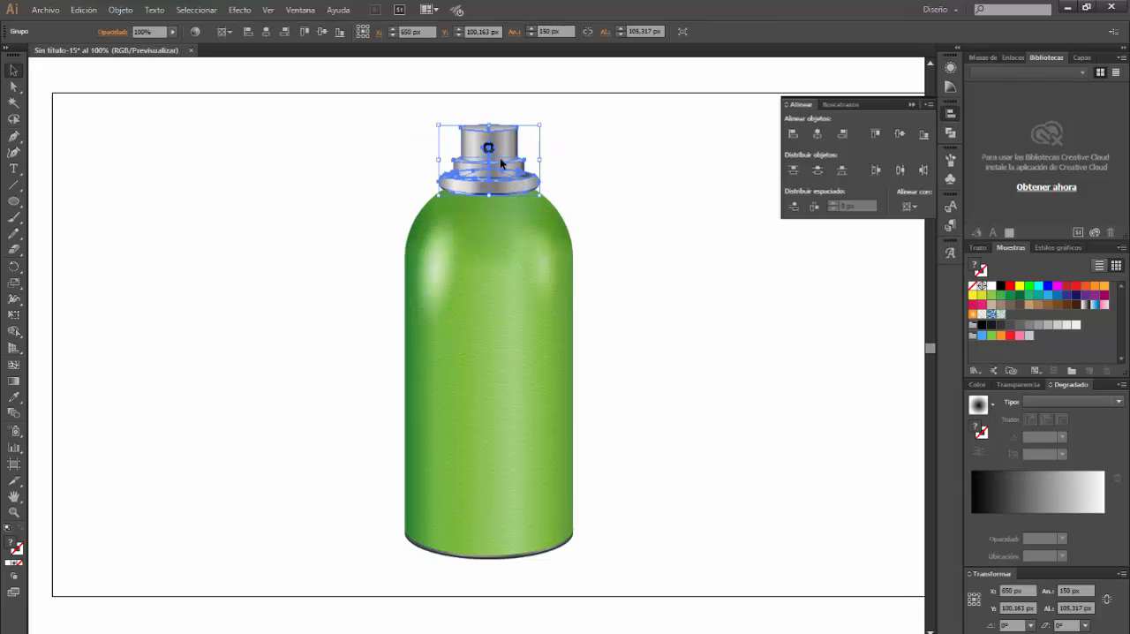
pyautogui.press('Down')
pyautogui.press('Down')
pyautogui.press('Down')
pyautogui.press('Down')
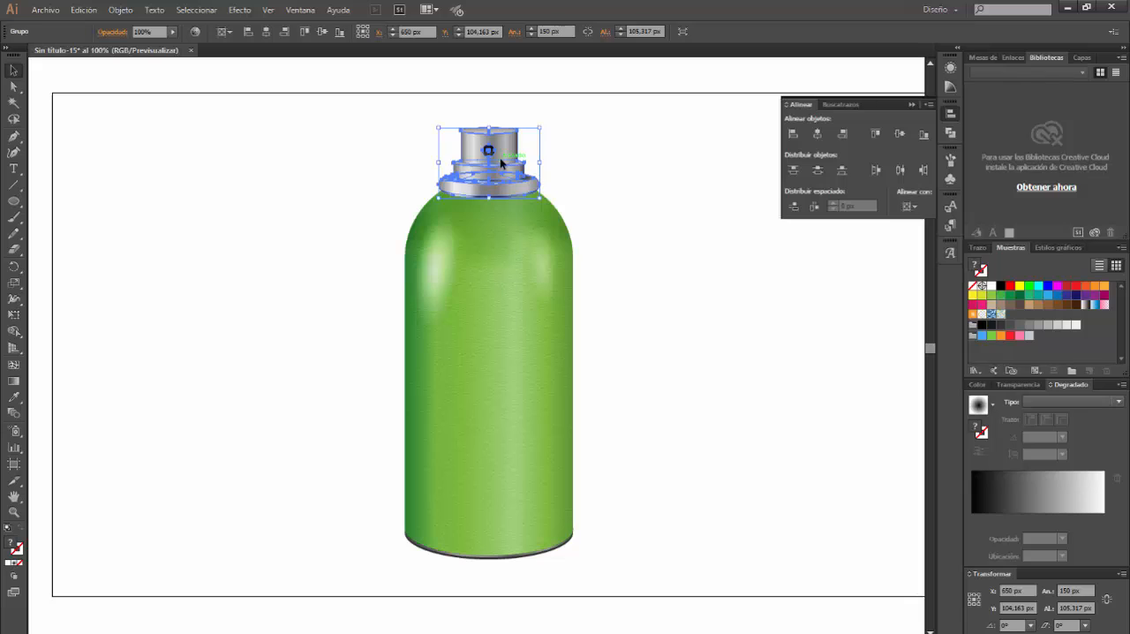
pyautogui.click(645, 196)
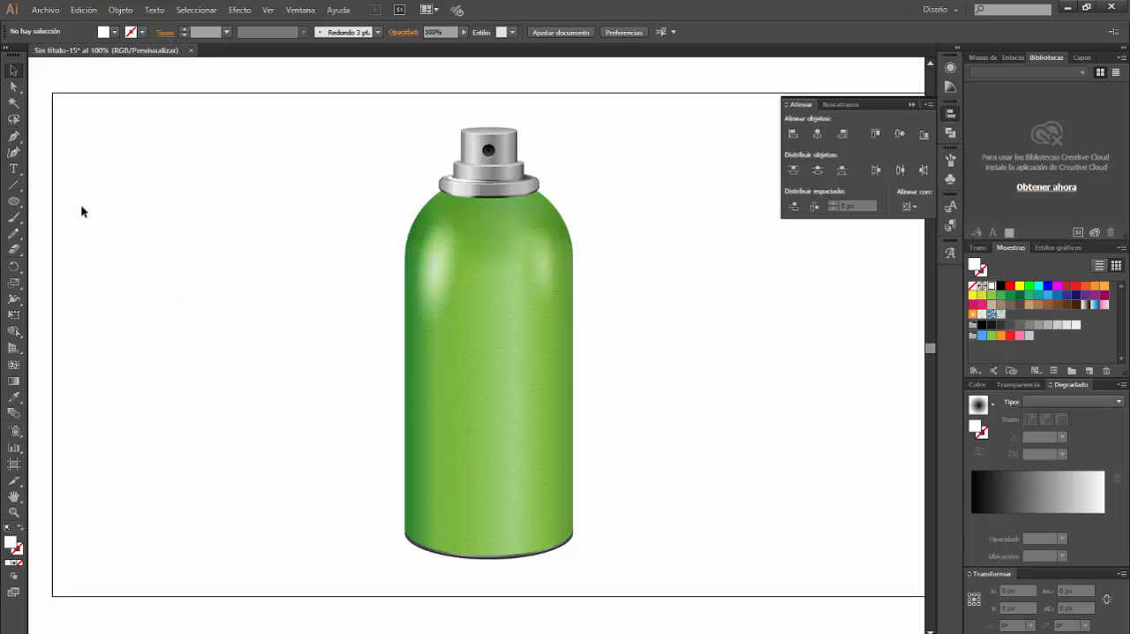
# Draw a flat ellipse about 218 by 21 px beside the can and fill it with black
pyautogui.click(13, 201)
pyautogui.moveTo(131, 354); pyautogui.dragTo(279, 367)
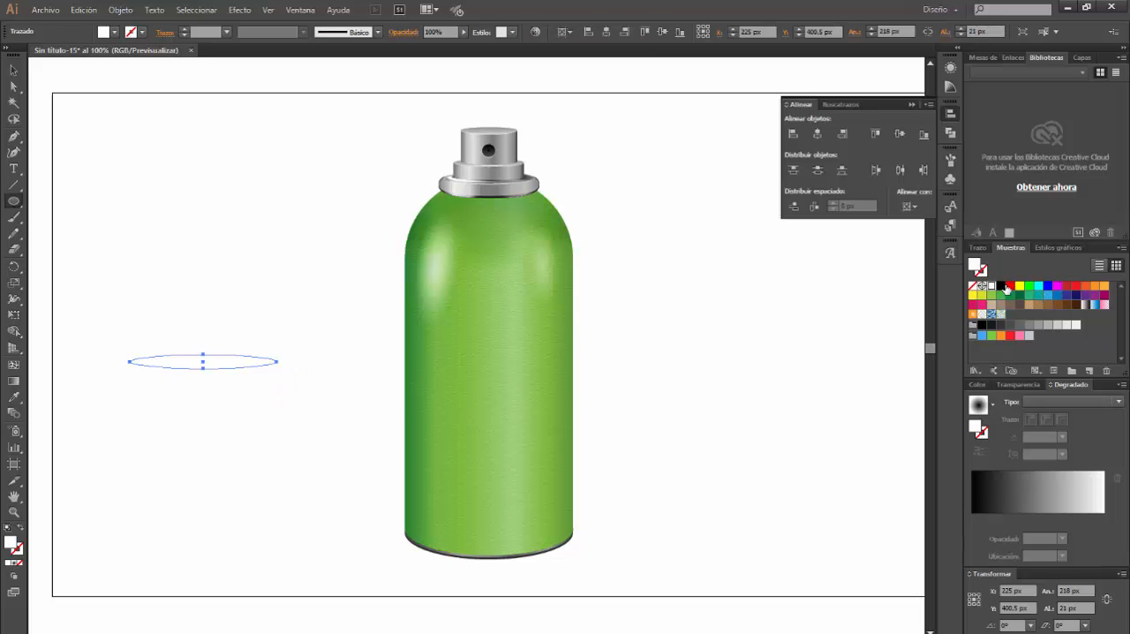
pyautogui.click(1000, 286)
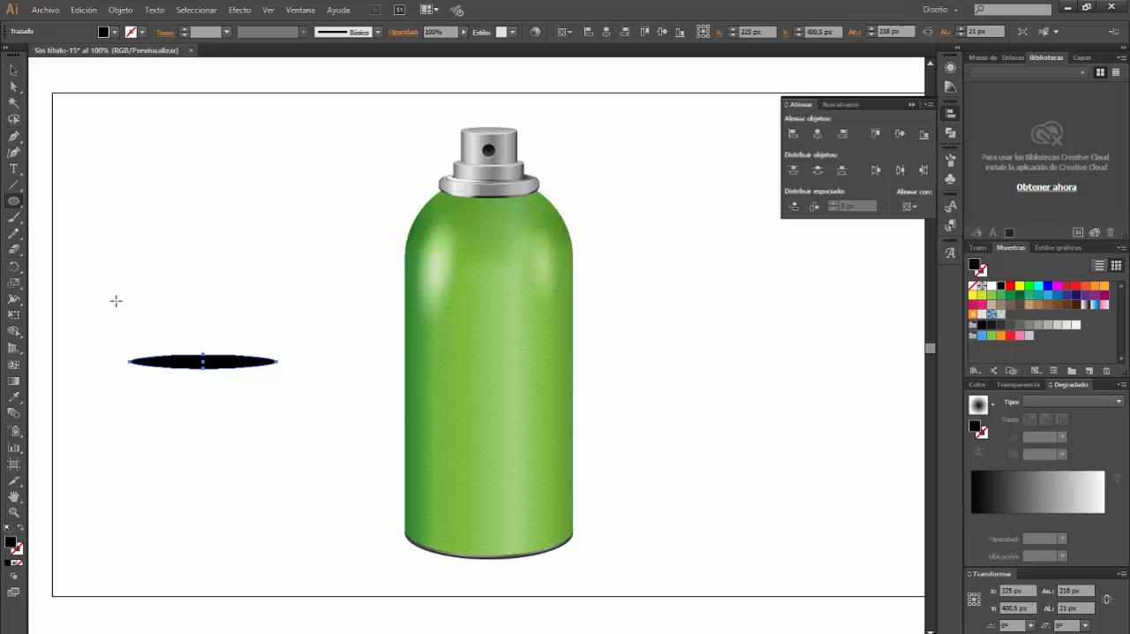
# Draw a larger black ellipse about 357 by 66 px around the flat one and set its fill opacity to 0%
pyautogui.moveTo(88, 337); pyautogui.dragTo(324, 383)
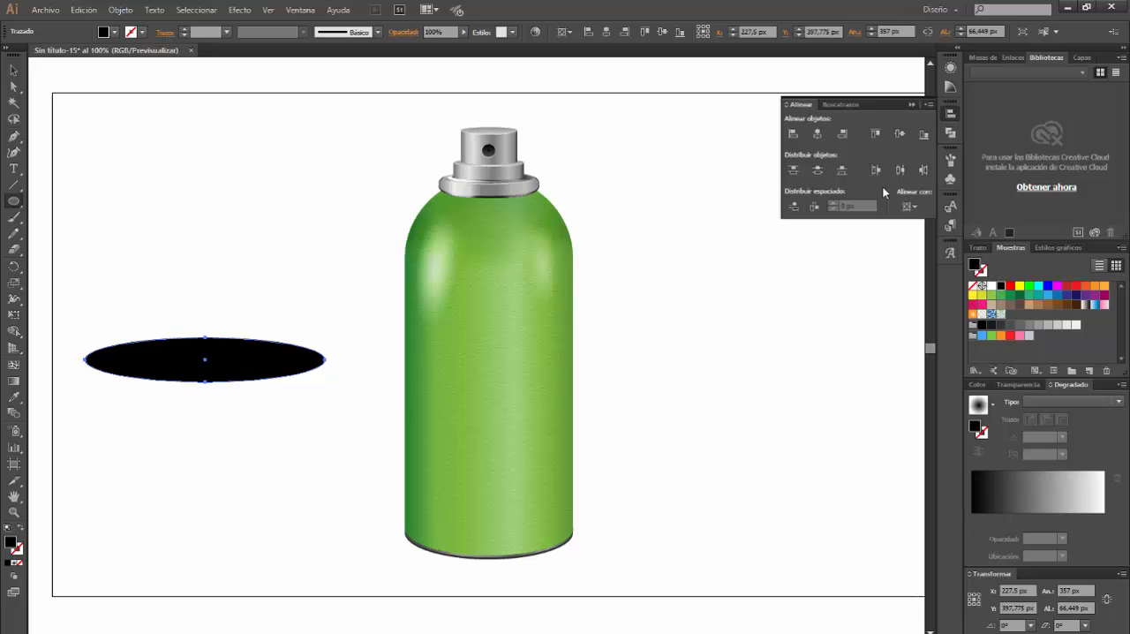
pyautogui.click(948, 71)
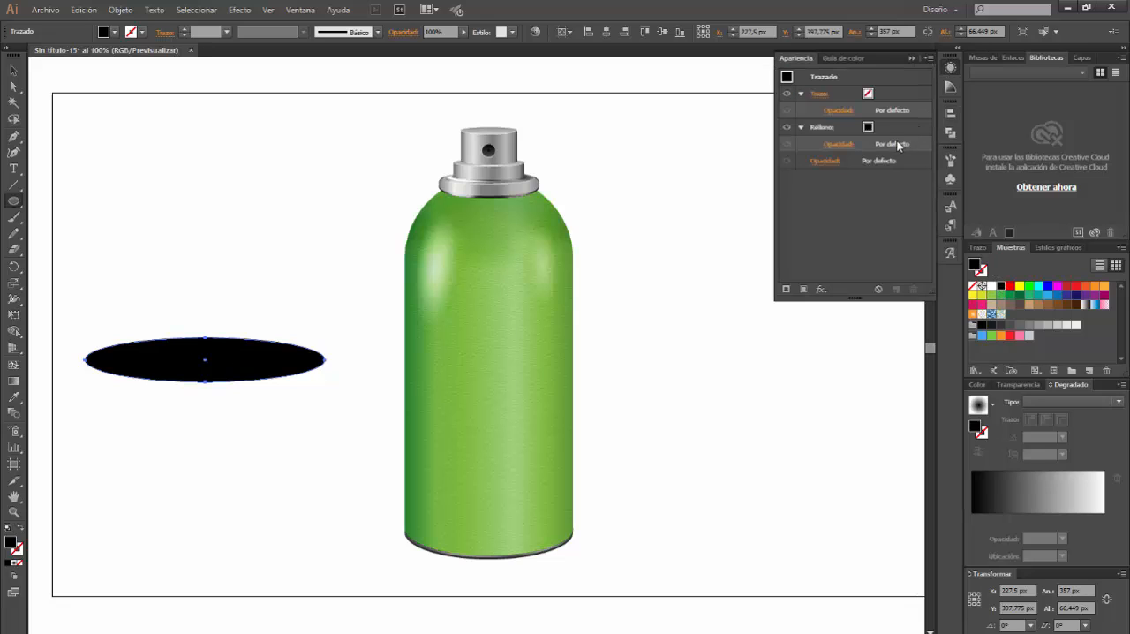
pyautogui.click(839, 144)
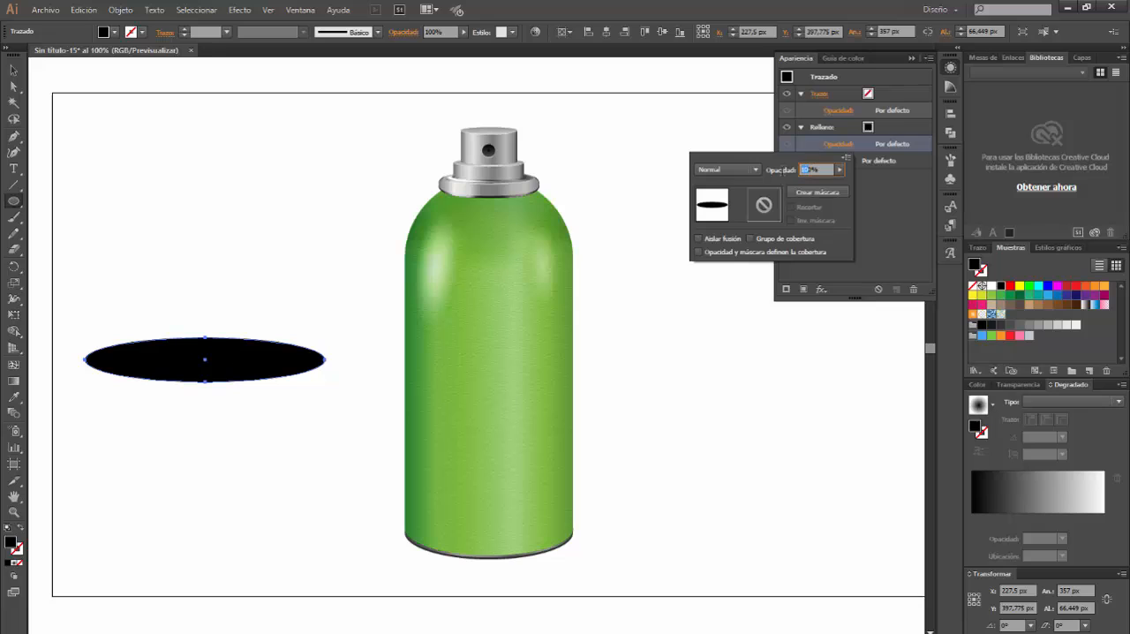
pyautogui.press('Return')
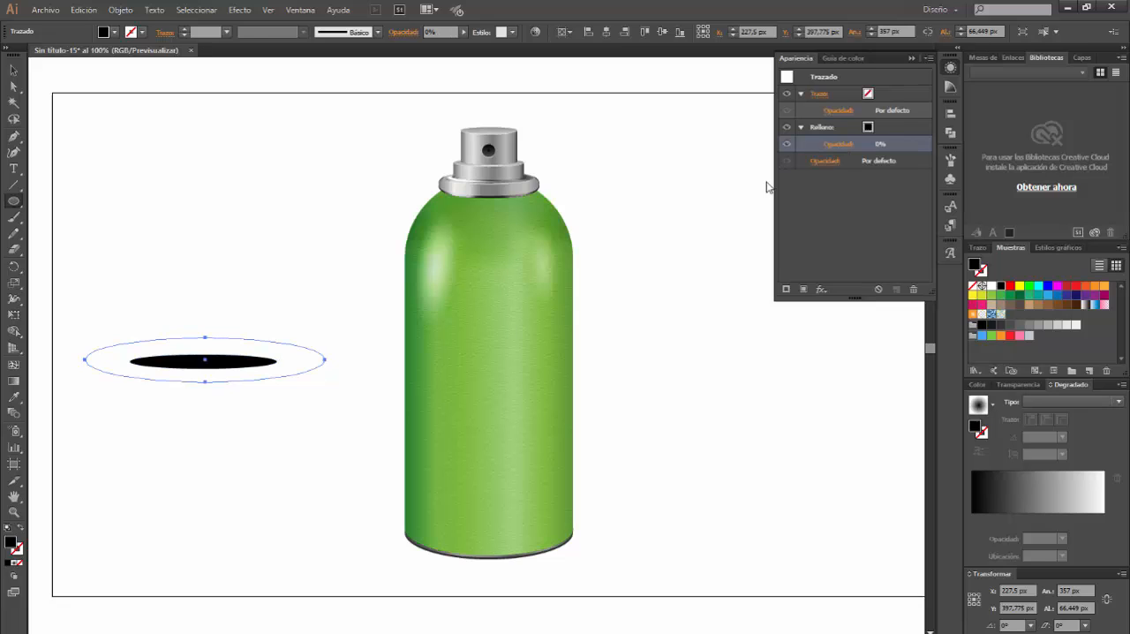
# Select both ellipses and set the blend options to 50 specified steps (Pasos especificados) with orientation aligned to the path (Alinear con el trazado)
pyautogui.click(14, 71)
pyautogui.keyDown('shift'); pyautogui.click(181, 362); pyautogui.keyUp('shift')
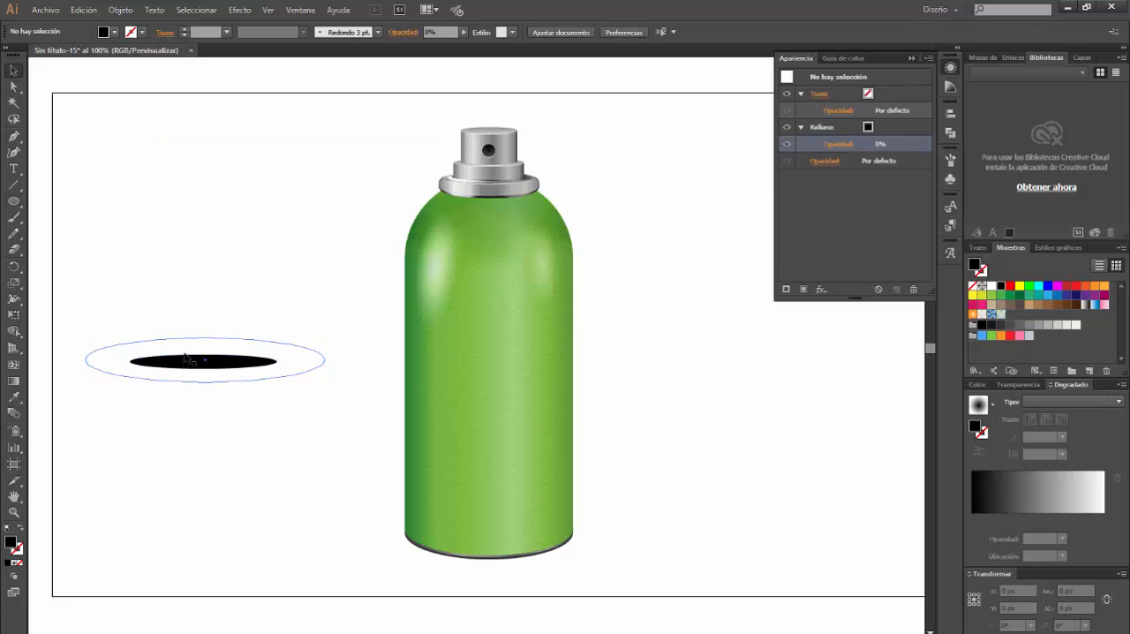
pyautogui.click(173, 356)
pyautogui.keyDown('shift'); pyautogui.click(150, 367); pyautogui.keyUp('shift')
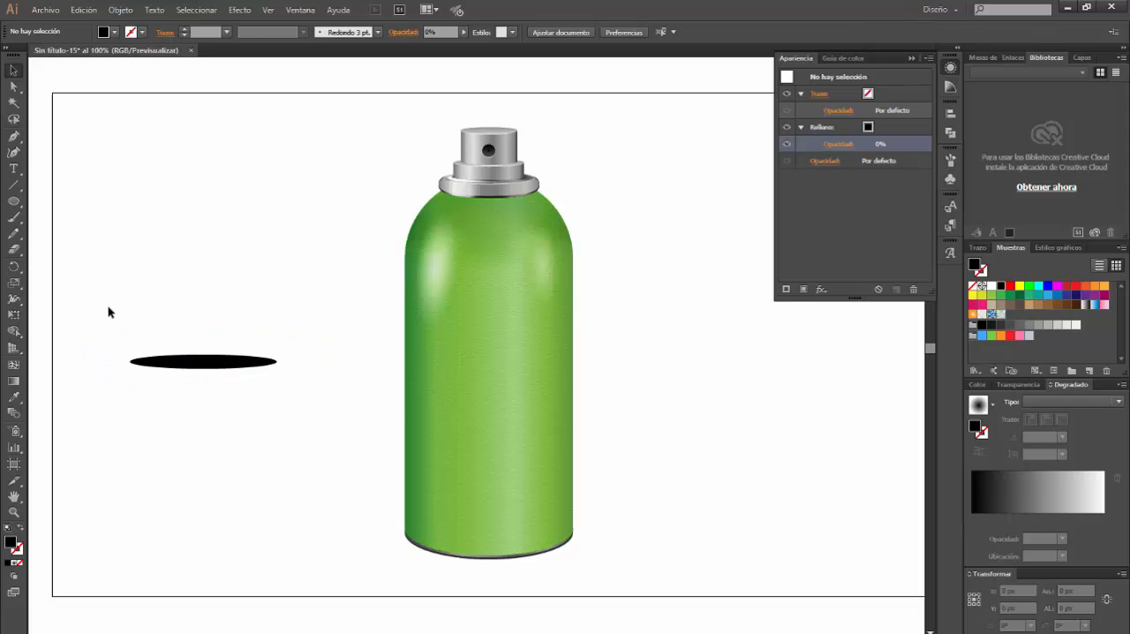
pyautogui.moveTo(109, 310); pyautogui.dragTo(272, 394)
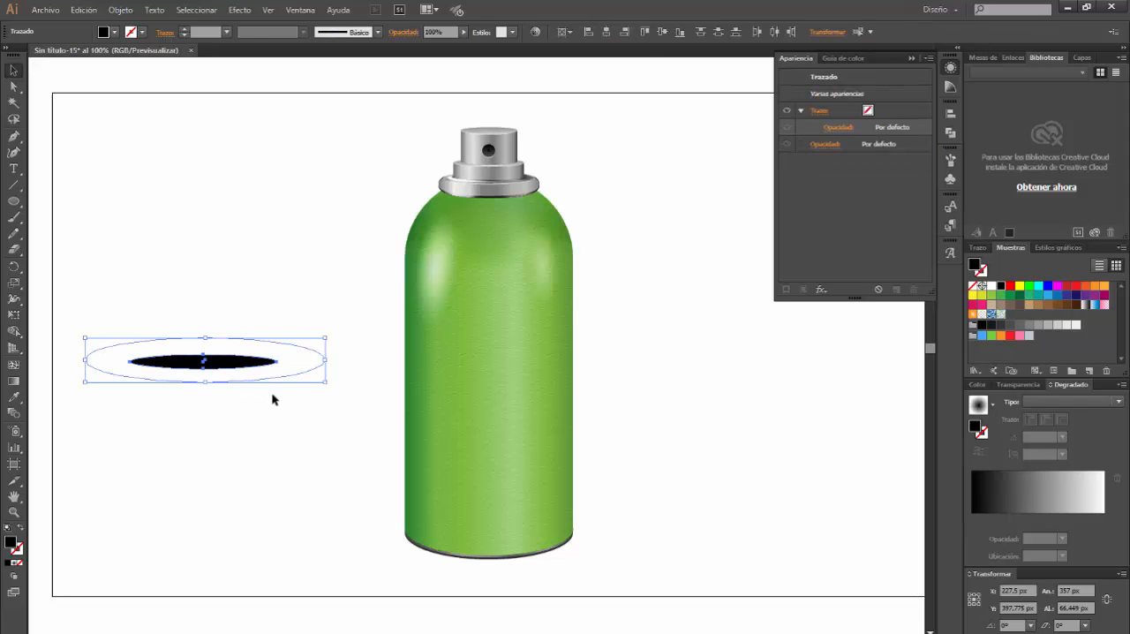
pyautogui.click(120, 10)
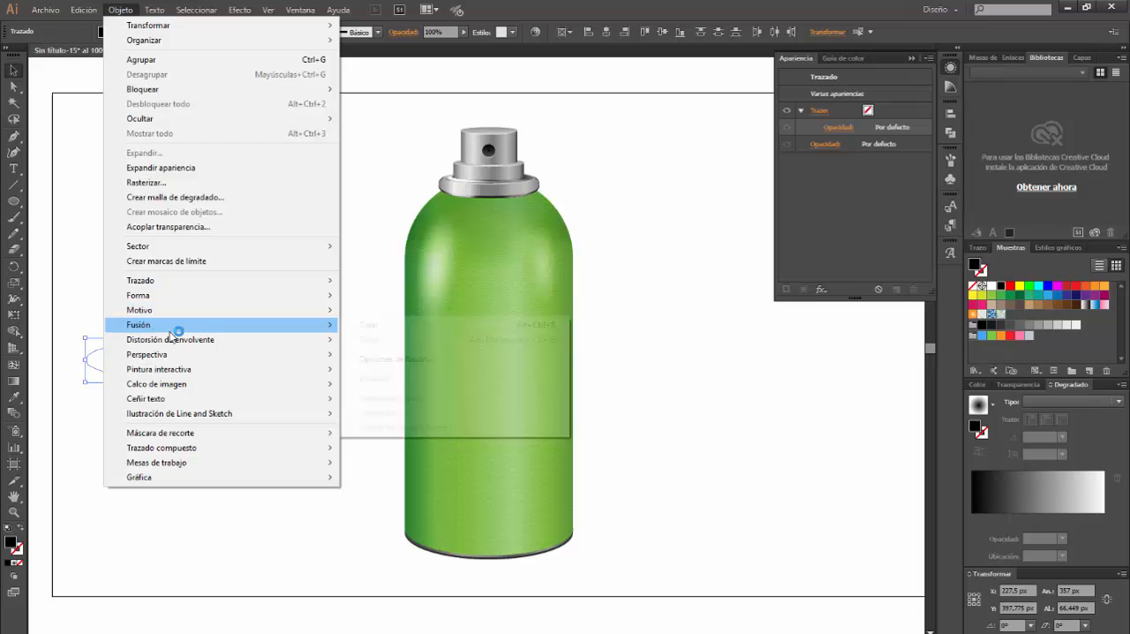
pyautogui.moveTo(198, 327)
pyautogui.click(406, 361)
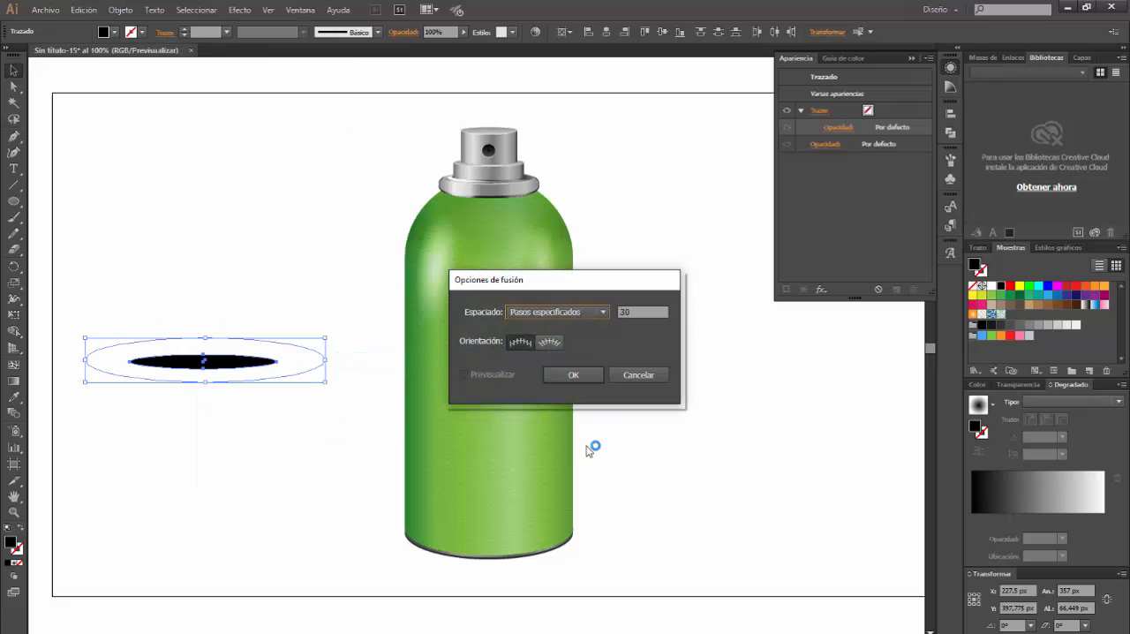
pyautogui.click(553, 343)
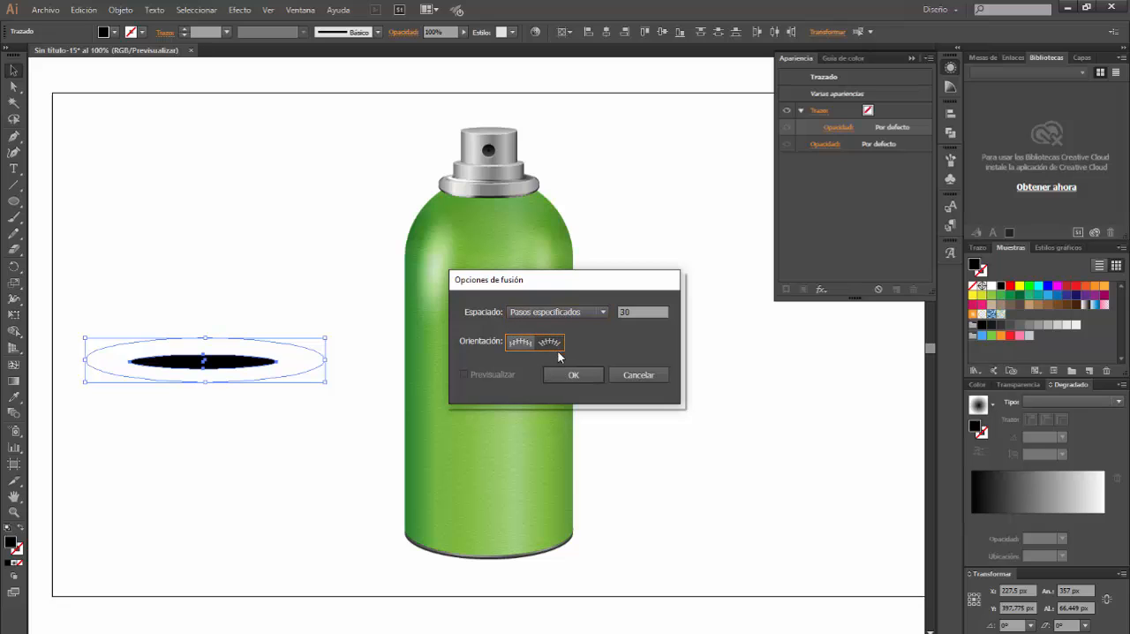
pyautogui.click(632, 311)
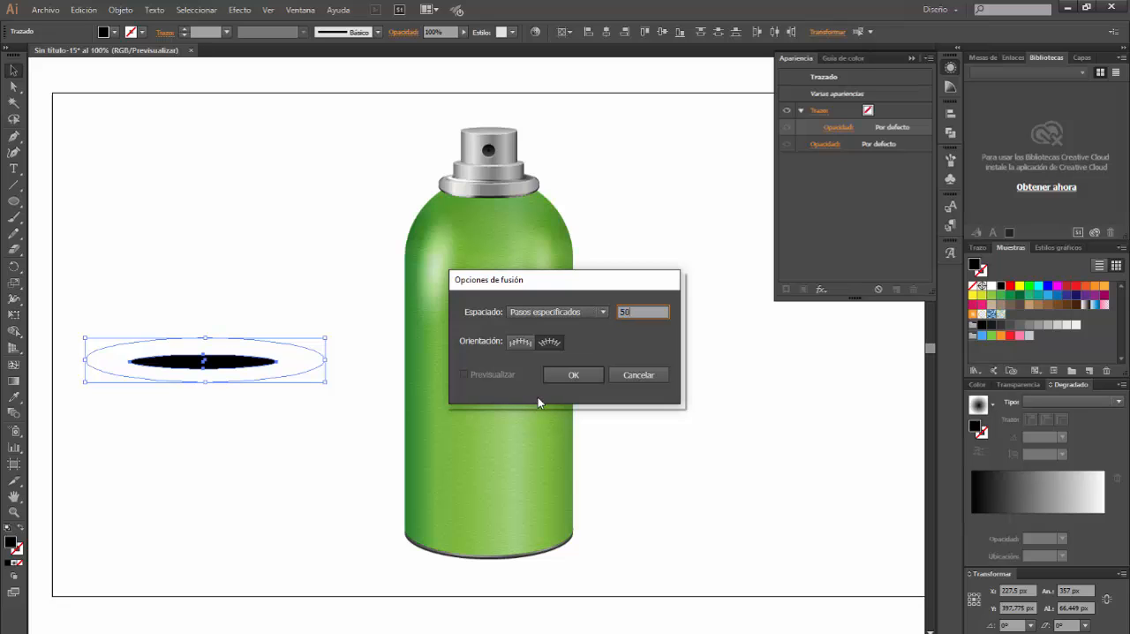
pyautogui.click(583, 377)
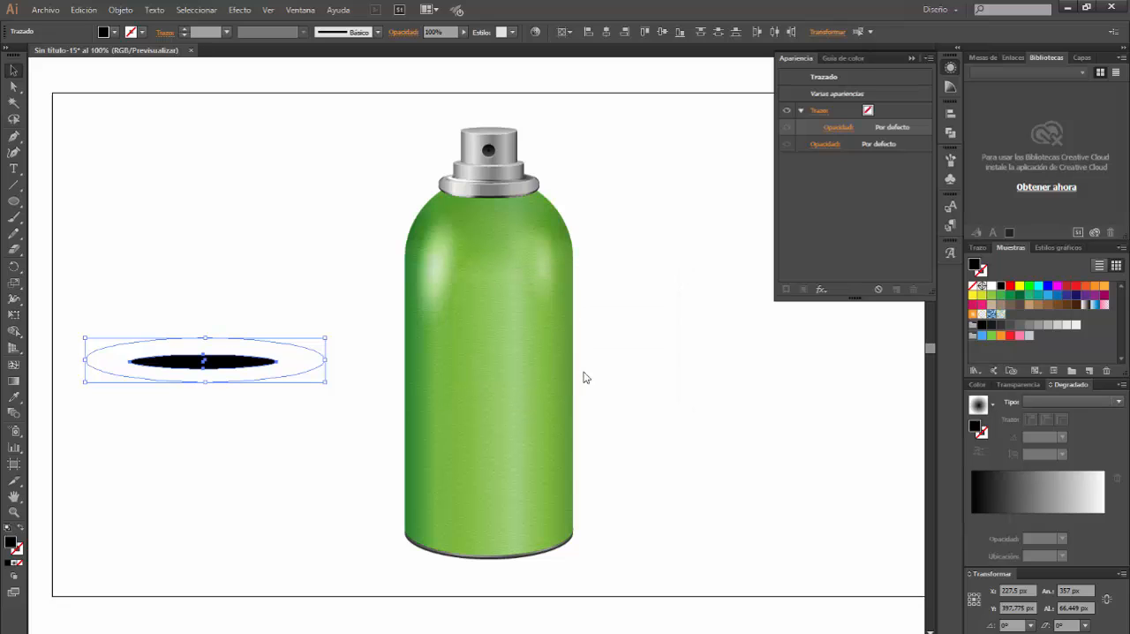
# Create a blend (Fusión) between the transparent outer ellipse and the black inner ellipse
pyautogui.click(120, 11)
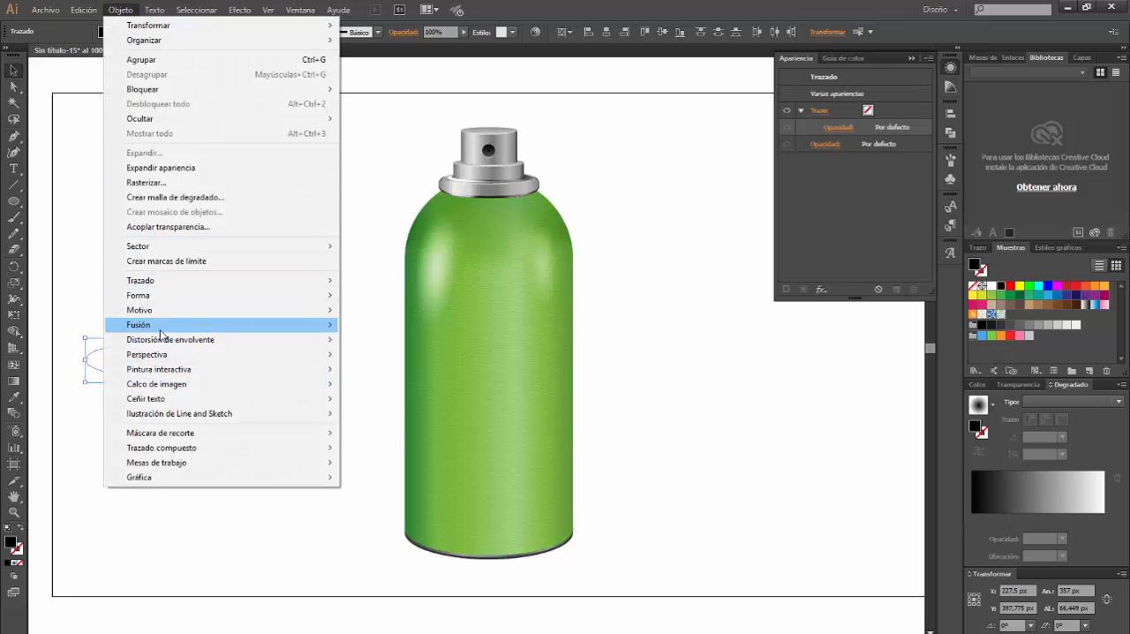
pyautogui.moveTo(156, 329)
pyautogui.click(369, 325)
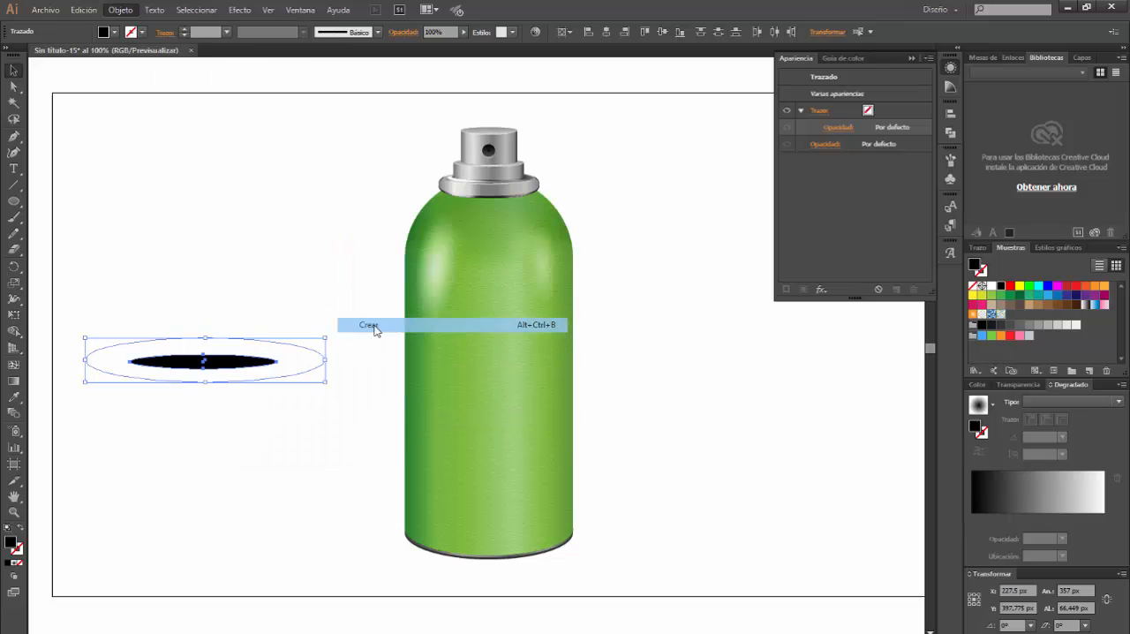
pyautogui.click(250, 292)
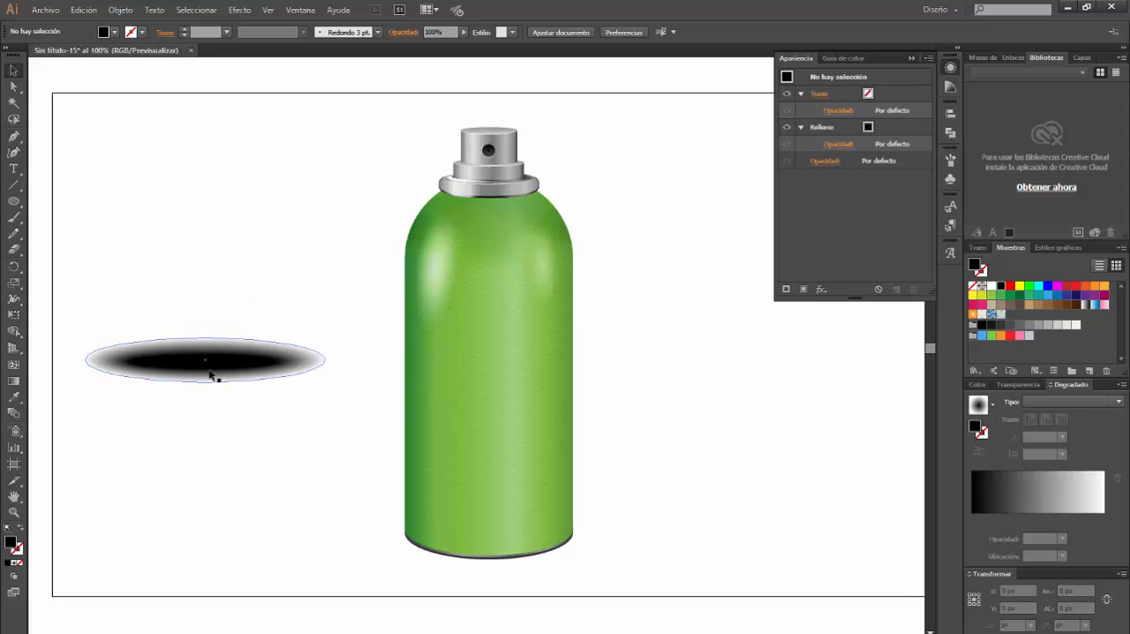
# Move the blended shadow to the base of the can and send it backward behind the green cylinder
pyautogui.moveTo(242, 383); pyautogui.dragTo(524, 549)
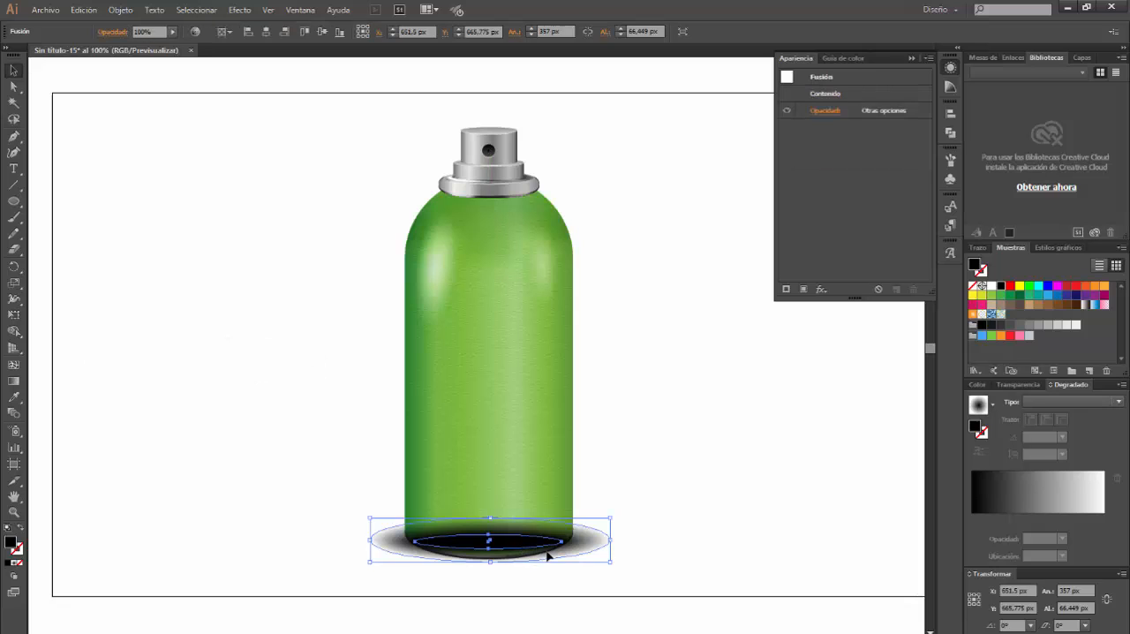
pyautogui.hotkey('ctrl', '[')
pyautogui.hotkey('ctrl', '[')
pyautogui.hotkey('ctrl', '[')
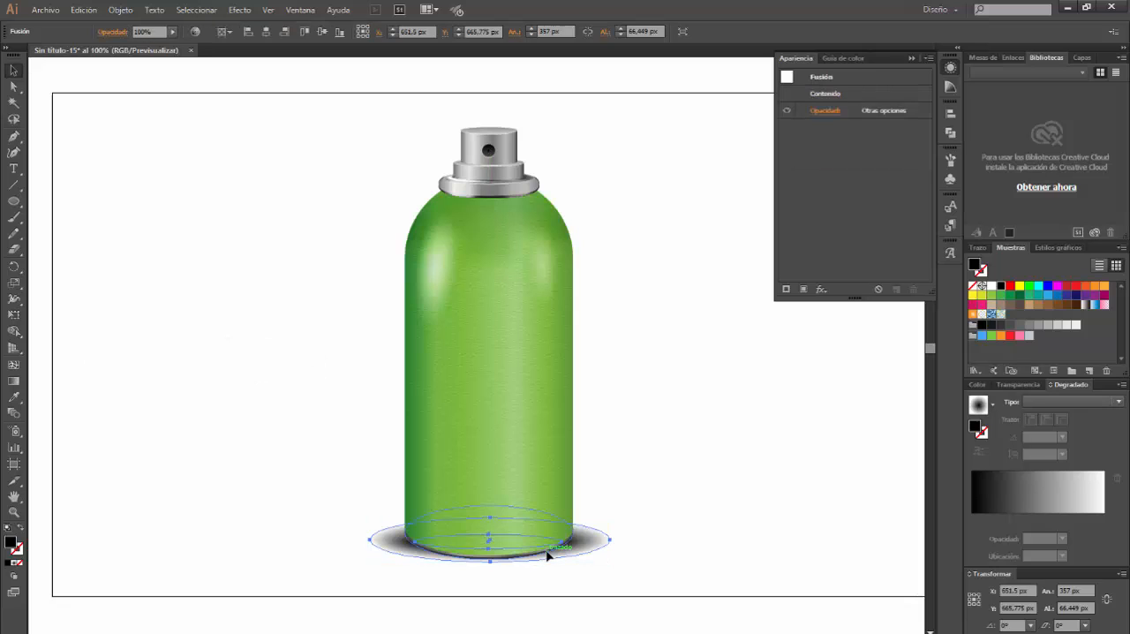
# Shift the shadow slightly to the right and narrow it so it extends evenly on both sides of the can's base
pyautogui.moveTo(592, 540); pyautogui.dragTo(610, 542)
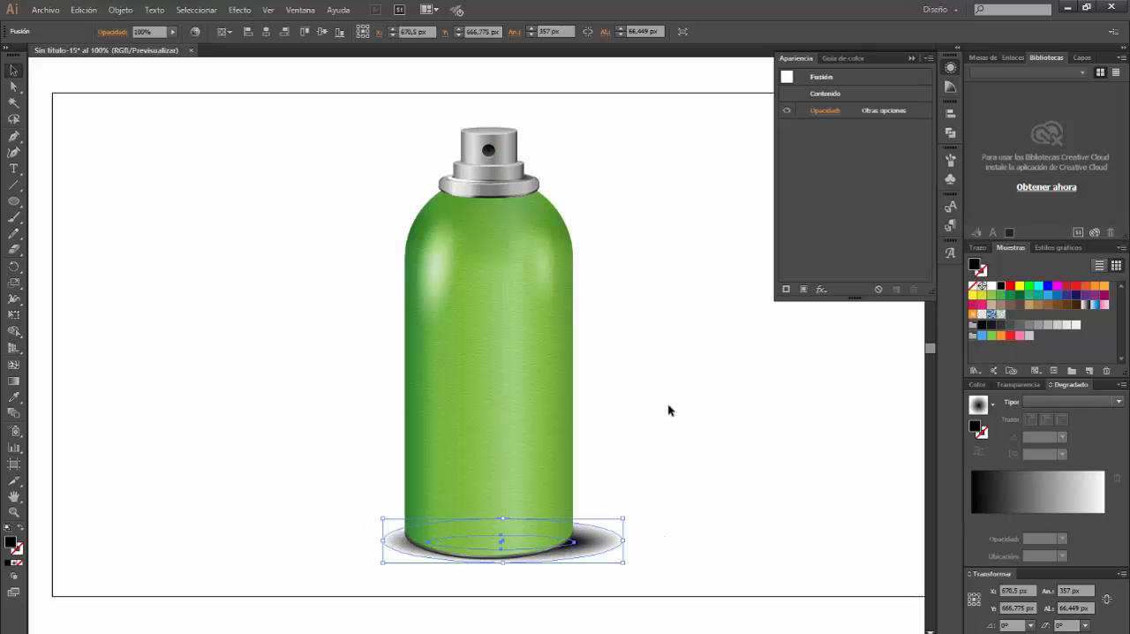
pyautogui.click(667, 405)
pyautogui.click(618, 542)
pyautogui.moveTo(620, 543)
pyautogui.mouseDown()
pyautogui.moveTo(628, 538)
pyautogui.moveTo(598, 540)
pyautogui.mouseUp()
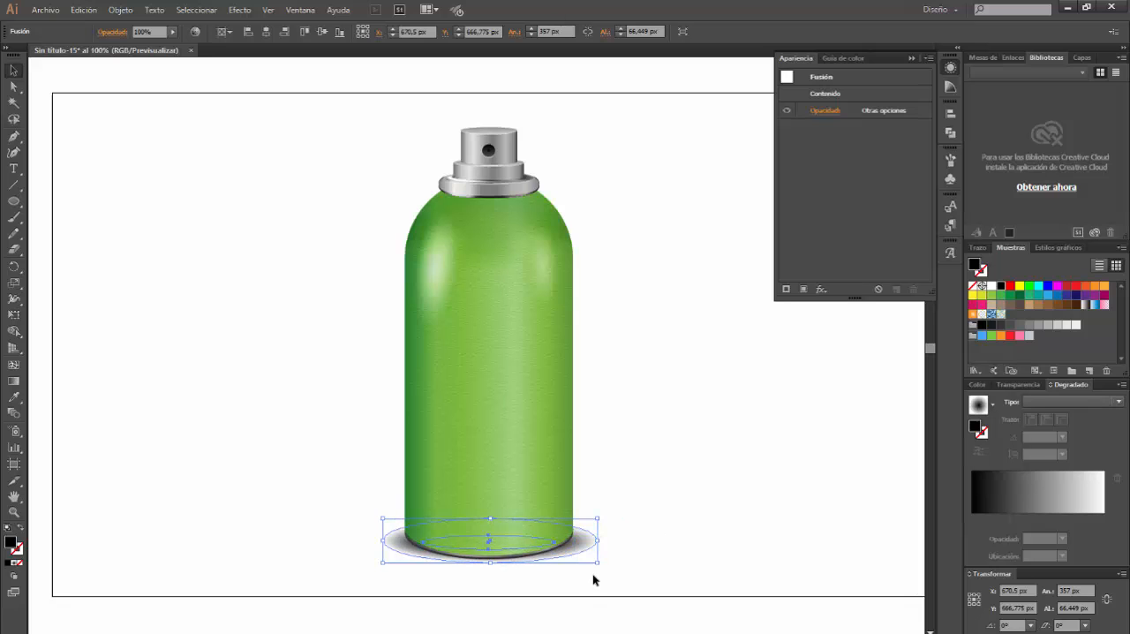
pyautogui.moveTo(382, 540); pyautogui.dragTo(383, 539)
pyautogui.click(661, 495)
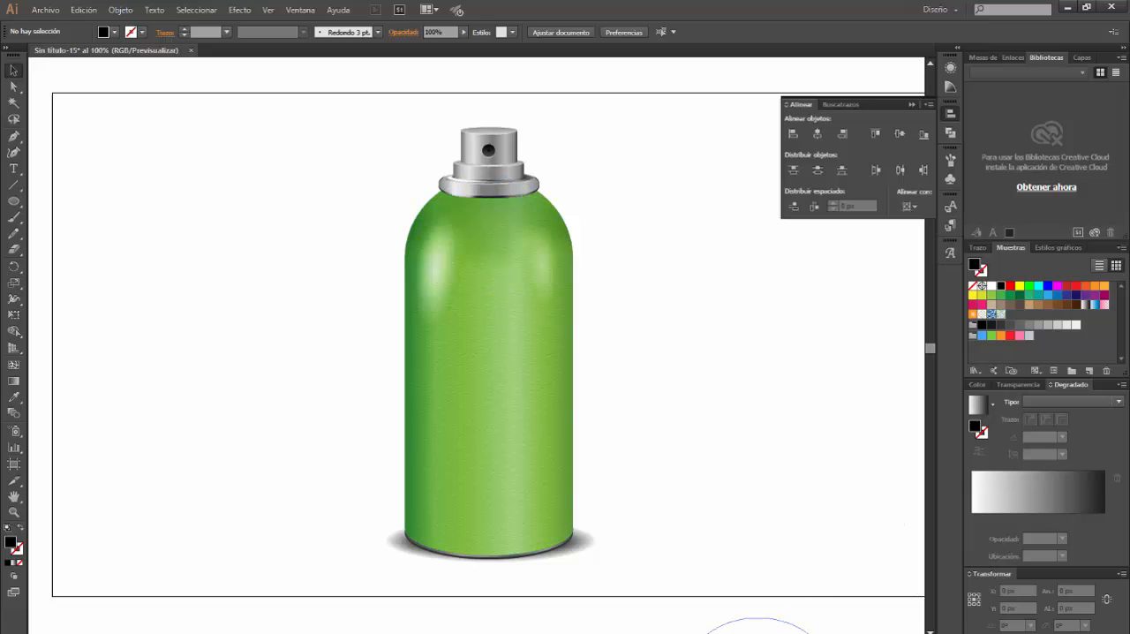
# Move the grouped FRESCOR MARINO label artwork from below the artboard onto the front of the can and centre it horizontally
pyautogui.click(766, 625)
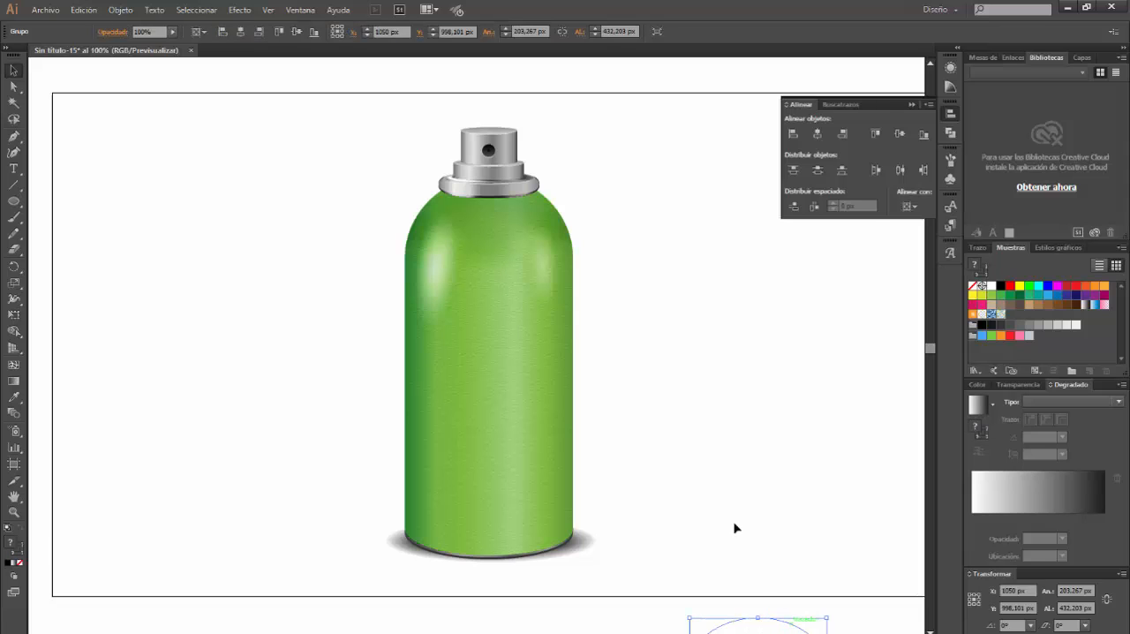
pyautogui.moveTo(790, 628); pyautogui.dragTo(530, 251)
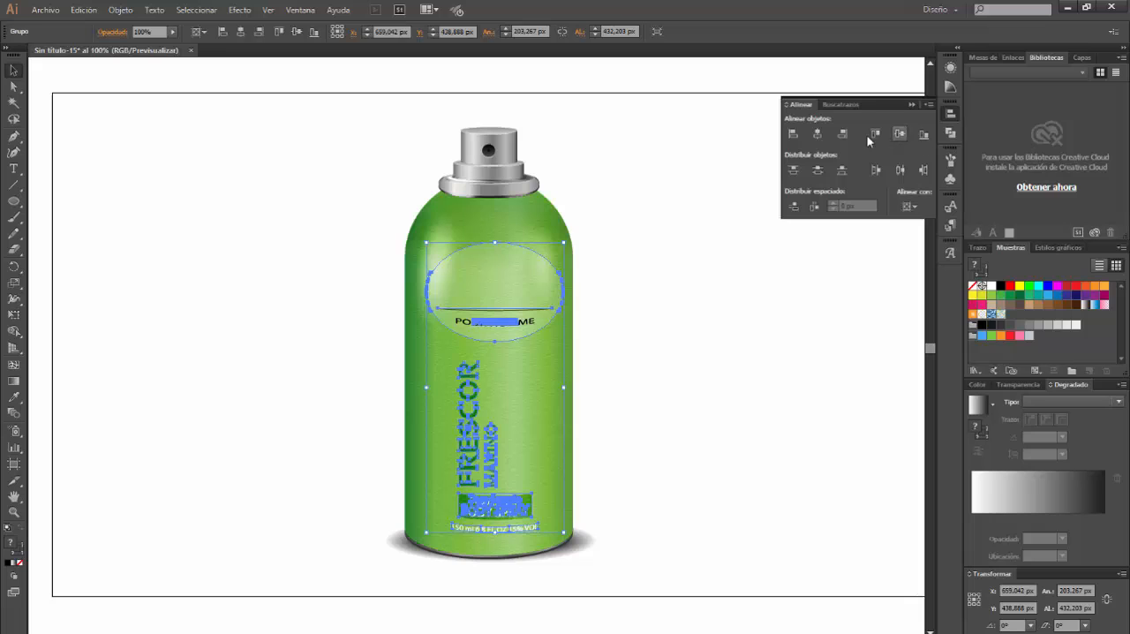
pyautogui.click(817, 133)
pyautogui.click(690, 438)
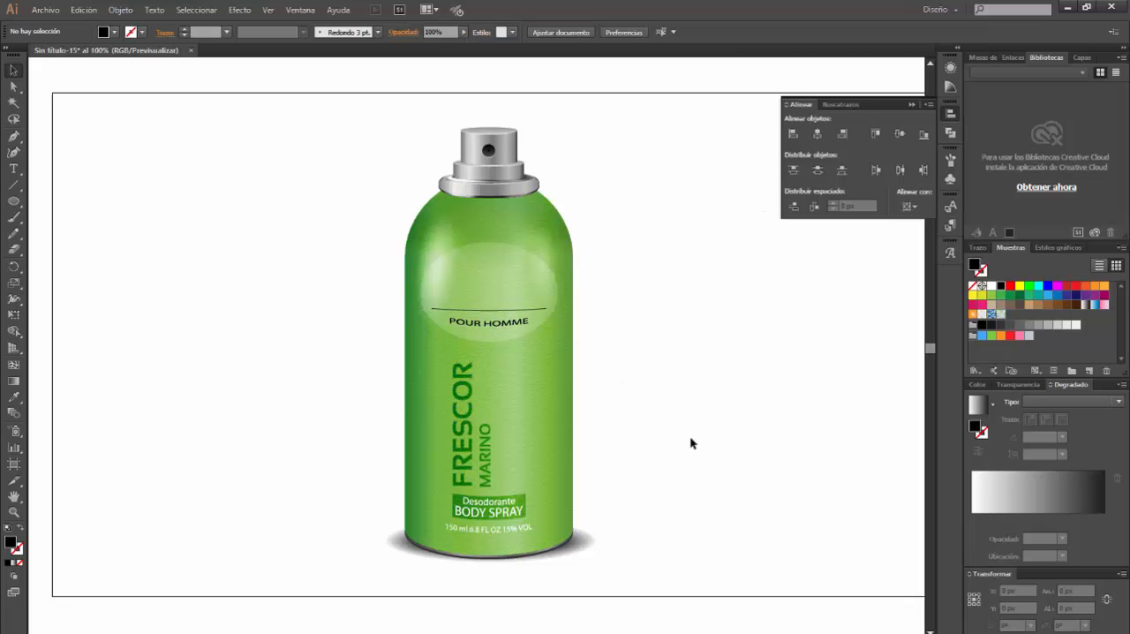